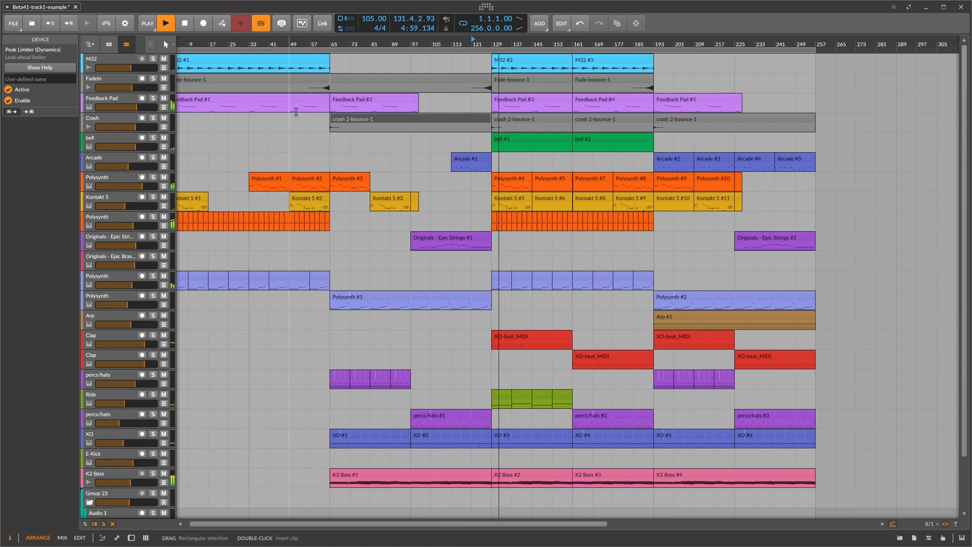
Stop playback and bring the whole arrangement from bar 1 to its end into view.
{"action": "left_click", "coordinate": [188, 27]}
{"action": "left_click_drag", "start_coordinate": [349, 44], "coordinate": [362, 44]}
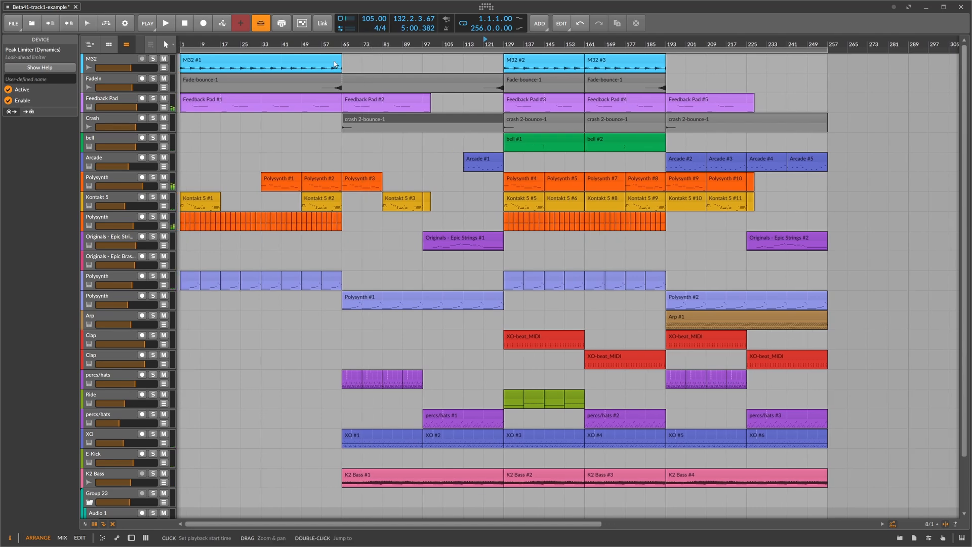
{"action": "left_click_drag", "start_coordinate": [282, 44], "coordinate": [272, 36]}
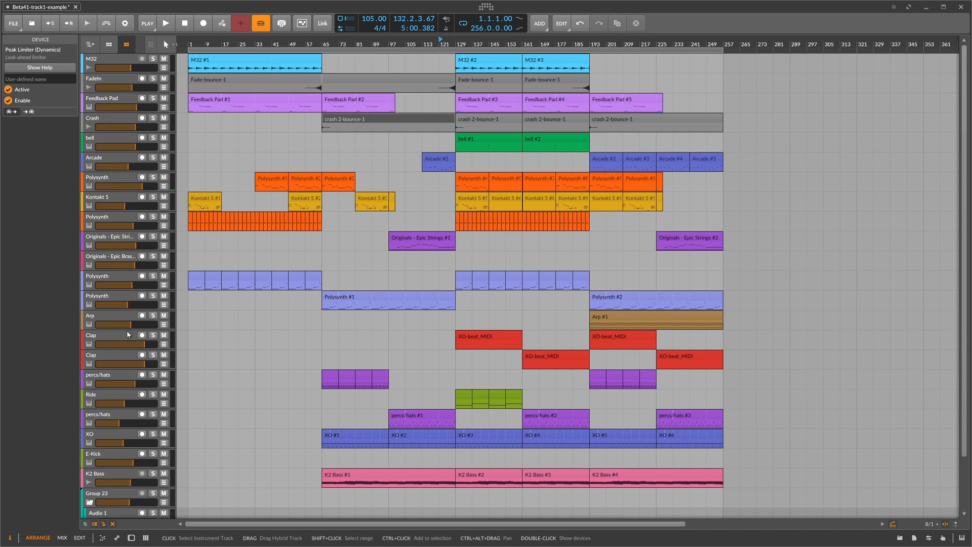
Look over the tracks from M32 down to Master and their volume faders, selecting the Arcade track.
{"action": "scroll", "coordinate": [129, 336], "scroll_direction": "down", "scroll_amount": 3}
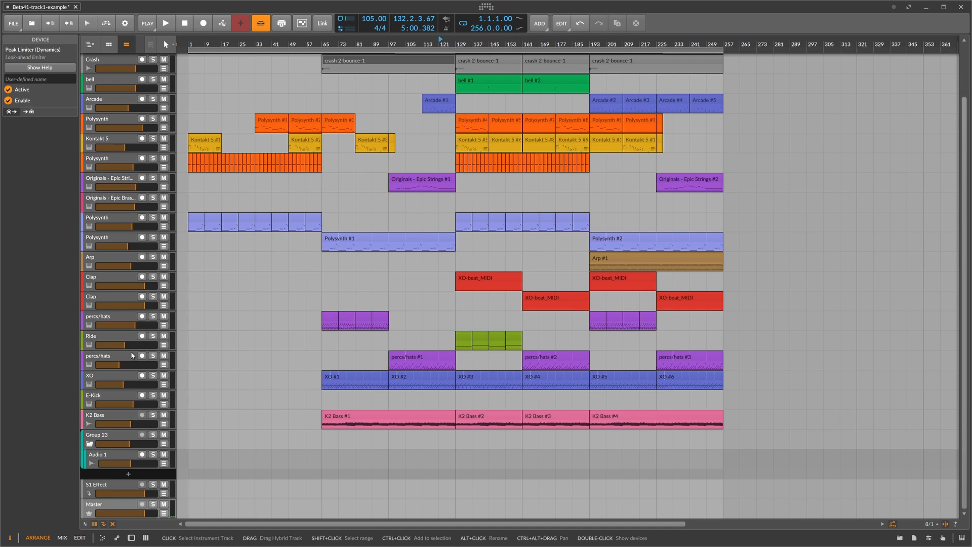
{"action": "scroll", "coordinate": [132, 337], "scroll_direction": "up", "scroll_amount": 3}
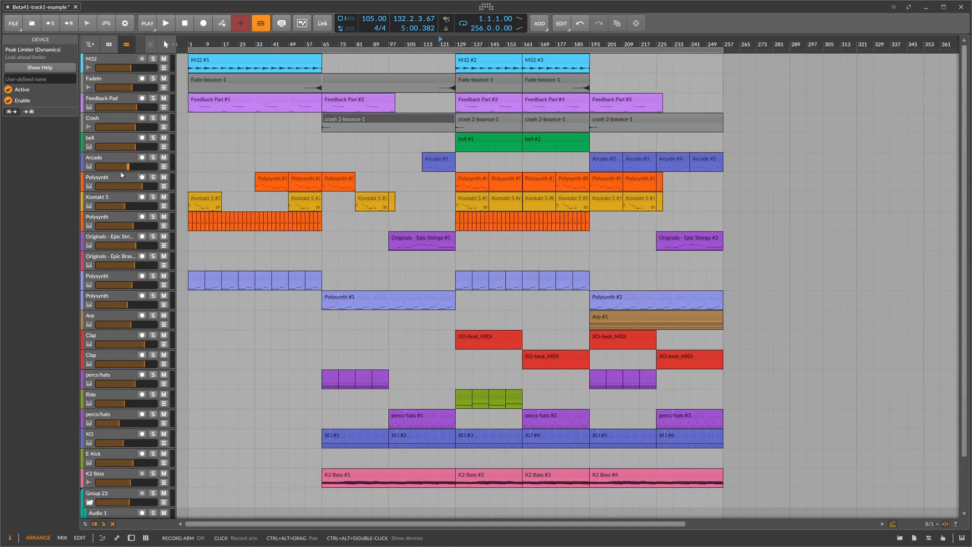
{"action": "left_click", "coordinate": [106, 158]}
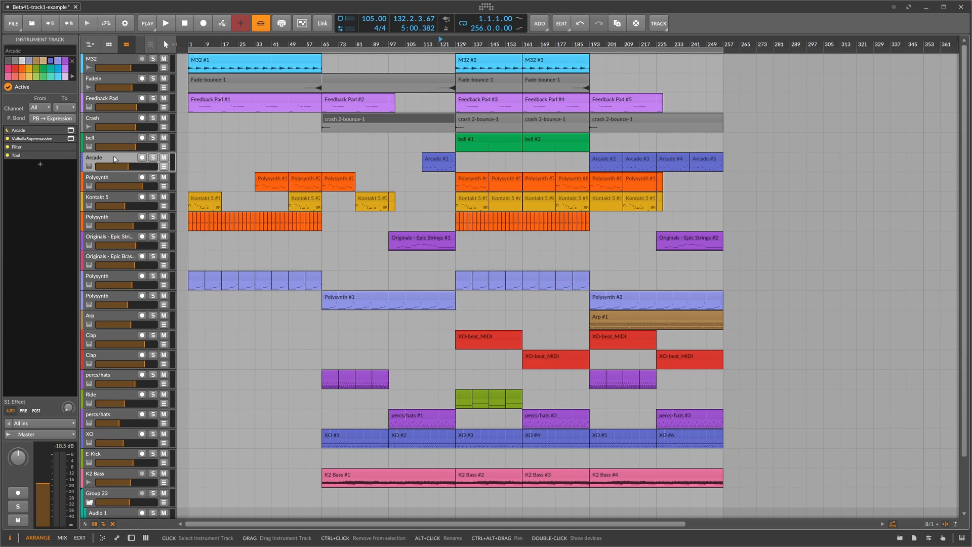
{"action": "scroll", "coordinate": [126, 187], "scroll_direction": "down", "scroll_amount": 3}
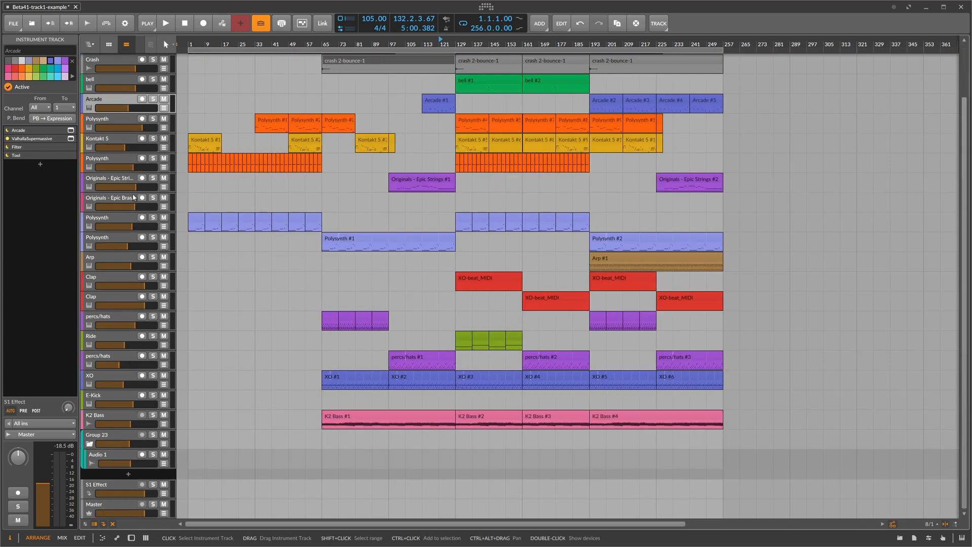
{"action": "scroll", "coordinate": [134, 197], "scroll_direction": "up", "scroll_amount": 3}
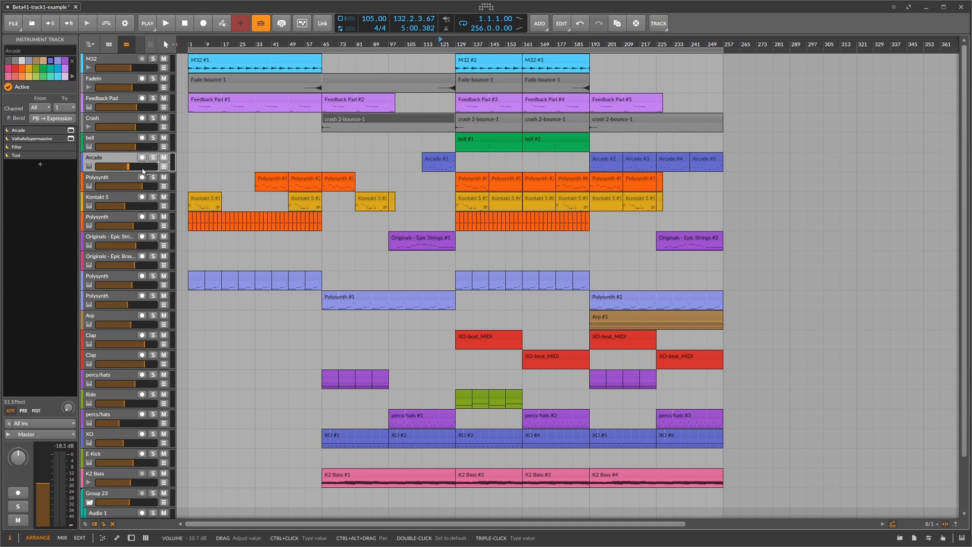
{"action": "scroll", "coordinate": [200, 44], "scroll_direction": "up", "scroll_amount": 2}
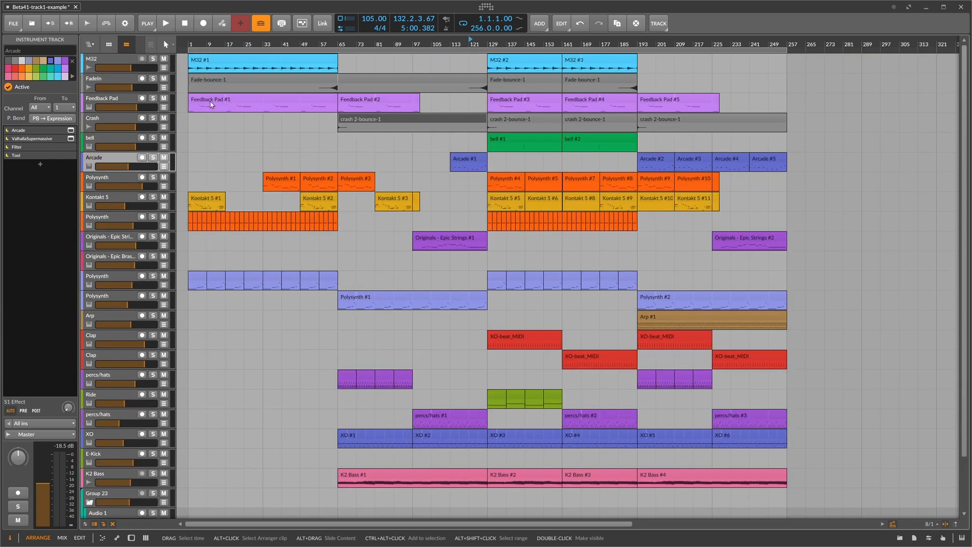
Set the default new track volume to -10 dB in the behavior settings.
{"action": "left_click", "coordinate": [105, 23]}
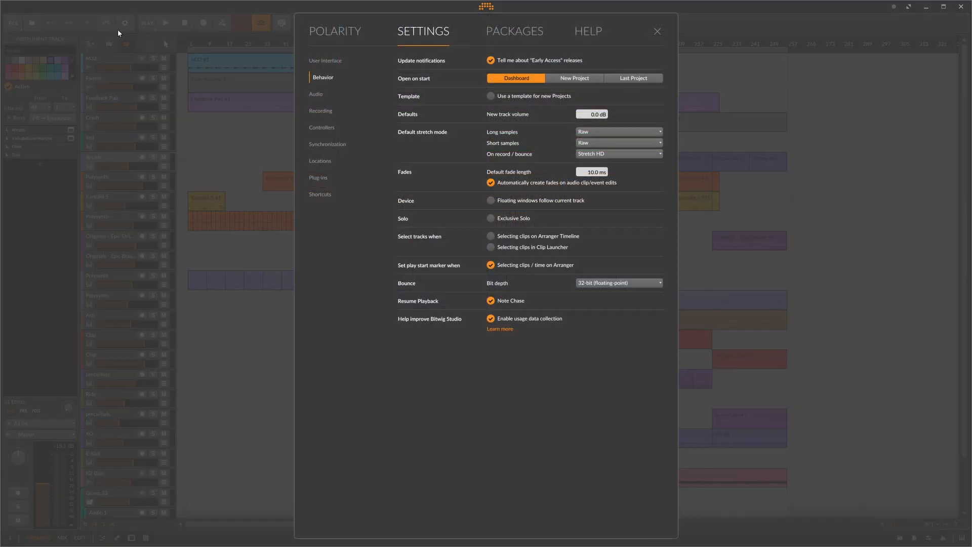
{"action": "left_click", "coordinate": [345, 38]}
{"action": "left_click", "coordinate": [434, 36]}
{"action": "left_click", "coordinate": [599, 114]}
{"action": "type", "text": "0"}
{"action": "key", "text": "Return"}
{"action": "left_click", "coordinate": [657, 31]}
Delete Group 23 together with the audio track inside it.
{"action": "scroll", "coordinate": [150, 231], "scroll_direction": "down", "scroll_amount": 3}
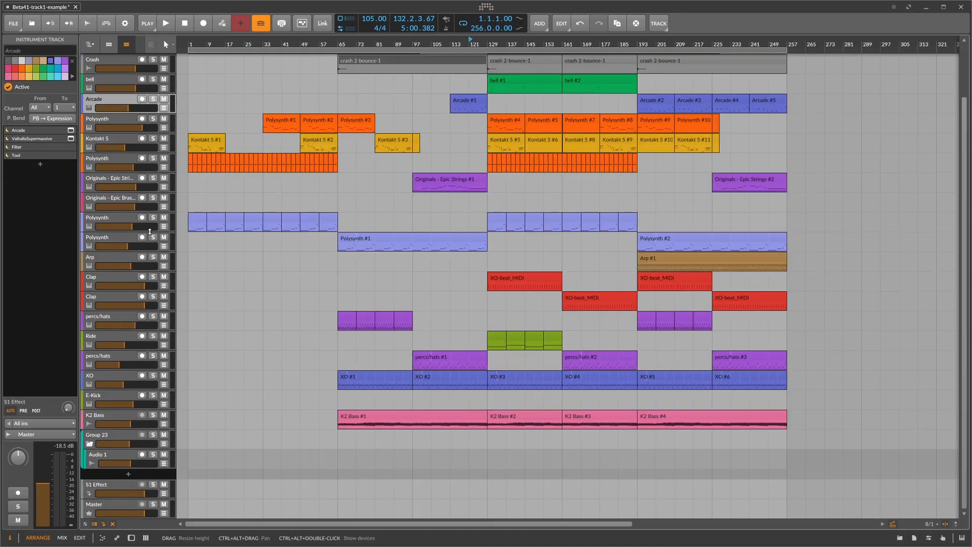
{"action": "left_click", "coordinate": [106, 438]}
{"action": "key", "text": "Delete"}
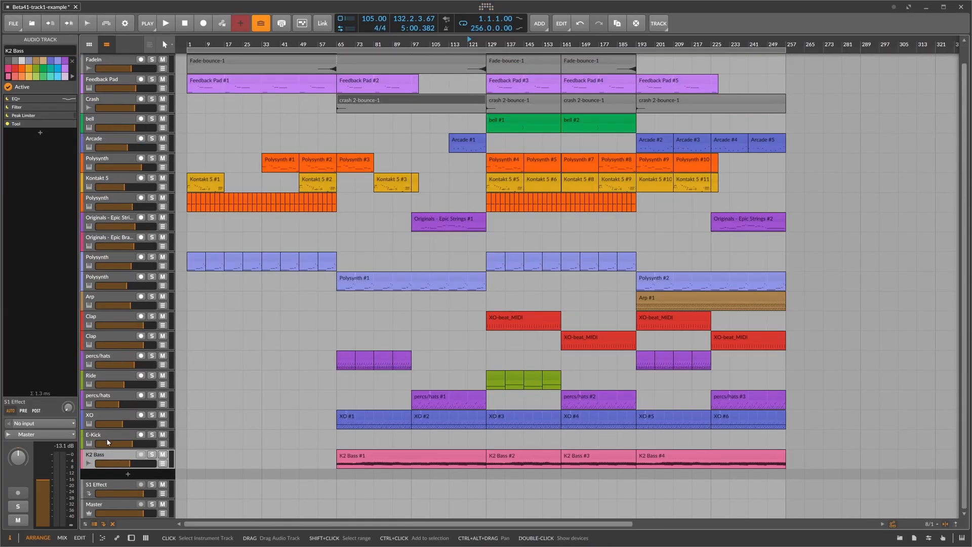
Add an audio track below K2 Bass and inspect its volume value without changing it.
{"action": "right_click", "coordinate": [110, 473]}
{"action": "left_click", "coordinate": [155, 447]}
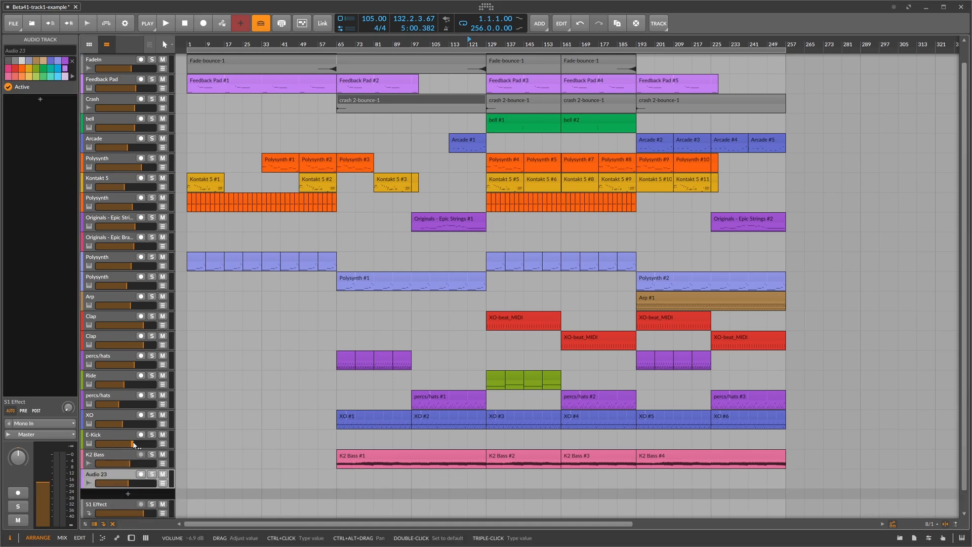
{"action": "scroll", "coordinate": [136, 463], "scroll_direction": "down", "scroll_amount": 1}
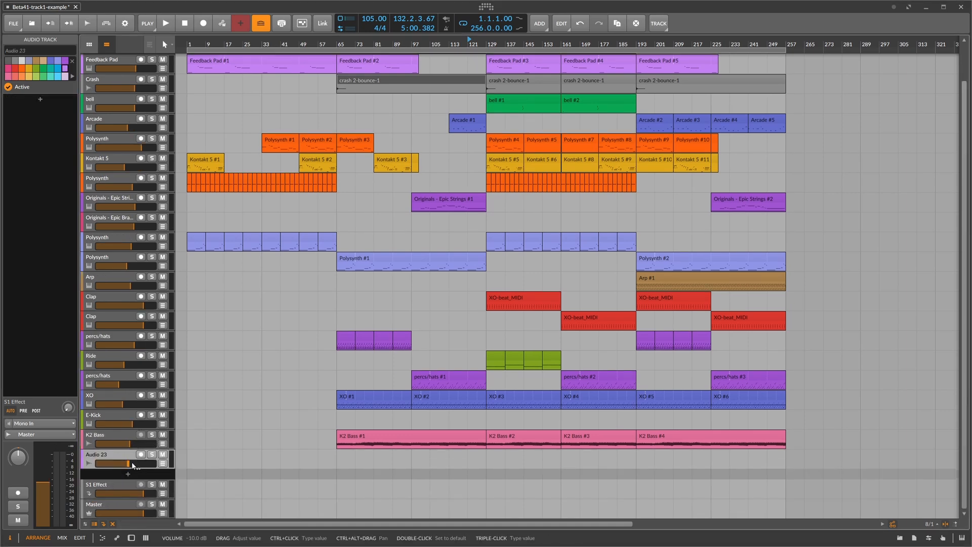
{"action": "left_click", "coordinate": [137, 464], "text": "ctrl"}
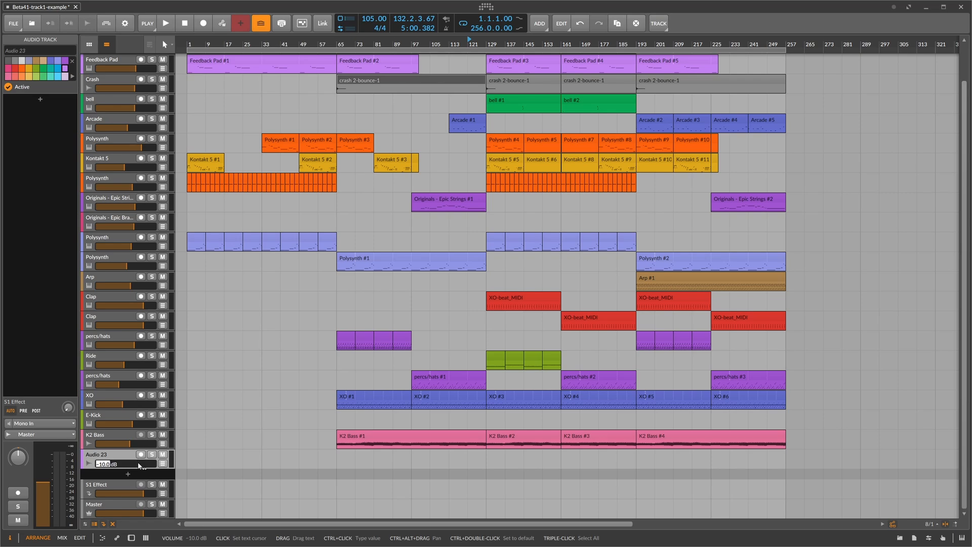
{"action": "key", "text": "Escape"}
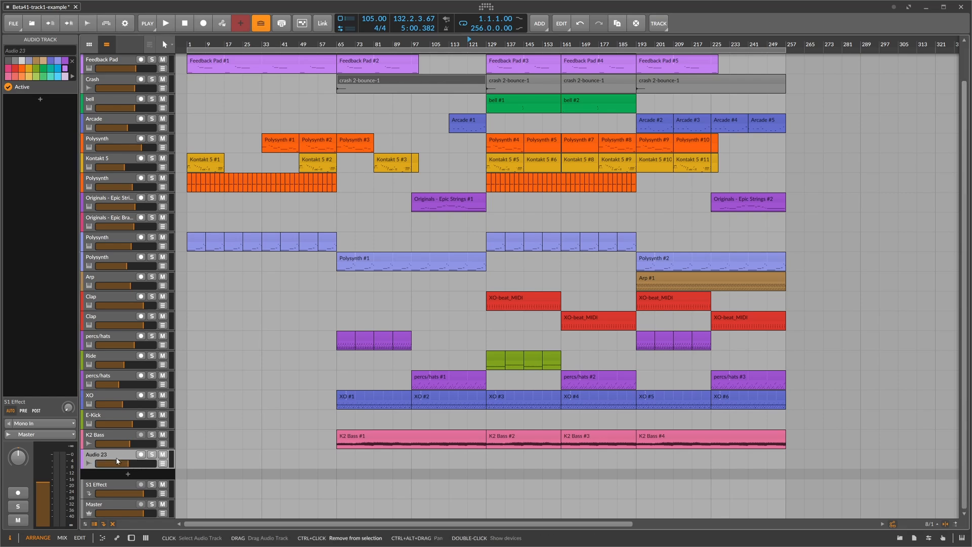
Nest the new audio track inside two group levels, setting the volume of each group track to -10 dB.
{"action": "key", "text": "ctrl+g"}
{"action": "left_click", "coordinate": [149, 444], "text": "ctrl"}
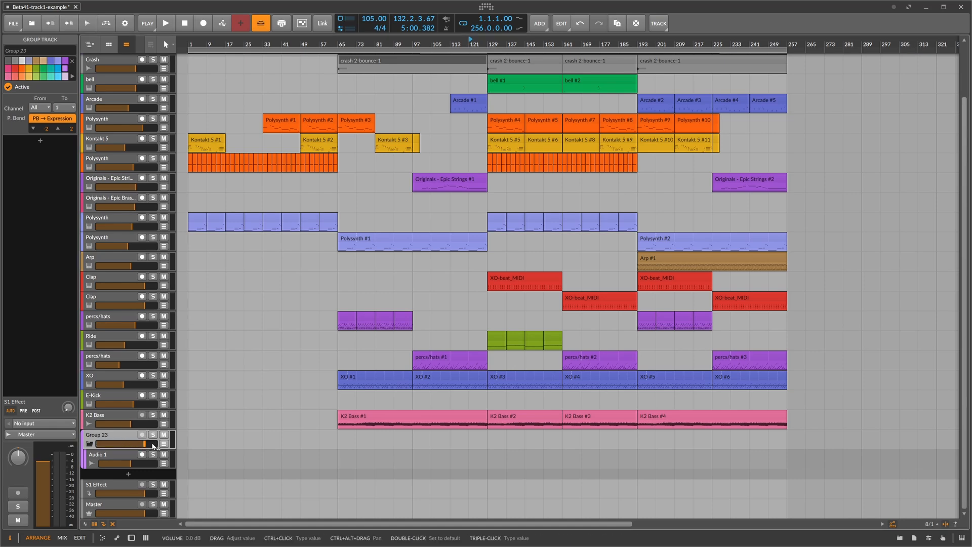
{"action": "type", "text": "-10"}
{"action": "key", "text": "Return"}
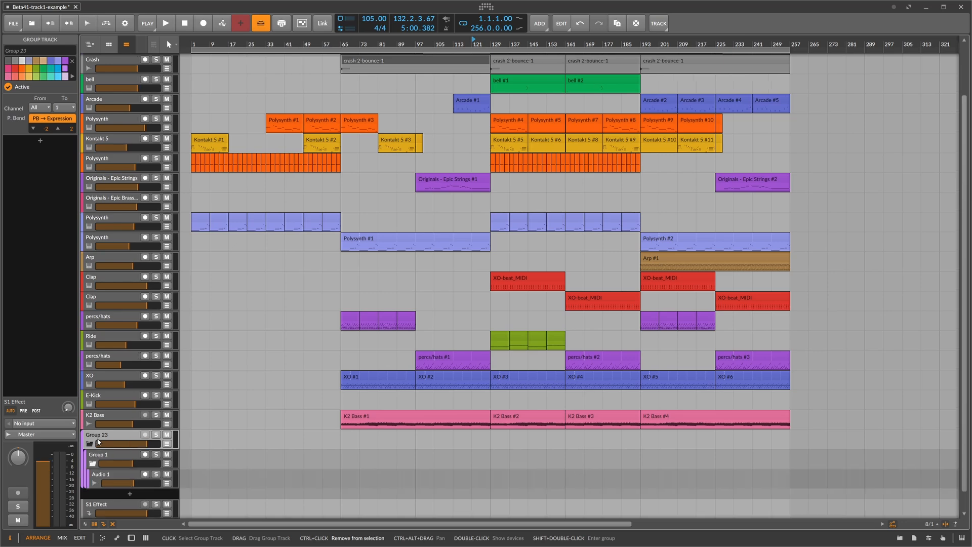
{"action": "type", "text": "-10"}
{"action": "key", "text": "Return"}
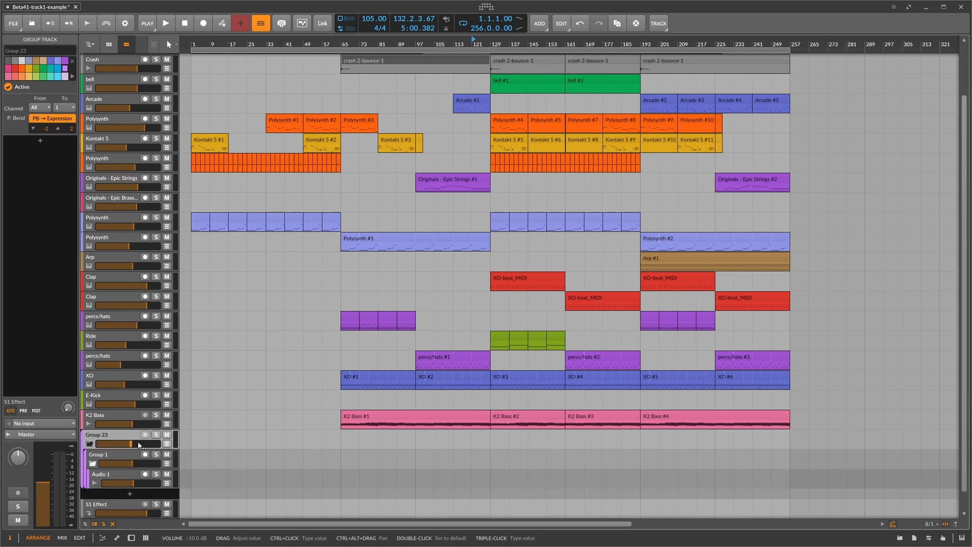
Delete the outer group below K2 Bass along with its nested group and audio track.
{"action": "scroll", "coordinate": [120, 433], "scroll_direction": "down", "scroll_amount": 1}
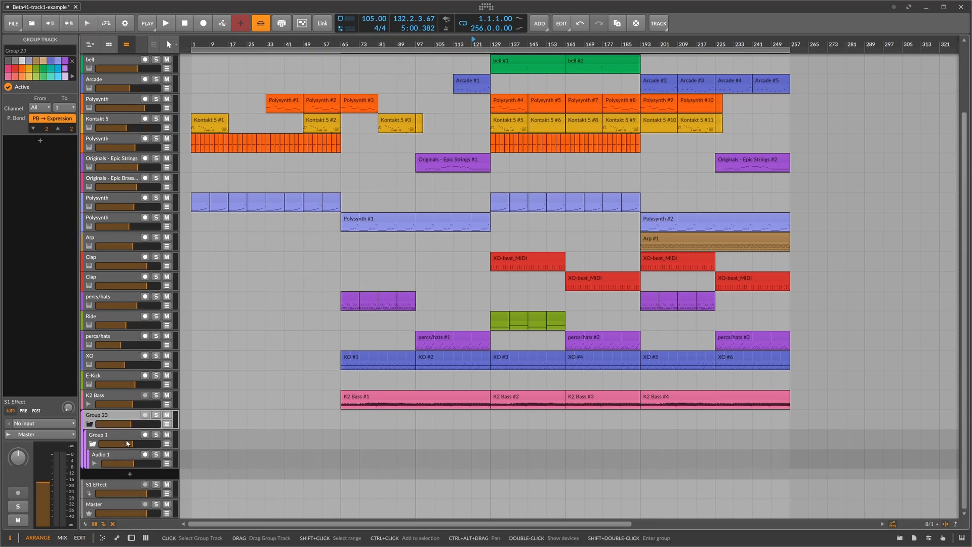
{"action": "left_click", "coordinate": [126, 413], "text": "ctrl"}
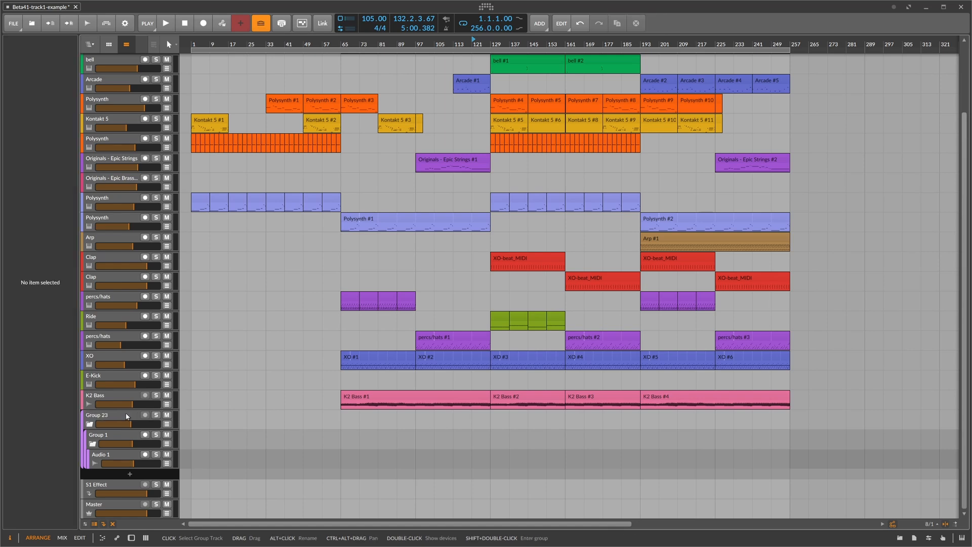
{"action": "left_click", "coordinate": [126, 414]}
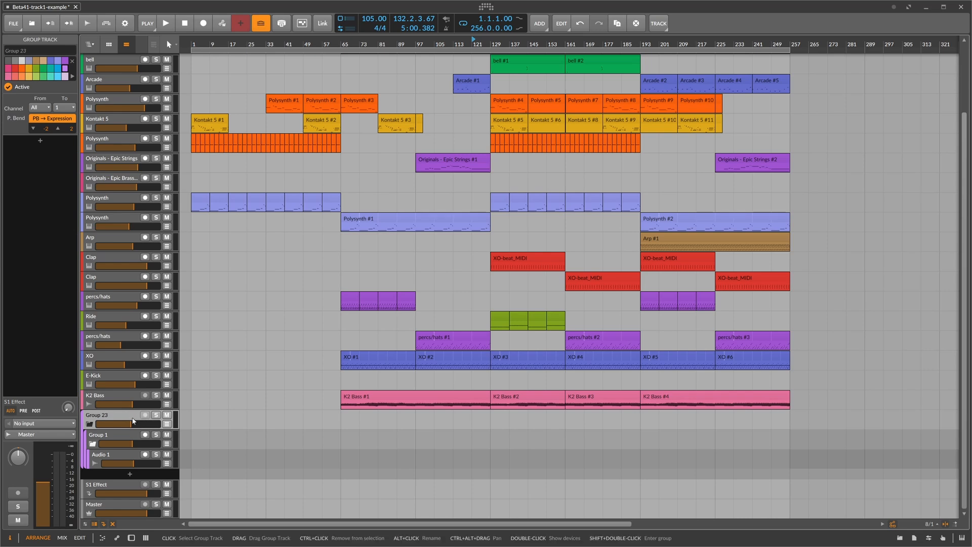
{"action": "key", "text": "Delete"}
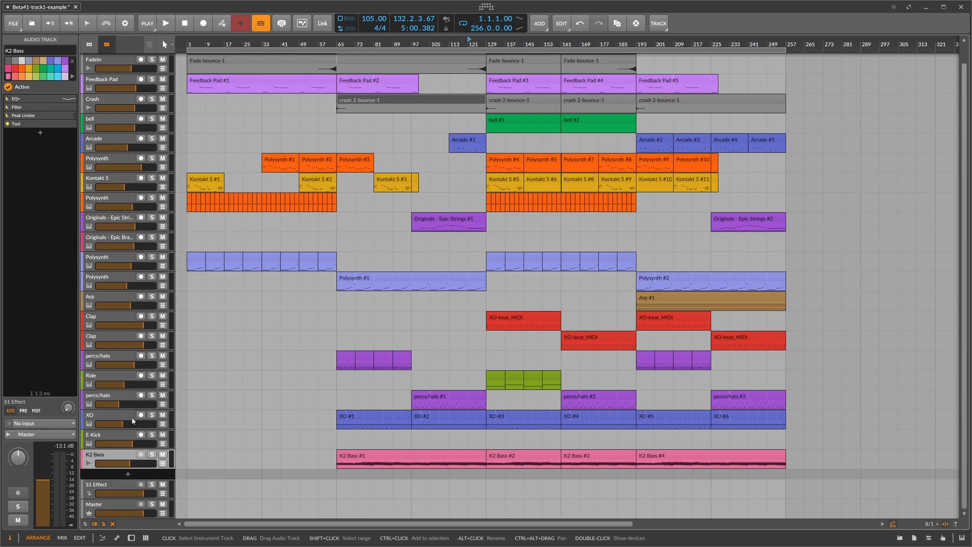
Set the default new track volume to 0 dB in the behavior settings.
{"action": "scroll", "coordinate": [133, 421], "scroll_direction": "up", "scroll_amount": 2}
{"action": "left_click", "coordinate": [125, 23]}
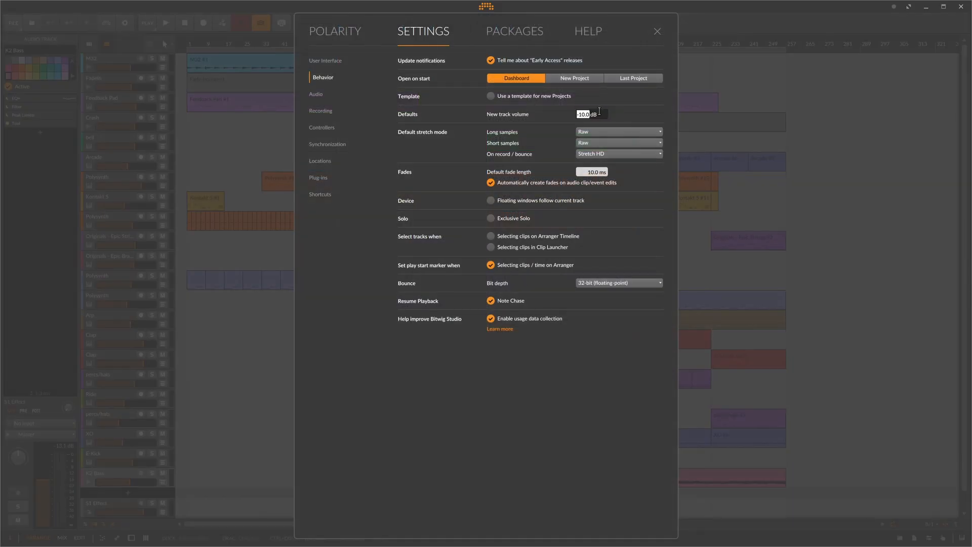
{"action": "type", "text": "0"}
{"action": "key", "text": "Return"}
{"action": "left_click", "coordinate": [656, 33]}
Select all tracks from M32 through K2 Bass and set their shared volume to 0 dB.
{"action": "mouse_move", "coordinate": [299, 44]}
{"action": "left_mouse_down"}
{"action": "mouse_move", "coordinate": [315, 63]}
{"action": "mouse_move", "coordinate": [303, 47]}
{"action": "left_mouse_up"}
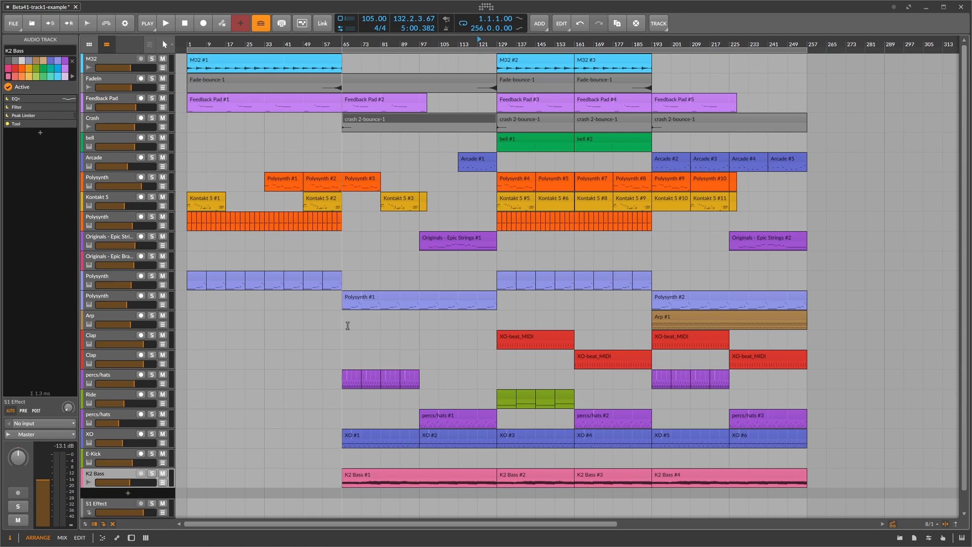
{"action": "left_click", "coordinate": [120, 66]}
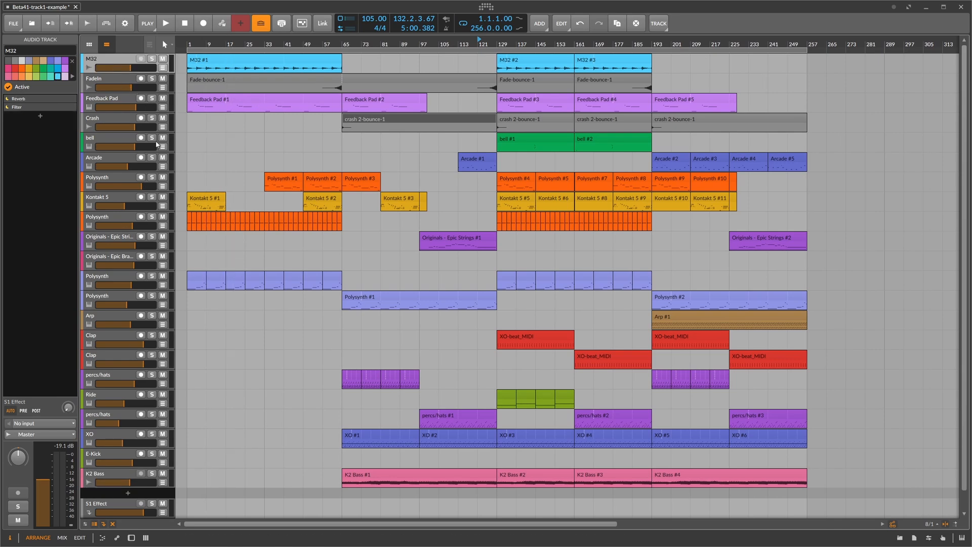
{"action": "left_click", "coordinate": [126, 473], "text": "shift"}
{"action": "triple_click", "coordinate": [60, 101]}
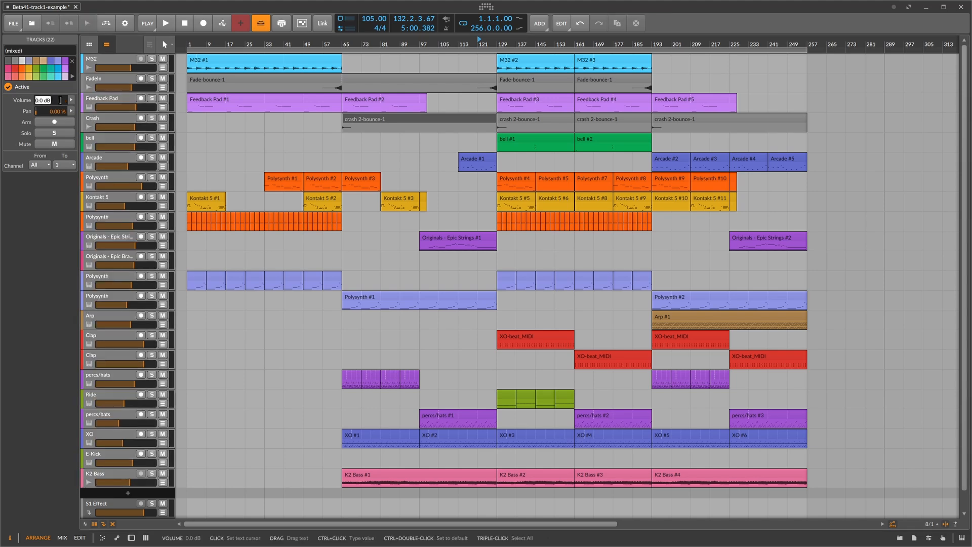
{"action": "left_click", "coordinate": [111, 59]}
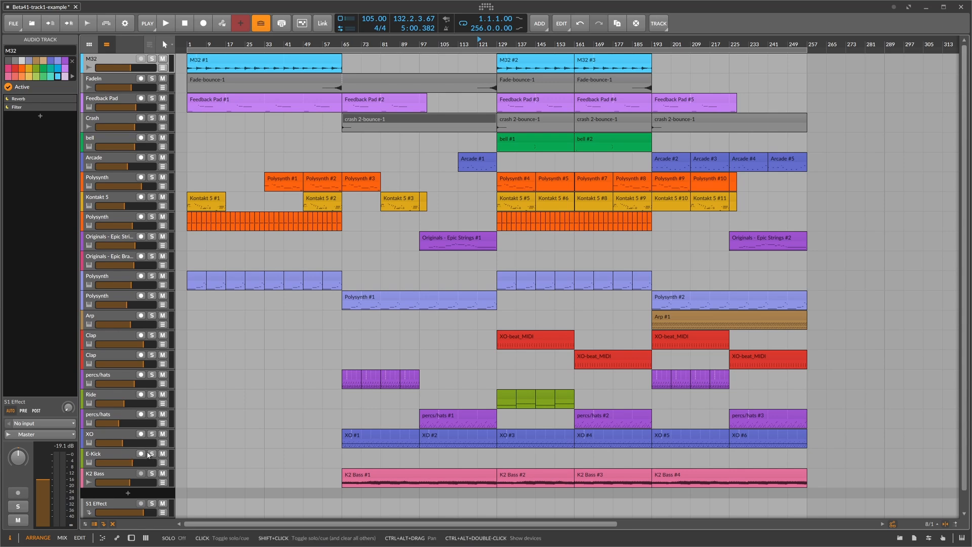
{"action": "left_click", "coordinate": [117, 473], "text": "shift"}
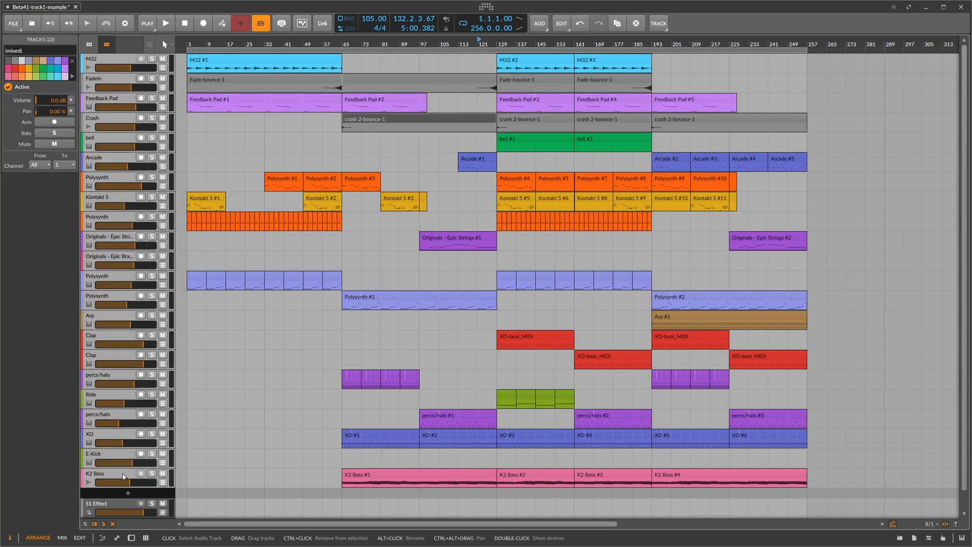
{"action": "left_click", "coordinate": [62, 102], "text": "ctrl"}
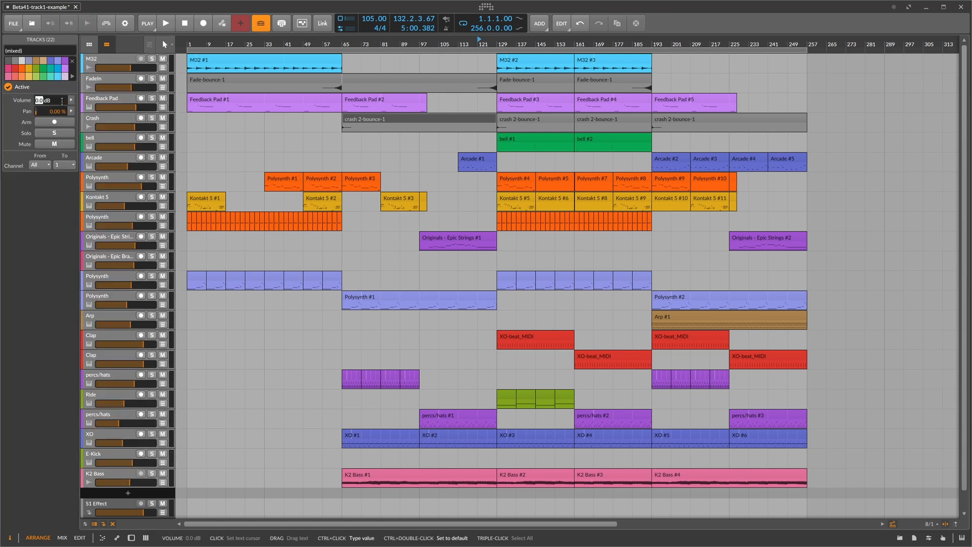
{"action": "key", "text": "Return"}
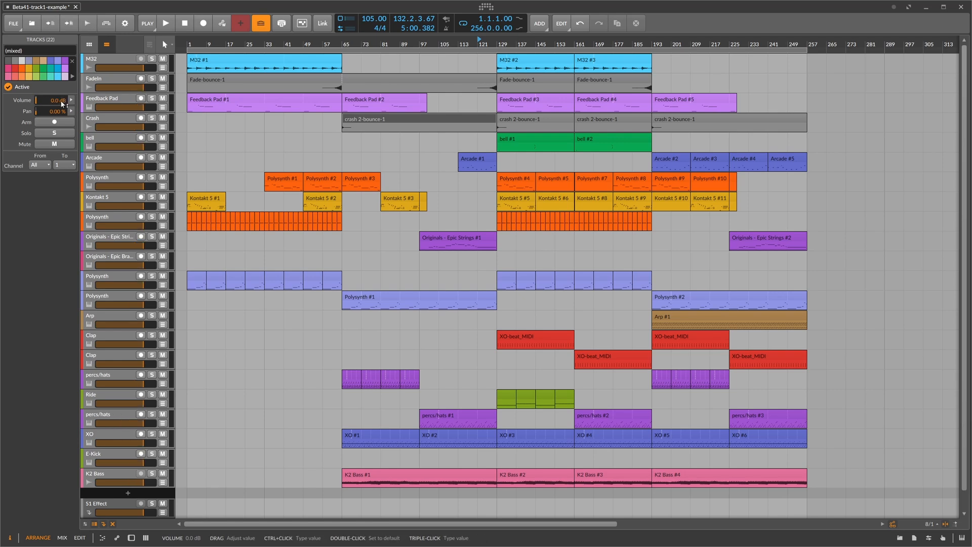
Select the Feedback Pad track and undo the shared volume change on all tracks.
{"action": "left_click", "coordinate": [128, 61]}
{"action": "left_click", "coordinate": [116, 103]}
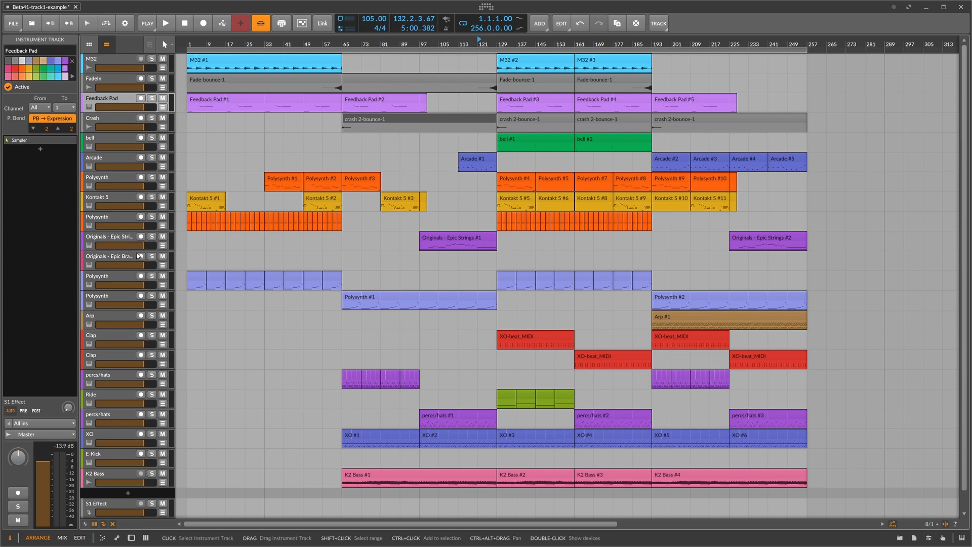
{"action": "key", "text": "ctrl+z"}
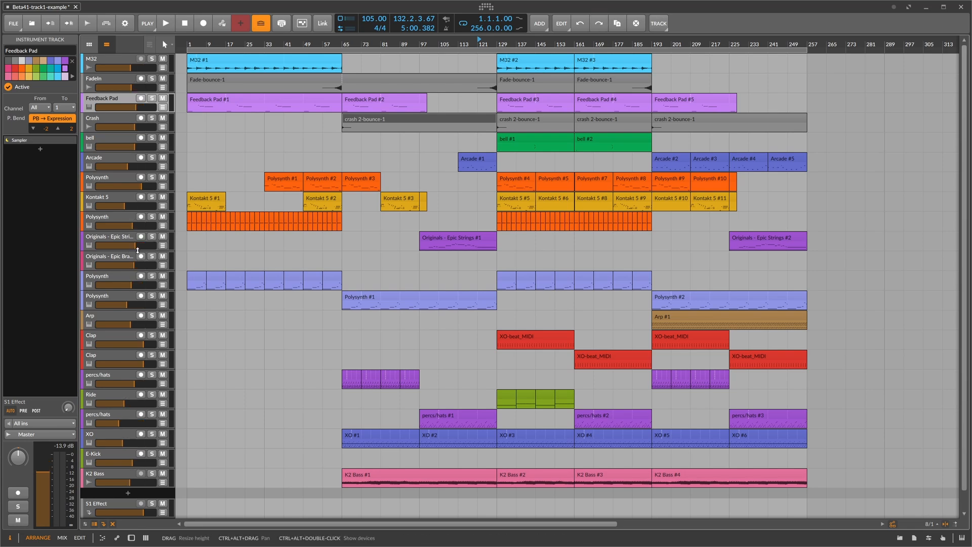
Show the device chain of the Kontakt 5 track.
{"action": "left_click", "coordinate": [118, 201]}
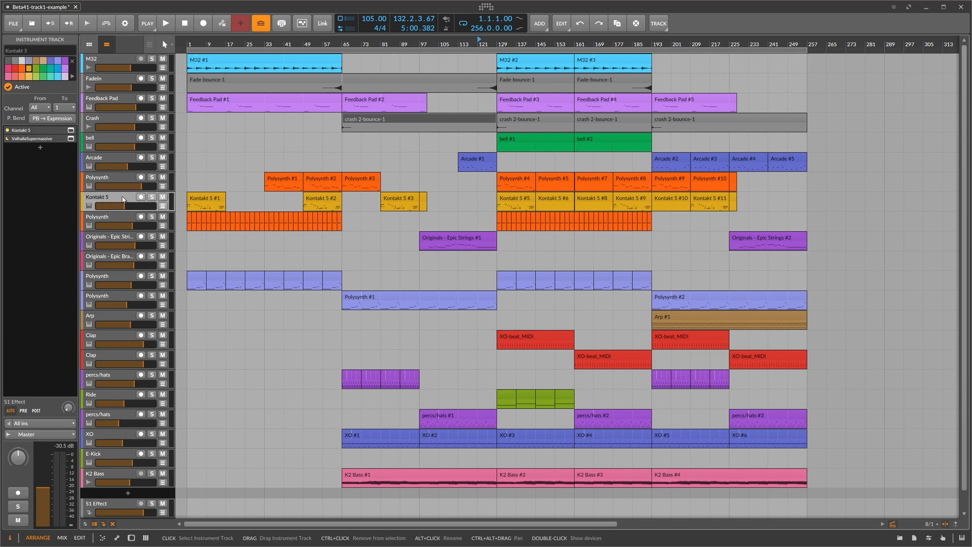
{"action": "left_click", "coordinate": [130, 226]}
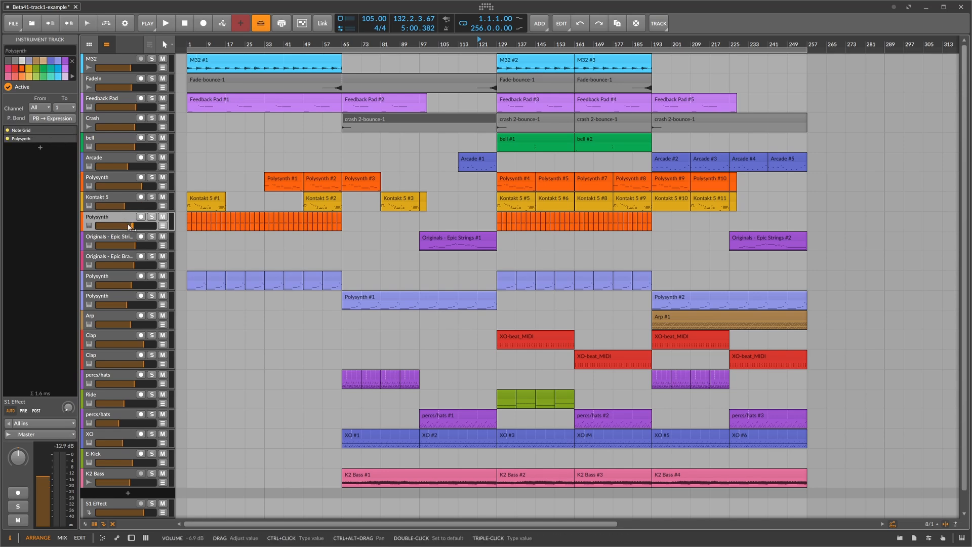
{"action": "double_click", "coordinate": [117, 198]}
{"action": "left_click", "coordinate": [116, 197]}
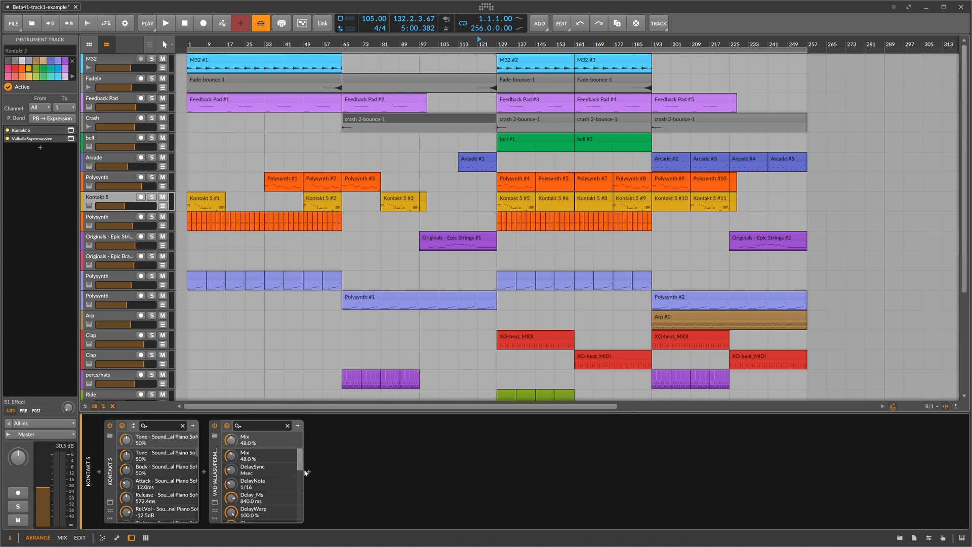
Check the volume value of the Polysynth track below Kontakt 5 and the output level of its Polysynth device.
{"action": "left_click", "coordinate": [119, 221]}
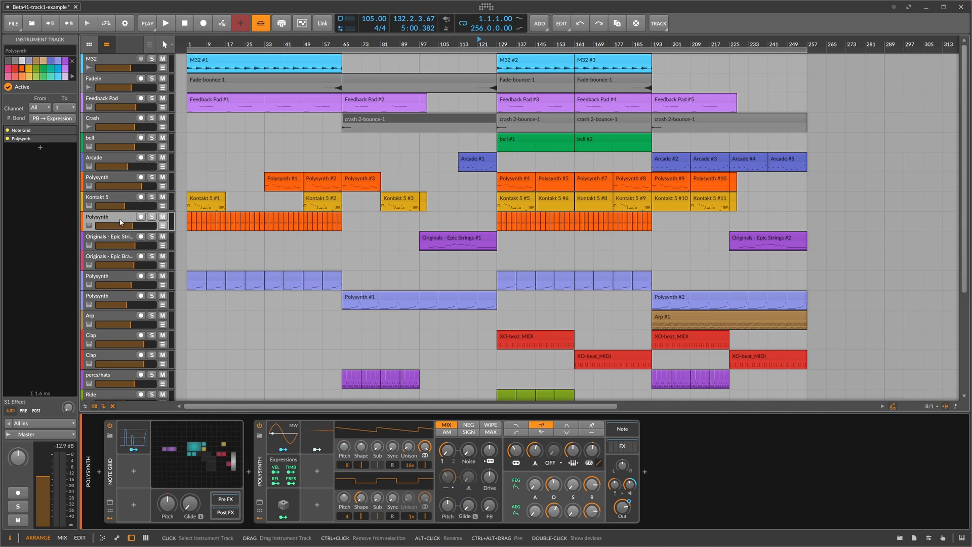
{"action": "left_click", "coordinate": [122, 226], "text": "ctrl"}
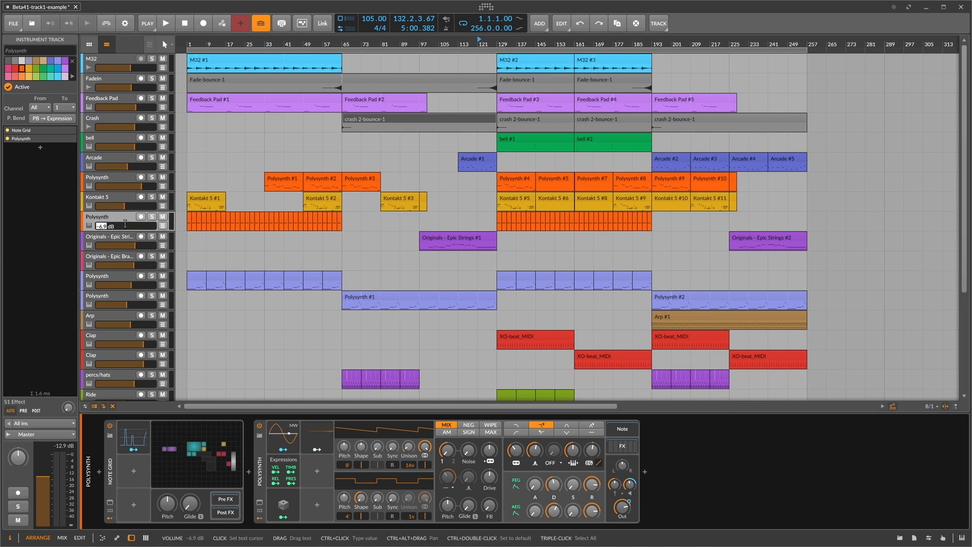
{"action": "left_click", "coordinate": [124, 220]}
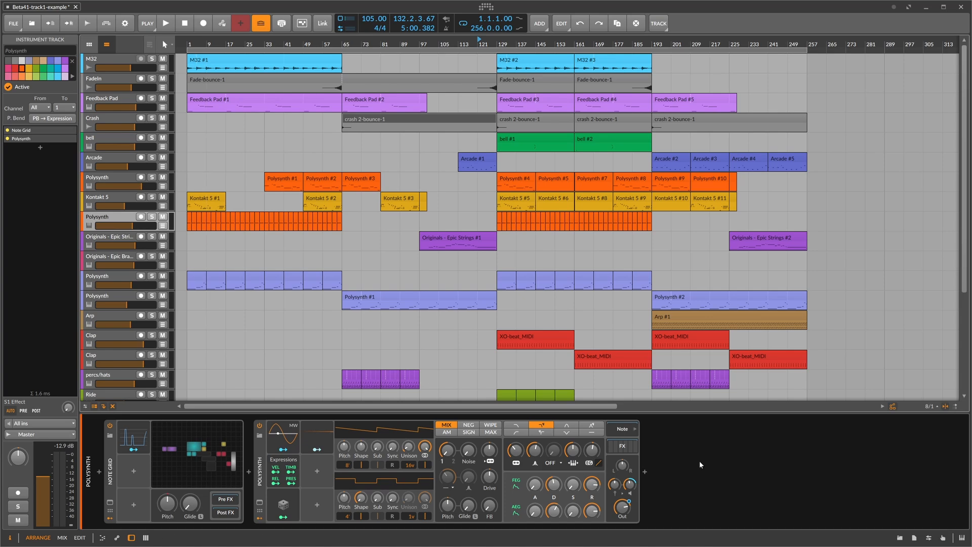
{"action": "left_click", "coordinate": [625, 513], "text": "ctrl"}
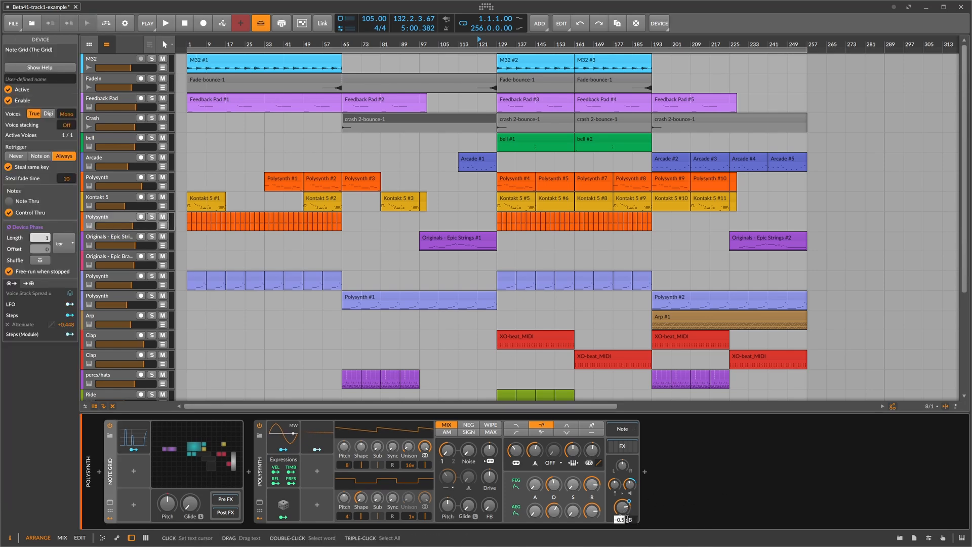
{"action": "key", "text": "Return"}
Open the Polysynth device's FX chain and insert a Tool device after the Peak Limiter, with its volume at -6.9 dB.
{"action": "left_click", "coordinate": [630, 448]}
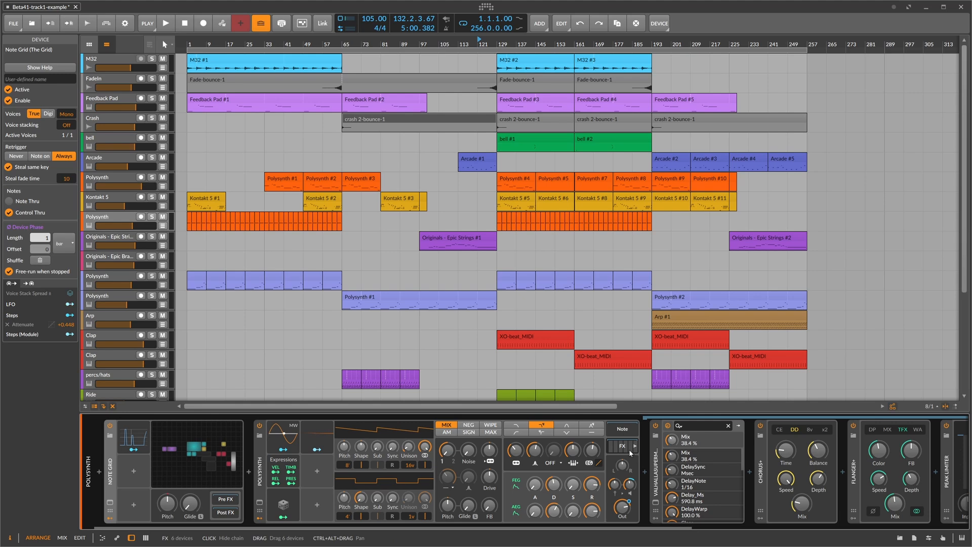
{"action": "scroll", "coordinate": [585, 525], "scroll_direction": "right", "scroll_amount": 5}
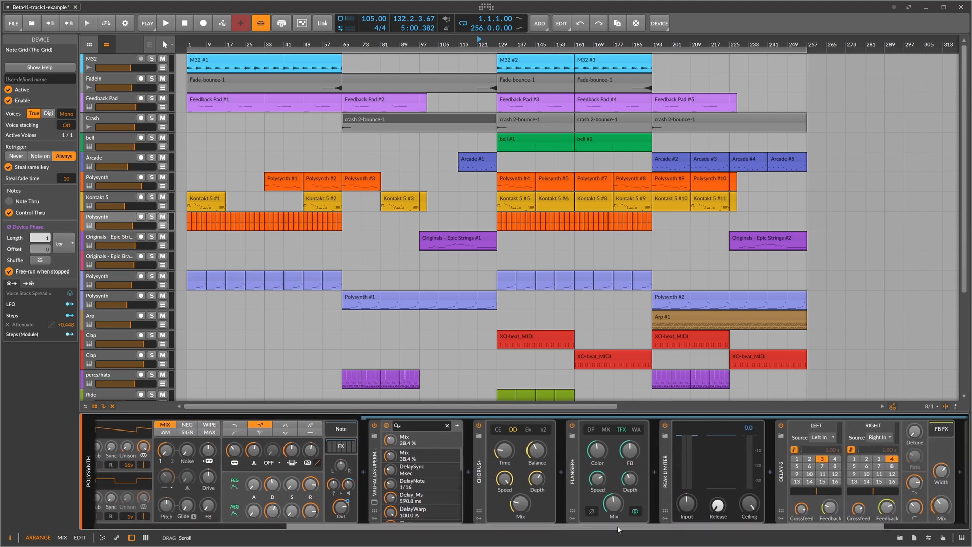
{"action": "scroll", "coordinate": [618, 527], "scroll_direction": "left", "scroll_amount": 3}
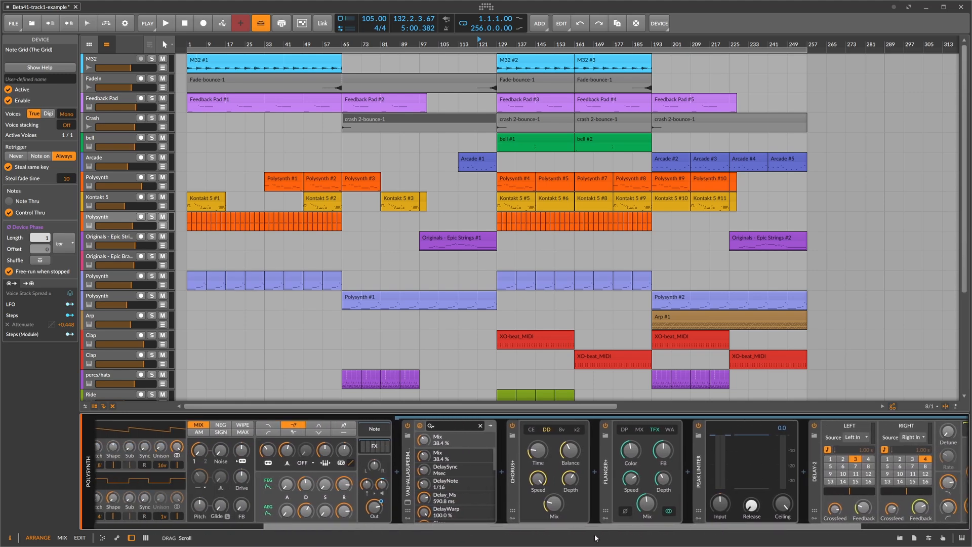
{"action": "scroll", "coordinate": [595, 537], "scroll_direction": "right", "scroll_amount": 6}
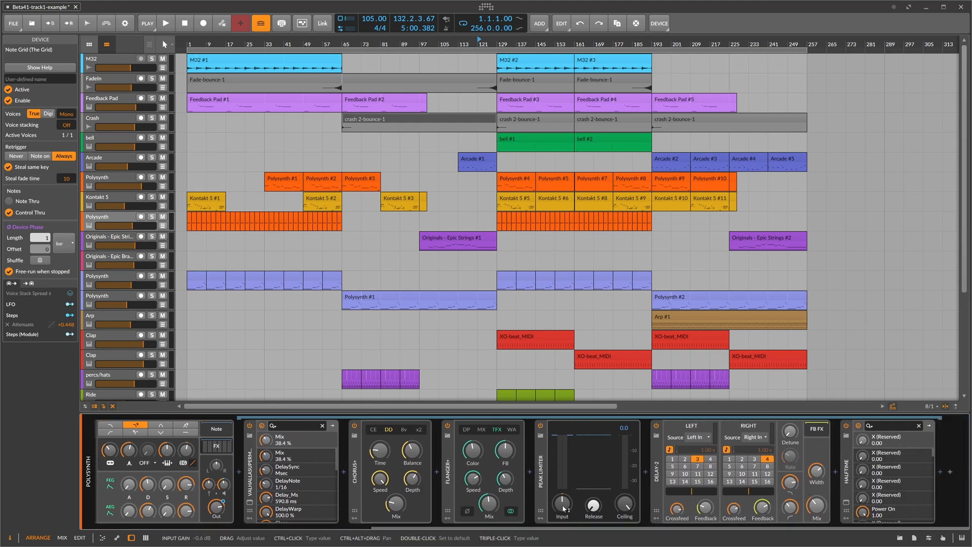
{"action": "left_click", "coordinate": [645, 472]}
{"action": "type", "text": "too"}
{"action": "key", "text": "Return"}
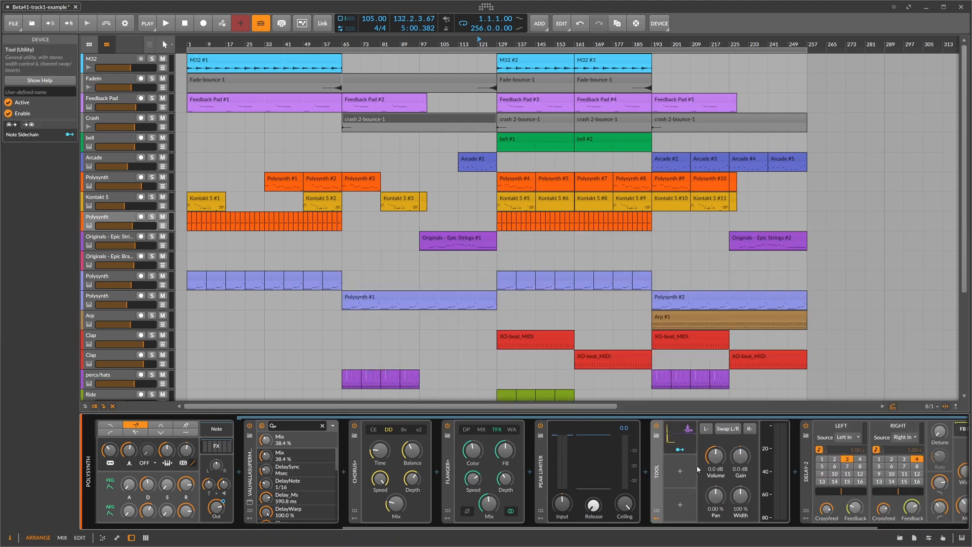
{"action": "left_click_drag", "start_coordinate": [714, 458], "coordinate": [710, 463]}
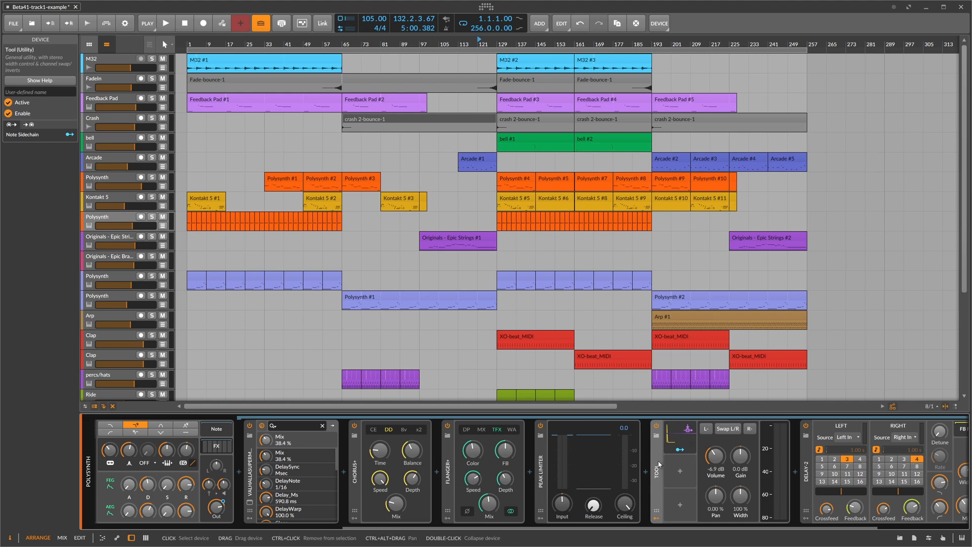
View the Note Grid patch of the Polysynth track, close it, and reselect the track.
{"action": "scroll", "coordinate": [221, 445], "scroll_direction": "left", "scroll_amount": 5}
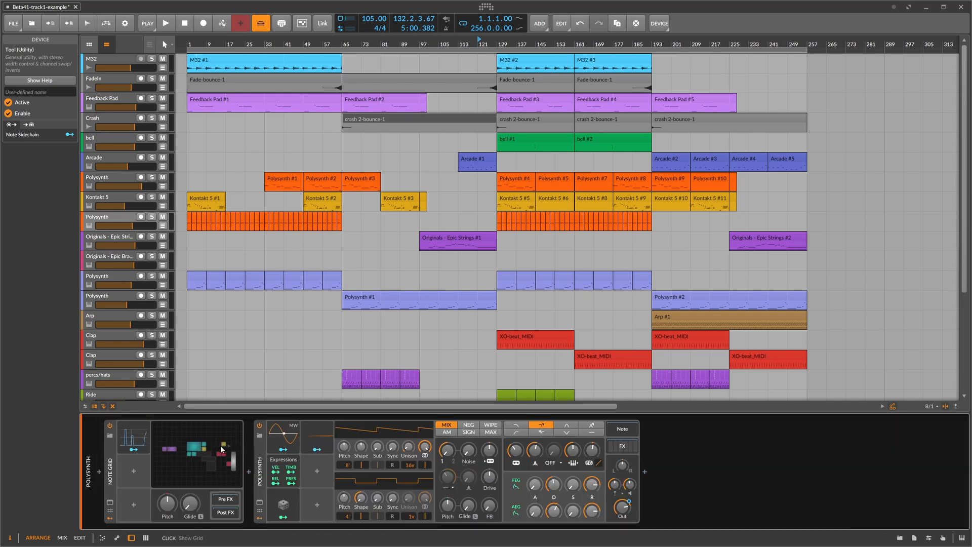
{"action": "left_click", "coordinate": [224, 445]}
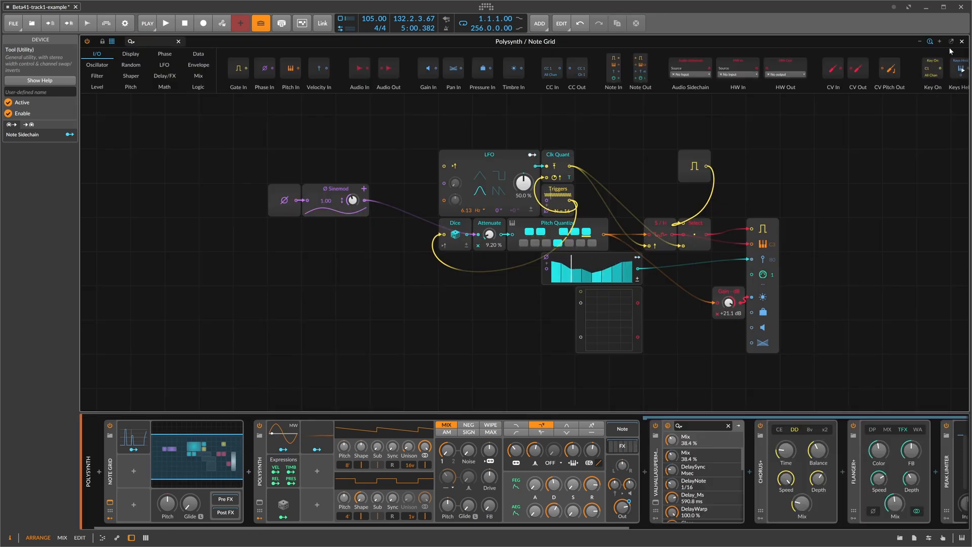
{"action": "left_click", "coordinate": [961, 41]}
{"action": "left_click", "coordinate": [115, 218]}
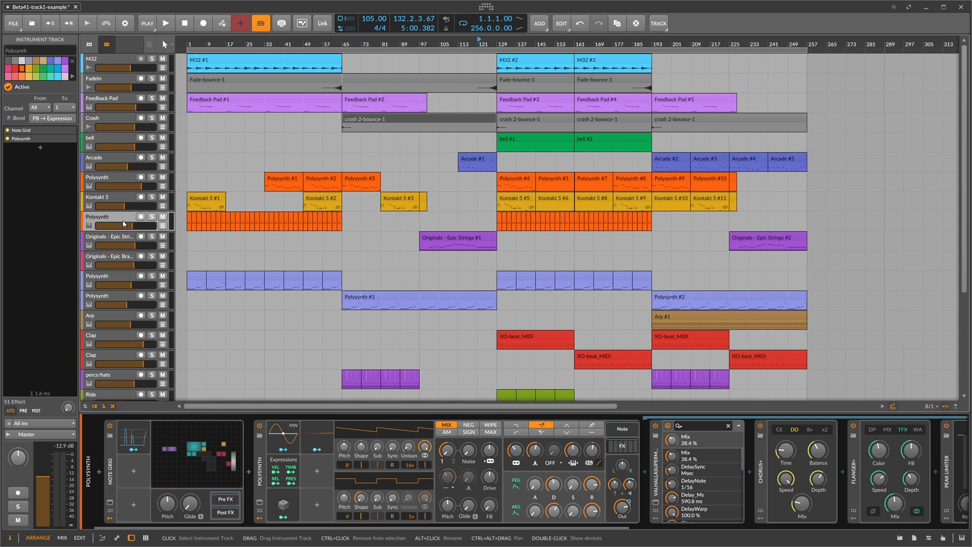
Add a new instrument track with a Poly Grid device below the K2 Bass track.
{"action": "scroll", "coordinate": [123, 221], "scroll_direction": "down", "scroll_amount": 5}
{"action": "right_click", "coordinate": [115, 359]}
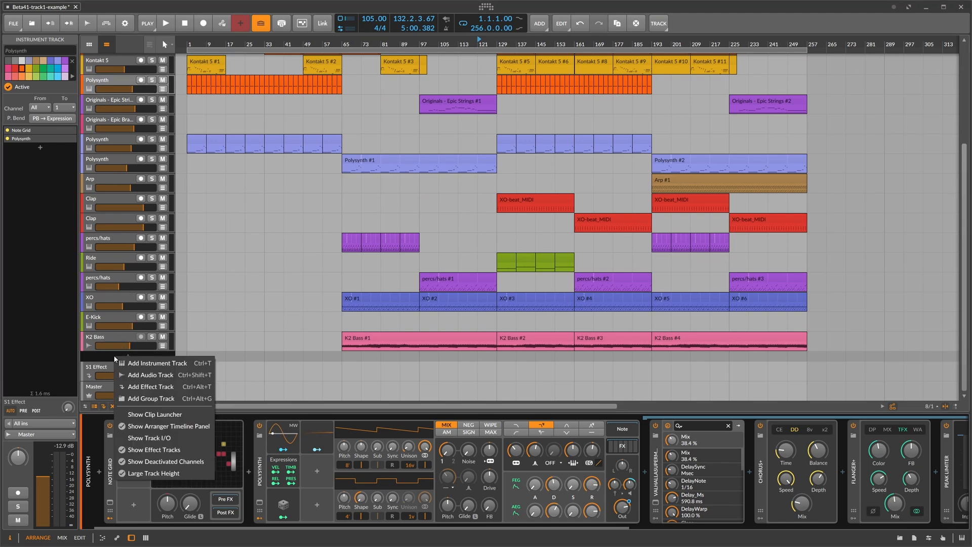
{"action": "left_click", "coordinate": [114, 361]}
{"action": "type", "text": "poly"}
{"action": "key", "text": "Down"}
{"action": "key", "text": "Return"}
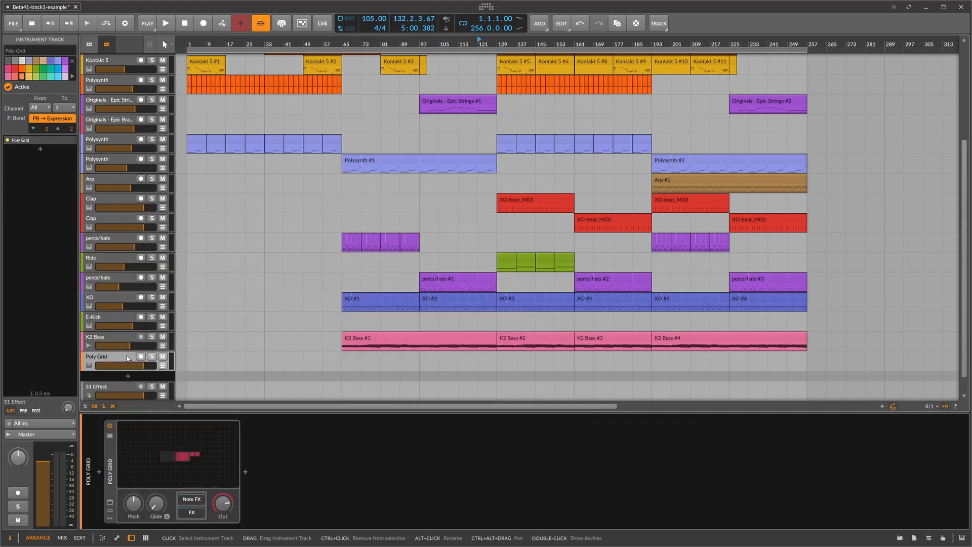
Open the Poly Grid patch, delete every module except Gain - Vol, and reset that module to 0 dB.
{"action": "left_click", "coordinate": [177, 435]}
{"action": "left_click_drag", "start_coordinate": [343, 188], "coordinate": [537, 327]}
{"action": "key", "text": "Delete"}
{"action": "left_click", "coordinate": [641, 235]}
{"action": "key", "text": "Delete"}
{"action": "left_click_drag", "start_coordinate": [594, 245], "coordinate": [303, 245]}
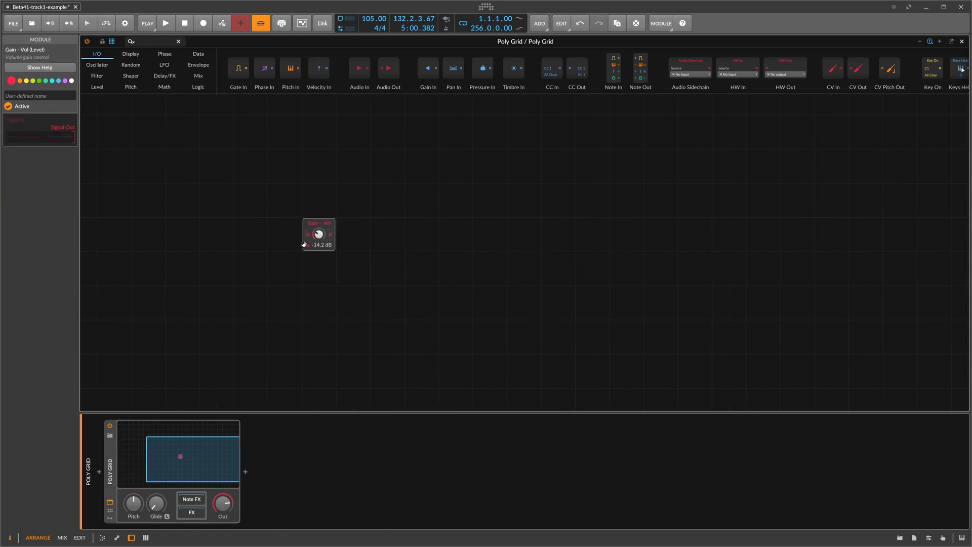
{"action": "double_click", "coordinate": [319, 234]}
{"action": "scroll", "coordinate": [302, 243], "scroll_direction": "up", "scroll_amount": 3}
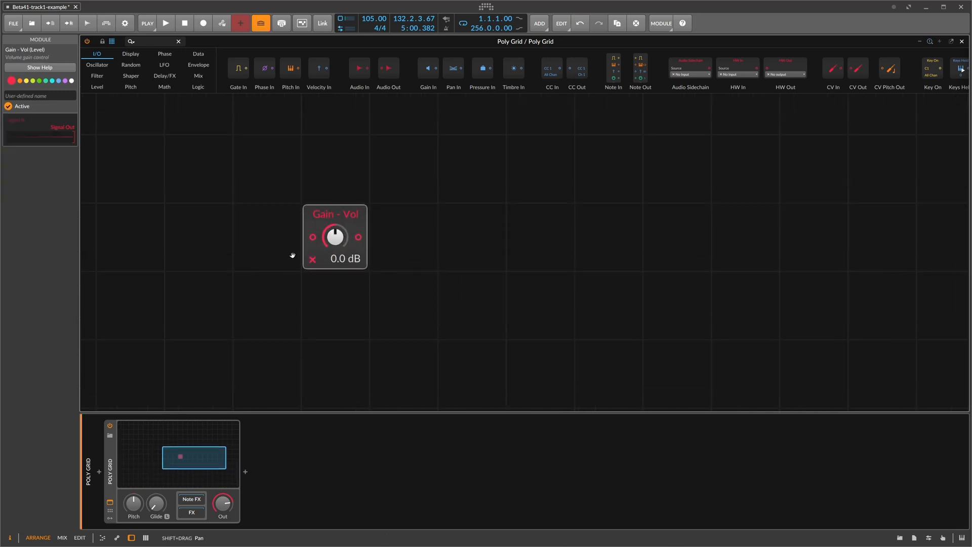
Duplicate the Gain - Vol module twice and arrange the three modules side by side in a row.
{"action": "key", "text": "ctrl+d"}
{"action": "left_click_drag", "start_coordinate": [337, 288], "coordinate": [398, 248]}
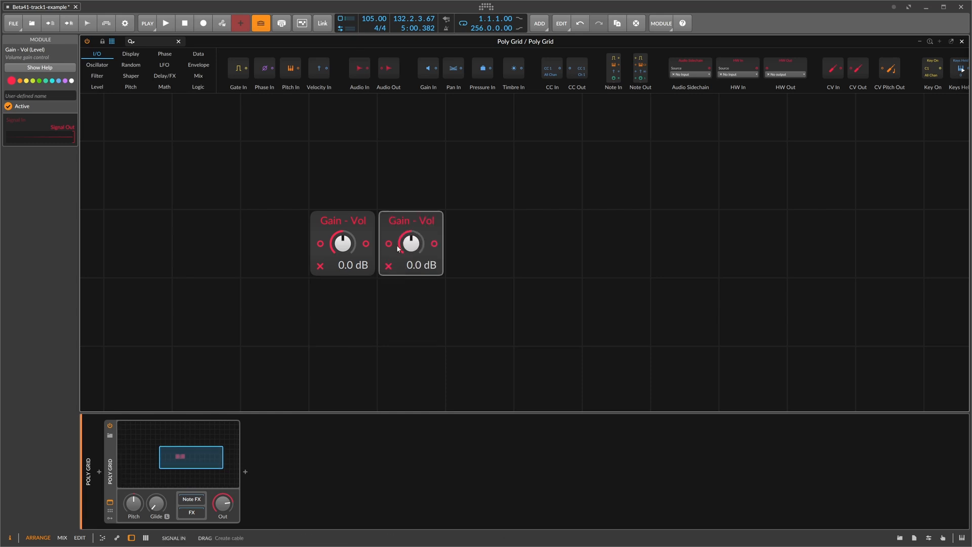
{"action": "key", "text": "ctrl+d"}
{"action": "left_click_drag", "start_coordinate": [415, 293], "coordinate": [484, 225]}
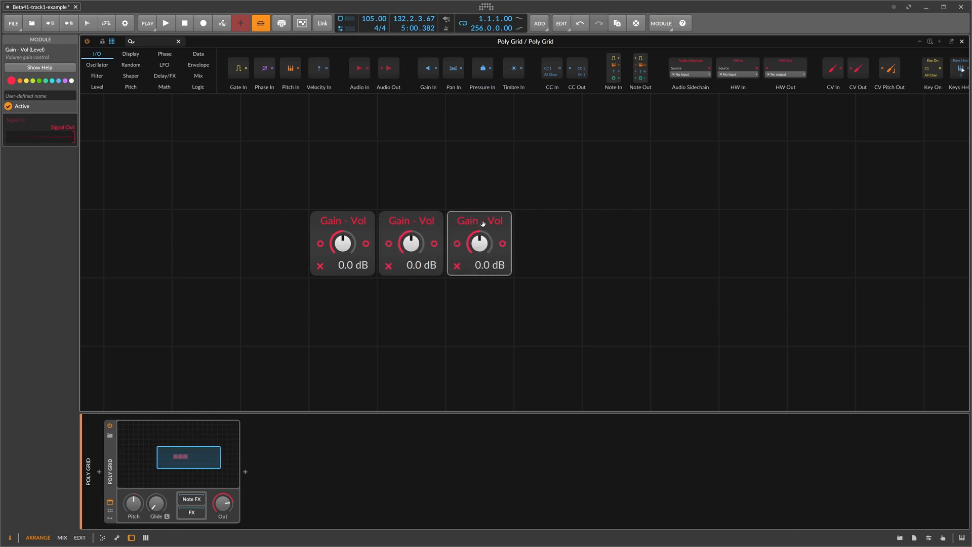
{"action": "left_click", "coordinate": [402, 221]}
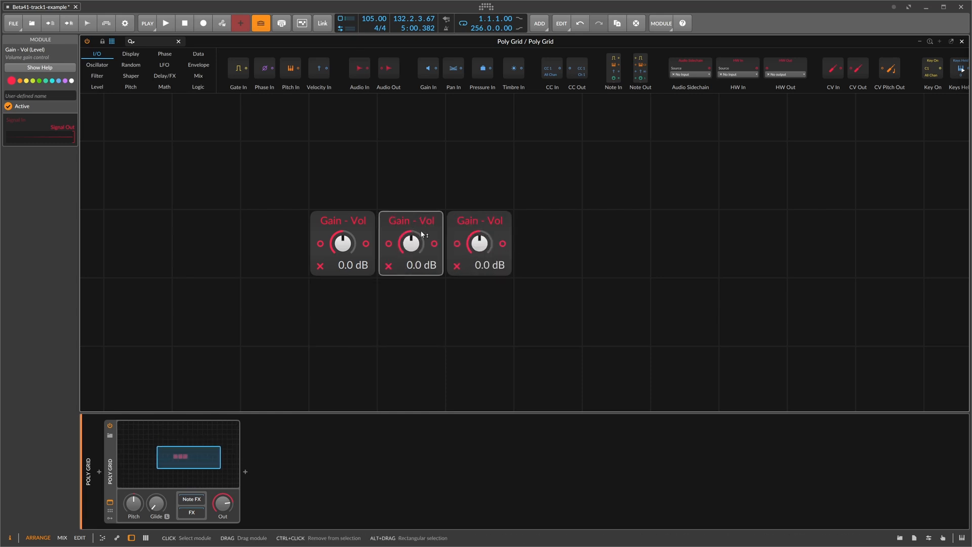
{"action": "left_click", "coordinate": [326, 243]}
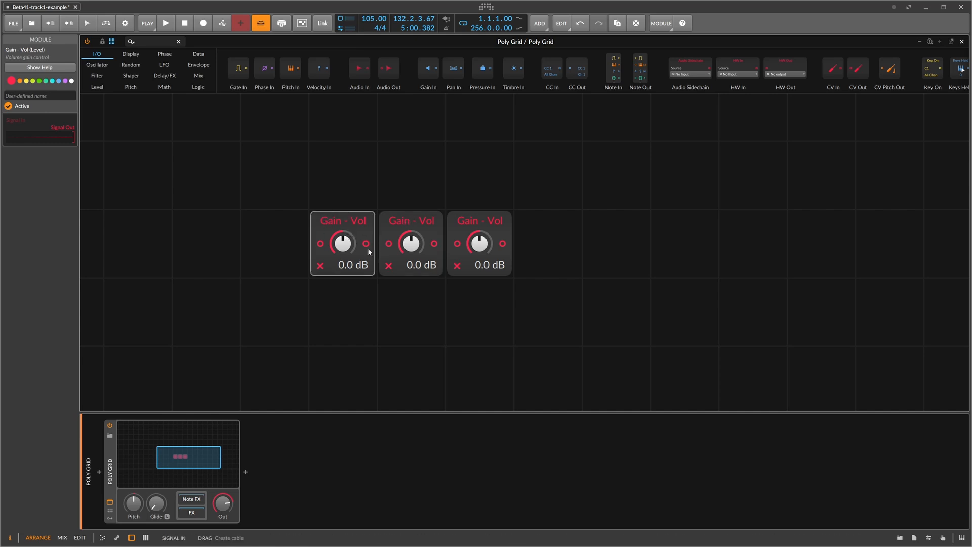
Close and reopen the Poly Grid patch, and set the three Gain - Vol modules to -20.9 dB, -28.4 dB and +11.0 dB.
{"action": "left_click", "coordinate": [961, 42]}
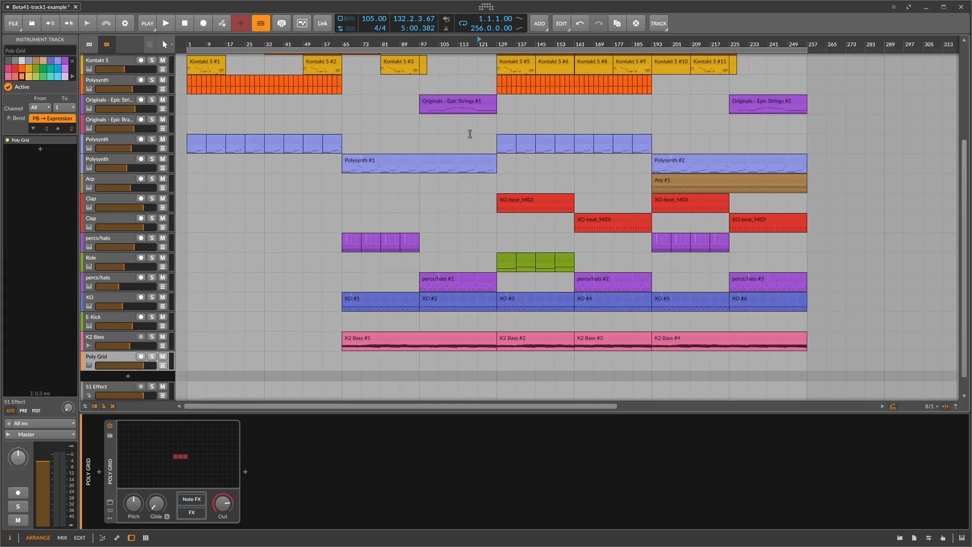
{"action": "double_click", "coordinate": [226, 448]}
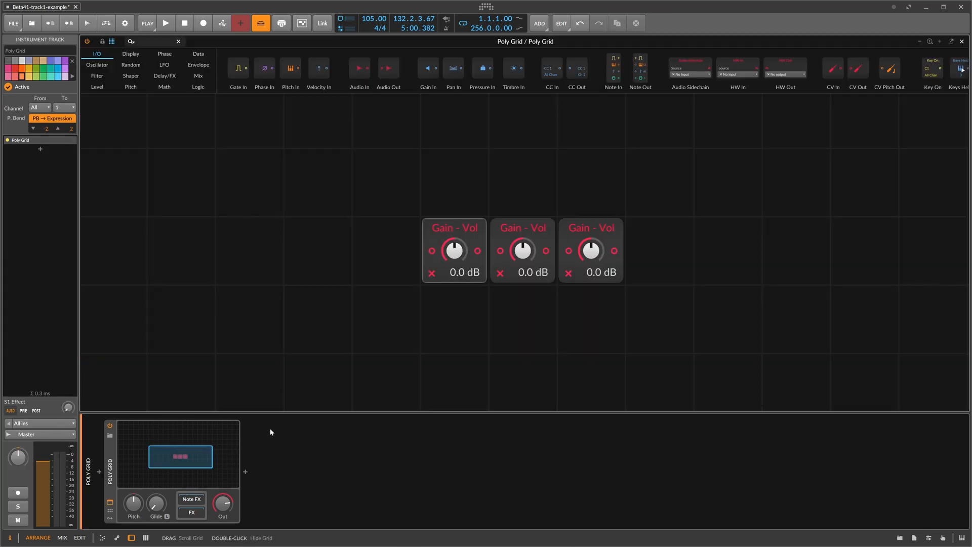
{"action": "left_click_drag", "start_coordinate": [590, 250], "coordinate": [590, 228]}
{"action": "left_click_drag", "start_coordinate": [525, 251], "coordinate": [525, 245]}
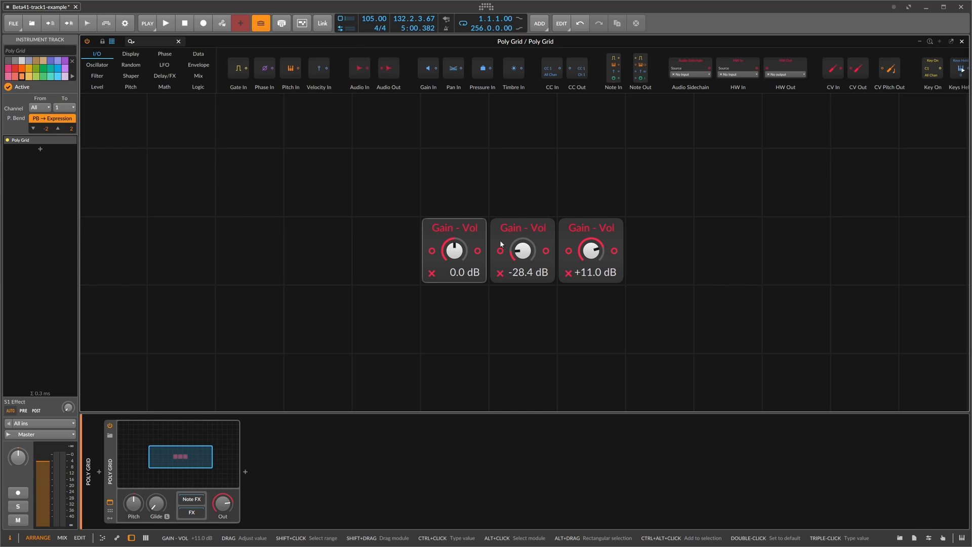
{"action": "left_click_drag", "start_coordinate": [454, 251], "coordinate": [454, 269]}
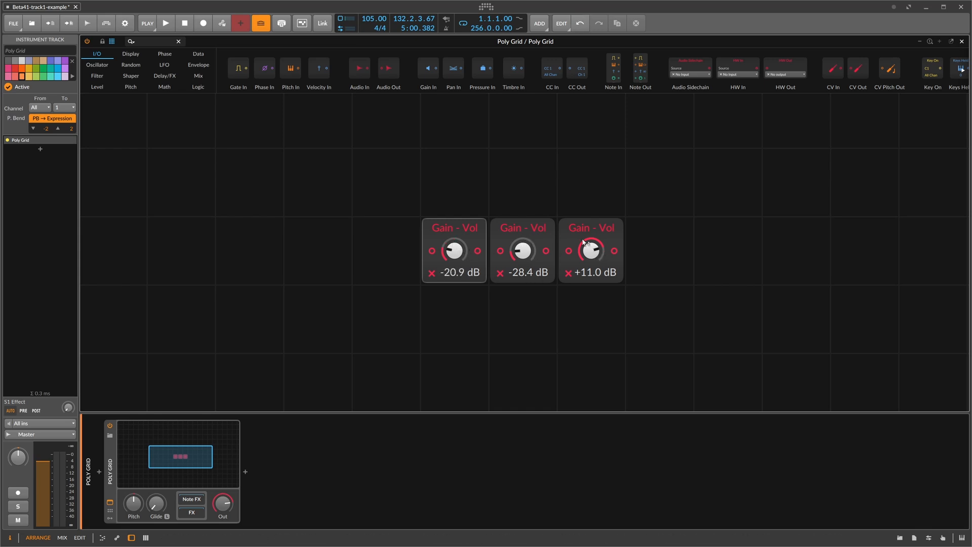
Duplicate the row of gain modules below and set the copies to +13.5 dB, +12.4 dB and -15.5 dB.
{"action": "left_click_drag", "start_coordinate": [594, 290], "coordinate": [454, 239]}
{"action": "key", "text": "ctrl+d"}
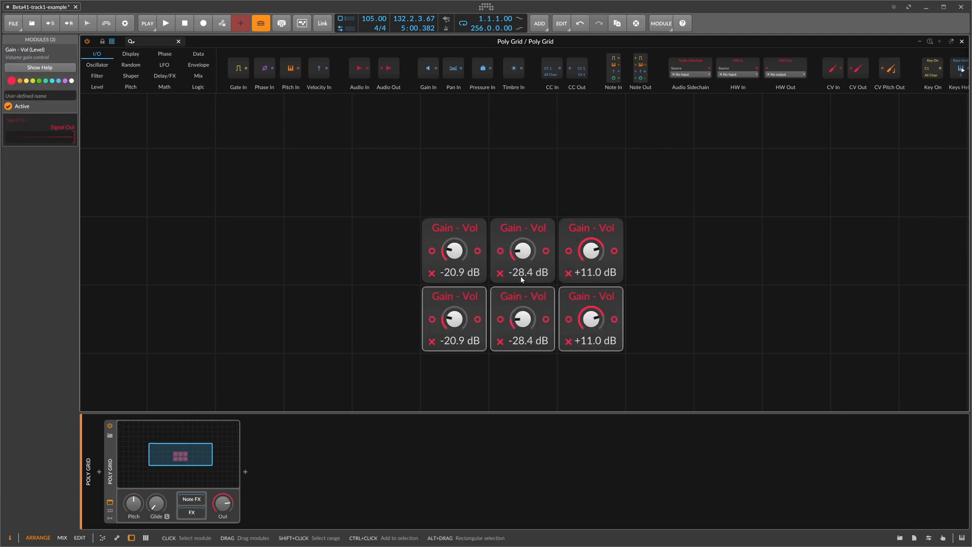
{"action": "scroll", "coordinate": [521, 277], "scroll_direction": "down", "scroll_amount": 1}
{"action": "left_click_drag", "start_coordinate": [575, 273], "coordinate": [575, 299]}
{"action": "left_click_drag", "start_coordinate": [522, 252], "coordinate": [523, 213]}
{"action": "left_click_drag", "start_coordinate": [457, 252], "coordinate": [456, 216]}
{"action": "left_click_drag", "start_coordinate": [581, 257], "coordinate": [581, 248]}
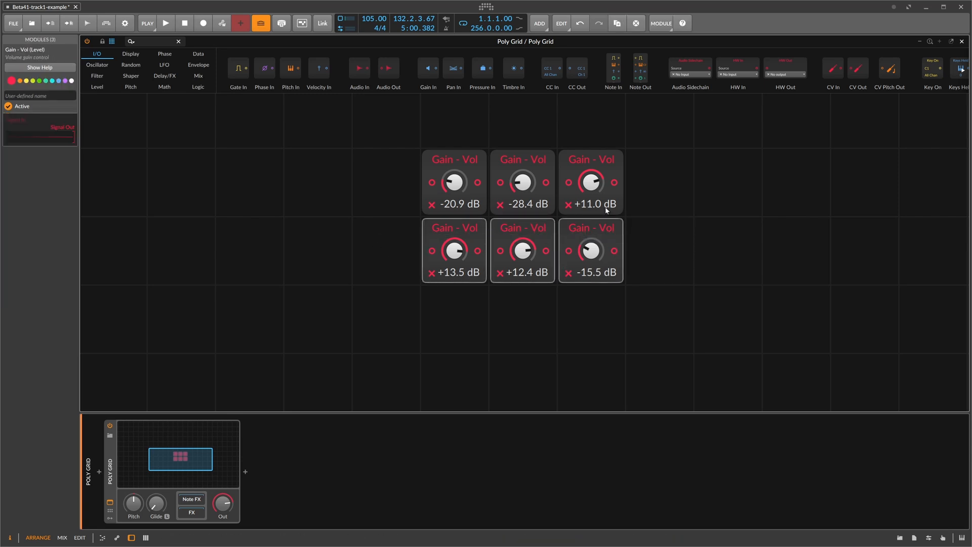
Compare the gain settings of the individual Gain - Vol modules across the upper and lower rows.
{"action": "left_click", "coordinate": [602, 227]}
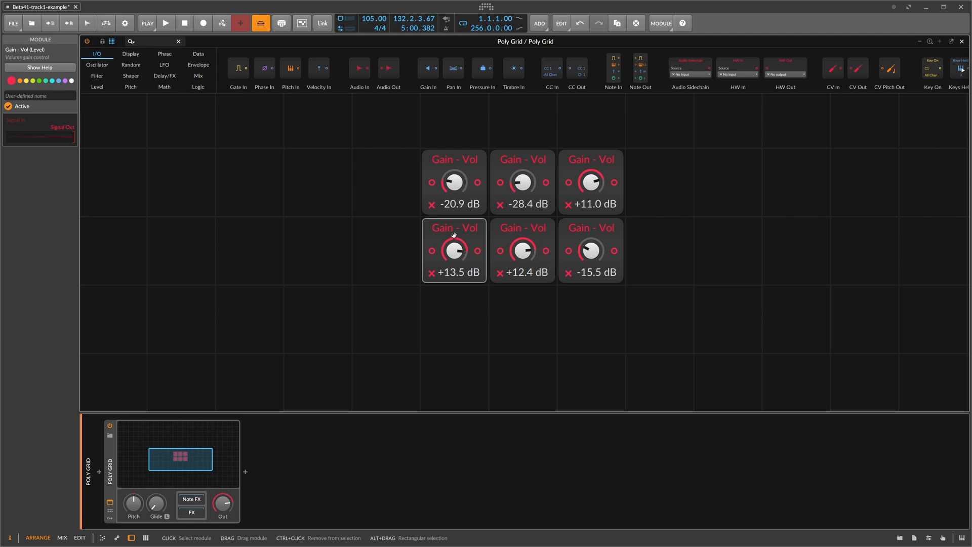
{"action": "left_click", "coordinate": [416, 231]}
{"action": "left_click_drag", "start_coordinate": [432, 231], "coordinate": [529, 228]}
{"action": "left_click_drag", "start_coordinate": [400, 159], "coordinate": [591, 175]}
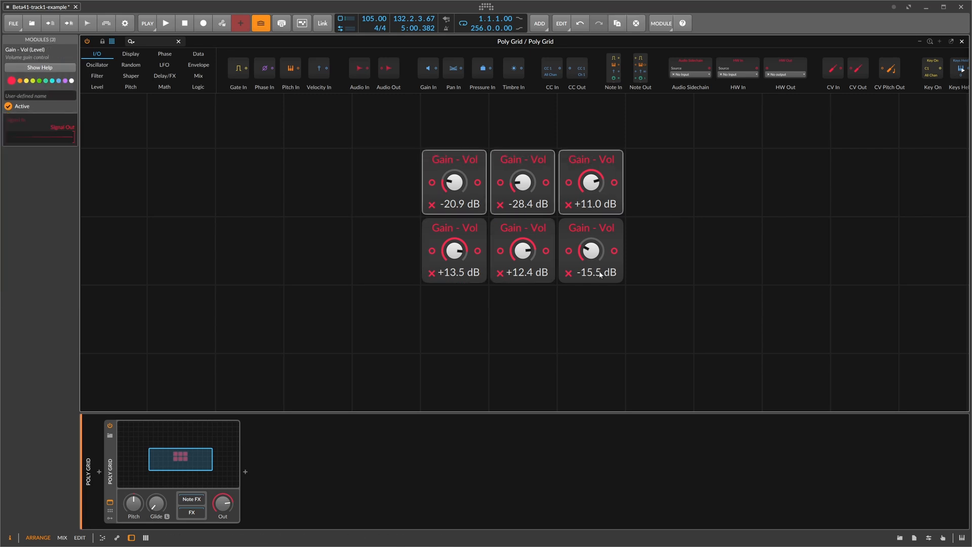
{"action": "left_click", "coordinate": [581, 230]}
{"action": "left_click", "coordinate": [469, 157]}
{"action": "left_click", "coordinate": [535, 158]}
{"action": "left_click", "coordinate": [583, 159]}
{"action": "left_click", "coordinate": [535, 161]}
{"action": "left_click", "coordinate": [475, 162]}
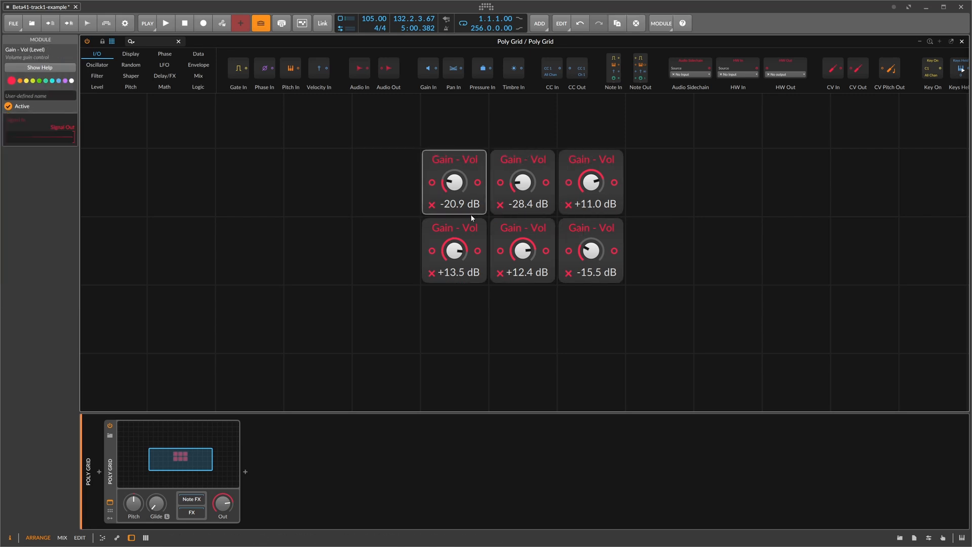
Close the grid patch and delete the Poly Grid device together with its instrument track below K2 Bass.
{"action": "left_click", "coordinate": [961, 42]}
{"action": "left_click", "coordinate": [111, 466]}
{"action": "key", "text": "Delete"}
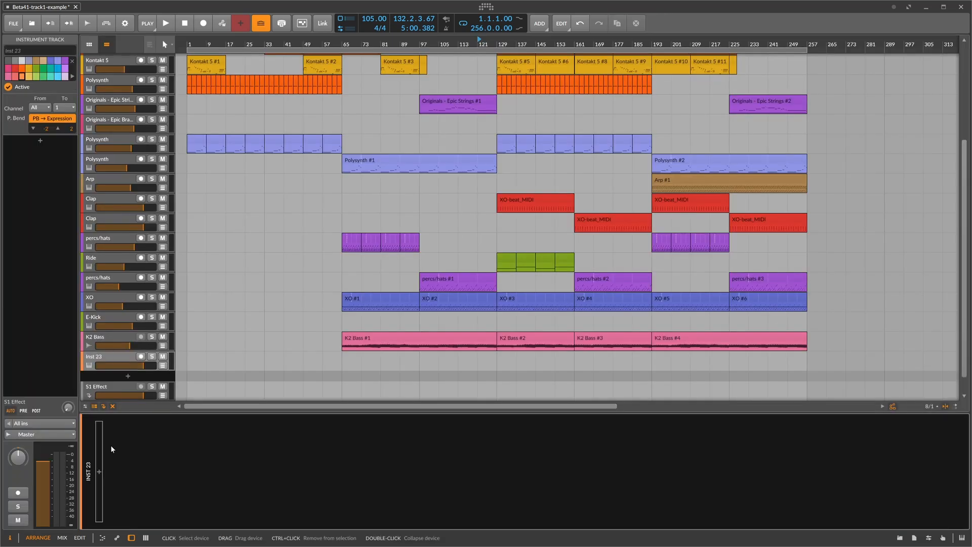
{"action": "left_click", "coordinate": [111, 356]}
{"action": "key", "text": "Delete"}
Set the shared volume of all tracks from M32 through K2 Bass to 0 dB, and select the K2 Bass track.
{"action": "scroll", "coordinate": [142, 193], "scroll_direction": "up", "scroll_amount": 1}
{"action": "scroll", "coordinate": [142, 194], "scroll_direction": "up", "scroll_amount": 3}
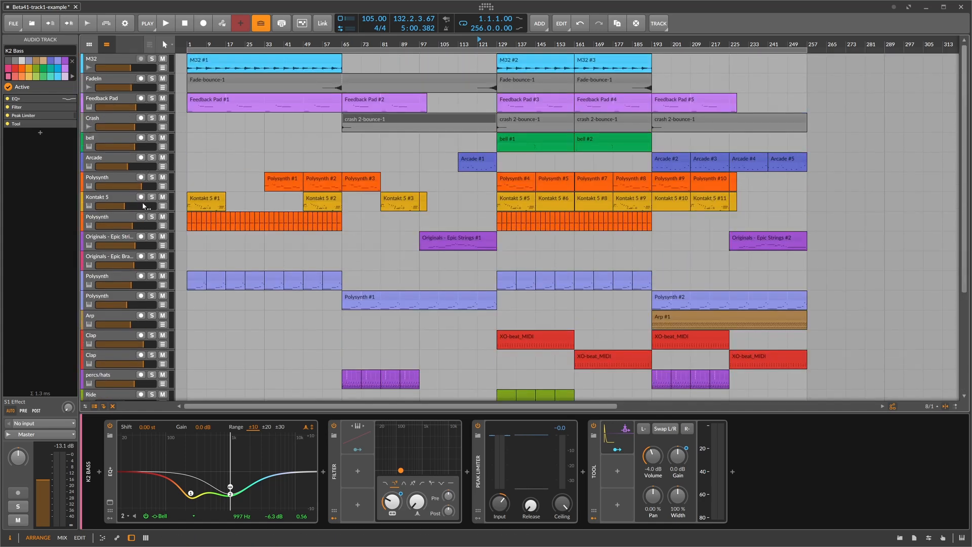
{"action": "left_click", "coordinate": [118, 65]}
{"action": "key", "text": "ctrl+a"}
{"action": "double_click", "coordinate": [63, 100]}
{"action": "key", "text": "ctrl+a"}
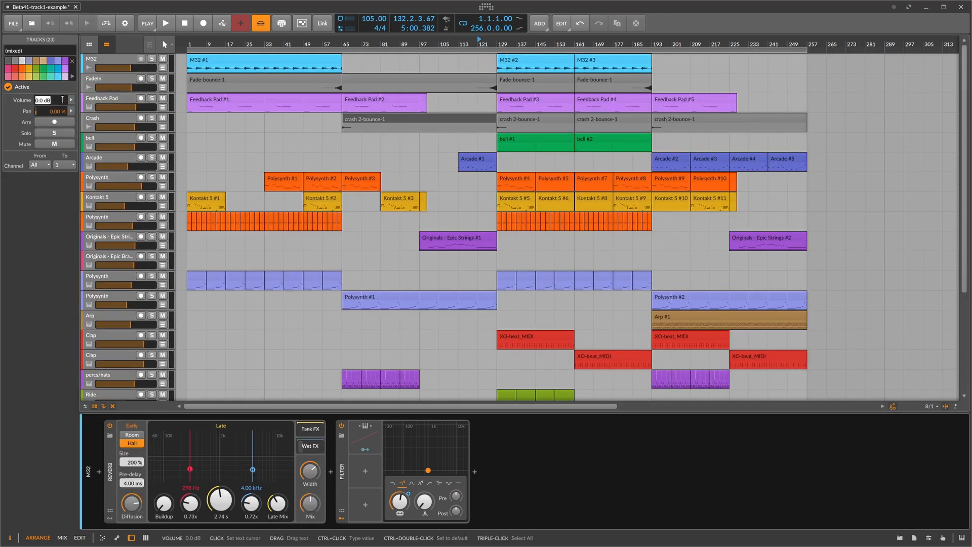
{"action": "left_click", "coordinate": [117, 62]}
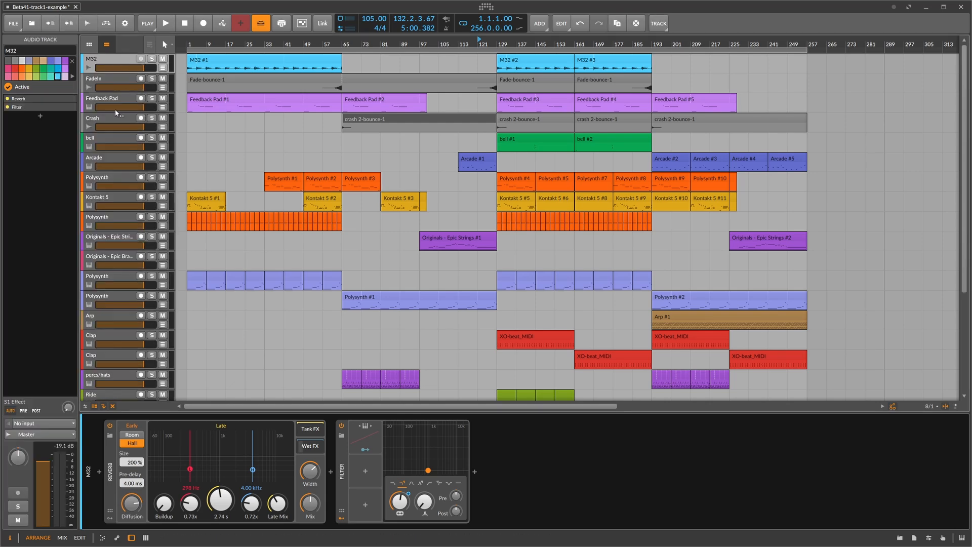
{"action": "scroll", "coordinate": [123, 245], "scroll_direction": "down", "scroll_amount": 5}
{"action": "left_click", "coordinate": [112, 343]}
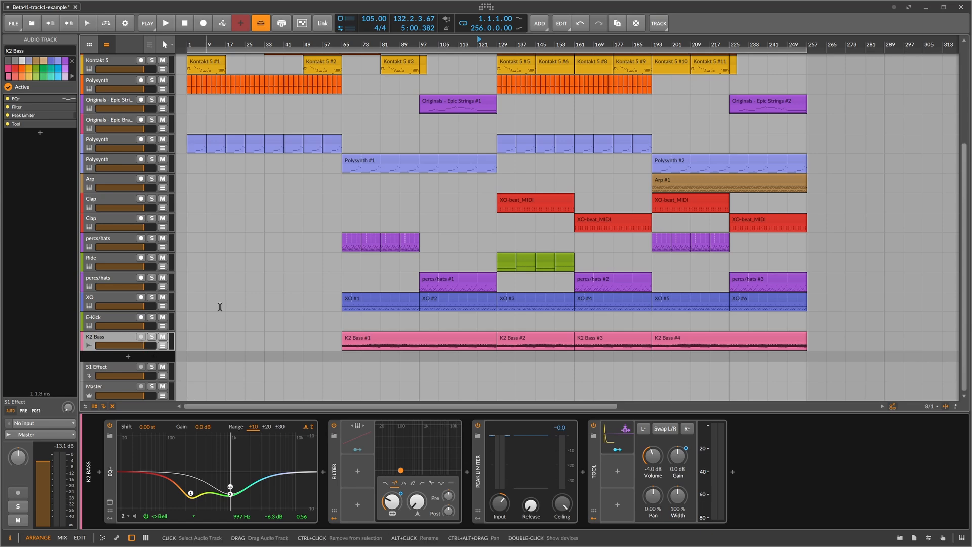
Solo the K2 Bass track and play it to check the level and gain reduction in its Peak Limiter.
{"action": "left_click", "coordinate": [152, 337]}
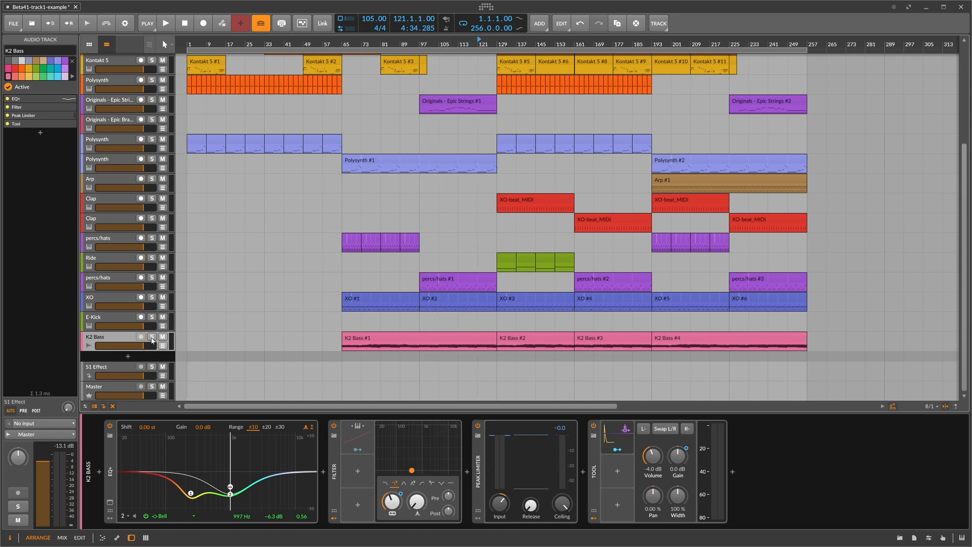
{"action": "left_click", "coordinate": [503, 487]}
{"action": "key", "text": "space"}
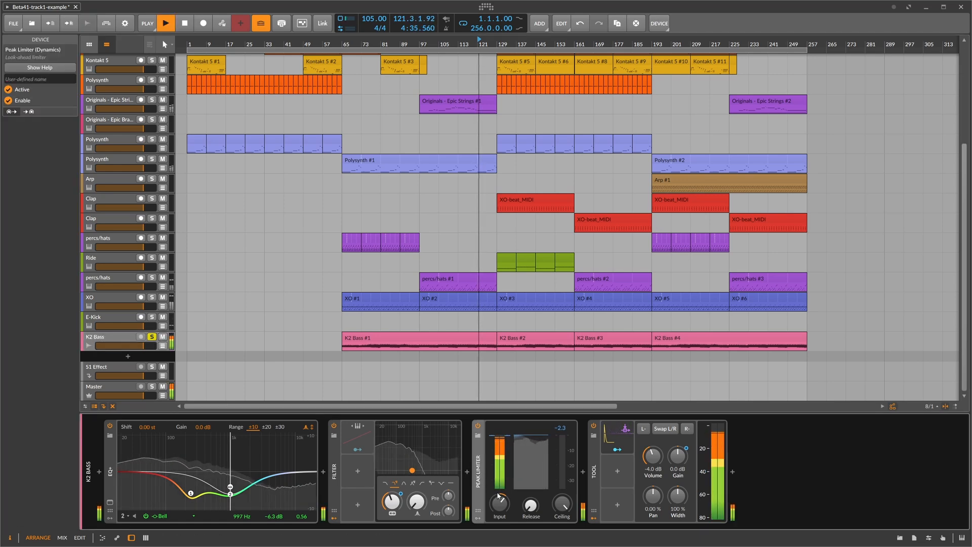
{"action": "key", "text": "space"}
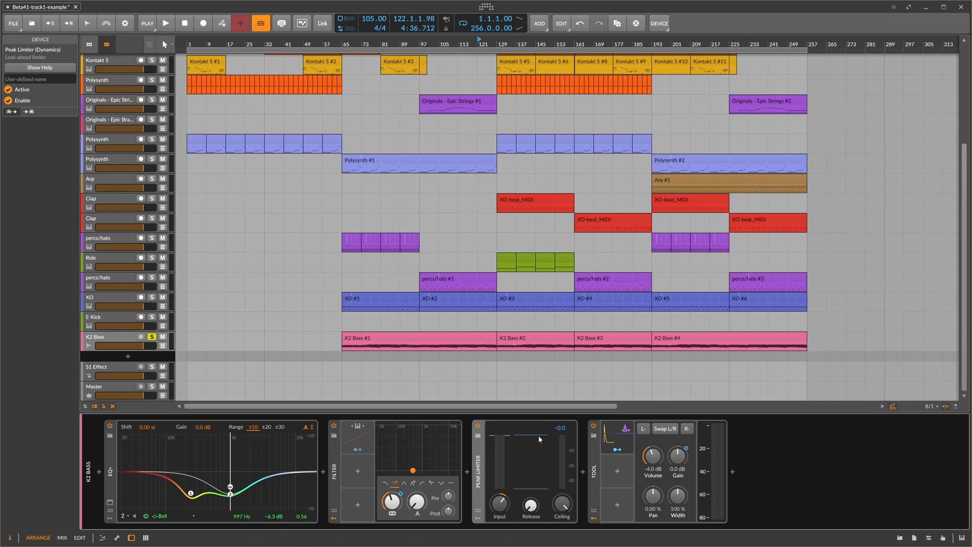
Set the Peak Limiter's input gain on the K2 Bass track to +8.2 dB while listening to playback.
{"action": "key", "text": "space"}
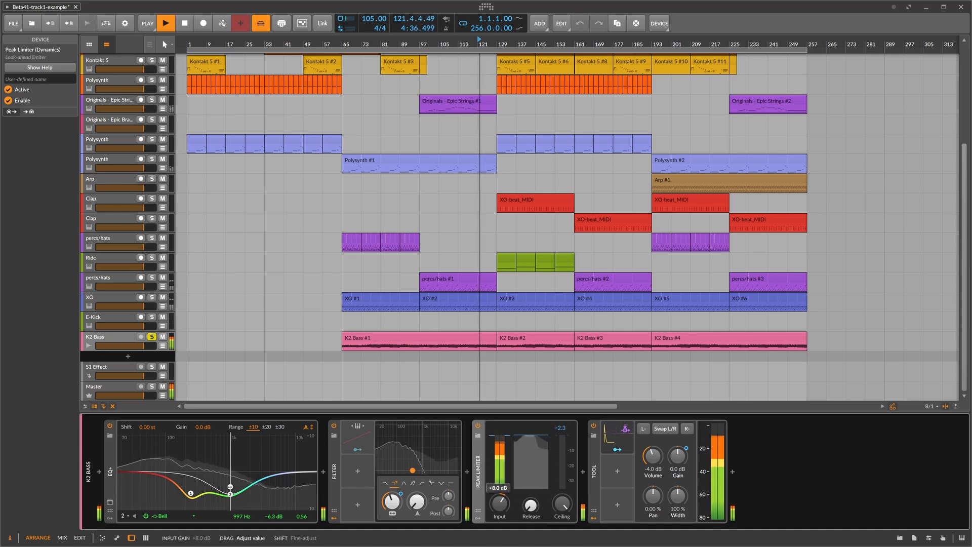
{"action": "key", "text": "space"}
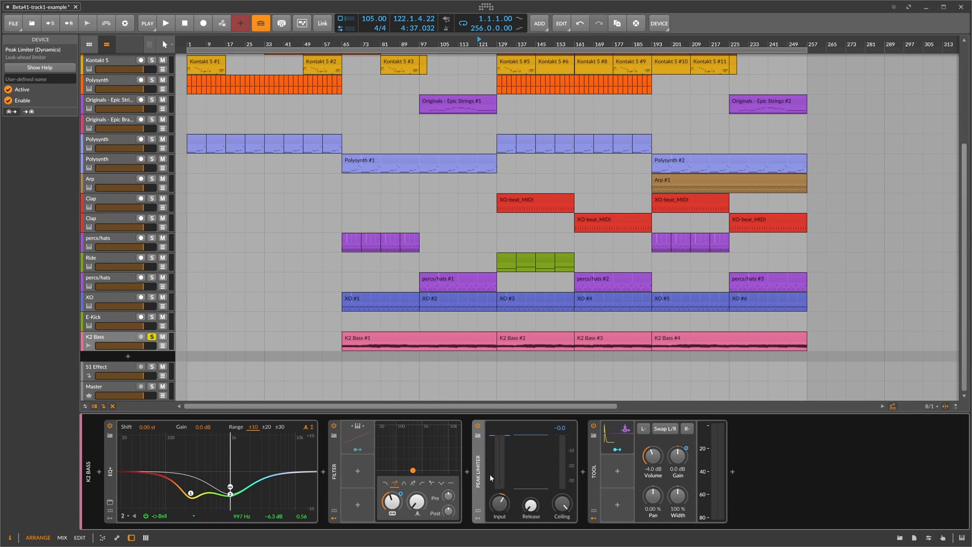
{"action": "key", "text": "space"}
{"action": "left_click_drag", "start_coordinate": [499, 504], "coordinate": [499, 500]}
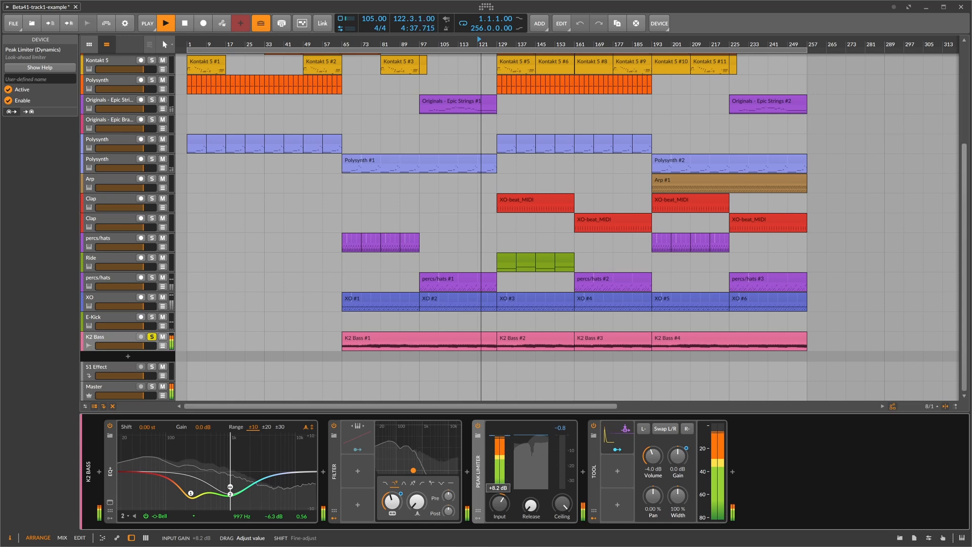
{"action": "key", "text": "space"}
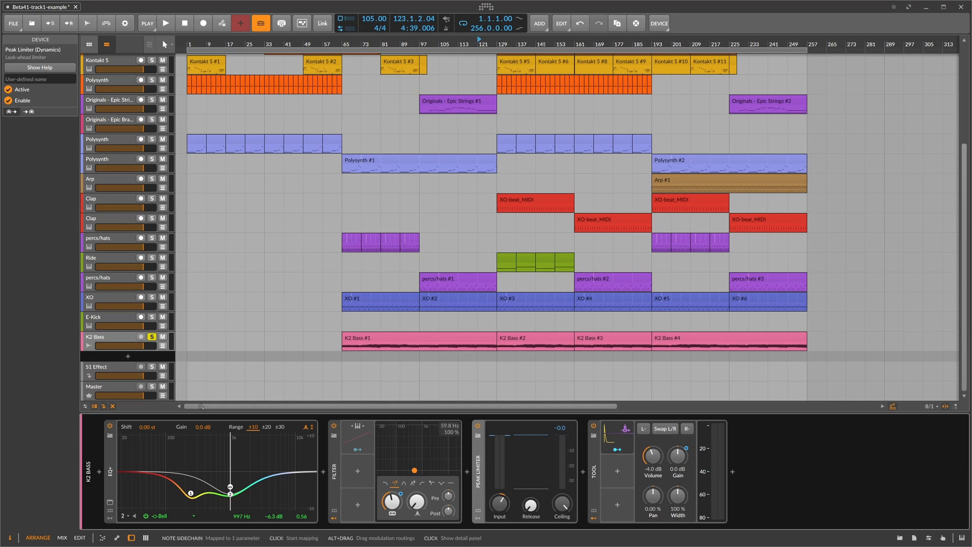
Insert the dpMeter4 plug-in after the Tool device on the K2 Bass track, moving its window clear of the track list.
{"action": "left_click", "coordinate": [99, 347]}
{"action": "left_click", "coordinate": [482, 466]}
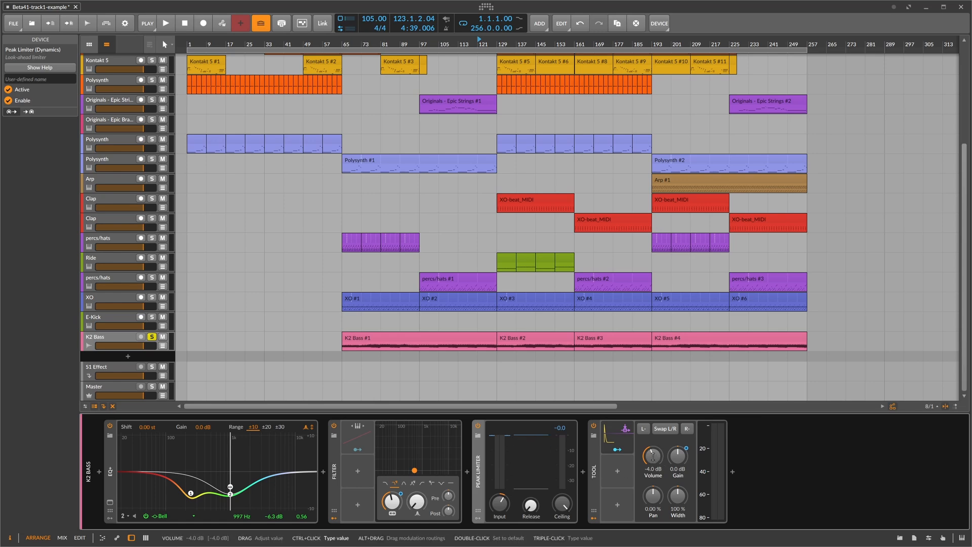
{"action": "left_click", "coordinate": [733, 471]}
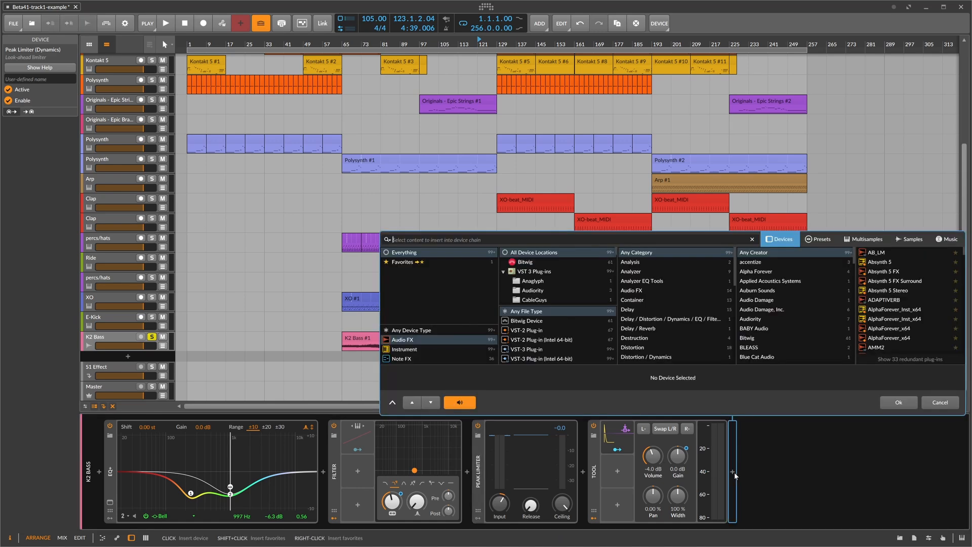
{"action": "type", "text": "dp"}
{"action": "key", "text": "Down"}
{"action": "key", "text": "Return"}
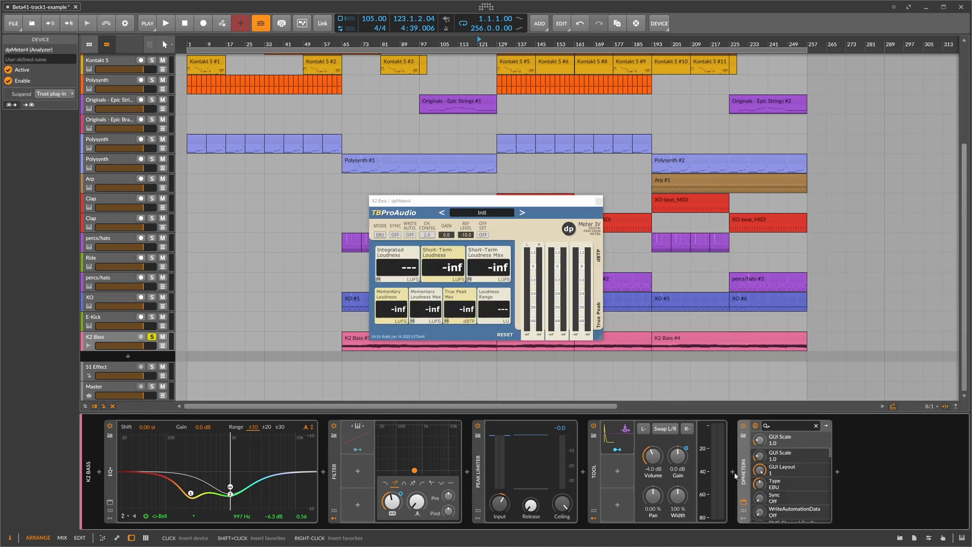
{"action": "left_click_drag", "start_coordinate": [456, 201], "coordinate": [627, 203]}
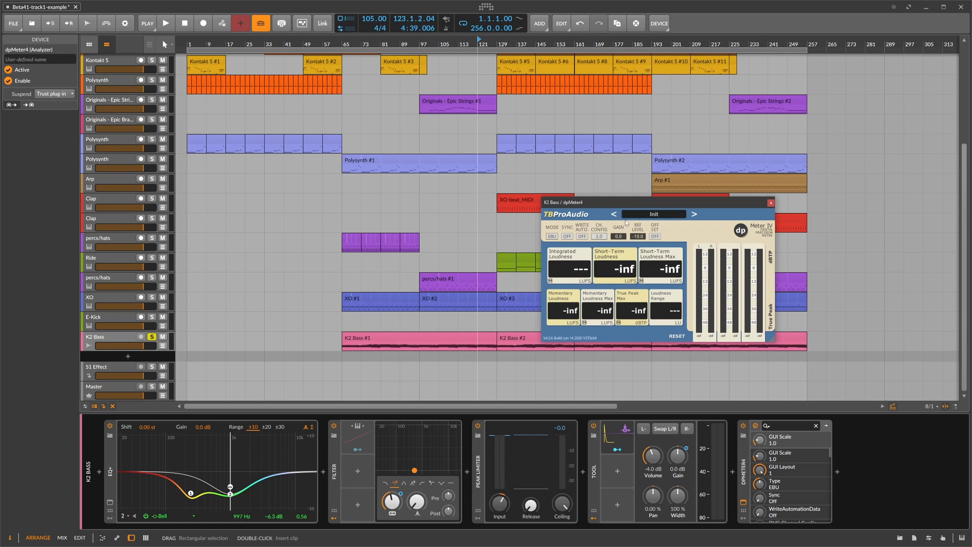
Switch dpMeter4 to RMS mode and play the K2 Bass track to measure its RMS and peak levels.
{"action": "left_click", "coordinate": [654, 235]}
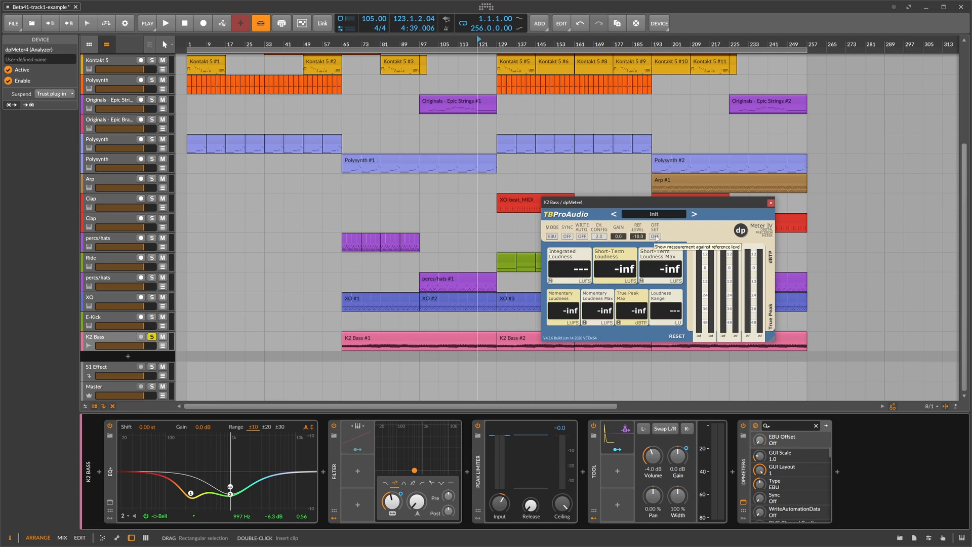
{"action": "left_click", "coordinate": [556, 237]}
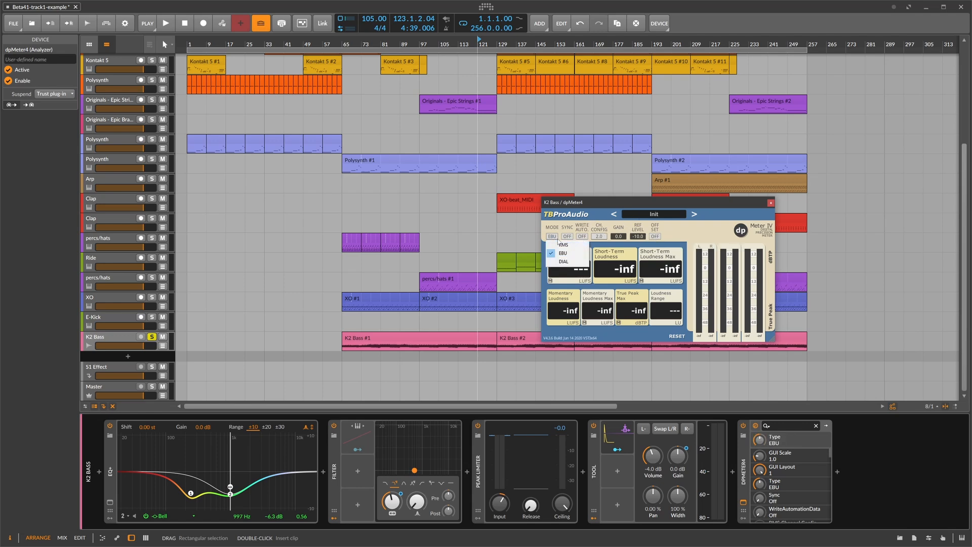
{"action": "left_click", "coordinate": [561, 245]}
{"action": "key", "text": "space"}
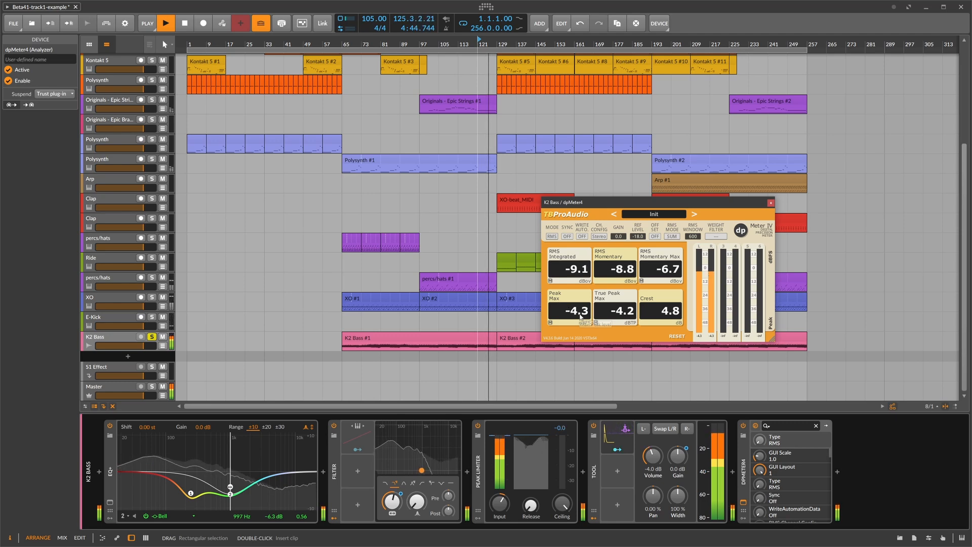
{"action": "key", "text": "space"}
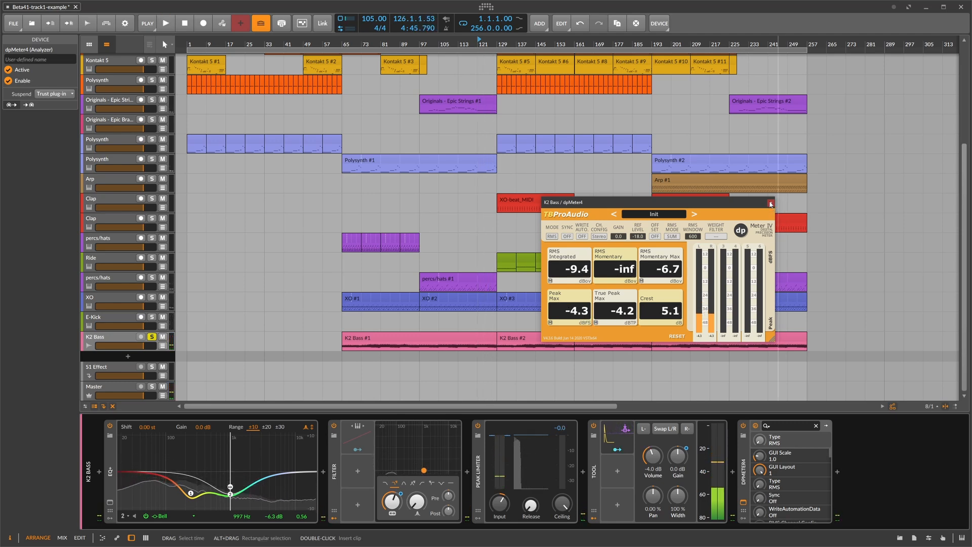
Close and delete dpMeter4 from the K2 Bass track, and turn off the track's solo.
{"action": "left_click", "coordinate": [770, 203]}
{"action": "key", "text": "Delete"}
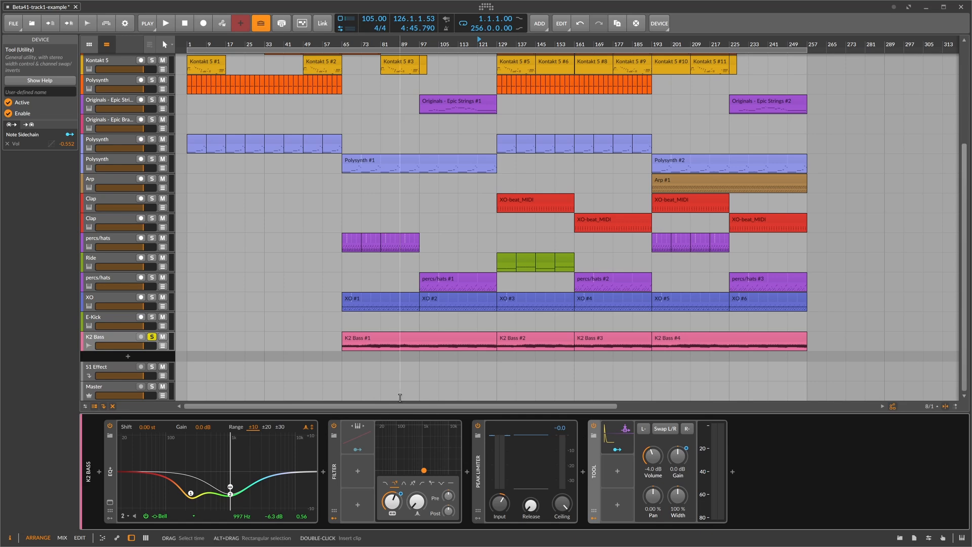
{"action": "scroll", "coordinate": [435, 354], "scroll_direction": "up", "scroll_amount": 2}
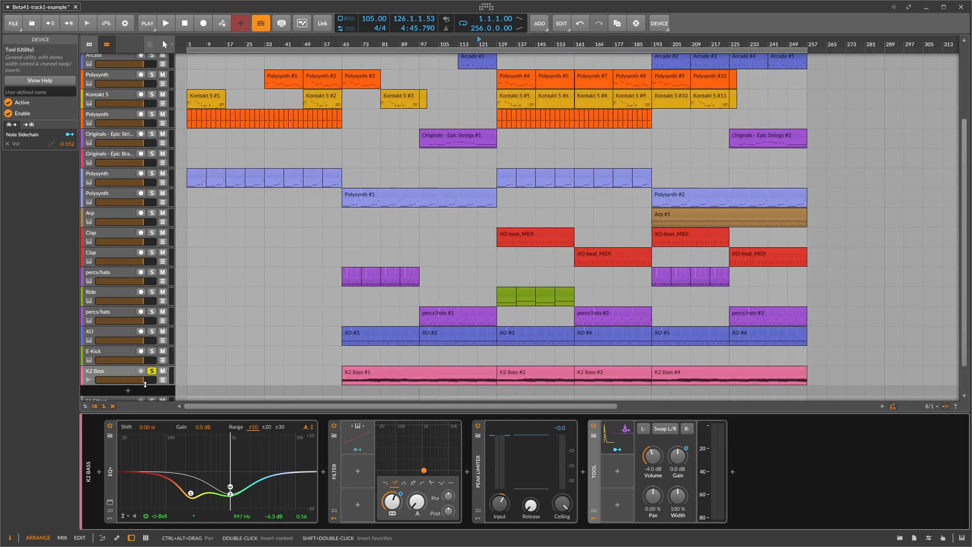
{"action": "left_click", "coordinate": [152, 374]}
{"action": "left_click", "coordinate": [112, 359]}
{"action": "left_click", "coordinate": [114, 375]}
Review the volume faders of all tracks from M32 down to K2 Bass, and view the Arcade track's device chain.
{"action": "scroll", "coordinate": [134, 334], "scroll_direction": "up", "scroll_amount": 3}
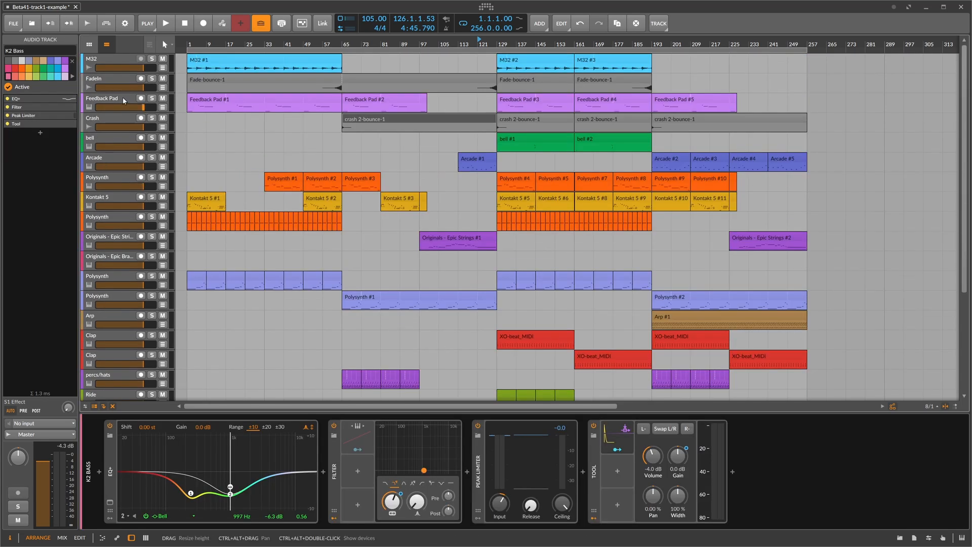
{"action": "scroll", "coordinate": [132, 312], "scroll_direction": "down", "scroll_amount": 5}
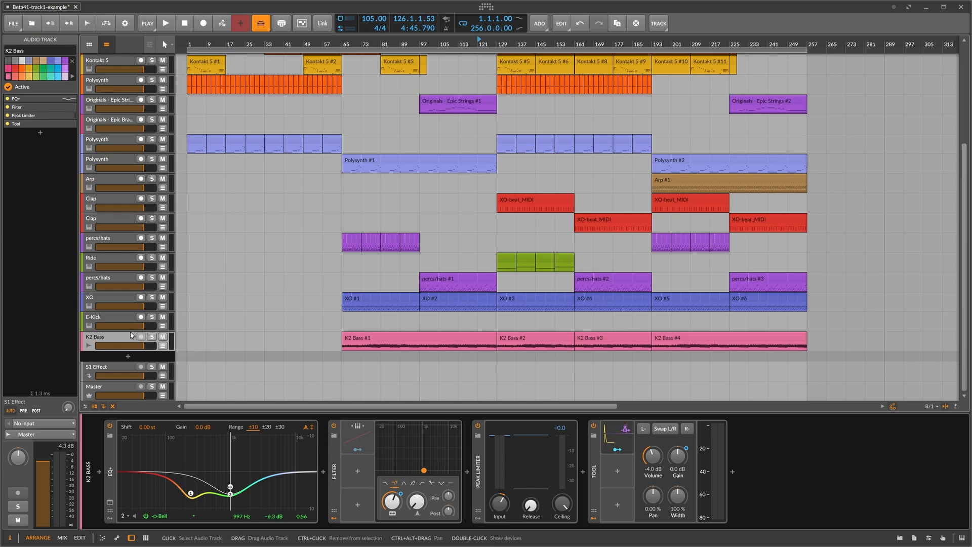
{"action": "scroll", "coordinate": [131, 335], "scroll_direction": "up", "scroll_amount": 4}
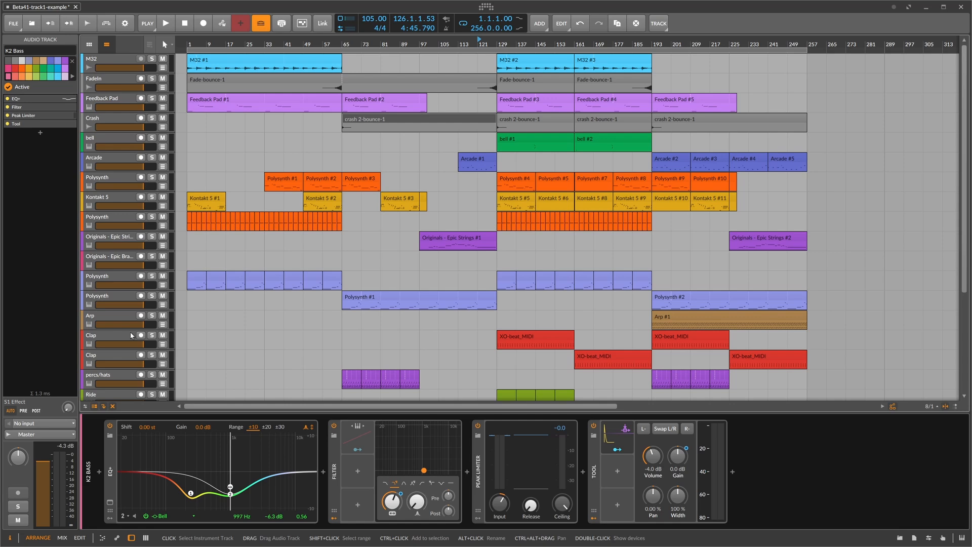
{"action": "scroll", "coordinate": [127, 335], "scroll_direction": "down", "scroll_amount": 4}
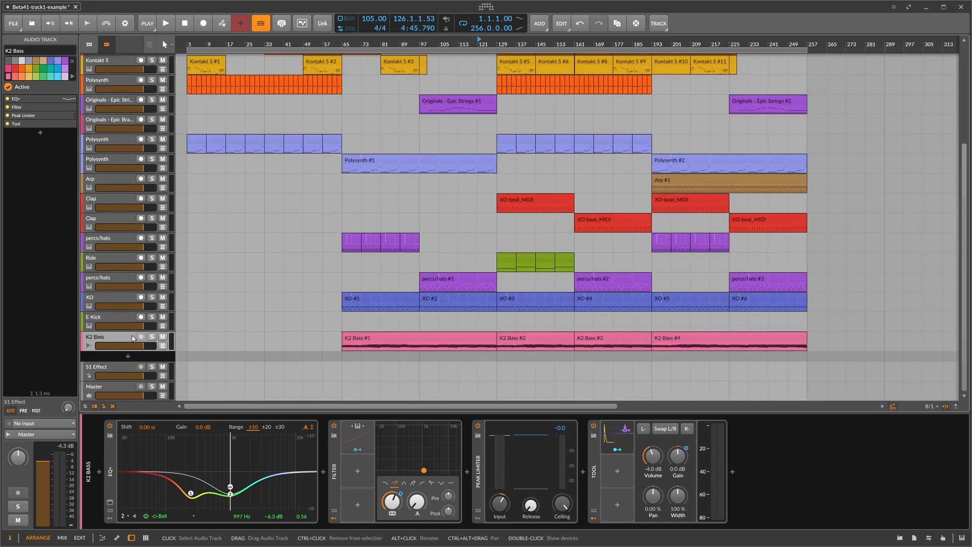
{"action": "scroll", "coordinate": [132, 335], "scroll_direction": "up", "scroll_amount": 4}
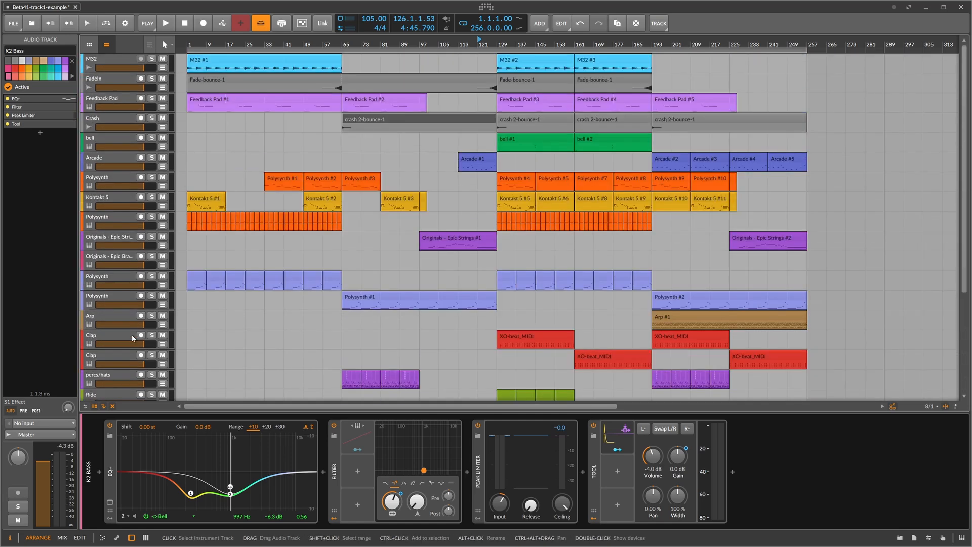
{"action": "scroll", "coordinate": [117, 343], "scroll_direction": "down", "scroll_amount": 4}
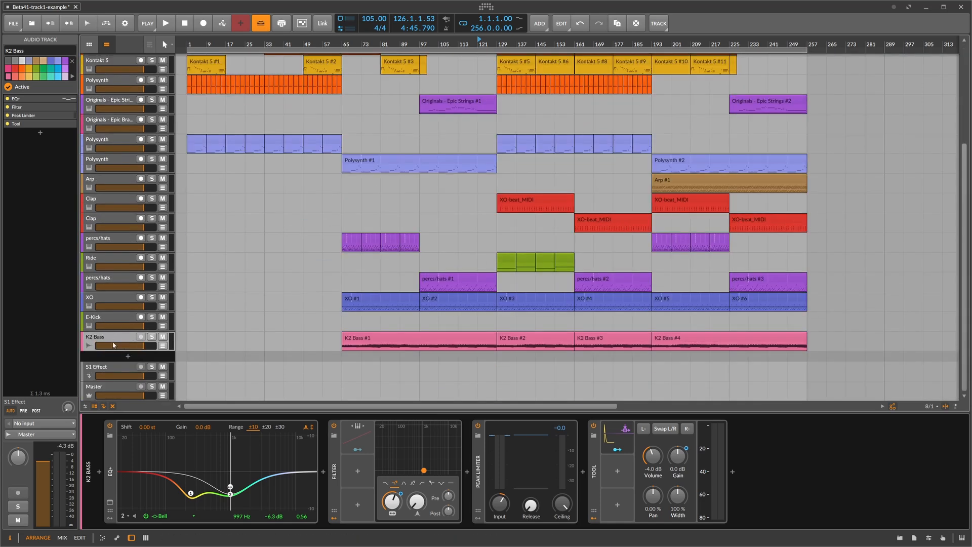
{"action": "scroll", "coordinate": [123, 328], "scroll_direction": "up", "scroll_amount": 4}
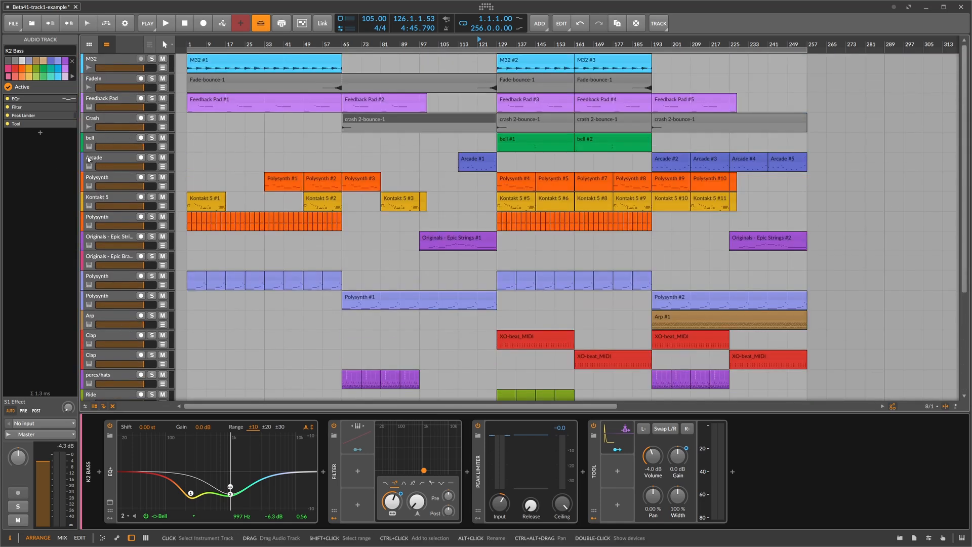
{"action": "left_click", "coordinate": [113, 161]}
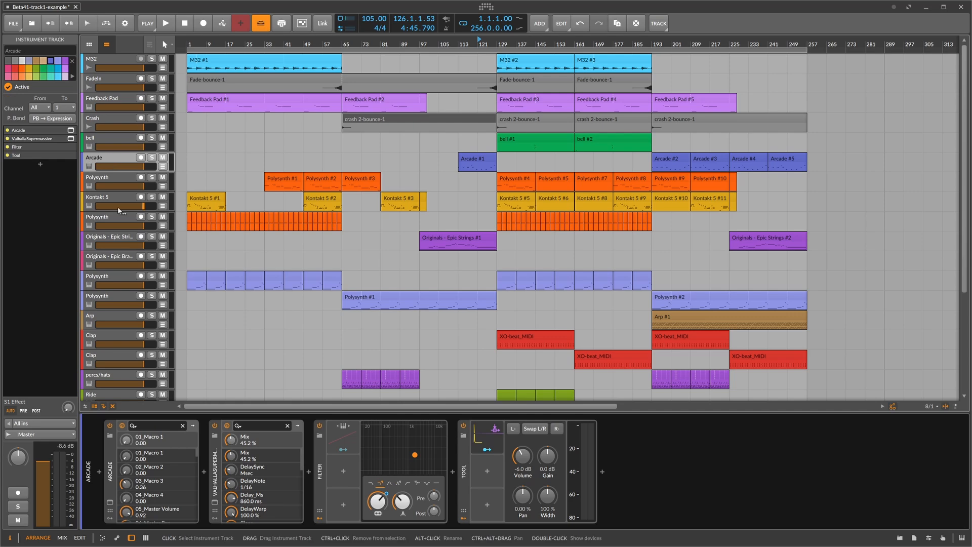
Put the E-Kick track into a new group track named Drums.
{"action": "scroll", "coordinate": [120, 208], "scroll_direction": "down", "scroll_amount": 4}
{"action": "left_click", "coordinate": [106, 319]}
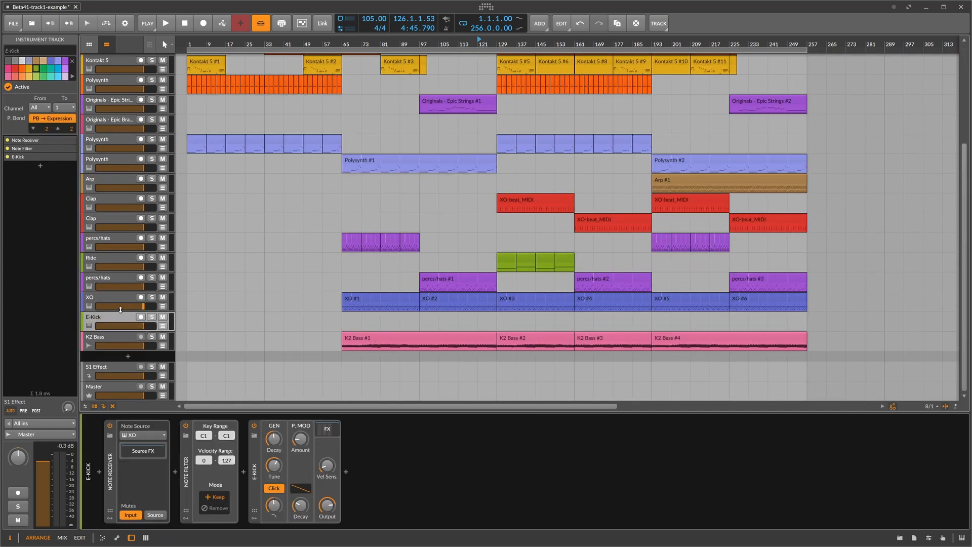
{"action": "left_click", "coordinate": [105, 298]}
{"action": "left_click", "coordinate": [104, 315]}
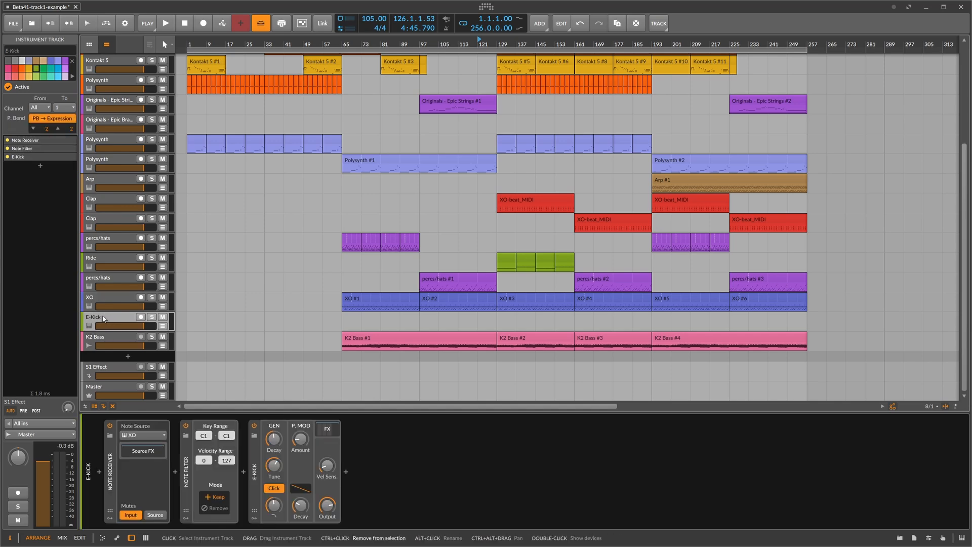
{"action": "key", "text": "ctrl+g"}
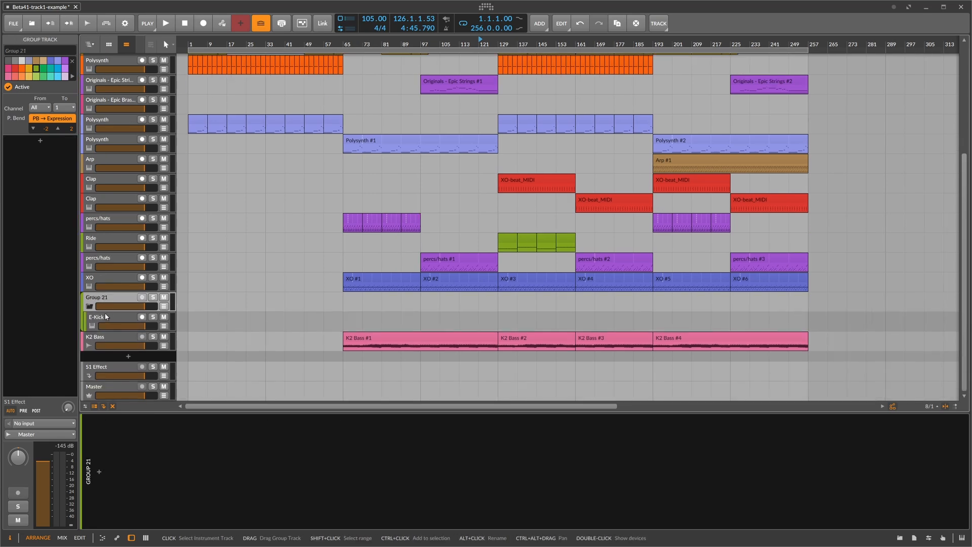
{"action": "type", "text": "Drums"}
{"action": "key", "text": "Return"}
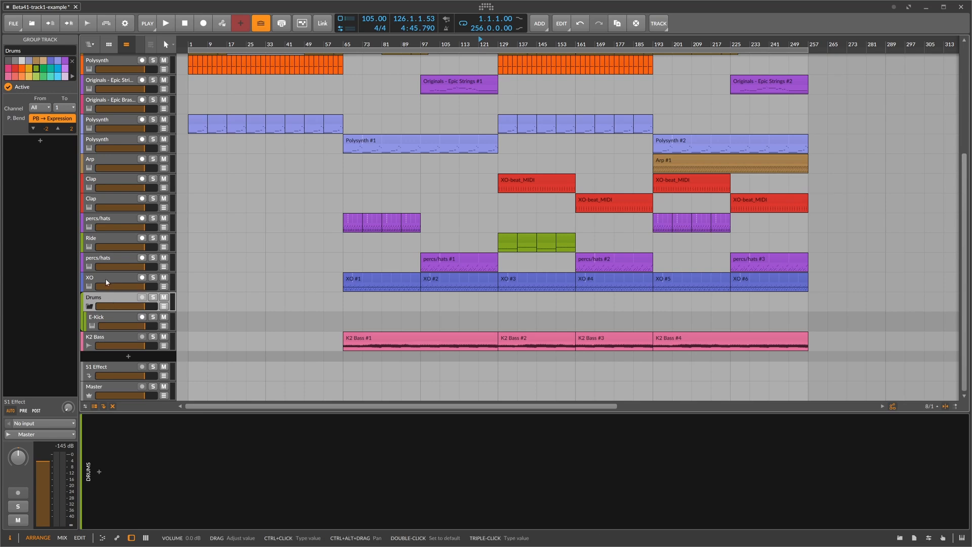
Move the Crash, both Clap, both percs/hats, Ride and XO tracks into the Drums group.
{"action": "left_click", "coordinate": [99, 259]}
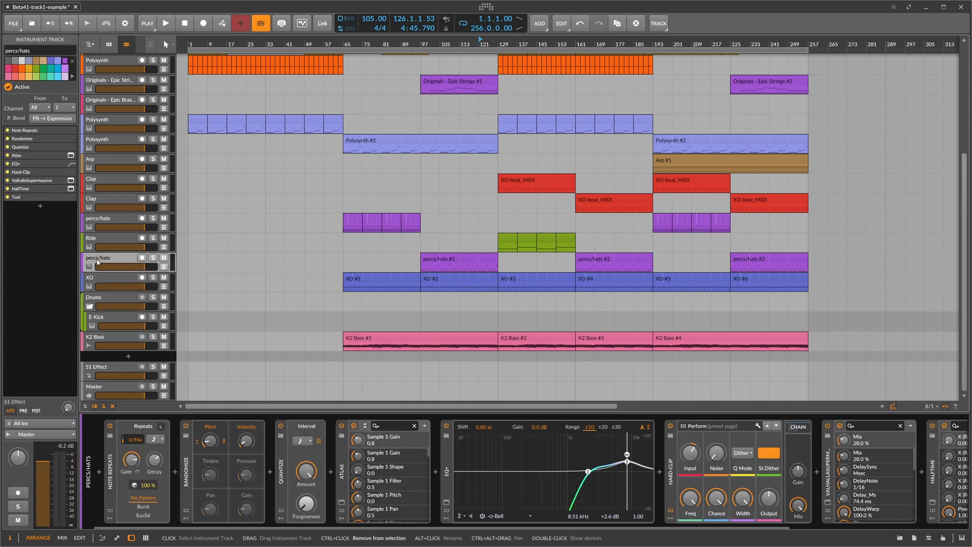
{"action": "left_click", "coordinate": [98, 220], "text": "shift"}
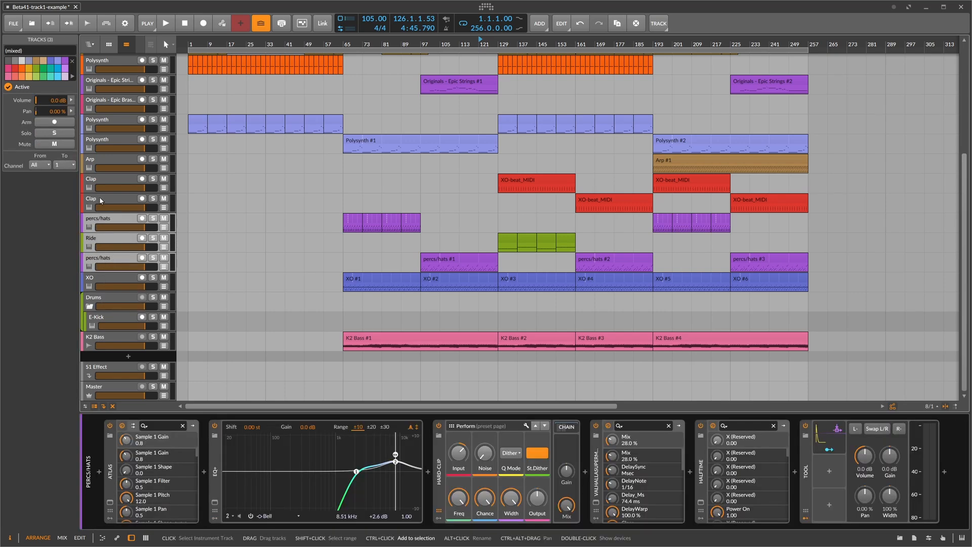
{"action": "left_click", "coordinate": [100, 185], "text": "shift"}
{"action": "scroll", "coordinate": [104, 167], "scroll_direction": "up", "scroll_amount": 3}
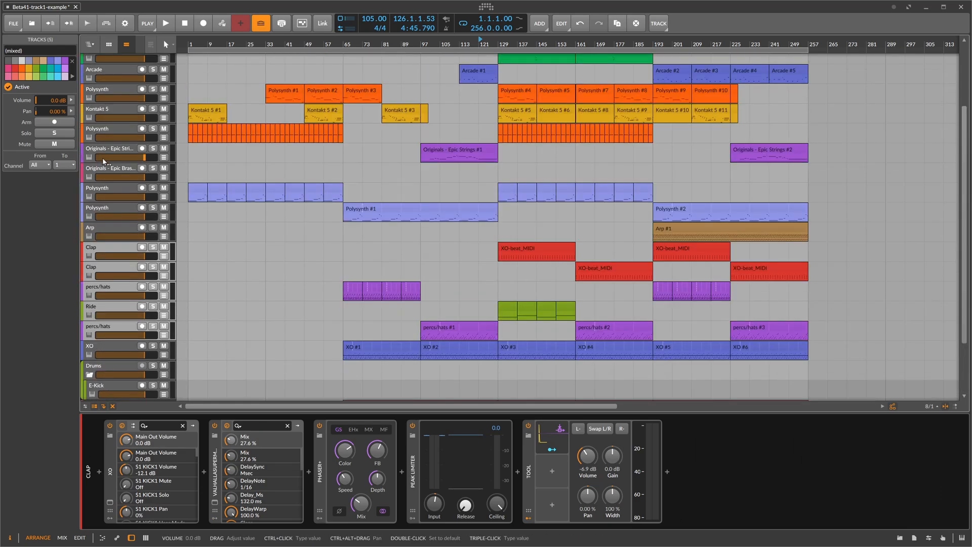
{"action": "scroll", "coordinate": [104, 161], "scroll_direction": "up", "scroll_amount": 4}
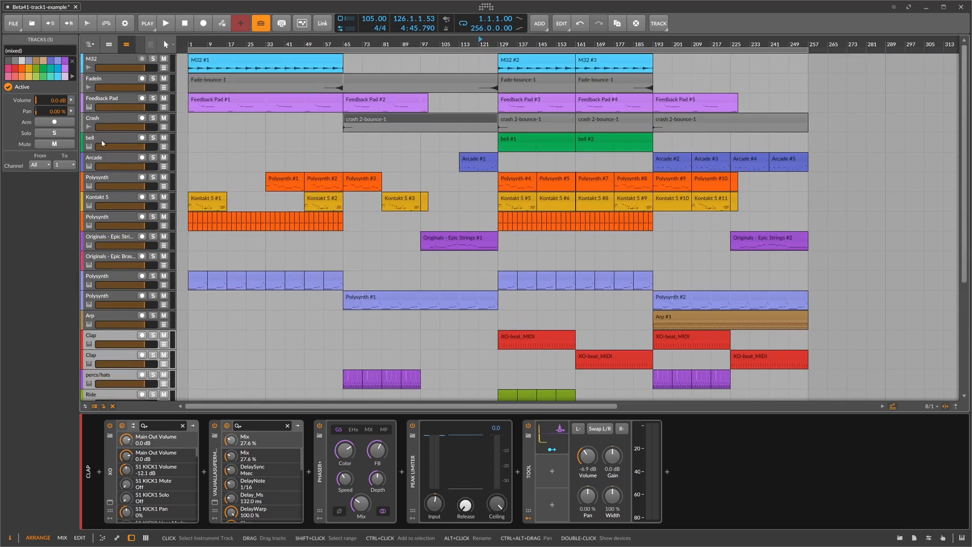
{"action": "left_click", "coordinate": [105, 118], "text": "ctrl"}
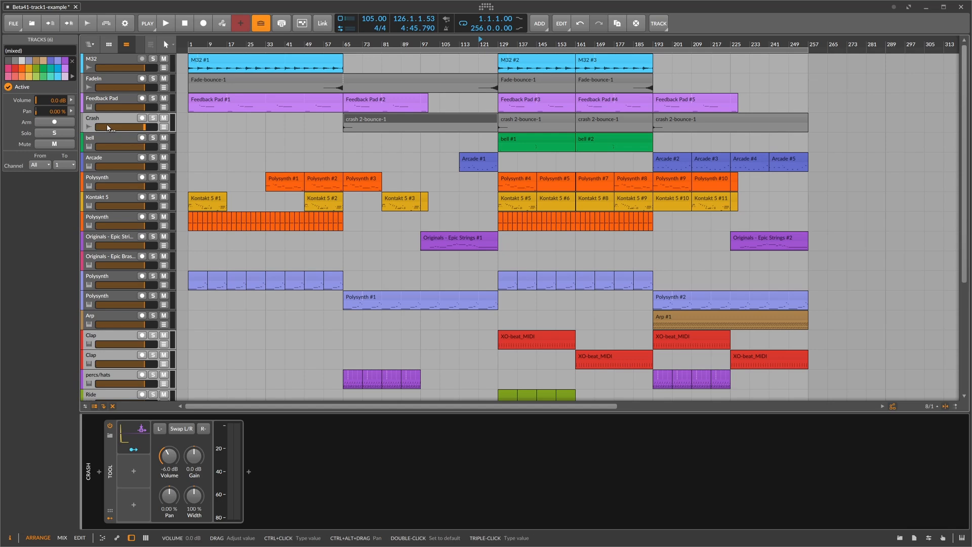
{"action": "scroll", "coordinate": [104, 140], "scroll_direction": "down", "scroll_amount": 7}
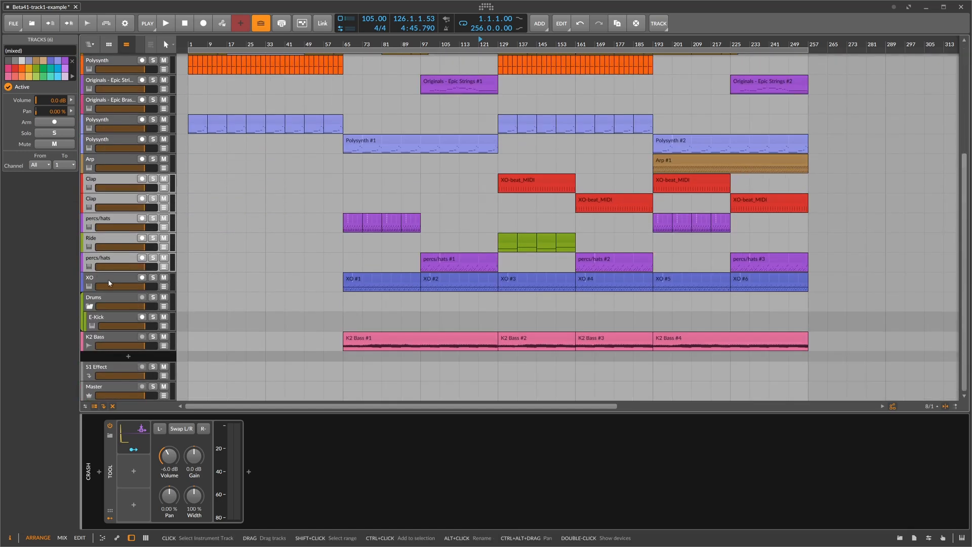
{"action": "left_click", "coordinate": [110, 281], "text": "ctrl"}
{"action": "left_click_drag", "start_coordinate": [102, 281], "coordinate": [101, 300]}
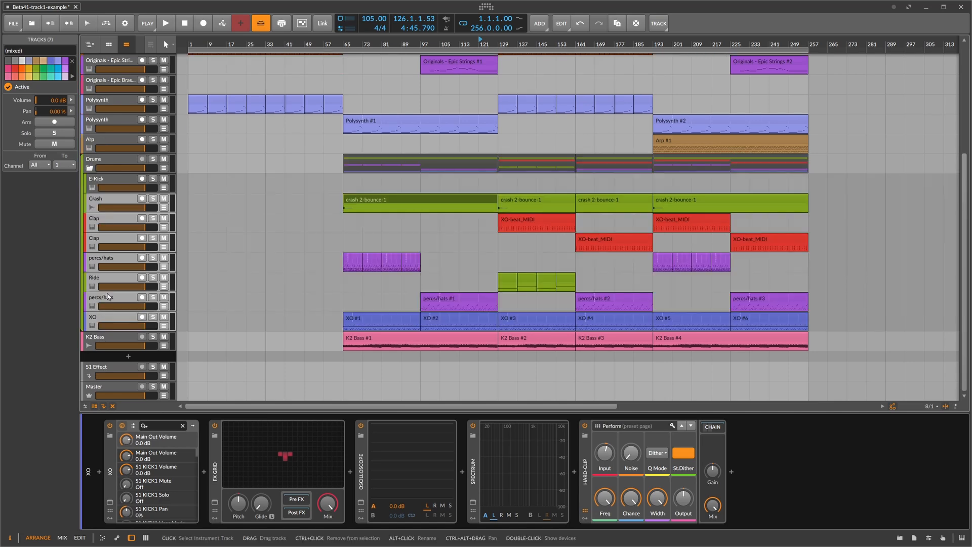
Solo the Drums group and colour all its tracks from E-Kick to XO dark grey.
{"action": "left_click", "coordinate": [109, 200]}
{"action": "left_click", "coordinate": [109, 181]}
{"action": "left_click", "coordinate": [106, 161]}
{"action": "left_click", "coordinate": [152, 159]}
{"action": "left_click", "coordinate": [114, 180]}
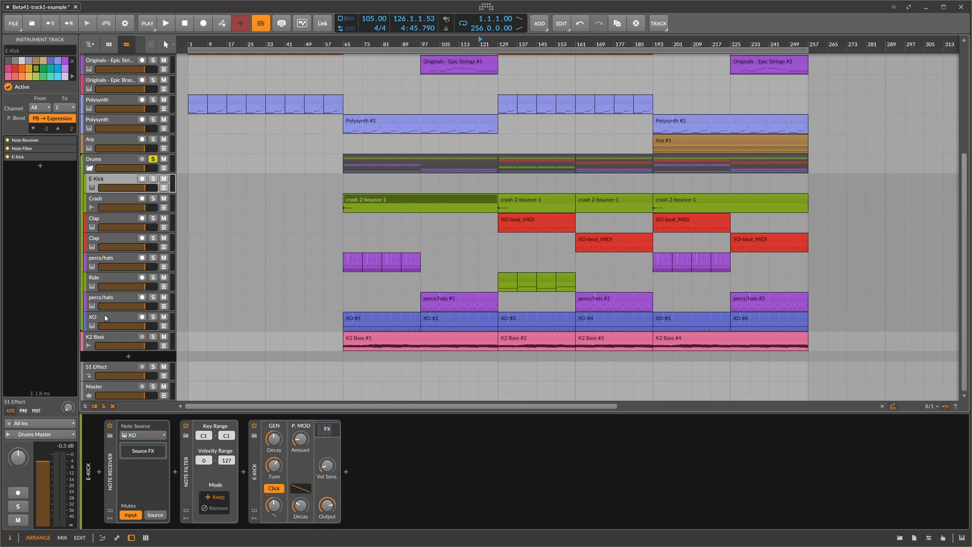
{"action": "left_click", "coordinate": [107, 317], "text": "shift"}
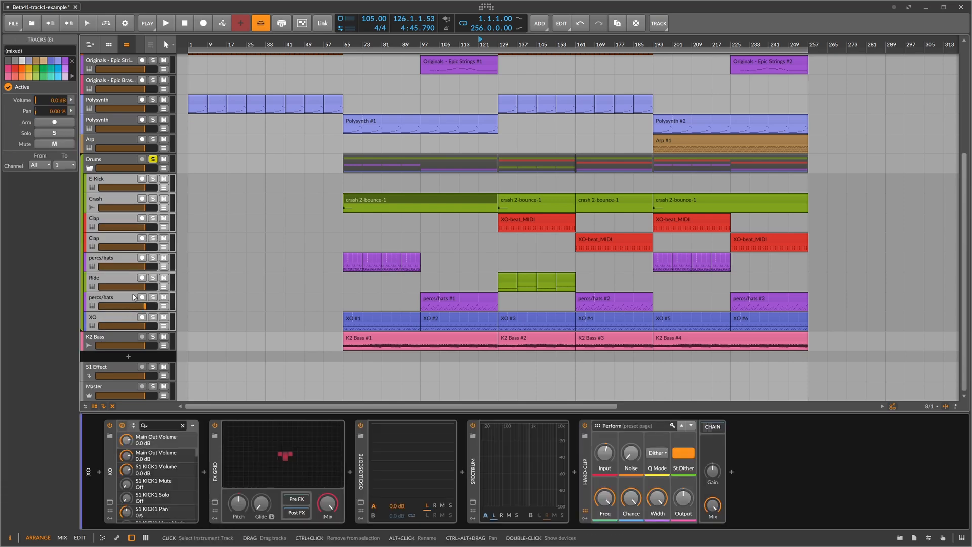
{"action": "left_click", "coordinate": [9, 62]}
Move the Drums group to the top of the track list, above M32.
{"action": "left_click", "coordinate": [126, 158]}
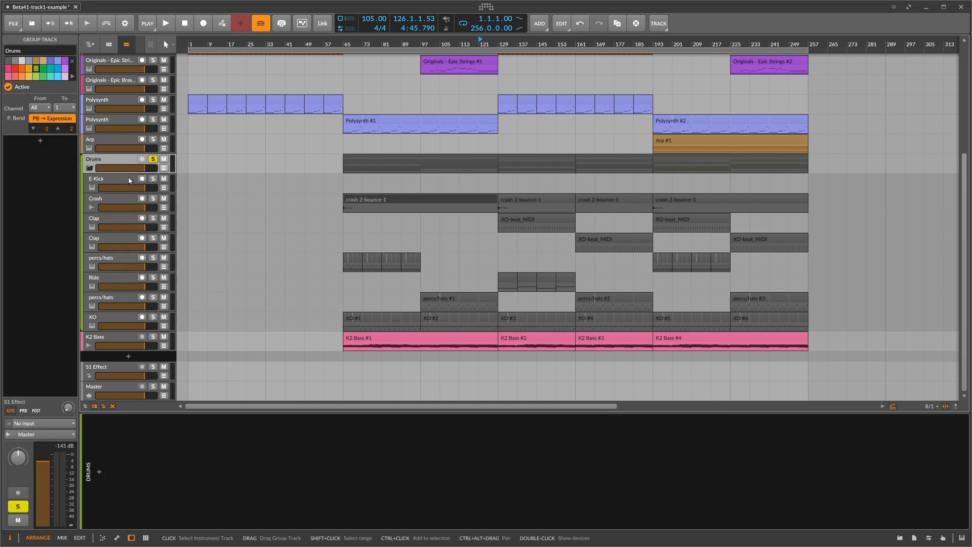
{"action": "scroll", "coordinate": [120, 274], "scroll_direction": "up", "scroll_amount": 5}
{"action": "left_click_drag", "start_coordinate": [110, 324], "coordinate": [120, 60]}
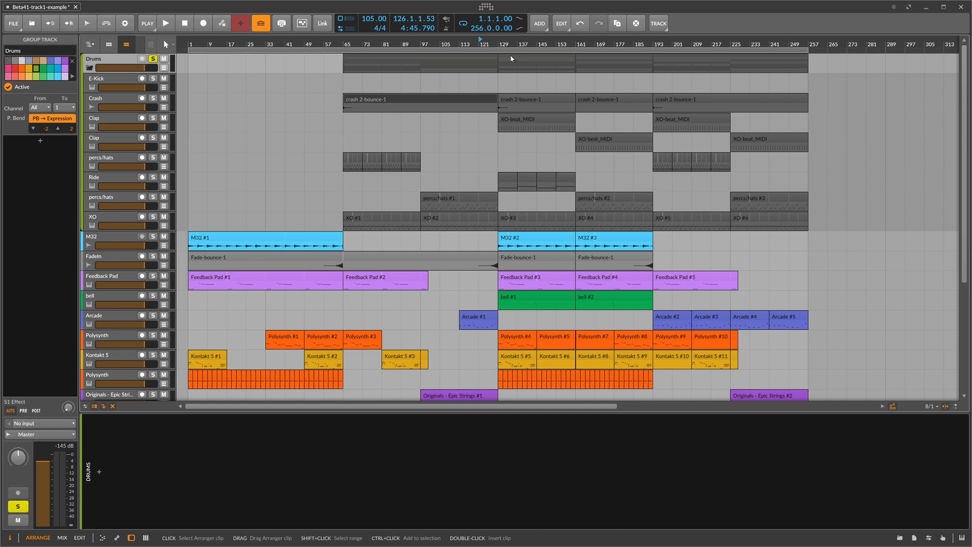
Play the soloed Drums group from bar 129, turn off its solo and stop playback.
{"action": "key", "text": "space"}
{"action": "left_click", "coordinate": [497, 46]}
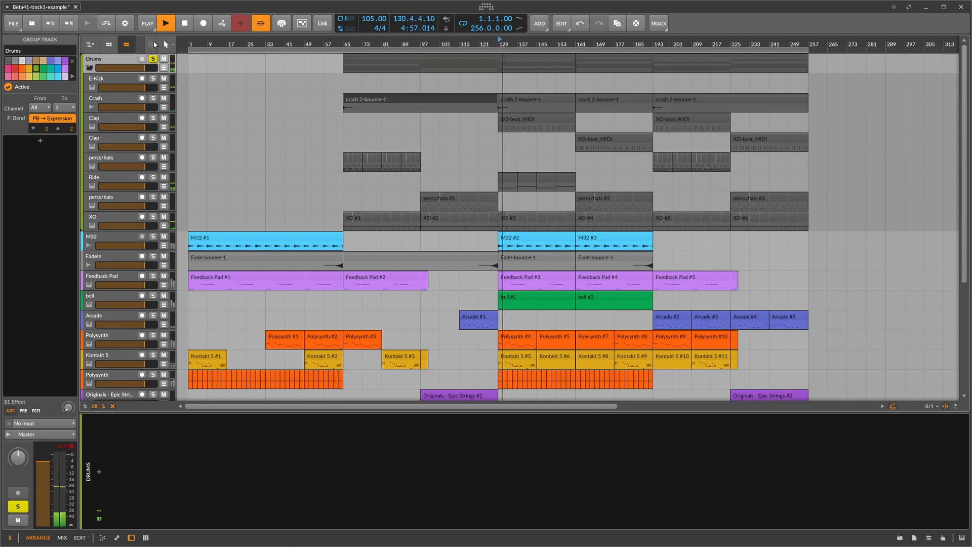
{"action": "left_click", "coordinate": [152, 59]}
{"action": "key", "text": "space"}
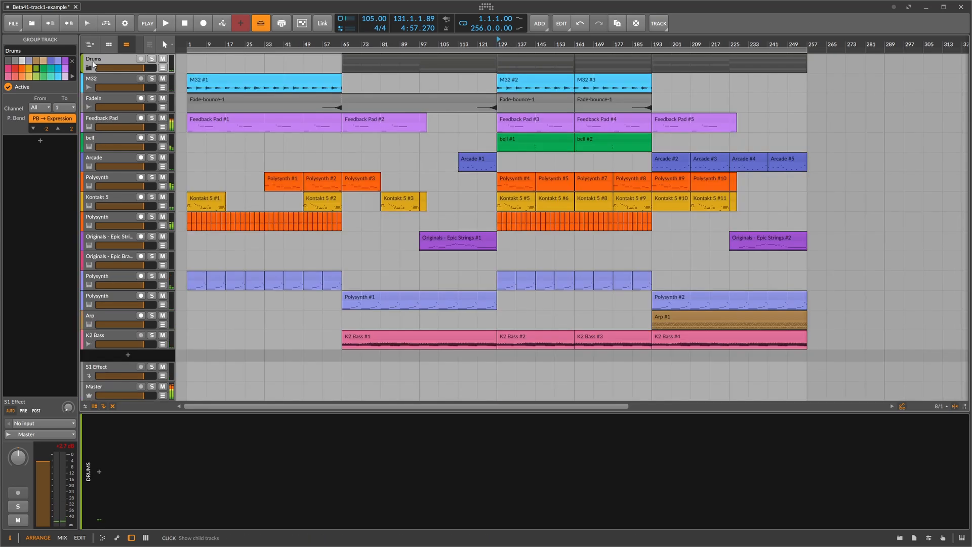
Collapse the Drums group and move the K2 Bass track directly below it.
{"action": "left_click", "coordinate": [90, 67]}
{"action": "left_click", "coordinate": [107, 81]}
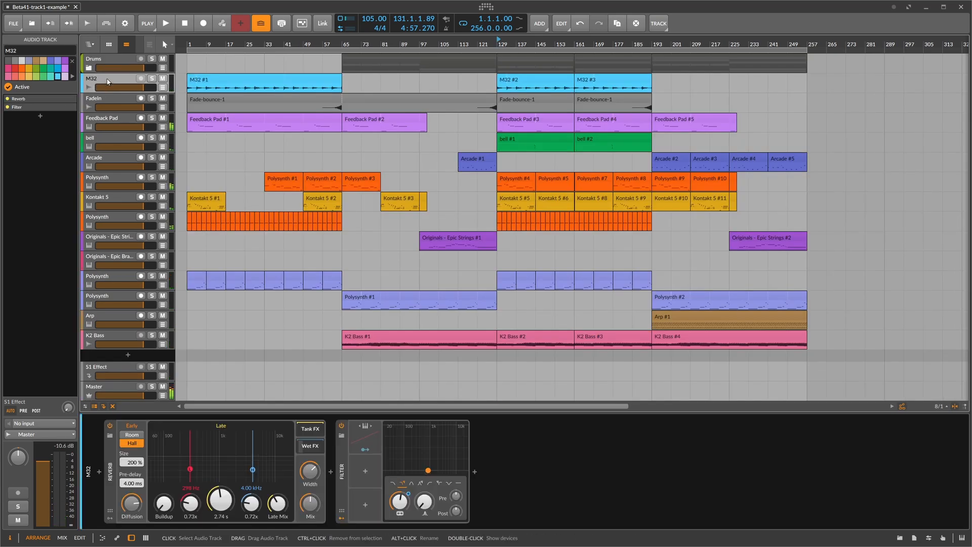
{"action": "left_click", "coordinate": [111, 336]}
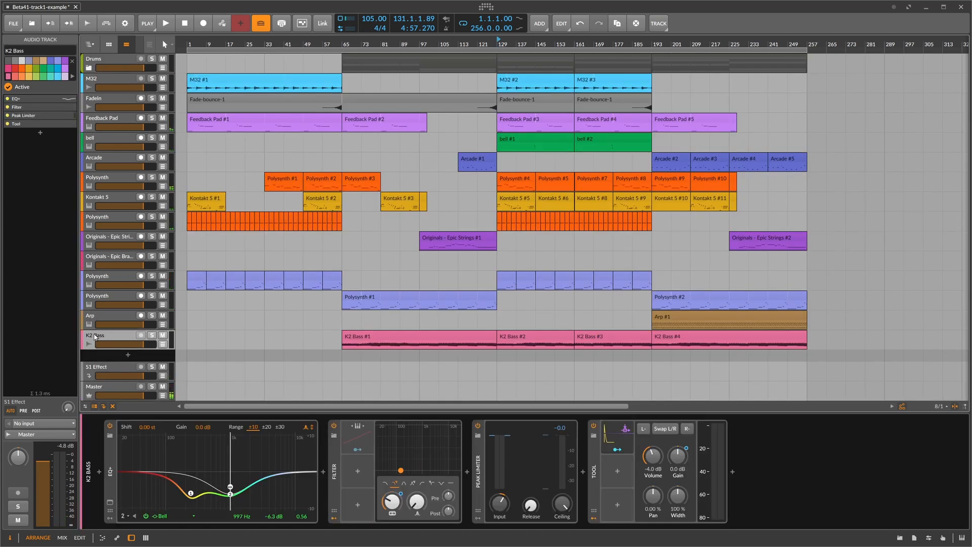
{"action": "left_click_drag", "start_coordinate": [104, 335], "coordinate": [110, 83]}
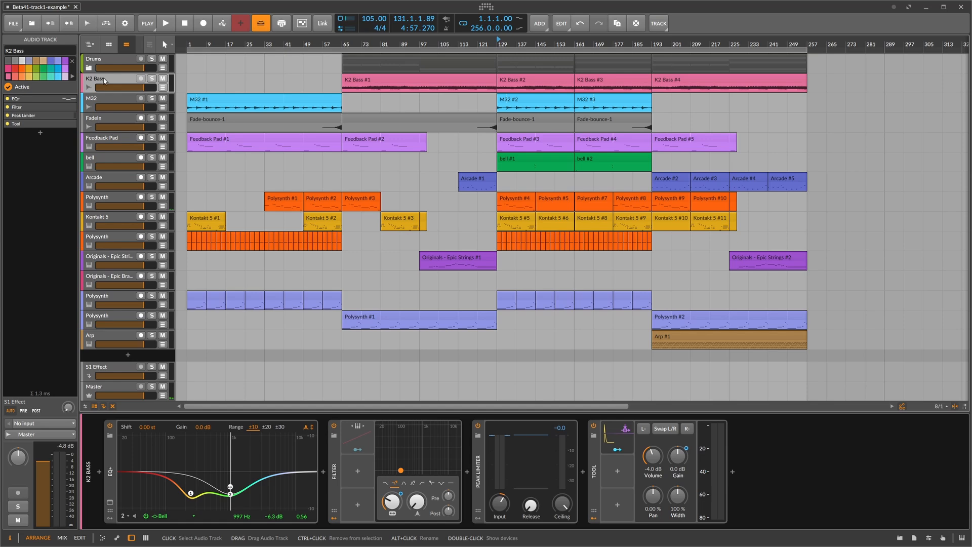
Put the K2 Bass track into a new group track named Bass and collapse the group.
{"action": "key", "text": "ctrl+g"}
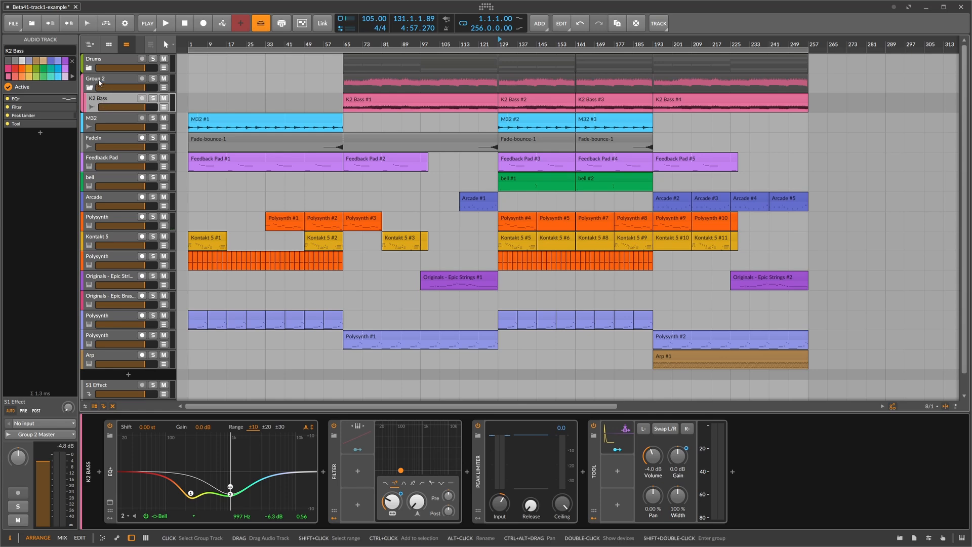
{"action": "left_click", "coordinate": [101, 79]}
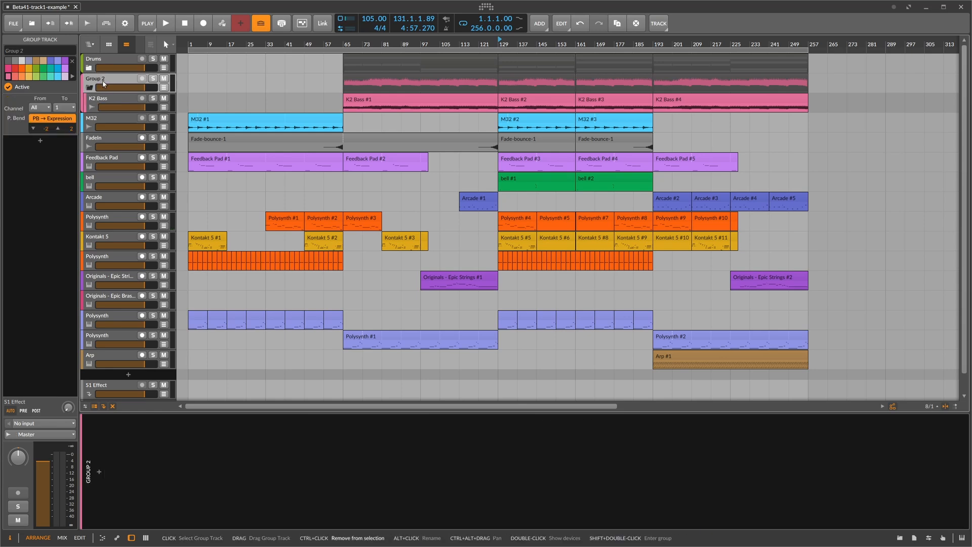
{"action": "left_click", "coordinate": [103, 80]}
{"action": "type", "text": "Bass"}
{"action": "key", "text": "Return"}
{"action": "left_click", "coordinate": [95, 87]}
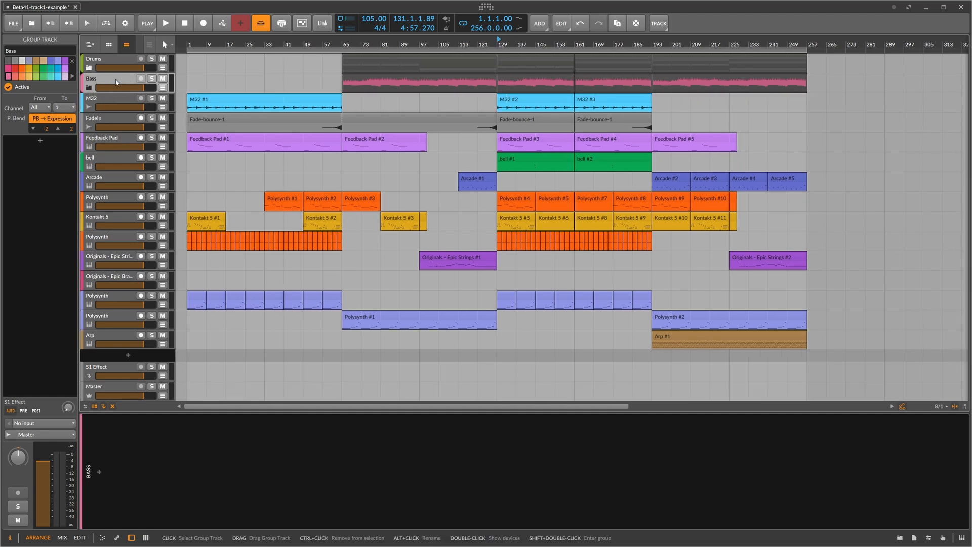
Combine the Drums and Bass groups in a new parent group track named D+B.
{"action": "left_click", "coordinate": [106, 102]}
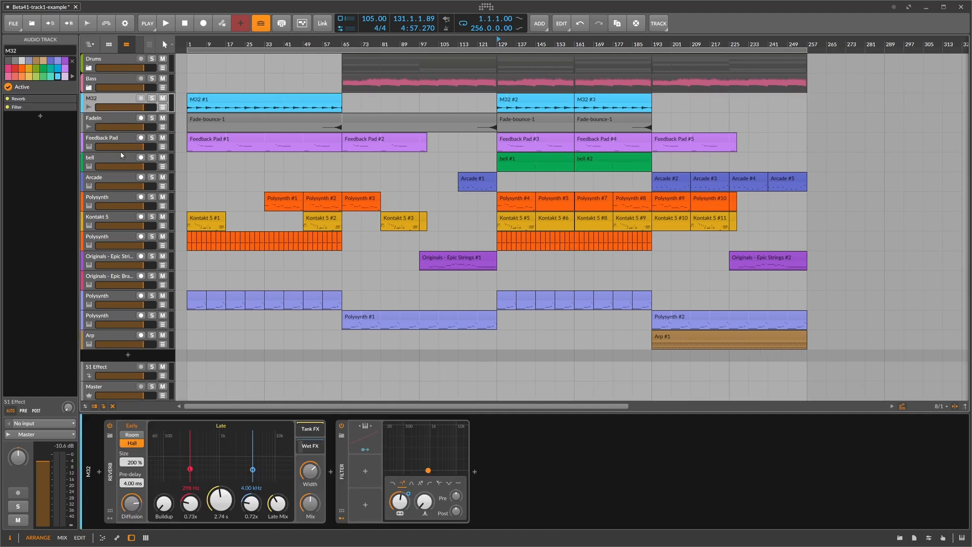
{"action": "left_click", "coordinate": [112, 78]}
{"action": "left_click", "coordinate": [121, 59], "text": "shift"}
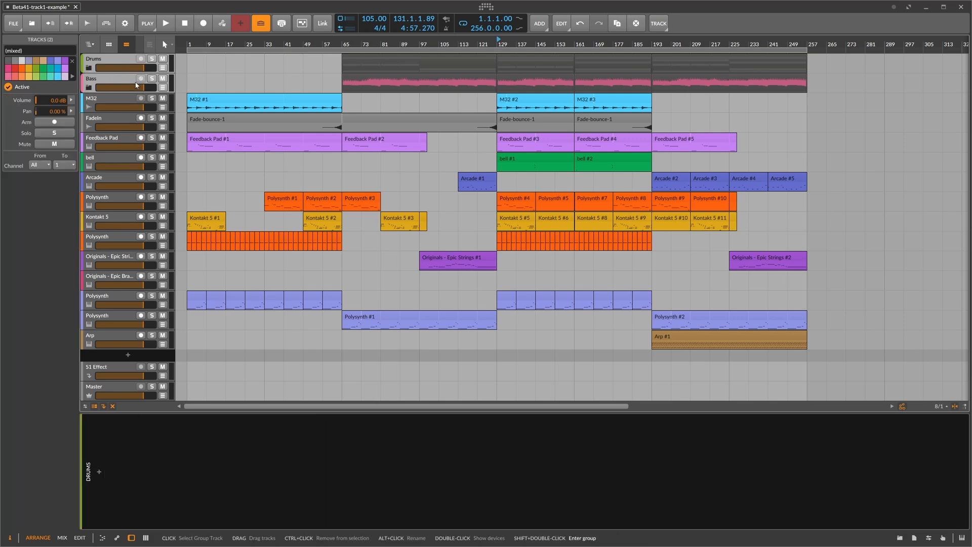
{"action": "key", "text": "ctrl+g"}
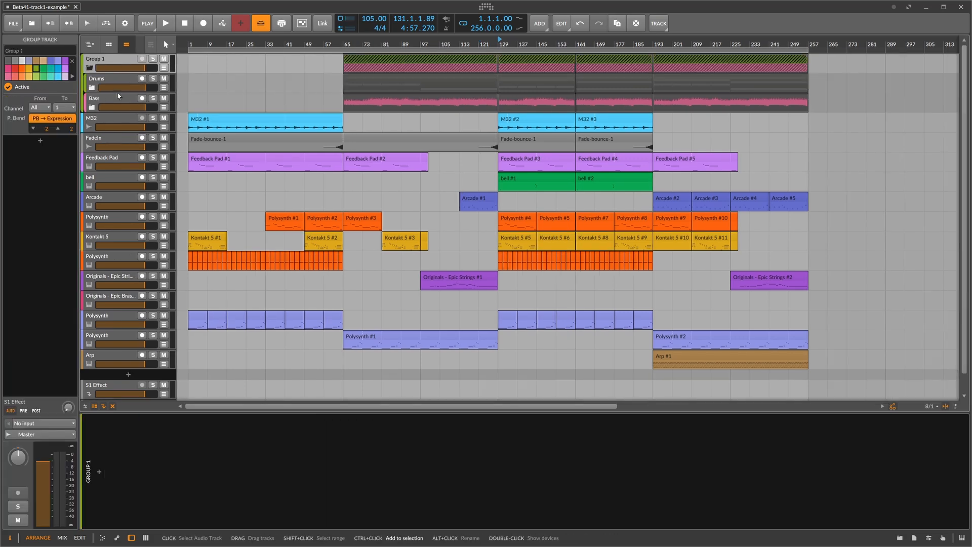
{"action": "type", "text": "D+"}
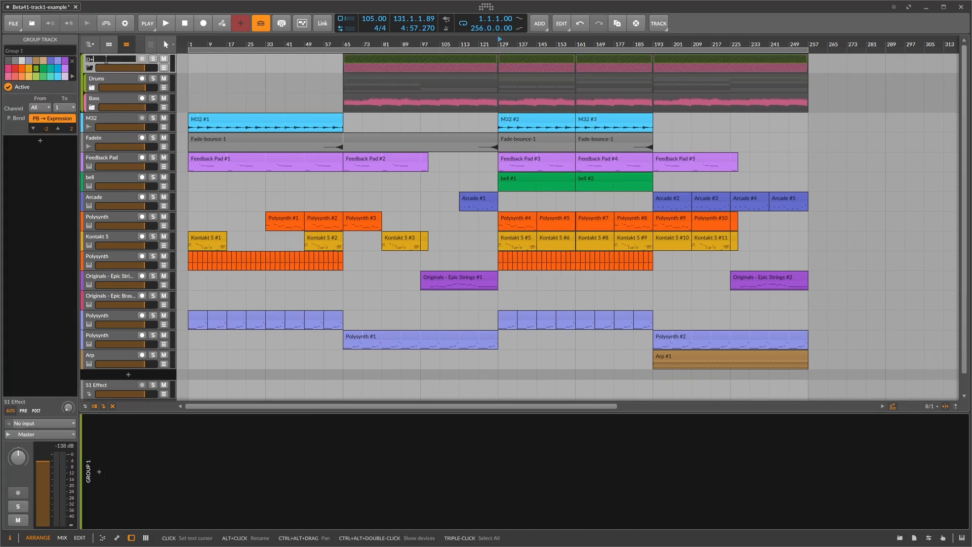
{"action": "type", "text": "B"}
{"action": "key", "text": "Return"}
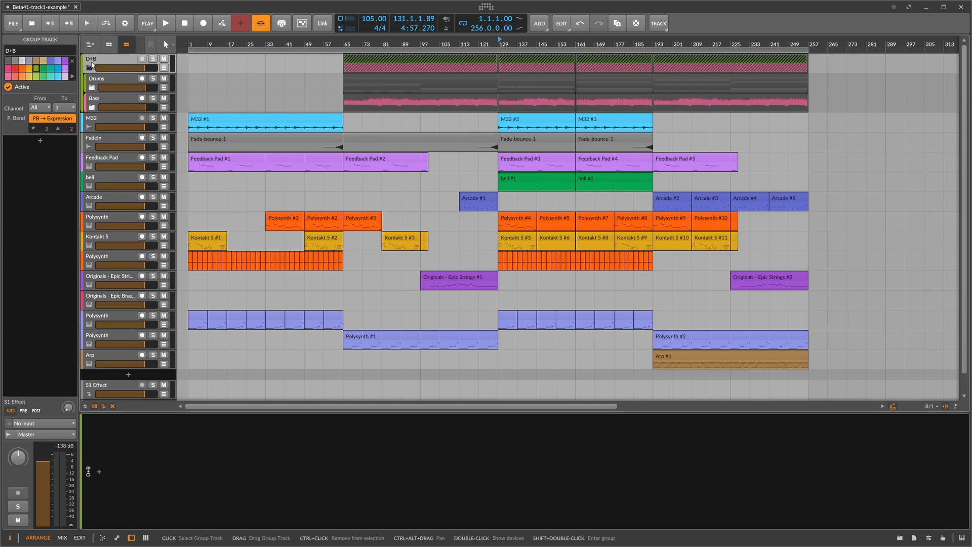
Put all tracks from M32 down to Arp into a new group track named Music.
{"action": "left_click", "coordinate": [99, 83]}
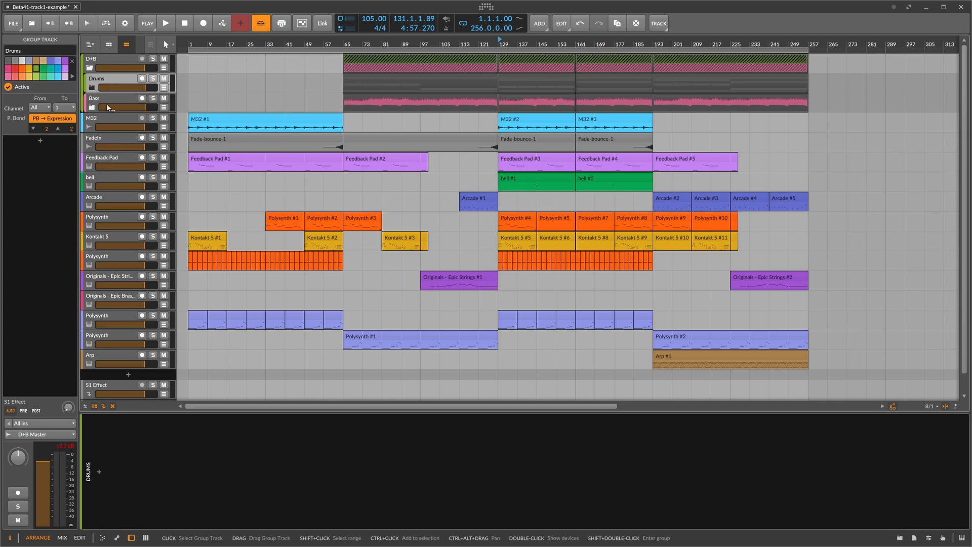
{"action": "left_click", "coordinate": [115, 121]}
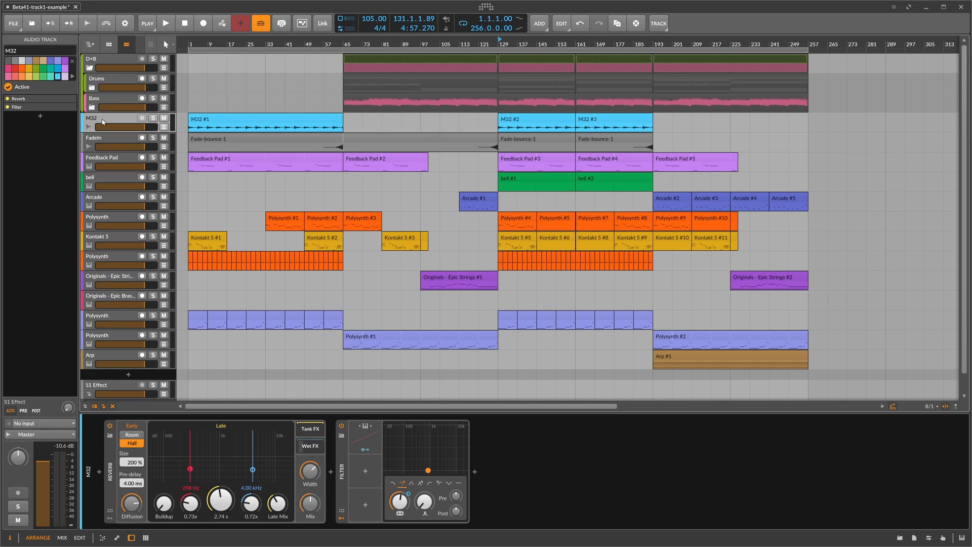
{"action": "left_click", "coordinate": [103, 356], "text": "shift"}
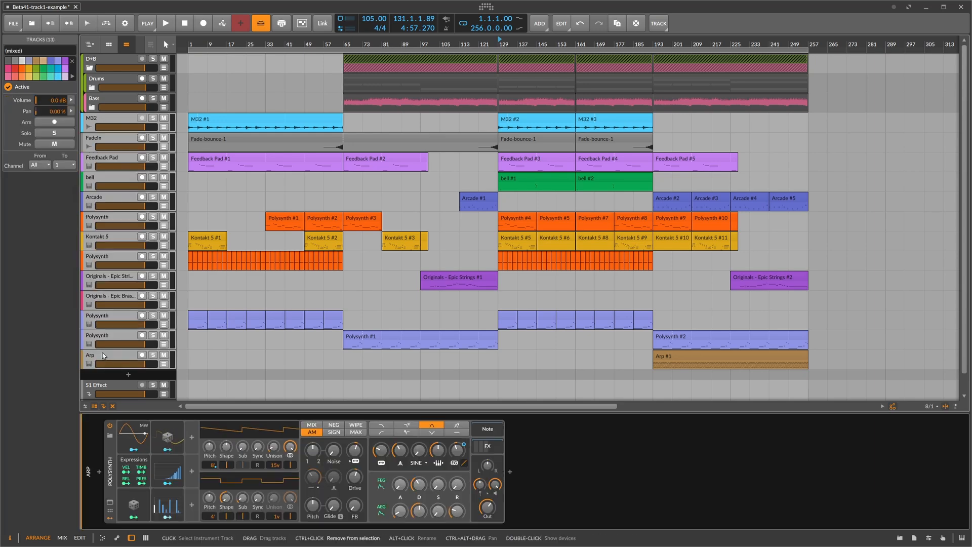
{"action": "key", "text": "ctrl+g"}
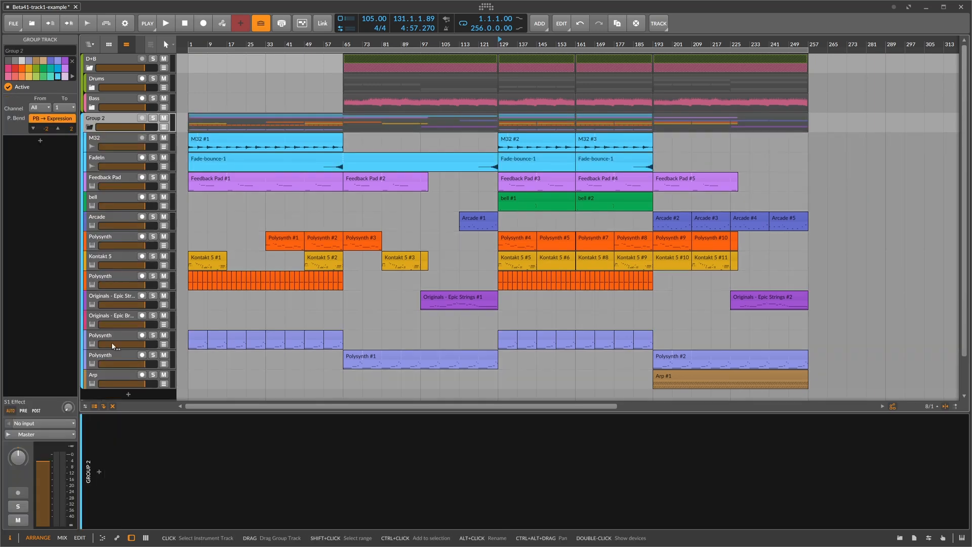
{"action": "type", "text": "Mus"}
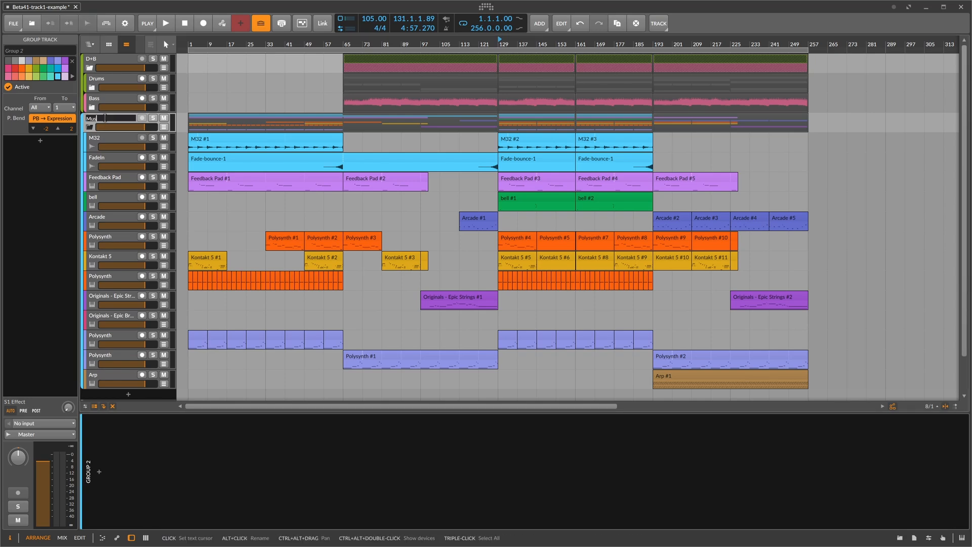
{"action": "key", "text": "Return"}
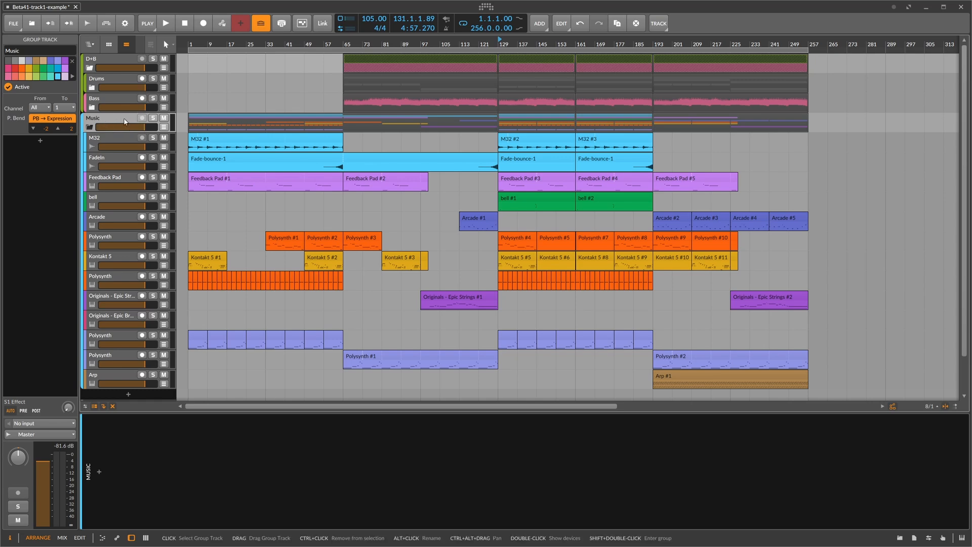
Collapse the Music and D+B groups and put both into a new group track named All.
{"action": "left_click", "coordinate": [89, 128]}
{"action": "left_click", "coordinate": [89, 68]}
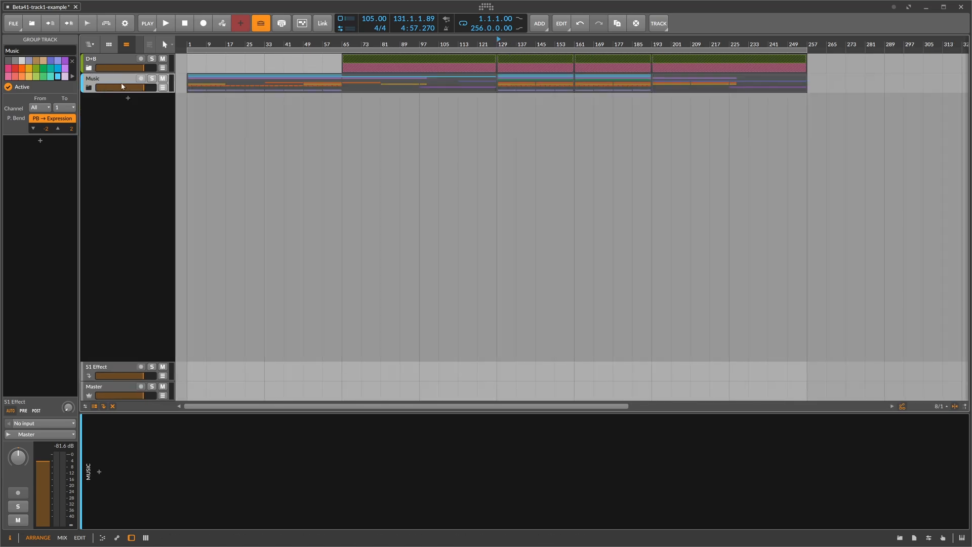
{"action": "left_click", "coordinate": [105, 60], "text": "ctrl"}
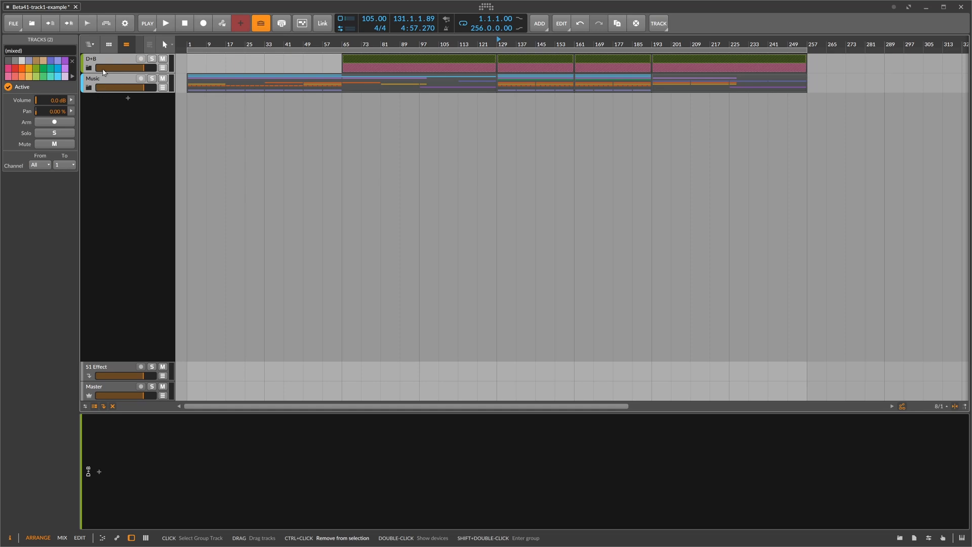
{"action": "key", "text": "ctrl+g"}
{"action": "key", "text": "ctrl+r"}
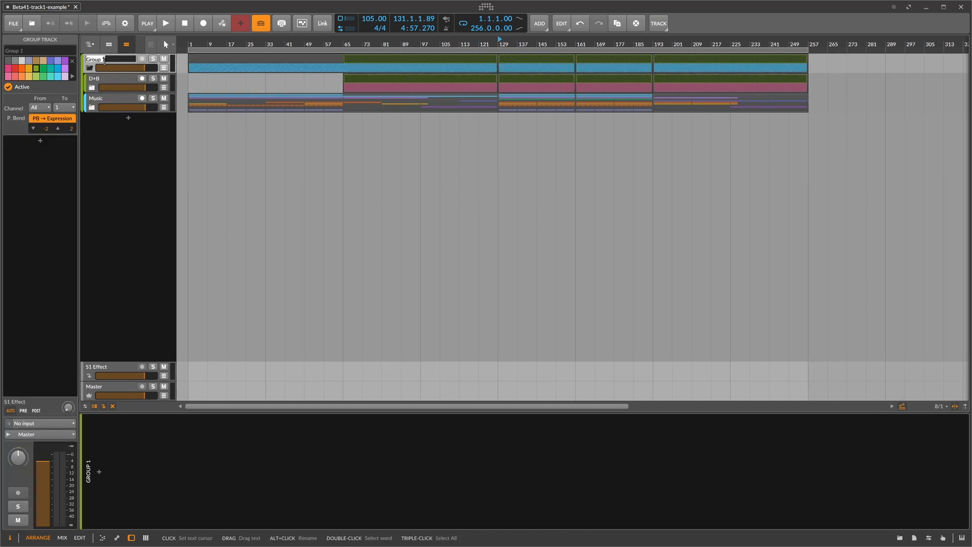
{"action": "type", "text": "All"}
{"action": "key", "text": "Return"}
Collapse the All group and add a Peak Limiter device to its device chain.
{"action": "left_click", "coordinate": [107, 75]}
{"action": "left_click", "coordinate": [102, 59]}
{"action": "left_click", "coordinate": [90, 68]}
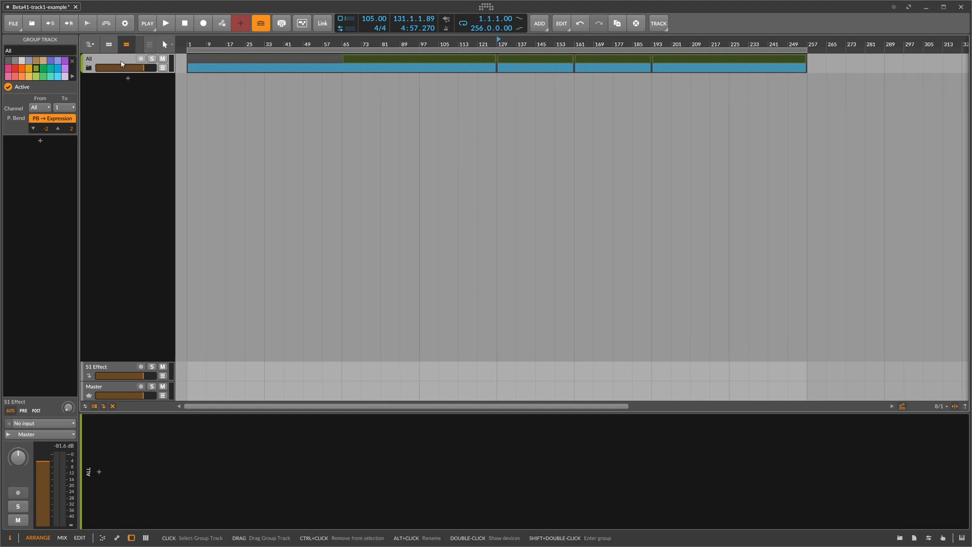
{"action": "left_click", "coordinate": [99, 472]}
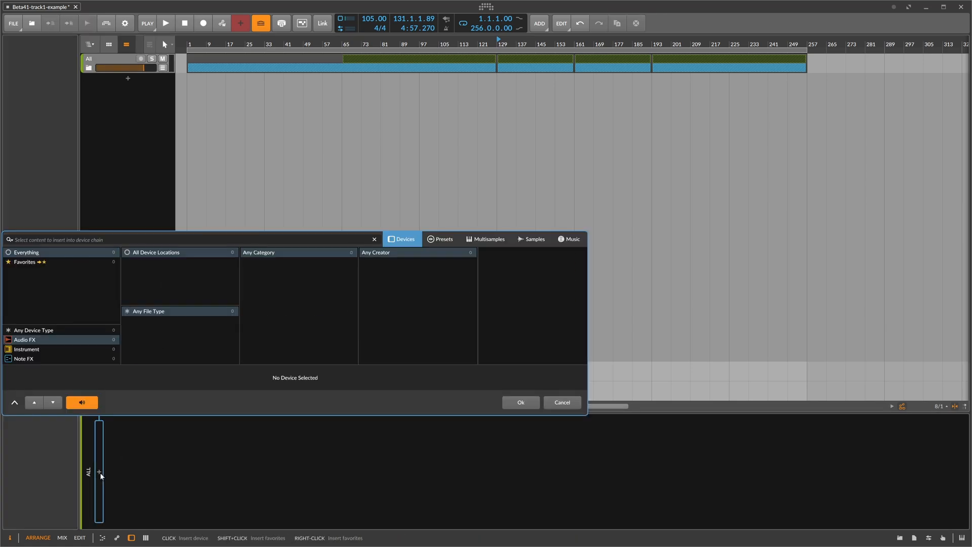
{"action": "type", "text": "peak"}
{"action": "key", "text": "Return"}
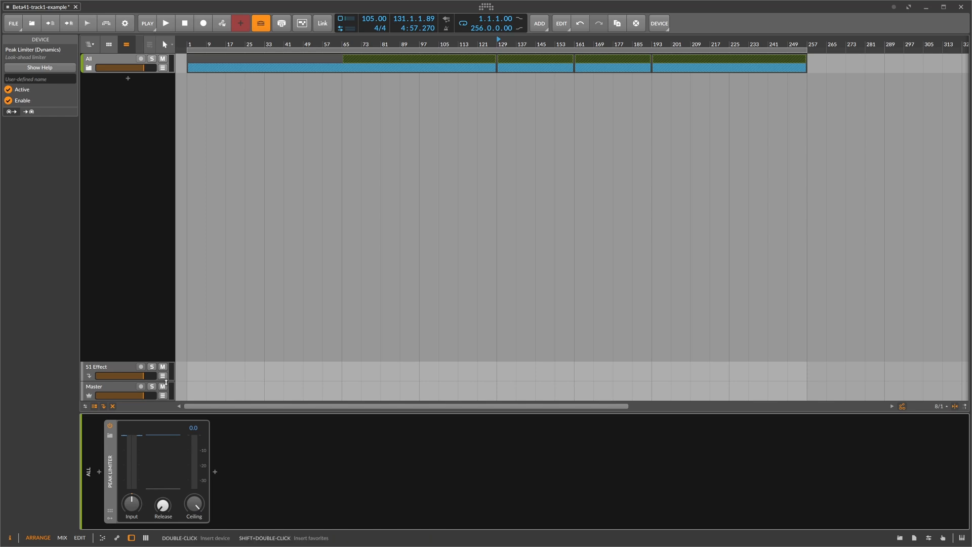
Delete the device from the Master track and reselect the All group.
{"action": "left_click", "coordinate": [101, 387]}
{"action": "left_click", "coordinate": [110, 471]}
{"action": "key", "text": "Delete"}
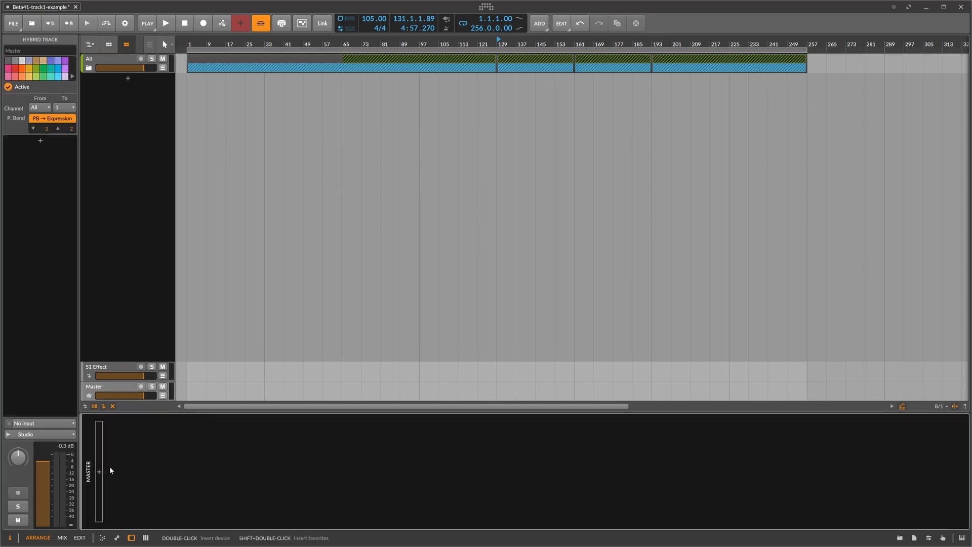
{"action": "left_click", "coordinate": [125, 63]}
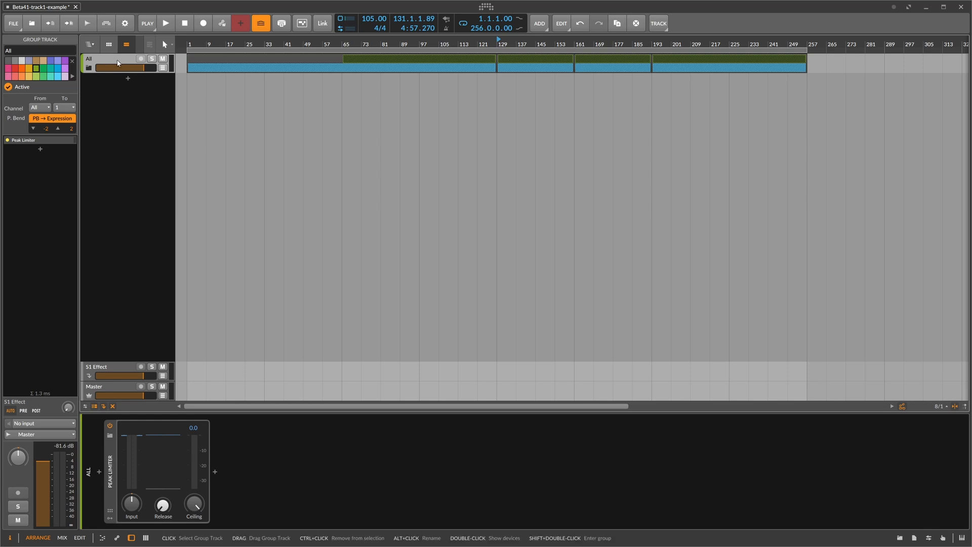
Open the browser, clear the search term "crash" and show the Music files.
{"action": "left_click_drag", "start_coordinate": [227, 45], "coordinate": [250, 43]}
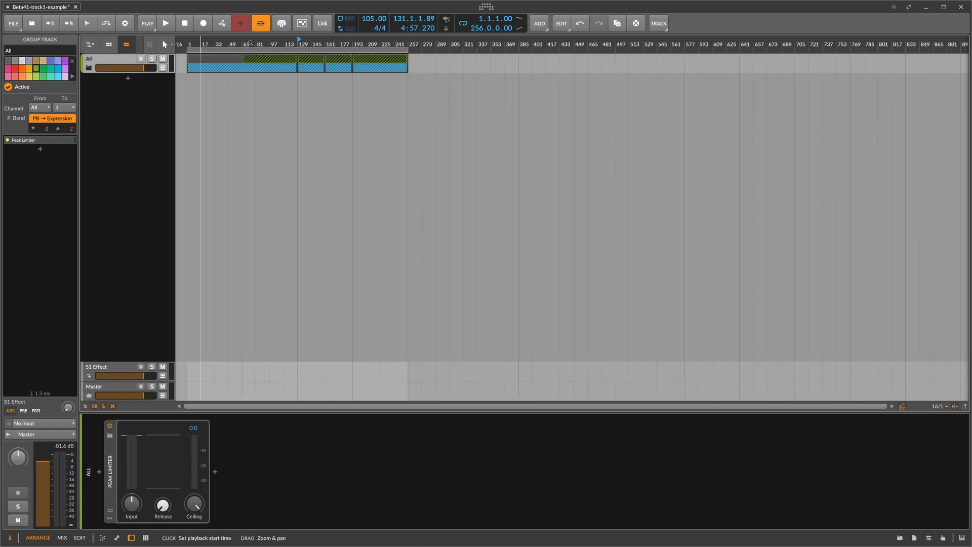
{"action": "left_click", "coordinate": [901, 538]}
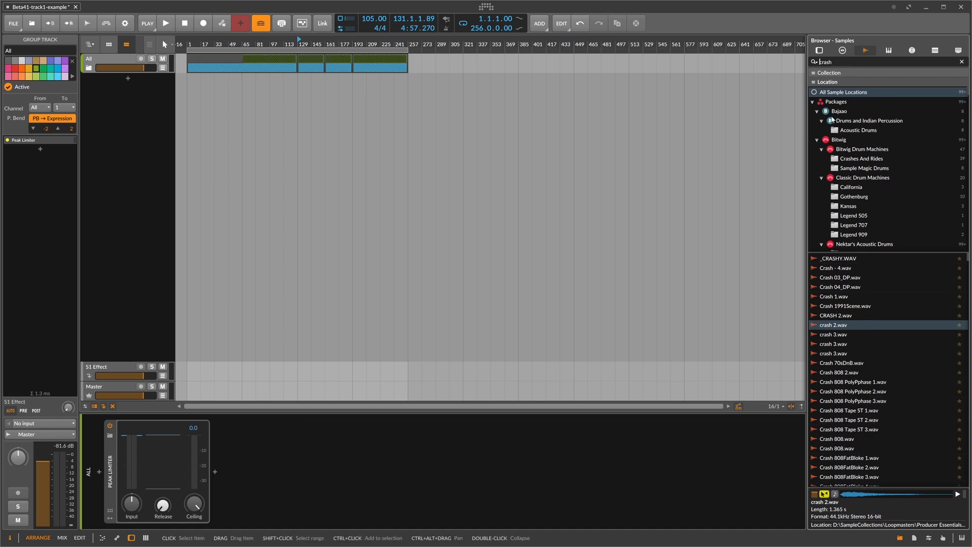
{"action": "left_click_drag", "start_coordinate": [845, 64], "coordinate": [760, 74]}
{"action": "key", "text": "BackSpace"}
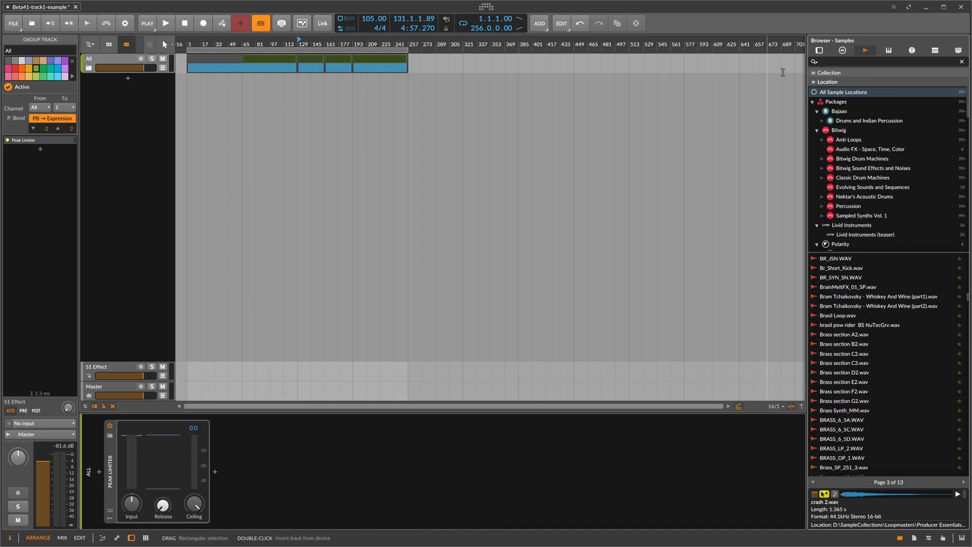
{"action": "left_click", "coordinate": [911, 50]}
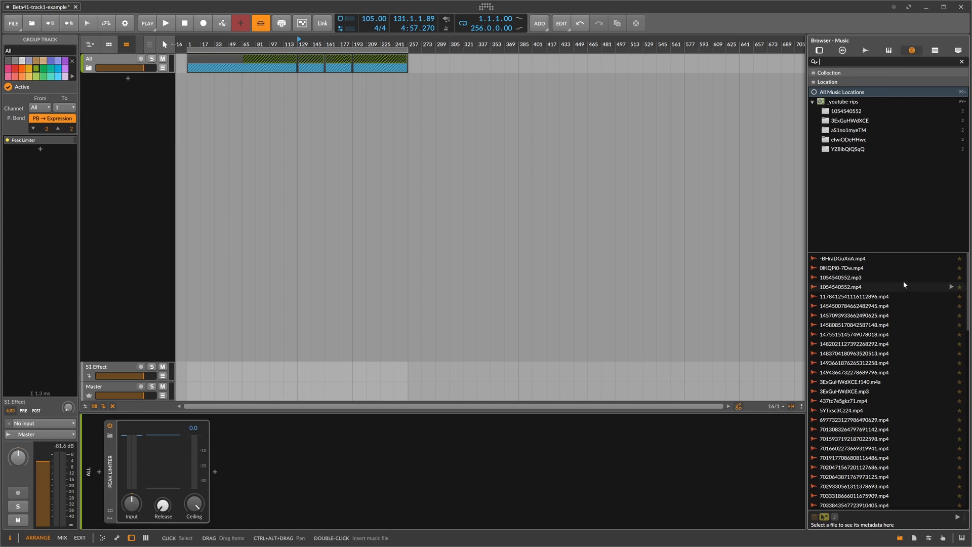
Place 3ExGuHWdXCE.mp3 on a new audio track below the All group at bar 1 and set the playback start there.
{"action": "scroll", "coordinate": [842, 331], "scroll_direction": "down", "scroll_amount": 5}
{"action": "scroll", "coordinate": [841, 331], "scroll_direction": "up", "scroll_amount": 4}
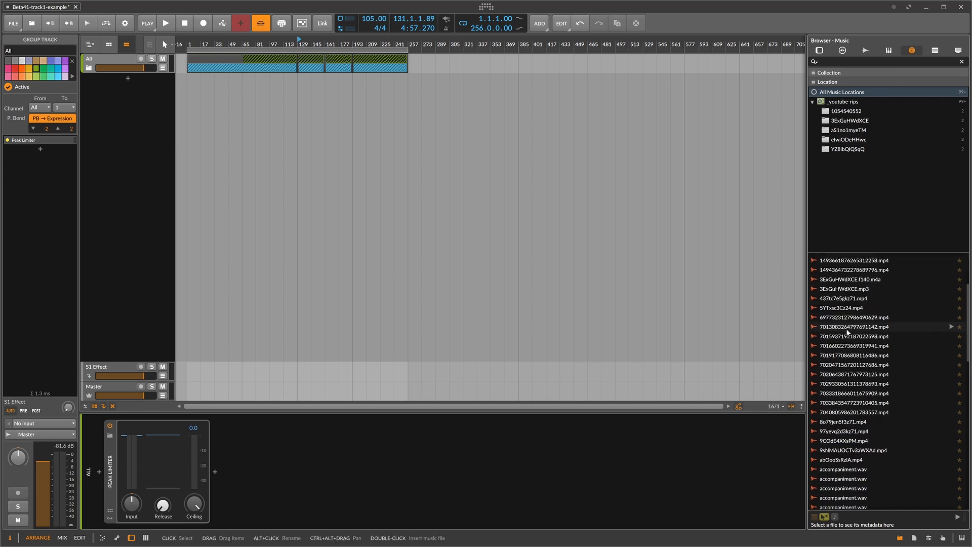
{"action": "scroll", "coordinate": [852, 339], "scroll_direction": "down", "scroll_amount": 1}
{"action": "left_click", "coordinate": [851, 322]}
{"action": "left_click_drag", "start_coordinate": [805, 323], "coordinate": [189, 85]}
{"action": "left_click", "coordinate": [191, 50]}
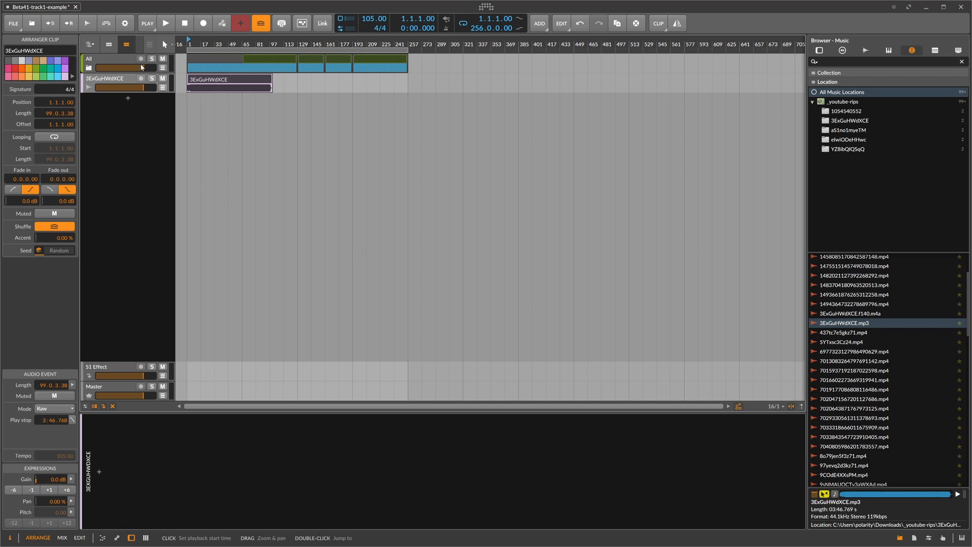
Compare the device chains of the All group, the 3ExGuHWdXCE reference track and the Master track.
{"action": "left_click", "coordinate": [120, 61]}
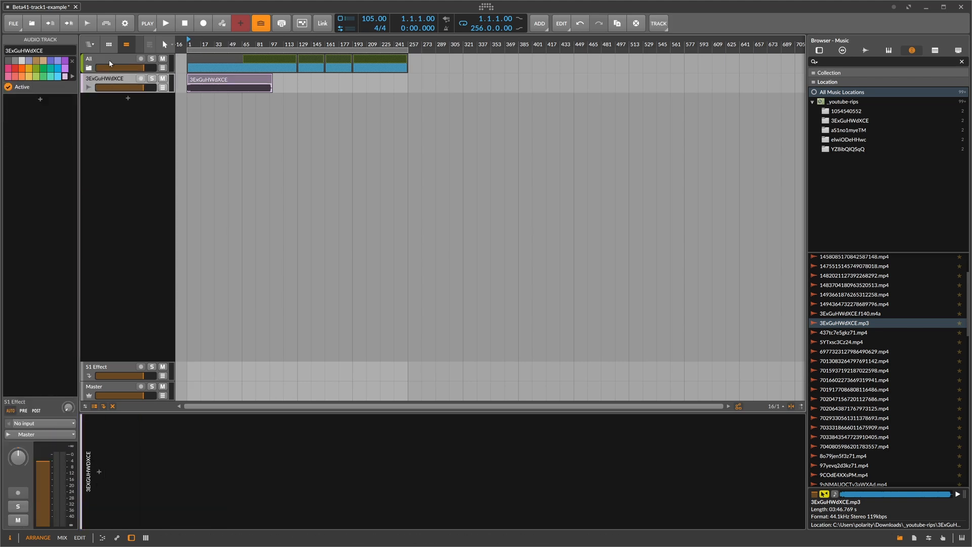
{"action": "left_click", "coordinate": [111, 79]}
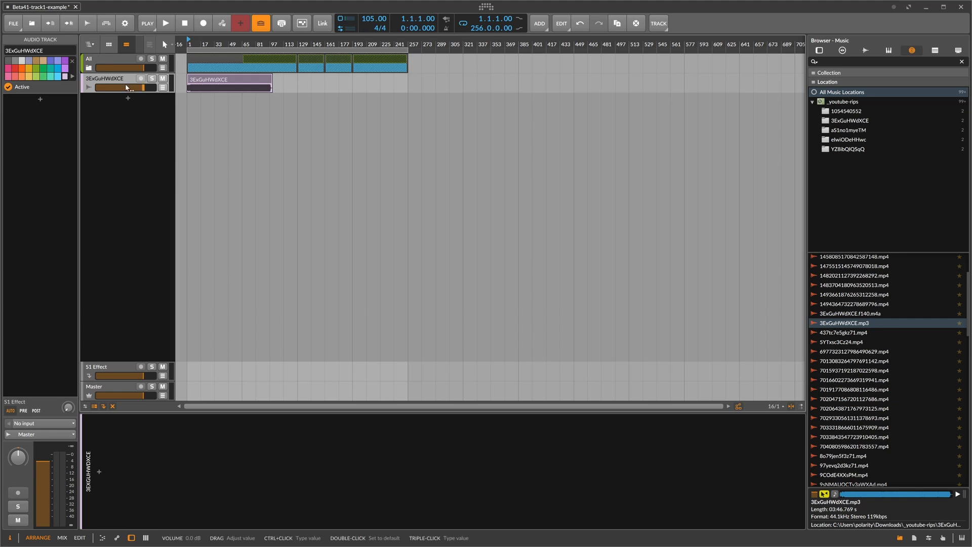
{"action": "left_click", "coordinate": [194, 84]}
{"action": "left_click", "coordinate": [115, 79]}
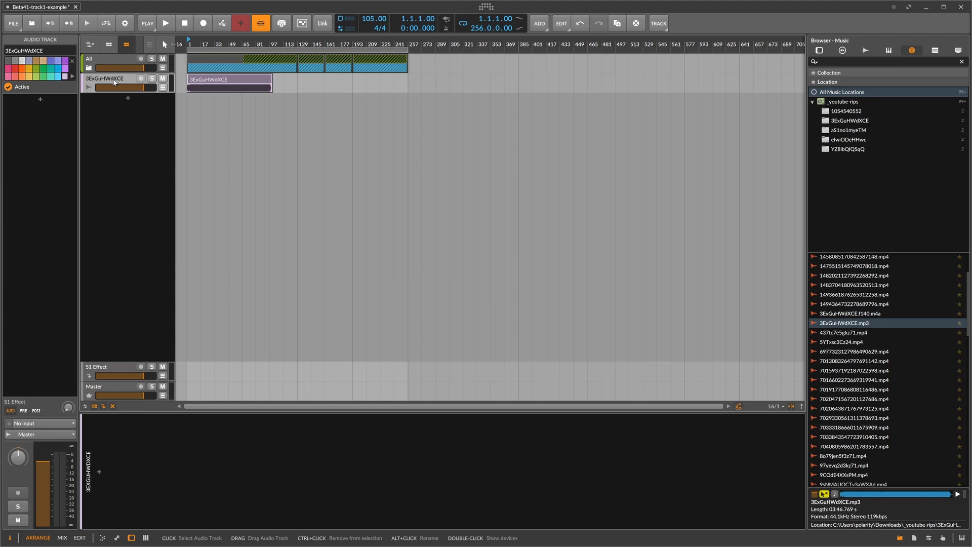
{"action": "left_click", "coordinate": [120, 387]}
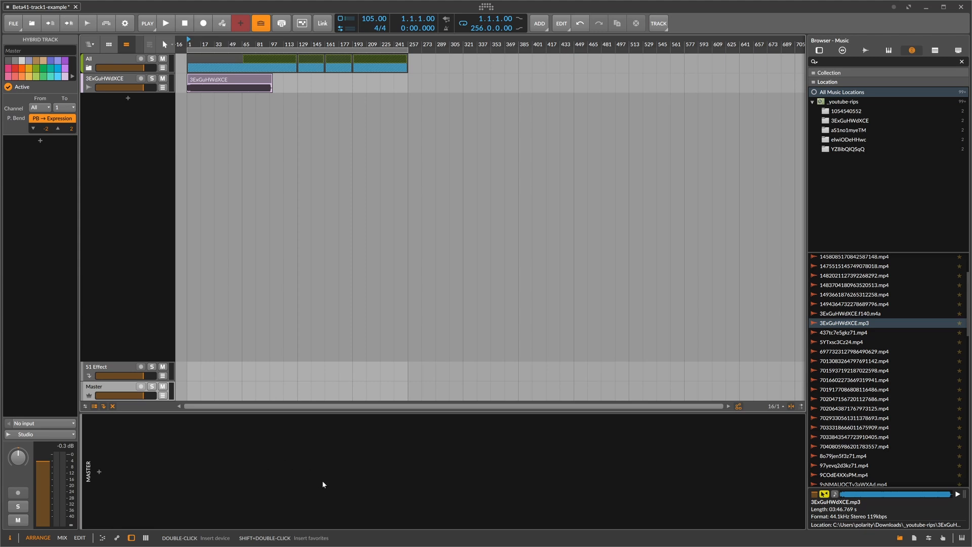
{"action": "left_click", "coordinate": [206, 82]}
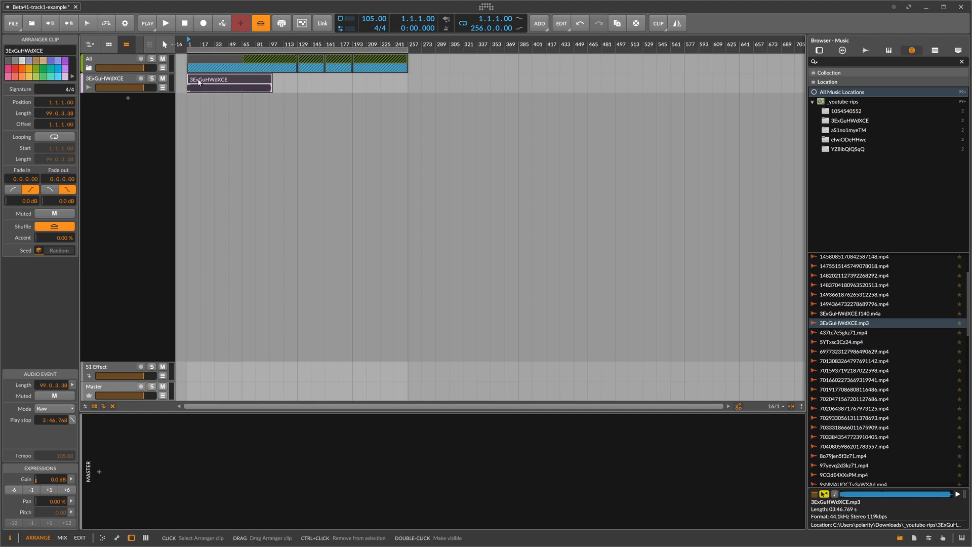
{"action": "left_click", "coordinate": [141, 59]}
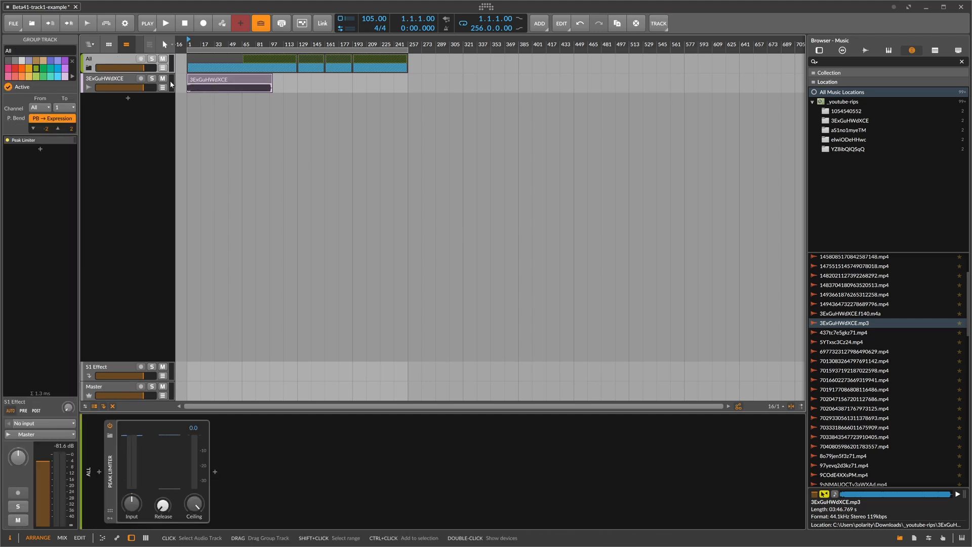
{"action": "left_click", "coordinate": [205, 80]}
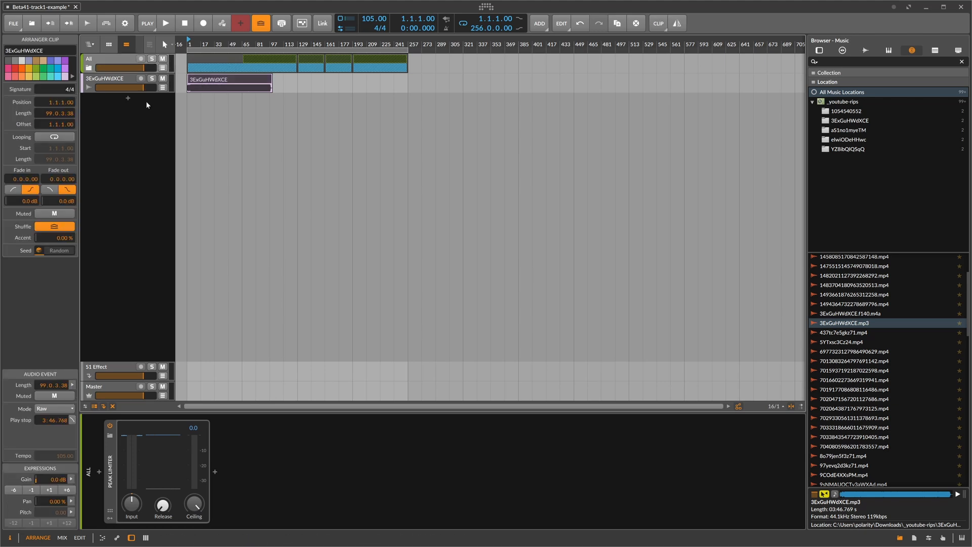
{"action": "left_click", "coordinate": [123, 60]}
{"action": "left_click", "coordinate": [116, 79]}
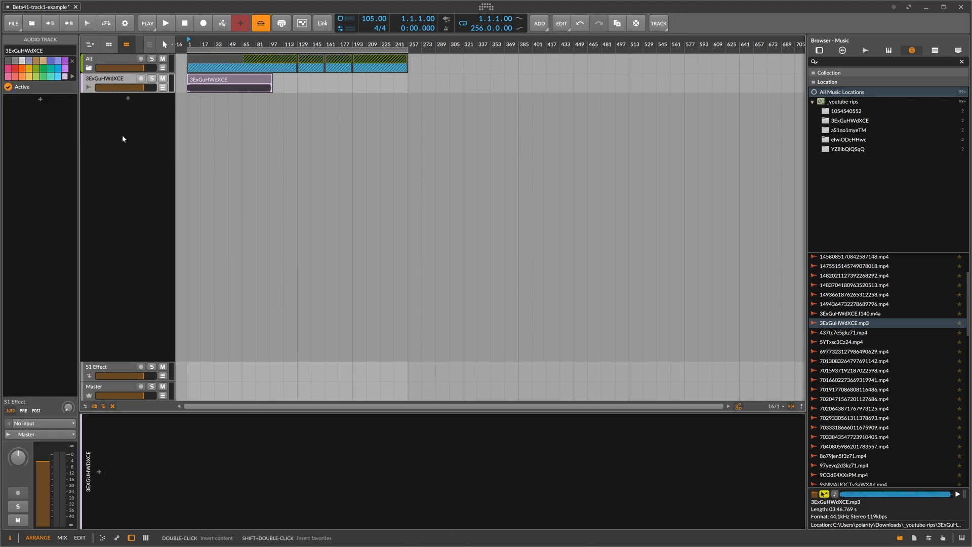
Show the crossfade controls in the Mix view and assign the All group to crossfade side A.
{"action": "key", "text": "alt+2"}
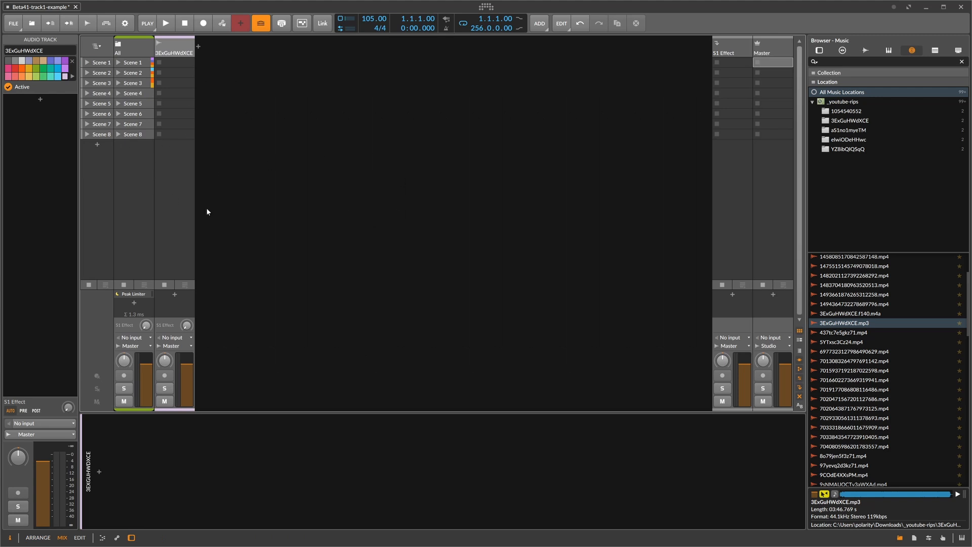
{"action": "key", "text": "alt+1"}
{"action": "key", "text": "alt+2"}
{"action": "key", "text": "alt+1"}
{"action": "key", "text": "alt+2"}
{"action": "left_click", "coordinate": [799, 406]}
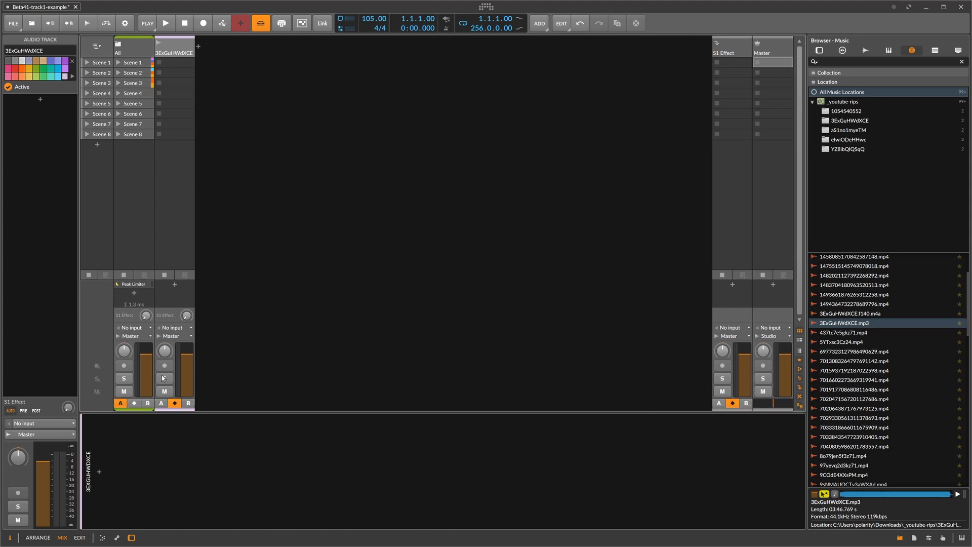
Assign the 3ExGuHWdXCE track to crossfade side B, and test the Master crossfader at -100 % before resetting it to centre.
{"action": "left_click", "coordinate": [184, 403]}
{"action": "mouse_move", "coordinate": [773, 403]}
{"action": "left_mouse_down"}
{"action": "mouse_move", "coordinate": [764, 403]}
{"action": "mouse_move", "coordinate": [791, 403]}
{"action": "mouse_move", "coordinate": [754, 403]}
{"action": "mouse_move", "coordinate": [777, 406]}
{"action": "left_mouse_up"}
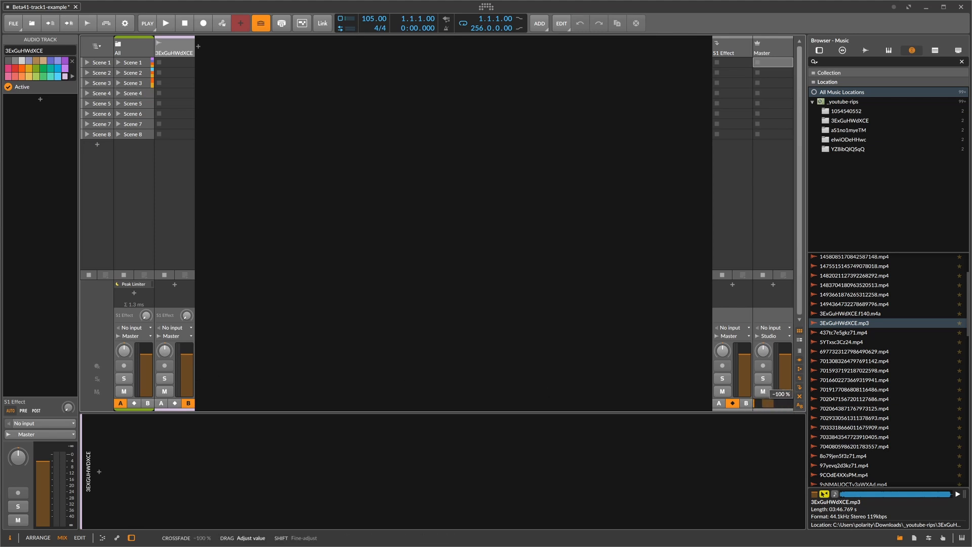
{"action": "double_click", "coordinate": [776, 404]}
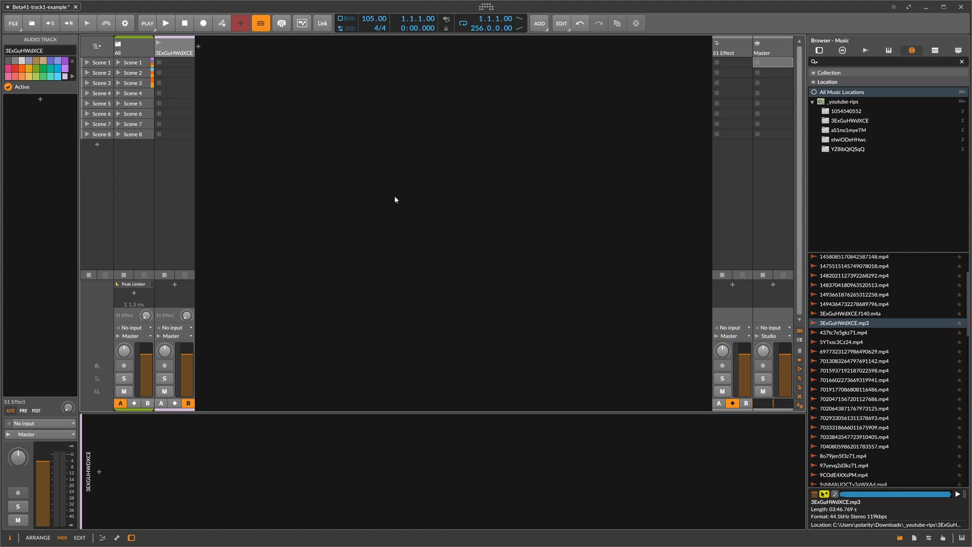
Return to the Arrange view and delete the 3ExGuHWdXCE reference track.
{"action": "key", "text": "alt+1"}
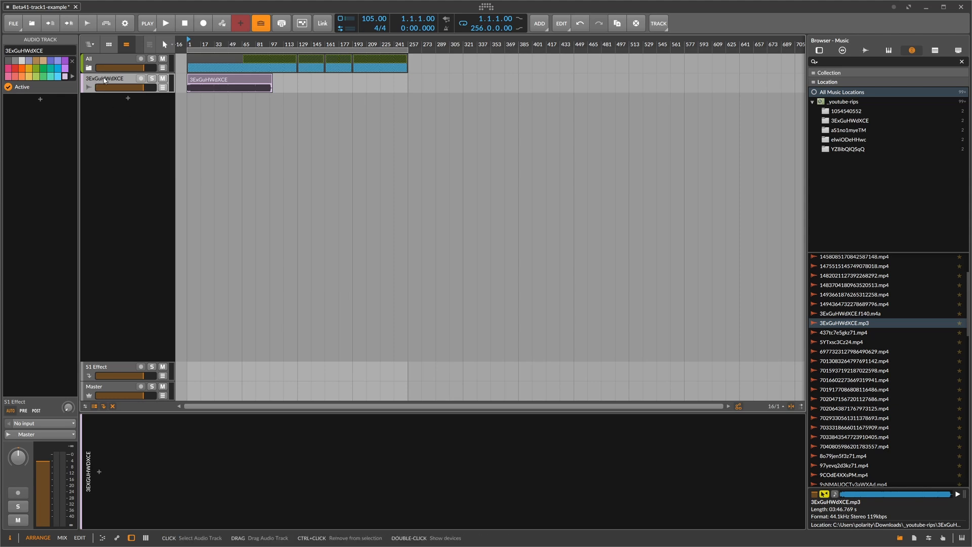
{"action": "key", "text": "Delete"}
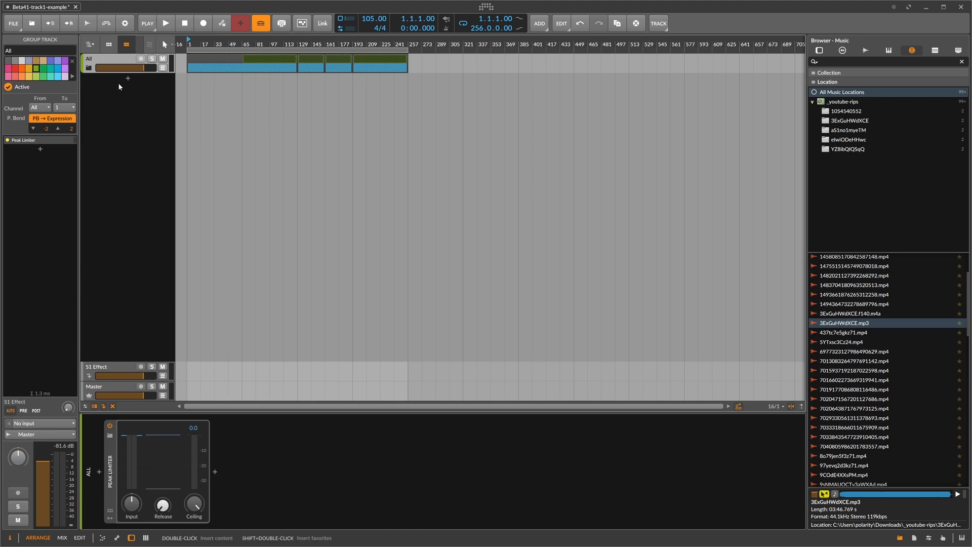
Expand the All and Music groups and inspect the M32 and orange Polysynth tracks inside Music.
{"action": "left_click", "coordinate": [89, 68]}
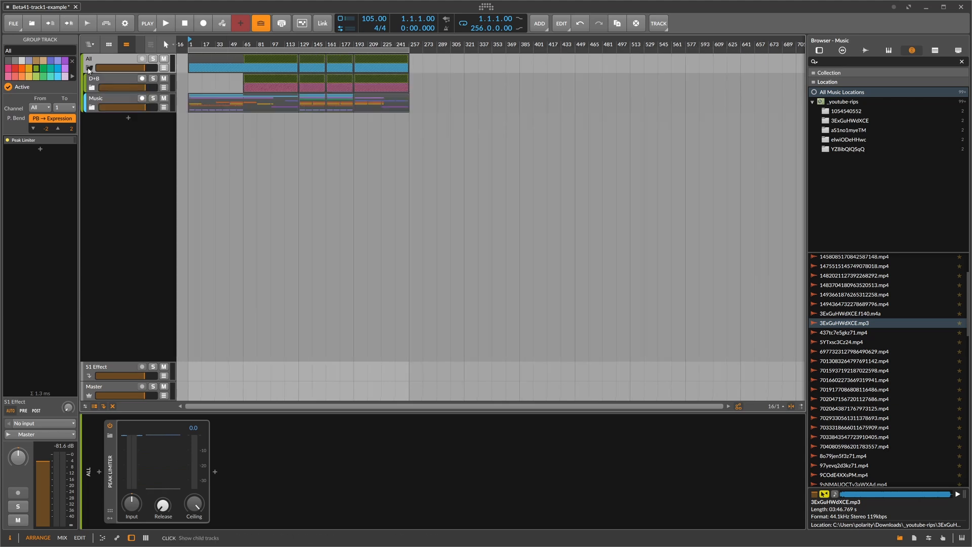
{"action": "left_click", "coordinate": [92, 107]}
{"action": "left_click", "coordinate": [123, 120]}
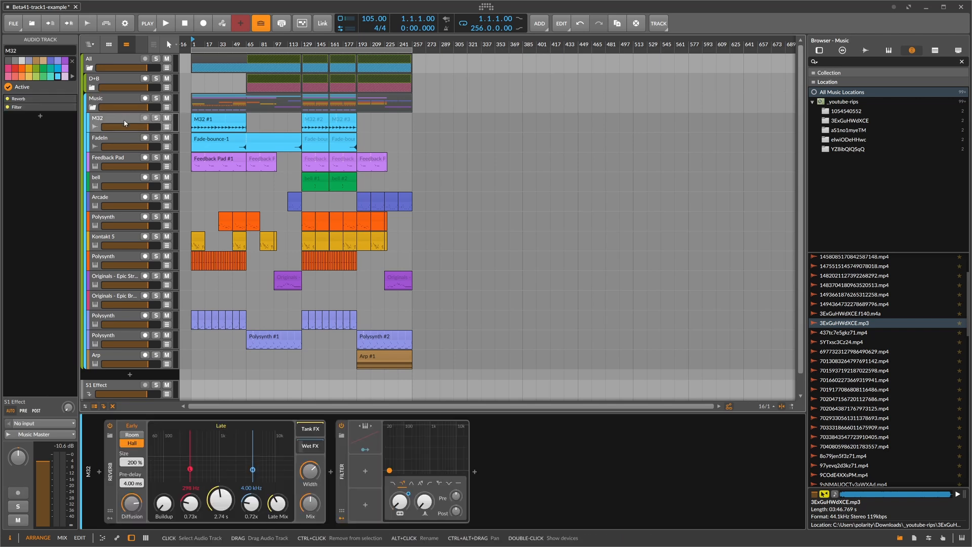
{"action": "left_click", "coordinate": [109, 100]}
{"action": "left_click", "coordinate": [109, 119]}
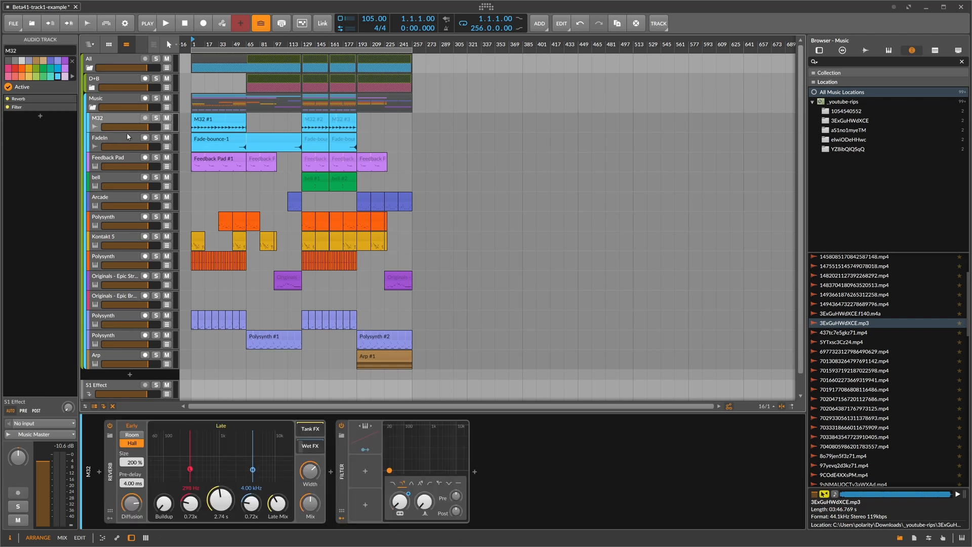
{"action": "left_click", "coordinate": [111, 216]}
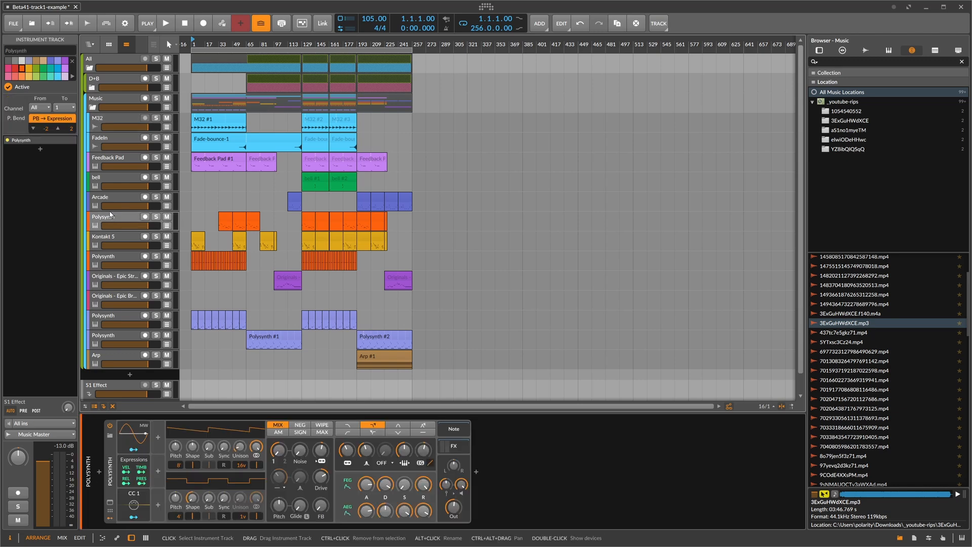
Put the two Originals - Epic instrument tracks into a new group track named Strings.
{"action": "left_click", "coordinate": [117, 276]}
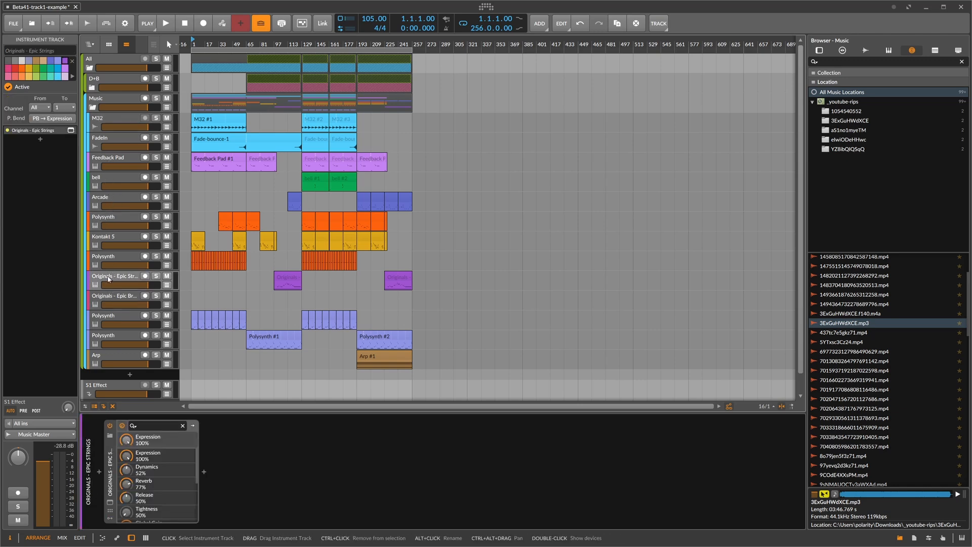
{"action": "left_click", "coordinate": [117, 298], "text": "ctrl"}
{"action": "key", "text": "ctrl+g"}
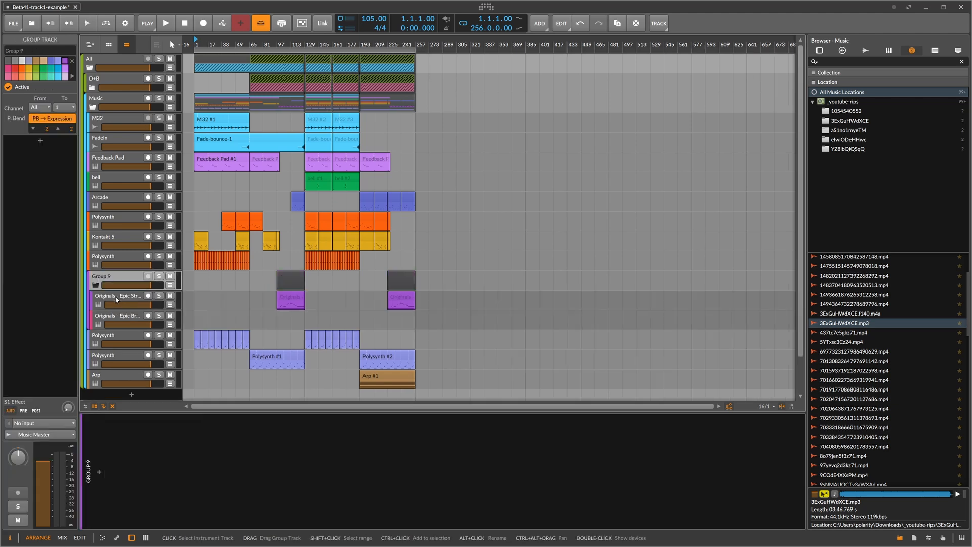
{"action": "left_click", "coordinate": [115, 278], "text": "alt"}
{"action": "type", "text": "Strin"}
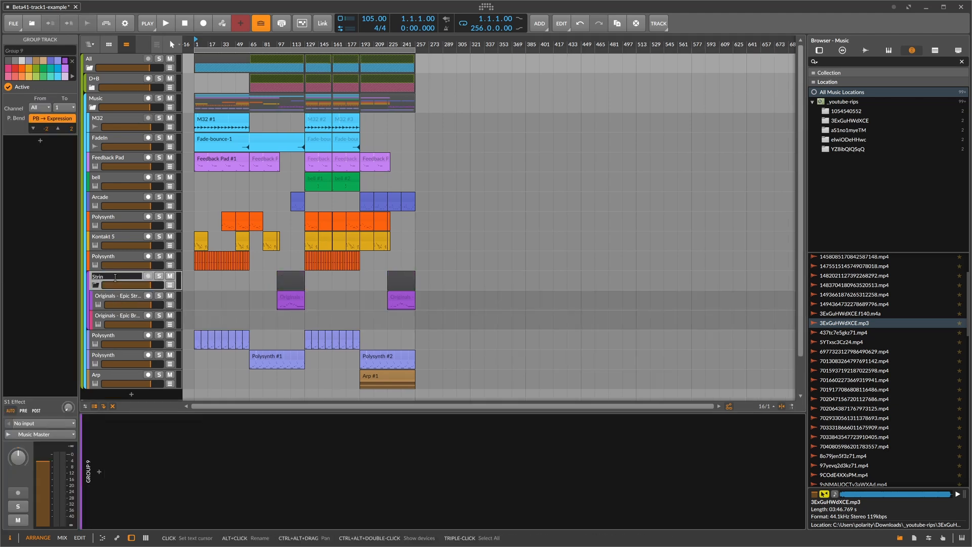
{"action": "type", "text": "gs"}
{"action": "key", "text": "Return"}
Move the two Polysynth tracks from below the Strings group to directly above it, under the other Polysynth track.
{"action": "left_click", "coordinate": [117, 338]}
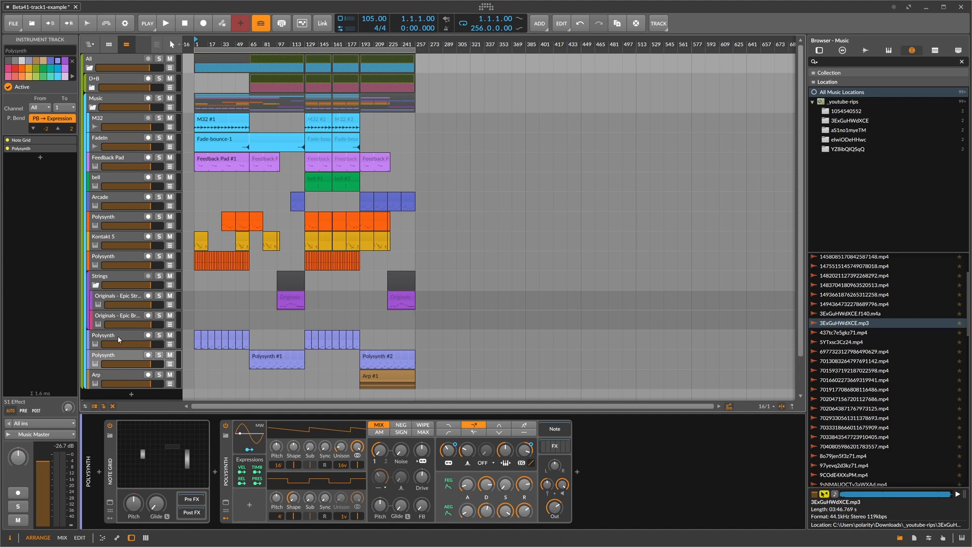
{"action": "left_click_drag", "start_coordinate": [107, 344], "coordinate": [111, 270]}
{"action": "left_click_drag", "start_coordinate": [110, 358], "coordinate": [109, 297]}
Put the three Polysynth tracks above the Strings group into a new group track named Synths.
{"action": "left_click", "coordinate": [107, 237]}
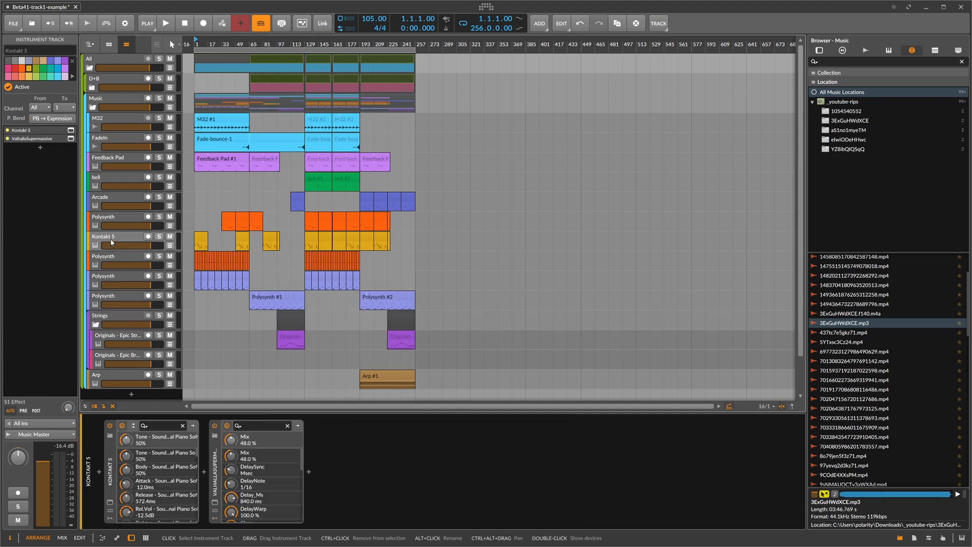
{"action": "left_click", "coordinate": [108, 257]}
{"action": "left_click", "coordinate": [107, 296], "text": "shift"}
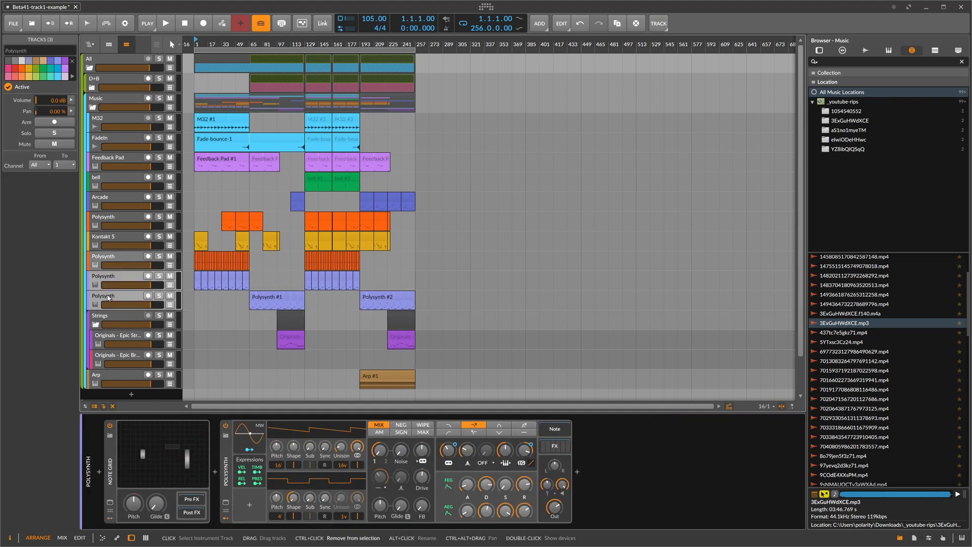
{"action": "key", "text": "ctrl+g"}
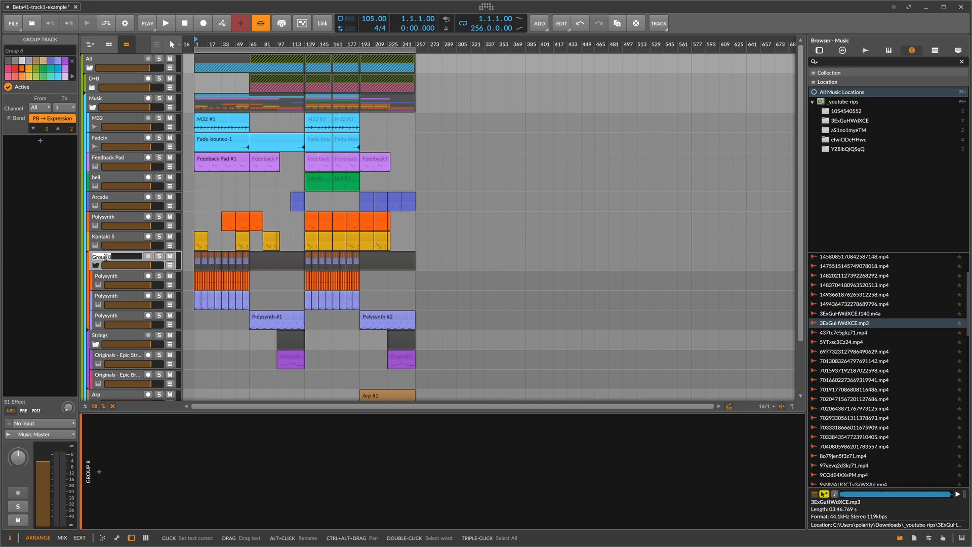
{"action": "type", "text": "synths"}
{"action": "key", "text": "Return"}
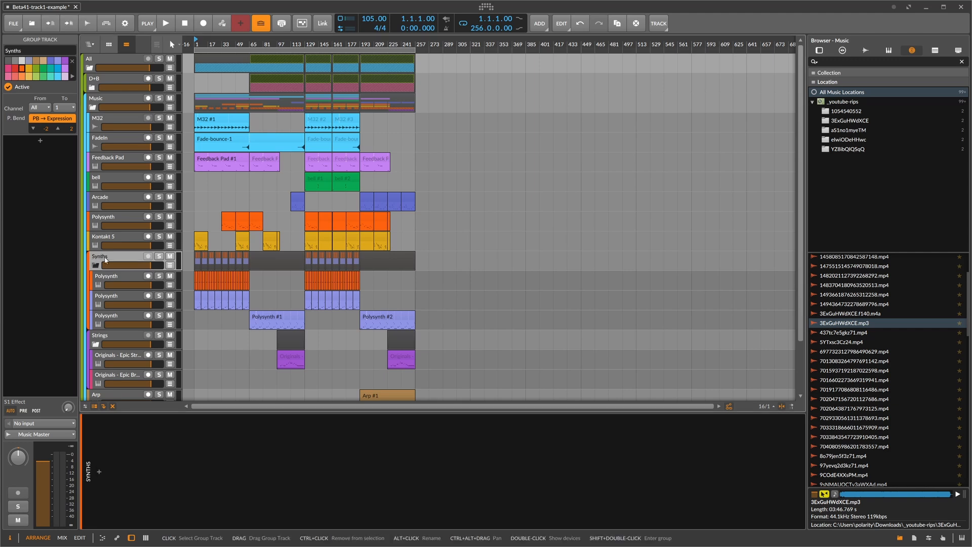
Collapse the Synths and Strings groups and move the Arp track to directly below Kontakt 5.
{"action": "left_click", "coordinate": [96, 265]}
{"action": "left_click", "coordinate": [96, 284]}
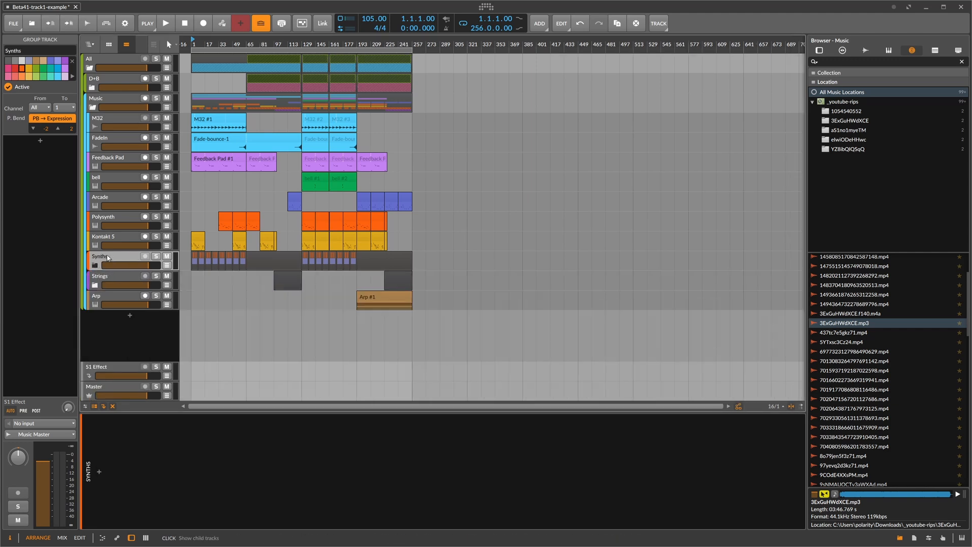
{"action": "left_click_drag", "start_coordinate": [117, 295], "coordinate": [114, 241]}
Rename the Kontakt 5 track Piano and move it into the Strings group.
{"action": "left_click", "coordinate": [110, 236]}
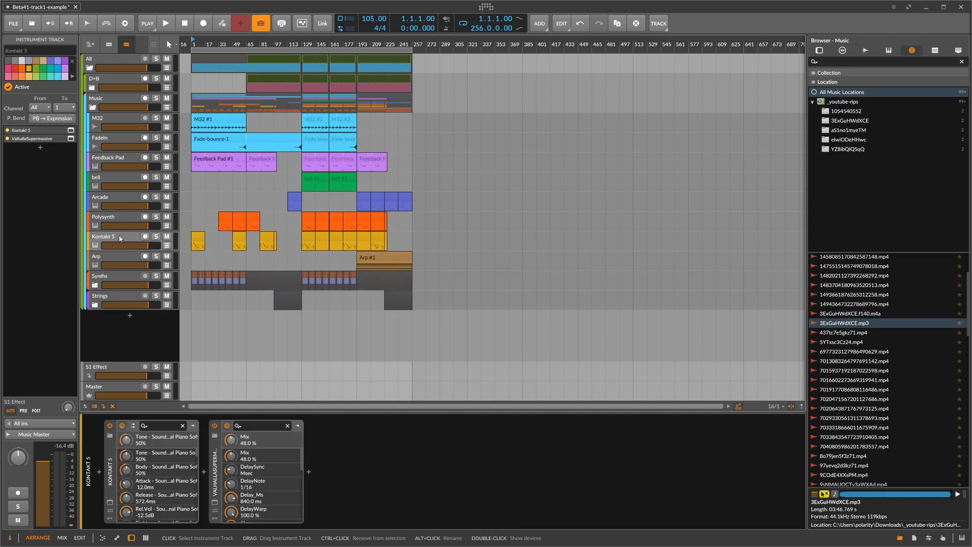
{"action": "left_click", "coordinate": [118, 236], "text": "alt"}
{"action": "type", "text": "P"}
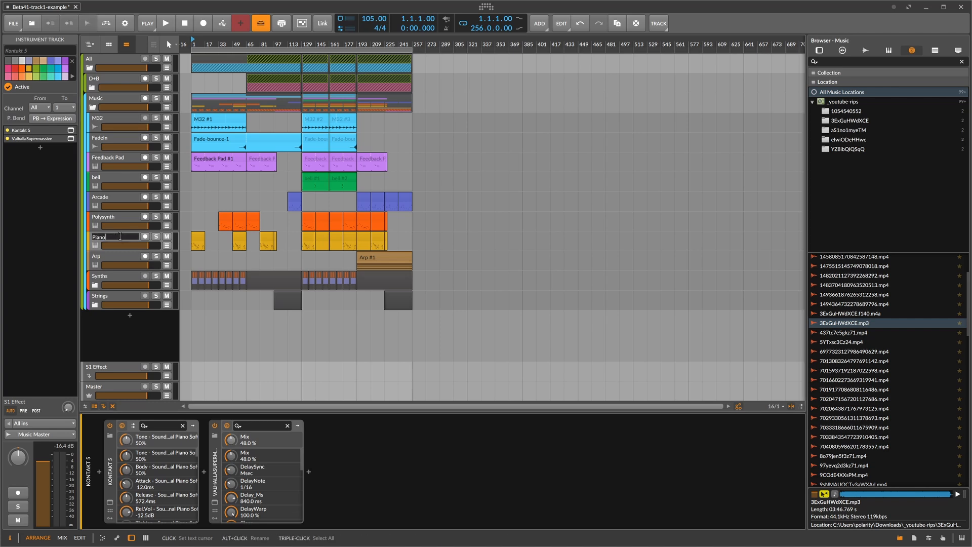
{"action": "type", "text": "iano"}
{"action": "key", "text": "Return"}
{"action": "left_click_drag", "start_coordinate": [120, 235], "coordinate": [111, 270]}
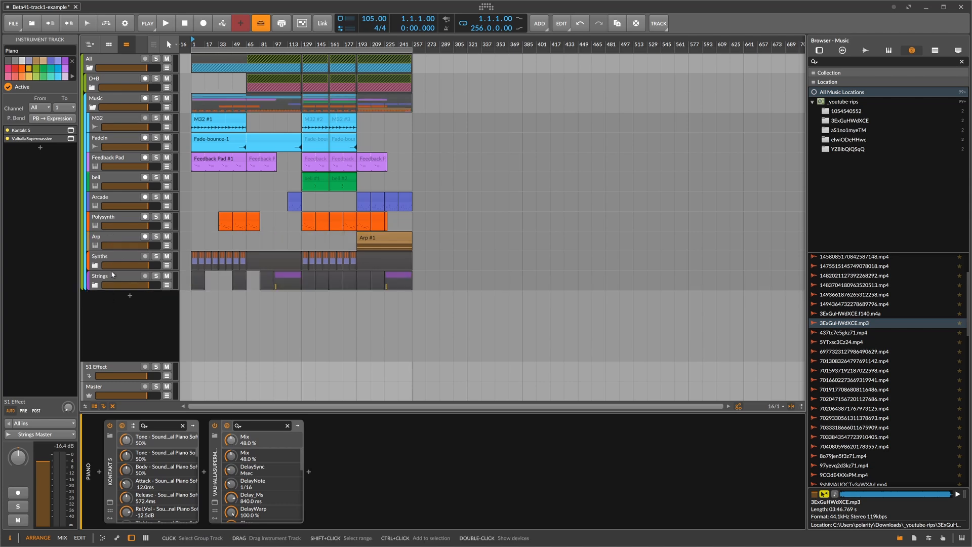
Rename the Strings group Orchestra, check the tracks inside it and leave the group collapsed.
{"action": "double_click", "coordinate": [112, 275]}
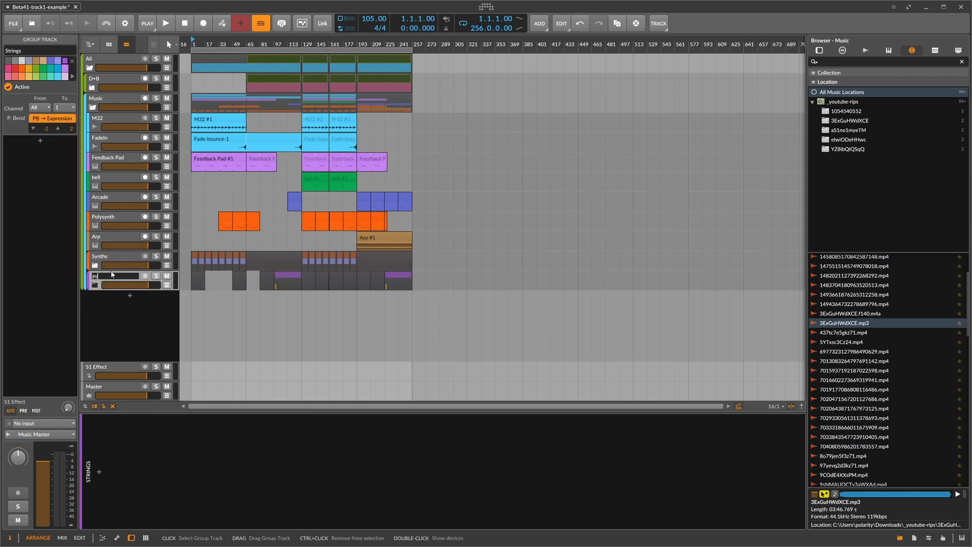
{"action": "type", "text": "Orchestra"}
{"action": "key", "text": "Return"}
{"action": "left_click", "coordinate": [96, 285]}
{"action": "left_click", "coordinate": [95, 285]}
{"action": "left_click", "coordinate": [96, 285]}
{"action": "left_click", "coordinate": [96, 284]}
Move the remaining Polysynth track into the Synths group and rename the Arcade track Vocals.
{"action": "left_click", "coordinate": [106, 221]}
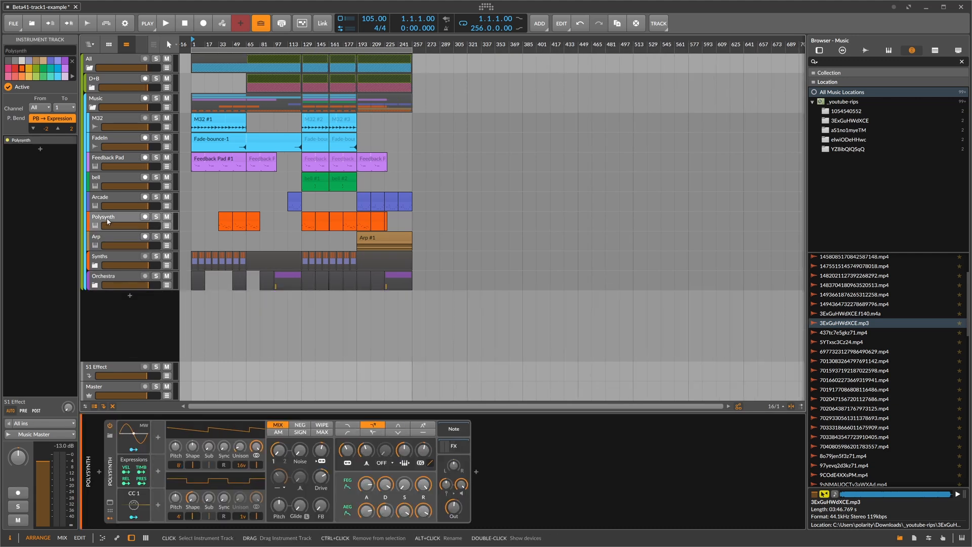
{"action": "left_click_drag", "start_coordinate": [101, 223], "coordinate": [101, 259]}
{"action": "left_click", "coordinate": [101, 198]}
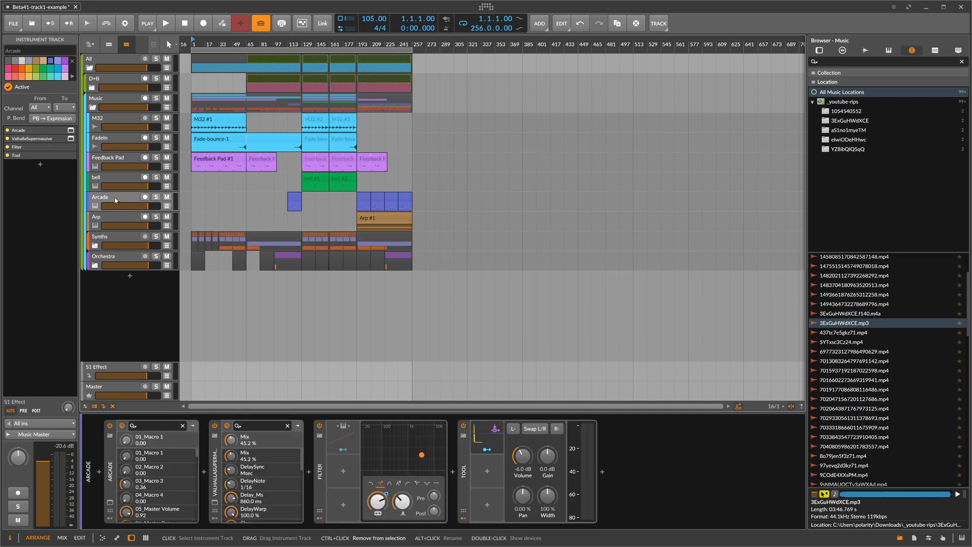
{"action": "double_click", "coordinate": [116, 198]}
{"action": "type", "text": "Vocals"}
{"action": "key", "text": "Return"}
Put the FadeIn track into its own new group track named FX.
{"action": "left_click", "coordinate": [109, 179]}
{"action": "left_click", "coordinate": [108, 159]}
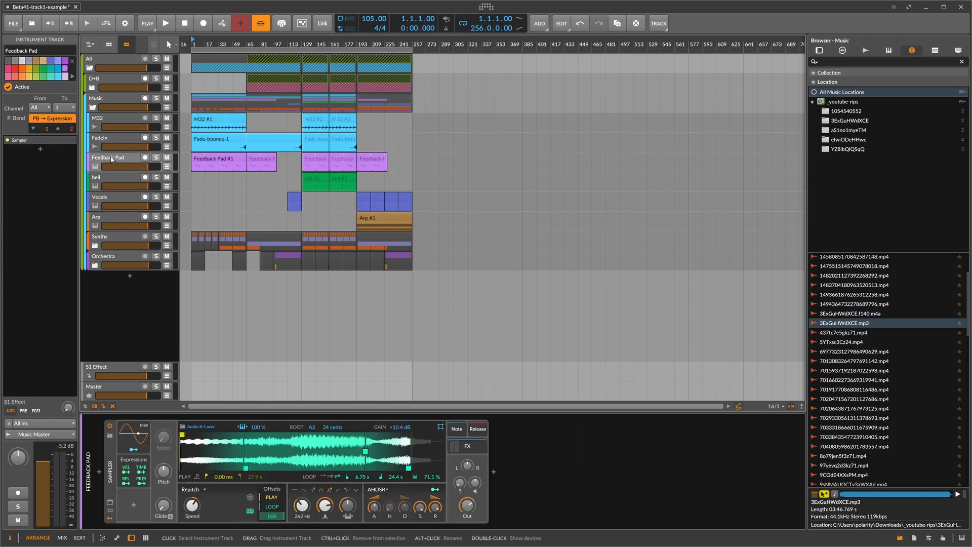
{"action": "left_click", "coordinate": [111, 140]}
{"action": "key", "text": "ctrl+g"}
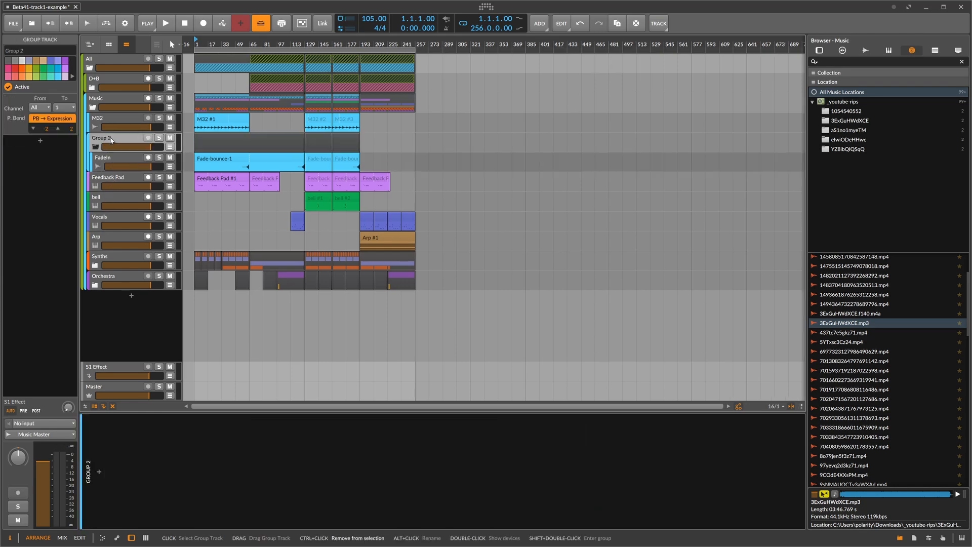
{"action": "key", "text": "ctrl+r"}
{"action": "type", "text": "FX"}
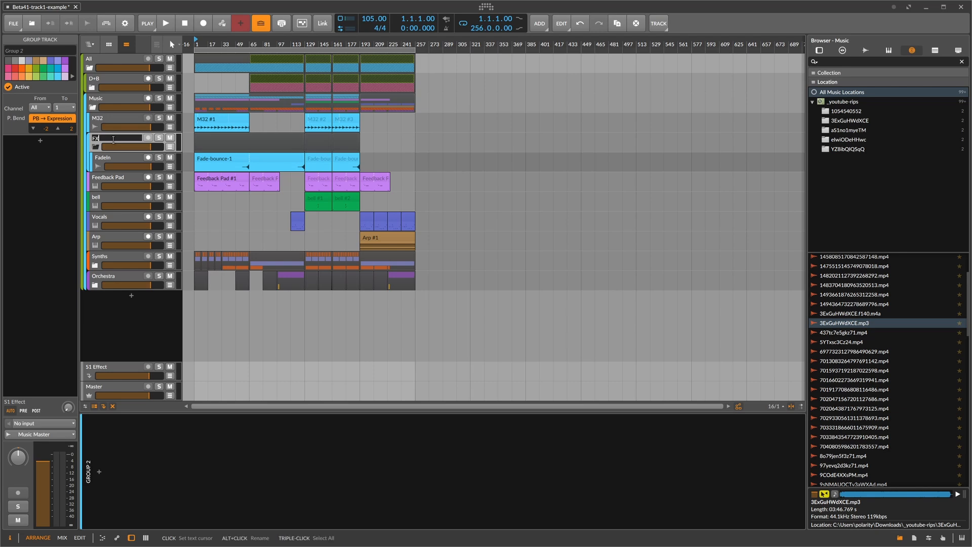
{"action": "key", "text": "Return"}
Audition the FadeIn sound from just before bar 65, and collapse the FX group.
{"action": "scroll", "coordinate": [270, 45], "scroll_direction": "up", "scroll_amount": 2}
{"action": "left_click_drag", "start_coordinate": [270, 44], "coordinate": [339, 53]}
{"action": "left_click", "coordinate": [330, 44]}
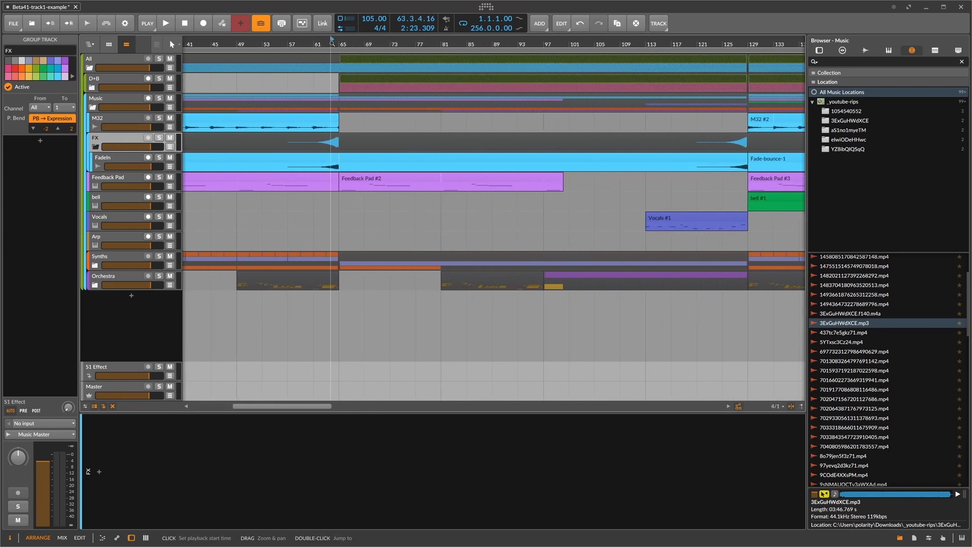
{"action": "left_click", "coordinate": [157, 158]}
{"action": "key", "text": "space"}
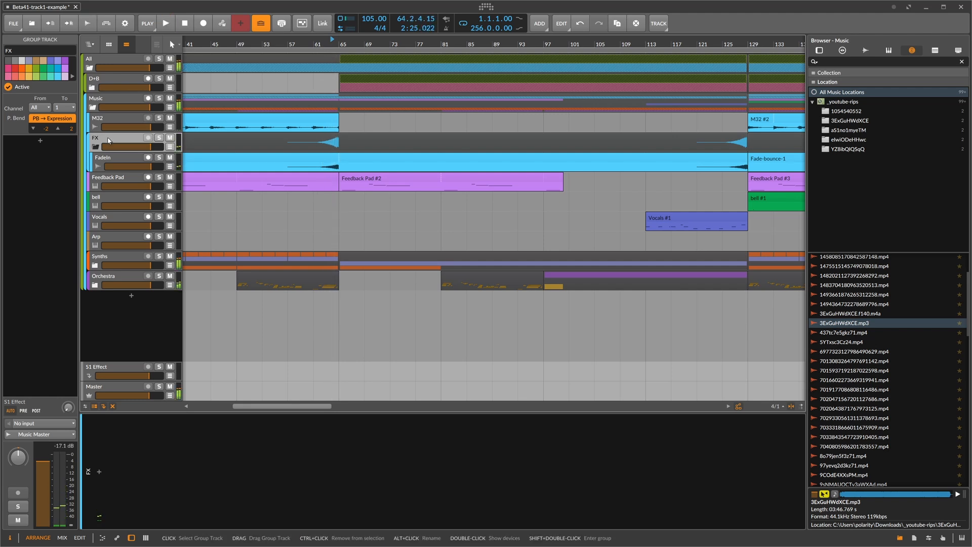
{"action": "left_click", "coordinate": [95, 147]}
Solo the M32 track and play it from bar 33.
{"action": "left_click", "coordinate": [107, 120]}
{"action": "left_click_drag", "start_coordinate": [259, 44], "coordinate": [330, 31]}
{"action": "left_click", "coordinate": [250, 117]}
{"action": "left_click_drag", "start_coordinate": [244, 45], "coordinate": [244, 36]}
{"action": "left_click", "coordinate": [260, 44]}
{"action": "left_click", "coordinate": [158, 118]}
{"action": "key", "text": "space"}
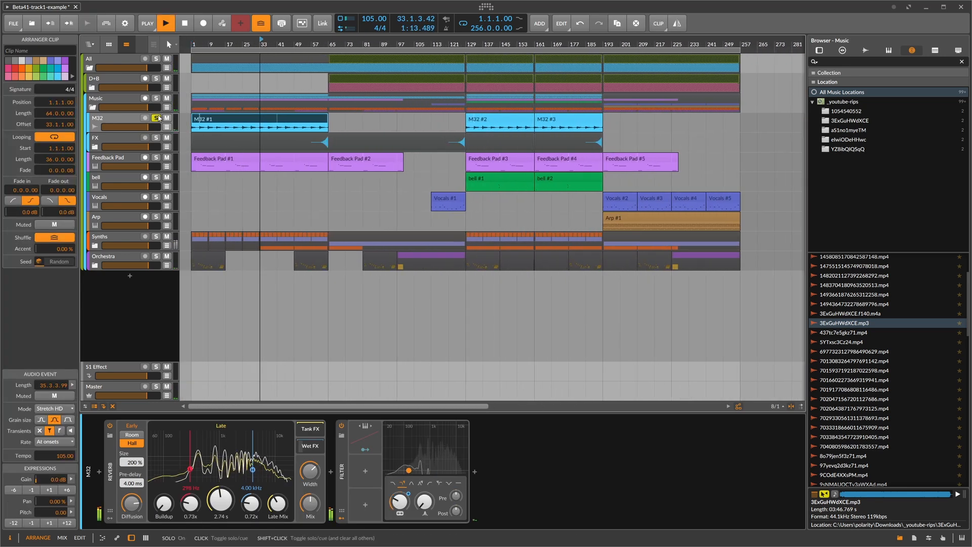
Set the playback start to bar 32 and listen to the soloed M32 track from there.
{"action": "left_click_drag", "start_coordinate": [261, 45], "coordinate": [312, 43]}
{"action": "left_click", "coordinate": [296, 44]}
{"action": "key", "text": "space"}
{"action": "key", "text": "space"}
{"action": "key", "text": "space"}
{"action": "key", "text": "space"}
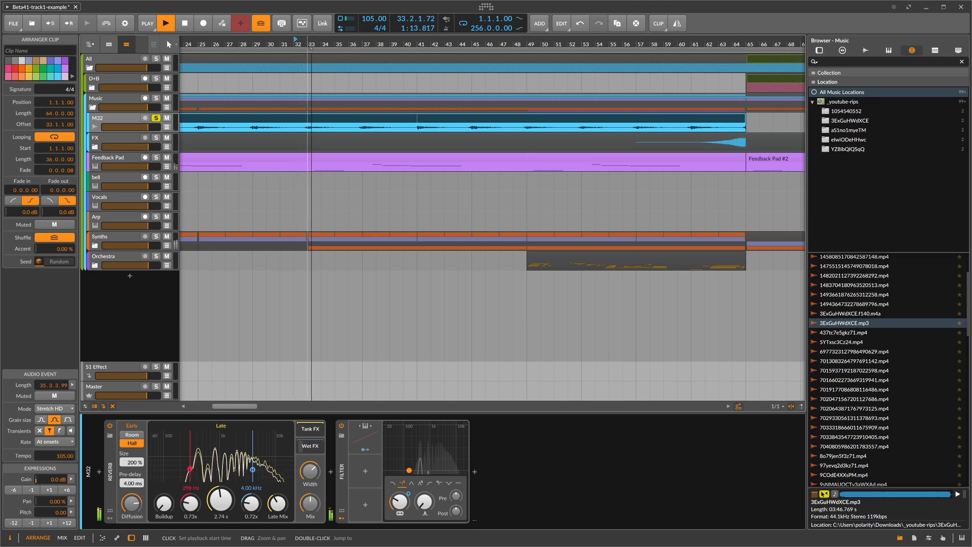
{"action": "left_click", "coordinate": [320, 64]}
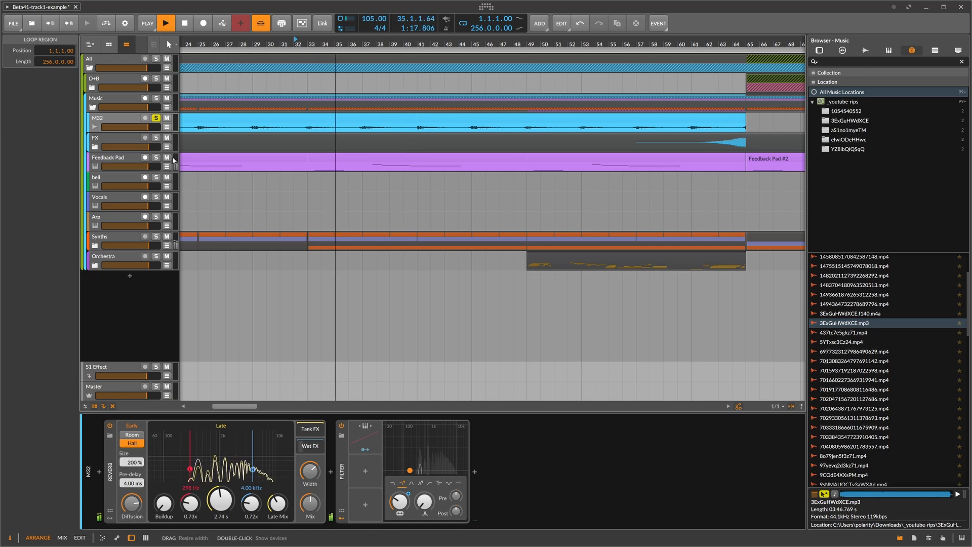
Show the M32 track's Filter Freq automation and play the soloed track from bar 129.
{"action": "left_click", "coordinate": [167, 127]}
{"action": "left_click", "coordinate": [150, 144]}
{"action": "left_click", "coordinate": [126, 155]}
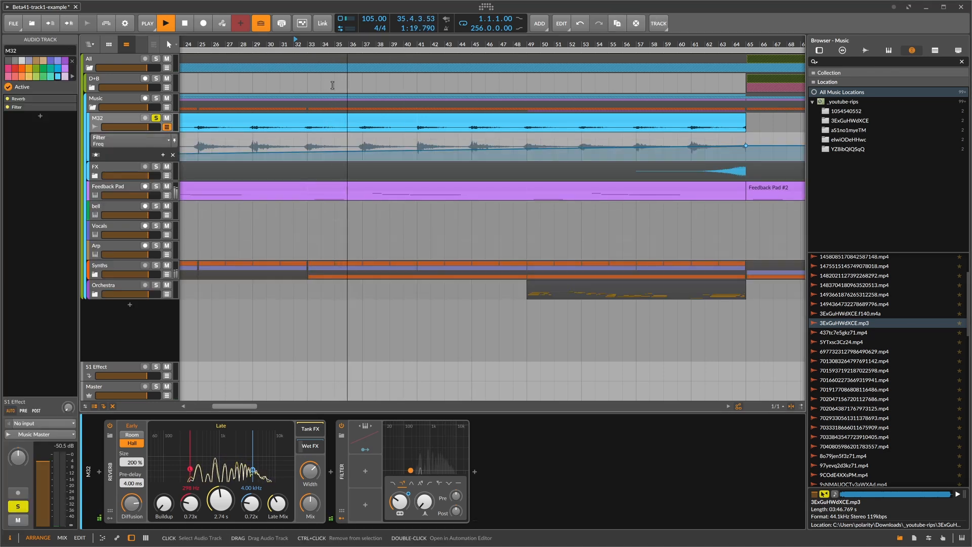
{"action": "left_click_drag", "start_coordinate": [335, 45], "coordinate": [335, 10]}
{"action": "left_click", "coordinate": [476, 46]}
{"action": "key", "text": "space"}
{"action": "key", "text": "space"}
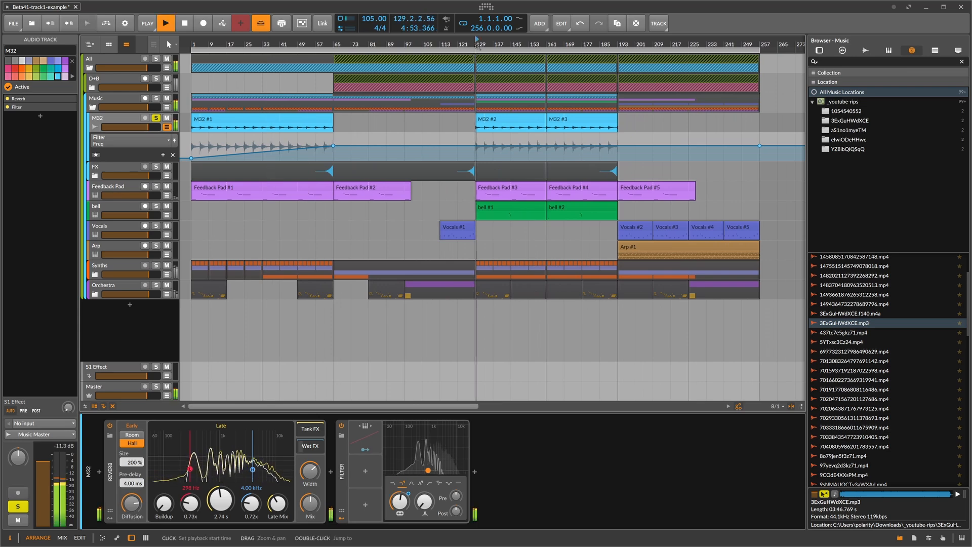
{"action": "key", "text": "space"}
Turn off the M32 track's solo and hide its automation lane.
{"action": "left_click", "coordinate": [156, 118]}
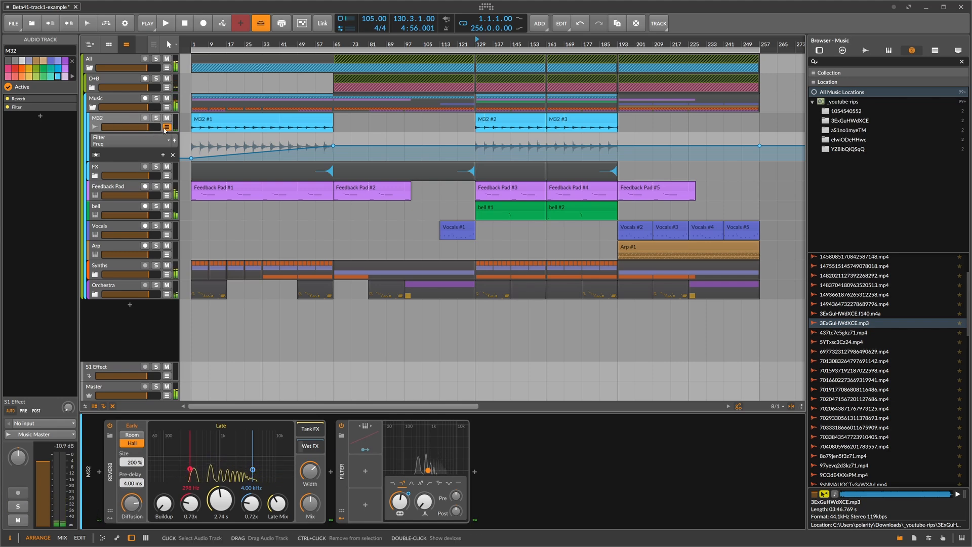
{"action": "left_click", "coordinate": [166, 128]}
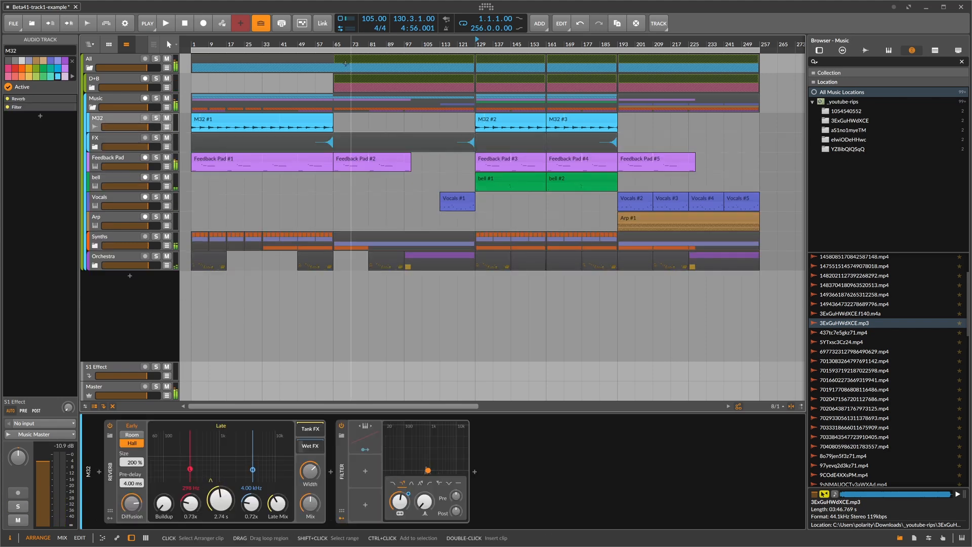
{"action": "scroll", "coordinate": [351, 70], "scroll_direction": "down", "scroll_amount": 3}
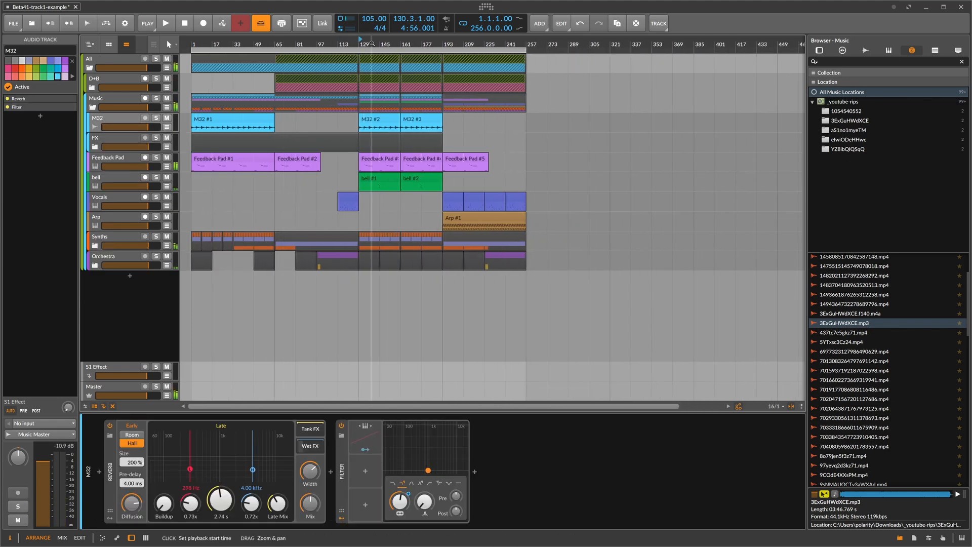
Collapse the Music group and expand the D+B group to show its Drums and Bass subgroups.
{"action": "left_click", "coordinate": [110, 178]}
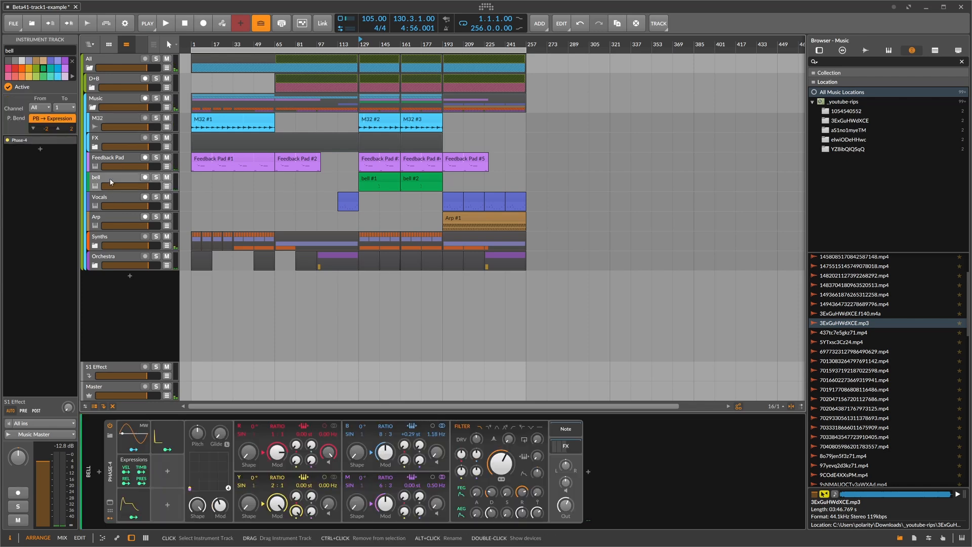
{"action": "left_click", "coordinate": [100, 120]}
{"action": "left_click", "coordinate": [93, 108]}
{"action": "left_click", "coordinate": [103, 80]}
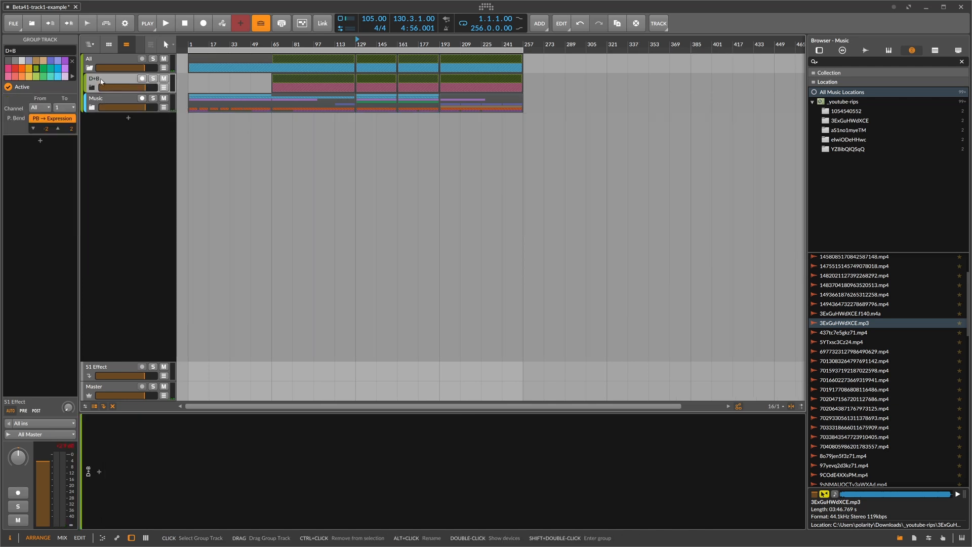
{"action": "left_click", "coordinate": [93, 87]}
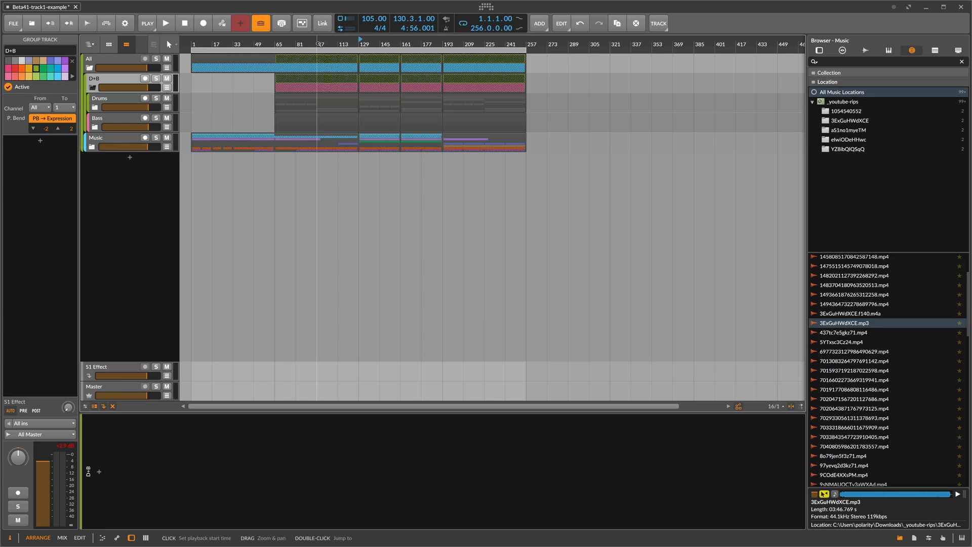
Set the playback start to bar 65 and solo the Drums group.
{"action": "left_click", "coordinate": [285, 44]}
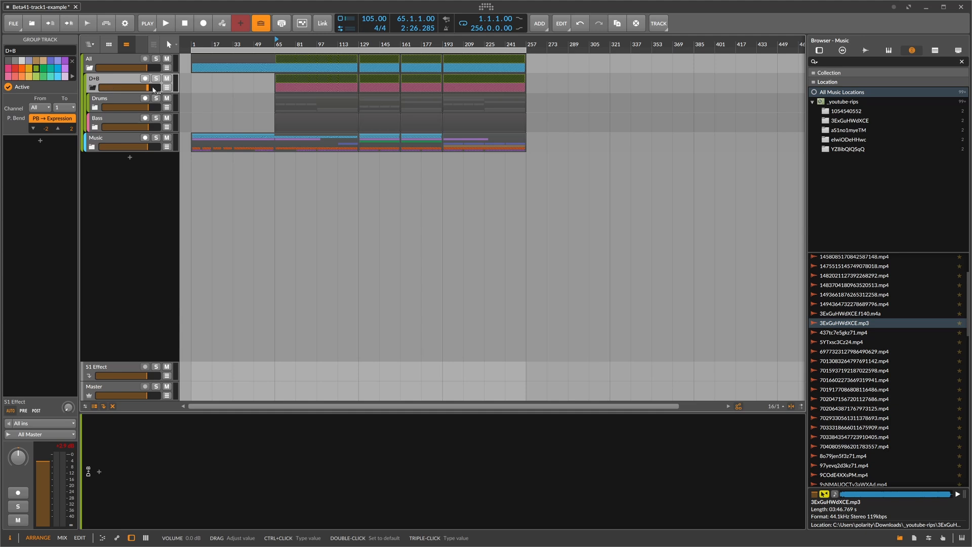
{"action": "left_click", "coordinate": [110, 107]}
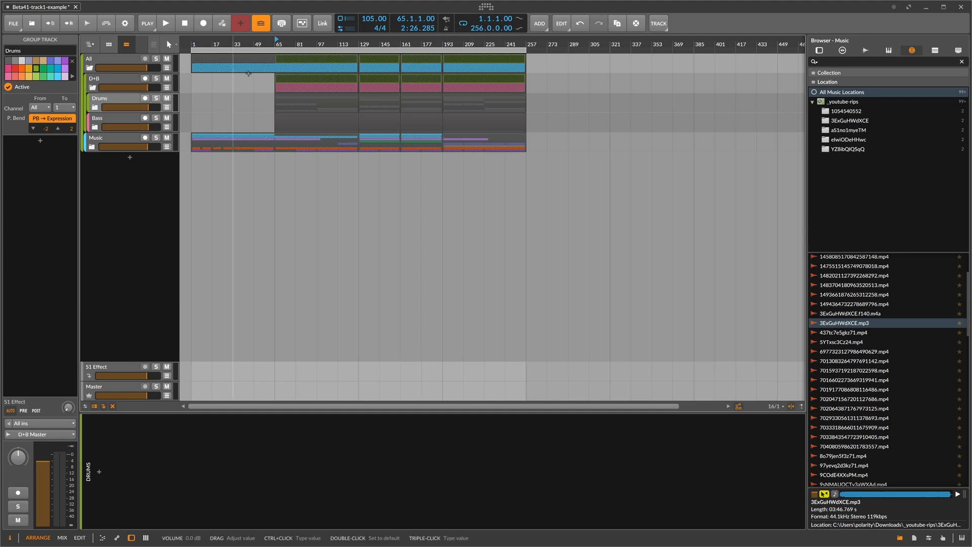
{"action": "left_click_drag", "start_coordinate": [281, 45], "coordinate": [320, 70]}
{"action": "left_click", "coordinate": [157, 99]}
{"action": "left_click", "coordinate": [112, 80]}
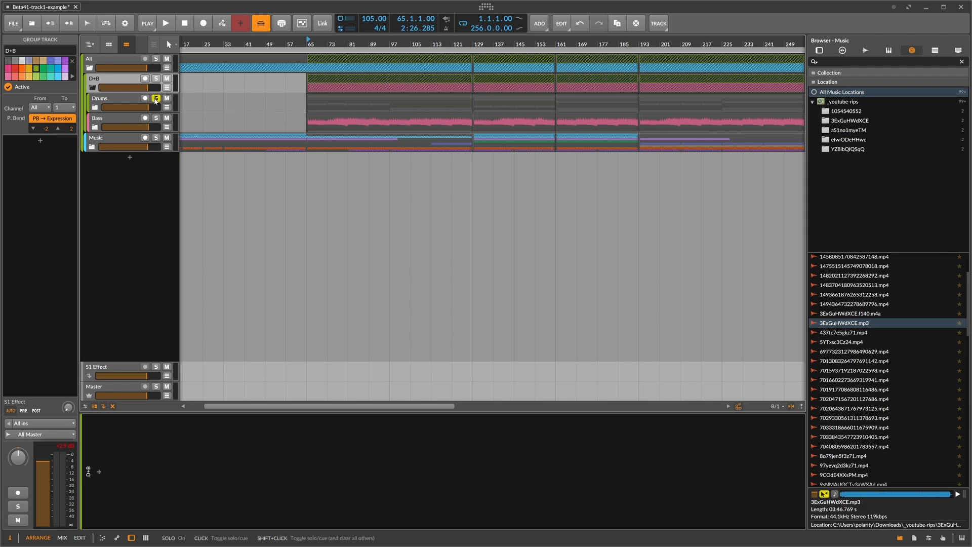
Expand the Bass and Drums groups to show their individual tracks.
{"action": "scroll", "coordinate": [307, 116], "scroll_direction": "down", "scroll_amount": 3}
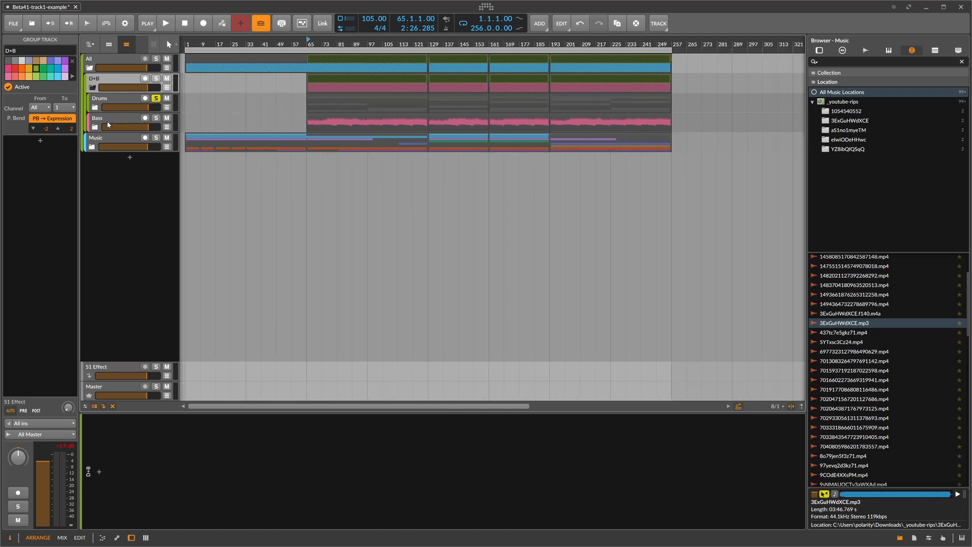
{"action": "left_click", "coordinate": [94, 127]}
{"action": "left_click", "coordinate": [95, 107]}
{"action": "left_click", "coordinate": [103, 100]}
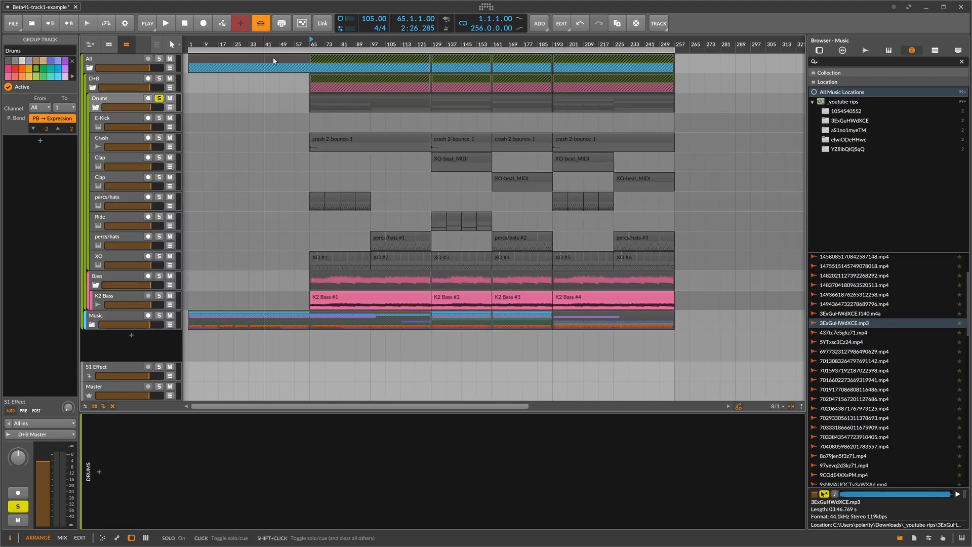
Play from bar 65 and solo the E-Kick track instead of the whole Drums group.
{"action": "key", "text": "space"}
{"action": "left_click", "coordinate": [153, 120]}
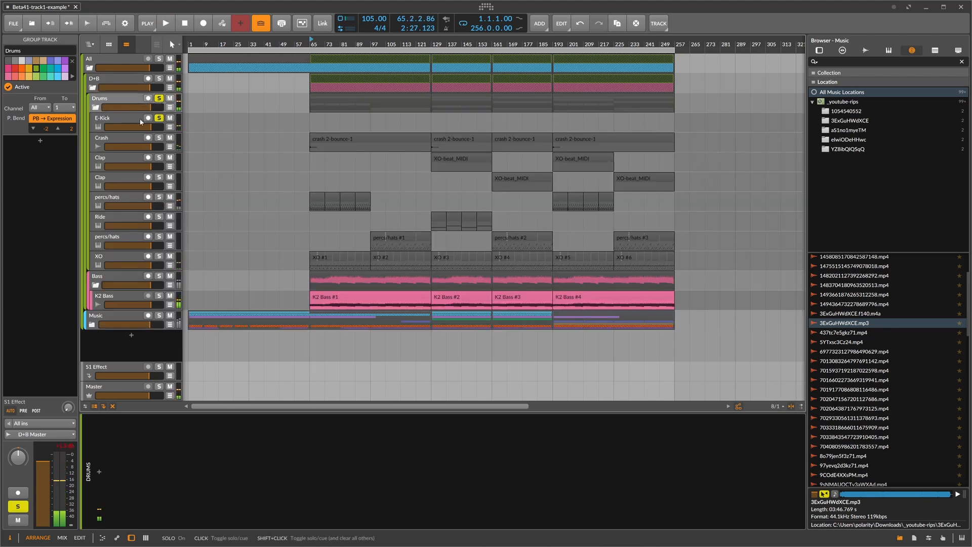
{"action": "left_click", "coordinate": [152, 122]}
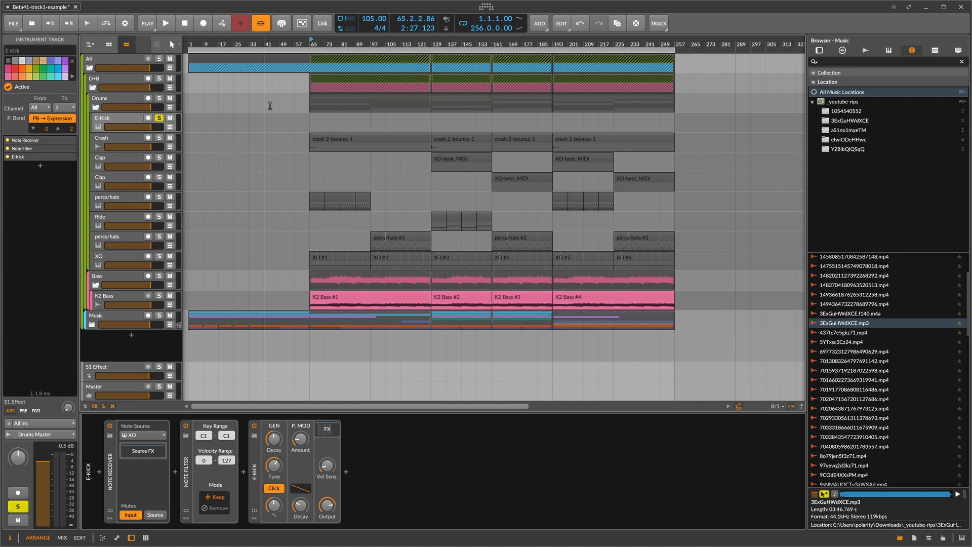
{"action": "key", "text": "space"}
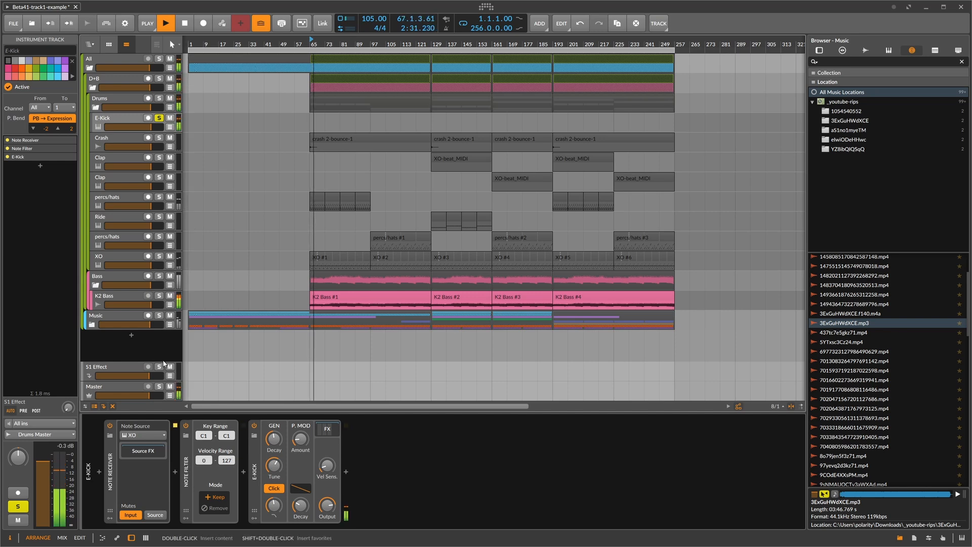
Check the E-Kick's Note Receiver source, stop playback and move the XO track directly below the E-Kick track in the Drums group.
{"action": "left_click", "coordinate": [141, 435]}
{"action": "left_click", "coordinate": [141, 435]}
{"action": "key", "text": "space"}
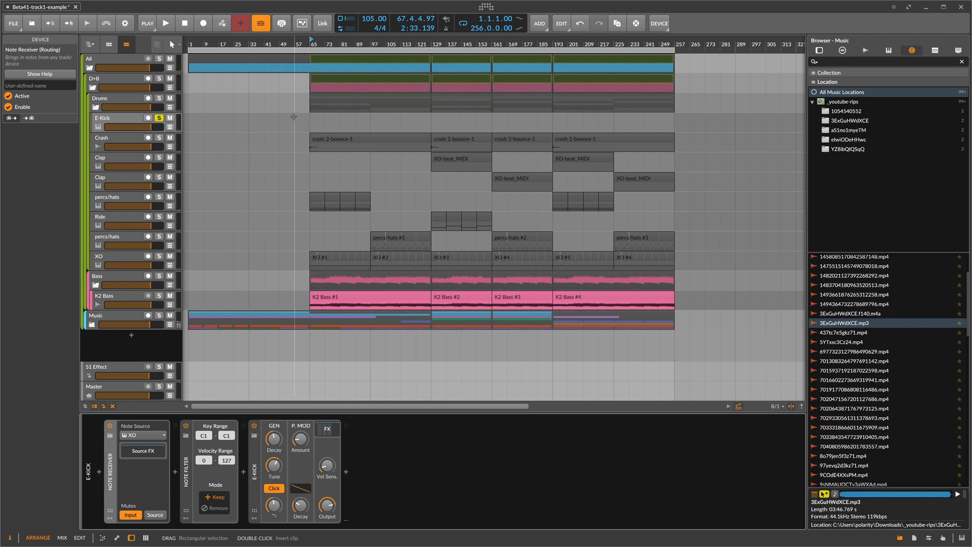
{"action": "left_click", "coordinate": [129, 120]}
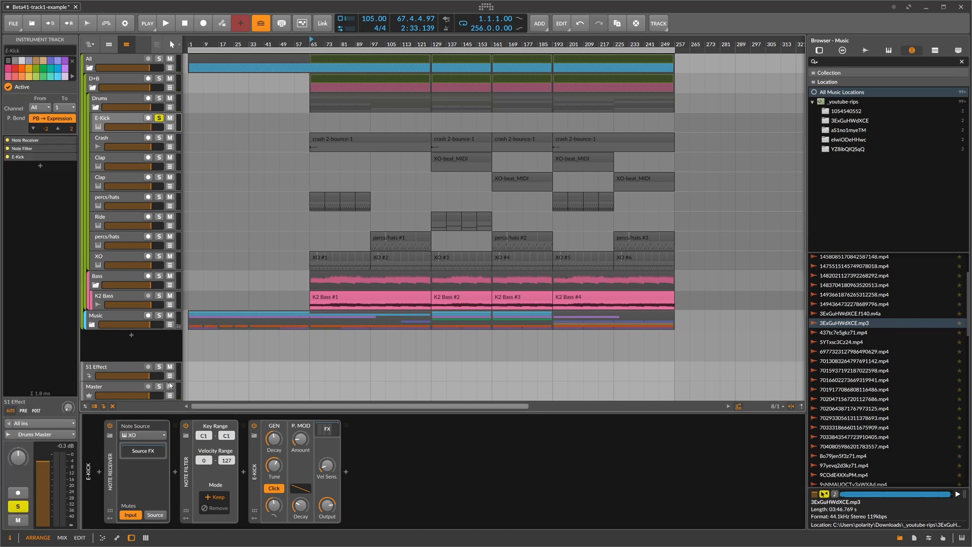
{"action": "left_click_drag", "start_coordinate": [111, 258], "coordinate": [138, 138]}
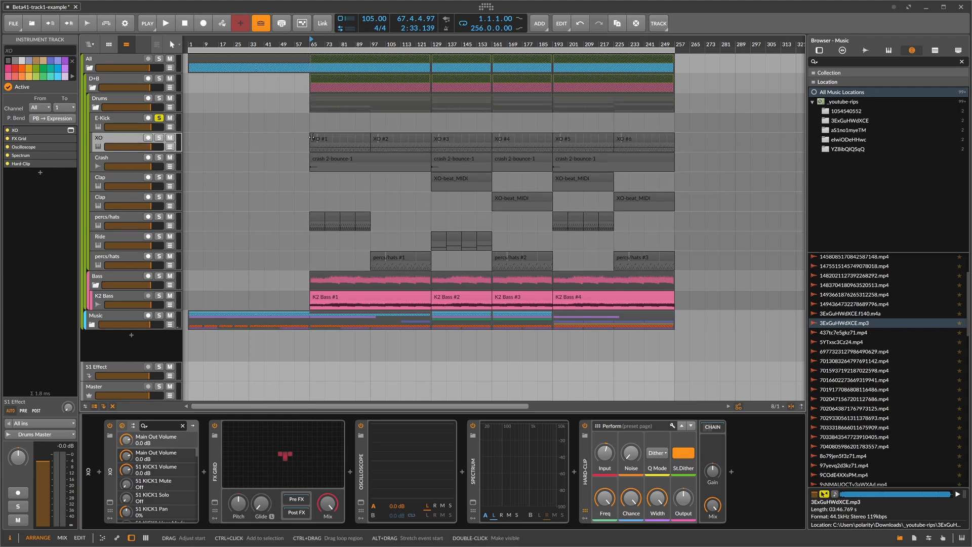
Show the notes of the XO #1 clip in the note editor.
{"action": "key", "text": "e"}
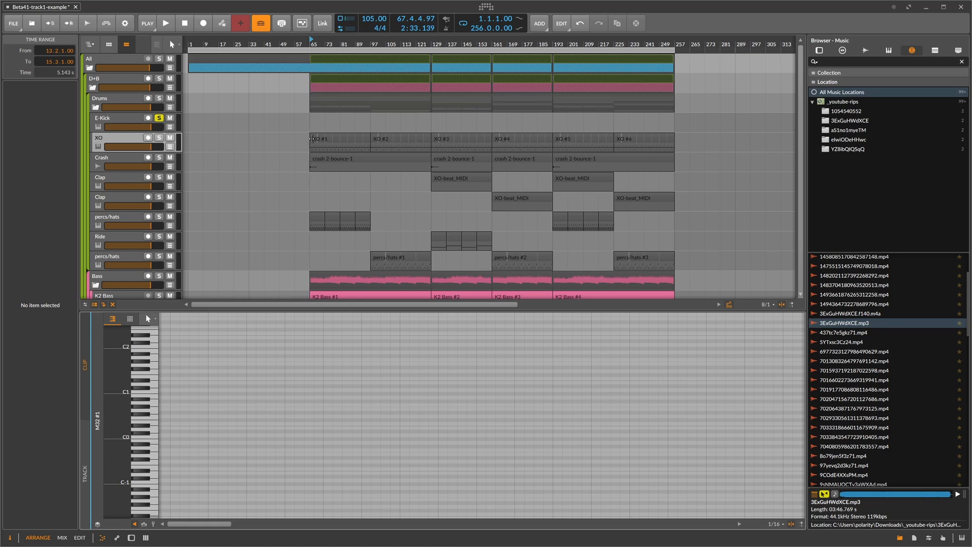
{"action": "left_click", "coordinate": [319, 139]}
{"action": "scroll", "coordinate": [258, 408], "scroll_direction": "down", "scroll_amount": 4}
{"action": "scroll", "coordinate": [253, 399], "scroll_direction": "up", "scroll_amount": 2}
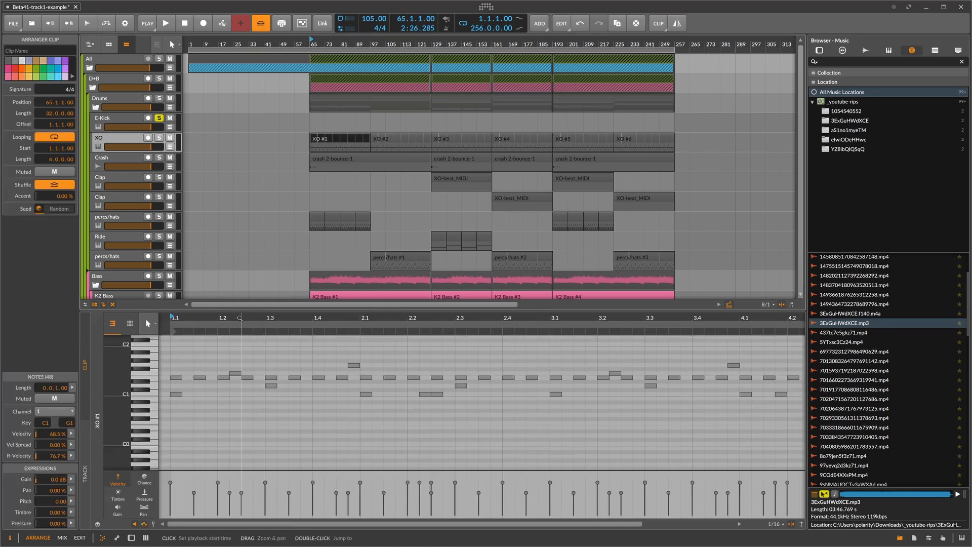
Open the XO plugin window from the XO track, point out the Kick 1 slot and close the window.
{"action": "double_click", "coordinate": [129, 141]}
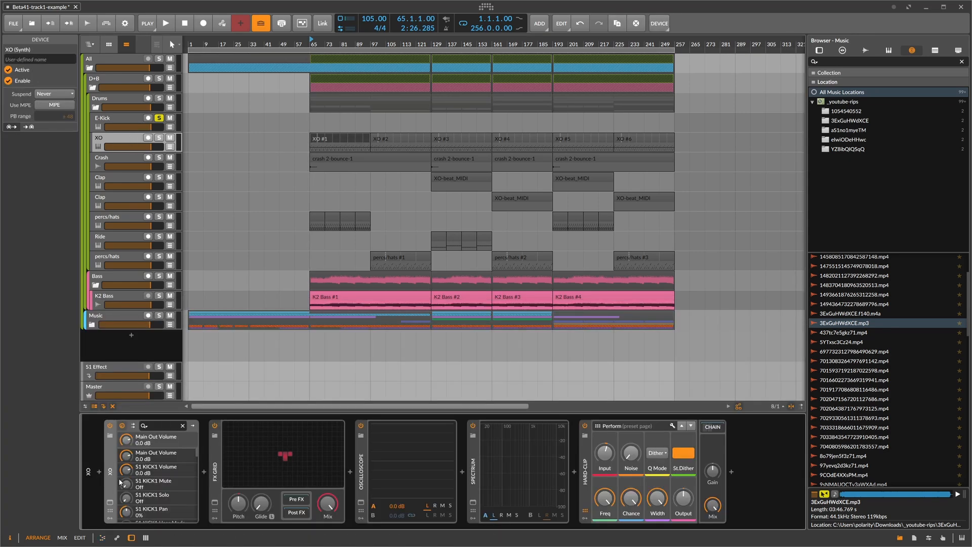
{"action": "left_click", "coordinate": [110, 502]}
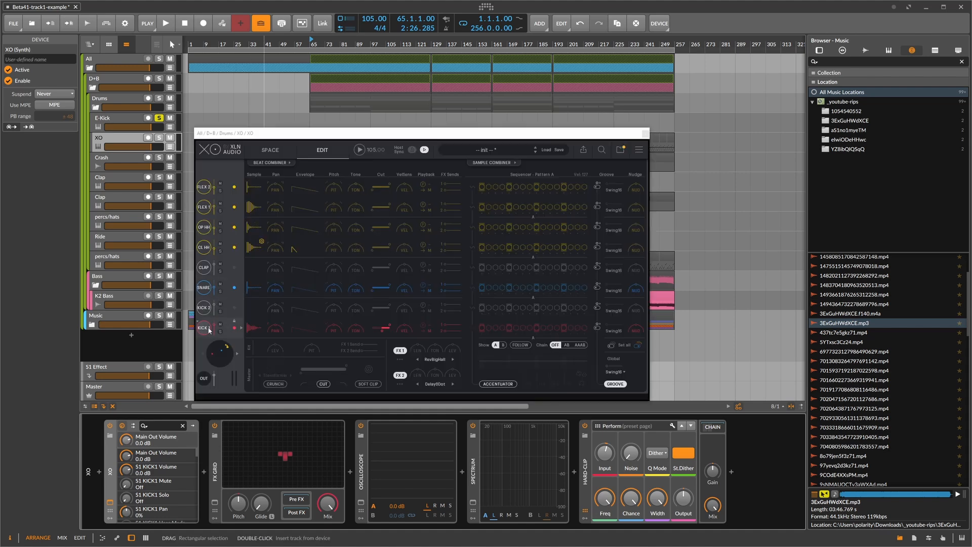
{"action": "left_click", "coordinate": [208, 331]}
{"action": "left_click", "coordinate": [645, 134]}
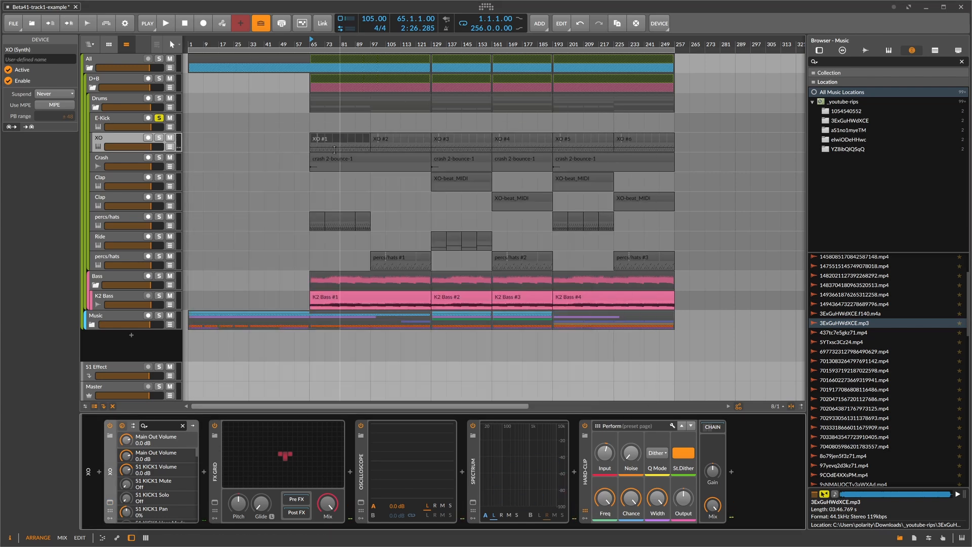
Examine the C1 kick notes in the XO #1 clip and return to the E-Kick track's devices.
{"action": "double_click", "coordinate": [315, 134]}
{"action": "left_click", "coordinate": [291, 254]}
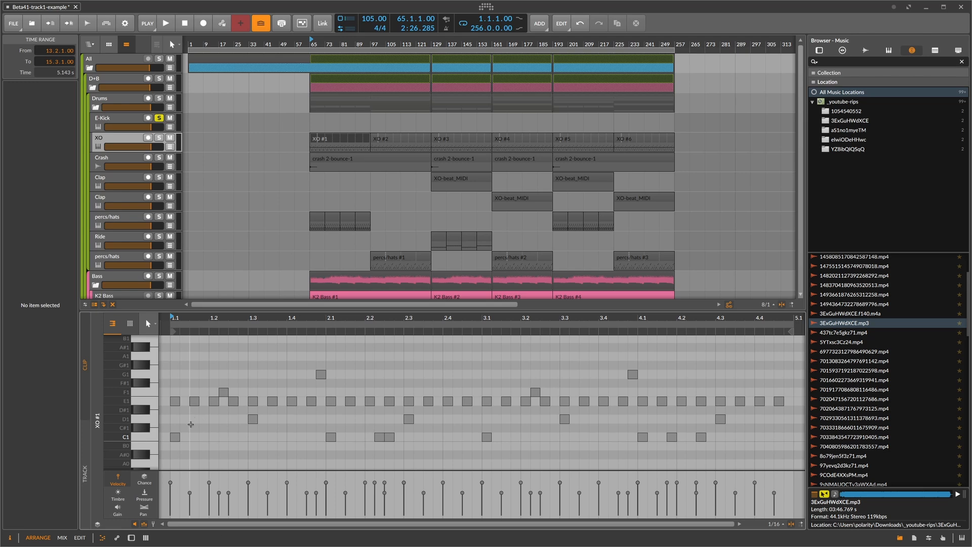
{"action": "left_click", "coordinate": [174, 436]}
{"action": "double_click", "coordinate": [126, 122]}
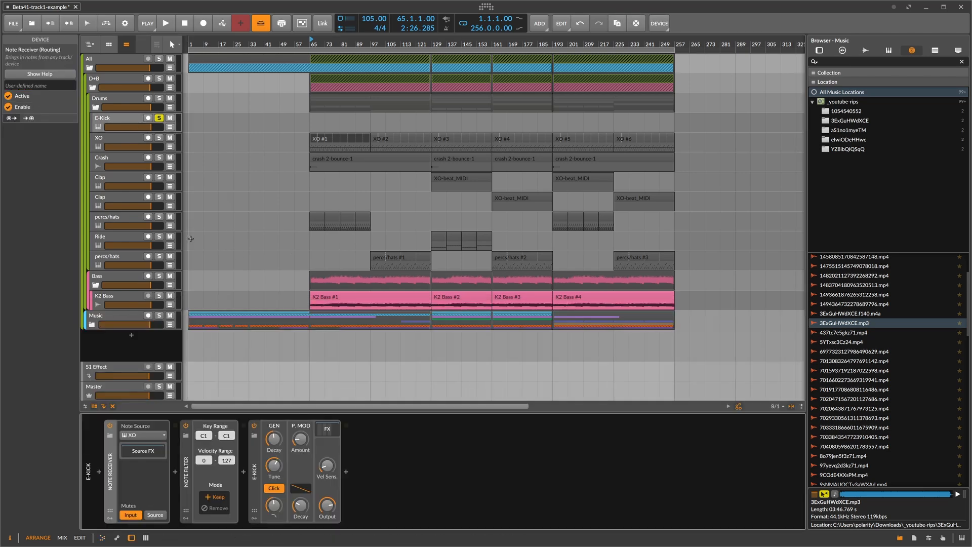
Start playback from bar 65 and show the FX chain nested inside the E-Kick device.
{"action": "left_click", "coordinate": [119, 136]}
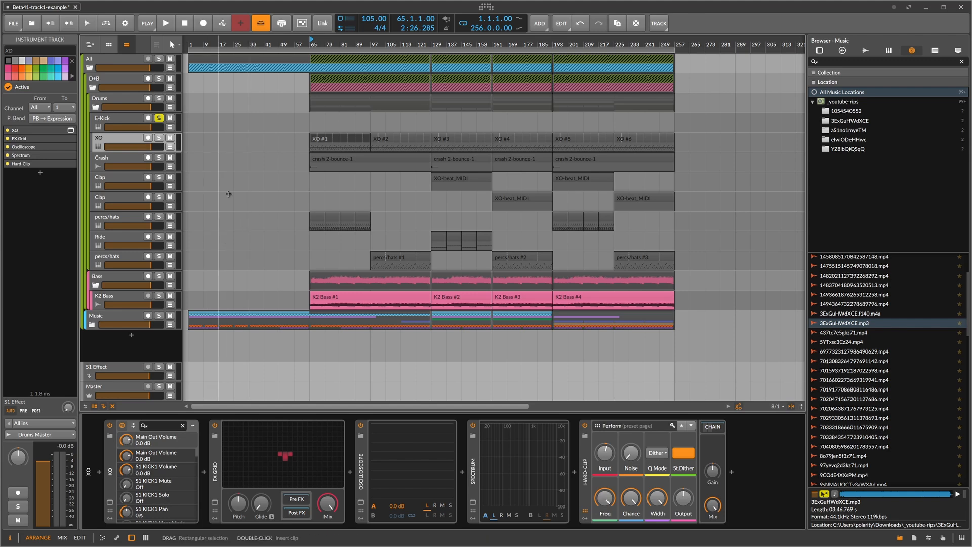
{"action": "key", "text": "space"}
{"action": "left_click", "coordinate": [123, 120]}
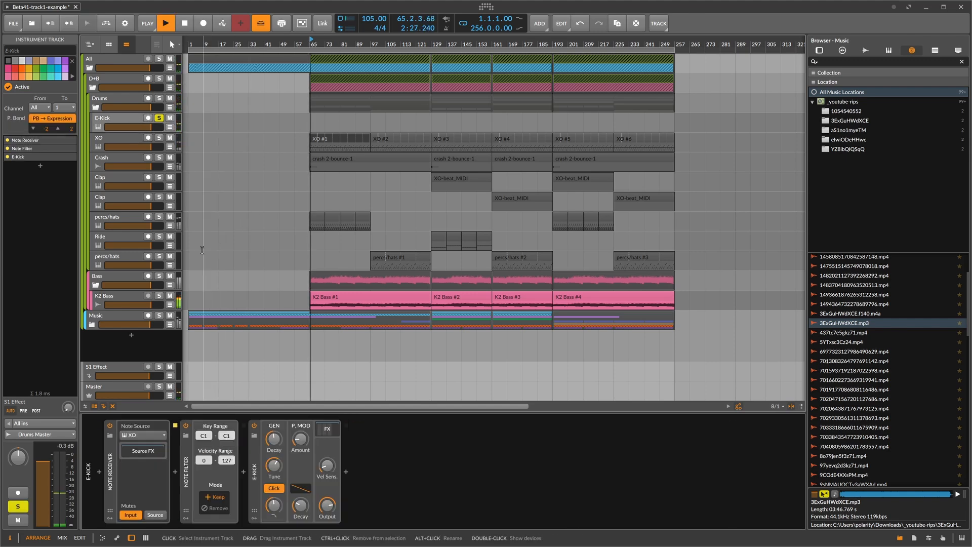
{"action": "left_click", "coordinate": [324, 433]}
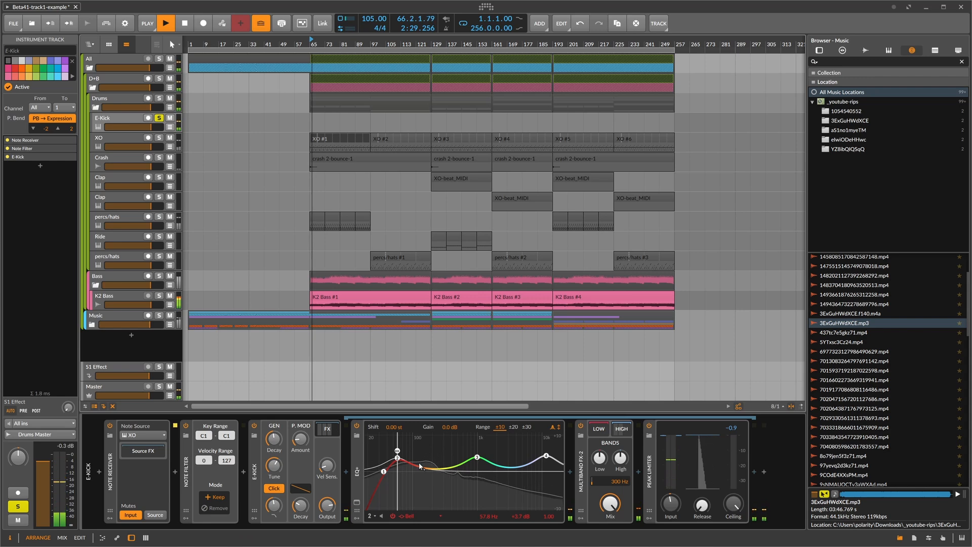
{"action": "left_click", "coordinate": [328, 506]}
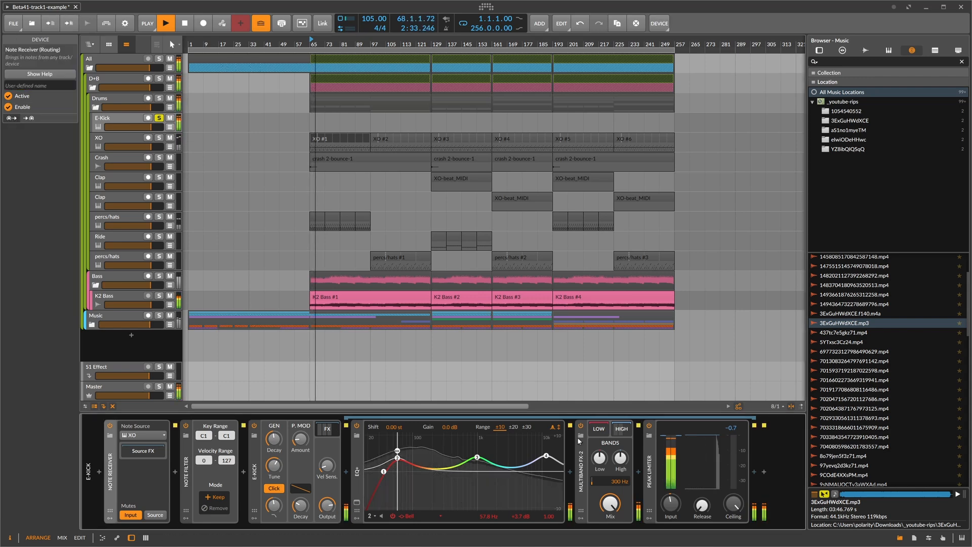
Inspect the High and Low bands of Multiband FX-2, adjust the Peak Limiter's input gain to -0.0 dB and stop playback.
{"action": "left_click", "coordinate": [594, 442]}
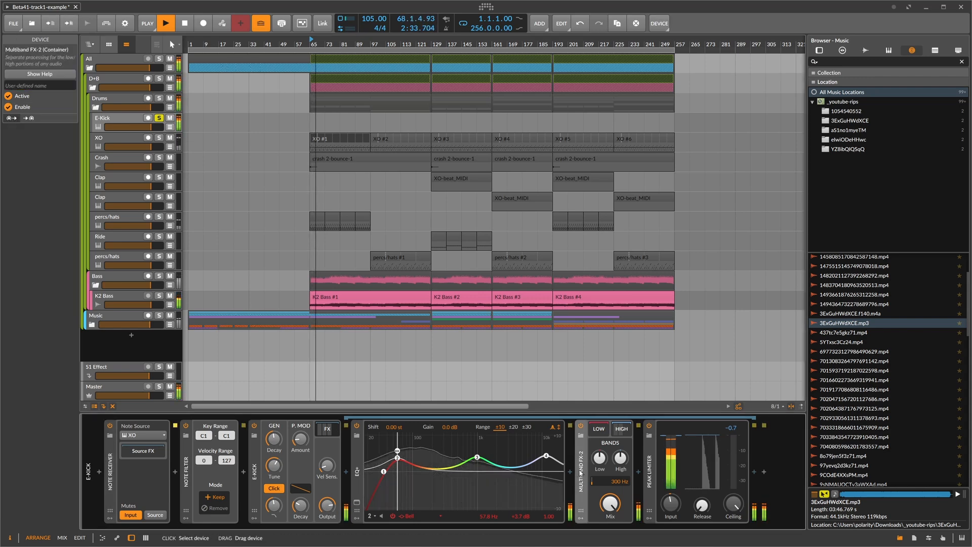
{"action": "left_click", "coordinate": [621, 429]}
{"action": "left_click_drag", "start_coordinate": [536, 528], "coordinate": [591, 528]}
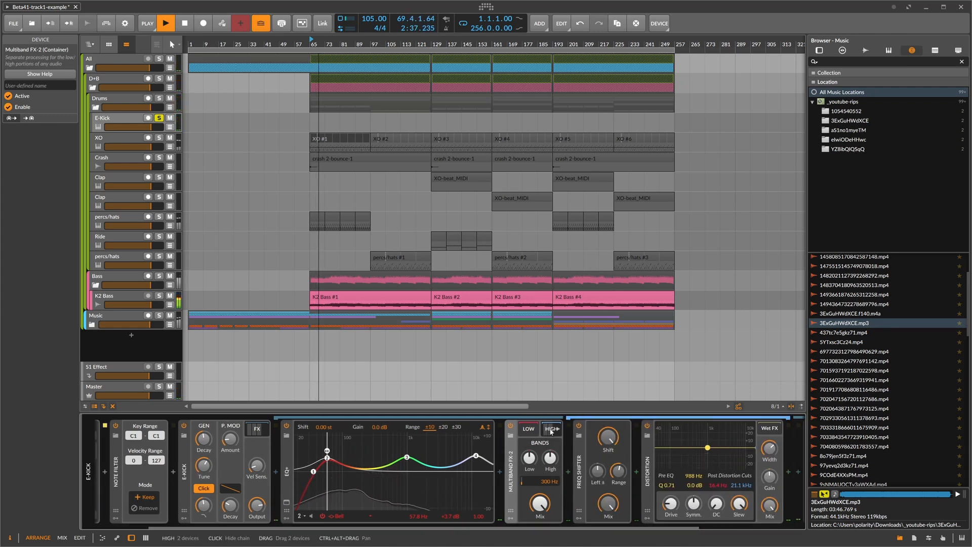
{"action": "left_click", "coordinate": [528, 429]}
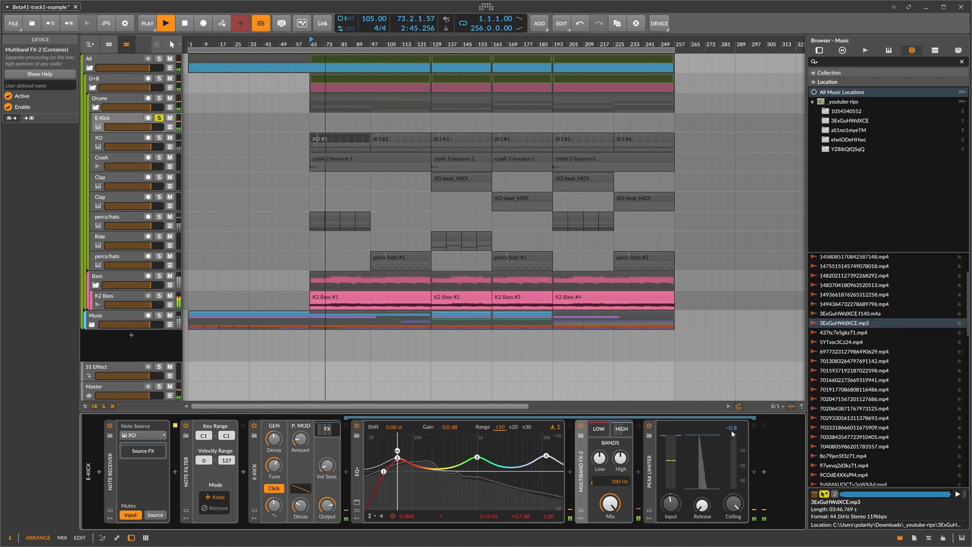
{"action": "mouse_move", "coordinate": [671, 503]}
{"action": "left_mouse_down"}
{"action": "mouse_move", "coordinate": [670, 482]}
{"action": "mouse_move", "coordinate": [671, 505]}
{"action": "left_mouse_up"}
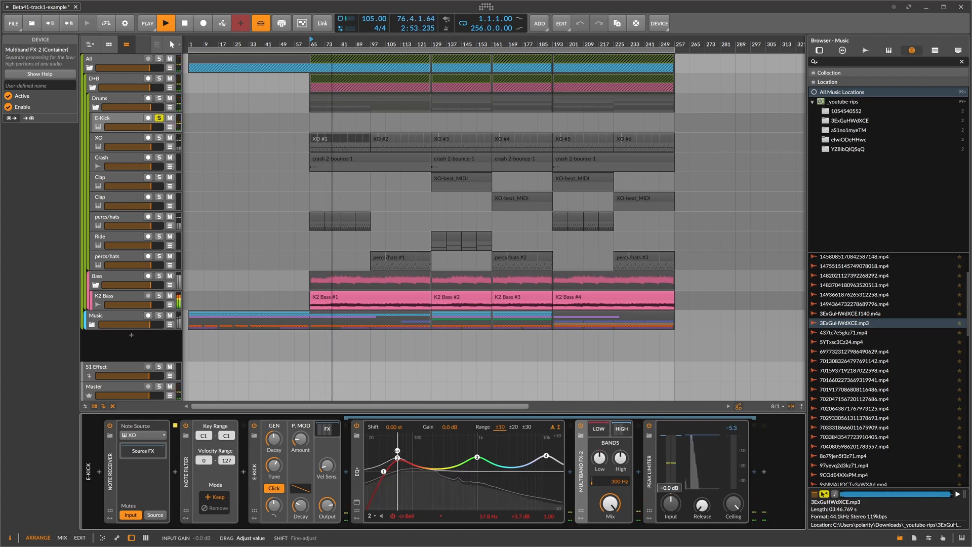
{"action": "key", "text": "space"}
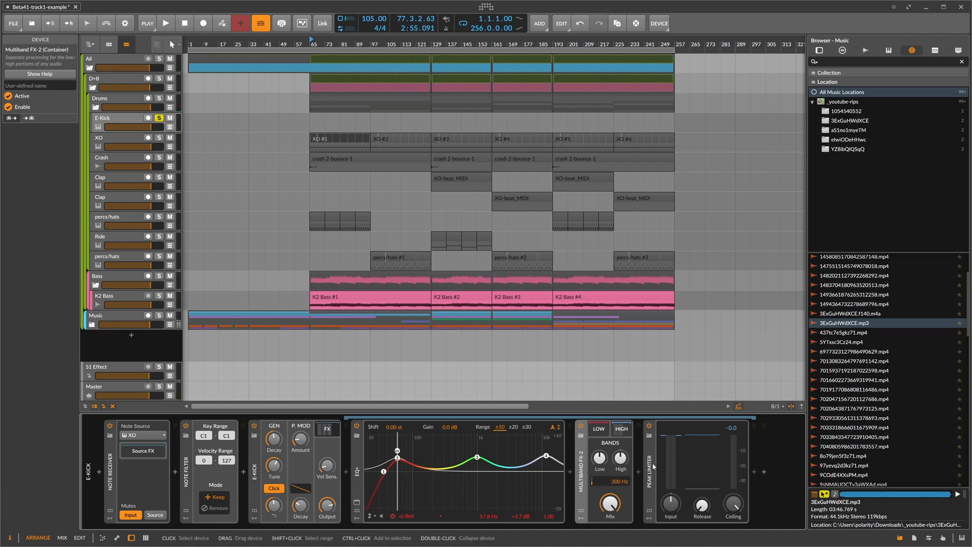
Insert the Hard-Clip preset between Multiband FX-2 and the Peak Limiter in the E-Kick's FX chain.
{"action": "left_click", "coordinate": [639, 470]}
{"action": "type", "text": "hard"}
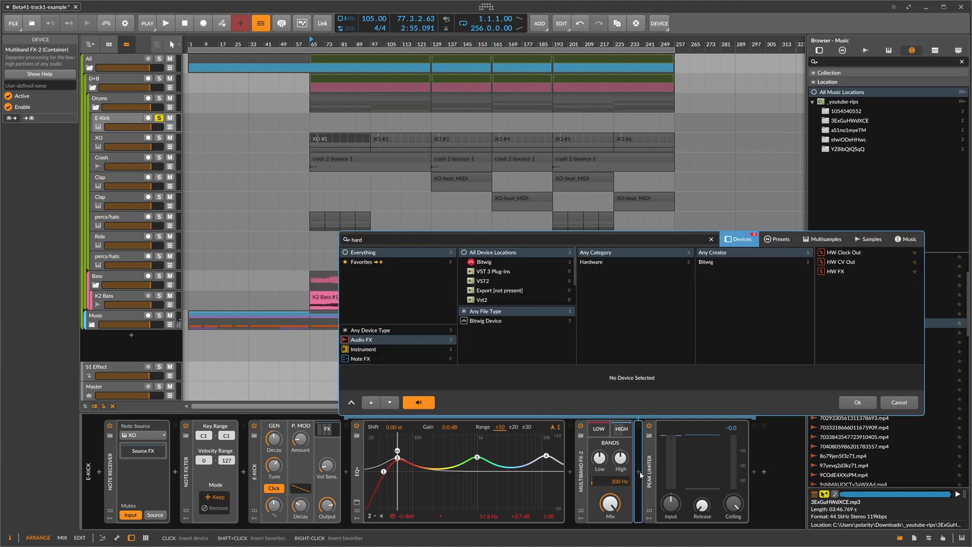
{"action": "left_click", "coordinate": [781, 240]}
{"action": "double_click", "coordinate": [777, 262]}
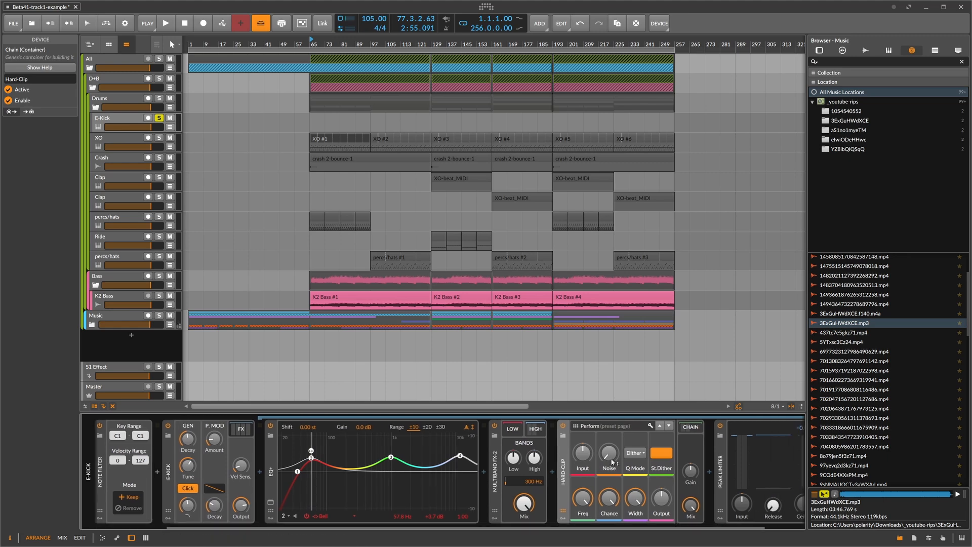
Try the Hard-Clip with its input gain raised to +12.1 dB during playback and remove it from the chain.
{"action": "key", "text": "space"}
{"action": "left_click_drag", "start_coordinate": [583, 453], "coordinate": [582, 431]}
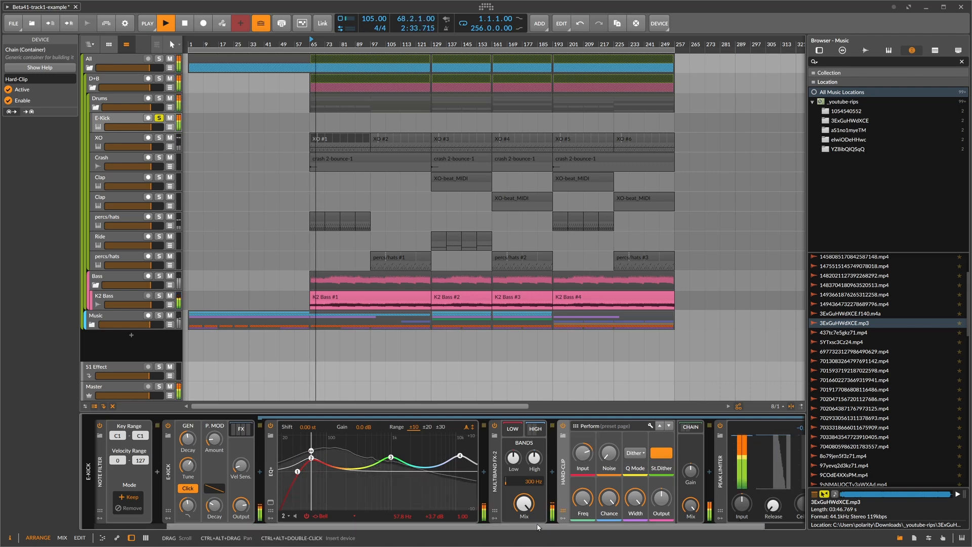
{"action": "left_click_drag", "start_coordinate": [534, 527], "coordinate": [568, 526]}
{"action": "key", "text": "space"}
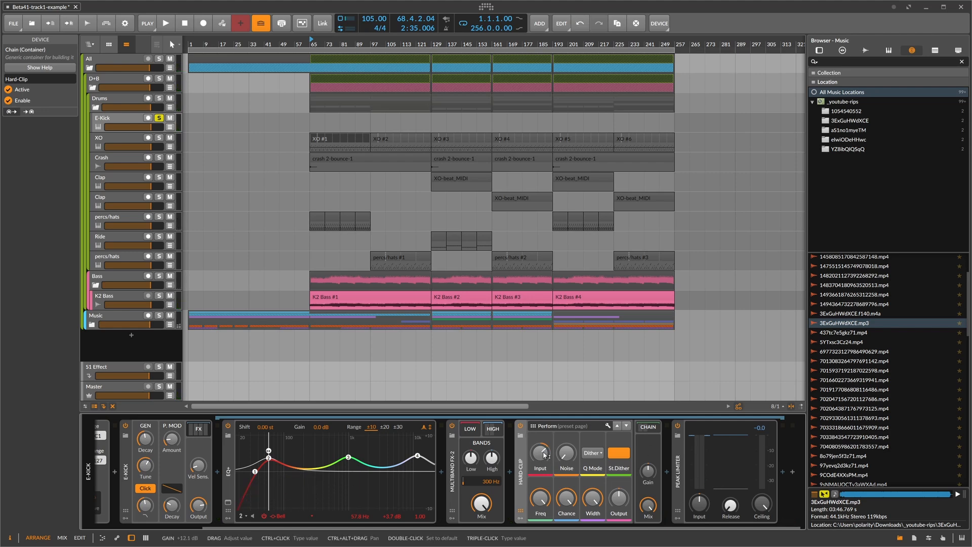
{"action": "left_click_drag", "start_coordinate": [544, 455], "coordinate": [544, 454]}
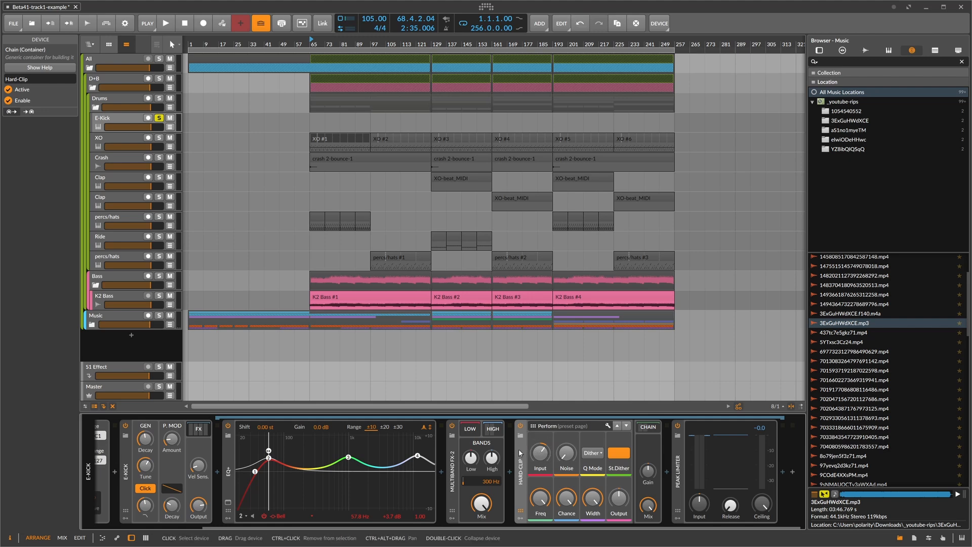
{"action": "key", "text": "Delete"}
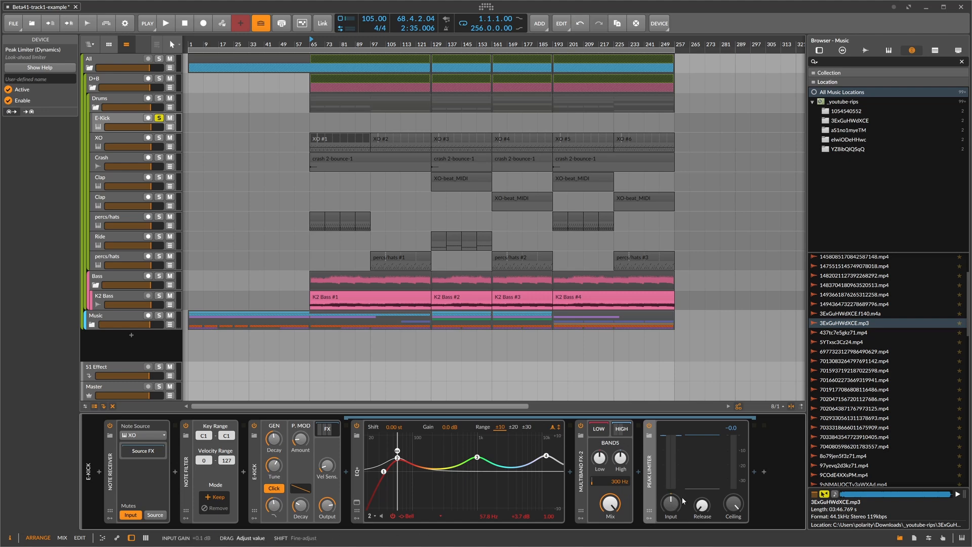
Play the E-Kick from bar 65 and check its peak level on the track meter against the Peak Limiter's ceiling.
{"action": "key", "text": "space"}
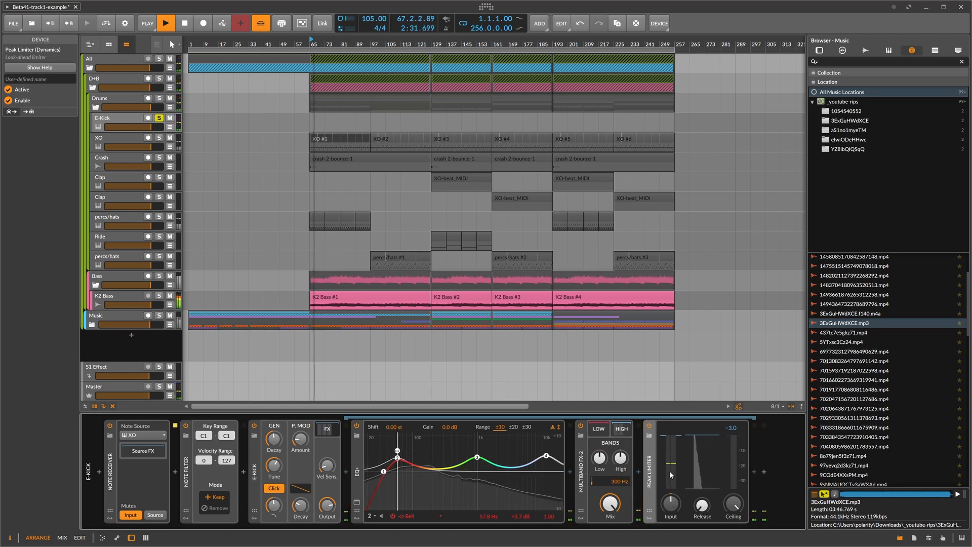
{"action": "key", "text": "space"}
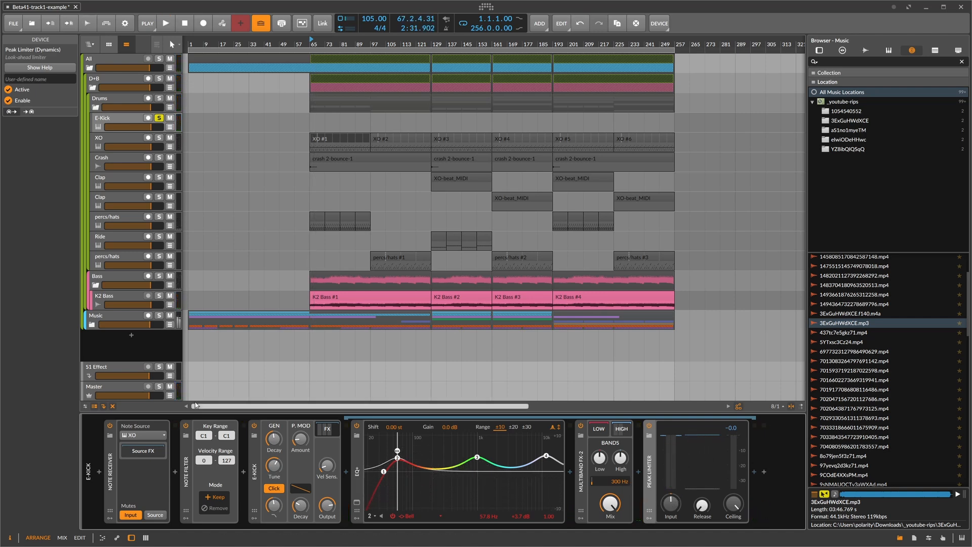
{"action": "left_click", "coordinate": [127, 117]}
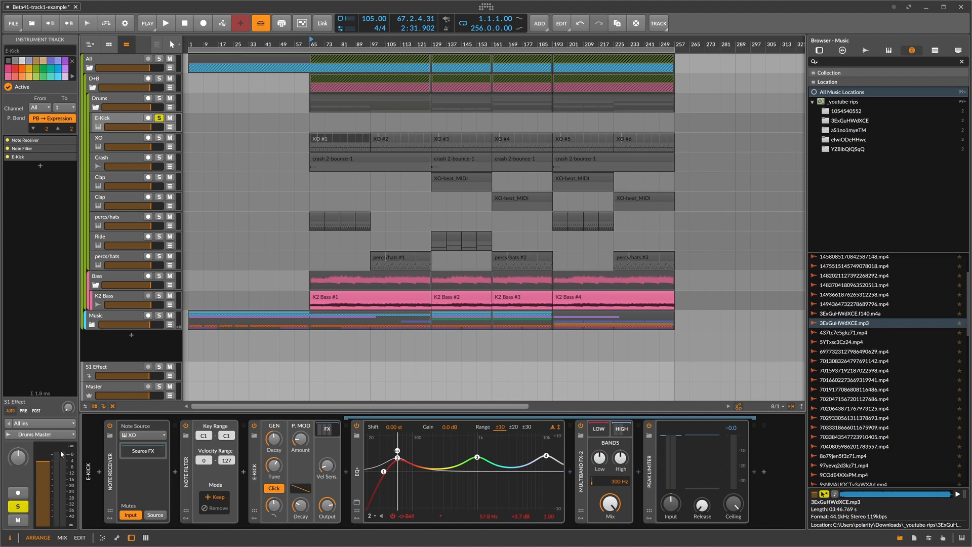
{"action": "key", "text": "space"}
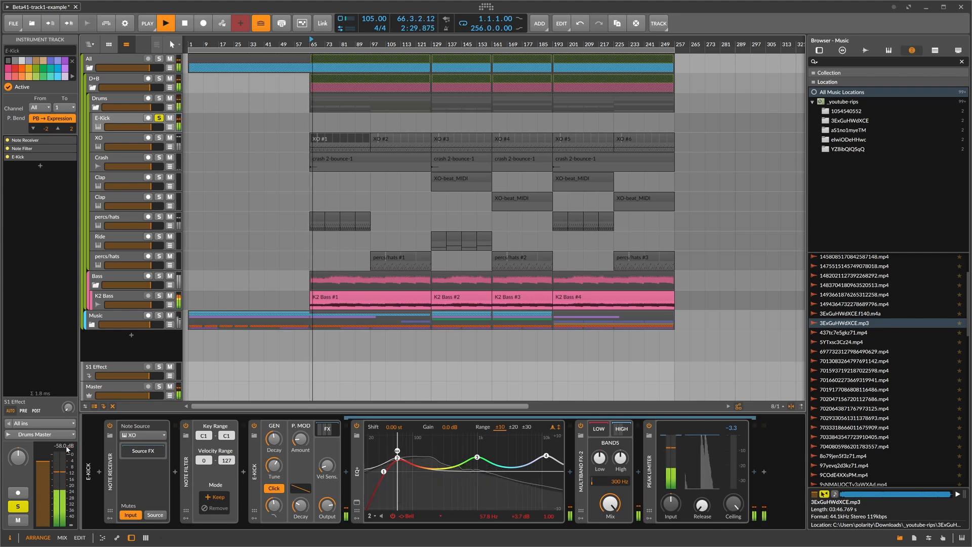
{"action": "left_click_drag", "start_coordinate": [733, 503], "coordinate": [733, 505]}
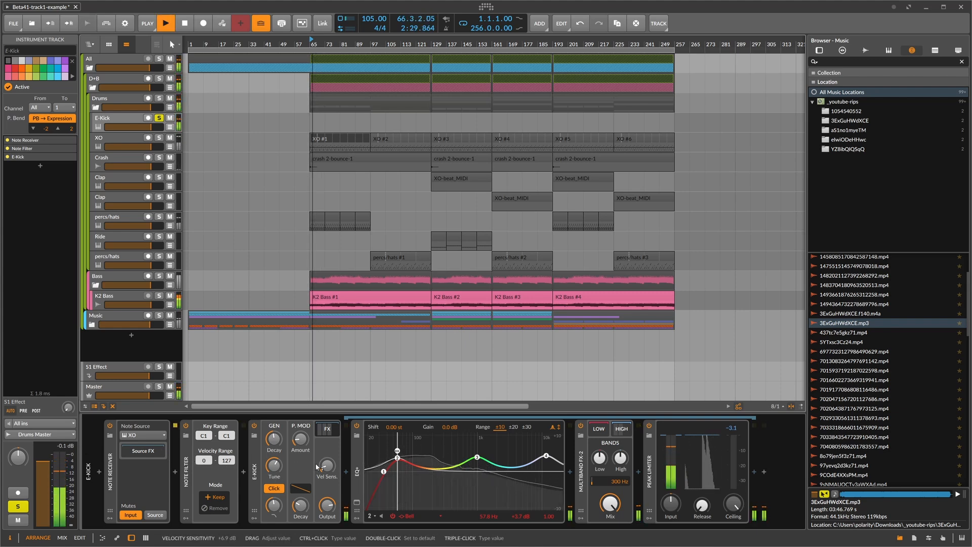
{"action": "key", "text": "space"}
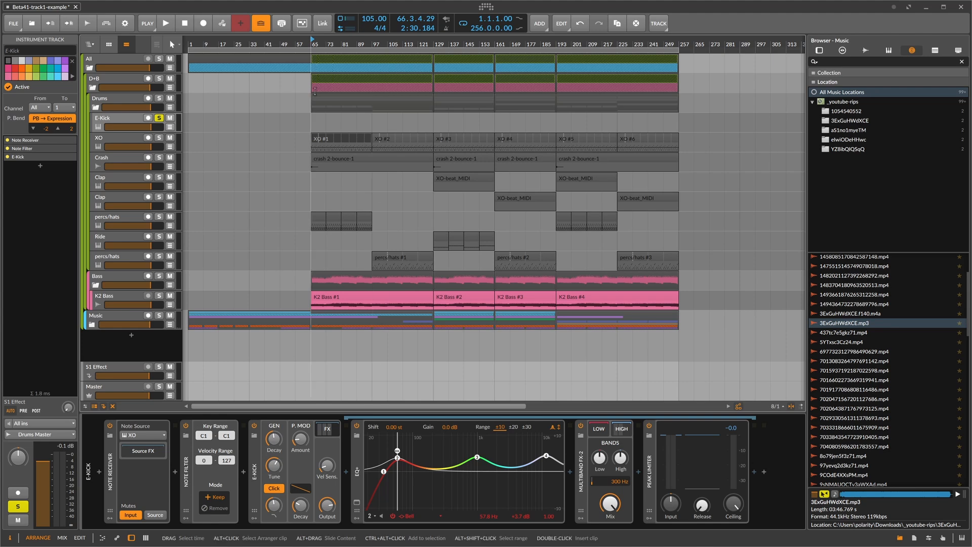
Set the high bell of the E-Kick's EQ to 9.65 kHz and +5.0 dB and audition the kick from bar 65.
{"action": "left_click_drag", "start_coordinate": [311, 44], "coordinate": [313, 48]}
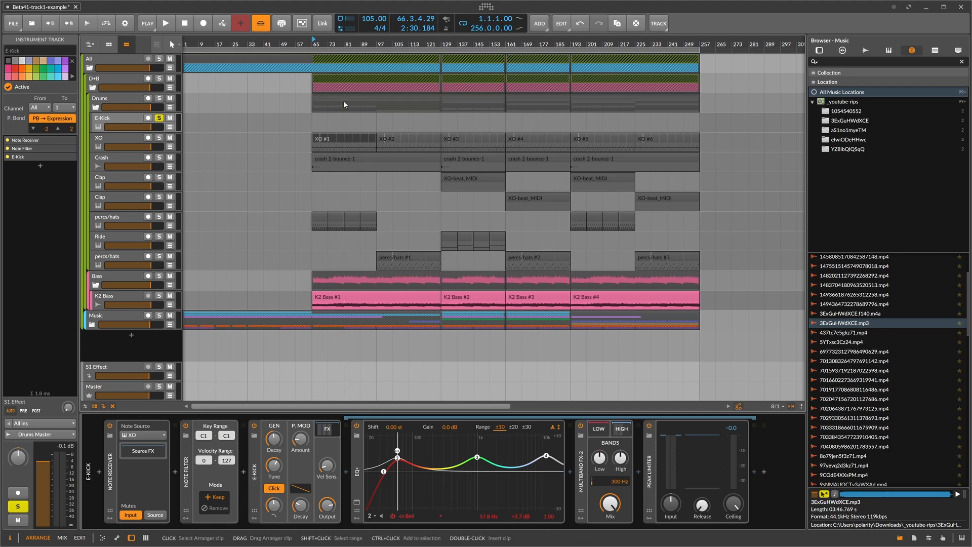
{"action": "key", "text": "space"}
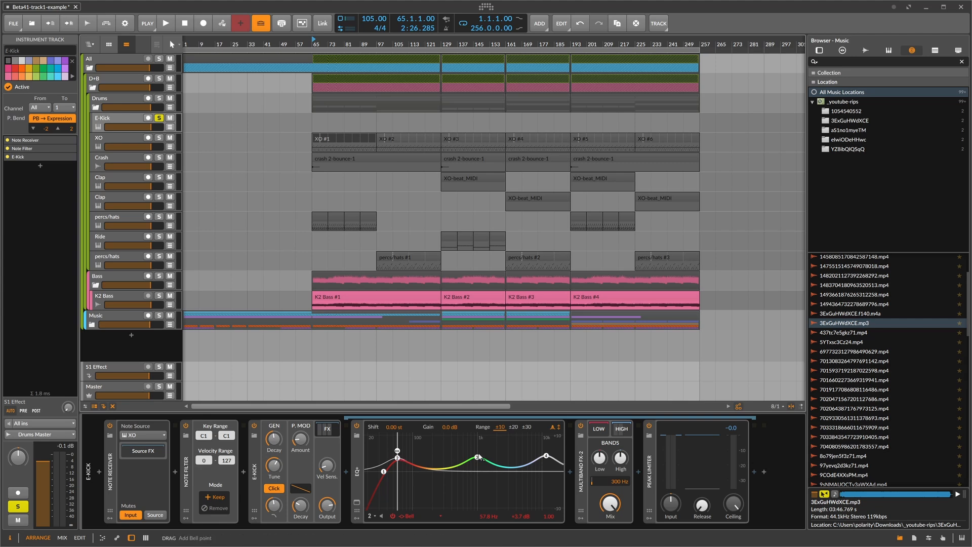
{"action": "left_click_drag", "start_coordinate": [547, 457], "coordinate": [544, 455]}
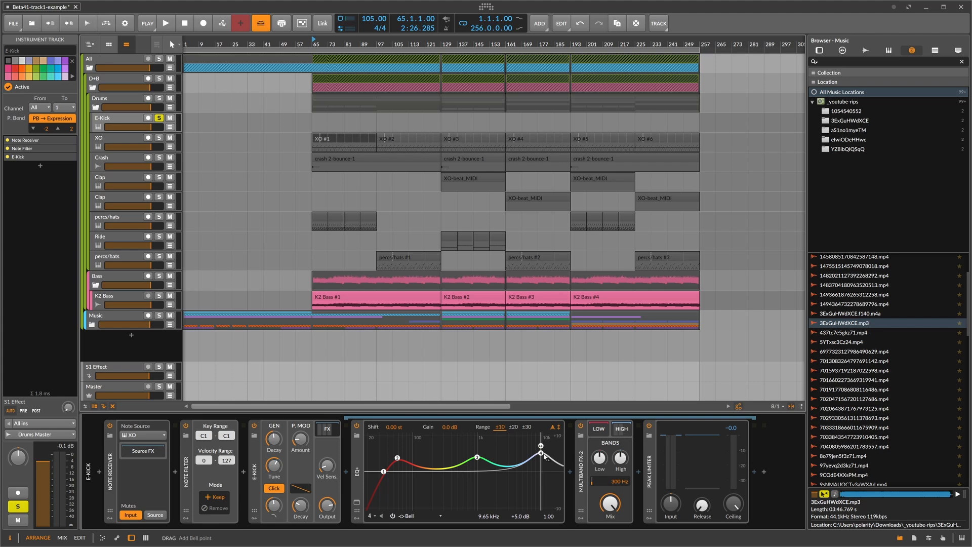
{"action": "key", "text": "space"}
{"action": "left_click_drag", "start_coordinate": [274, 505], "coordinate": [273, 505]}
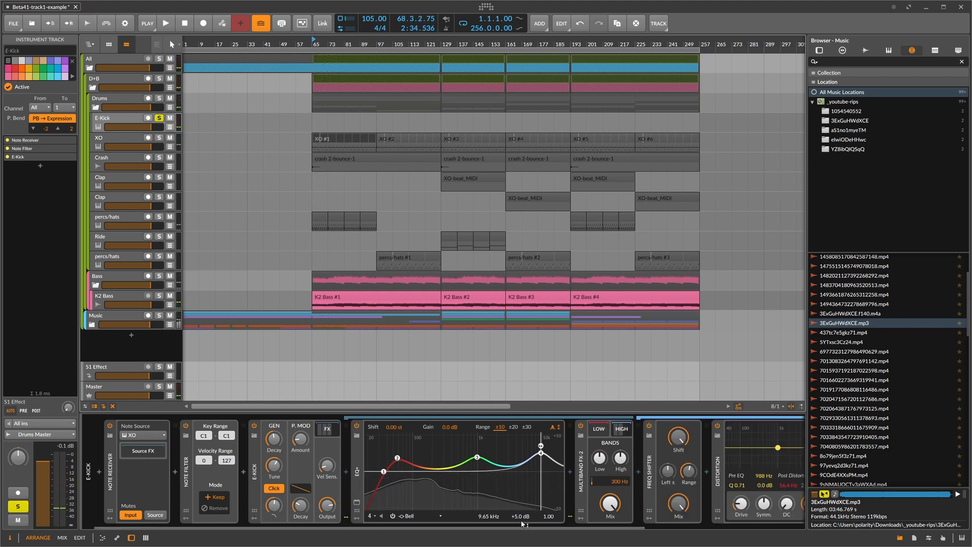
Examine the Freq Shifter and Distortion in Multiband FX-2's High band during playback, and collapse the E-Kick's FX chain.
{"action": "scroll", "coordinate": [523, 523], "scroll_direction": "down", "scroll_amount": 3}
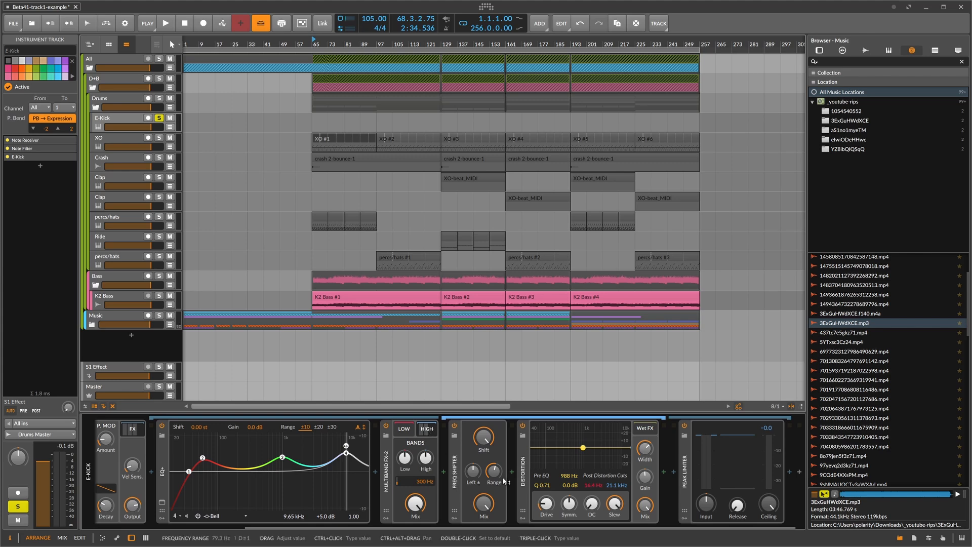
{"action": "mouse_move", "coordinate": [546, 504]}
{"action": "left_mouse_down"}
{"action": "mouse_move", "coordinate": [546, 495]}
{"action": "mouse_move", "coordinate": [546, 505]}
{"action": "left_mouse_up"}
{"action": "key", "text": "space"}
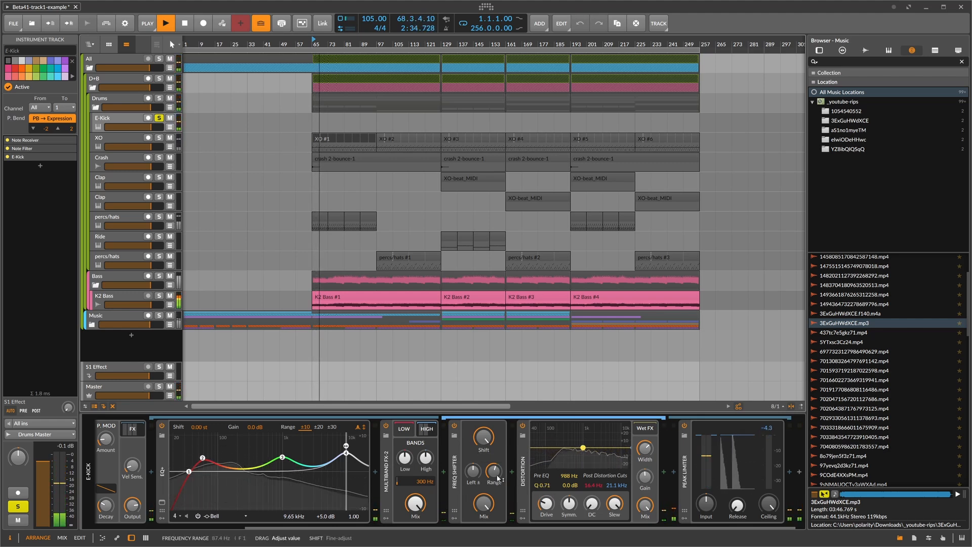
{"action": "key", "text": "space"}
{"action": "scroll", "coordinate": [345, 430], "scroll_direction": "up", "scroll_amount": 3}
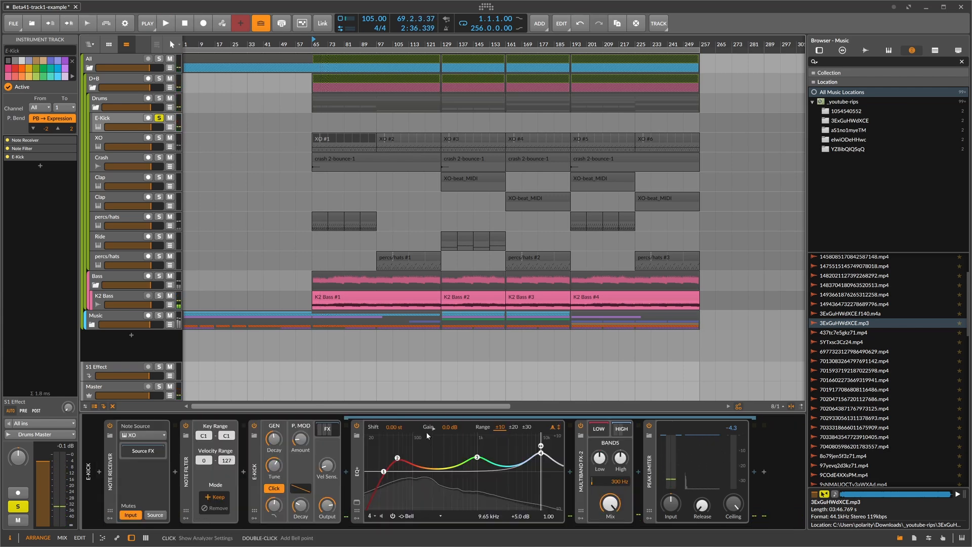
{"action": "left_click", "coordinate": [327, 429]}
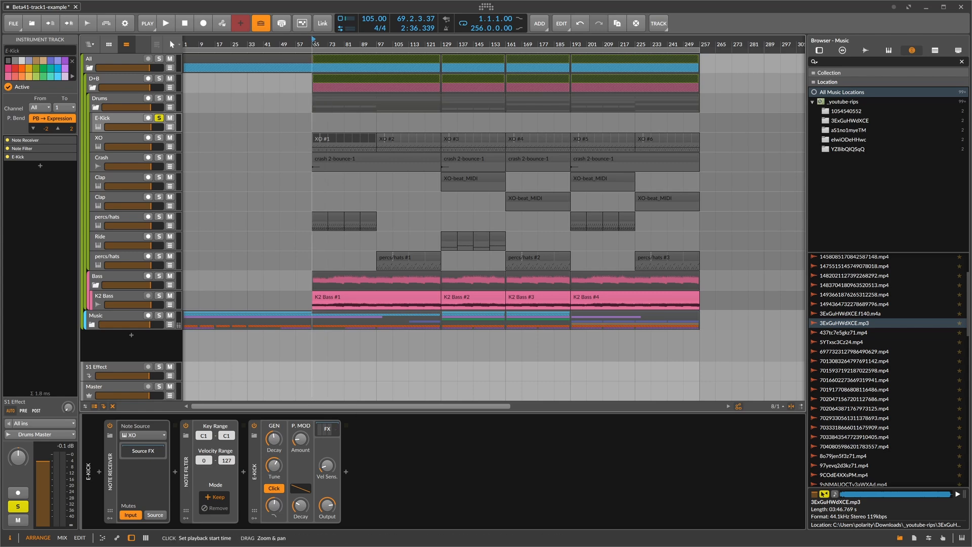
Solo the XO track alongside the E-Kick and start playback from bar 65.
{"action": "left_click", "coordinate": [130, 140]}
{"action": "left_click", "coordinate": [159, 139]}
{"action": "left_click_drag", "start_coordinate": [315, 44], "coordinate": [315, 53]}
{"action": "key", "text": "space"}
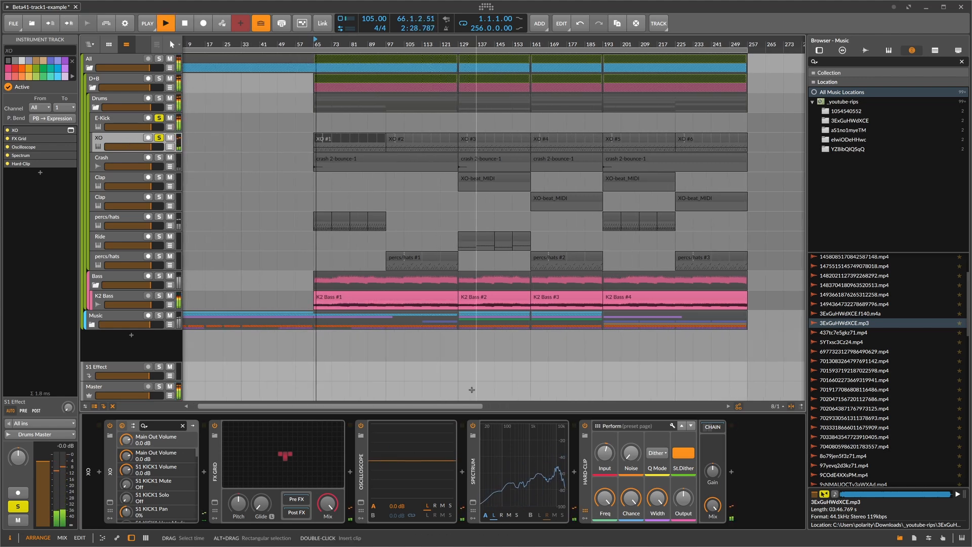
Delete the Oscilloscope and Spectrum devices from the XO track's chain.
{"action": "left_click", "coordinate": [375, 464]}
{"action": "key", "text": "Delete"}
{"action": "key", "text": "Delete"}
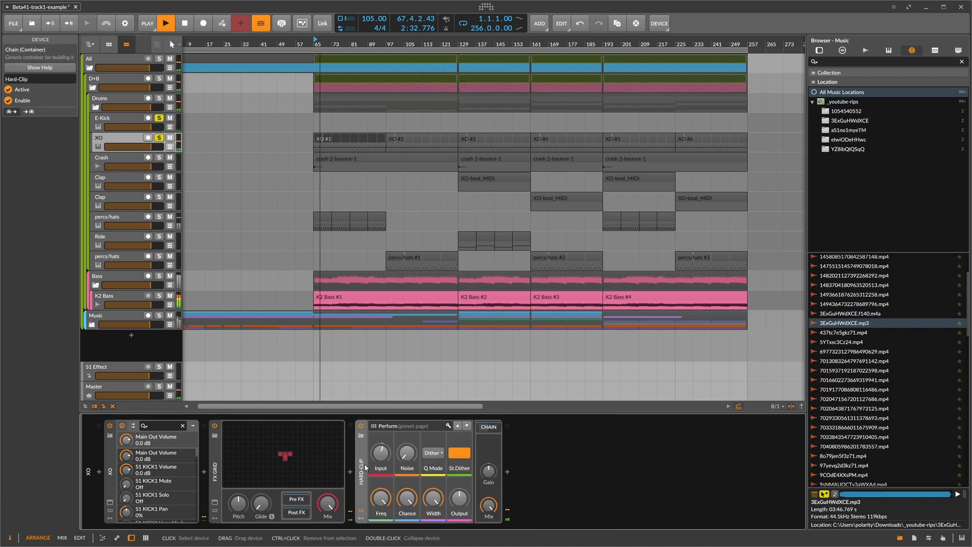
Add a Peak Limiter after the Hard-Clip on the XO track, check its limiting and stop playback.
{"action": "left_click", "coordinate": [509, 472]}
{"action": "type", "text": "peak"}
{"action": "key", "text": "Down"}
{"action": "key", "text": "Return"}
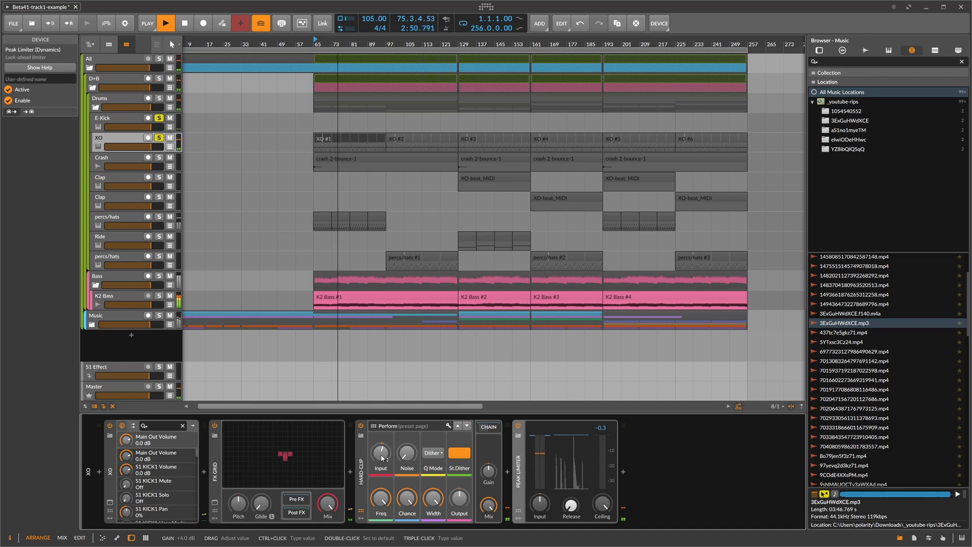
{"action": "key", "text": "space"}
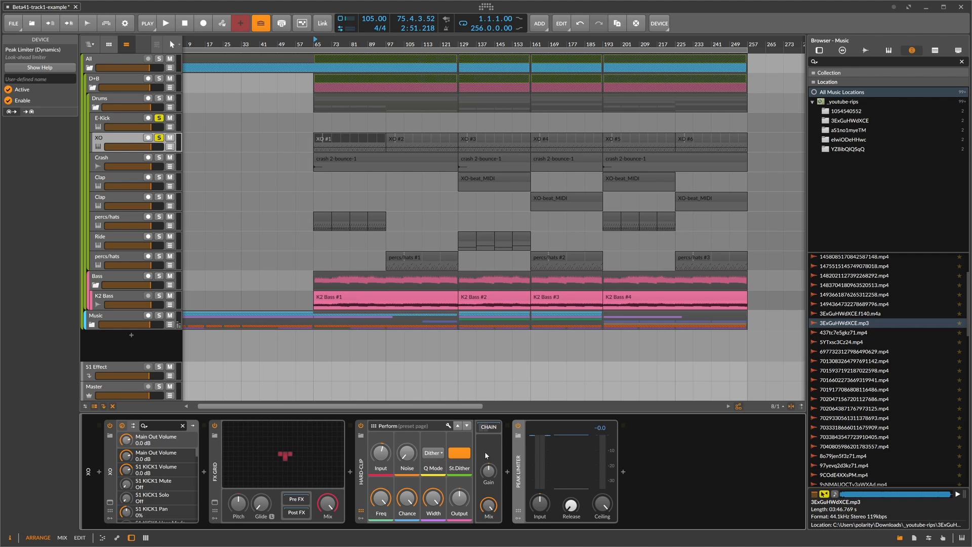
Adjust the Hard-Clip's input gain on the XO track and audition the result through the Peak Limiter.
{"action": "left_click", "coordinate": [364, 455]}
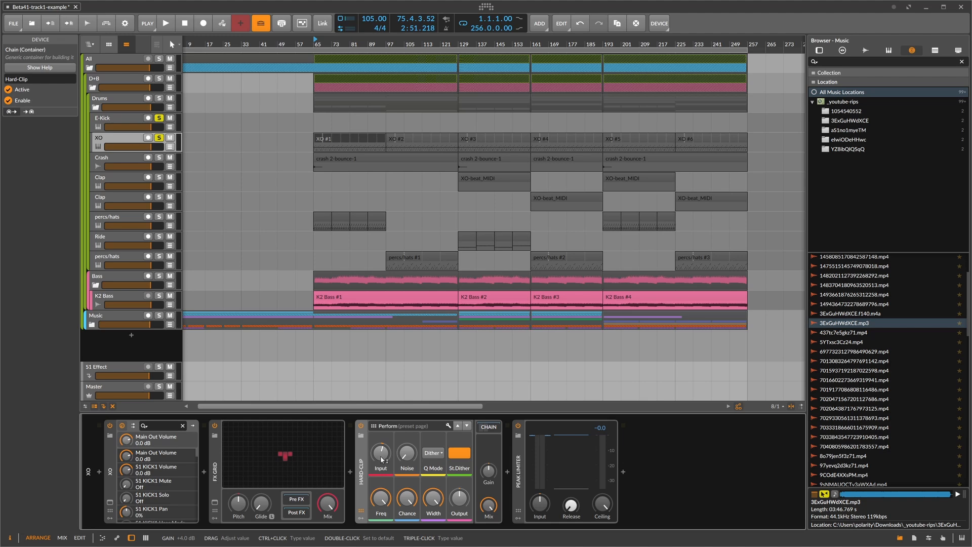
{"action": "mouse_move", "coordinate": [381, 455]}
{"action": "left_mouse_down"}
{"action": "mouse_move", "coordinate": [380, 435]}
{"action": "mouse_move", "coordinate": [380, 453]}
{"action": "left_mouse_up"}
{"action": "key", "text": "space"}
{"action": "key", "text": "space"}
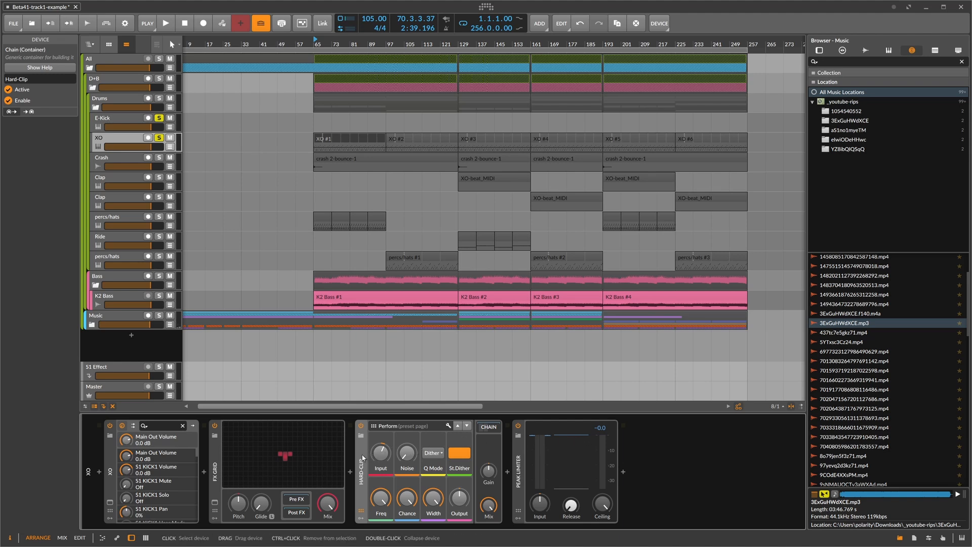
Solo the Crash track and check its level from bar 65 together with the E-Kick and XO.
{"action": "key", "text": "space"}
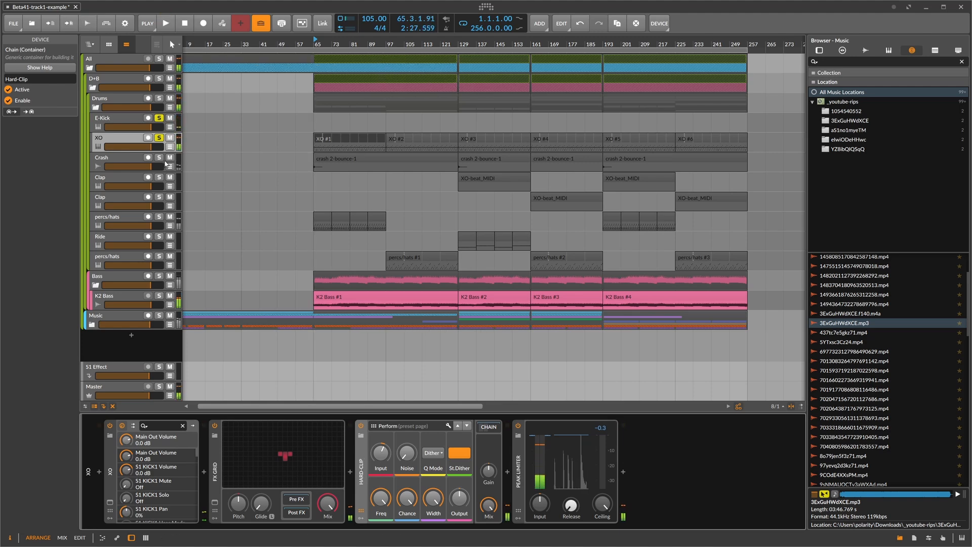
{"action": "left_click", "coordinate": [160, 157]}
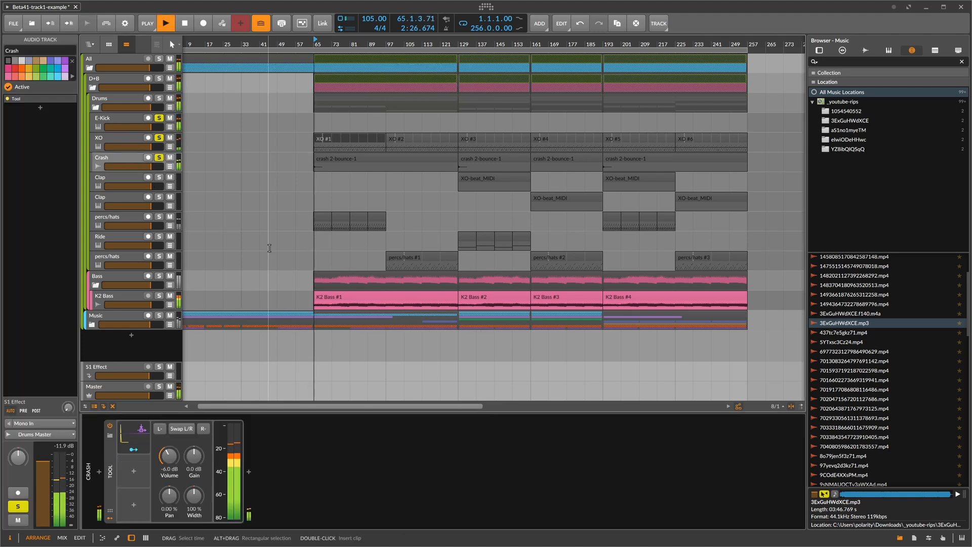
{"action": "key", "text": "space"}
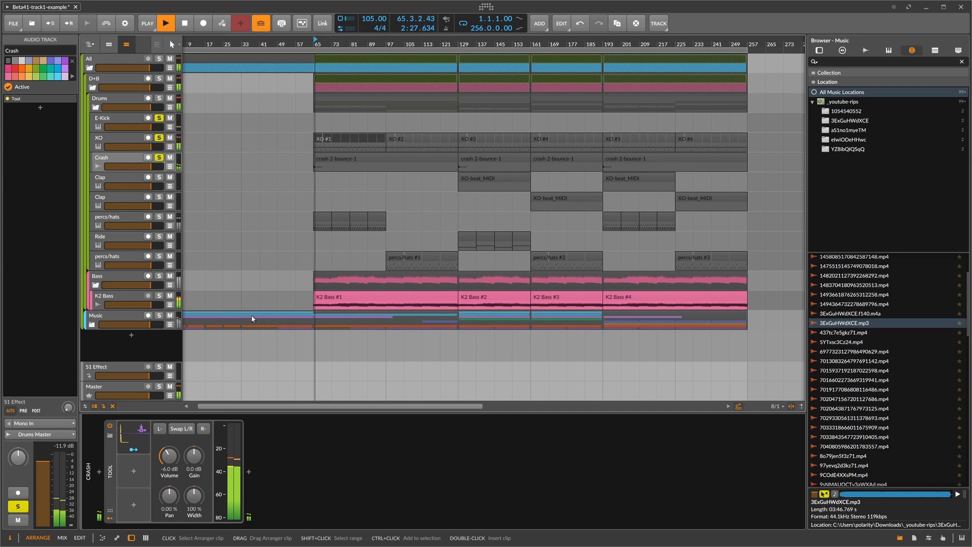
{"action": "key", "text": "space"}
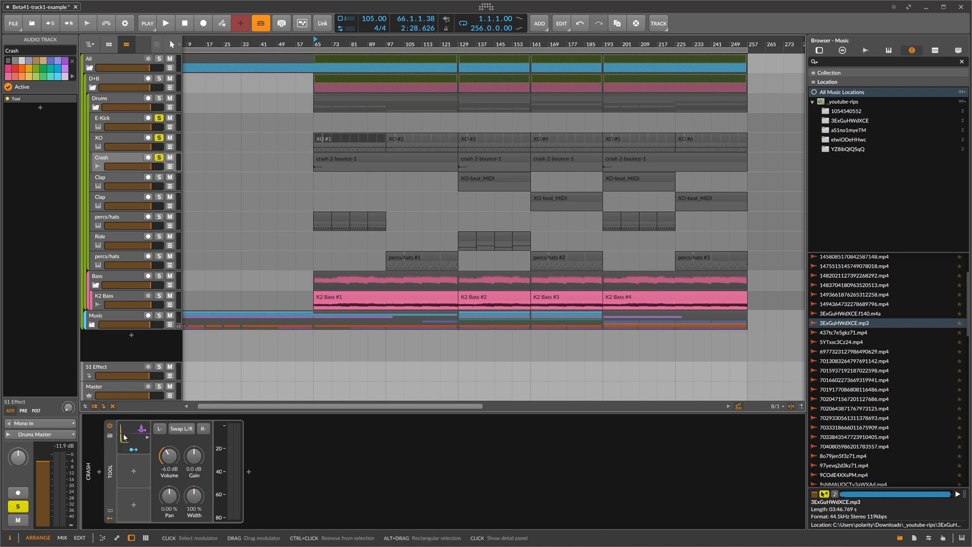
Set the Crash track's Tool volume to -10.9 dB and audition it from bar 65.
{"action": "mouse_move", "coordinate": [169, 455]}
{"action": "left_mouse_down"}
{"action": "mouse_move", "coordinate": [169, 468]}
{"action": "mouse_move", "coordinate": [169, 453]}
{"action": "left_mouse_up"}
{"action": "key", "text": "space"}
{"action": "key", "text": "space"}
{"action": "key", "text": "space"}
{"action": "key", "text": "space"}
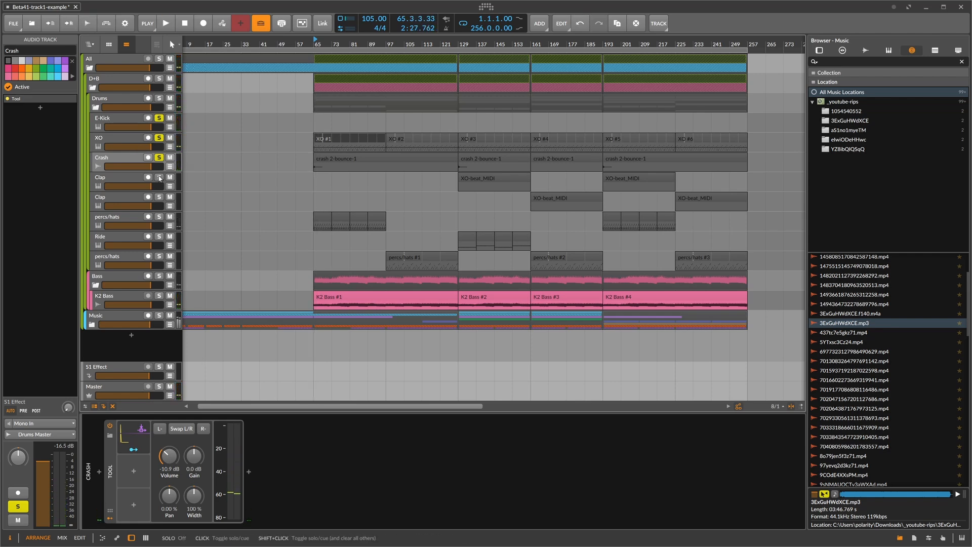
Solo the first Clap track and start playback from bar 129.
{"action": "left_click_drag", "start_coordinate": [457, 42], "coordinate": [457, 47]}
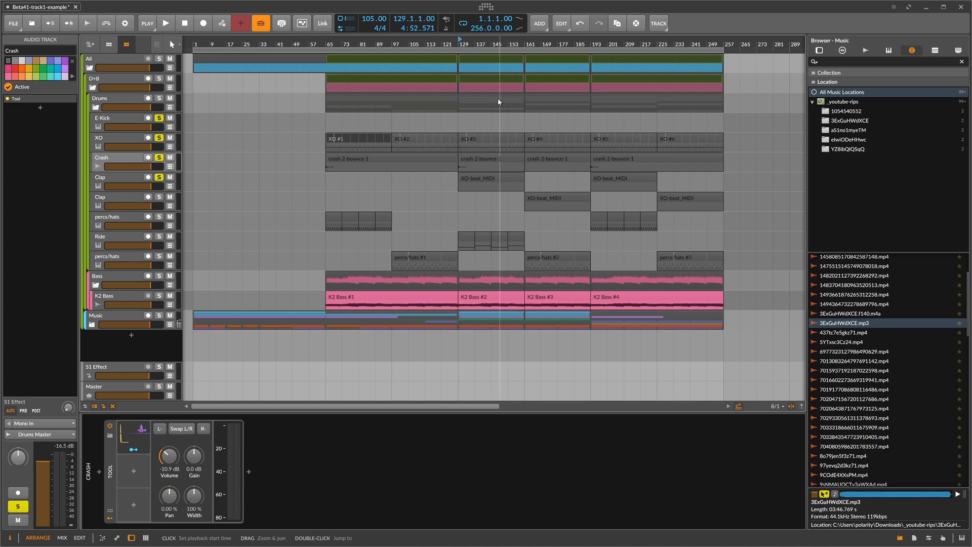
{"action": "left_click_drag", "start_coordinate": [459, 44], "coordinate": [458, 37]}
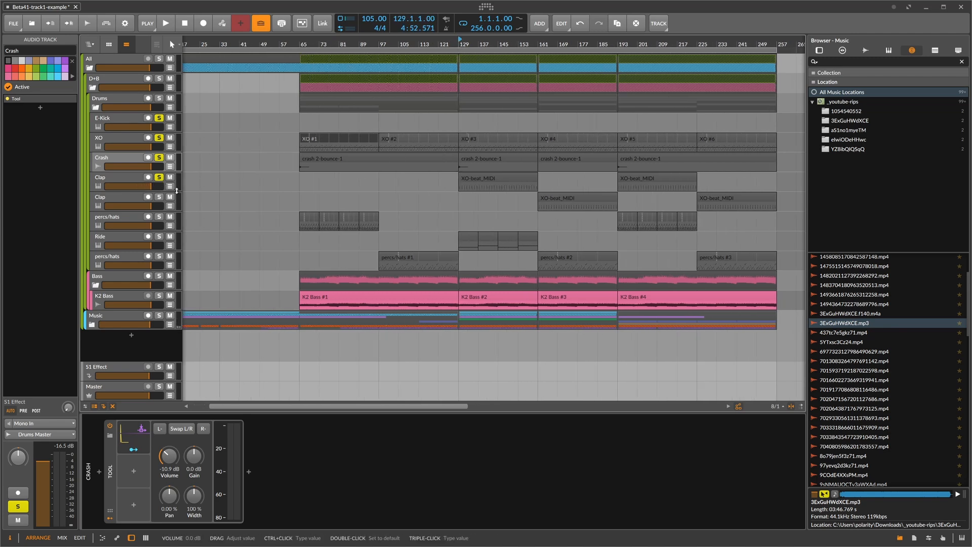
{"action": "key", "text": "space"}
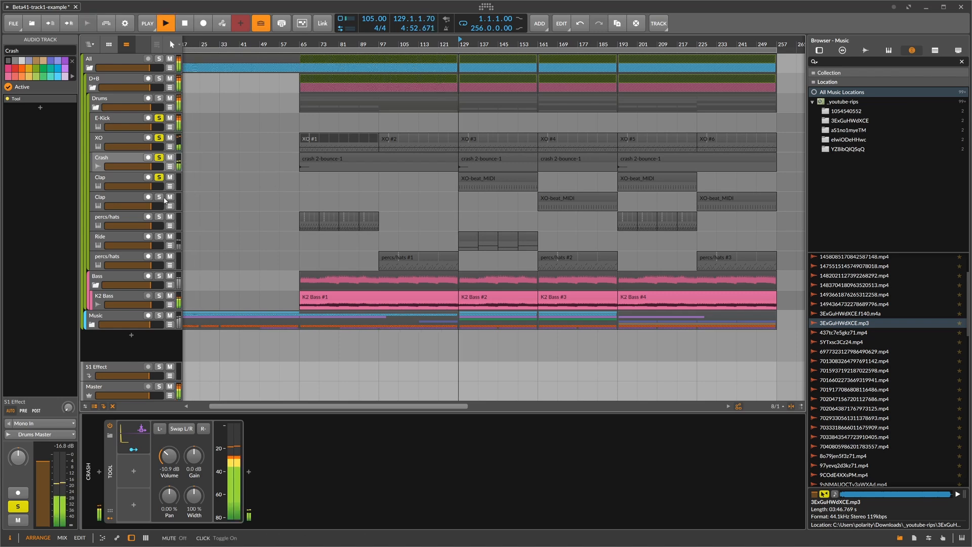
Set the first Clap's Peak Limiter input gain to about +5.5 dB and its Tool volume to -8.0 dB, then stop playback.
{"action": "left_click", "coordinate": [134, 177]}
{"action": "left_click_drag", "start_coordinate": [434, 504], "coordinate": [434, 491]}
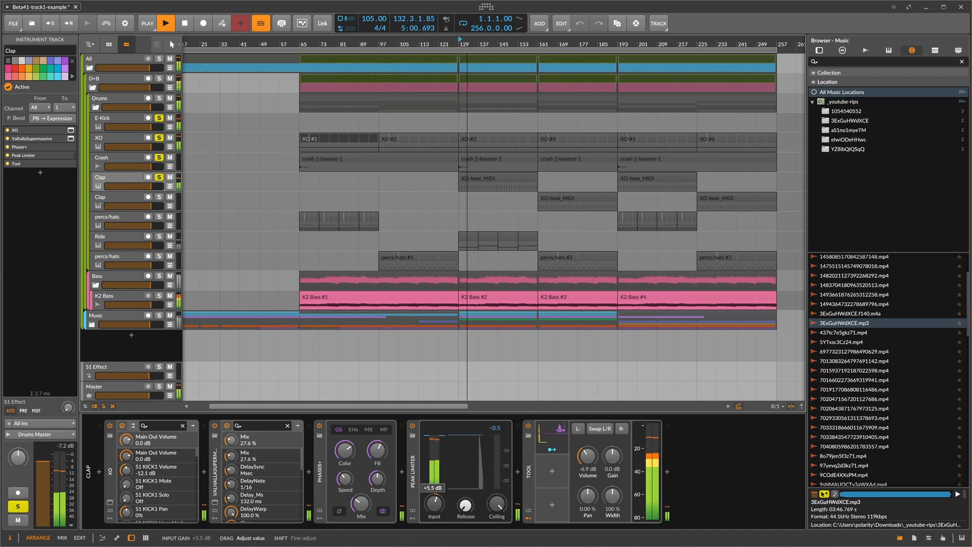
{"action": "left_click", "coordinate": [591, 459], "text": "ctrl"}
{"action": "type", "text": "-"}
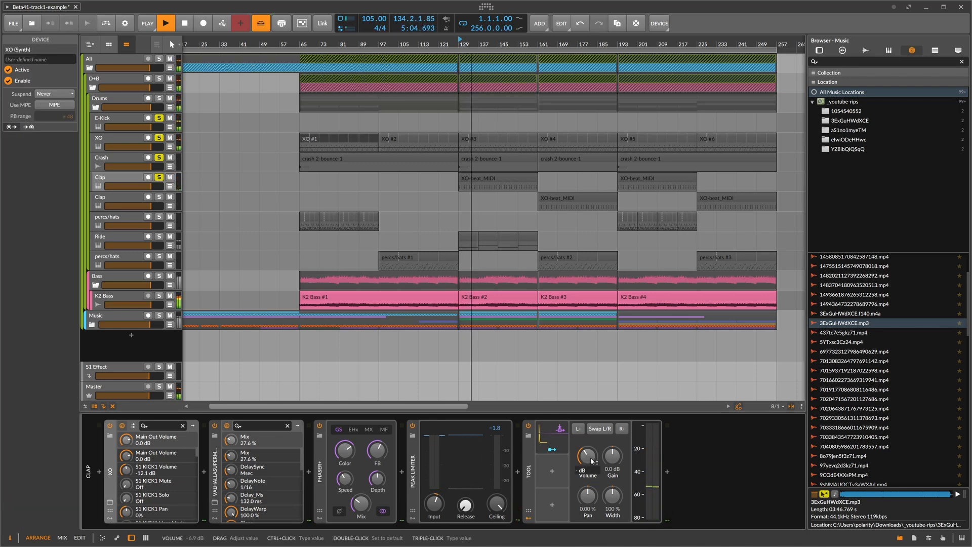
{"action": "type", "text": "8"}
{"action": "key", "text": "Return"}
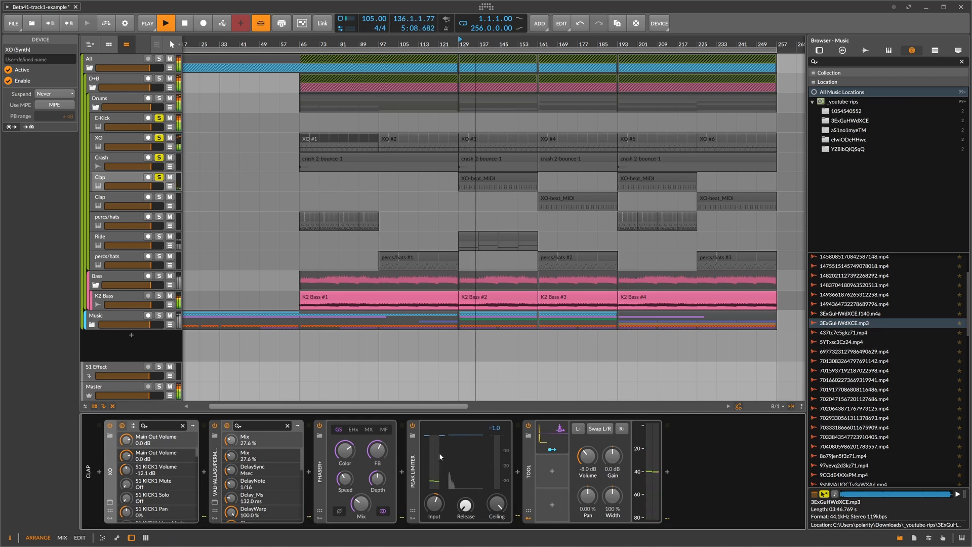
{"action": "key", "text": "space"}
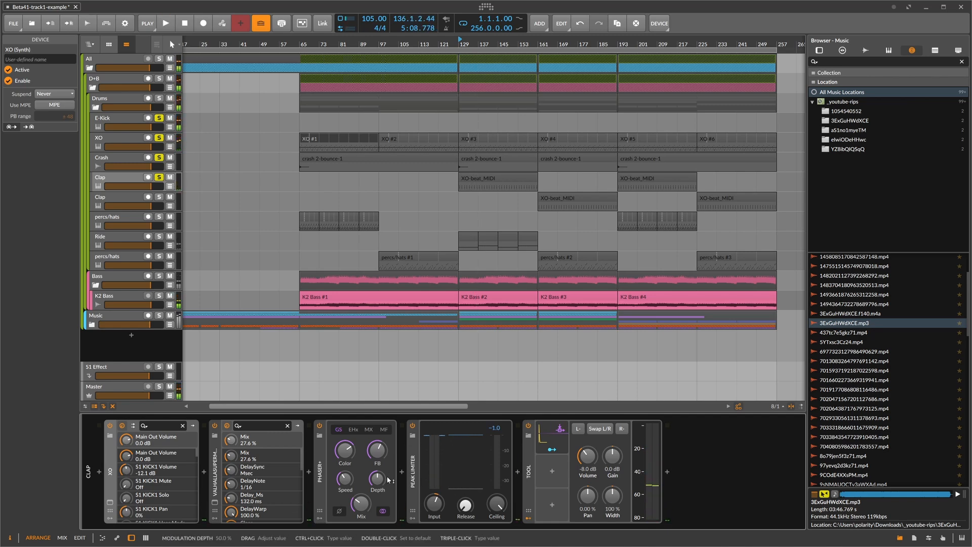
Try the first Clap's Tool volume at -9.0 dB and return it to -8.0 dB.
{"action": "left_click", "coordinate": [418, 470]}
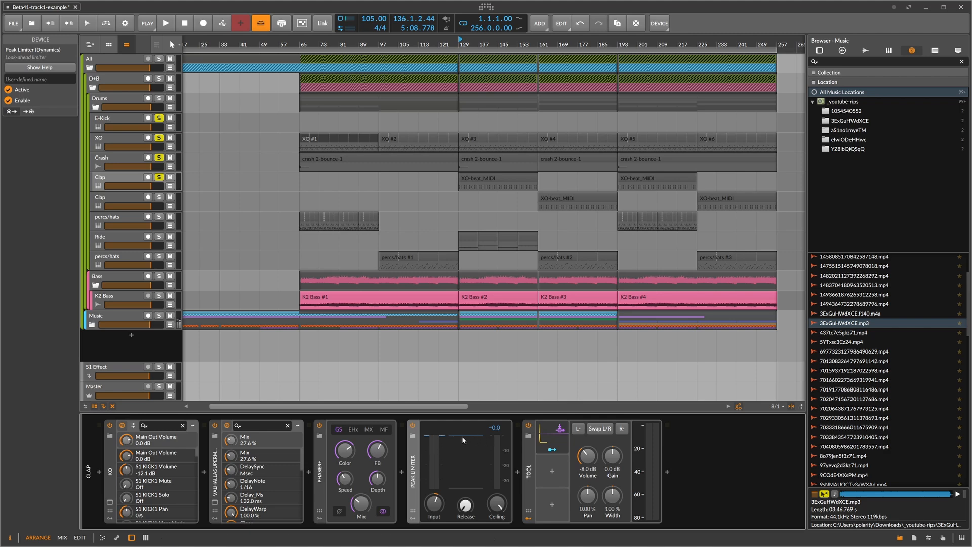
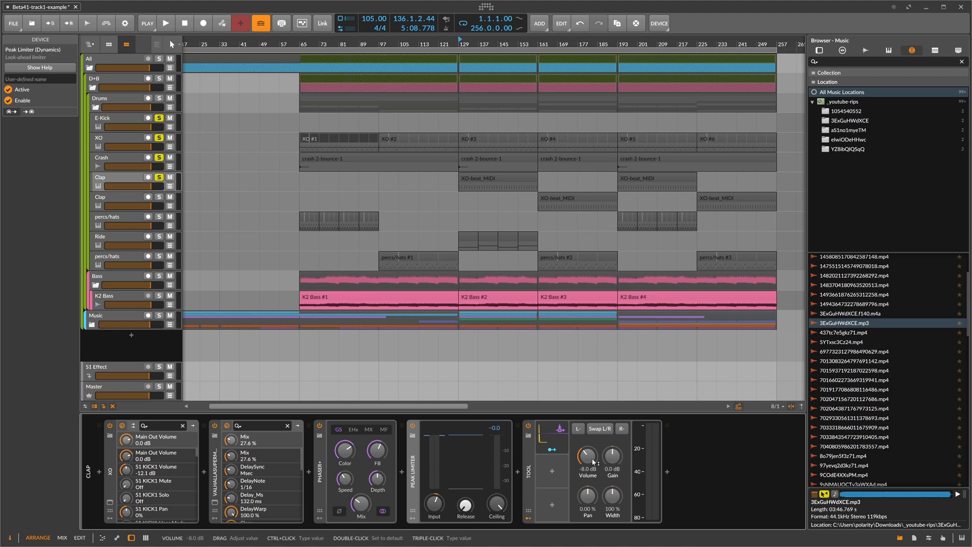
{"action": "left_click", "coordinate": [593, 461], "text": "ctrl"}
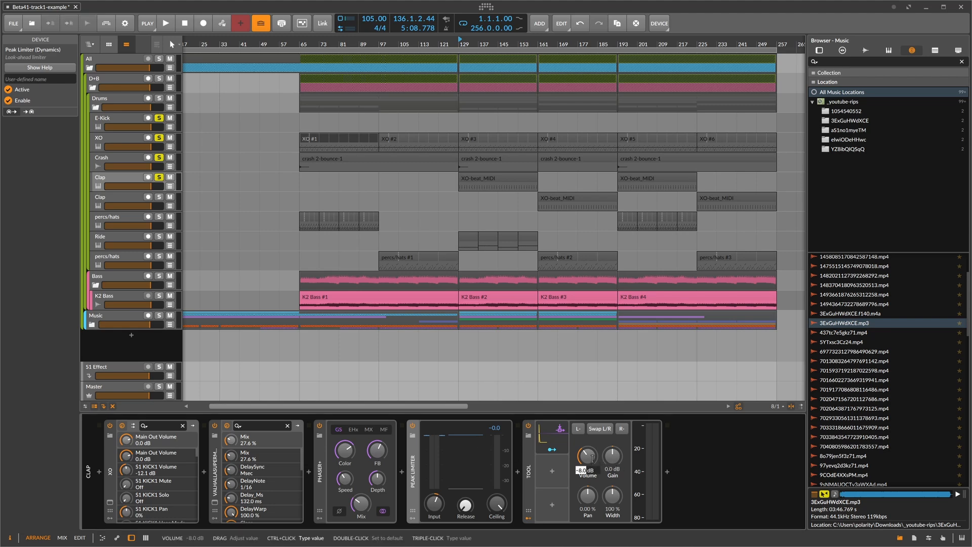
{"action": "key", "text": "Return"}
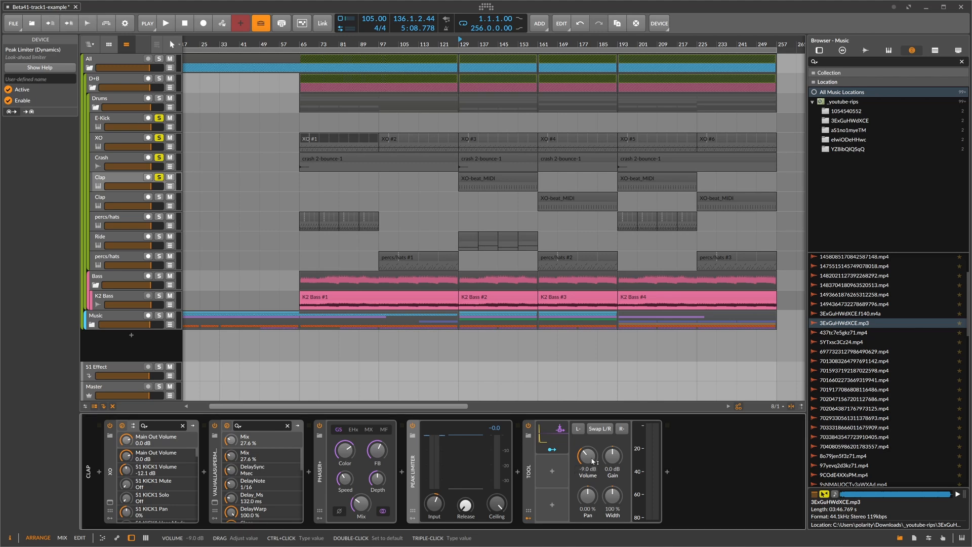
{"action": "left_click", "coordinate": [593, 460], "text": "ctrl"}
{"action": "key", "text": "Return"}
{"action": "left_click", "coordinate": [594, 460], "text": "ctrl"}
{"action": "type", "text": "-8"}
{"action": "key", "text": "Return"}
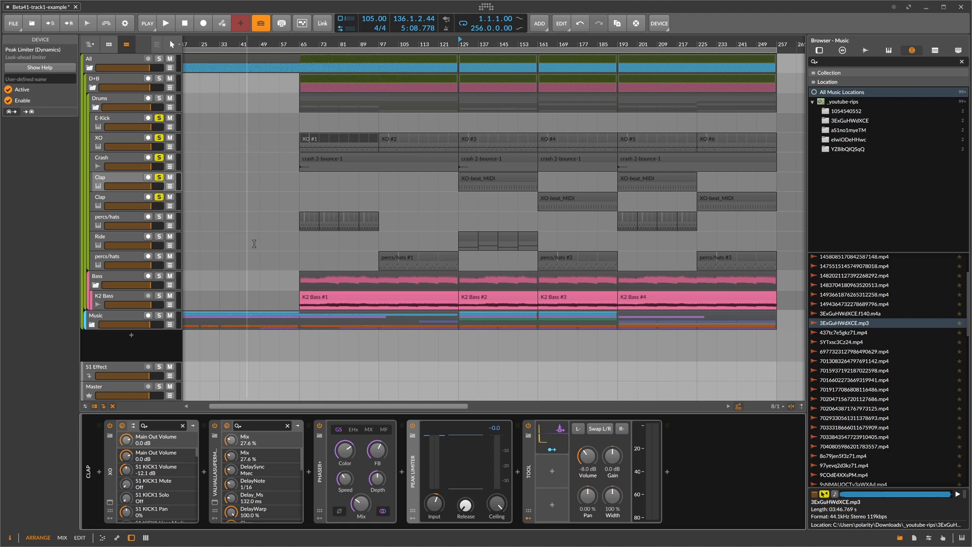
Solo the second Clap, play from bar 161 and adjust its Peak Limiter's input gain.
{"action": "left_click", "coordinate": [537, 83]}
{"action": "key", "text": "space"}
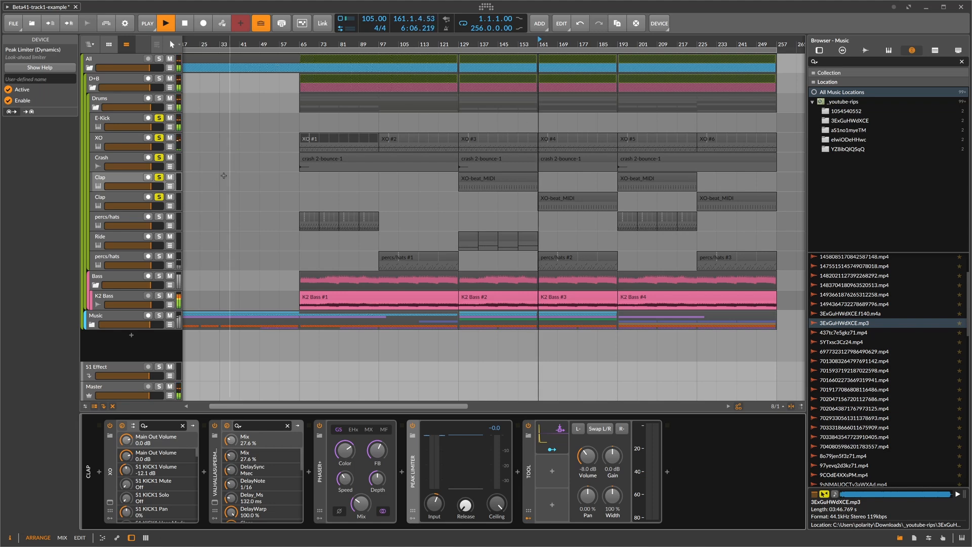
{"action": "left_click", "coordinate": [145, 196]}
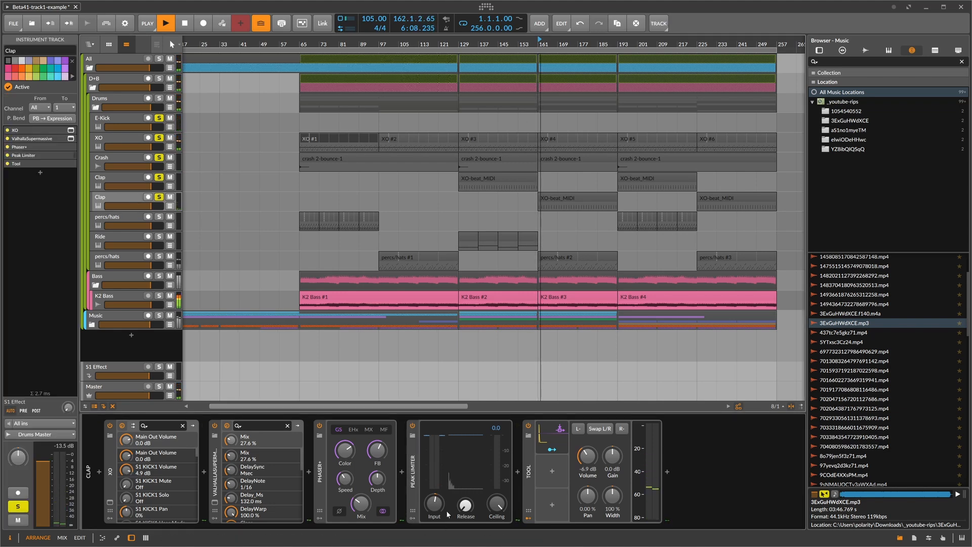
{"action": "mouse_move", "coordinate": [434, 502]}
{"action": "left_mouse_down"}
{"action": "mouse_move", "coordinate": [434, 488]}
{"action": "mouse_move", "coordinate": [433, 509]}
{"action": "left_mouse_up"}
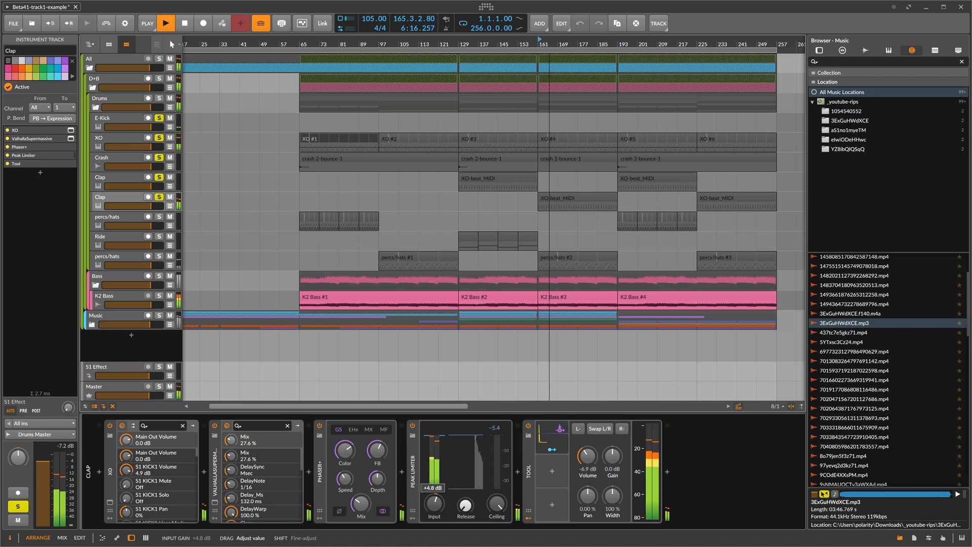
{"action": "left_click_drag", "start_coordinate": [433, 509], "coordinate": [434, 512]}
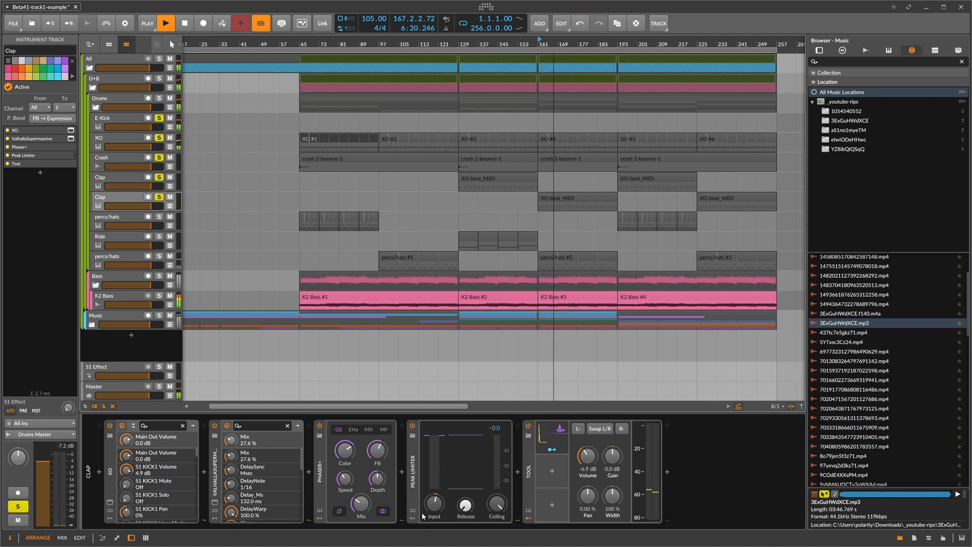
Fine-tune the second Clap's Peak Limiter input gain to about +3.7 dB and set its Tool volume to -8.0 dB, checking in playback.
{"action": "key", "text": "space"}
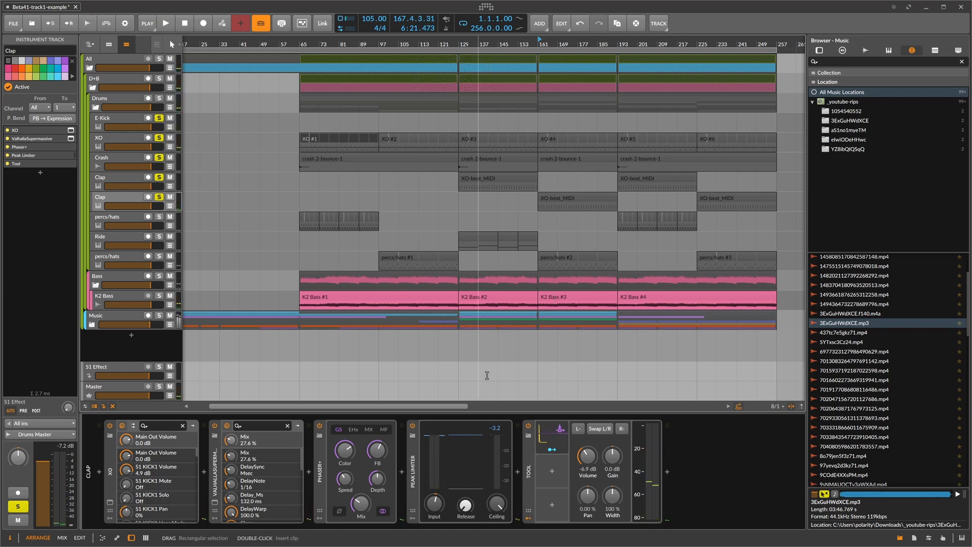
{"action": "left_click", "coordinate": [430, 450]}
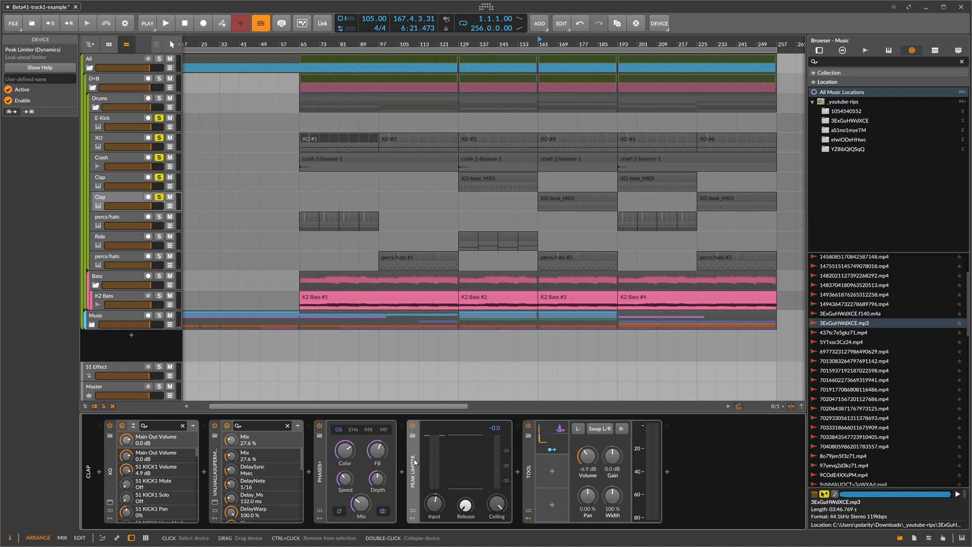
{"action": "left_click_drag", "start_coordinate": [443, 501], "coordinate": [443, 501]}
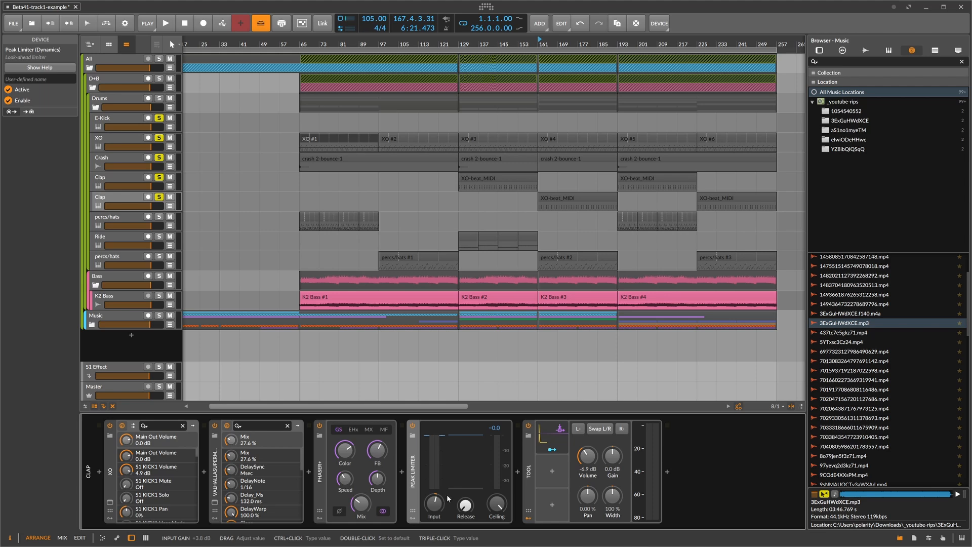
{"action": "left_click", "coordinate": [528, 474]}
{"action": "key", "text": "space"}
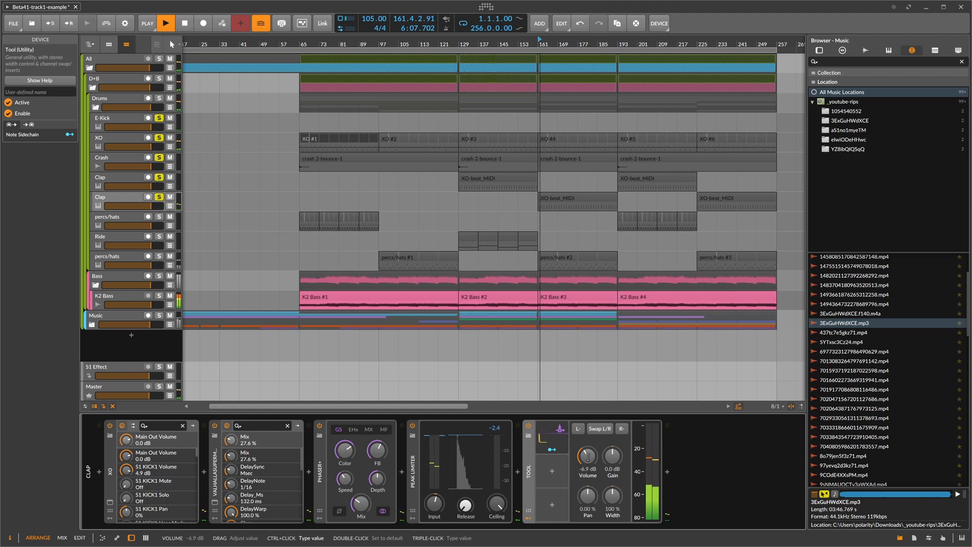
{"action": "left_click", "coordinate": [588, 469], "text": "ctrl"}
{"action": "type", "text": "-8"}
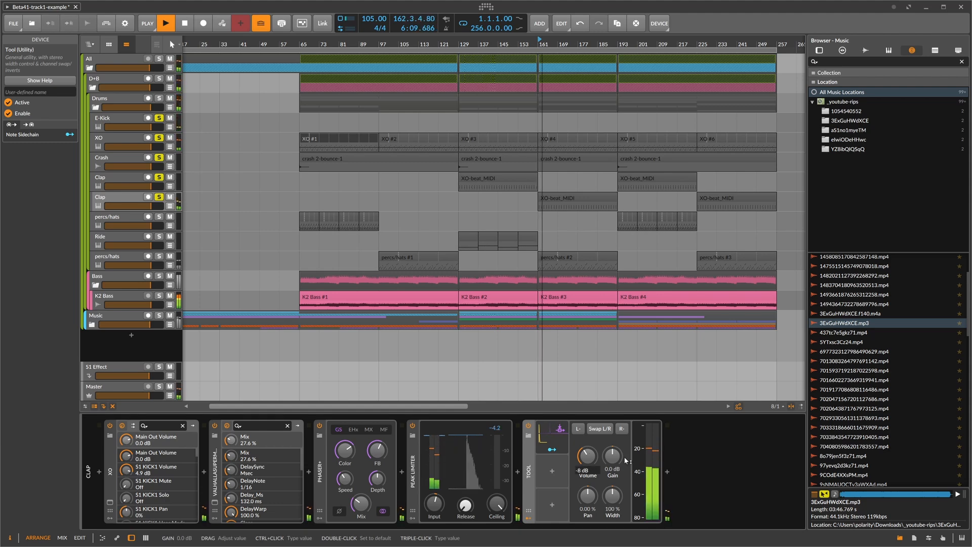
{"action": "key", "text": "Return"}
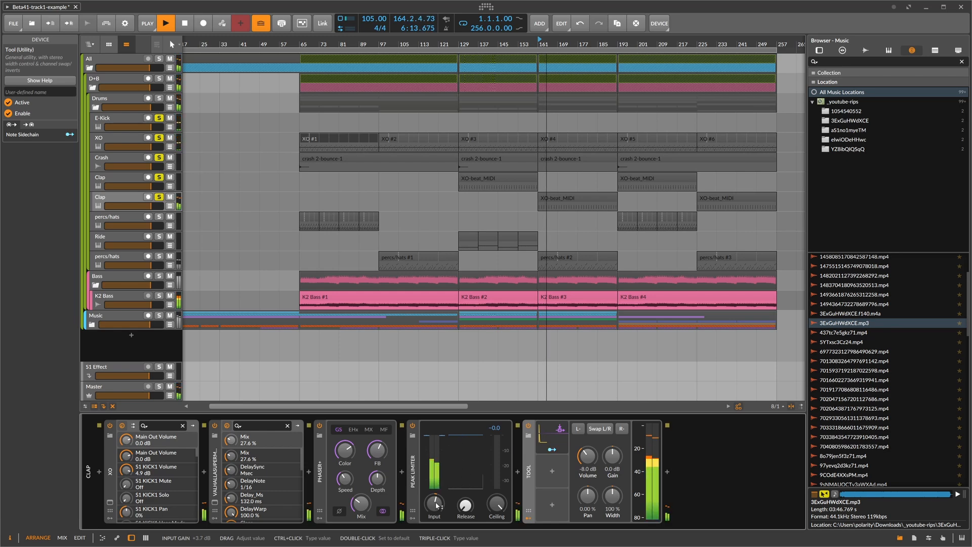
{"action": "key", "text": "space"}
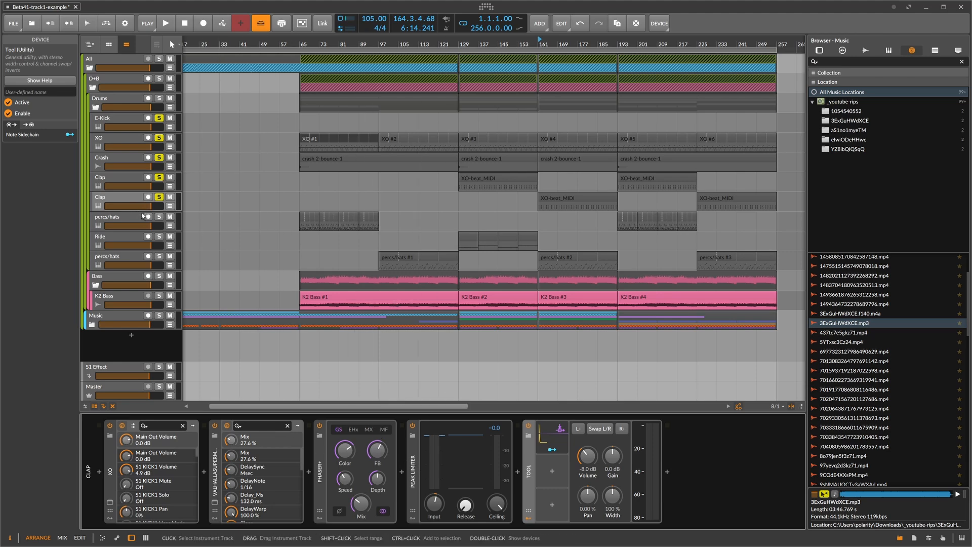
Solo the first percs/hats track and start playback from bar 193.
{"action": "left_click", "coordinate": [158, 217]}
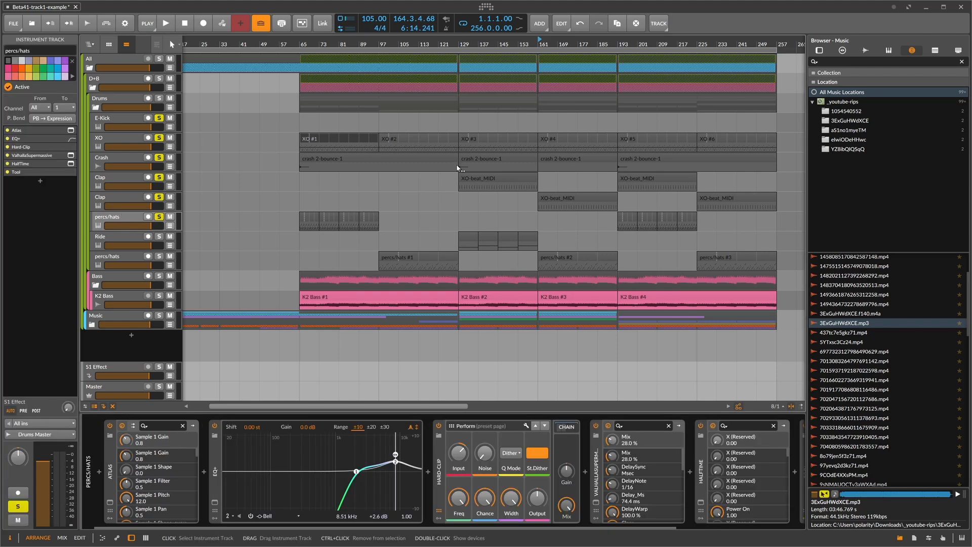
{"action": "left_click", "coordinate": [622, 45]}
{"action": "key", "text": "space"}
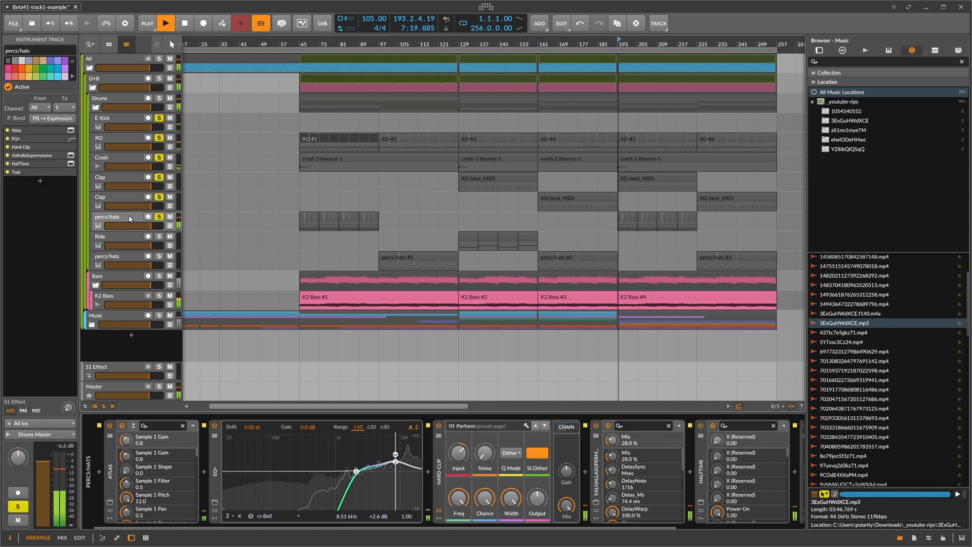
Insert a Peak Limiter directly before the Tool device on the first percs/hats track.
{"action": "left_click_drag", "start_coordinate": [411, 528], "coordinate": [428, 528]}
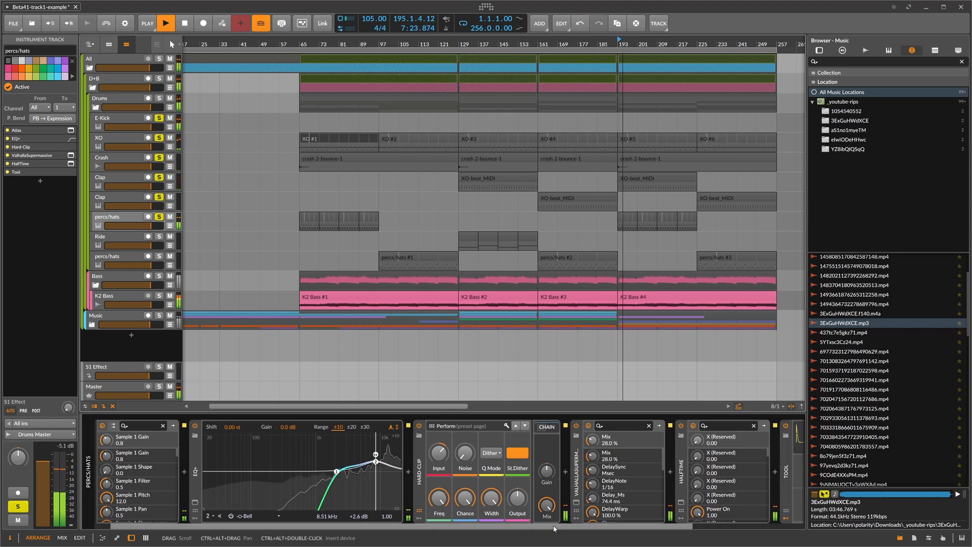
{"action": "left_click_drag", "start_coordinate": [575, 528], "coordinate": [689, 527]}
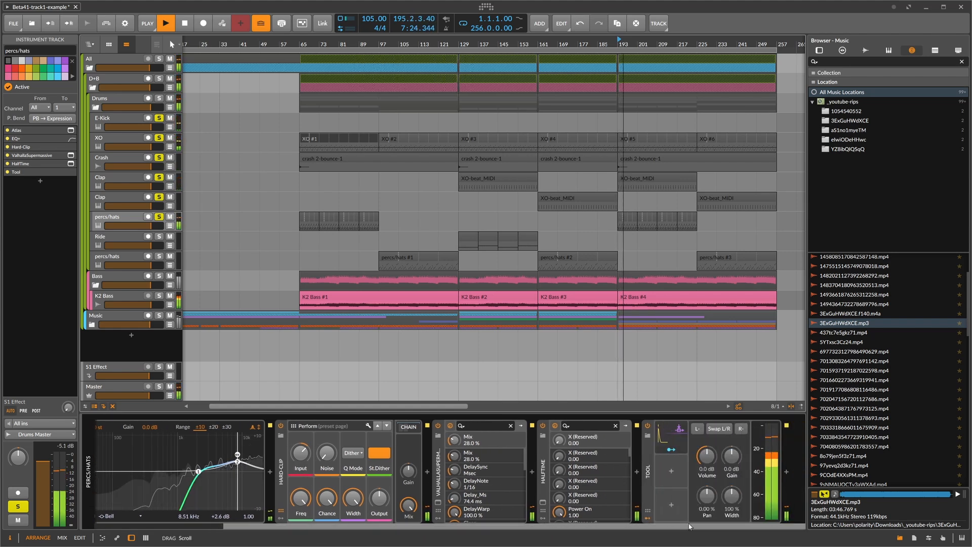
{"action": "left_click", "coordinate": [637, 471]}
{"action": "type", "text": "peak"}
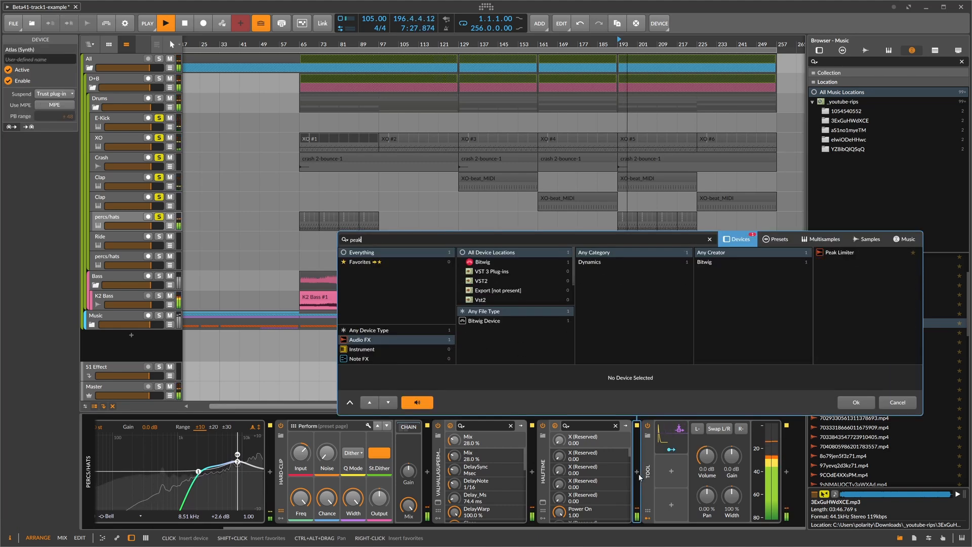
{"action": "key", "text": "Down"}
{"action": "key", "text": "Return"}
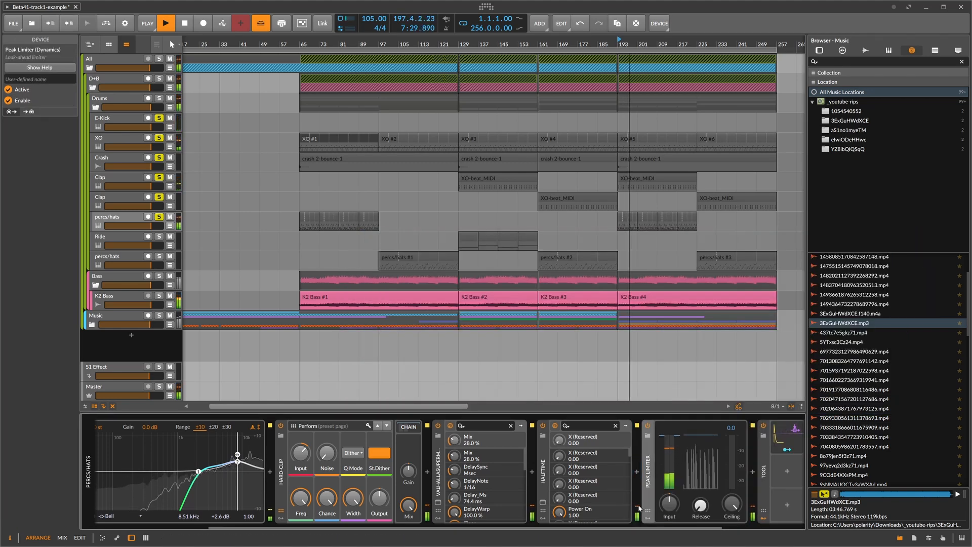
Raise the first percs/hats track's Hard-Clip input slightly and set its Tool volume to -4.0 dB after trying -3.0 dB.
{"action": "left_click_drag", "start_coordinate": [301, 453], "coordinate": [300, 442]}
{"action": "left_click_drag", "start_coordinate": [324, 527], "coordinate": [524, 528]}
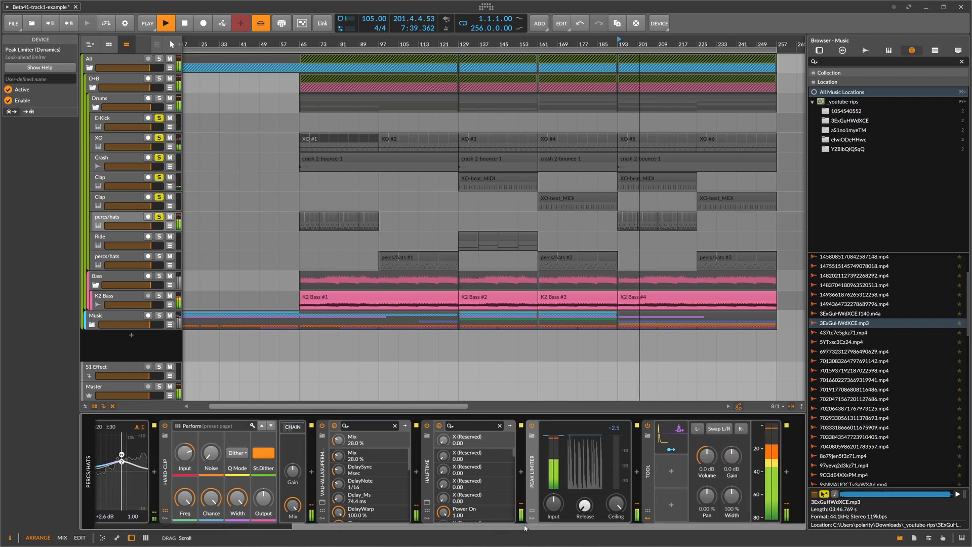
{"action": "left_click", "coordinate": [712, 459], "text": "ctrl"}
{"action": "type", "text": "-3"}
{"action": "key", "text": "Return"}
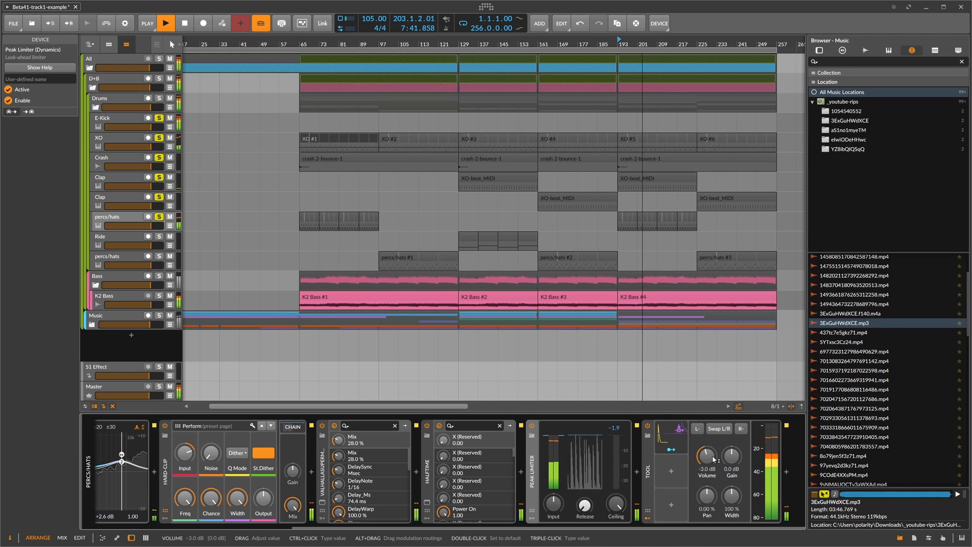
{"action": "left_click", "coordinate": [710, 456], "text": "ctrl"}
{"action": "type", "text": "-4"}
{"action": "key", "text": "Return"}
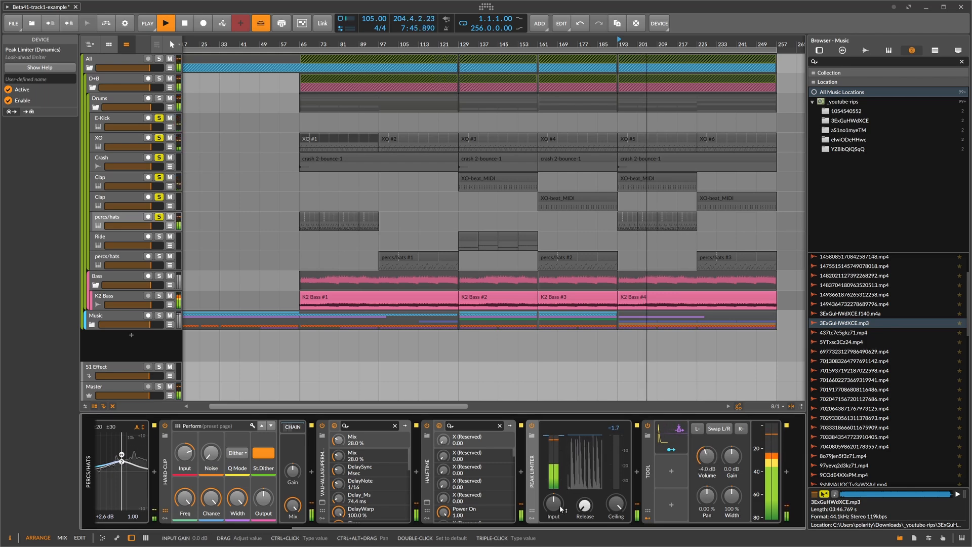
{"action": "left_click", "coordinate": [160, 236]}
{"action": "left_click", "coordinate": [461, 44]}
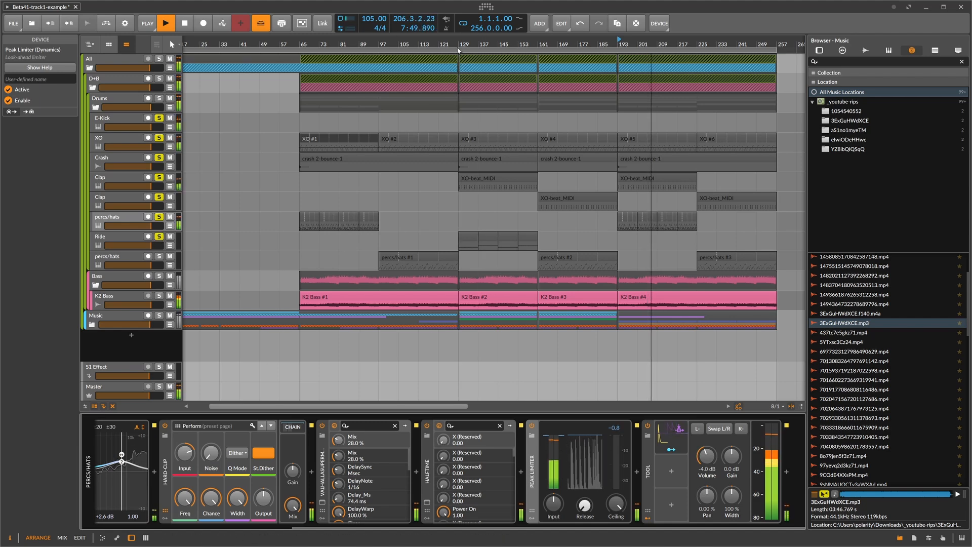
{"action": "left_click", "coordinate": [137, 239]}
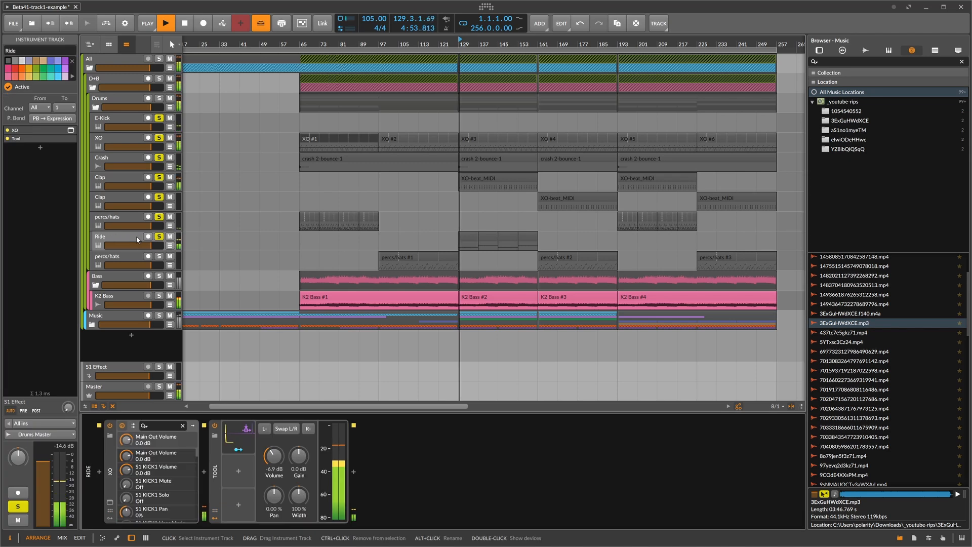
Add a Peak Limiter before the Ride's Tool with about +9.0 dB input gain, and set the Tool volume to -8.0 dB.
{"action": "left_click", "coordinate": [204, 473]}
{"action": "type", "text": "peak"}
{"action": "key", "text": "Down"}
{"action": "key", "text": "Return"}
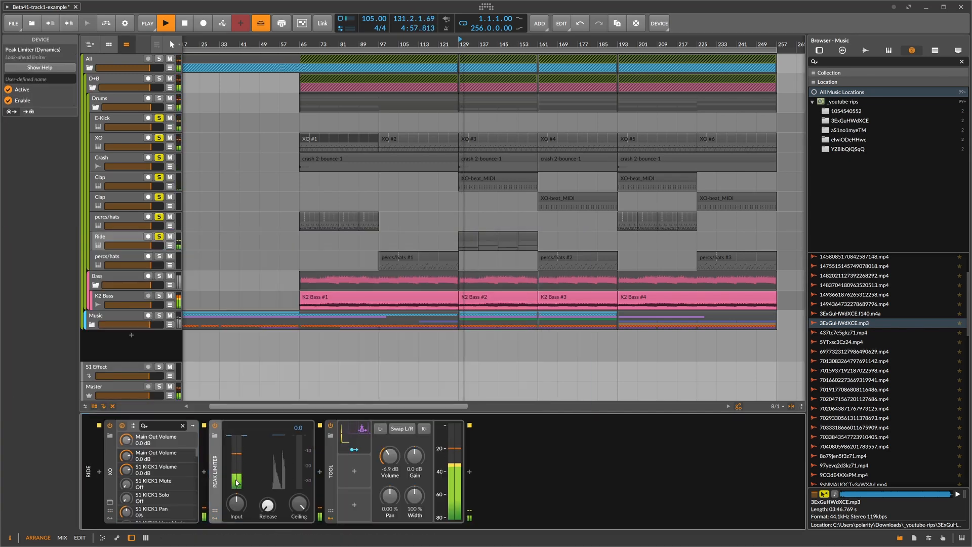
{"action": "mouse_move", "coordinate": [236, 502]}
{"action": "left_mouse_down"}
{"action": "mouse_move", "coordinate": [237, 491]}
{"action": "mouse_move", "coordinate": [237, 503]}
{"action": "left_mouse_up"}
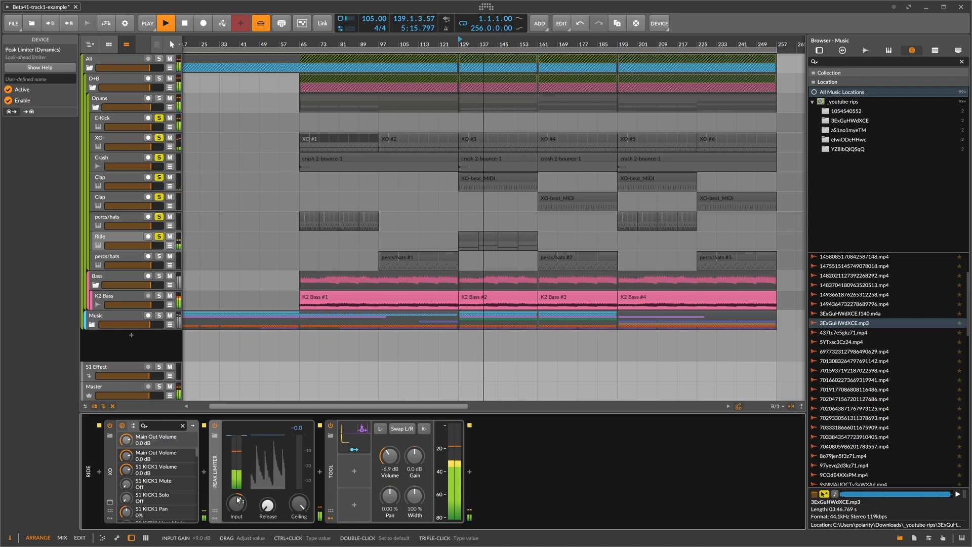
{"action": "left_click_drag", "start_coordinate": [385, 457], "coordinate": [387, 459]}
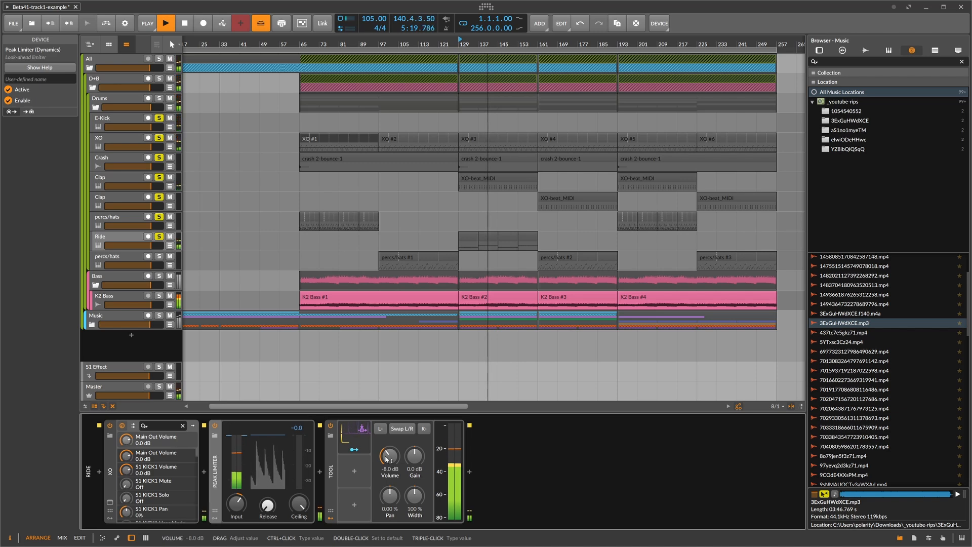
Stop playback, solo the second percs/hats track and play it from bar 97.
{"action": "left_click", "coordinate": [113, 257]}
{"action": "key", "text": "space"}
{"action": "left_click", "coordinate": [400, 45]}
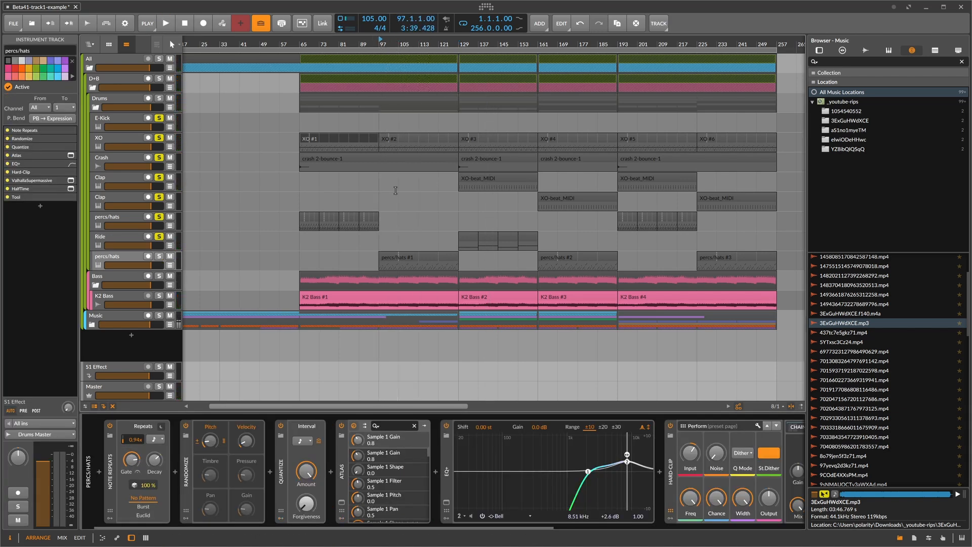
{"action": "left_click", "coordinate": [159, 256]}
{"action": "key", "text": "space"}
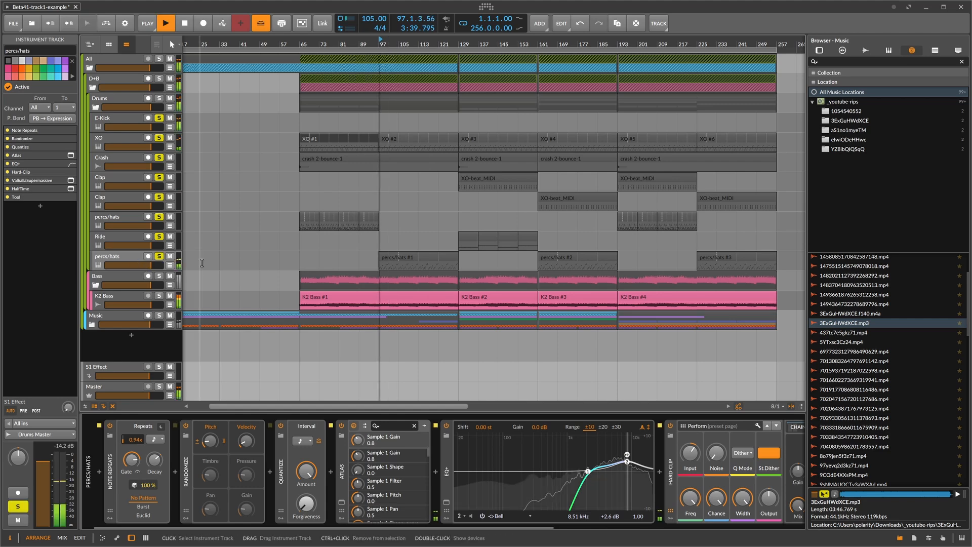
Insert a Peak Limiter directly before the Tool device on the second percs/hats track.
{"action": "left_click_drag", "start_coordinate": [338, 526], "coordinate": [591, 525]}
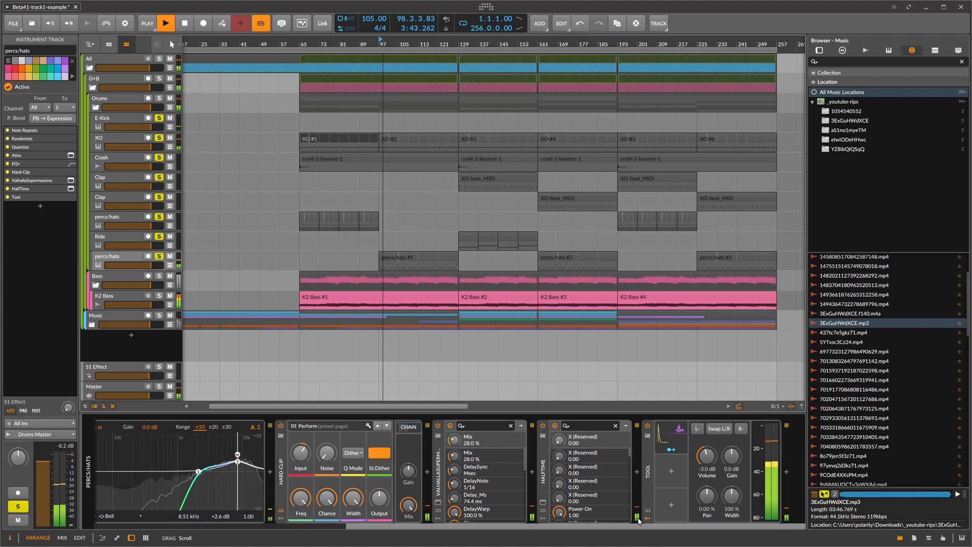
{"action": "left_click", "coordinate": [637, 470]}
{"action": "type", "text": "peak"}
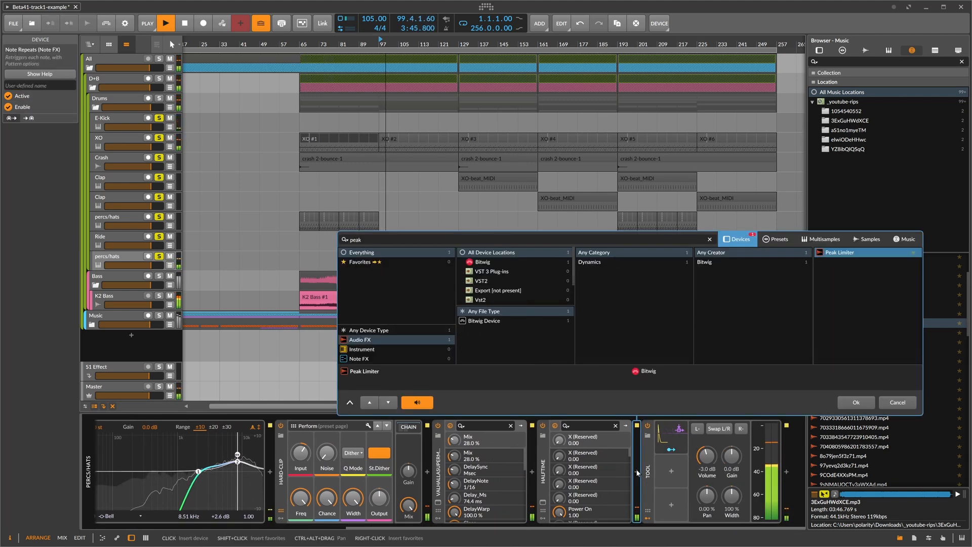
{"action": "key", "text": "Return"}
Raise the second percs/hats track's Hard-Clip input slightly and set its Tool volume to -5.0 dB.
{"action": "left_click_drag", "start_coordinate": [300, 452], "coordinate": [301, 440]}
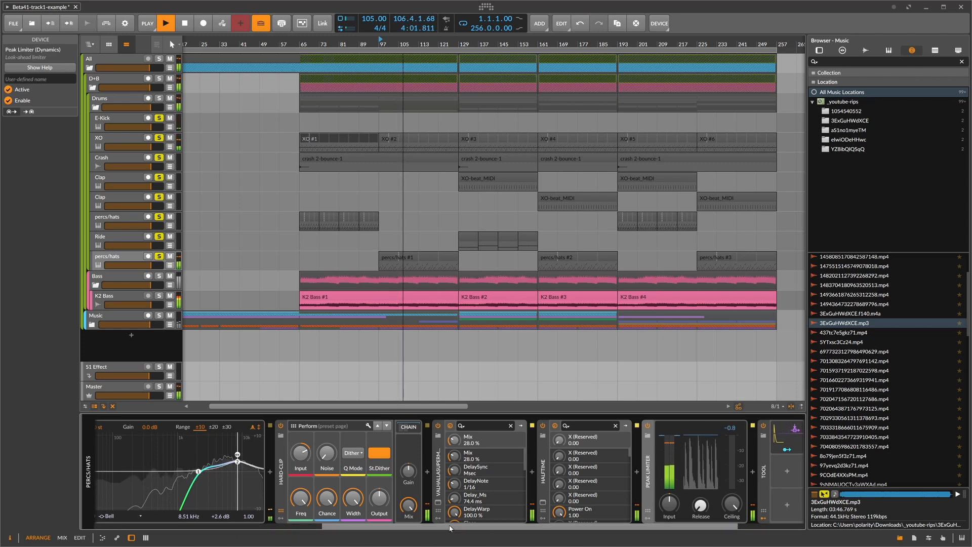
{"action": "left_click_drag", "start_coordinate": [449, 527], "coordinate": [518, 528]}
{"action": "type", "text": "-5 dB"}
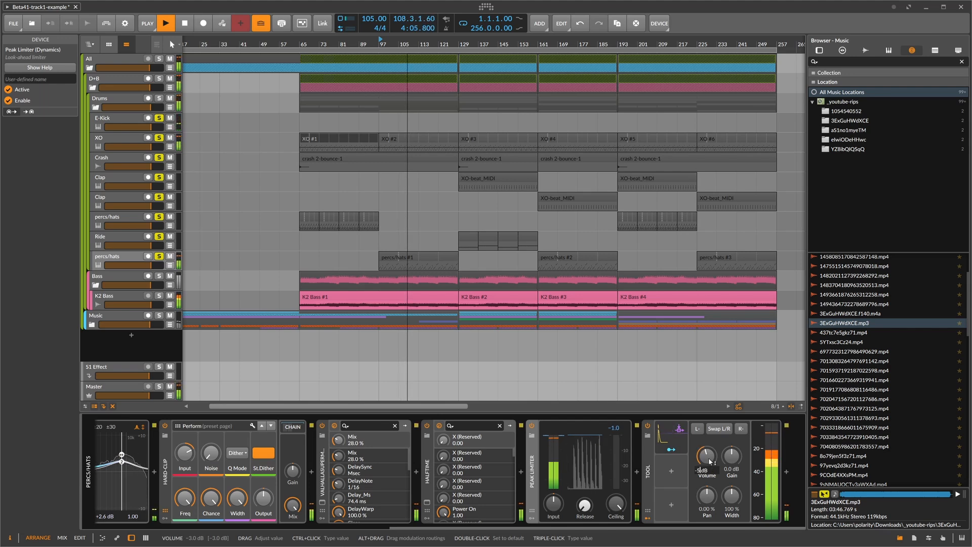
{"action": "key", "text": "Return"}
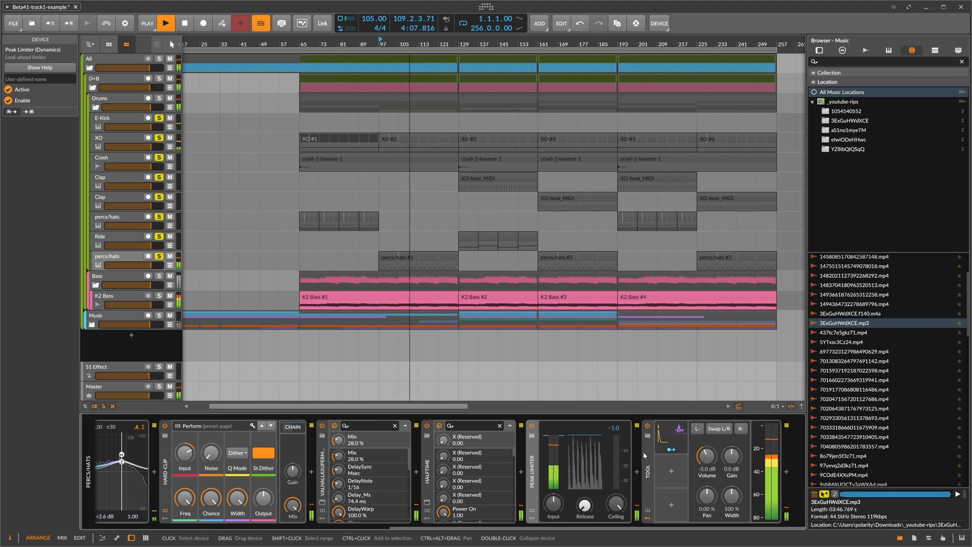
{"action": "left_click_drag", "start_coordinate": [458, 527], "coordinate": [263, 528]}
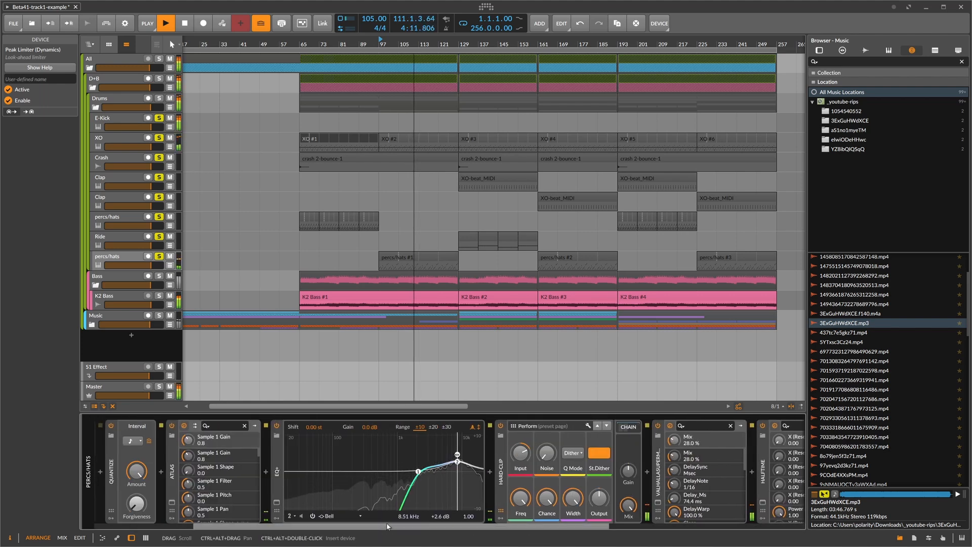
{"action": "left_click_drag", "start_coordinate": [387, 523], "coordinate": [672, 527]}
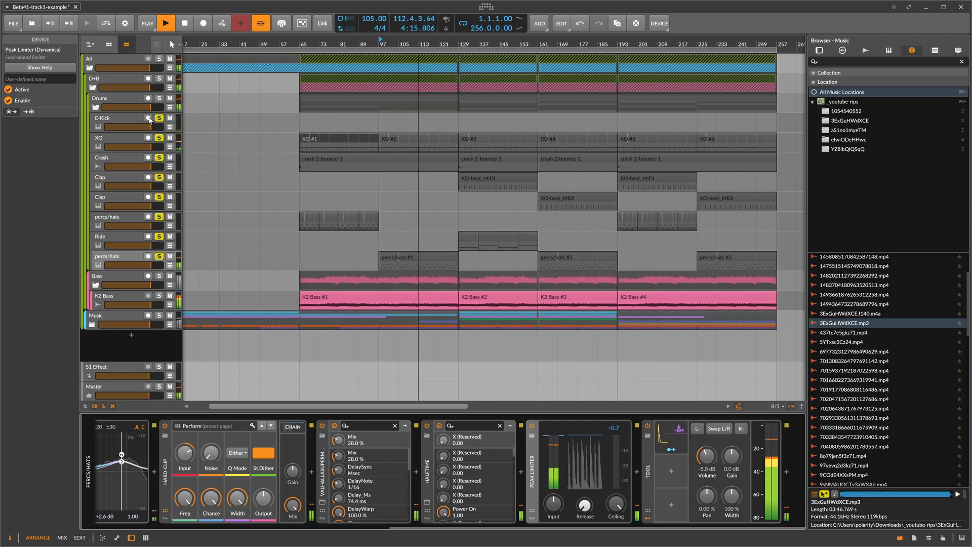
Solo the whole Drums group instead of its individual tracks, stop playback and leave the group unfolded.
{"action": "left_click", "coordinate": [103, 107]}
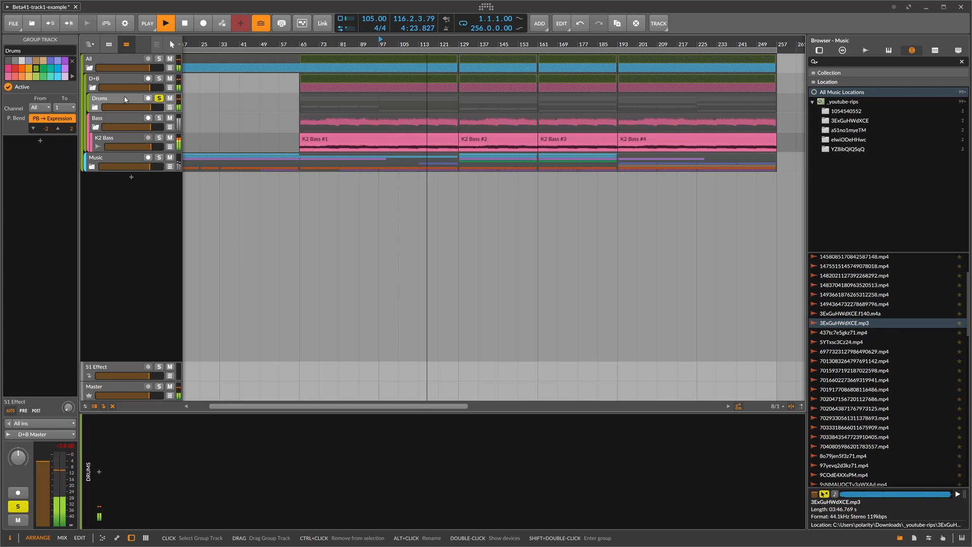
{"action": "key", "text": "space"}
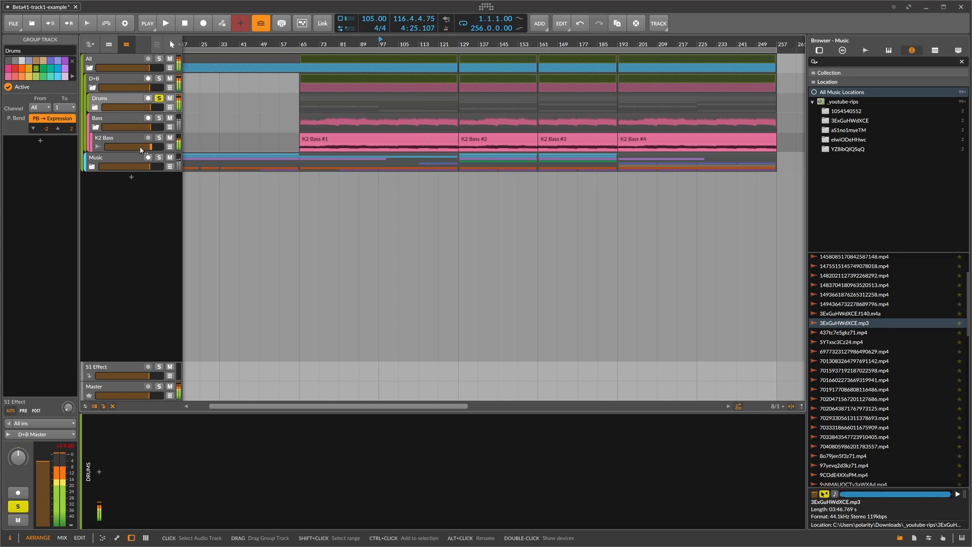
{"action": "left_click", "coordinate": [94, 107]}
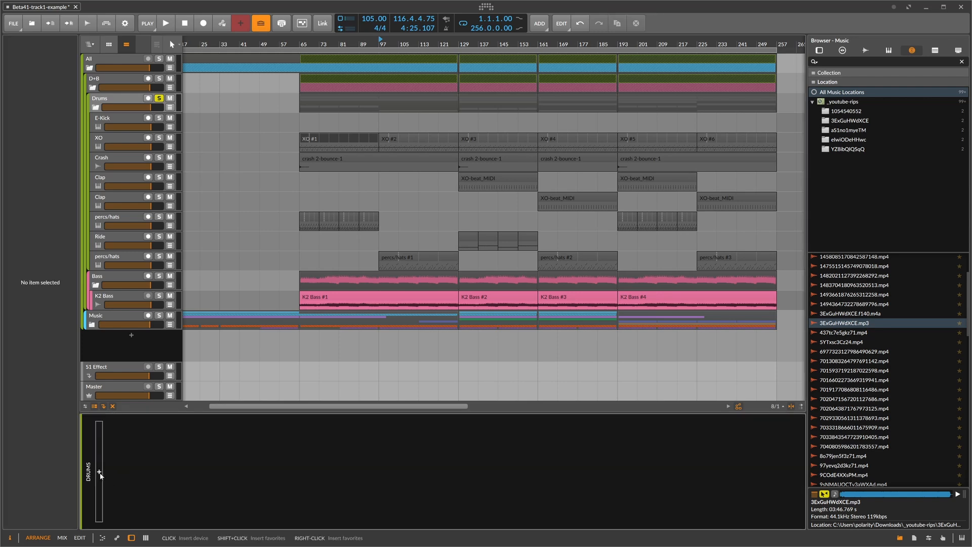
Insert the Hard-Clip preset on the Drums group, searching the presets for "hard".
{"action": "left_click", "coordinate": [99, 471]}
{"action": "type", "text": "hard"}
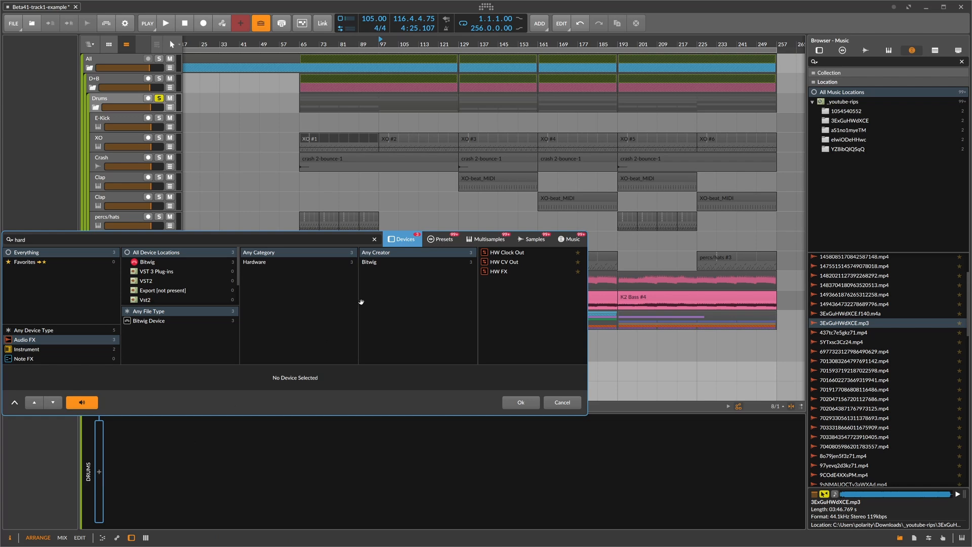
{"action": "left_click", "coordinate": [441, 238]}
{"action": "double_click", "coordinate": [451, 261]}
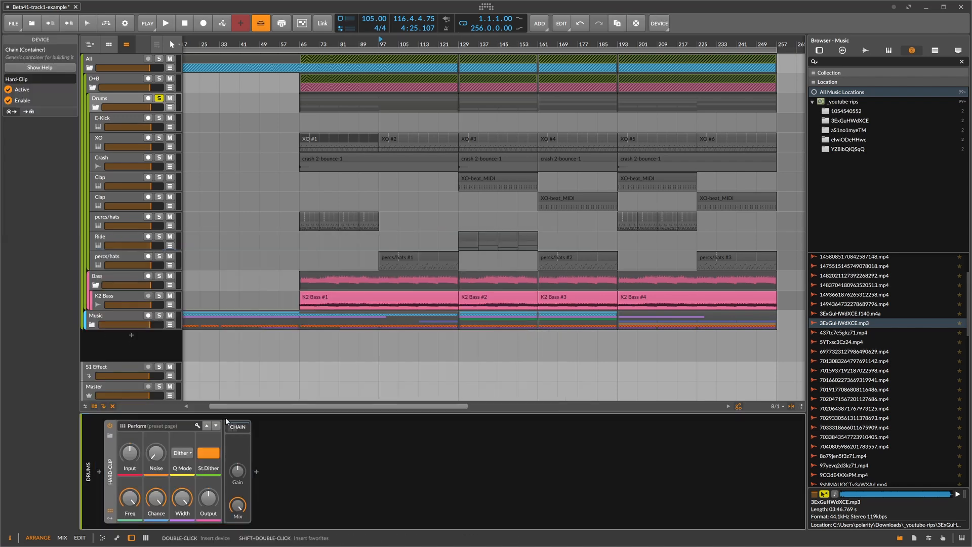
Try a Peak Limiter before Hard-Clip on the Drums group, check its gain reduction during playback, and delete the limiter again.
{"action": "left_click", "coordinate": [99, 467]}
{"action": "type", "text": "peak"}
{"action": "key", "text": "Return"}
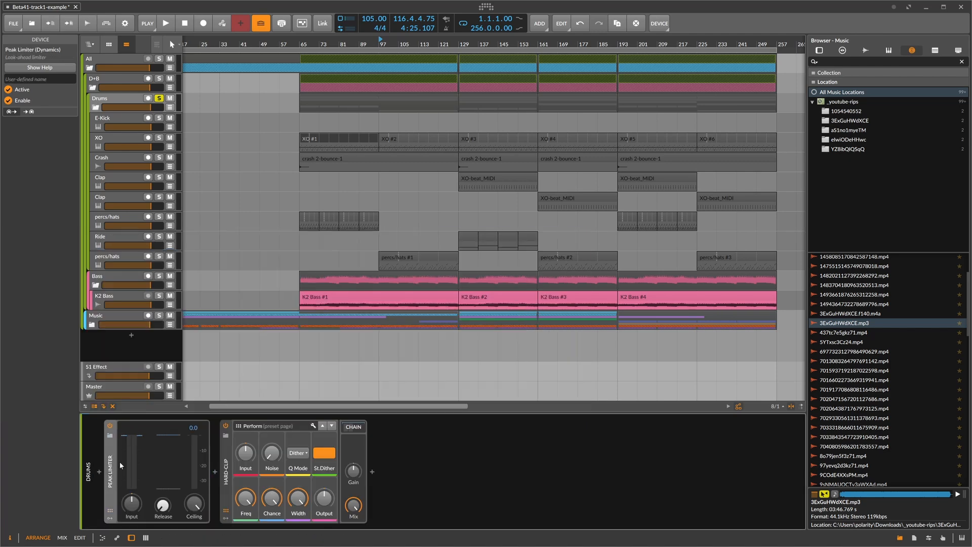
{"action": "key", "text": "space"}
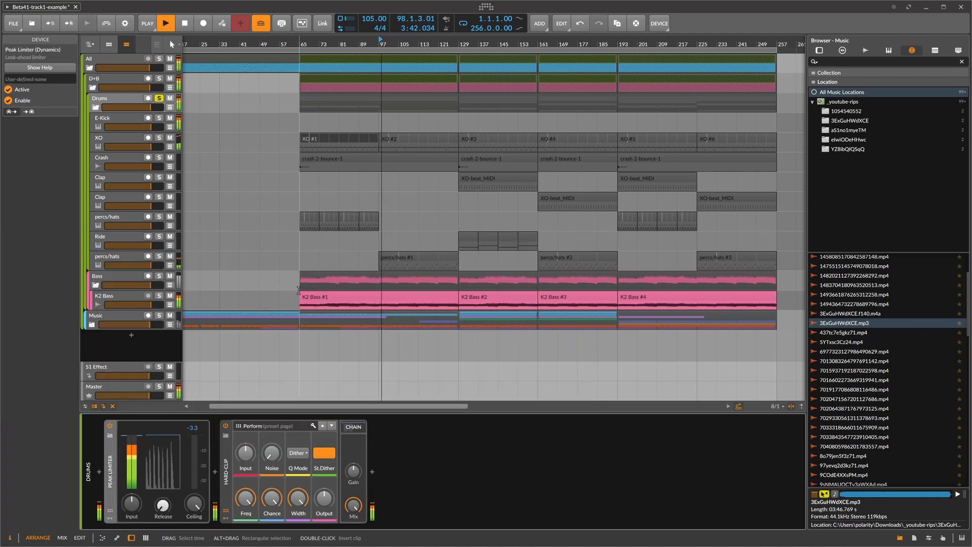
{"action": "key", "text": "space"}
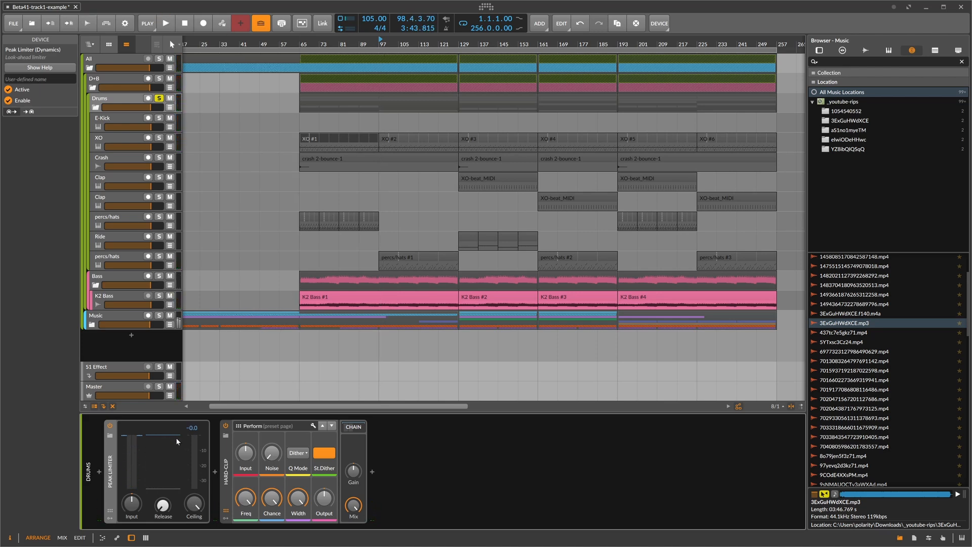
{"action": "key", "text": "space"}
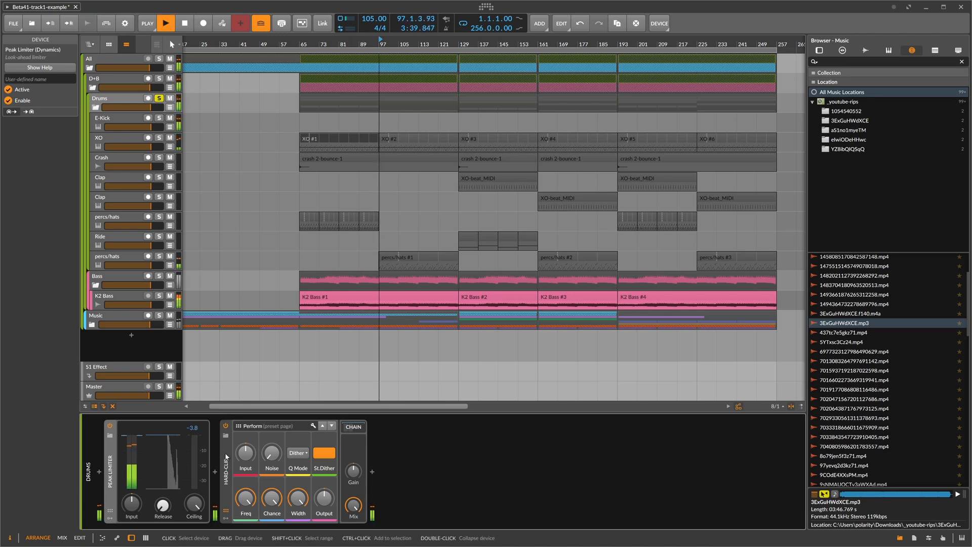
{"action": "key", "text": "space"}
{"action": "key", "text": "Delete"}
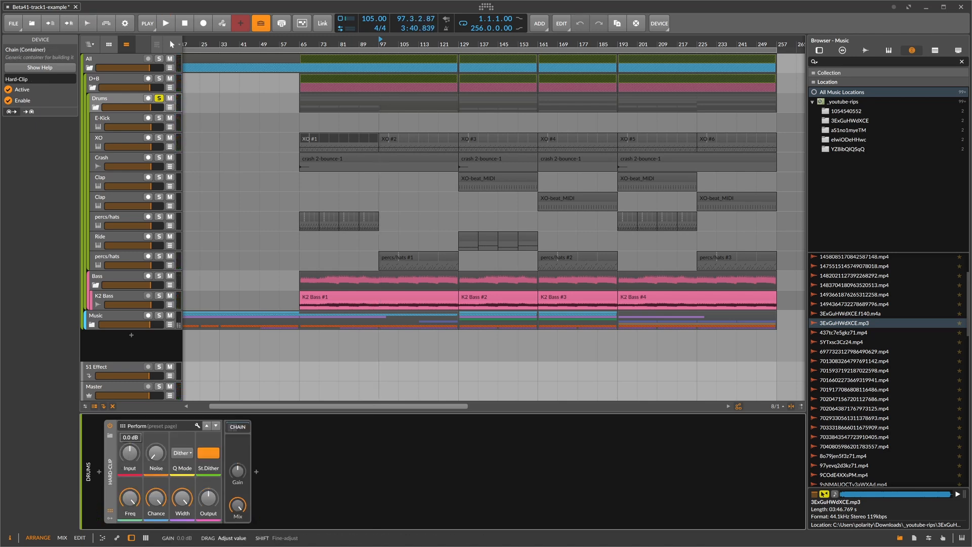
Select the Drums group and play it briefly to check its output level.
{"action": "triple_click", "coordinate": [210, 500]}
{"action": "left_click", "coordinate": [210, 500]}
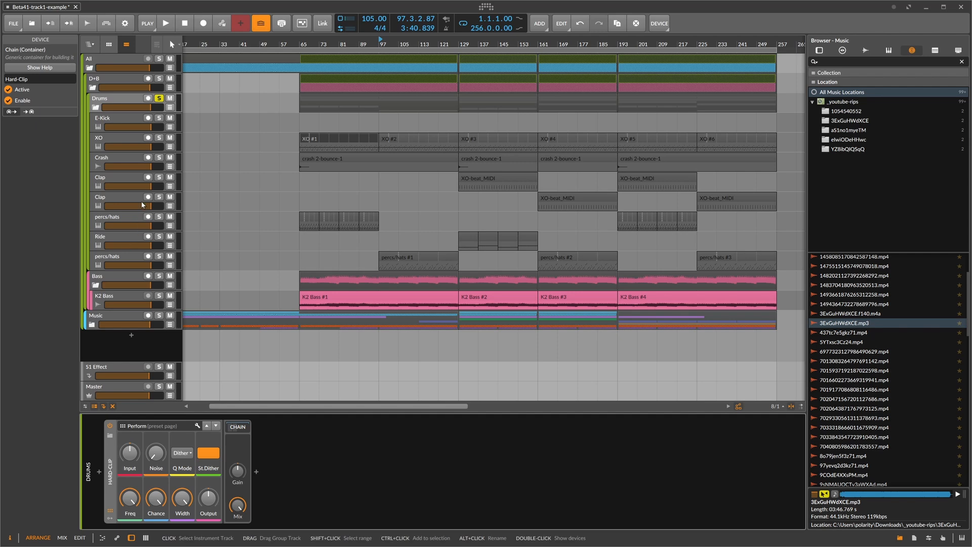
{"action": "left_click", "coordinate": [107, 99]}
{"action": "key", "text": "space"}
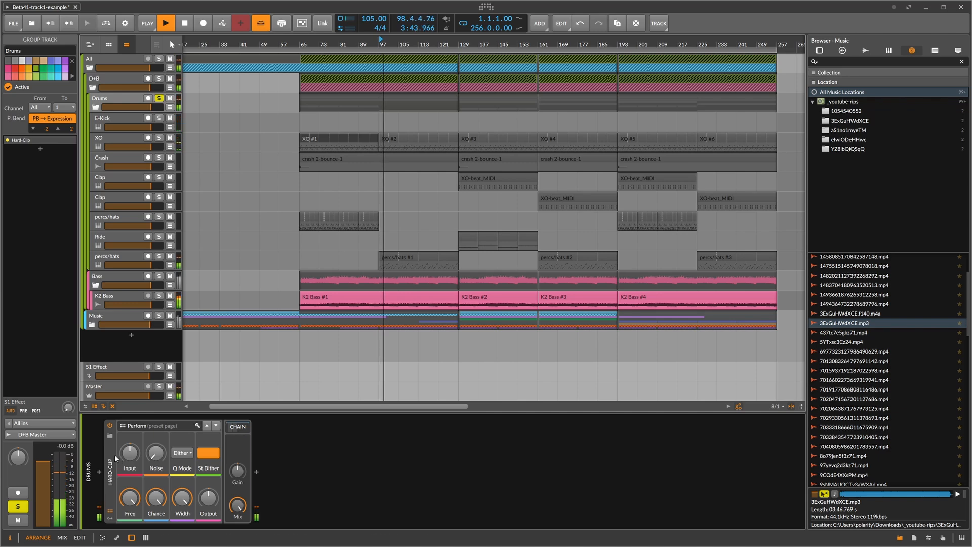
{"action": "key", "text": "space"}
Insert the Ozone 8 plug-in before Hard-Clip on the Drums group, searching the devices for "oz".
{"action": "left_click", "coordinate": [99, 472]}
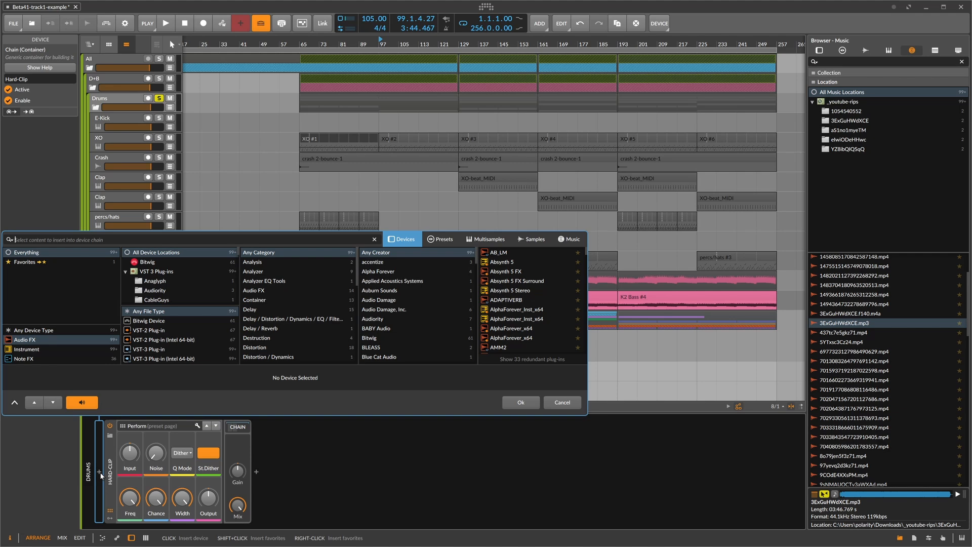
{"action": "type", "text": "oz"}
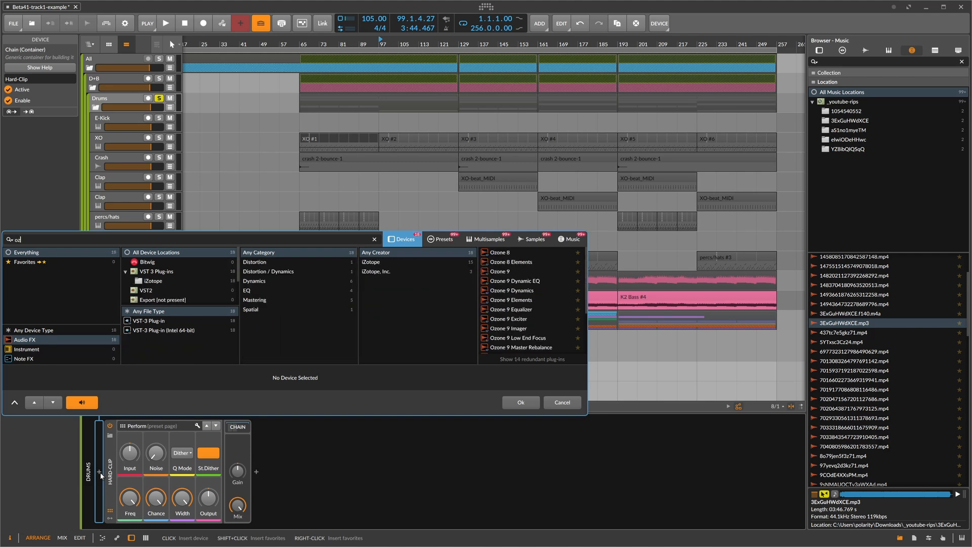
{"action": "key", "text": "Down"}
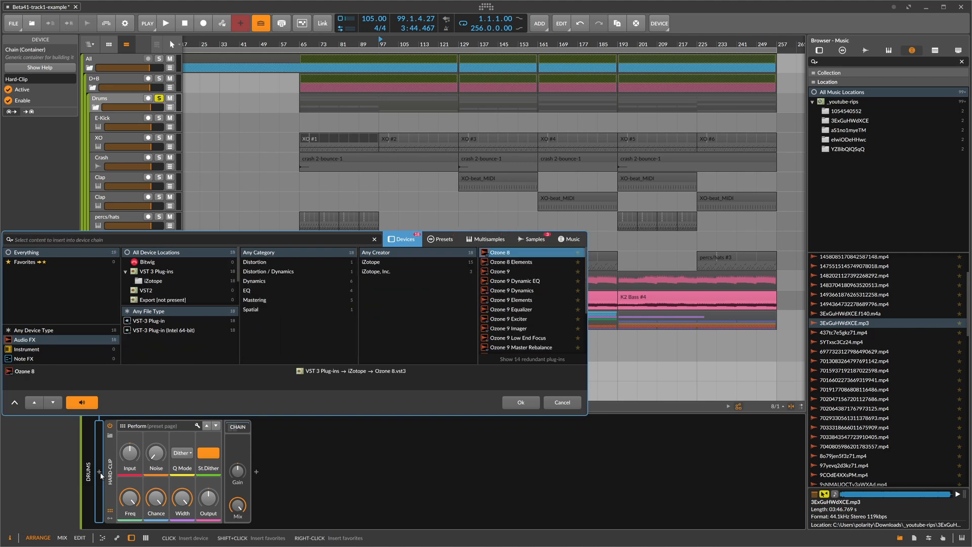
{"action": "key", "text": "Return"}
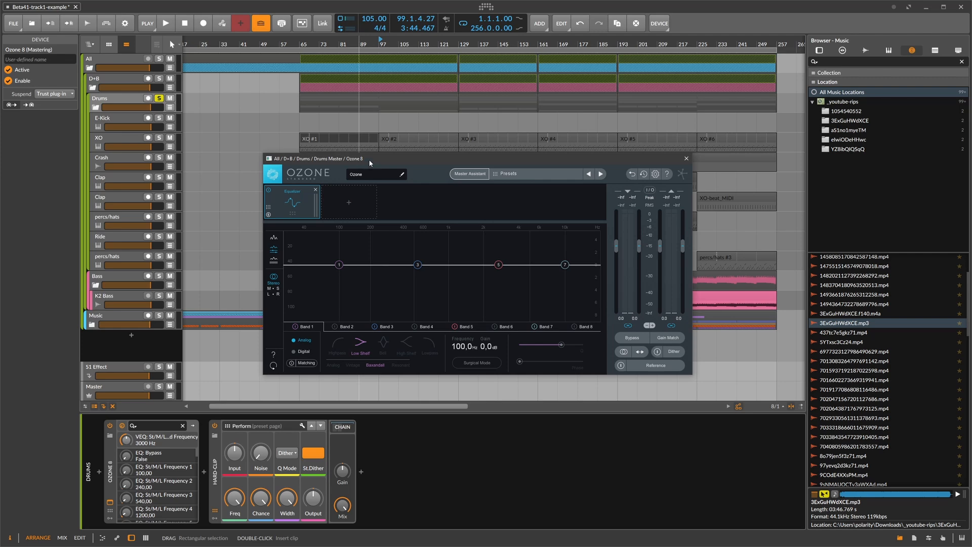
{"action": "left_click_drag", "start_coordinate": [369, 160], "coordinate": [381, 135]}
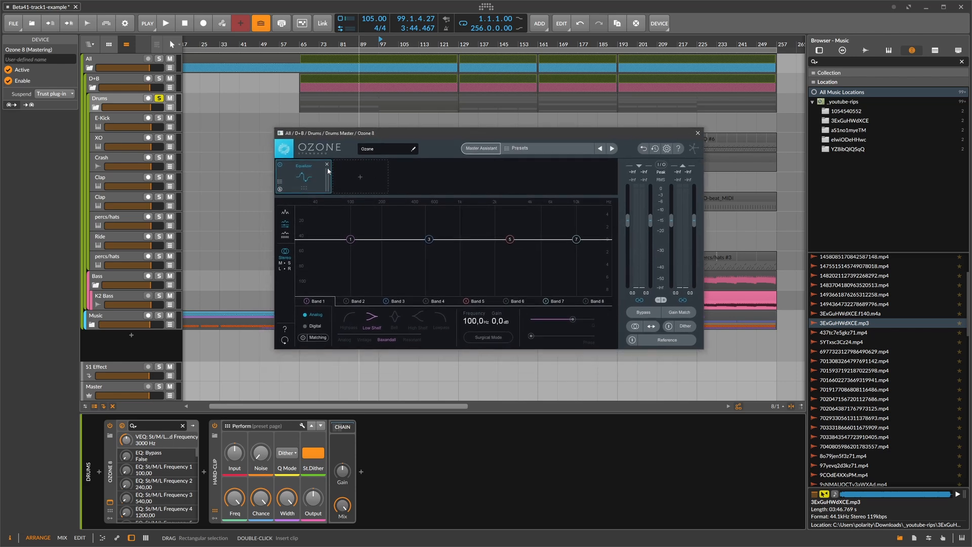
Open the Ozone 8 equalizer's Matching controls and capture a new source curve while playing the drums from bar 129.
{"action": "left_click", "coordinate": [318, 337]}
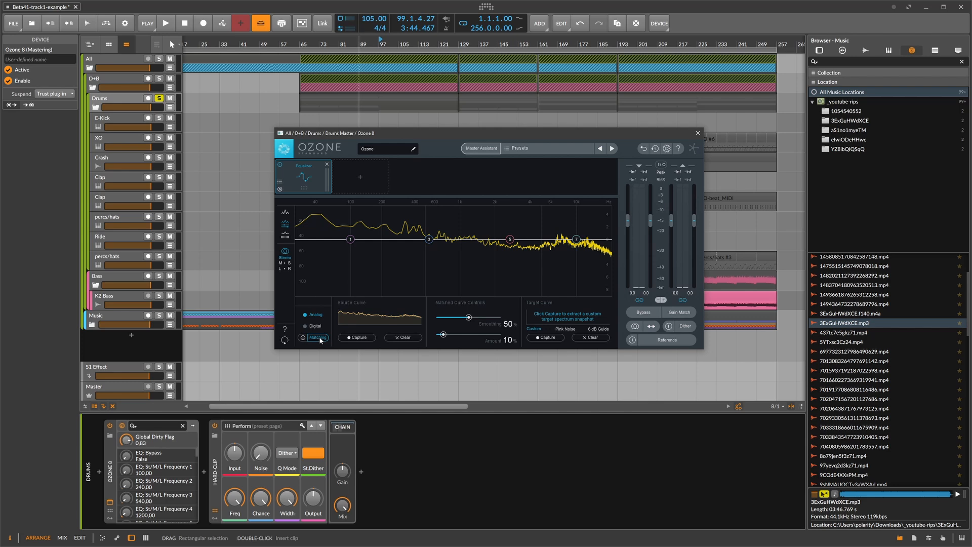
{"action": "left_click_drag", "start_coordinate": [386, 134], "coordinate": [454, 204]}
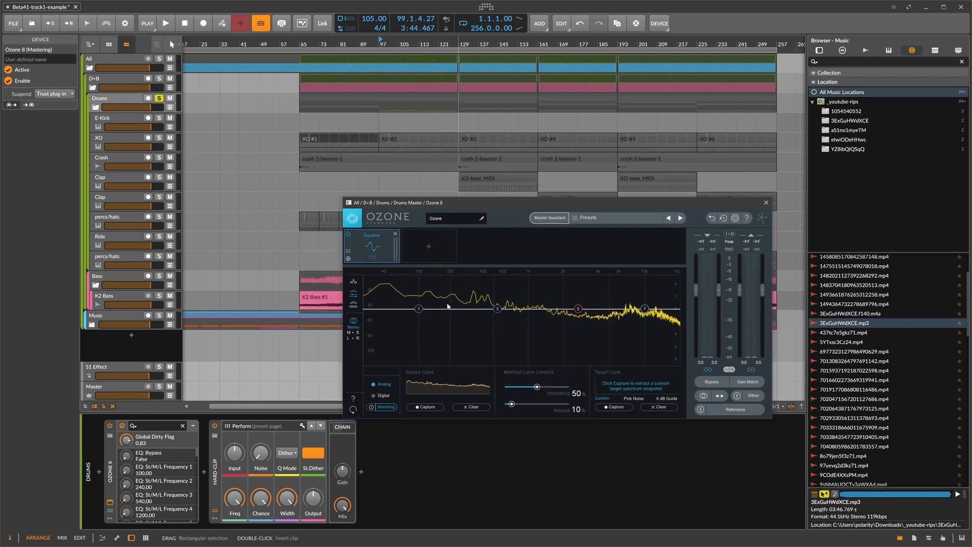
{"action": "left_click", "coordinate": [427, 406]}
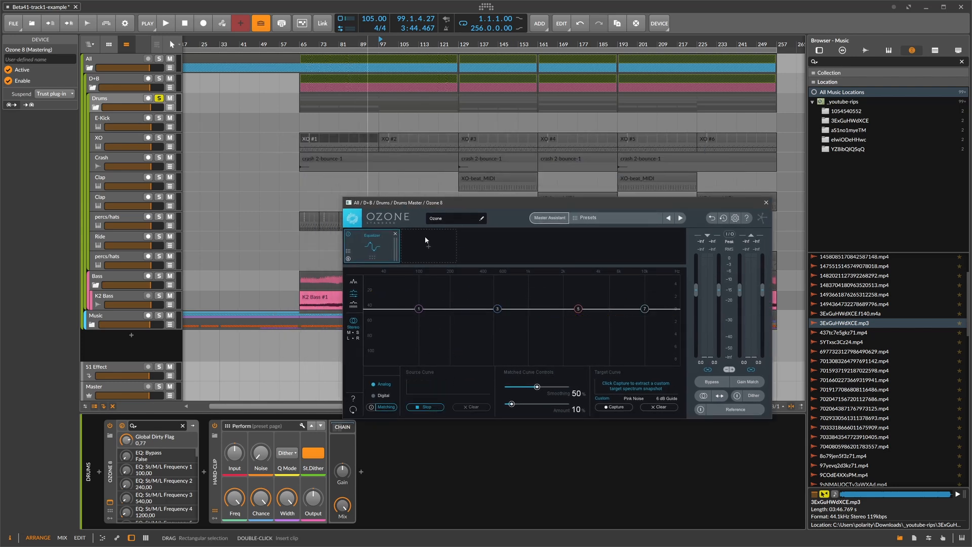
{"action": "key", "text": "space"}
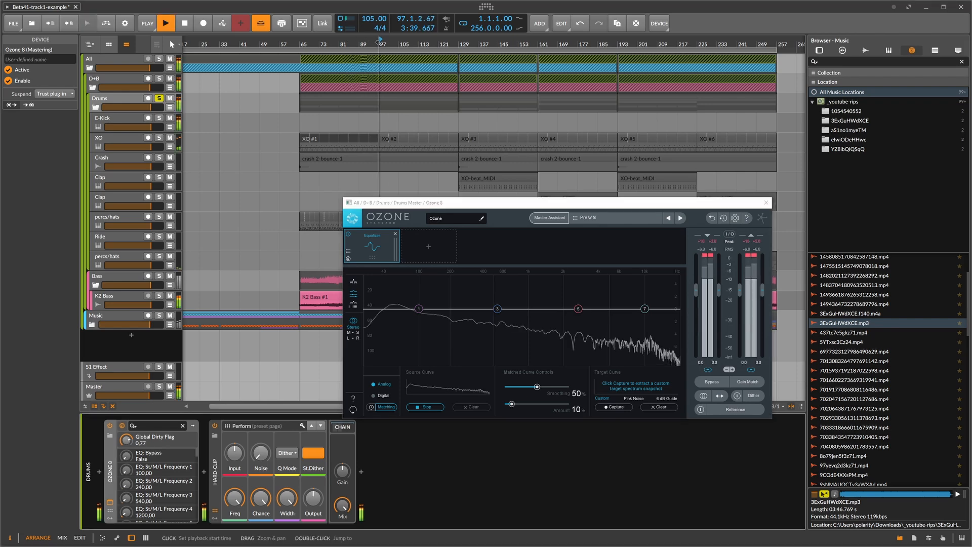
{"action": "left_click", "coordinate": [476, 51]}
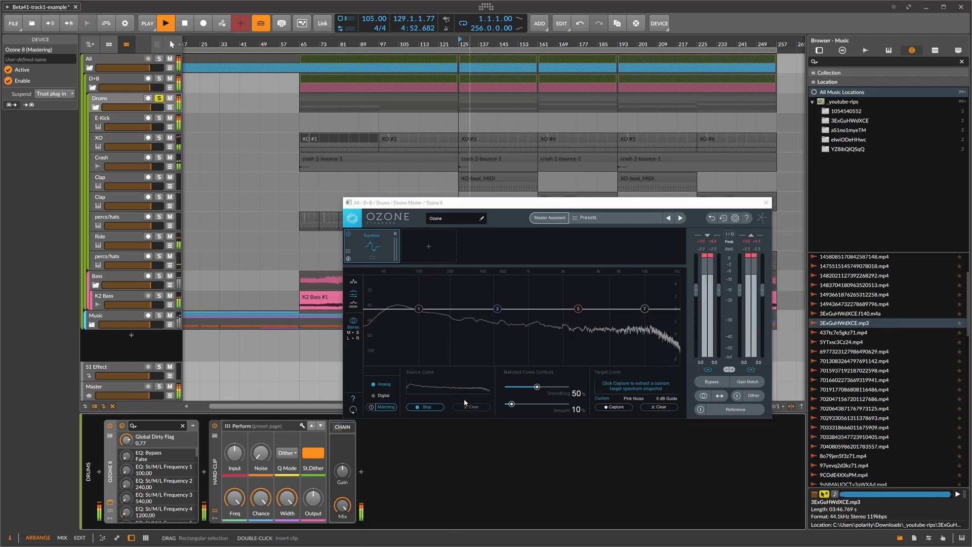
{"action": "left_click", "coordinate": [428, 407]}
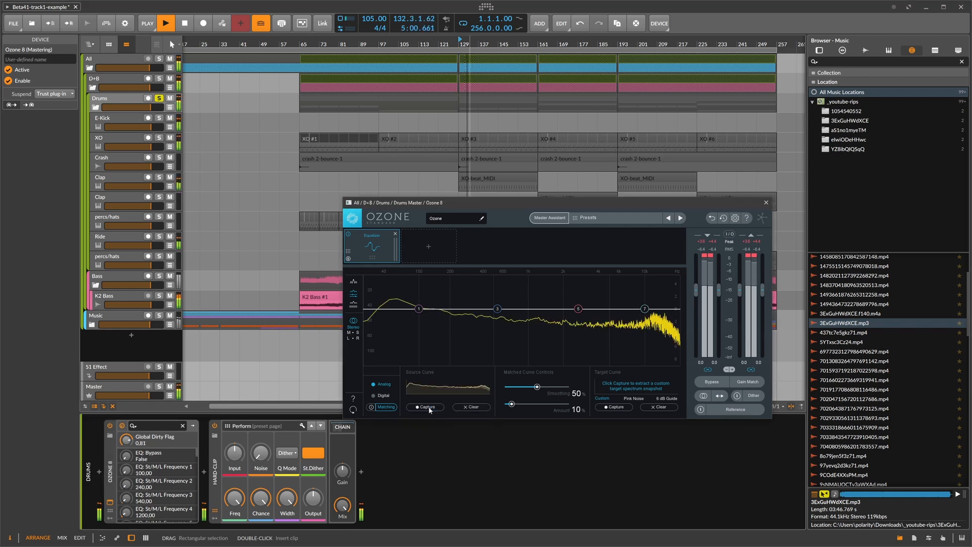
Choose Pink Noise as the equalizer's target curve, enable Matching, close the Ozone 8 window and stop playback.
{"action": "left_click", "coordinate": [635, 399]}
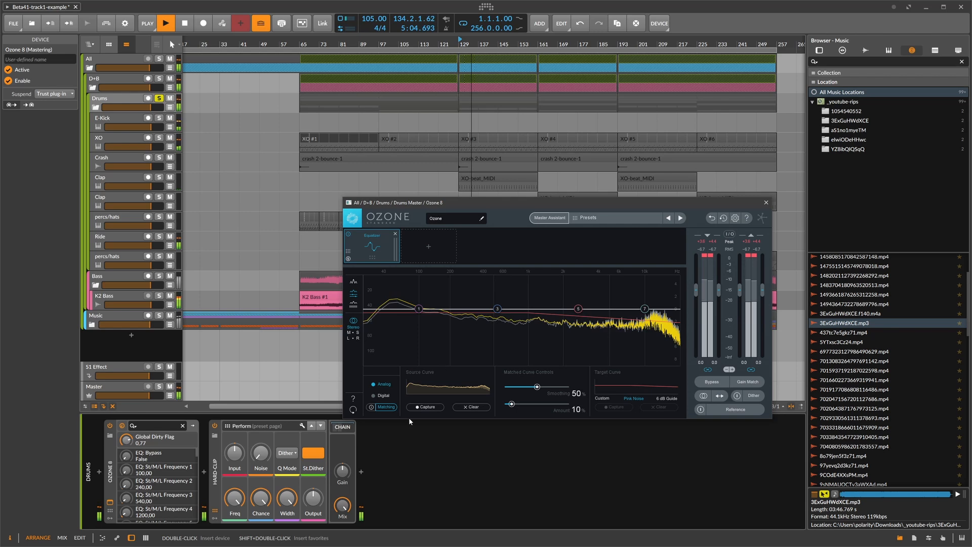
{"action": "left_click", "coordinate": [372, 408]}
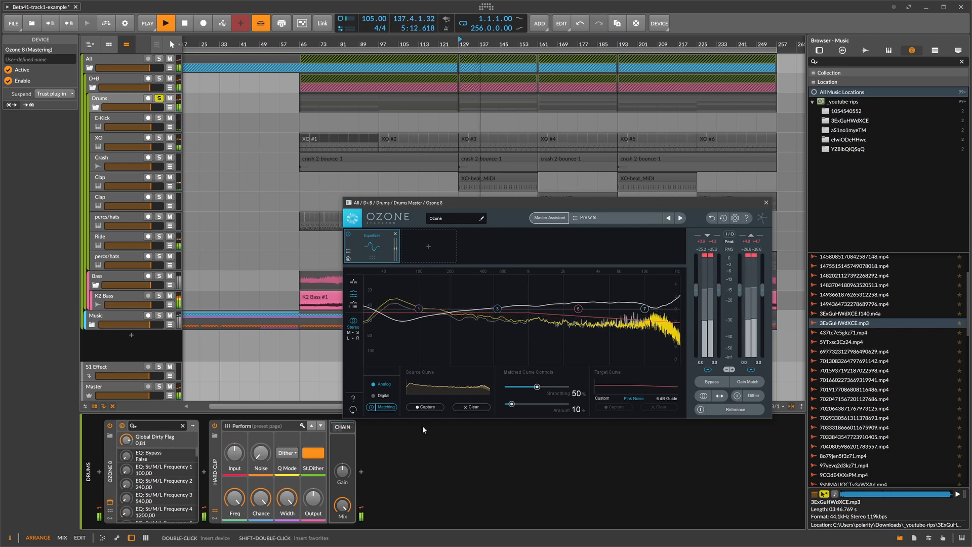
{"action": "left_click", "coordinate": [766, 202]}
{"action": "key", "text": "space"}
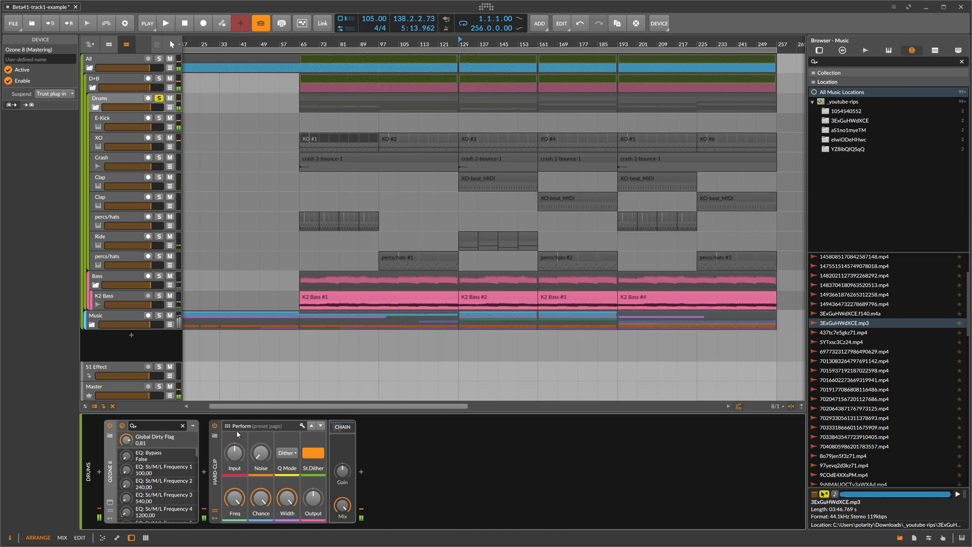
Try a Multiband FX-3 device between Ozone 8 and Hard-Clip, and delete it again.
{"action": "left_click", "coordinate": [206, 472]}
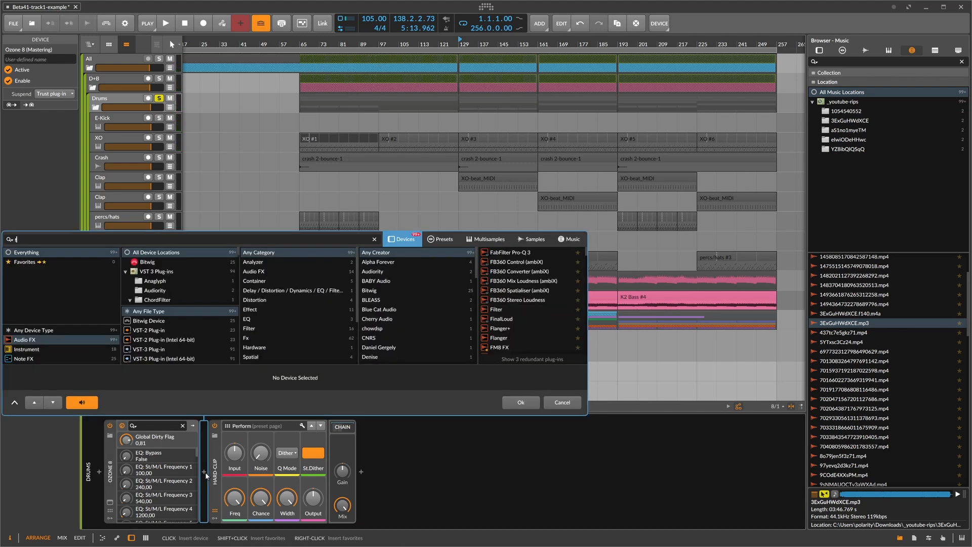
{"action": "type", "text": "-3"}
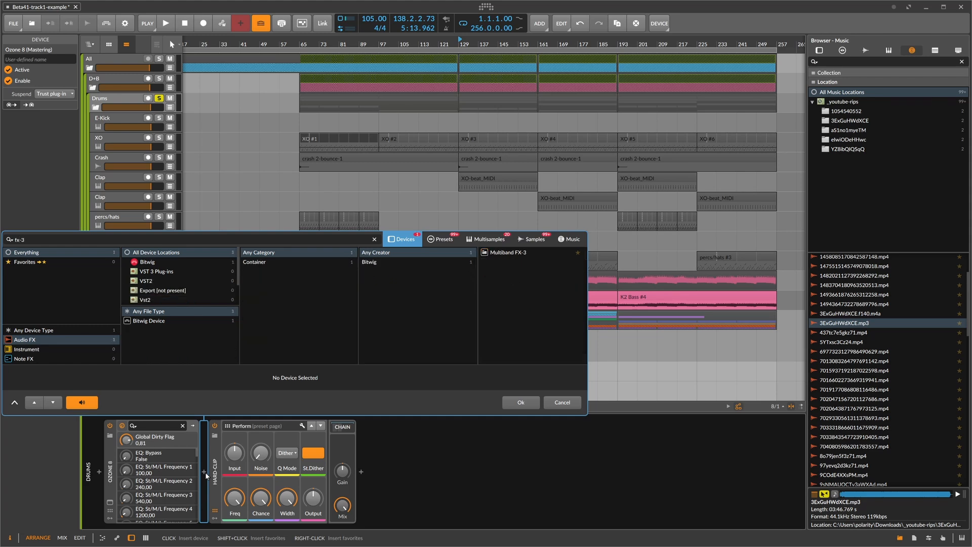
{"action": "key", "text": "Down"}
{"action": "key", "text": "Return"}
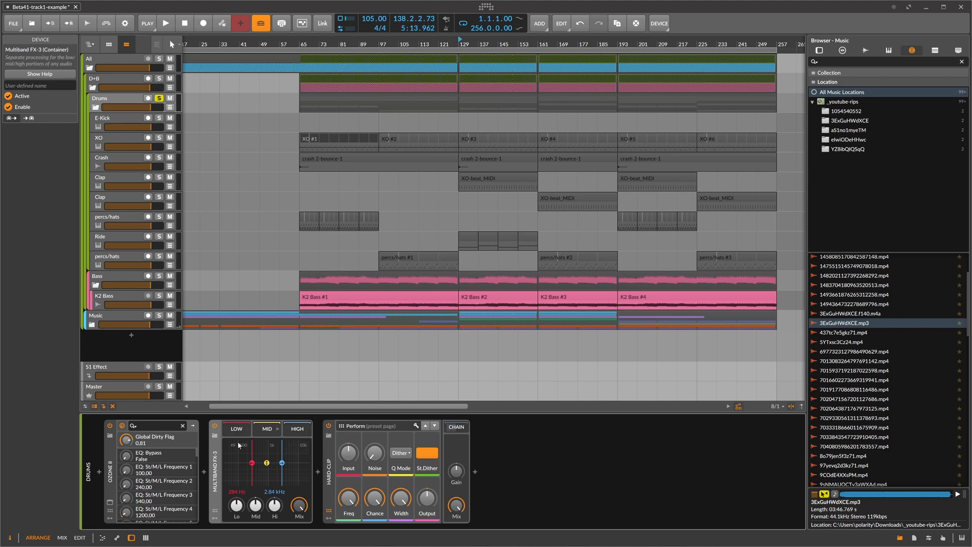
{"action": "key", "text": "Delete"}
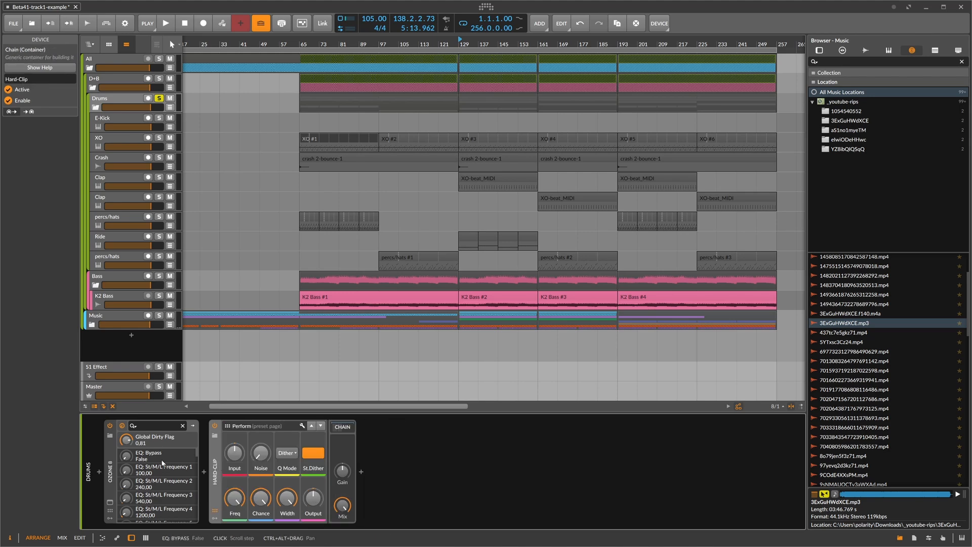
Insert the UNFILTER plug-in between Ozone 8 and Hard-Clip on the Drums group.
{"action": "left_click", "coordinate": [202, 475]}
{"action": "type", "text": "unfu"}
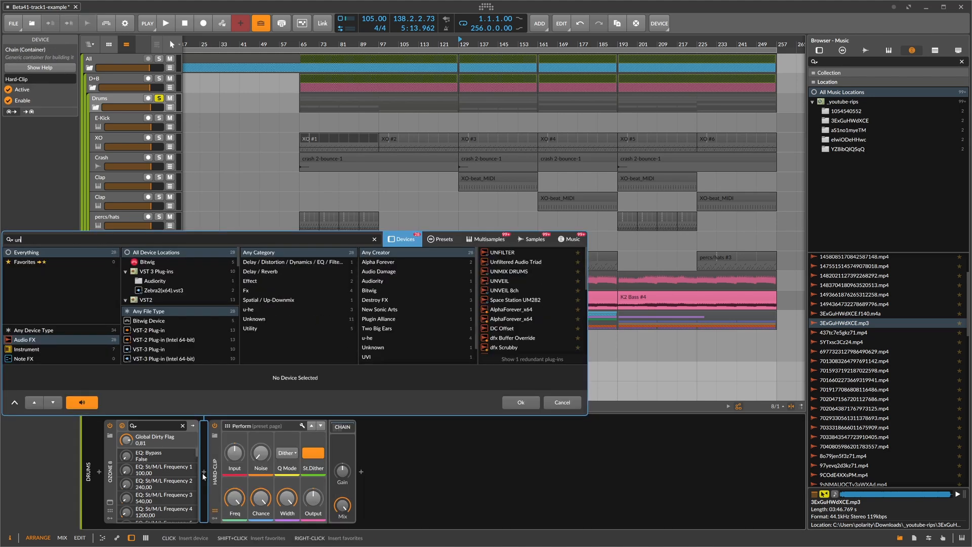
{"action": "key", "text": "Return"}
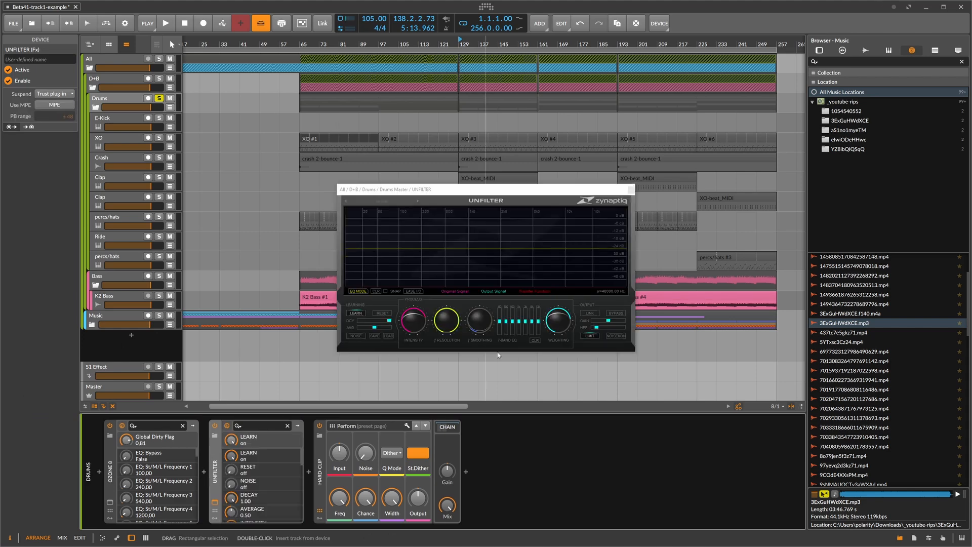
Play the drums through UNFILTER, vary its intensity and leave it at 0.400, and stop playback.
{"action": "key", "text": "space"}
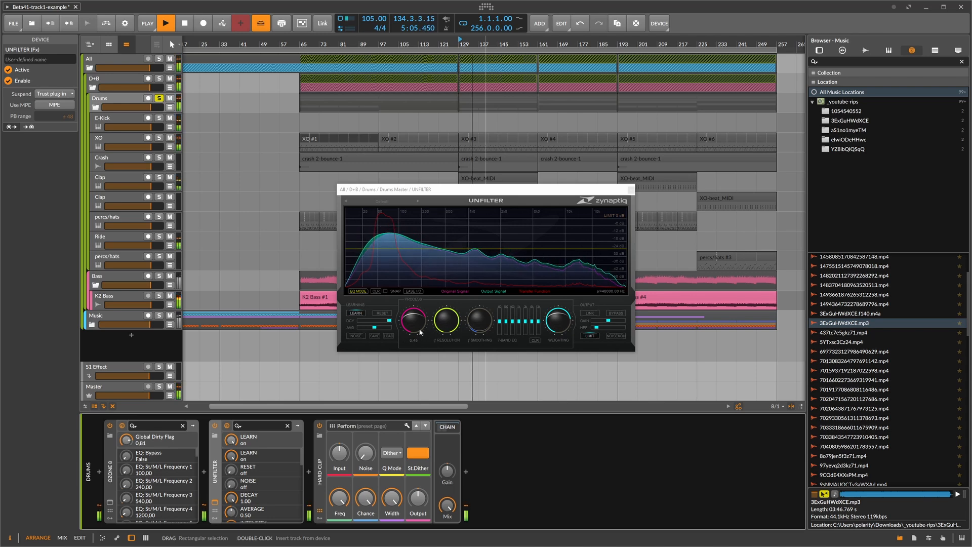
{"action": "mouse_move", "coordinate": [415, 324]}
{"action": "left_mouse_down"}
{"action": "mouse_move", "coordinate": [421, 336]}
{"action": "mouse_move", "coordinate": [433, 297]}
{"action": "mouse_move", "coordinate": [426, 327]}
{"action": "left_mouse_up"}
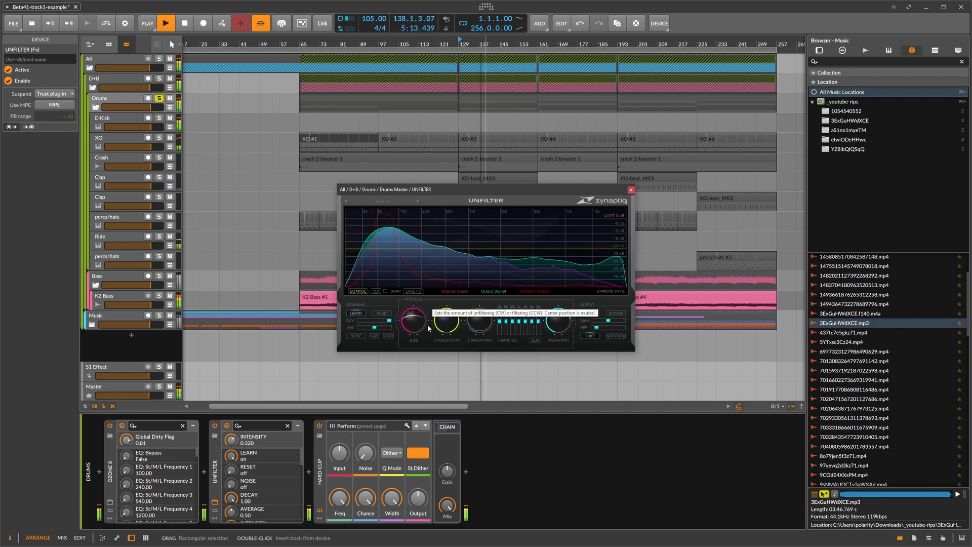
{"action": "double_click", "coordinate": [415, 328]}
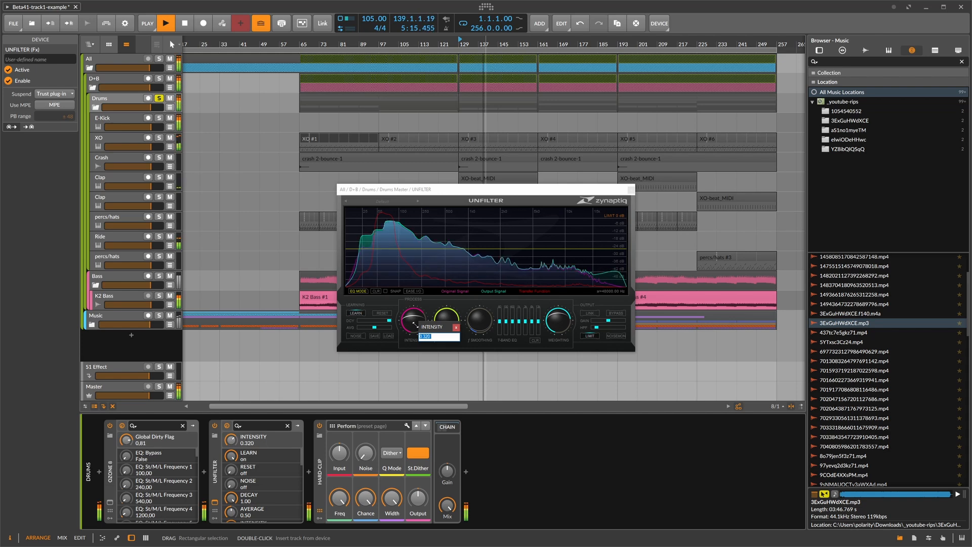
{"action": "left_click", "coordinate": [416, 316]}
{"action": "left_click_drag", "start_coordinate": [417, 321], "coordinate": [417, 317]}
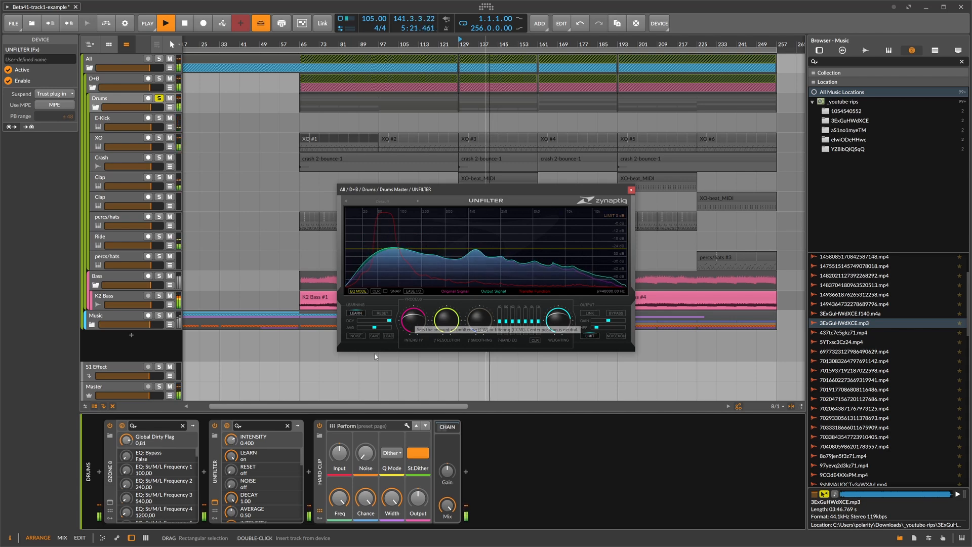
{"action": "key", "text": "space"}
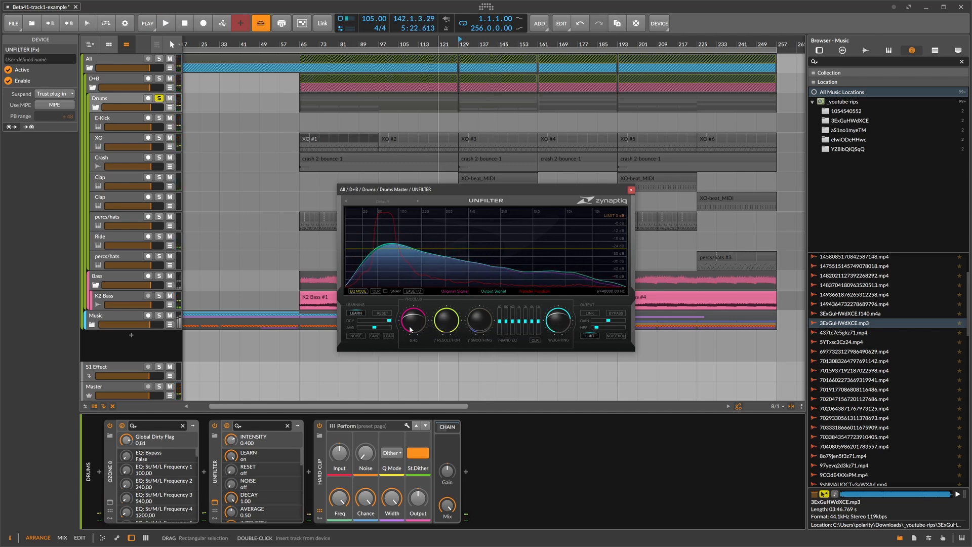
{"action": "left_click_drag", "start_coordinate": [456, 189], "coordinate": [432, 161]}
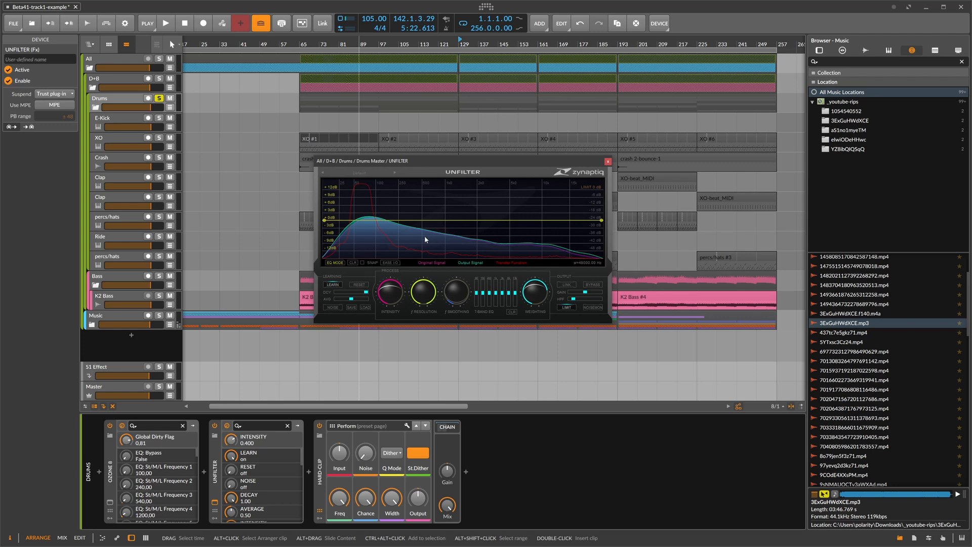
{"action": "left_click_drag", "start_coordinate": [363, 163], "coordinate": [356, 180]}
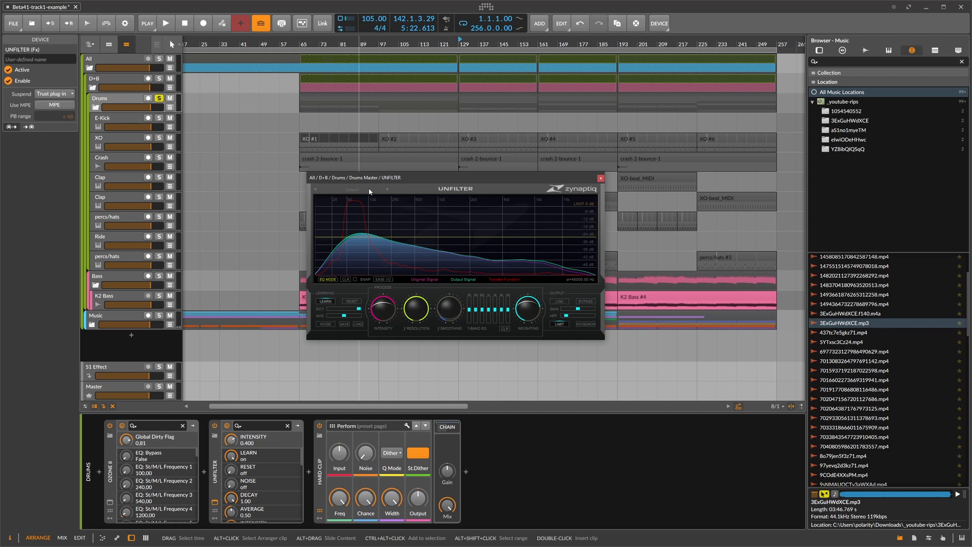
{"action": "left_click_drag", "start_coordinate": [366, 181], "coordinate": [368, 188]}
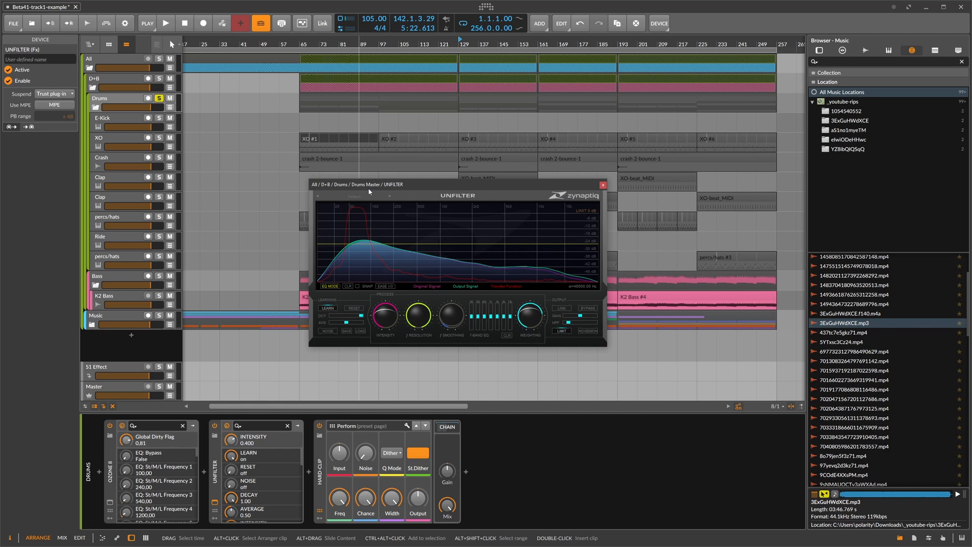
{"action": "left_click_drag", "start_coordinate": [366, 189], "coordinate": [361, 191]}
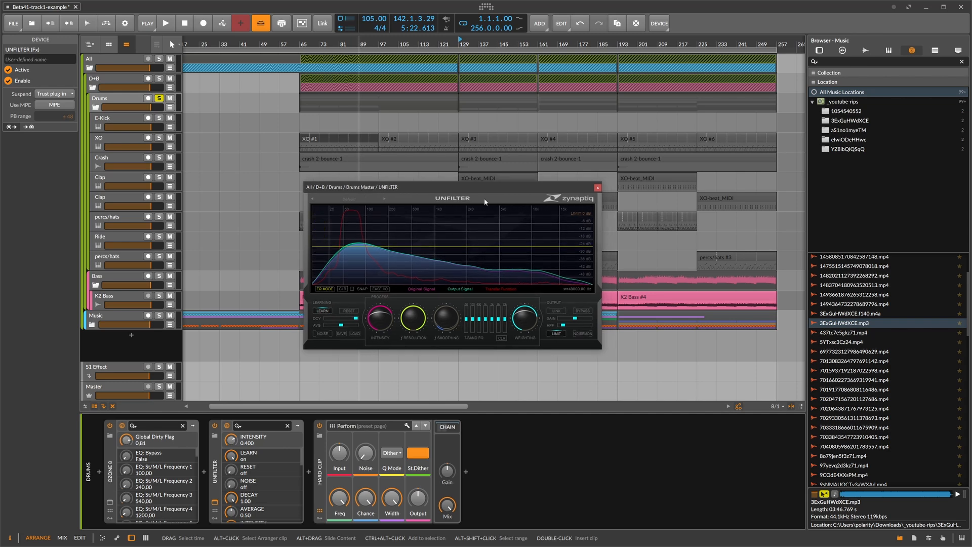
{"action": "left_click_drag", "start_coordinate": [561, 189], "coordinate": [537, 197]}
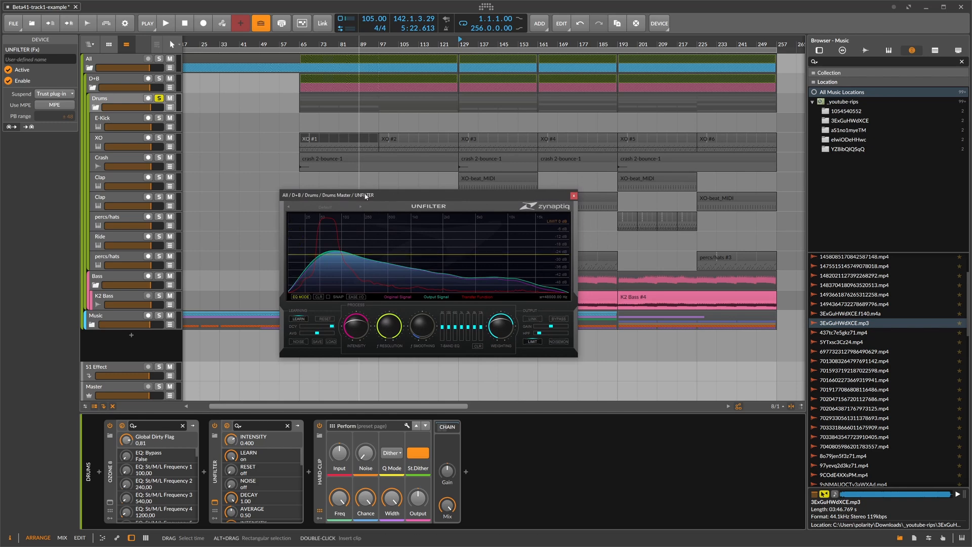
{"action": "left_click_drag", "start_coordinate": [362, 196], "coordinate": [359, 203]}
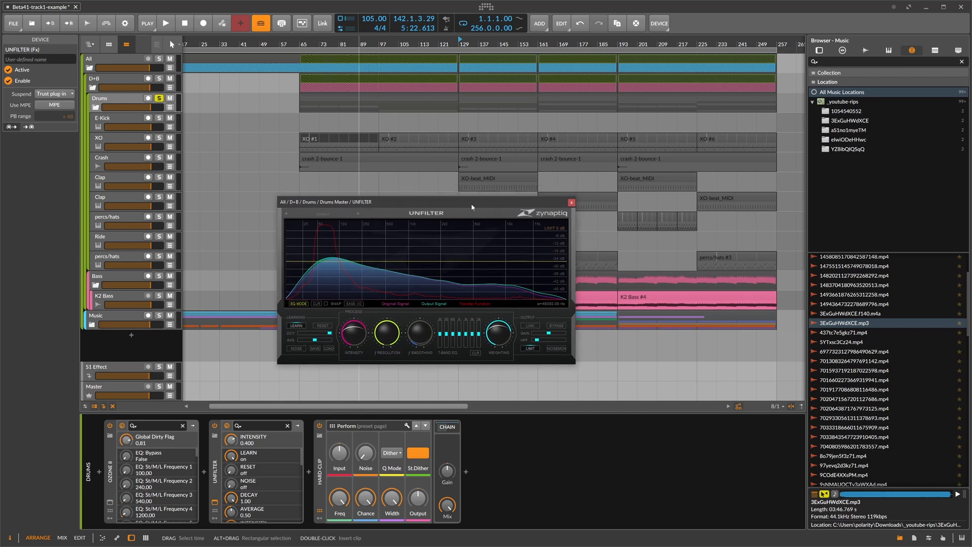
Close the UNFILTER window and delete the plug-in from the Drums group's device chain.
{"action": "left_click", "coordinate": [571, 203]}
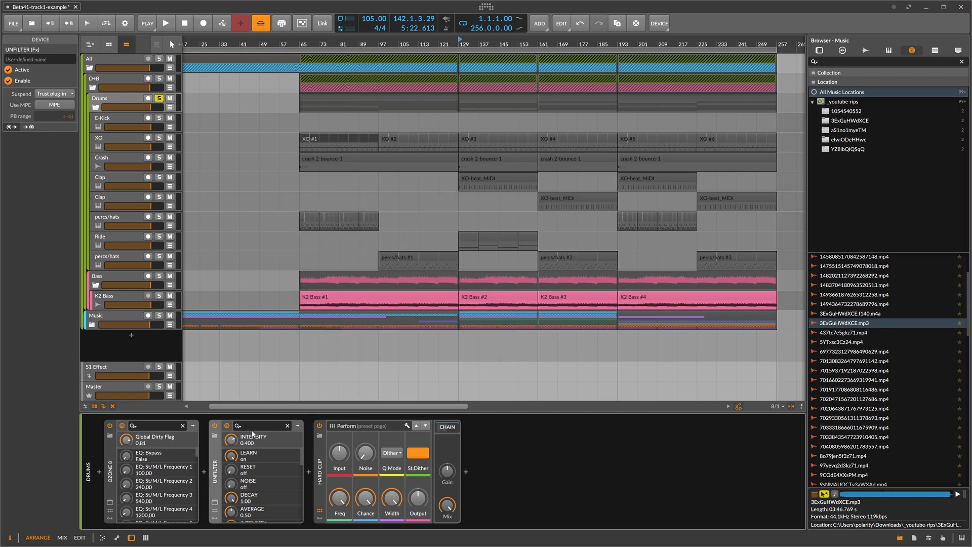
{"action": "key", "text": "Delete"}
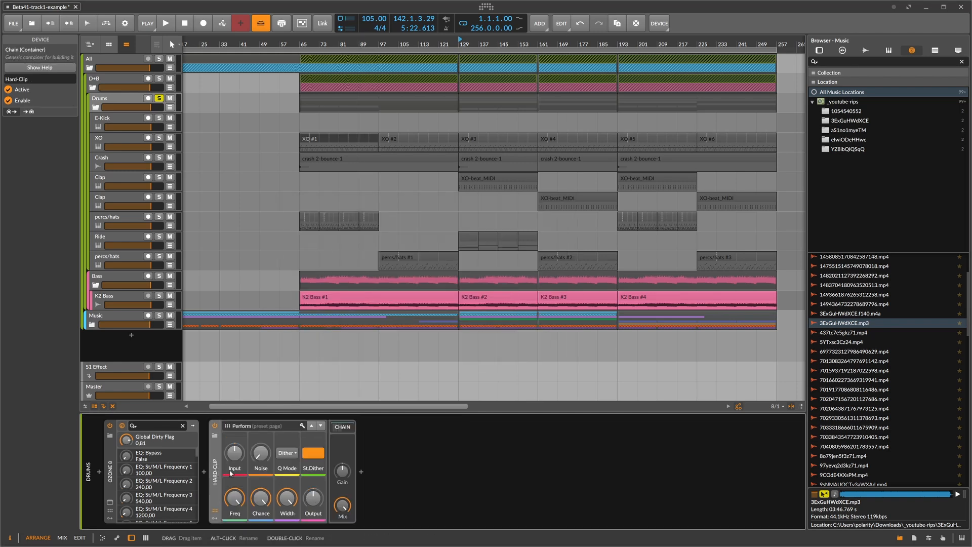
Open the Ozone 8 window on the Drums group, review its EQ matching settings, and close it.
{"action": "left_click", "coordinate": [109, 462]}
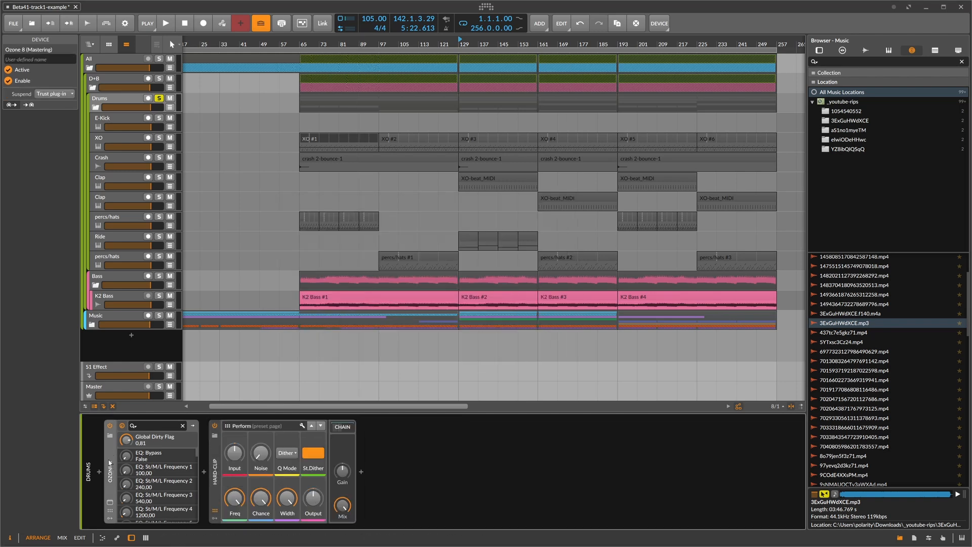
{"action": "left_click", "coordinate": [111, 501]}
{"action": "left_click_drag", "start_coordinate": [515, 204], "coordinate": [413, 192]}
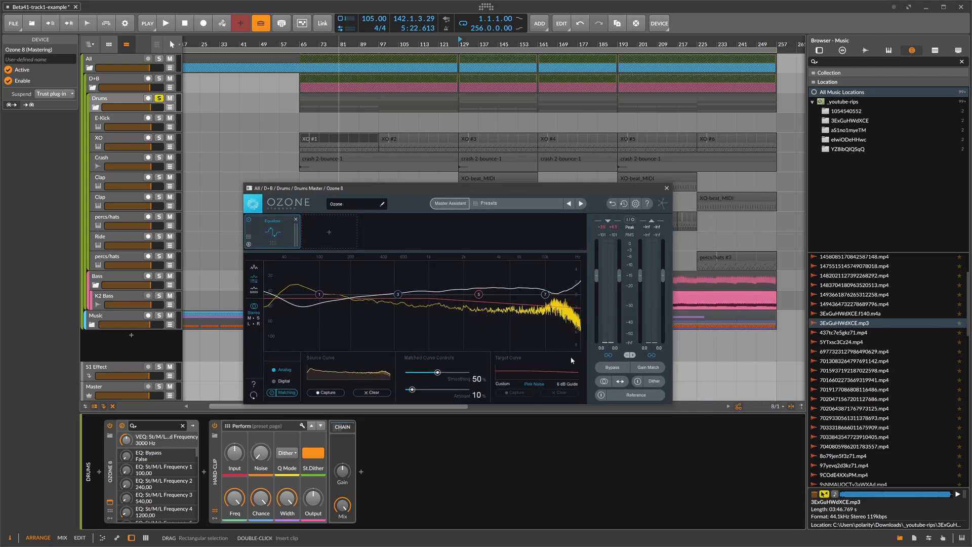
{"action": "left_click", "coordinate": [667, 187]}
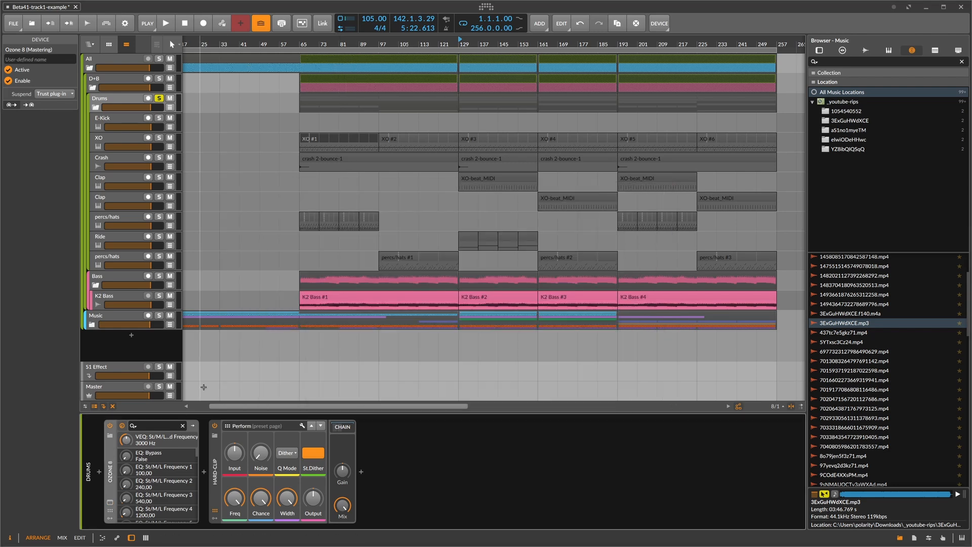
Select the Hard-Clip device and collapse the Drums group in the arranger.
{"action": "left_click", "coordinate": [239, 457]}
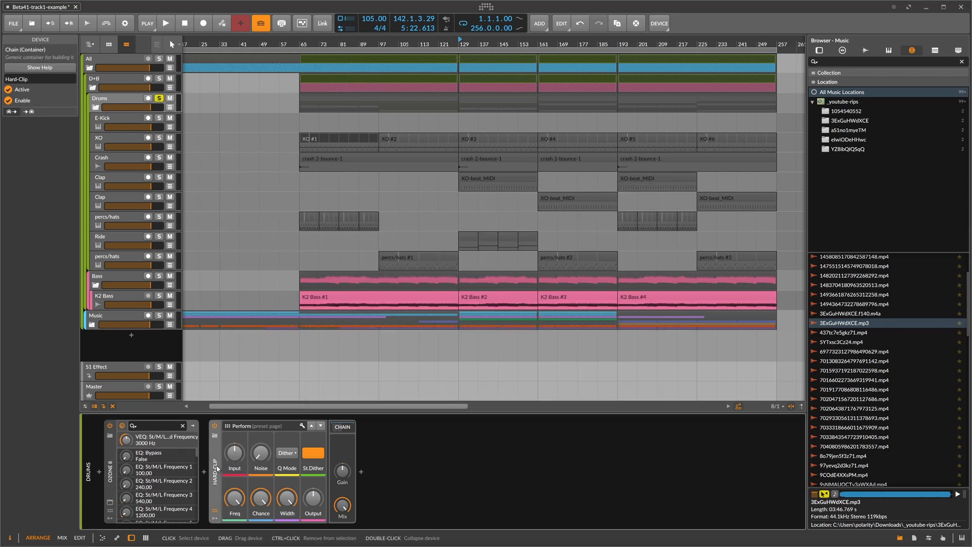
{"action": "left_click", "coordinate": [96, 107]}
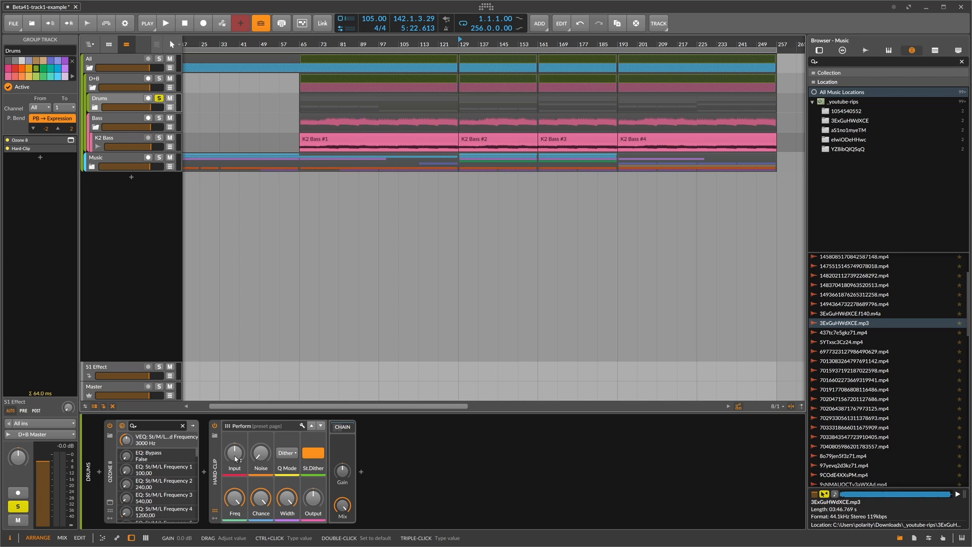
Try boosting the Hard-Clip input to about +13.5 dB during playback from bar 129, and reset it to 0 dB.
{"action": "left_click", "coordinate": [303, 44]}
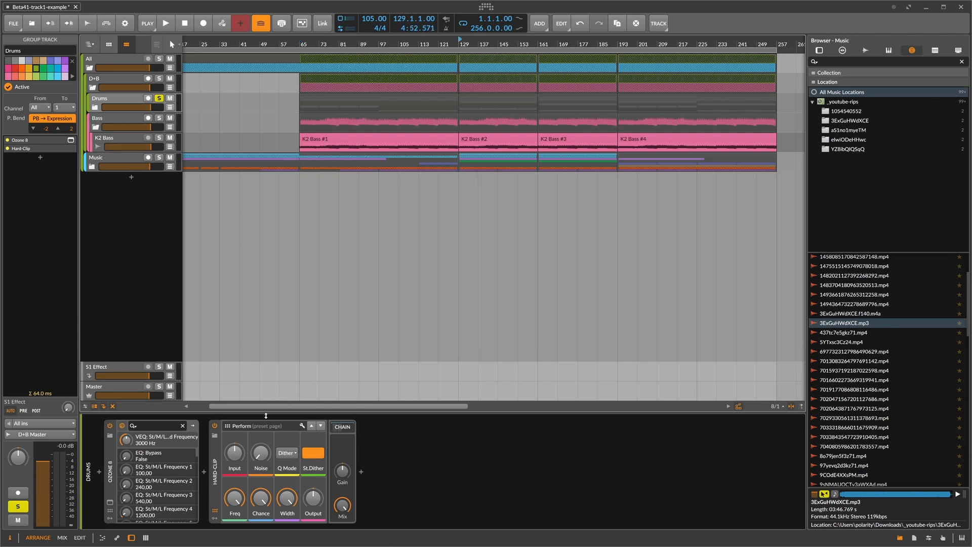
{"action": "key", "text": "space"}
{"action": "left_click", "coordinate": [235, 453]}
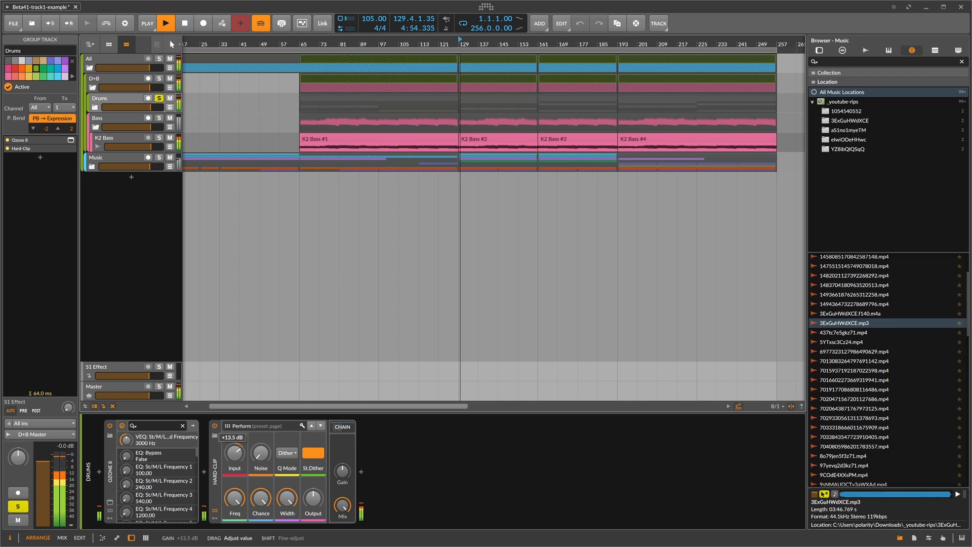
{"action": "left_click_drag", "start_coordinate": [236, 455], "coordinate": [236, 464]}
{"action": "key", "text": "space"}
{"action": "triple_click", "coordinate": [236, 455]}
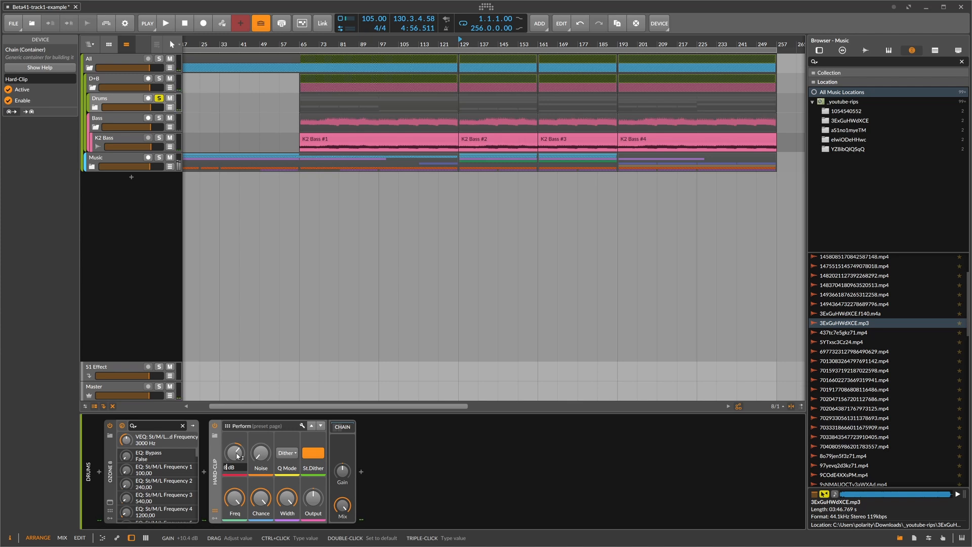
{"action": "key", "text": "Return"}
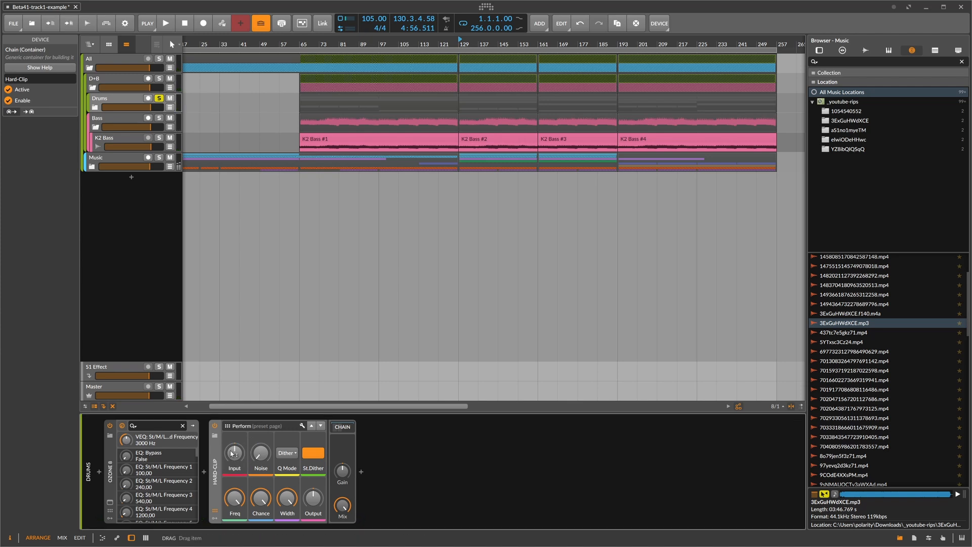
Play the soloed Drums group from bar 129 and check its level on the channel meter.
{"action": "left_click", "coordinate": [458, 46]}
{"action": "key", "text": "space"}
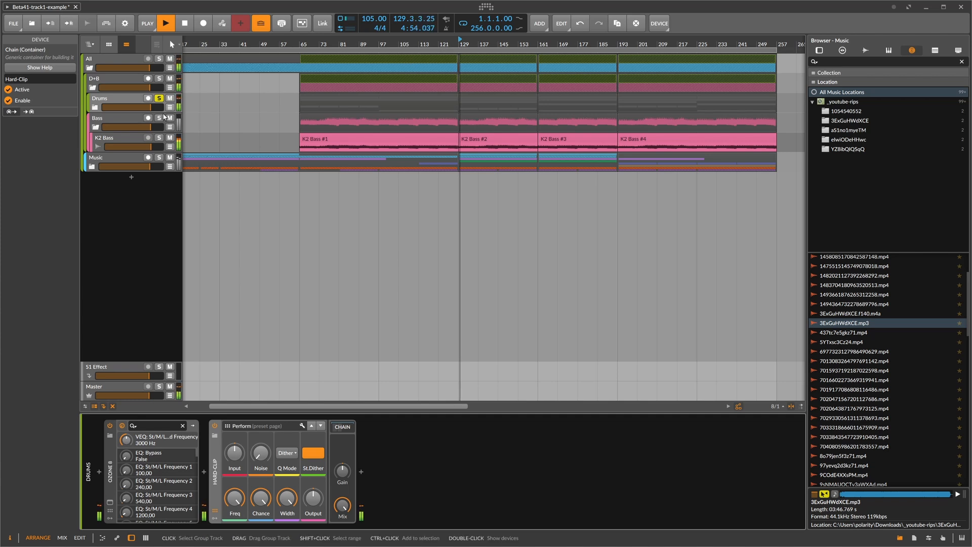
{"action": "left_click", "coordinate": [135, 100]}
{"action": "key", "text": "space"}
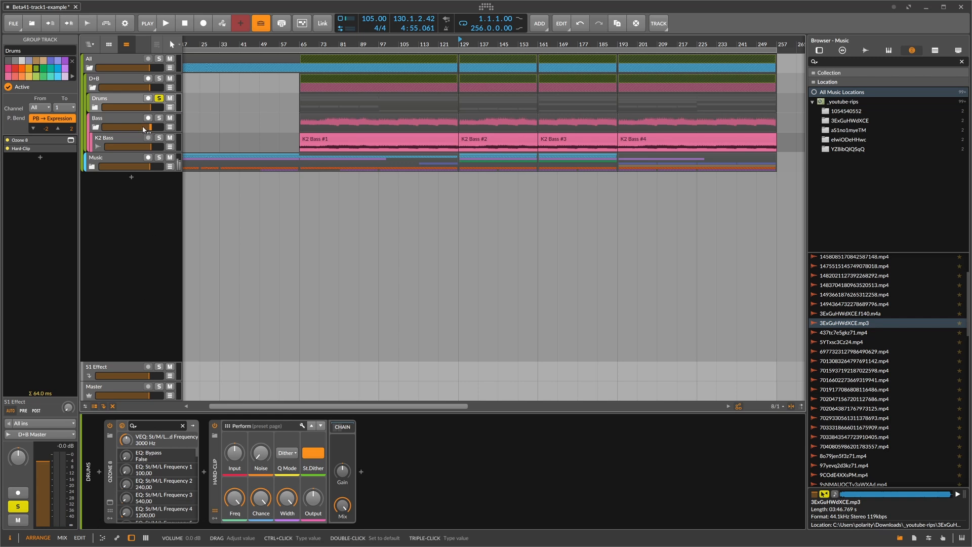
Turn off solo on the Drums group and solo the Bass group instead.
{"action": "left_click", "coordinate": [159, 98]}
{"action": "left_click", "coordinate": [149, 123]}
{"action": "left_click", "coordinate": [159, 118]}
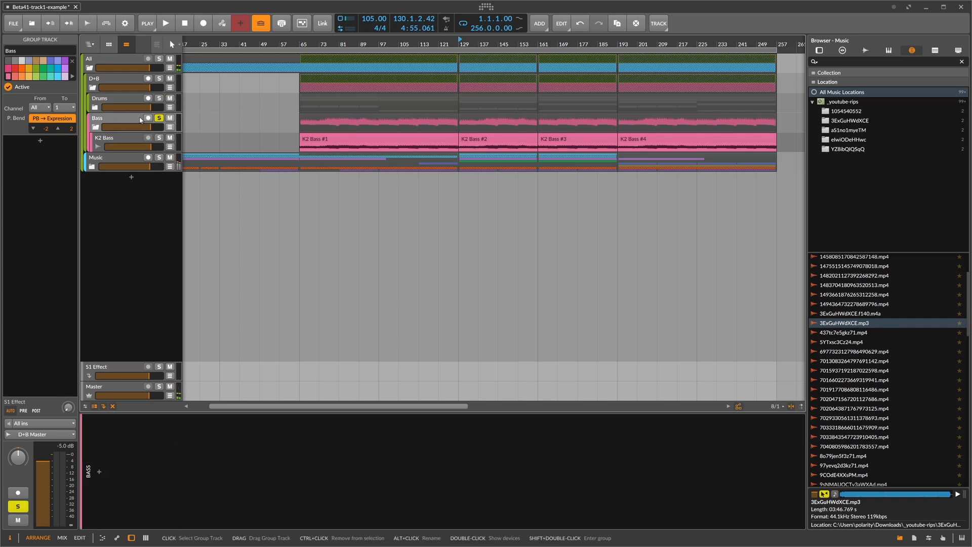
Reset the K2 Bass Tool volume to 0 dB and adjust the Peak Limiter input to about +8.3 dB during playback from bars 65 and 113.
{"action": "left_click", "coordinate": [114, 137]}
{"action": "double_click", "coordinate": [653, 456]}
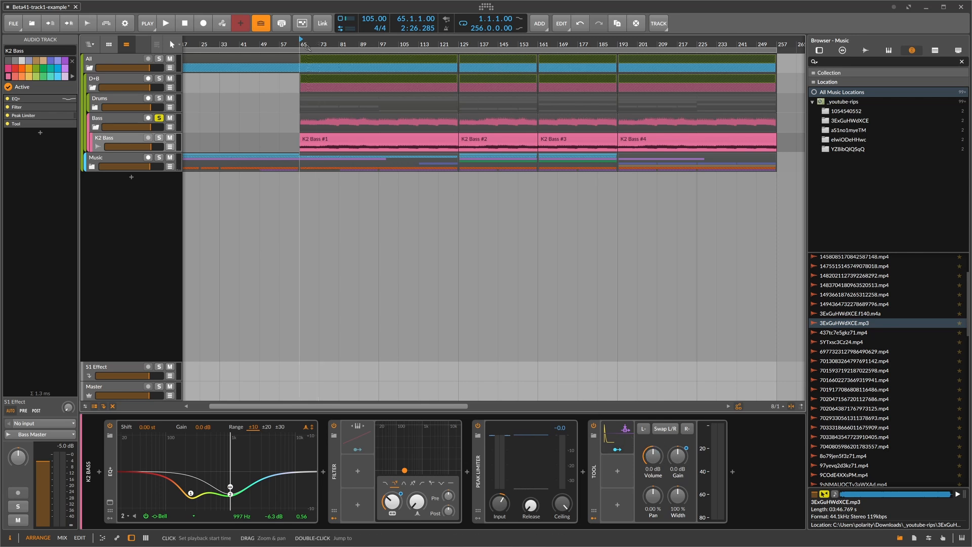
{"action": "key", "text": "space"}
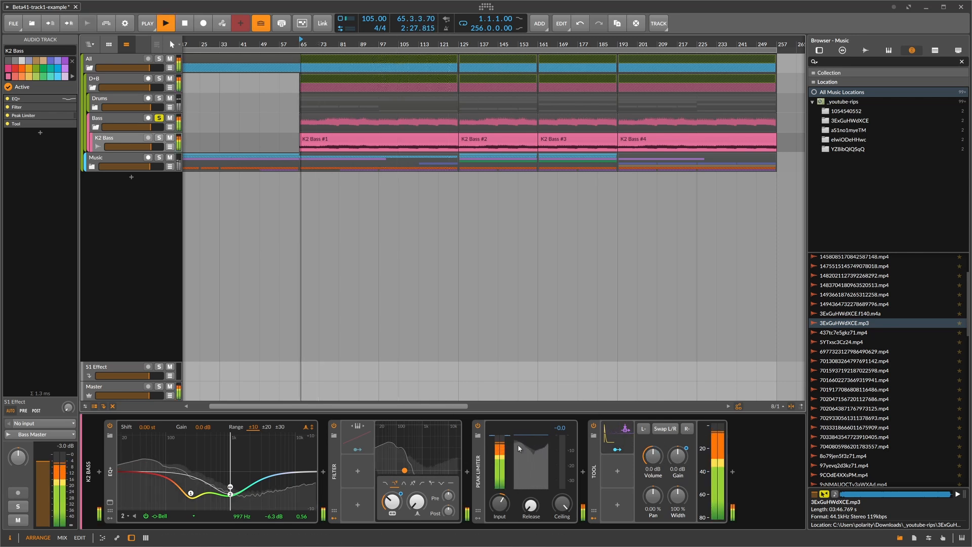
{"action": "left_click", "coordinate": [419, 44]}
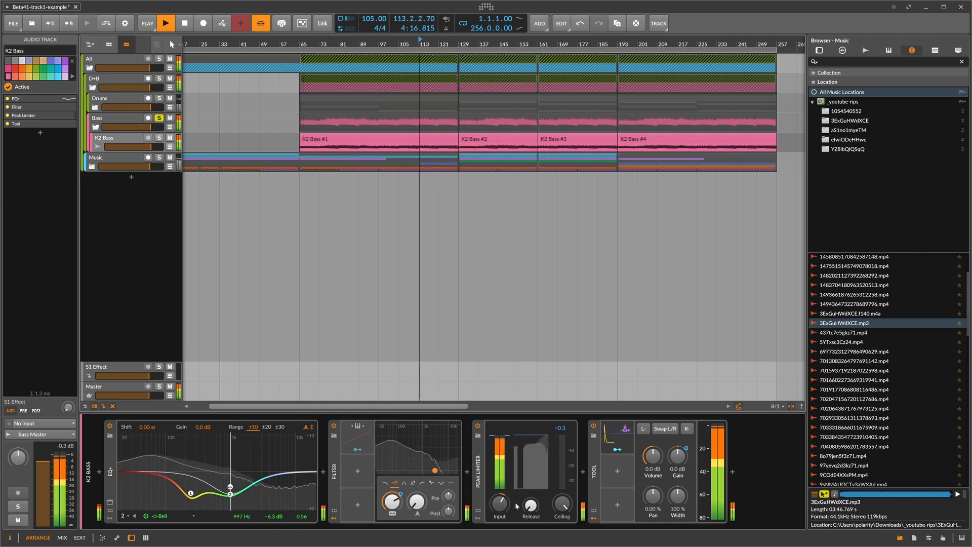
{"action": "left_click_drag", "start_coordinate": [500, 504], "coordinate": [500, 502]}
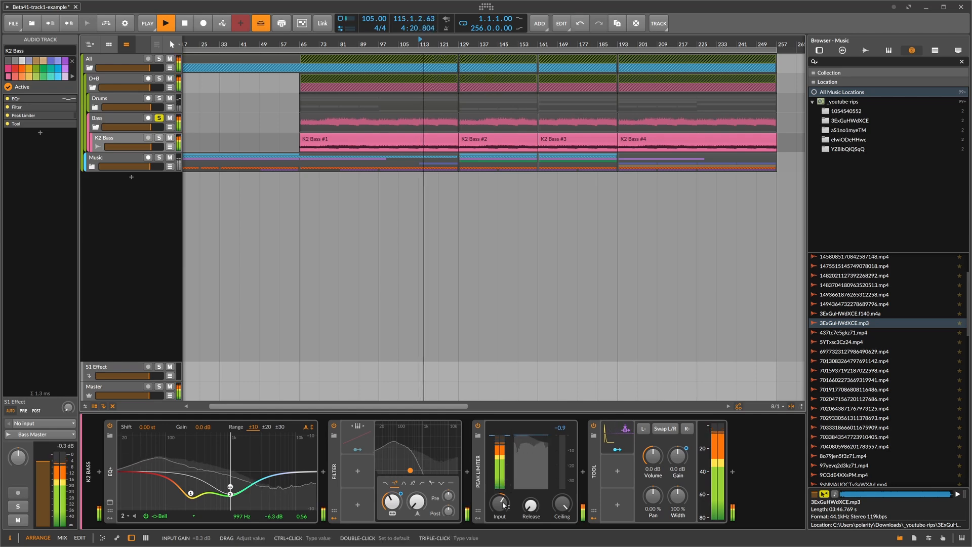
{"action": "key", "text": "space"}
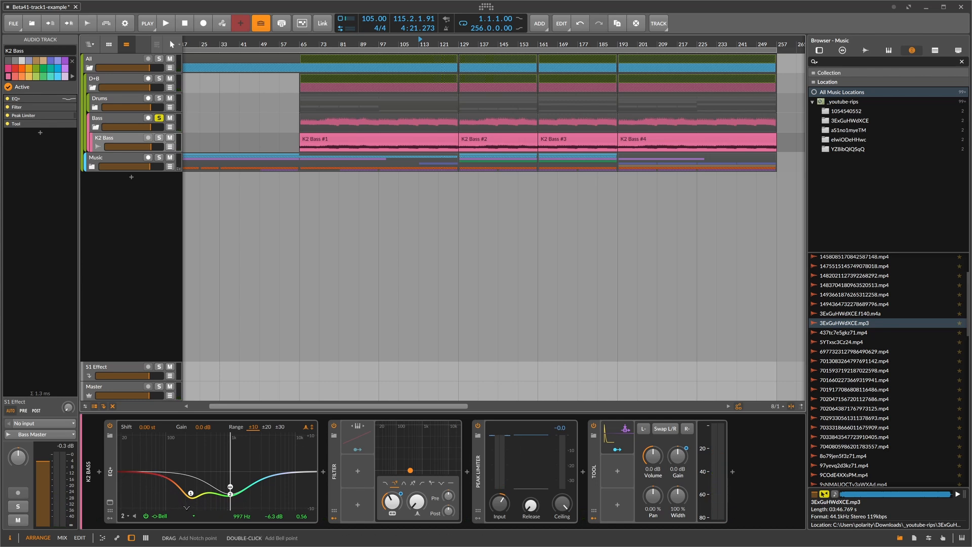
Set the Tool volume on K2 Bass to -3 dB, and lower it further to -4 dB.
{"action": "left_click", "coordinate": [653, 455]}
{"action": "type", "text": "-4"}
{"action": "key", "text": "Return"}
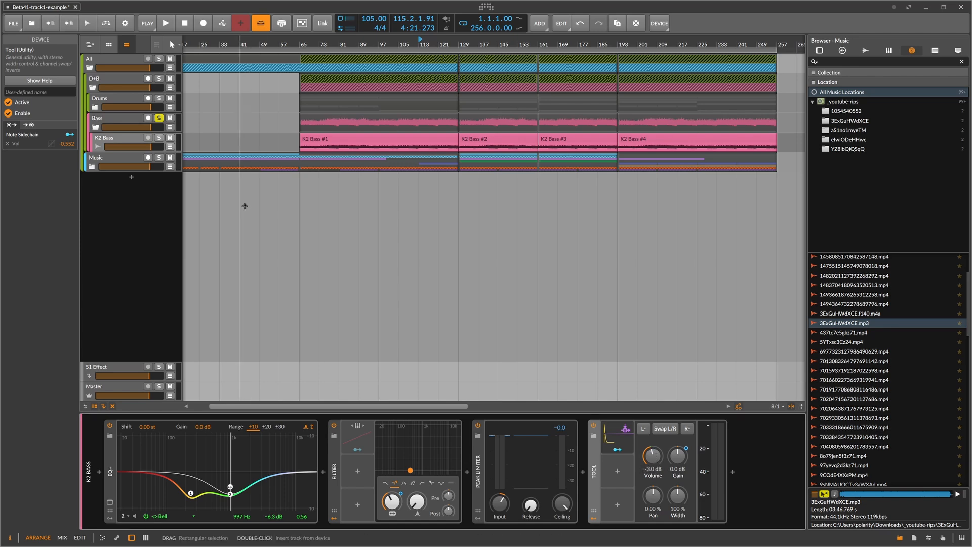
{"action": "left_click", "coordinate": [654, 456], "text": "ctrl"}
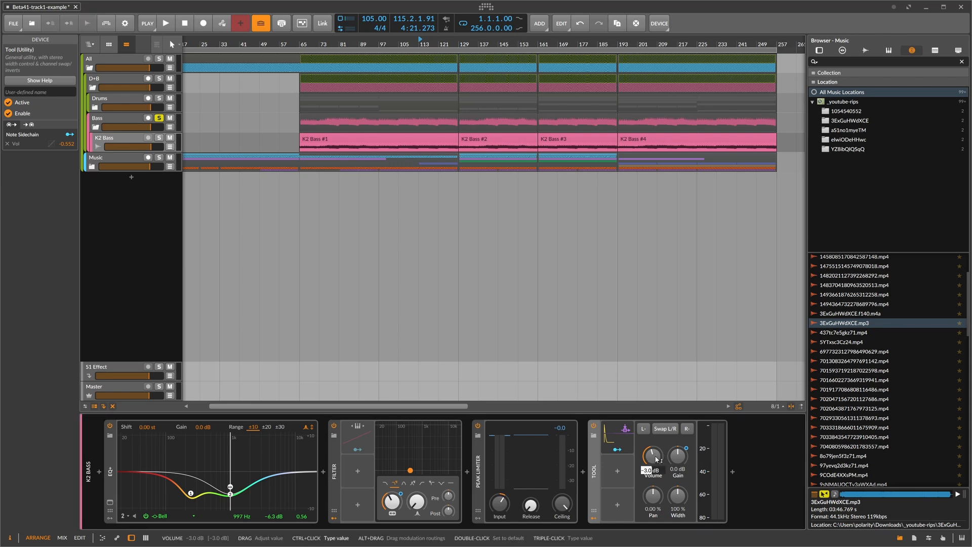
{"action": "key", "text": "Return"}
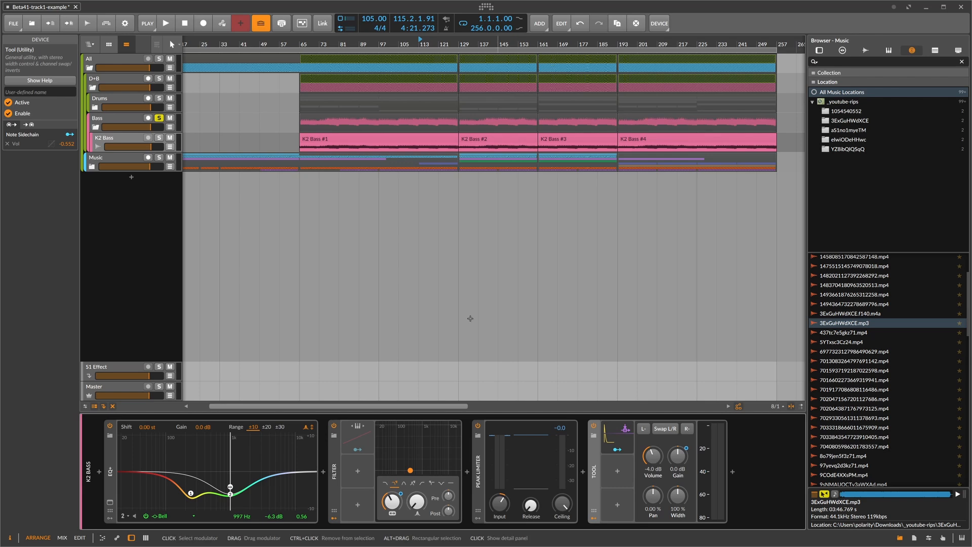
Turn off solo on the Bass group and solo the D+B group.
{"action": "left_click", "coordinate": [154, 118]}
{"action": "left_click", "coordinate": [135, 123]}
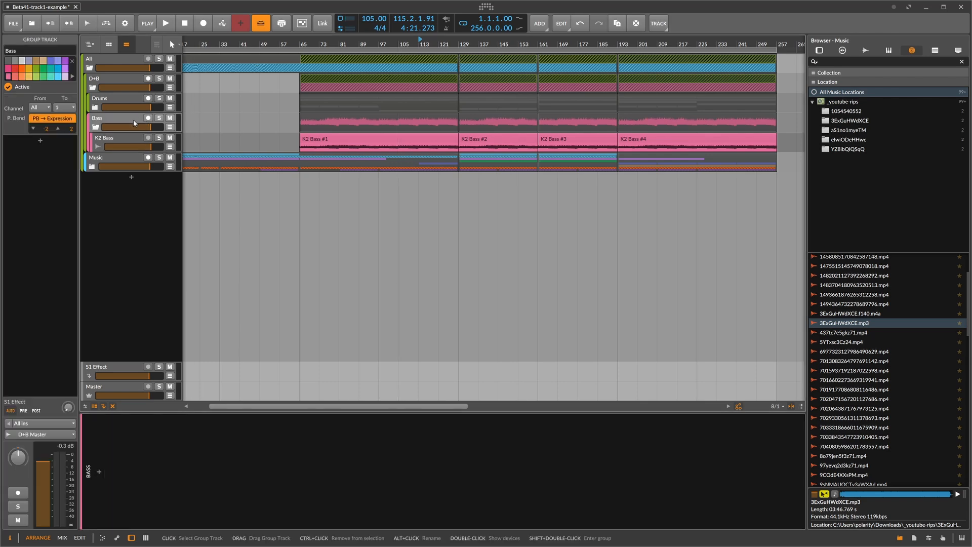
{"action": "left_click", "coordinate": [123, 99]}
{"action": "left_click", "coordinate": [131, 90]}
{"action": "left_click", "coordinate": [159, 79]}
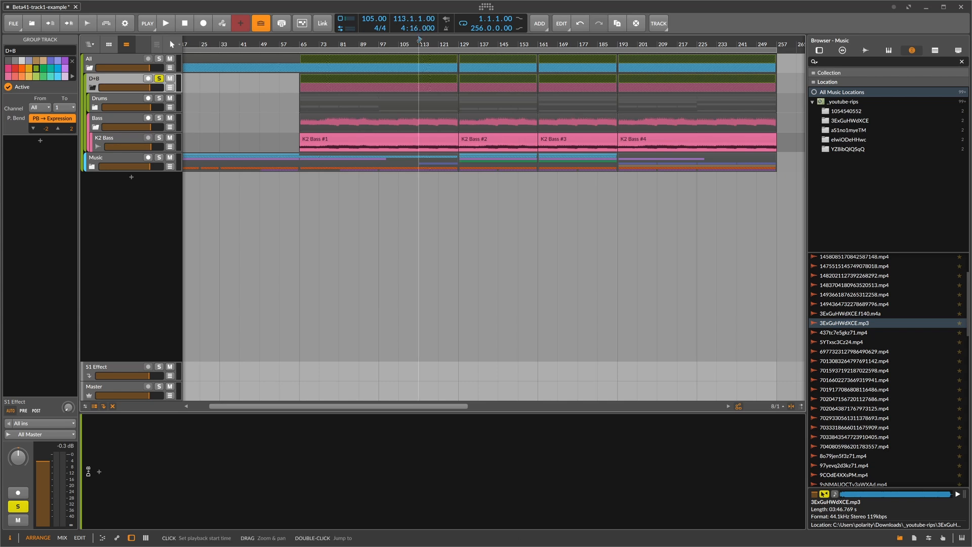
Play the soloed D+B group from bars 113 and 129, comparing the Drums, Bass and K2 Bass levels.
{"action": "key", "text": "space"}
{"action": "left_click", "coordinate": [126, 96]}
{"action": "left_click", "coordinate": [117, 80]}
{"action": "left_click", "coordinate": [119, 98]}
{"action": "left_click", "coordinate": [117, 118]}
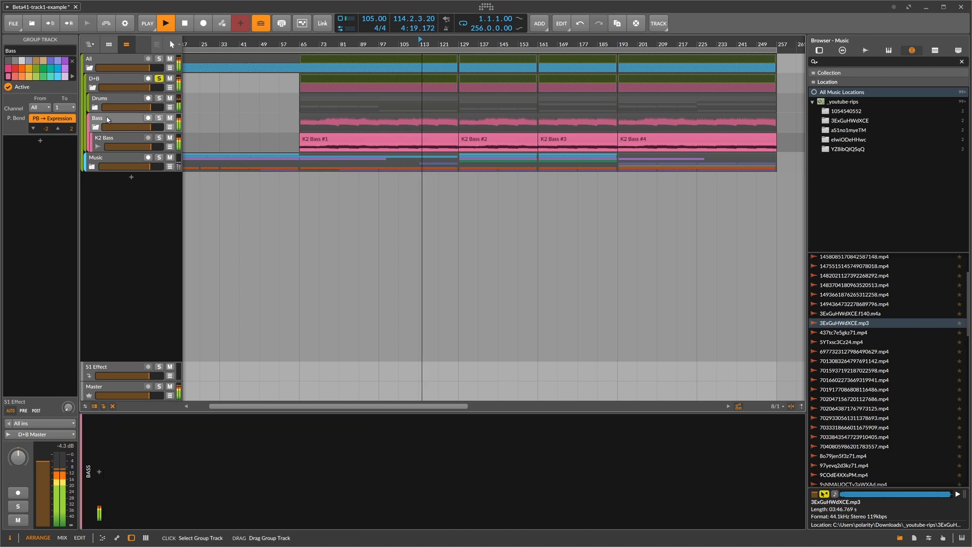
{"action": "left_click", "coordinate": [122, 146]}
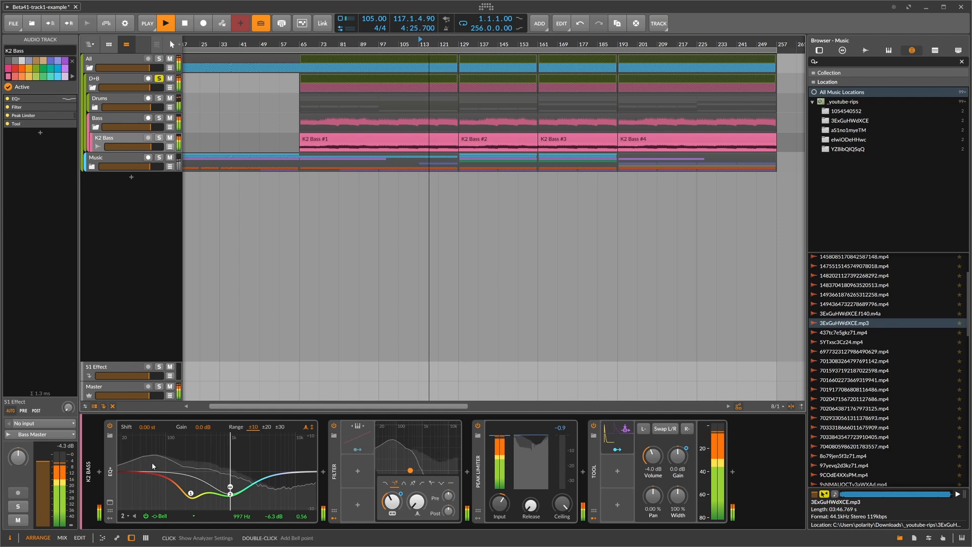
{"action": "left_click", "coordinate": [459, 43]}
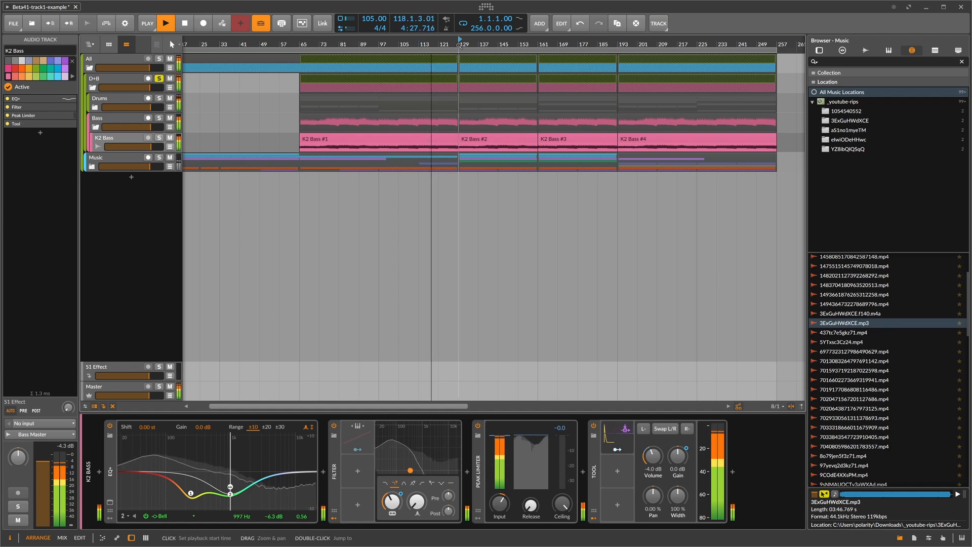
{"action": "double_click", "coordinate": [457, 47]}
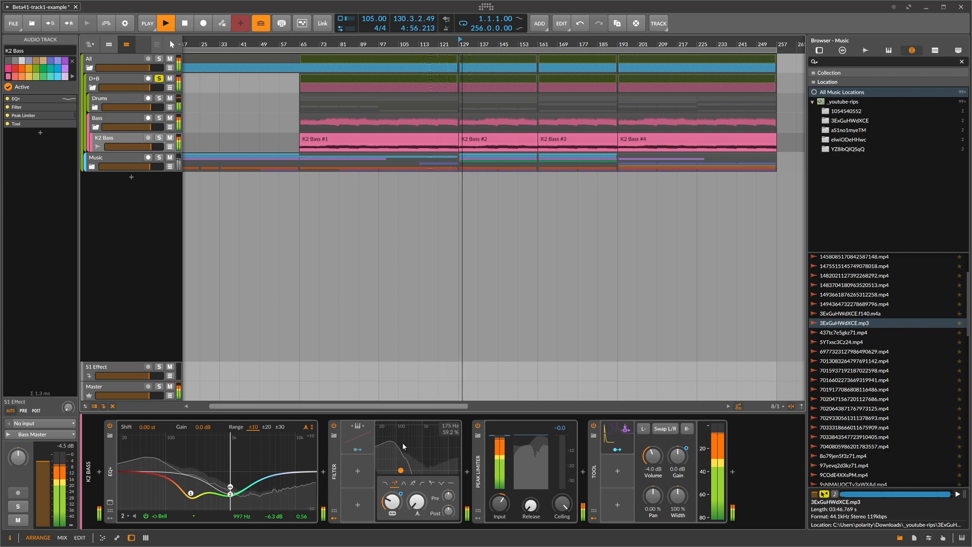
{"action": "key", "text": "space"}
Add Ozone 8 to the D+B group's device chain by searching for "ozone".
{"action": "left_click", "coordinate": [115, 84]}
{"action": "left_click", "coordinate": [100, 470]}
{"action": "type", "text": "ozone"}
{"action": "key", "text": "Return"}
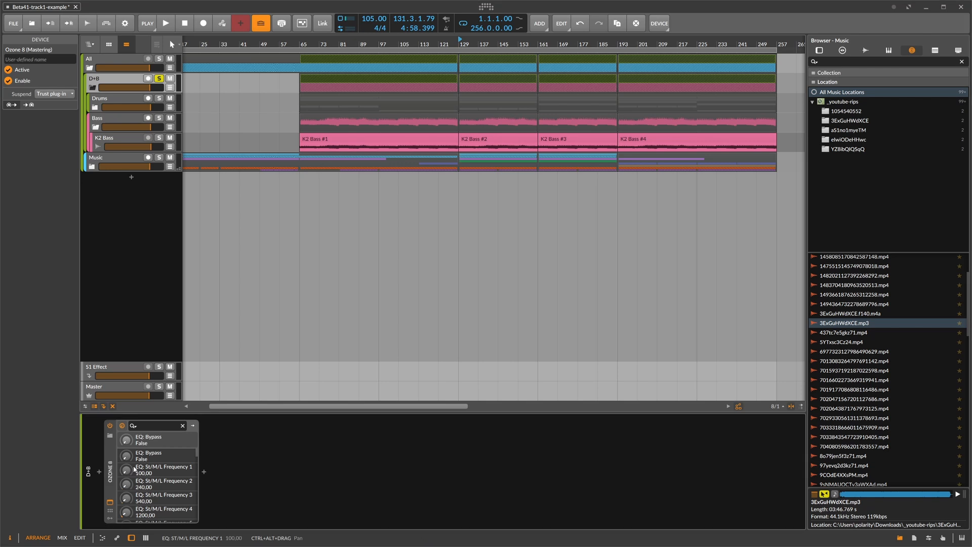
Switch Ozone's equalizer to Matching and capture the source curve while playing D+B from several song sections, including bars 89 and 129.
{"action": "left_click", "coordinate": [313, 368]}
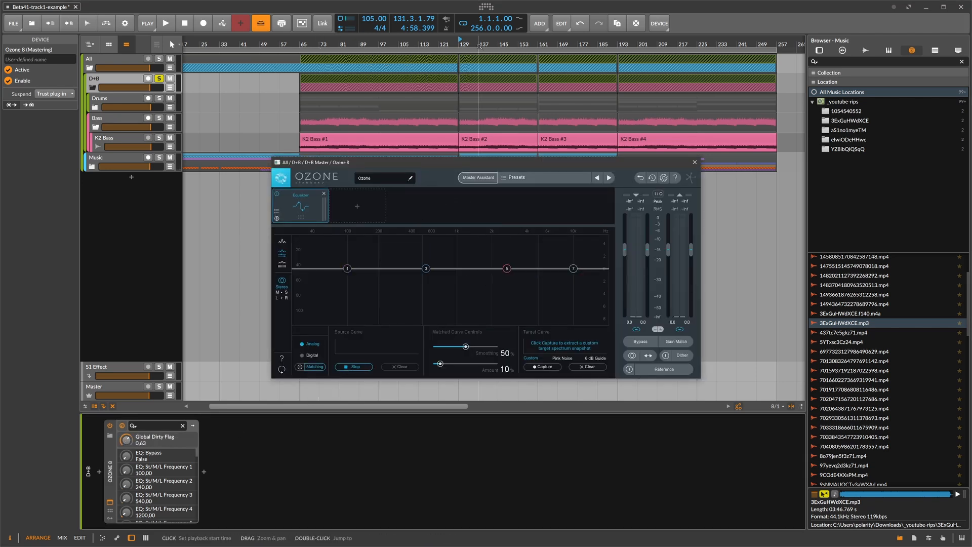
{"action": "left_click", "coordinate": [361, 44]}
{"action": "key", "text": "space"}
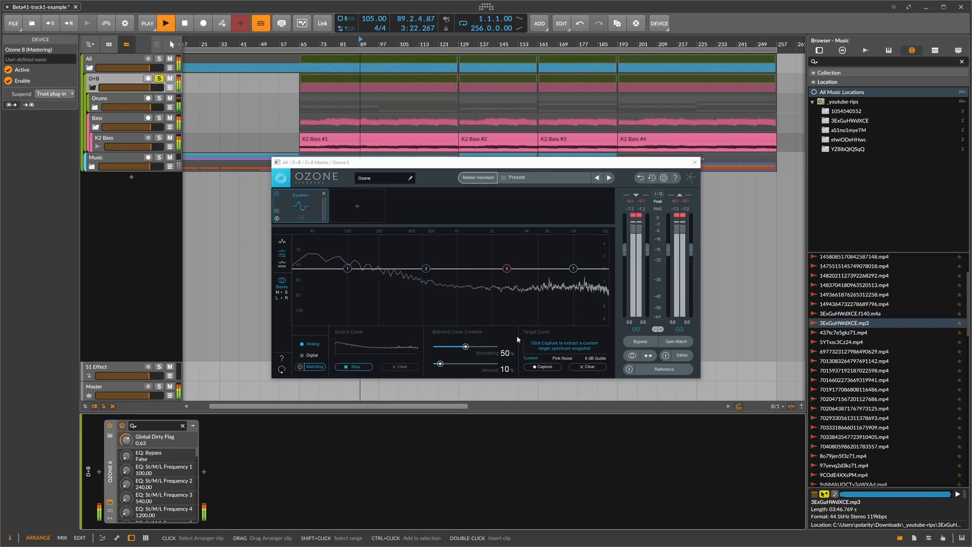
{"action": "left_click", "coordinate": [459, 44]}
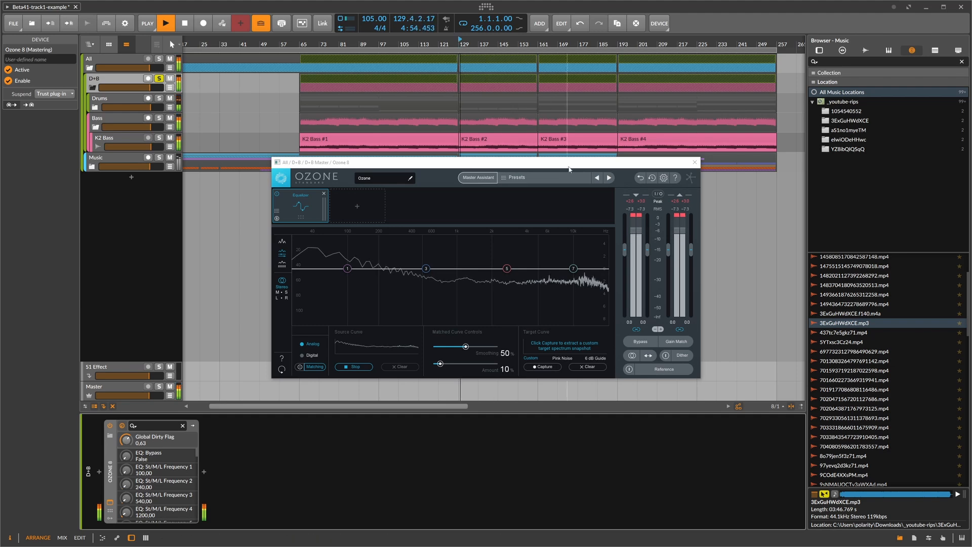
{"action": "double_click", "coordinate": [409, 40]}
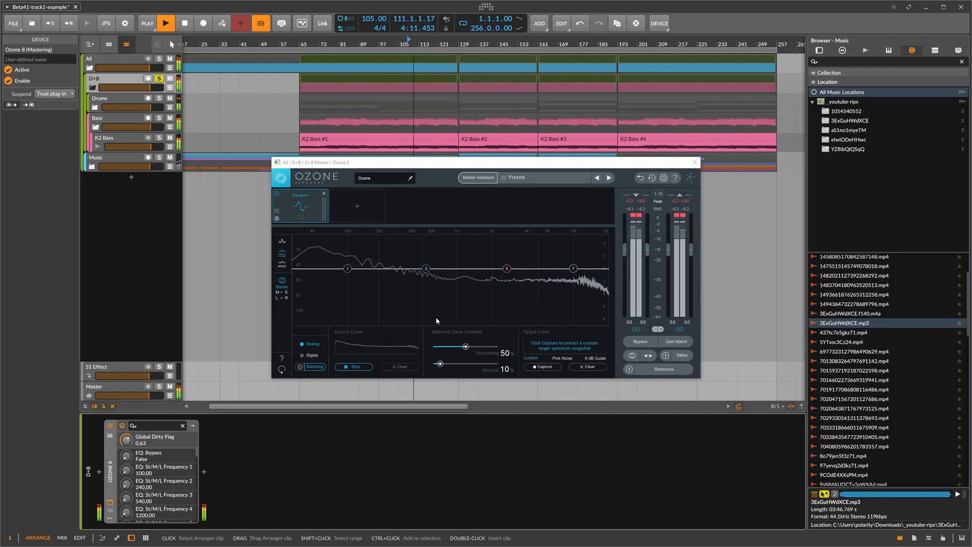
{"action": "left_click", "coordinate": [367, 366]}
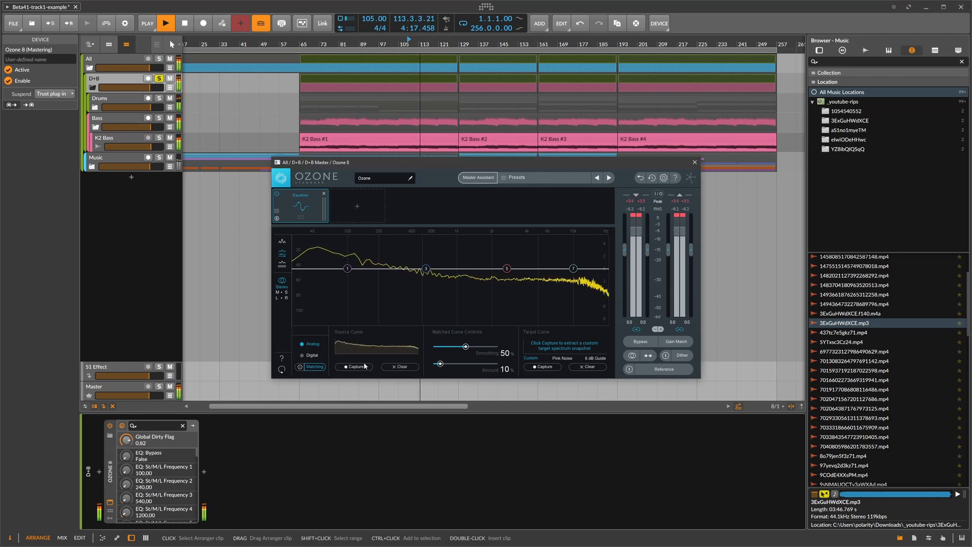
Choose Pink Noise as the EQ target curve, close the Ozone window, and stop playback.
{"action": "left_click", "coordinate": [558, 358]}
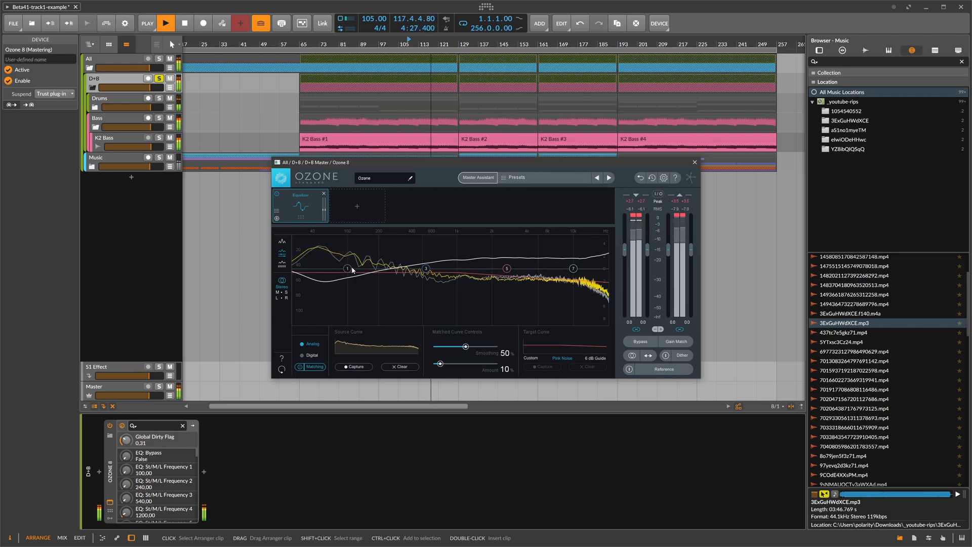
{"action": "left_click", "coordinate": [695, 162]}
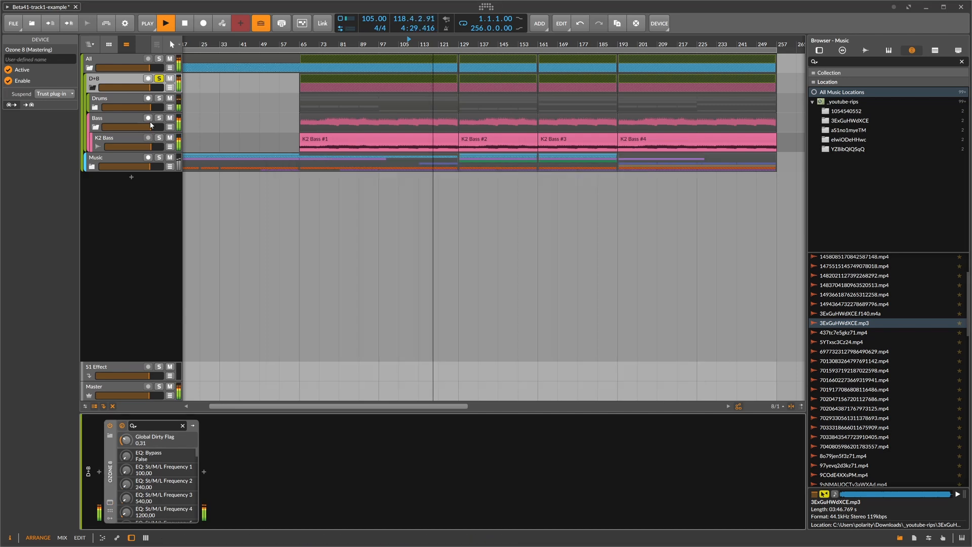
{"action": "key", "text": "space"}
Deepen the E-Kick Note Sidechain's negative modulation of the Tool volume on the K2 Bass track to about -0.8.
{"action": "left_click", "coordinate": [119, 118]}
{"action": "left_click", "coordinate": [135, 144]}
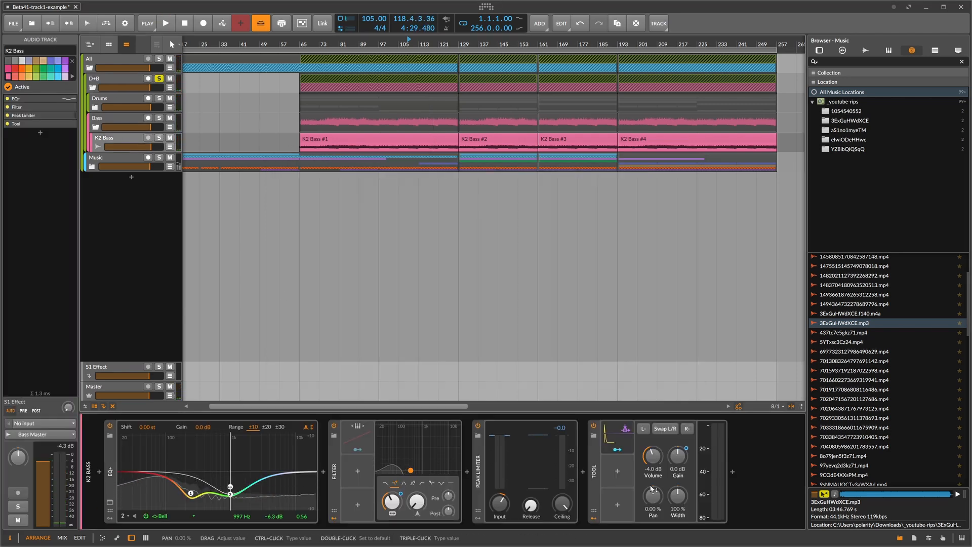
{"action": "left_click", "coordinate": [614, 437]}
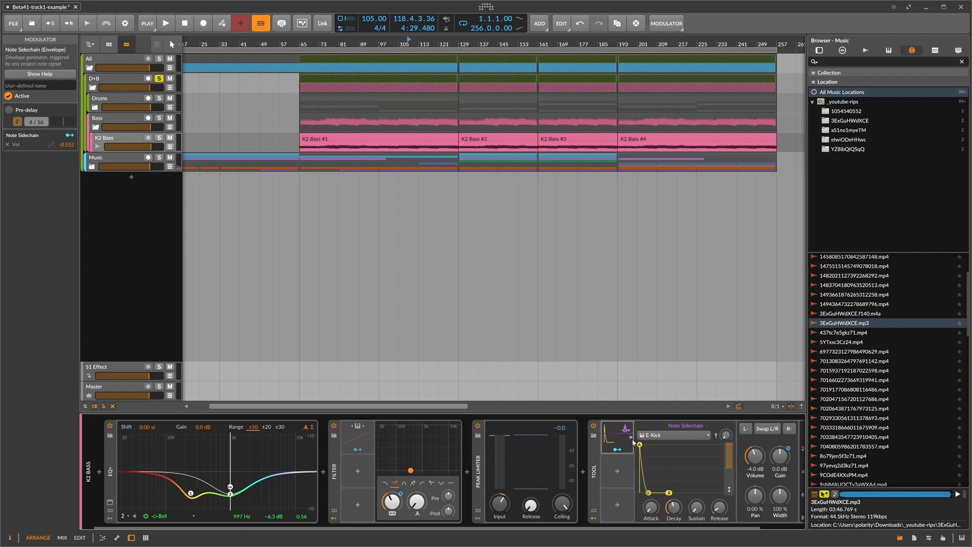
{"action": "left_click", "coordinate": [660, 436]}
{"action": "left_click", "coordinate": [669, 437]}
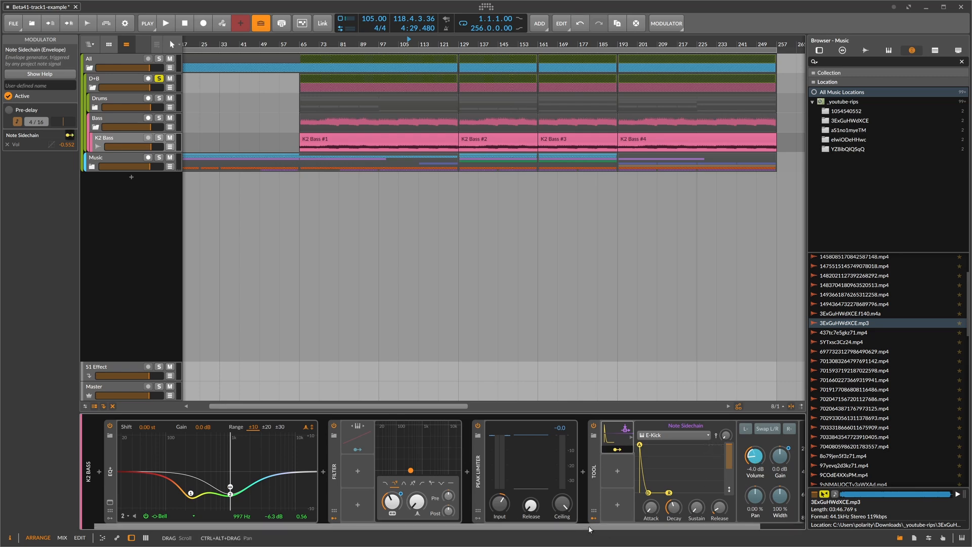
{"action": "left_click_drag", "start_coordinate": [589, 527], "coordinate": [639, 528]}
{"action": "left_click_drag", "start_coordinate": [706, 457], "coordinate": [707, 460]}
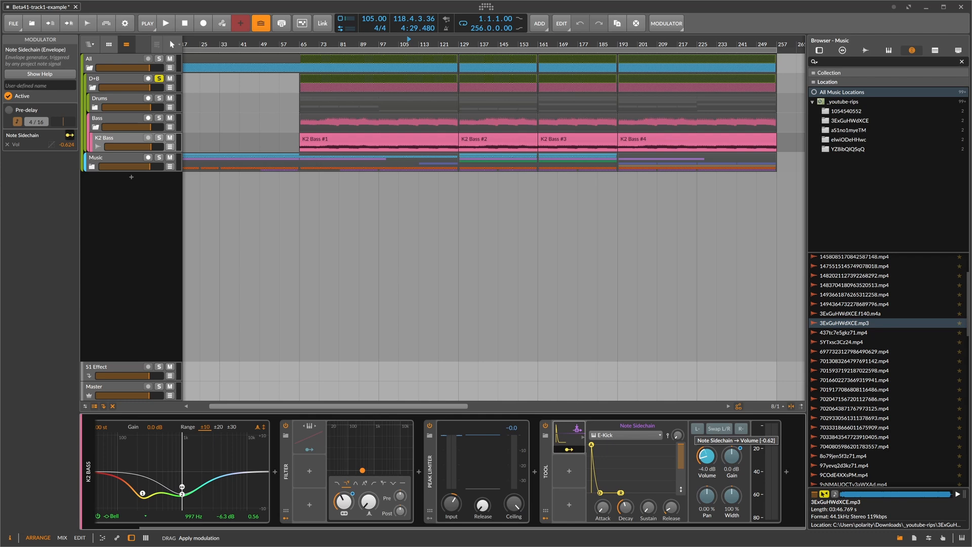
{"action": "left_click_drag", "start_coordinate": [707, 460], "coordinate": [706, 463]}
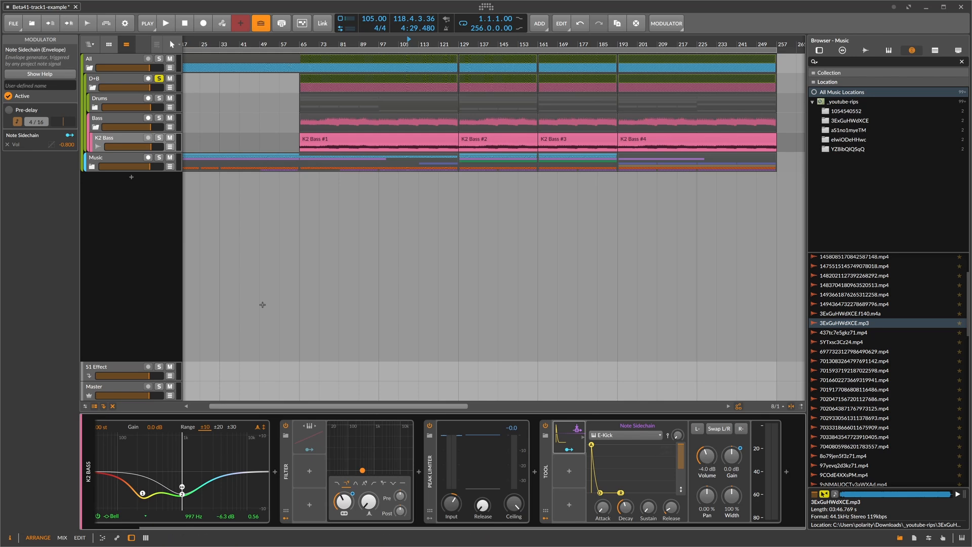
Capture a fresh source curve in the D+B group's Ozone 8 equalizer during playback, and close the Ozone window.
{"action": "left_click", "coordinate": [117, 83]}
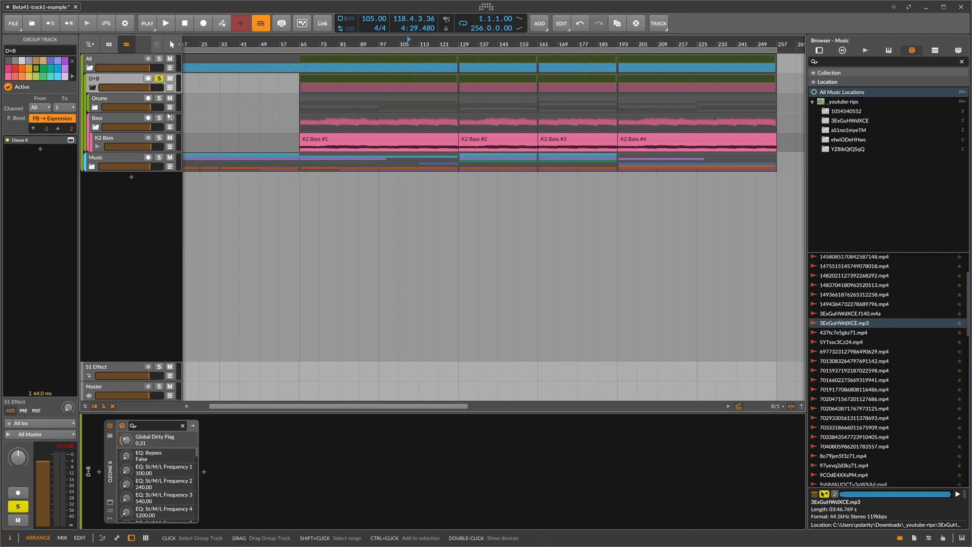
{"action": "key", "text": "space"}
{"action": "left_click", "coordinate": [110, 503]}
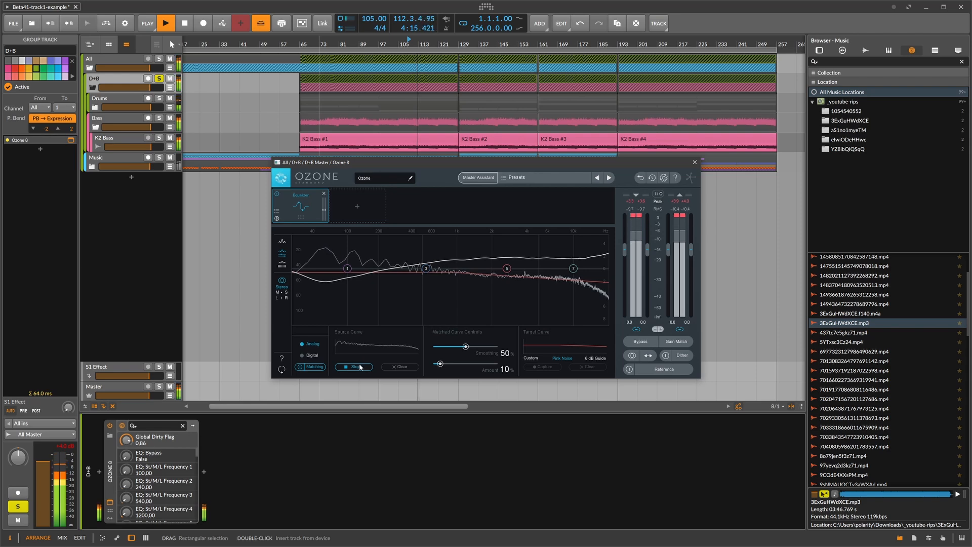
{"action": "left_click", "coordinate": [359, 366]}
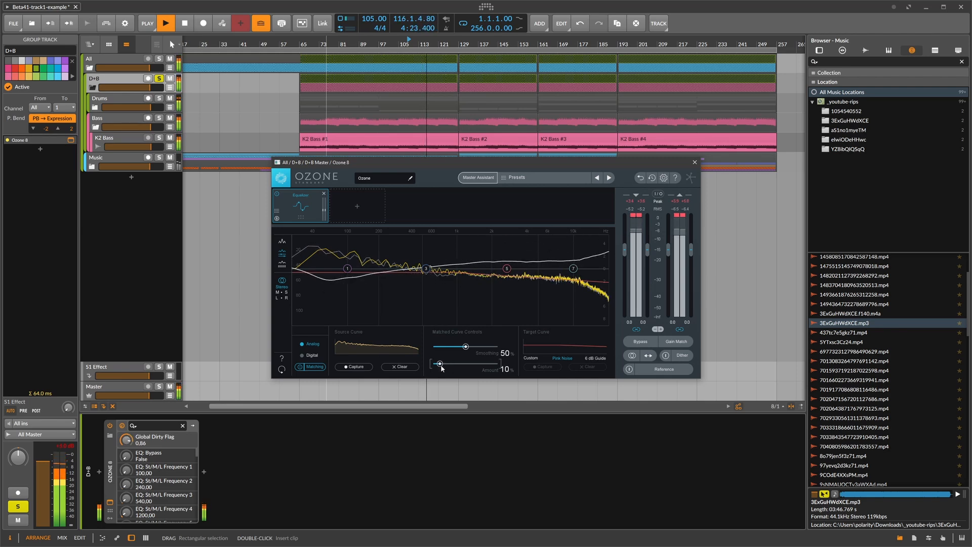
{"action": "left_click", "coordinate": [694, 163]}
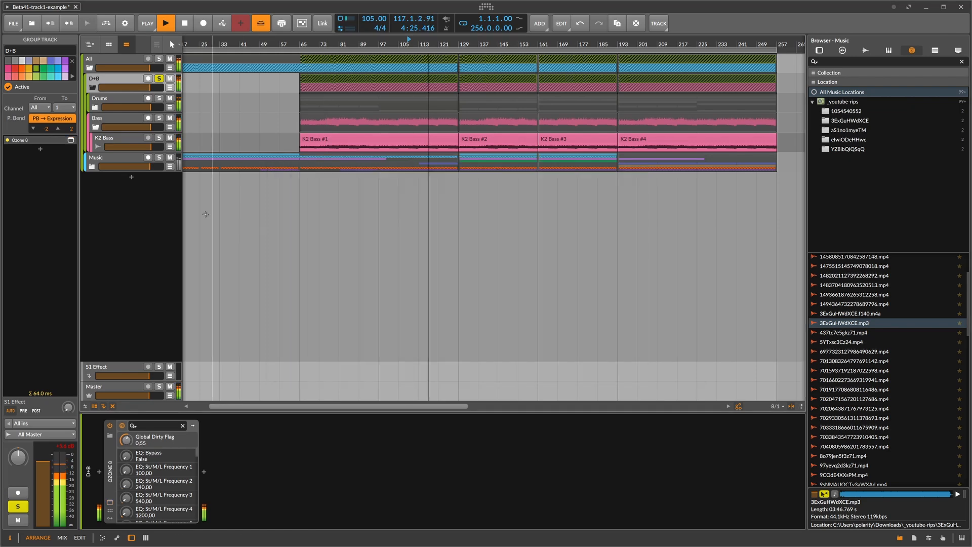
Add the Hard-Clip preset and a Peak Limiter after Ozone 8 in the D+B group's device chain.
{"action": "left_click", "coordinate": [204, 471]}
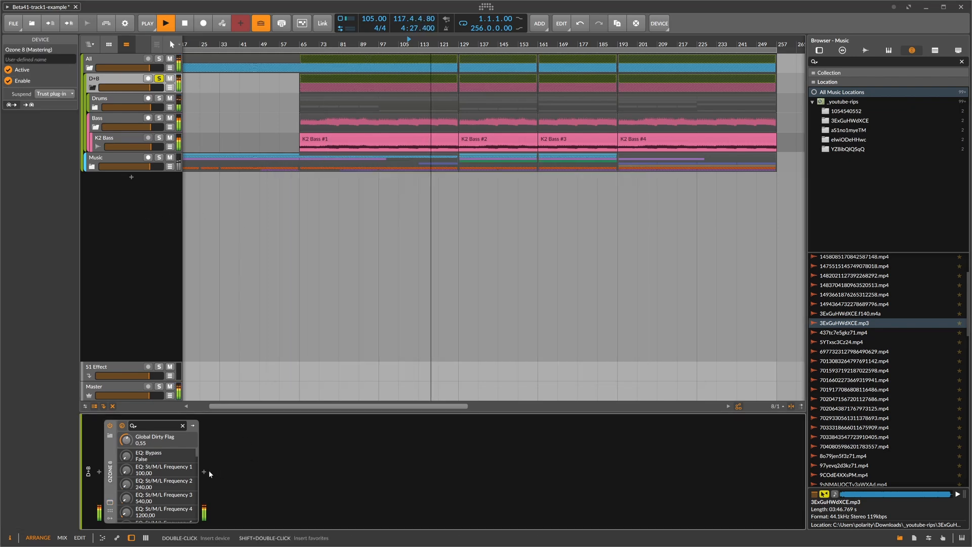
{"action": "type", "text": "hard"}
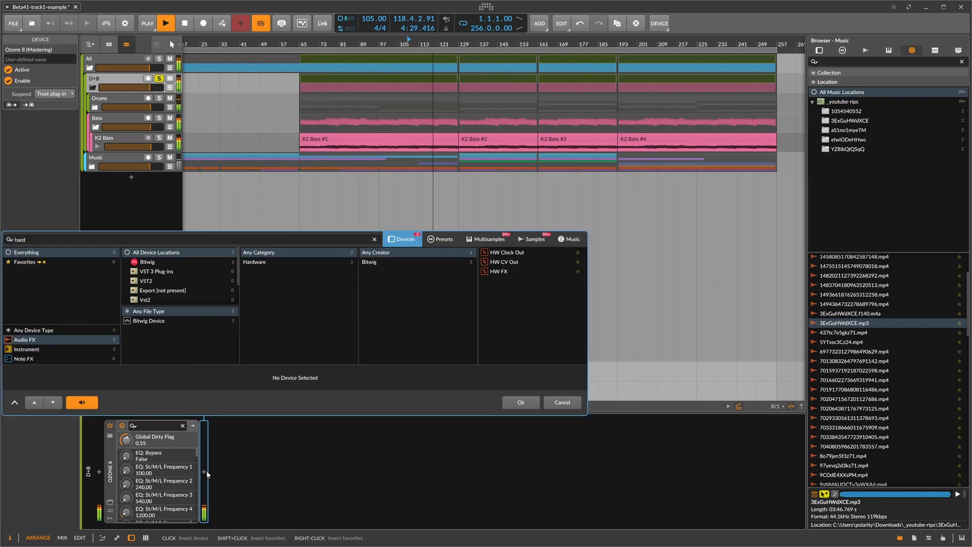
{"action": "left_click", "coordinate": [441, 239]}
{"action": "double_click", "coordinate": [448, 263]}
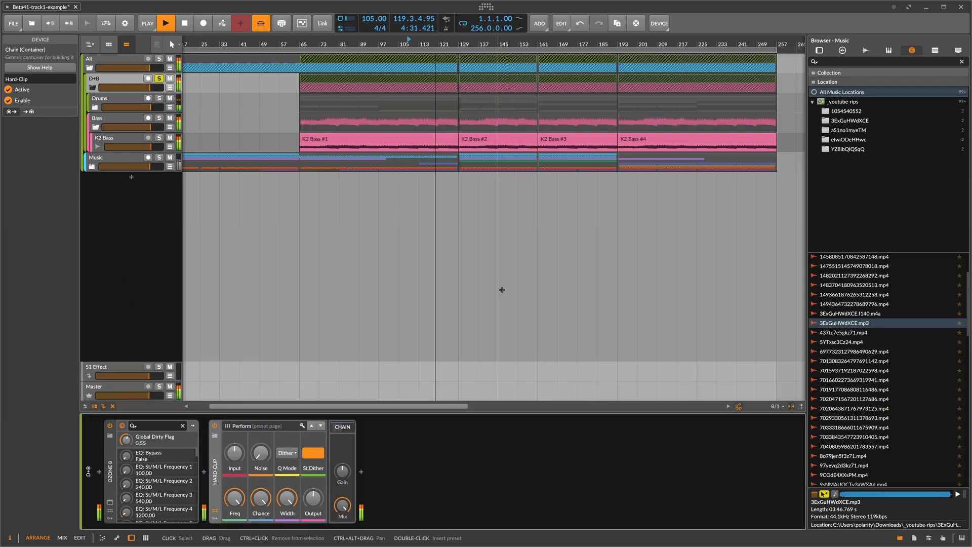
{"action": "left_click", "coordinate": [361, 471]}
{"action": "type", "text": "peak"}
{"action": "key", "text": "Return"}
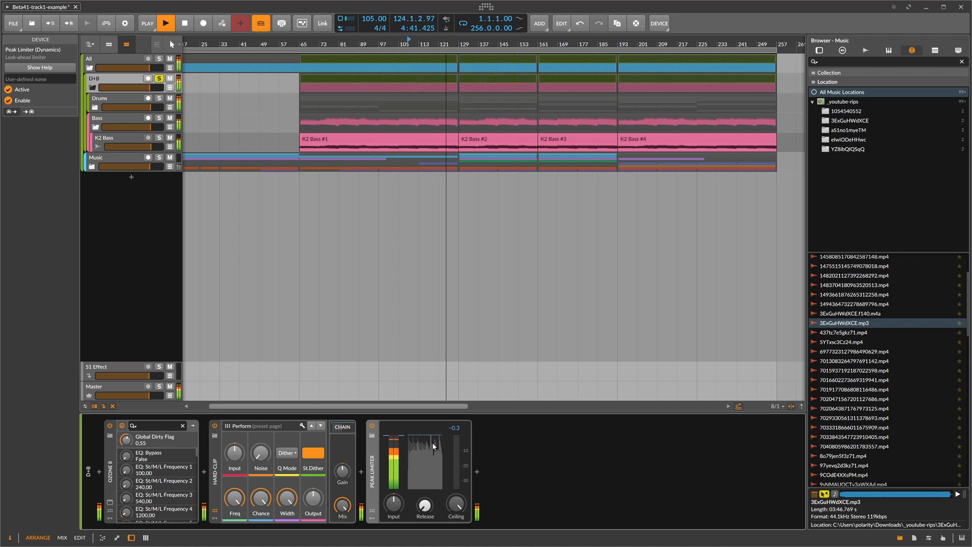
Try Hard-Clip input gains of 3 dB and 6 dB during playback, return to 3 dB, and stop playback.
{"action": "left_click", "coordinate": [234, 457], "text": "ctrl"}
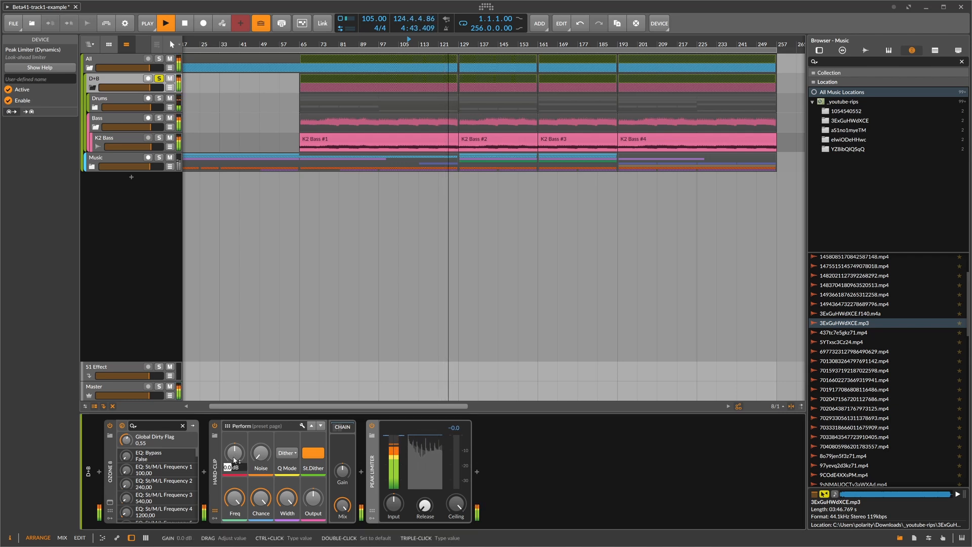
{"action": "type", "text": "3"}
{"action": "key", "text": "Return"}
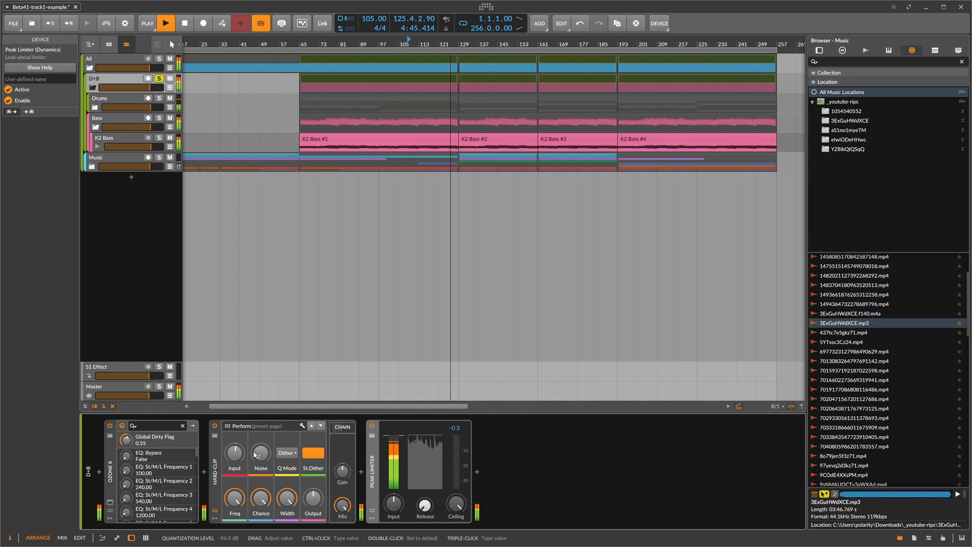
{"action": "left_click", "coordinate": [234, 455], "text": "ctrl"}
{"action": "type", "text": "6"}
{"action": "key", "text": "Return"}
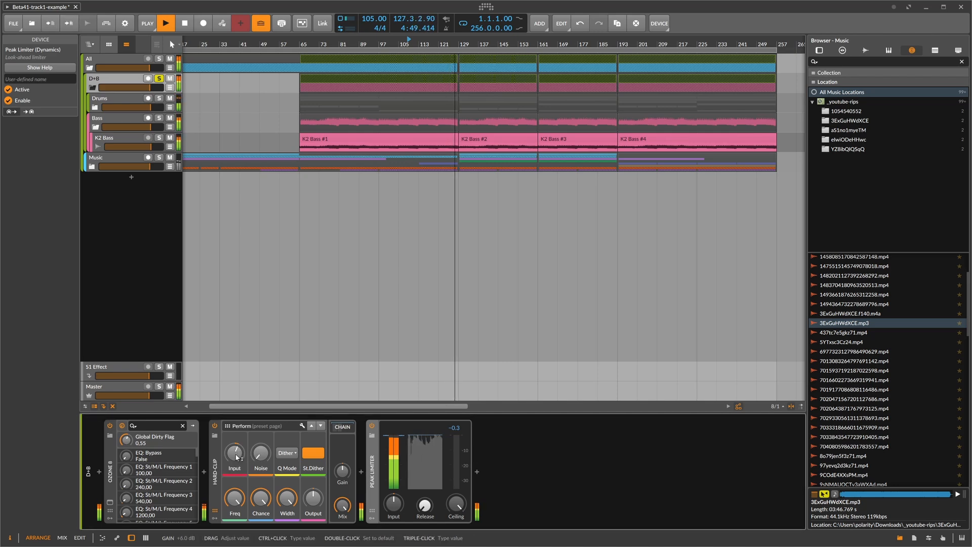
{"action": "left_click", "coordinate": [237, 454], "text": "ctrl"}
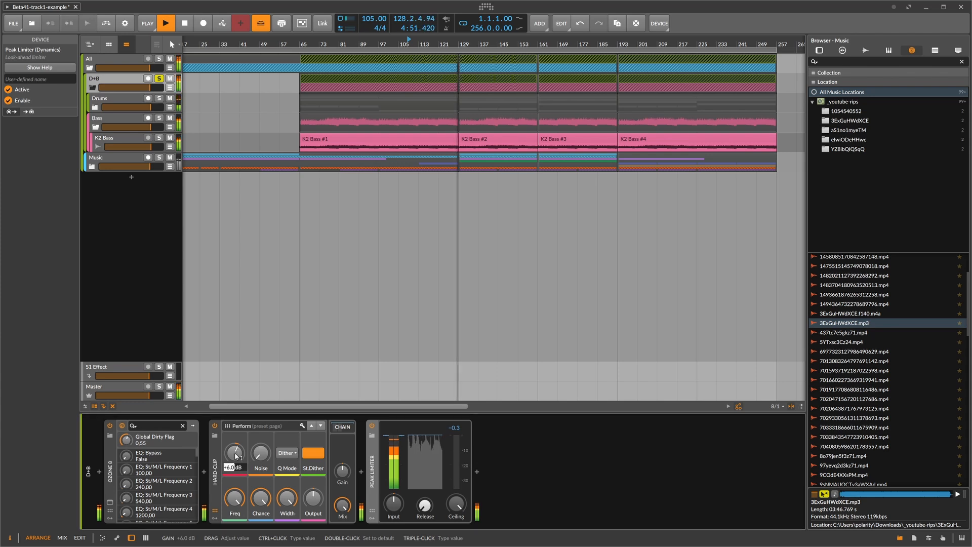
{"action": "type", "text": "3"}
{"action": "key", "text": "Return"}
{"action": "key", "text": "space"}
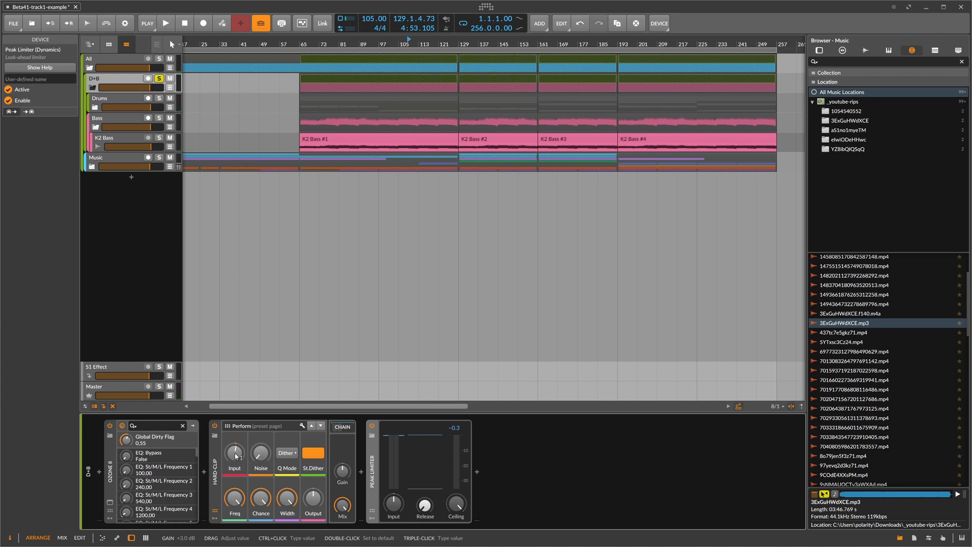
Play D+B from bar 129 while comparing it with Hard-Clip bypassed and inspecting the Drums group's tracks and device chain.
{"action": "key", "text": "space"}
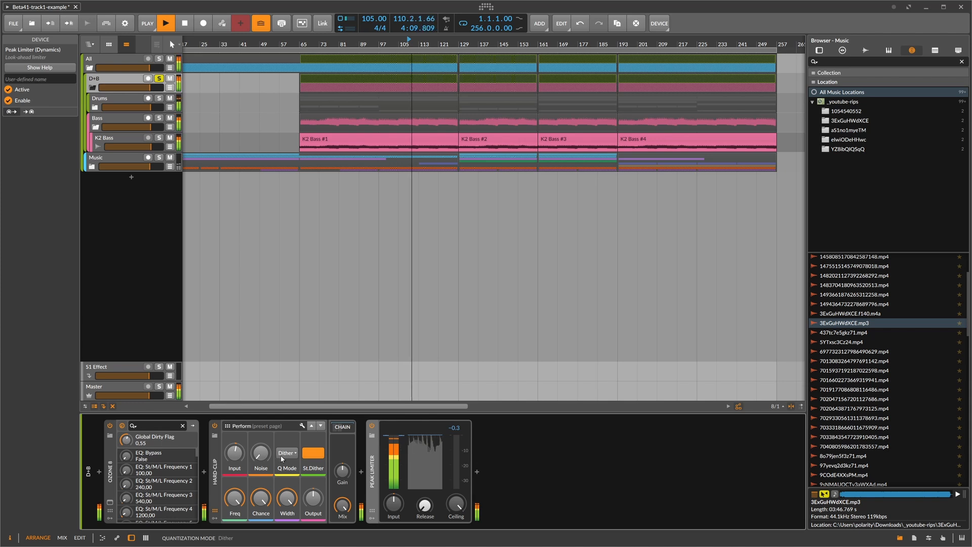
{"action": "left_click", "coordinate": [460, 39]}
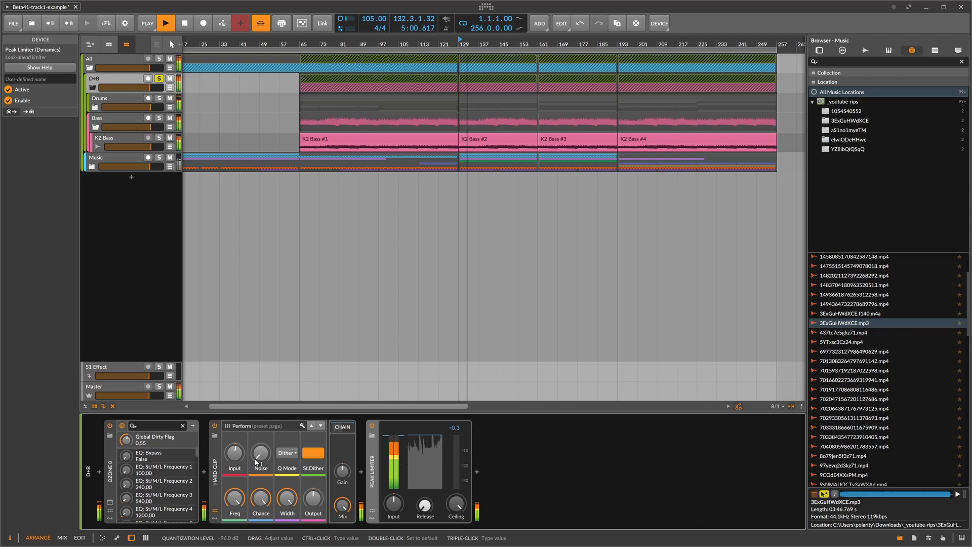
{"action": "left_click", "coordinate": [95, 108]}
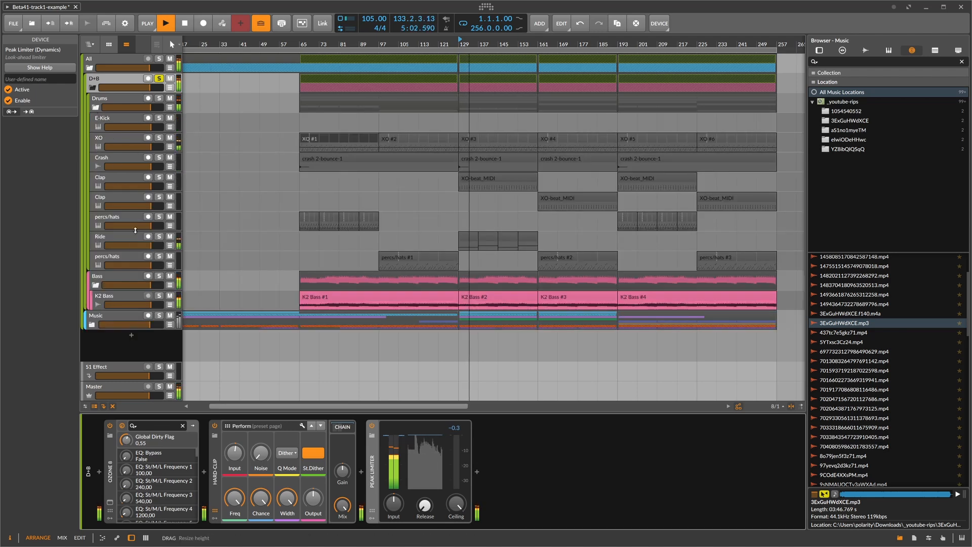
{"action": "left_click", "coordinate": [215, 425]}
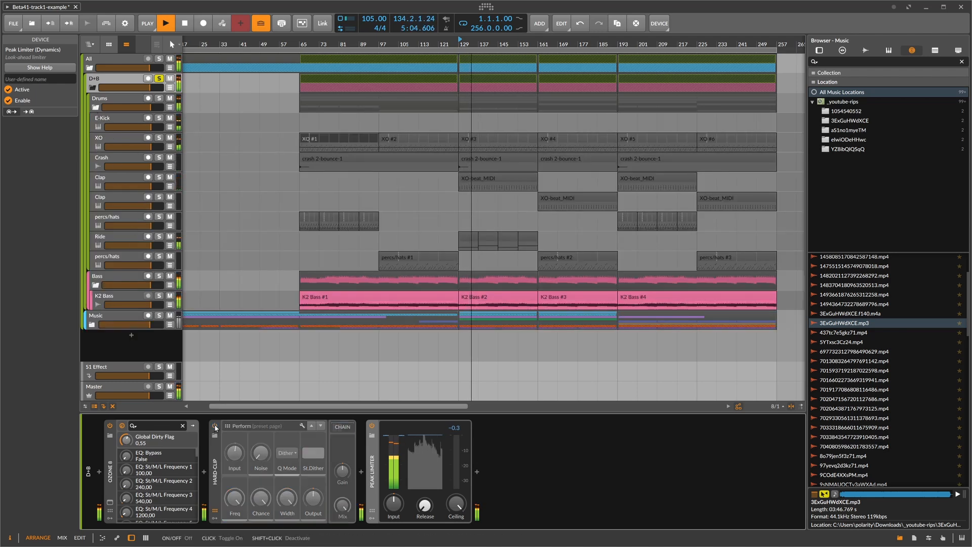
{"action": "left_click", "coordinate": [114, 99]}
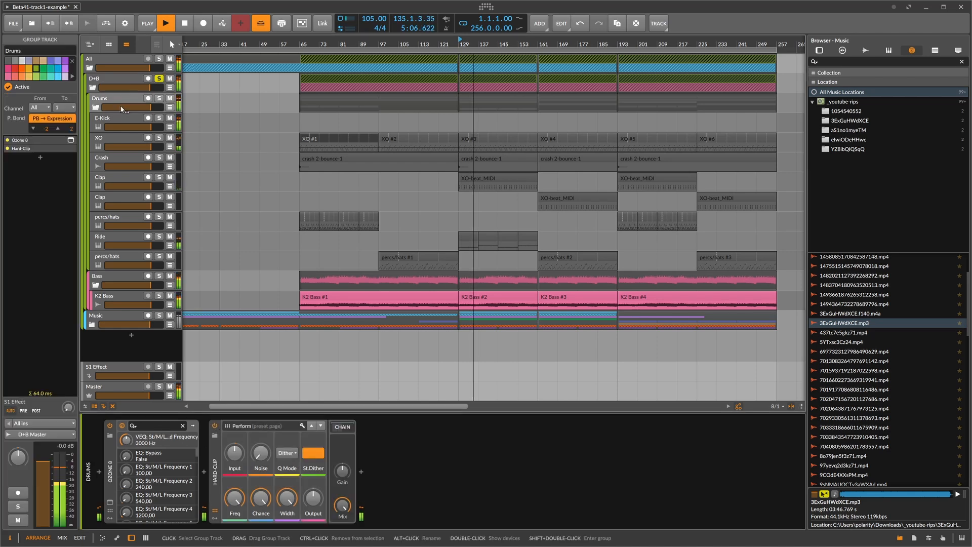
{"action": "left_click", "coordinate": [269, 467]}
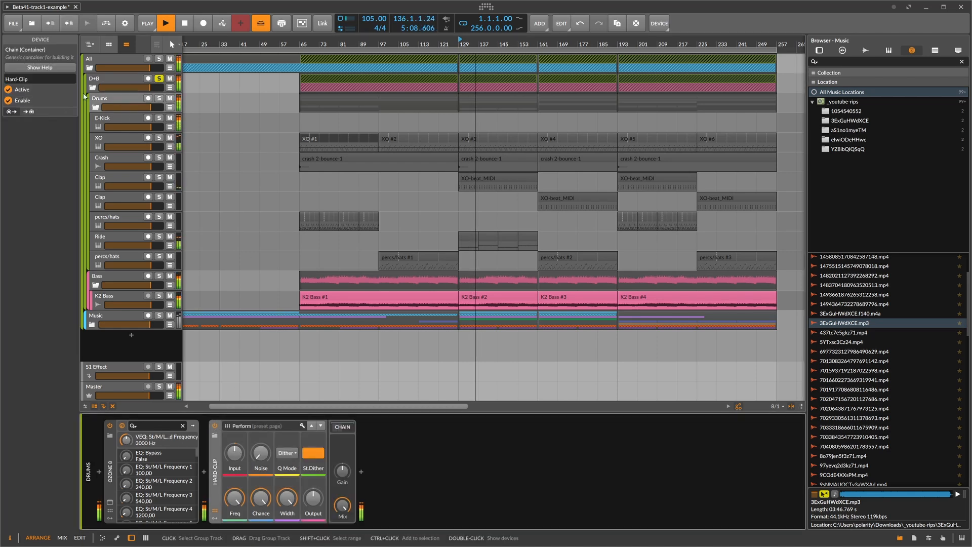
{"action": "left_click", "coordinate": [96, 107]}
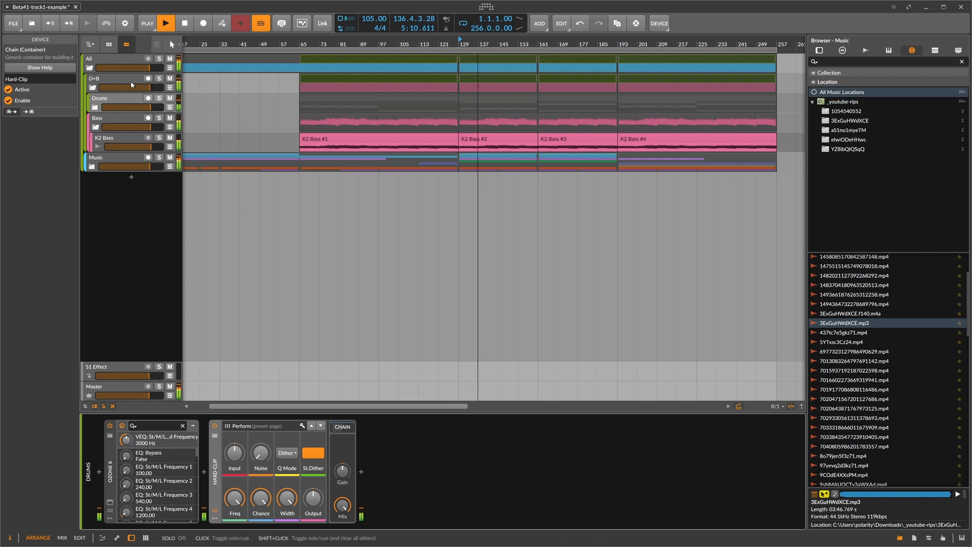
Collapse the D+B group, solo it, and restart playback from bar 129.
{"action": "left_click", "coordinate": [112, 80]}
{"action": "left_click", "coordinate": [93, 87]}
{"action": "key", "text": "space"}
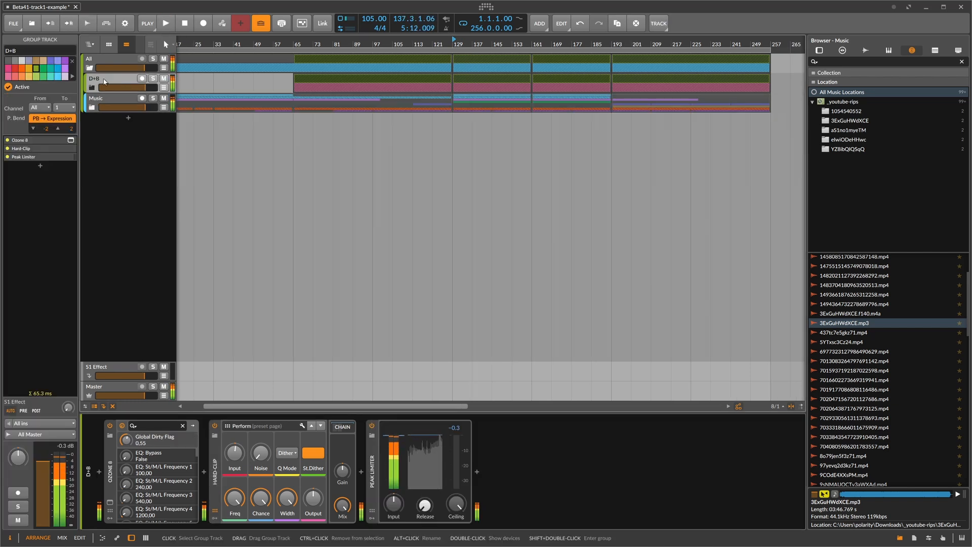
{"action": "left_click", "coordinate": [152, 79]}
{"action": "key", "text": "space"}
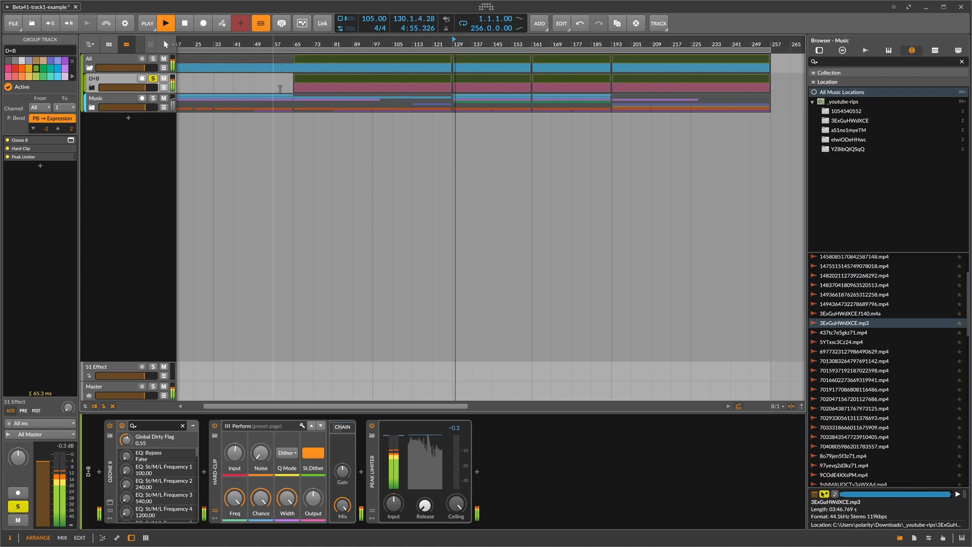
Add dpMeter4 after the Peak Limiter on D+B, enlarge its window, and place it over the arrangement.
{"action": "left_click", "coordinate": [477, 472]}
{"action": "type", "text": "dp"}
{"action": "key", "text": "Down"}
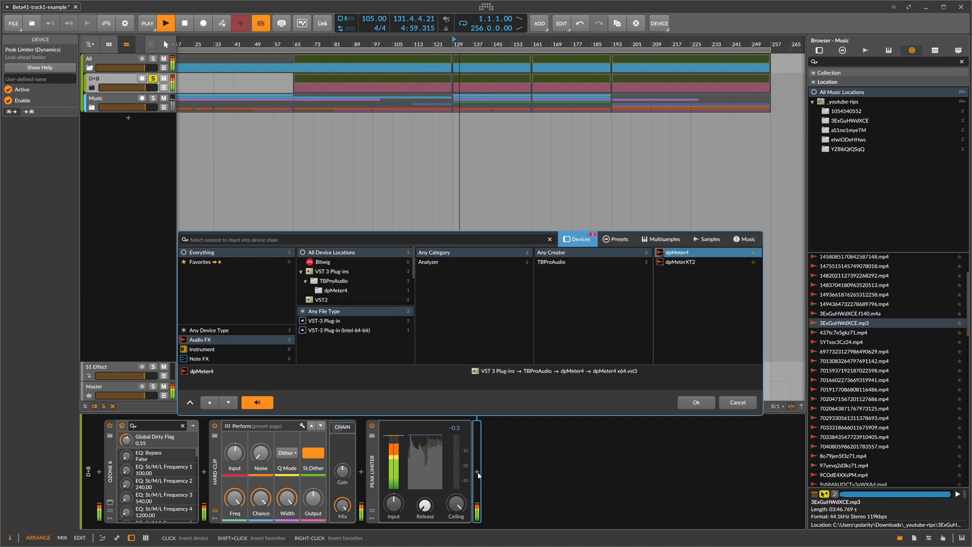
{"action": "key", "text": "Return"}
{"action": "left_click_drag", "start_coordinate": [482, 201], "coordinate": [519, 171]}
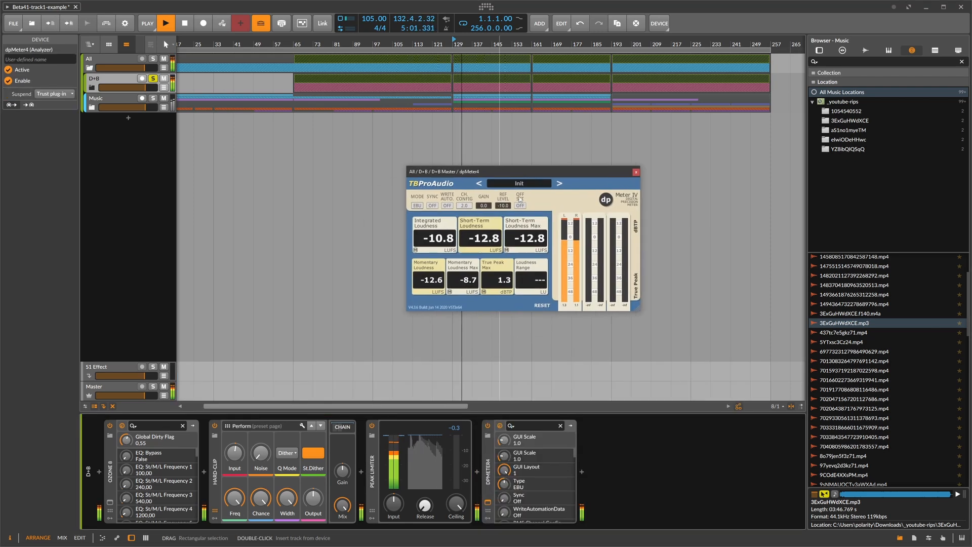
{"action": "left_click_drag", "start_coordinate": [646, 317], "coordinate": [731, 399]}
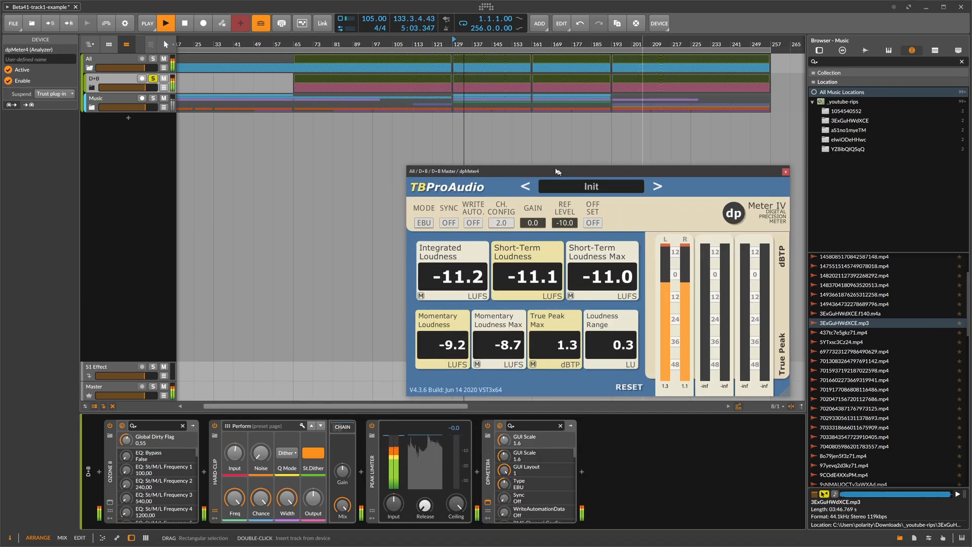
{"action": "left_click_drag", "start_coordinate": [565, 175], "coordinate": [506, 139]}
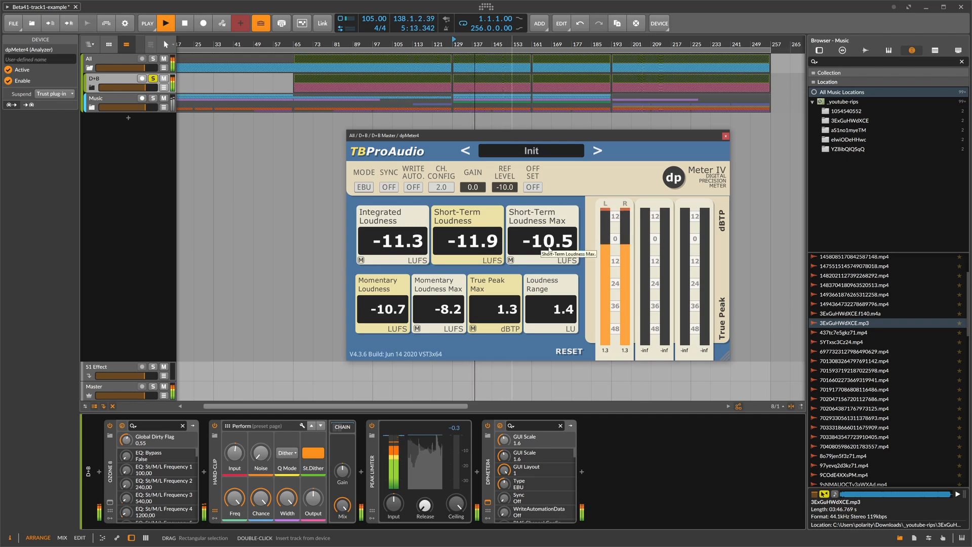
Try Hard-Clip input gains of 4 dB and 5 dB on D+B during playback, then stop playback.
{"action": "left_click", "coordinate": [243, 460]}
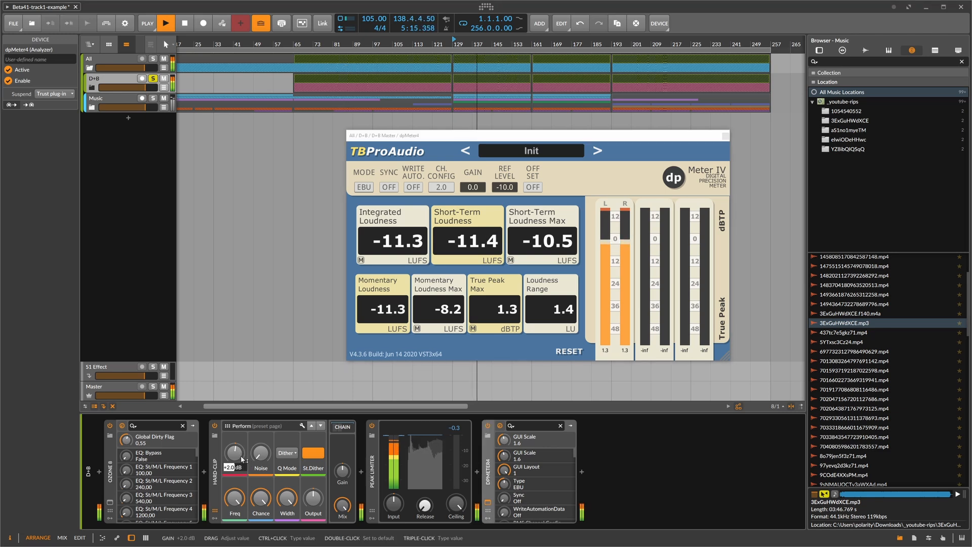
{"action": "type", "text": "4"}
{"action": "key", "text": "Return"}
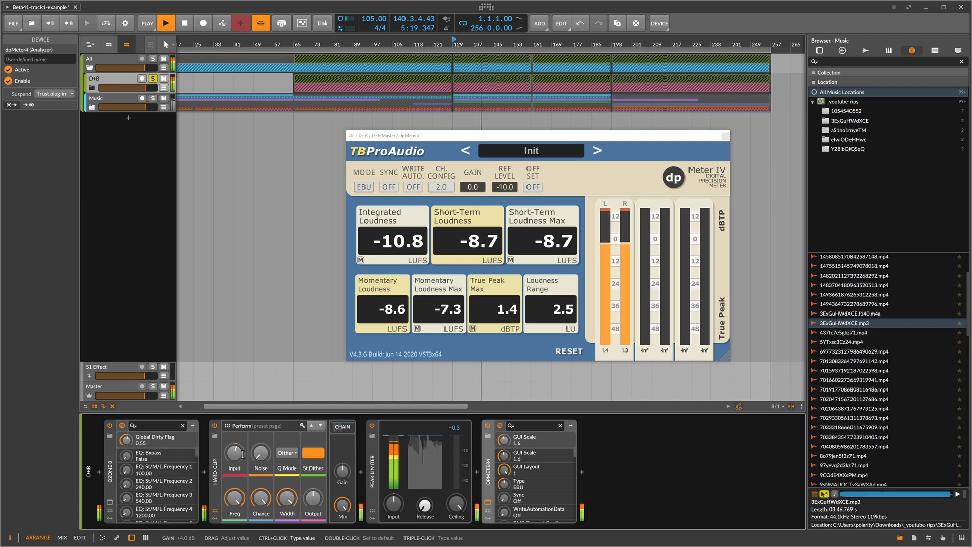
{"action": "left_click", "coordinate": [241, 458], "text": "ctrl"}
{"action": "key", "text": "Return"}
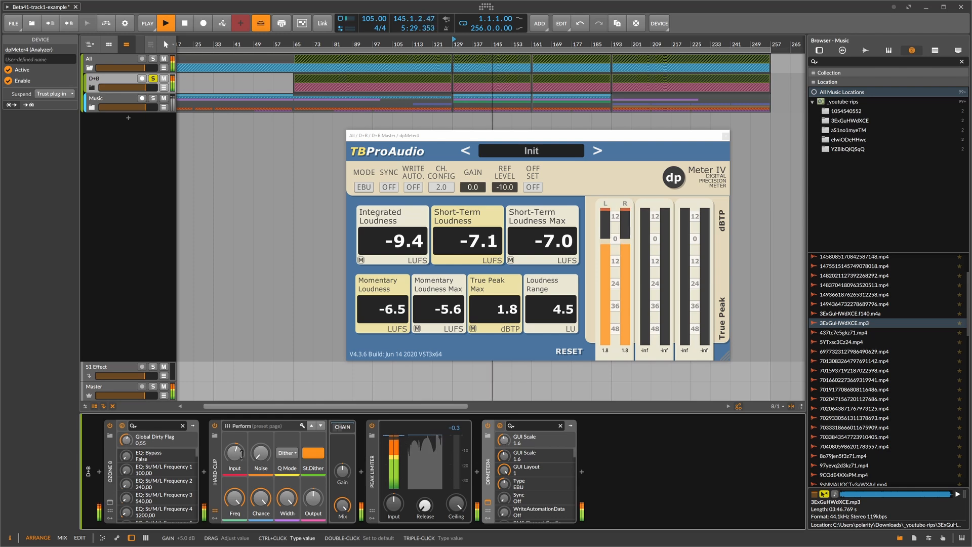
{"action": "left_click", "coordinate": [241, 454], "text": "ctrl"}
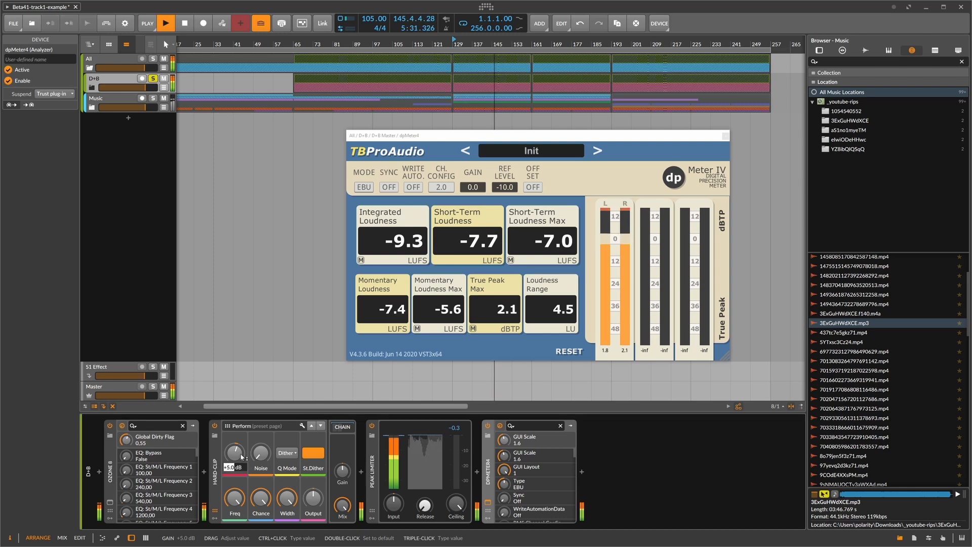
{"action": "key", "text": "Escape"}
{"action": "key", "text": "space"}
Expand the D+B group and add Transient Control between Ozone 8 and Hard-Clip on the Drums group.
{"action": "left_click", "coordinate": [103, 91]}
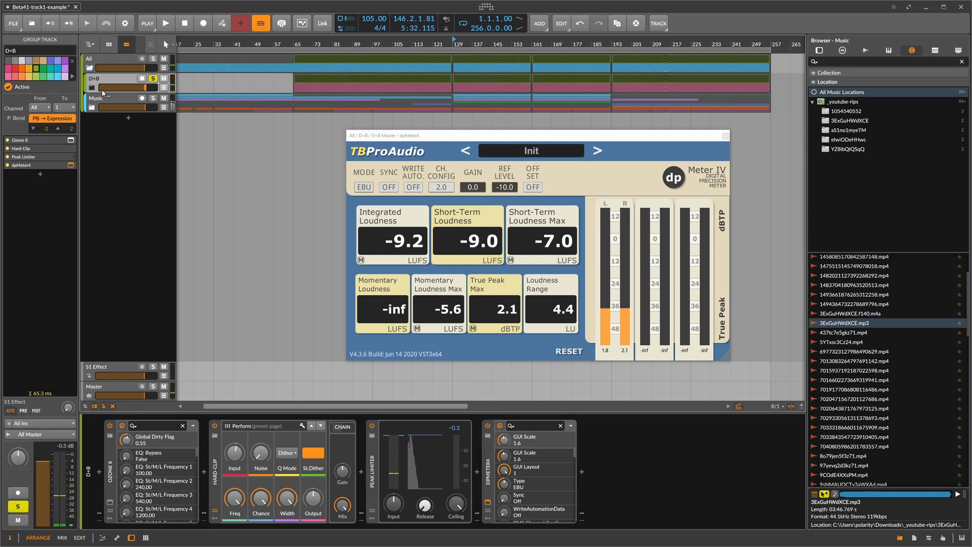
{"action": "left_click", "coordinate": [92, 88]}
{"action": "left_click", "coordinate": [108, 98]}
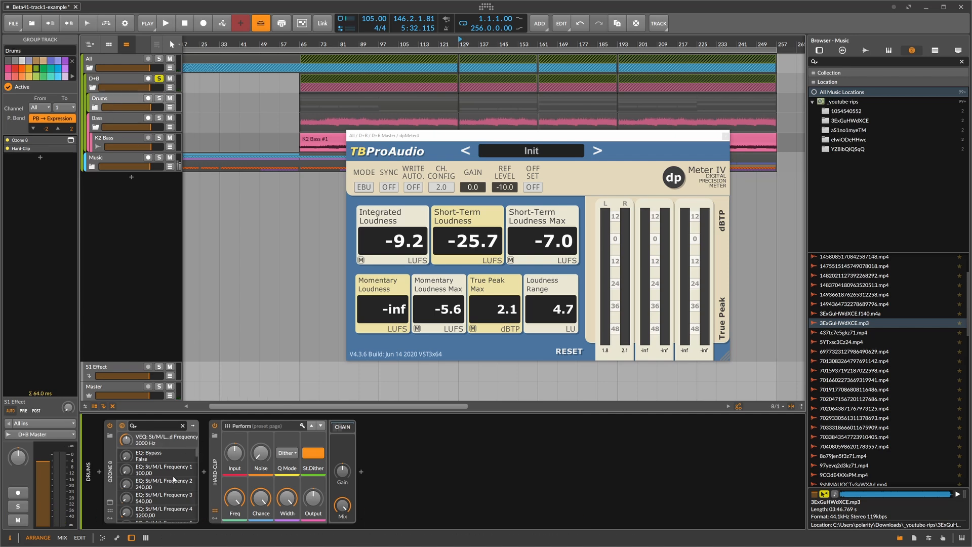
{"action": "left_click", "coordinate": [204, 472]}
{"action": "type", "text": "trans"}
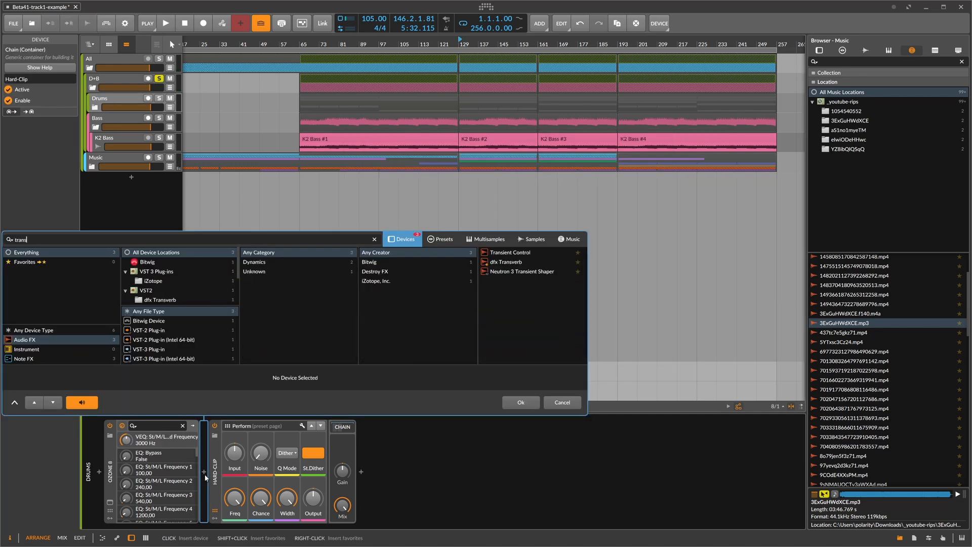
{"action": "key", "text": "Down"}
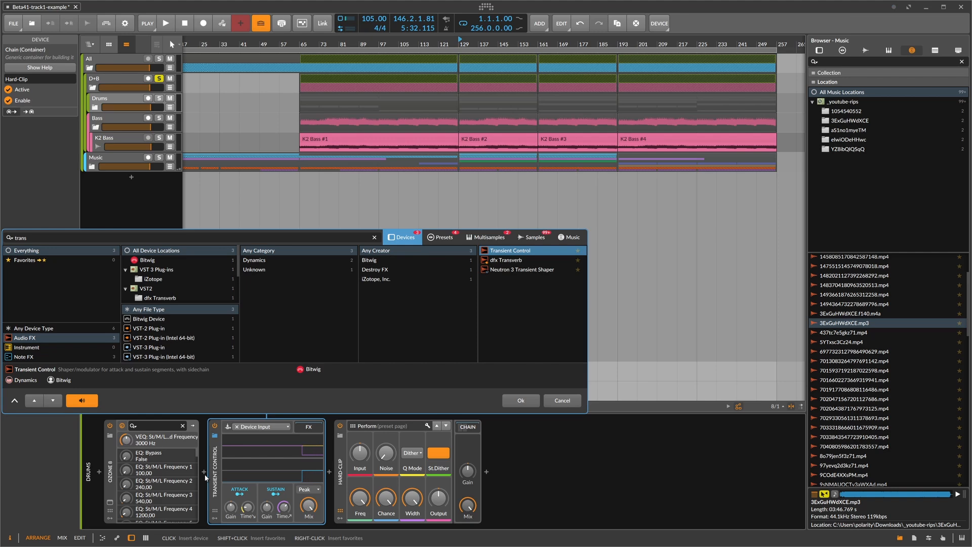
{"action": "key", "text": "Return"}
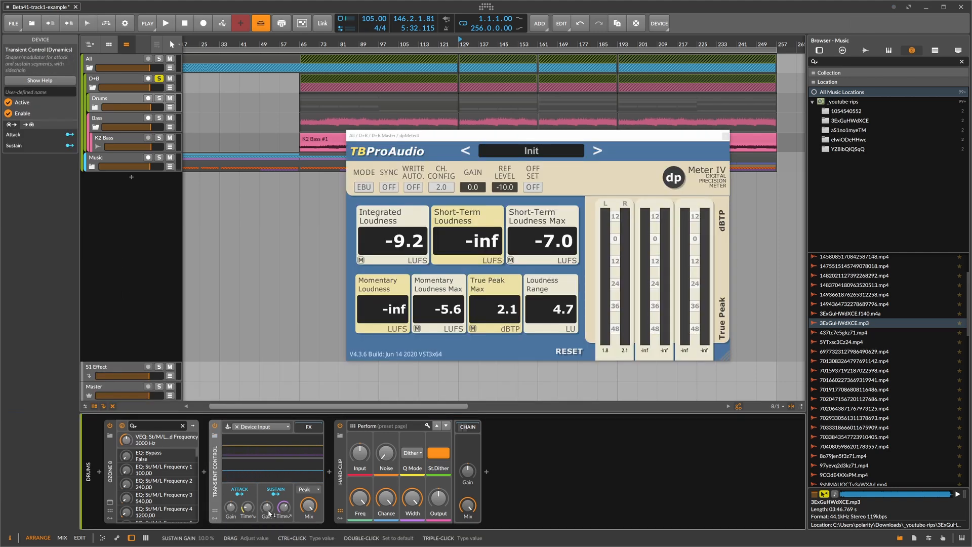
Raise the Drums Transient Control's sustain gain to 50 % and fine-tune it during playback.
{"action": "key", "text": "space"}
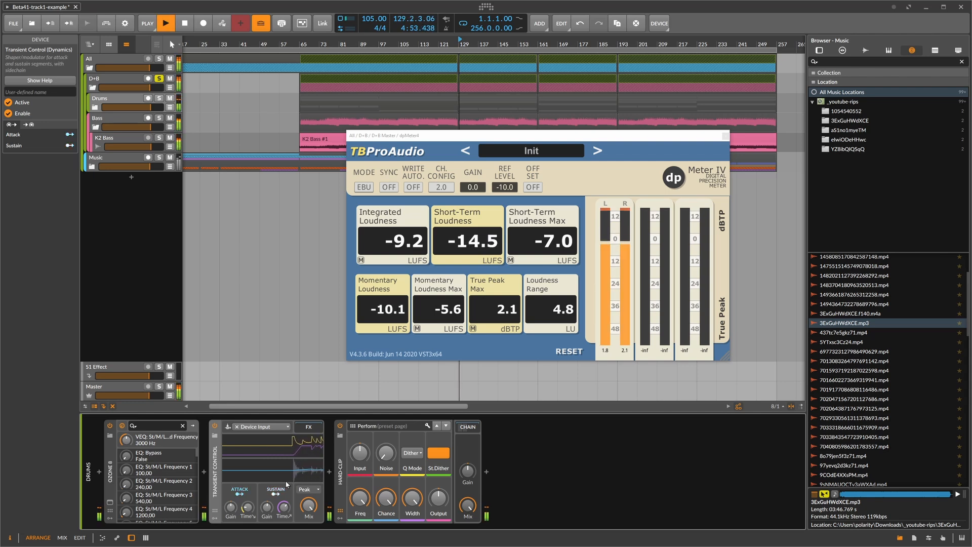
{"action": "left_click_drag", "start_coordinate": [267, 507], "coordinate": [267, 486]}
{"action": "key", "text": "space"}
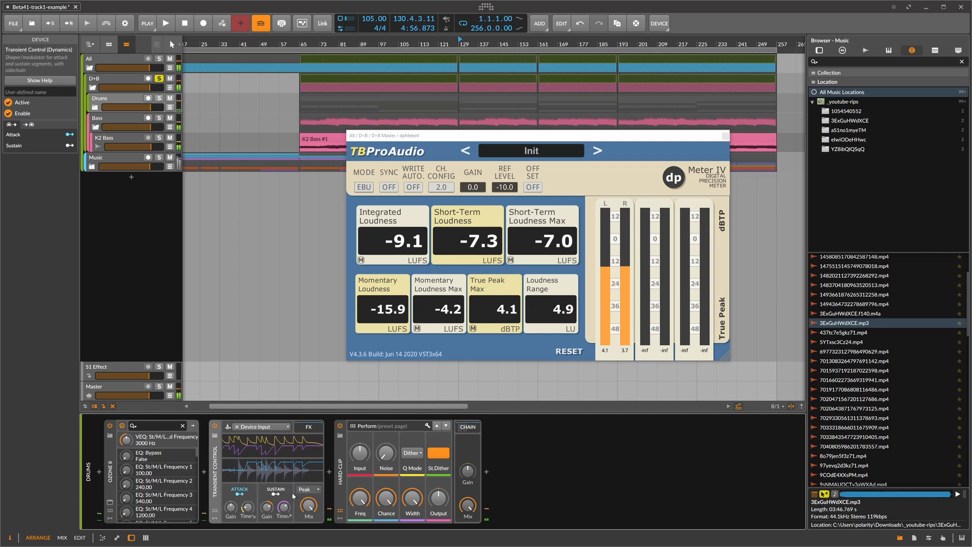
{"action": "left_click_drag", "start_coordinate": [271, 507], "coordinate": [271, 511]}
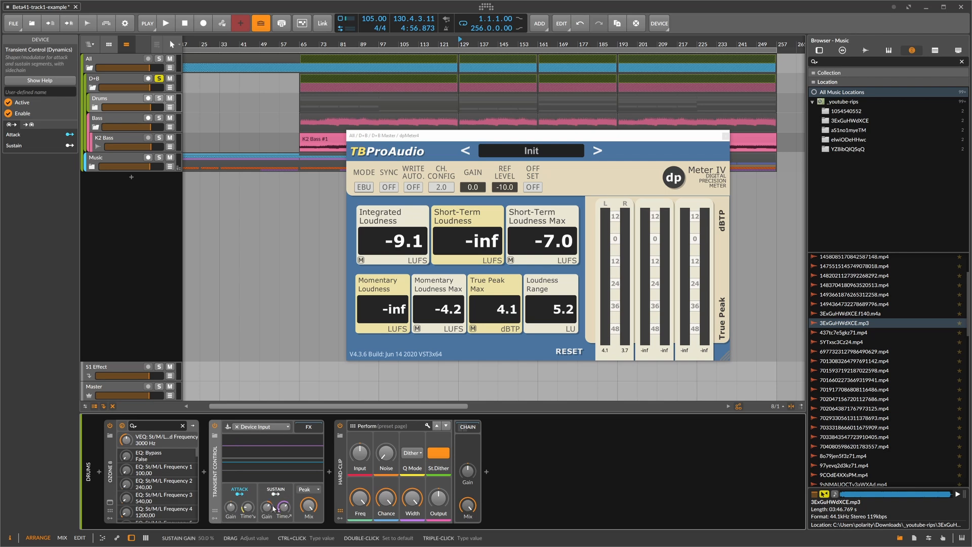
{"action": "key", "text": "space"}
{"action": "left_click_drag", "start_coordinate": [272, 502], "coordinate": [271, 511]}
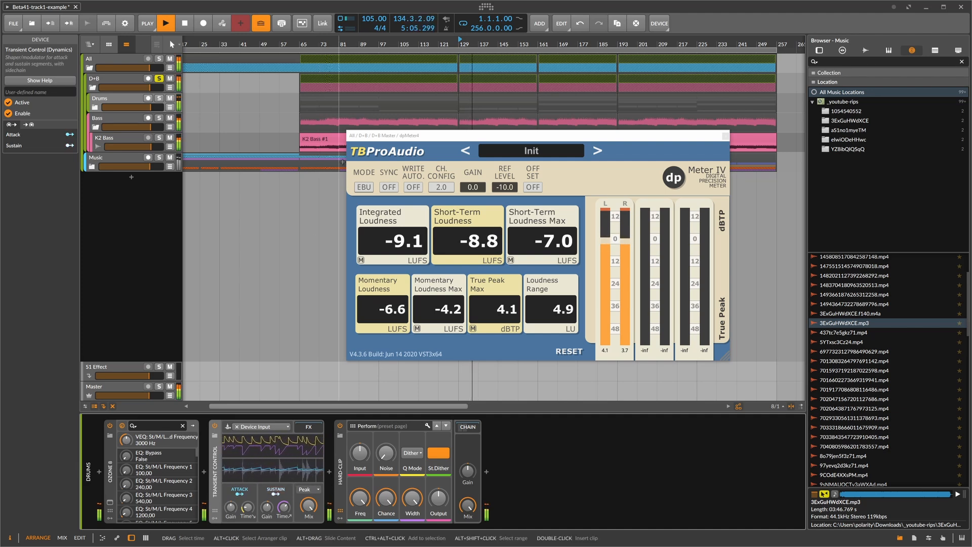
Reset the dpMeter4 measurements, set D+B's Hard-Clip input gain to 4 dB, and stop playback.
{"action": "left_click", "coordinate": [568, 351]}
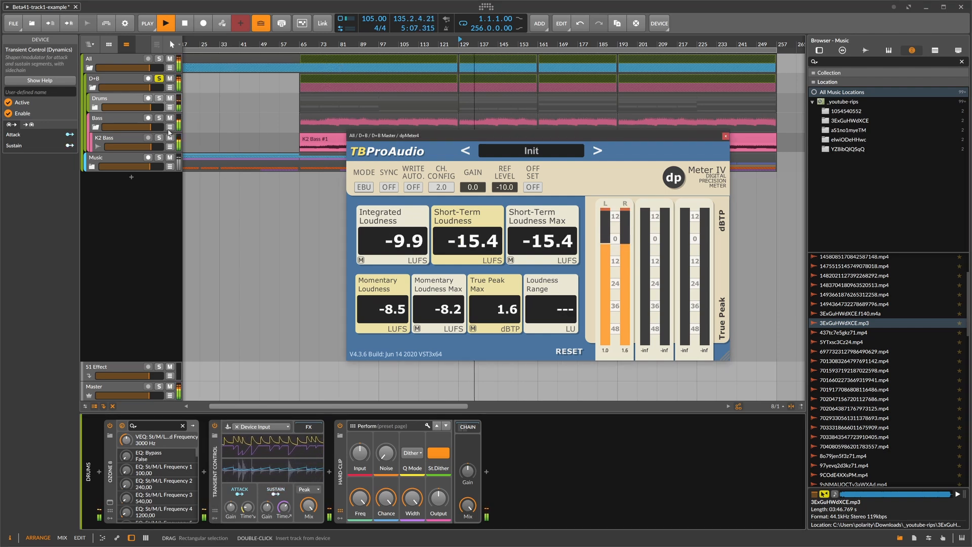
{"action": "left_click", "coordinate": [120, 79]}
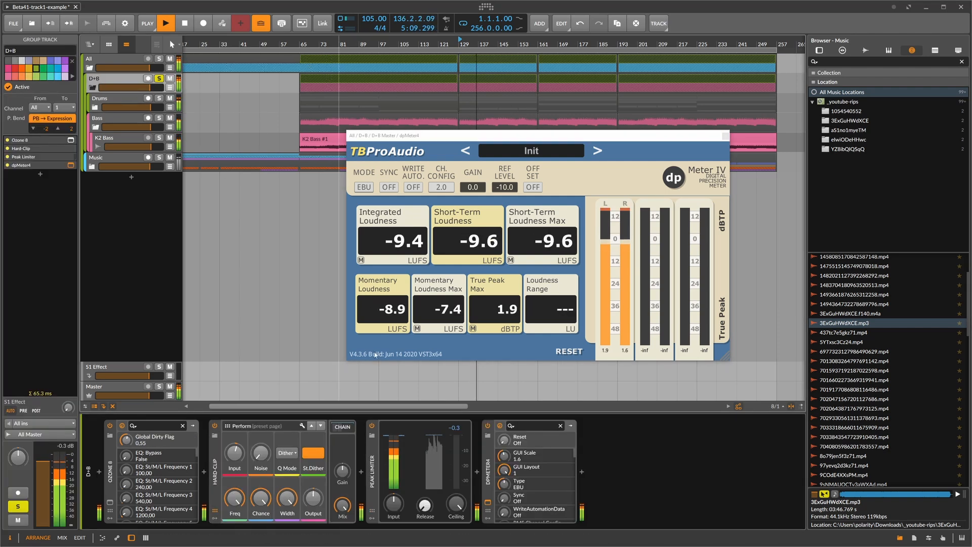
{"action": "left_click", "coordinate": [243, 456]}
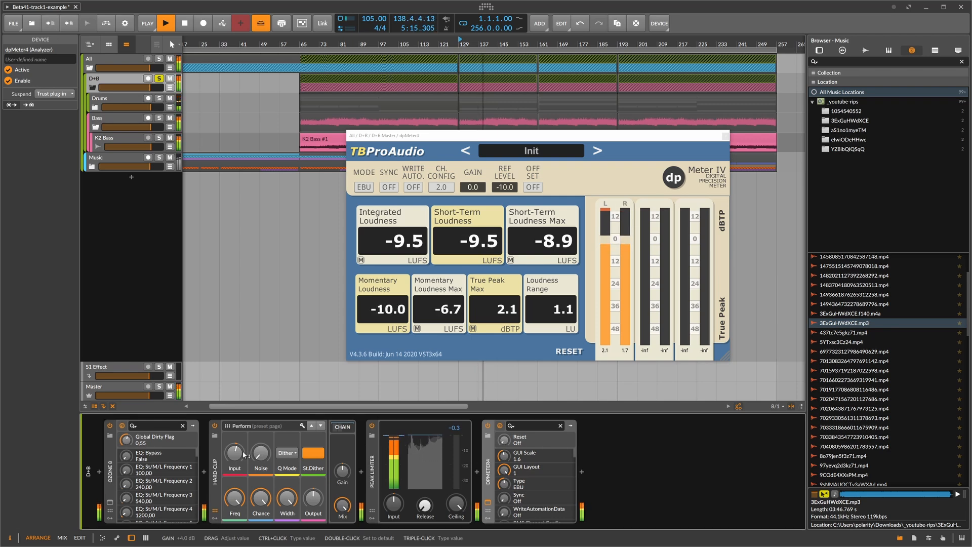
{"action": "key", "text": "space"}
{"action": "left_click", "coordinate": [215, 456]}
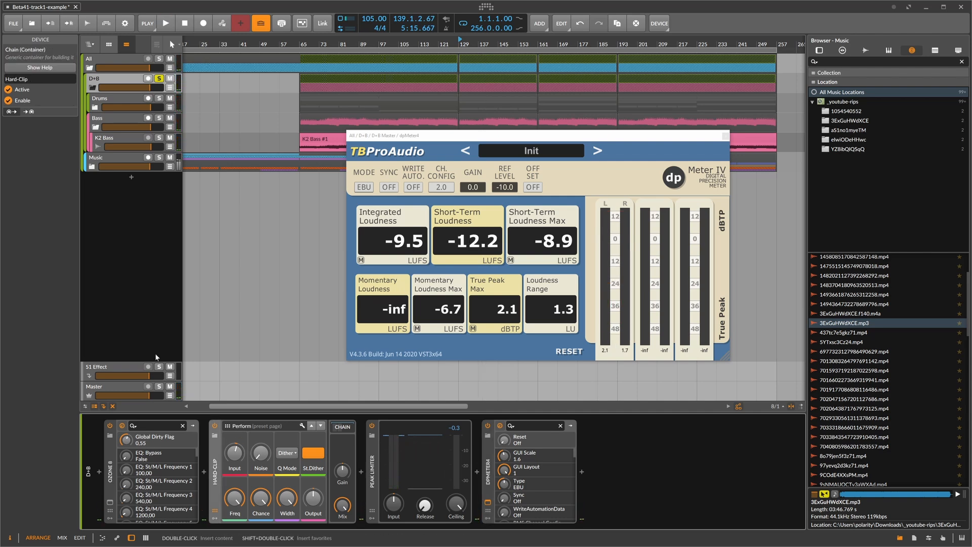
{"action": "left_click", "coordinate": [157, 356]}
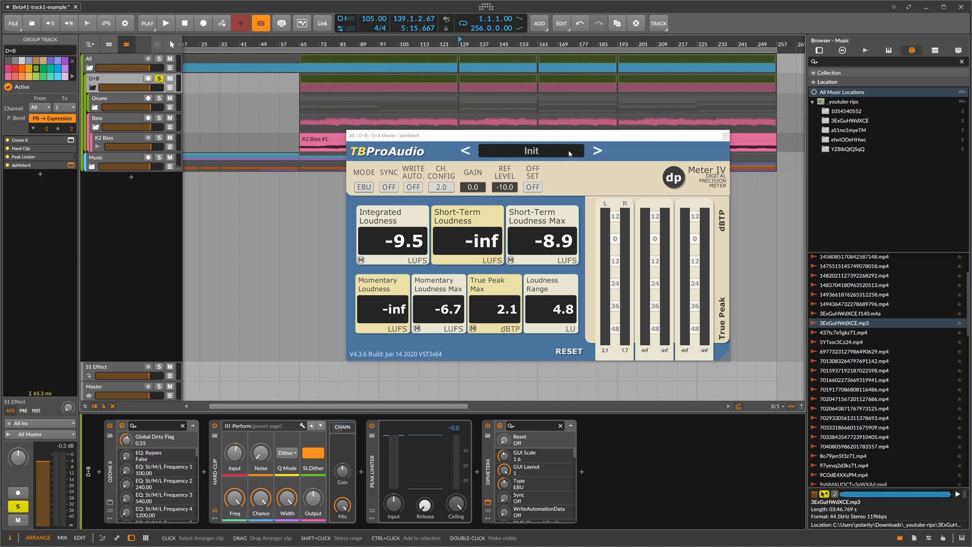
Close the dpMeter4 window, set the playback start at bar 129, and unsolo and collapse the D+B group.
{"action": "left_click_drag", "start_coordinate": [618, 136], "coordinate": [608, 153]}
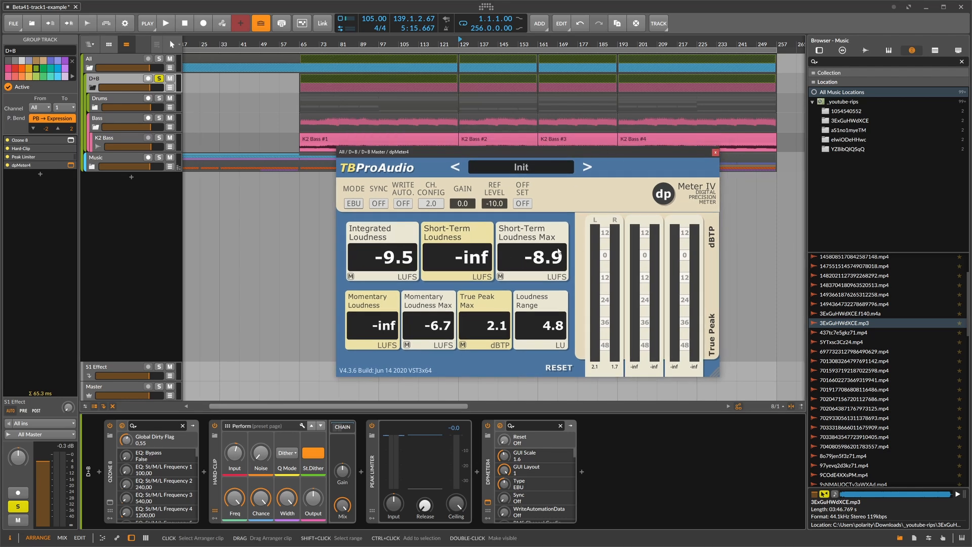
{"action": "left_click", "coordinate": [715, 152]}
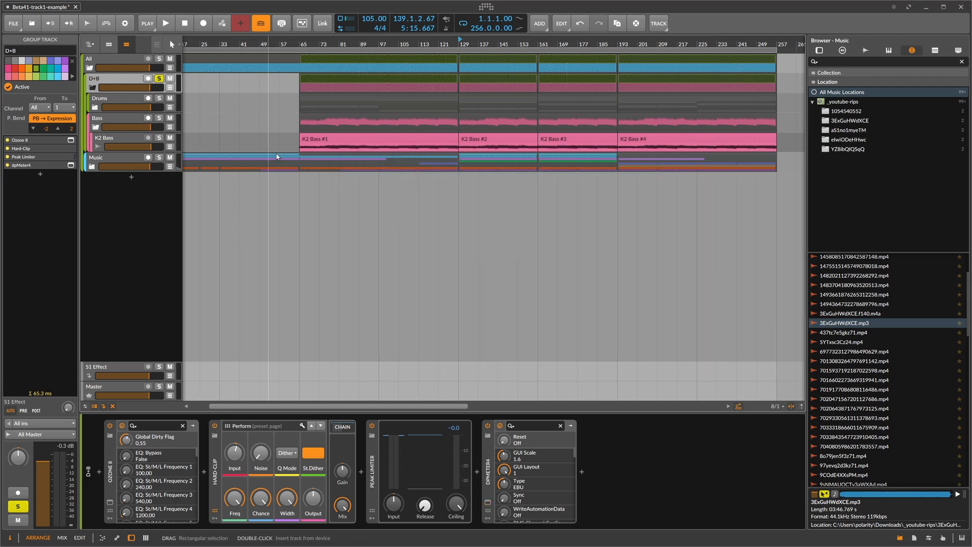
{"action": "left_click_drag", "start_coordinate": [460, 45], "coordinate": [416, 55]}
{"action": "left_click", "coordinate": [416, 49]}
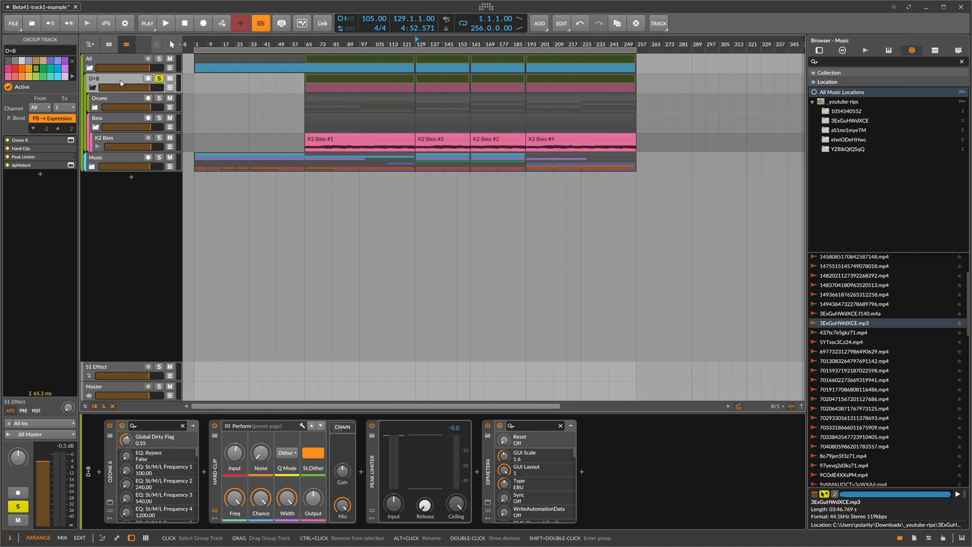
{"action": "left_click", "coordinate": [158, 78]}
{"action": "left_click", "coordinate": [93, 87]}
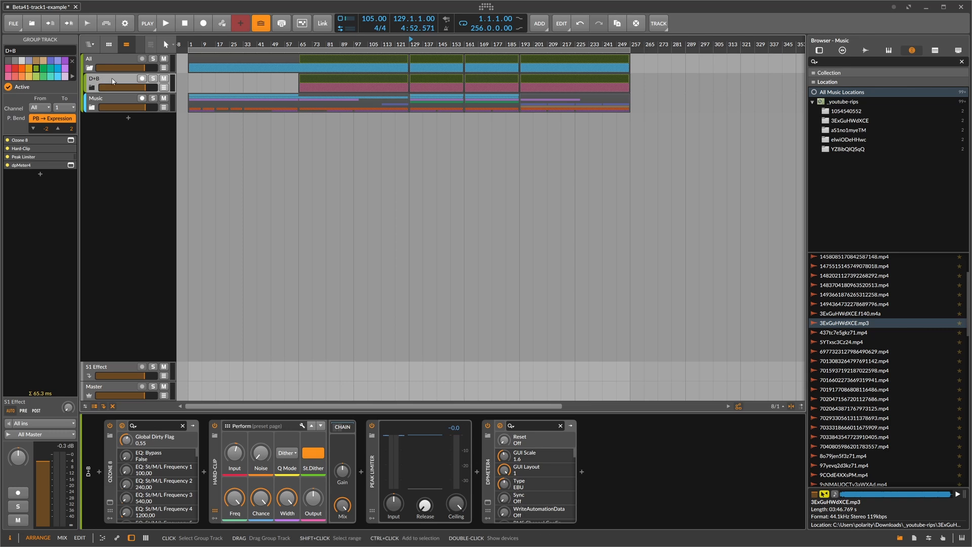
Expand the Music group to show its tracks and solo it.
{"action": "left_click", "coordinate": [115, 101]}
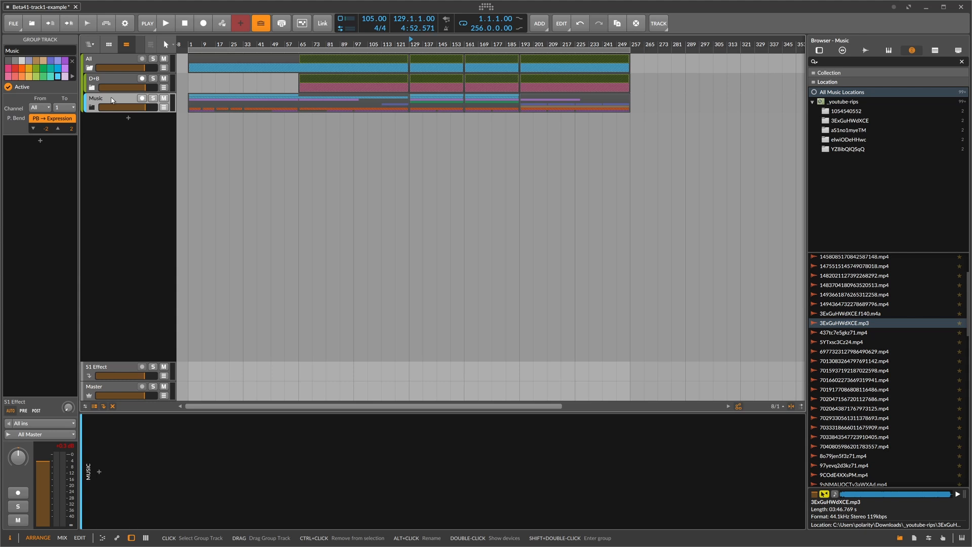
{"action": "left_click", "coordinate": [92, 107]}
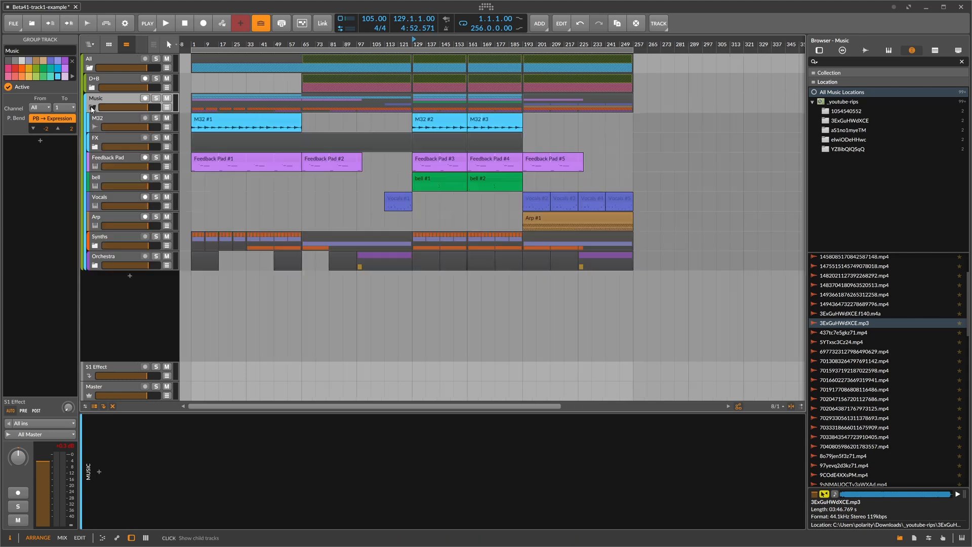
{"action": "left_click", "coordinate": [146, 99]}
{"action": "left_click", "coordinate": [145, 99]}
{"action": "left_click", "coordinate": [156, 98]}
{"action": "left_click", "coordinate": [110, 98]}
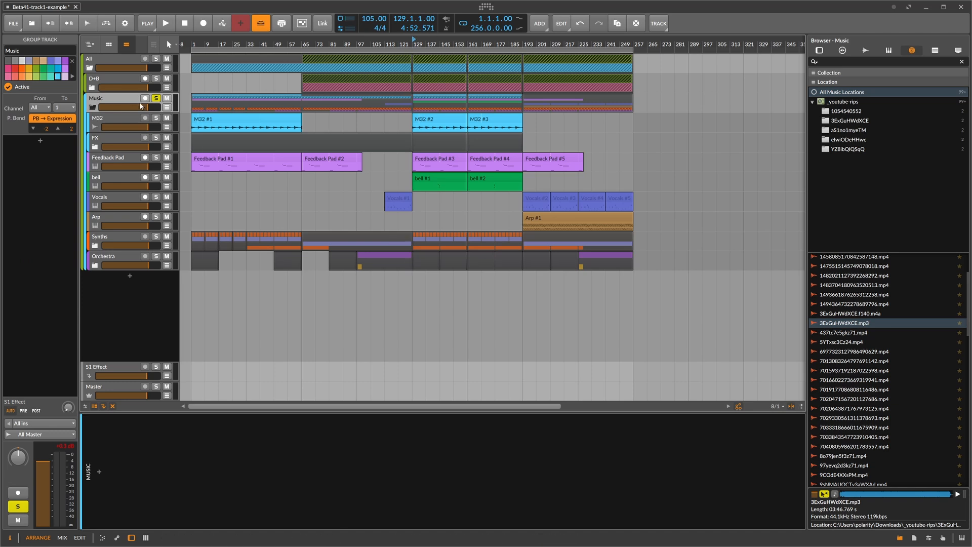
{"action": "left_click", "coordinate": [109, 81]}
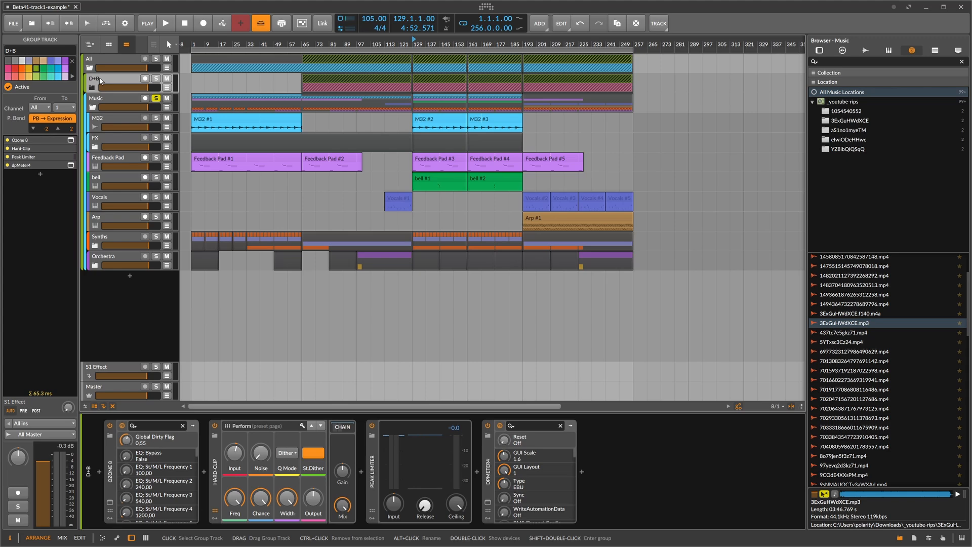
{"action": "left_click", "coordinate": [110, 98]}
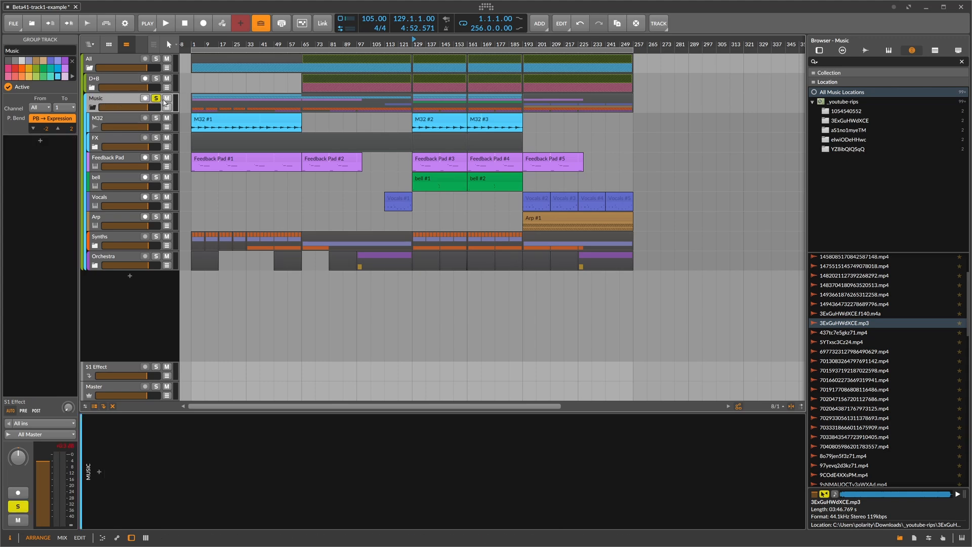
Expand the Orchestra and Synths groups inside Music to show their tracks.
{"action": "left_click_drag", "start_coordinate": [412, 44], "coordinate": [401, 44]}
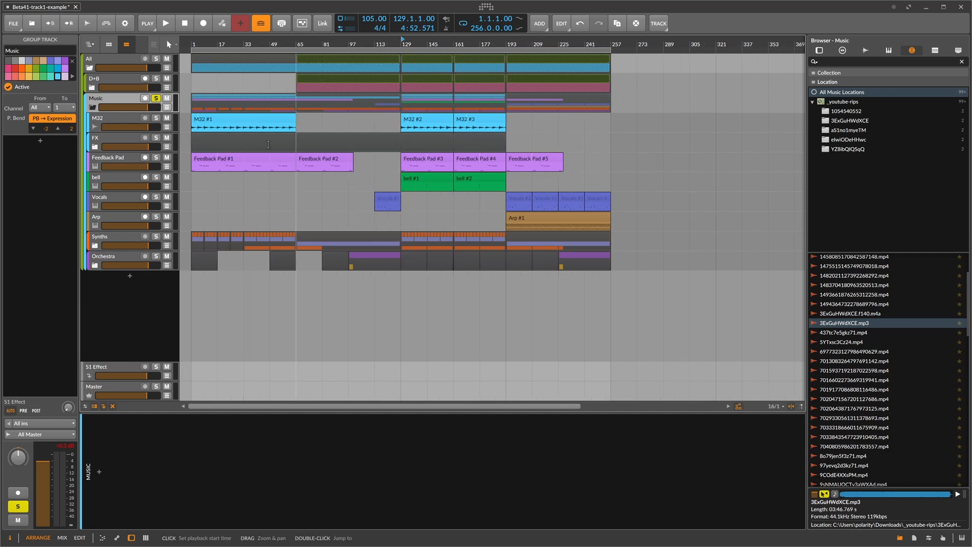
{"action": "left_click", "coordinate": [95, 265]}
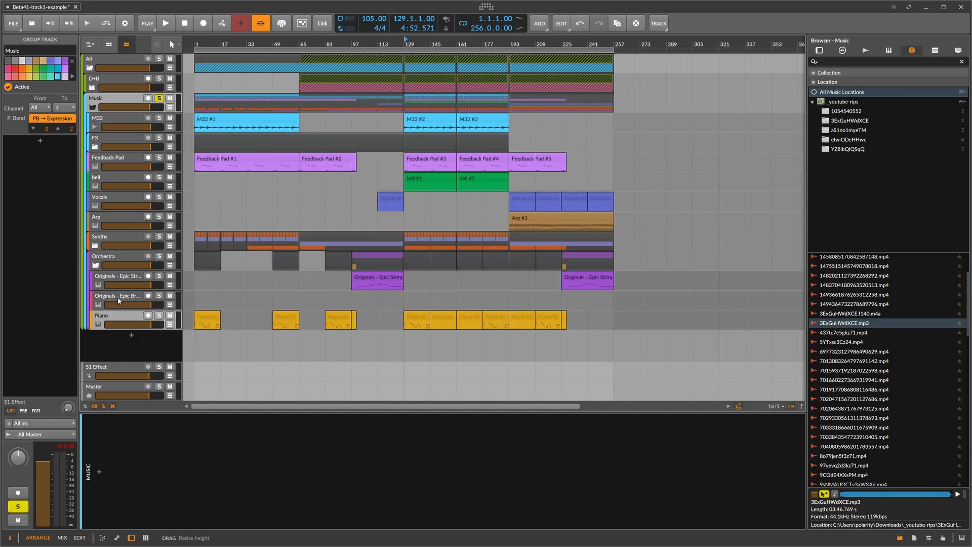
{"action": "left_click", "coordinate": [94, 246]}
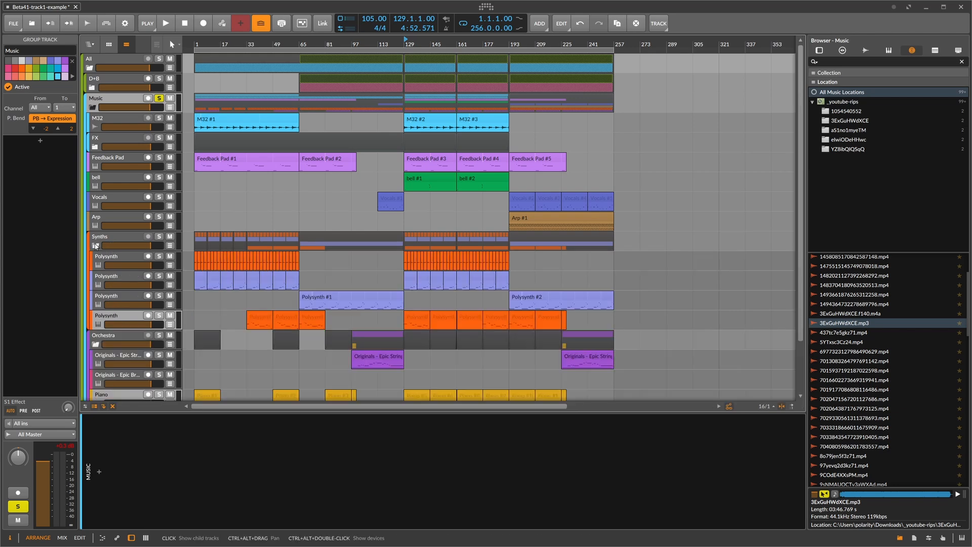
{"action": "scroll", "coordinate": [97, 246], "scroll_direction": "down", "scroll_amount": 3}
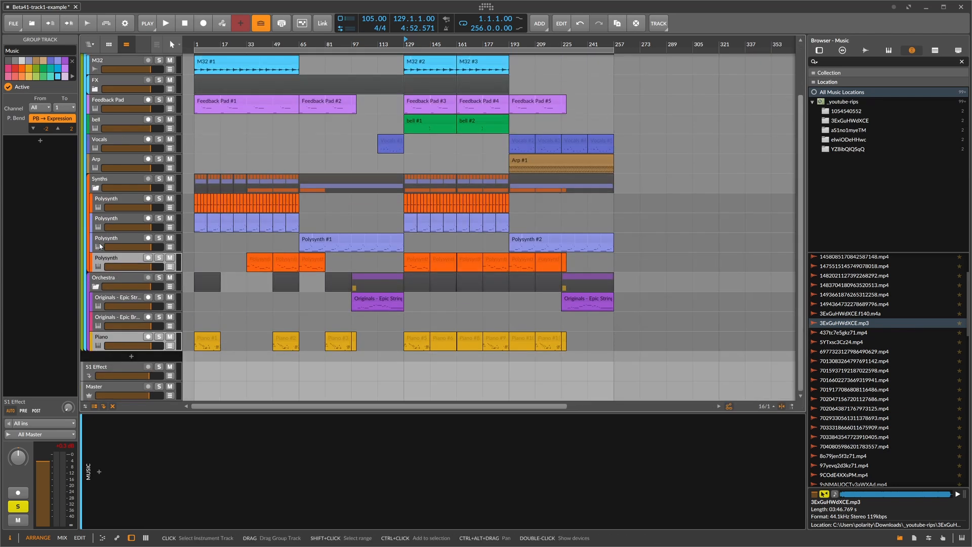
Add a Peak Limiter after ValhallaSupermassive on the Piano track.
{"action": "left_click", "coordinate": [119, 338]}
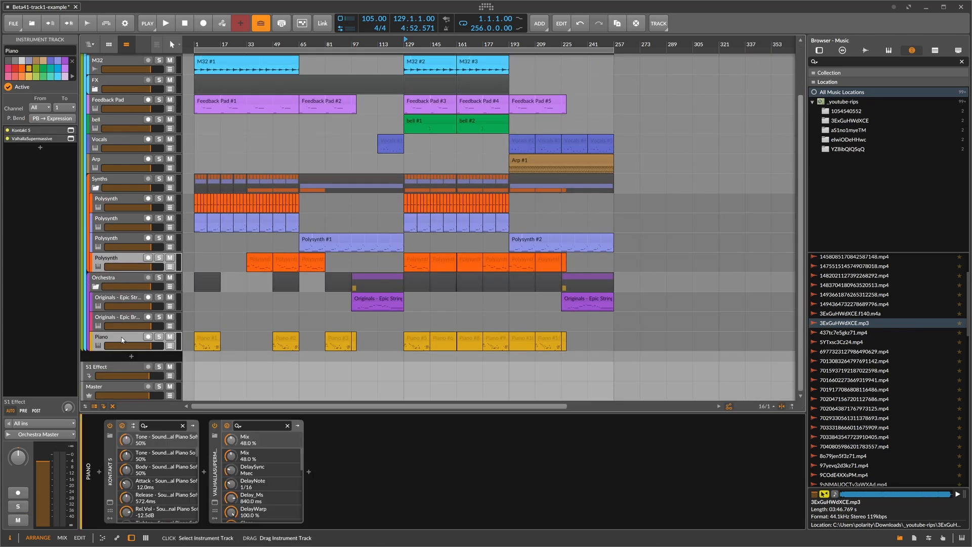
{"action": "left_click", "coordinate": [306, 472]}
{"action": "type", "text": "peak"}
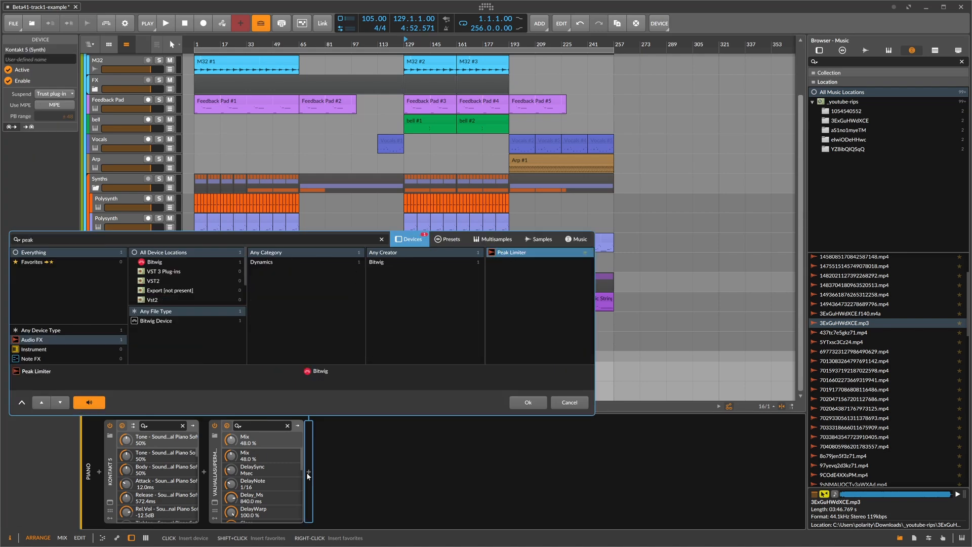
{"action": "key", "text": "Return"}
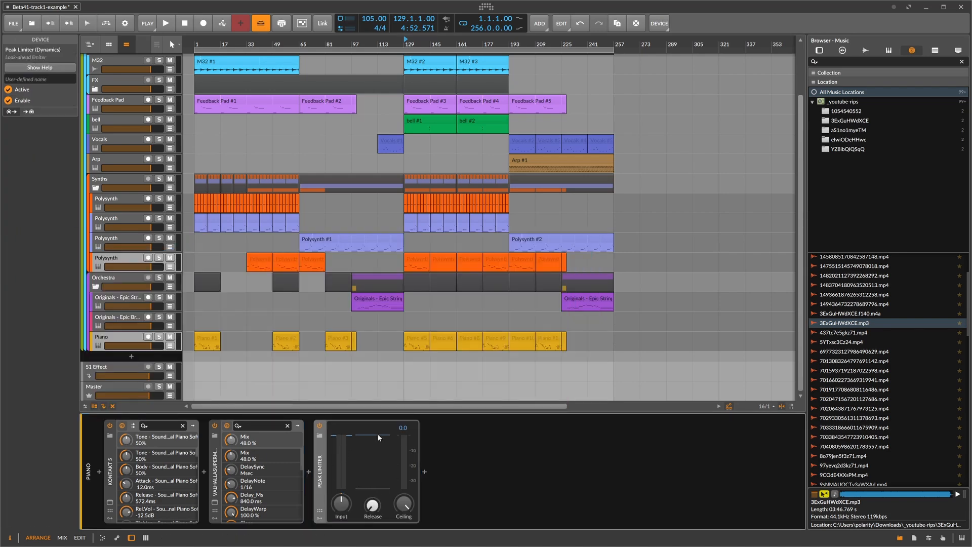
{"action": "scroll", "coordinate": [105, 78], "scroll_direction": "up", "scroll_amount": 3}
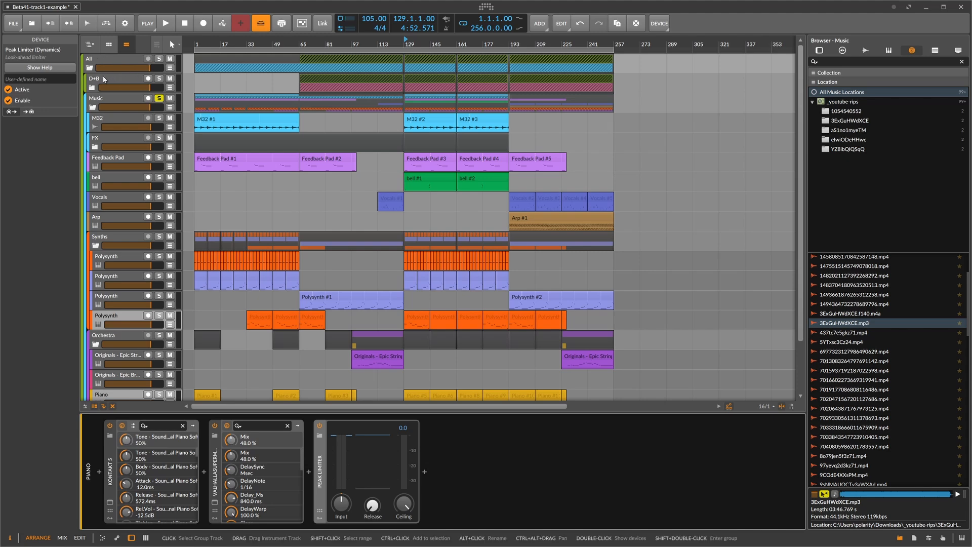
Remove the Peak Limiter from the D+B group's device chain.
{"action": "left_click", "coordinate": [105, 77]}
{"action": "scroll", "coordinate": [154, 136], "scroll_direction": "down", "scroll_amount": 3}
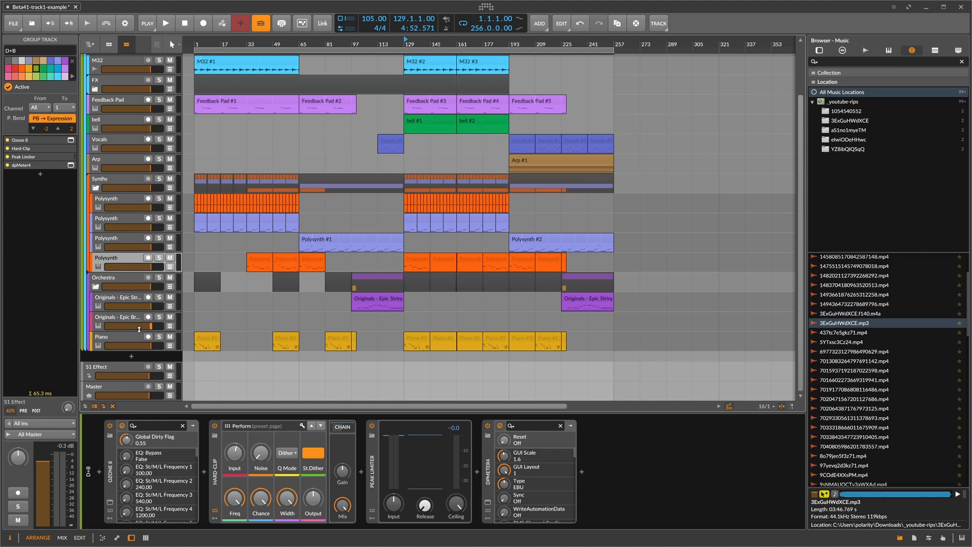
{"action": "left_click", "coordinate": [373, 471]}
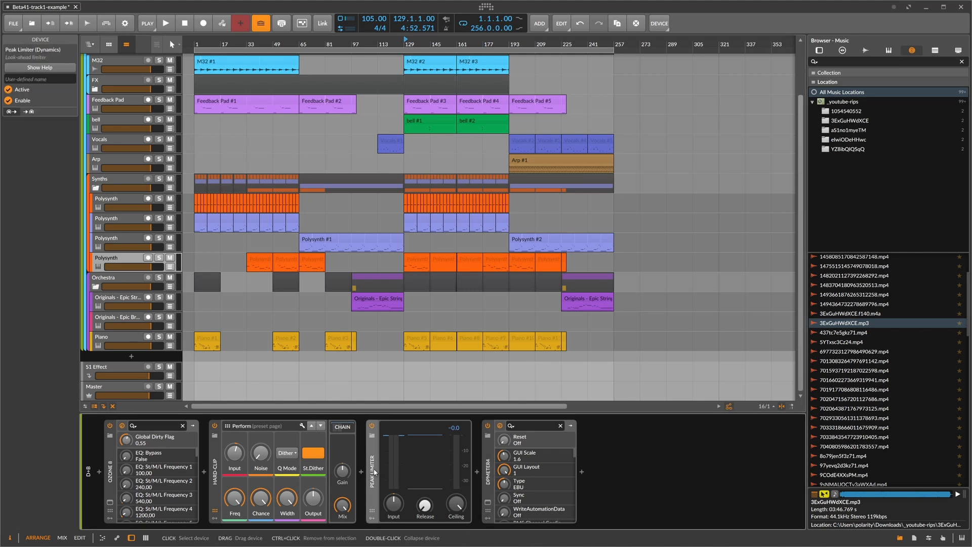
{"action": "key", "text": "Delete"}
Reset the D+B group's dpMeter4 readings and shrink the meter's interface to a GUI scale of 1.2, then close its window.
{"action": "left_click", "coordinate": [373, 503]}
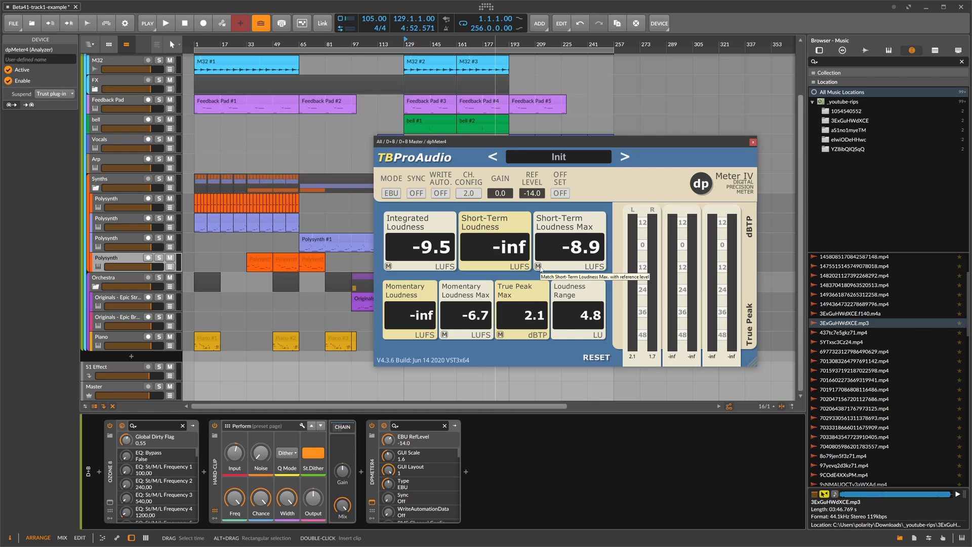
{"action": "left_click", "coordinate": [597, 357]}
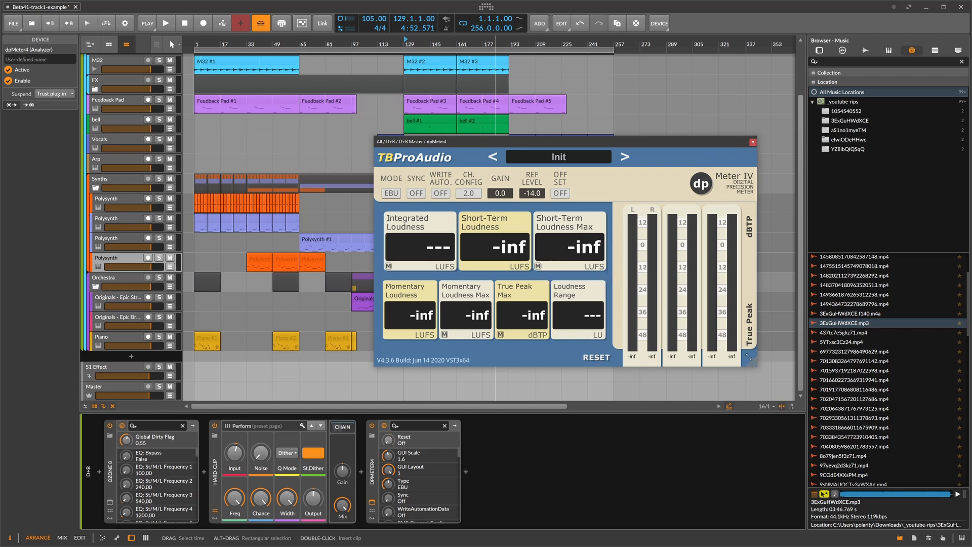
{"action": "left_click_drag", "start_coordinate": [750, 359], "coordinate": [641, 296]}
{"action": "left_click_drag", "start_coordinate": [514, 142], "coordinate": [546, 155]}
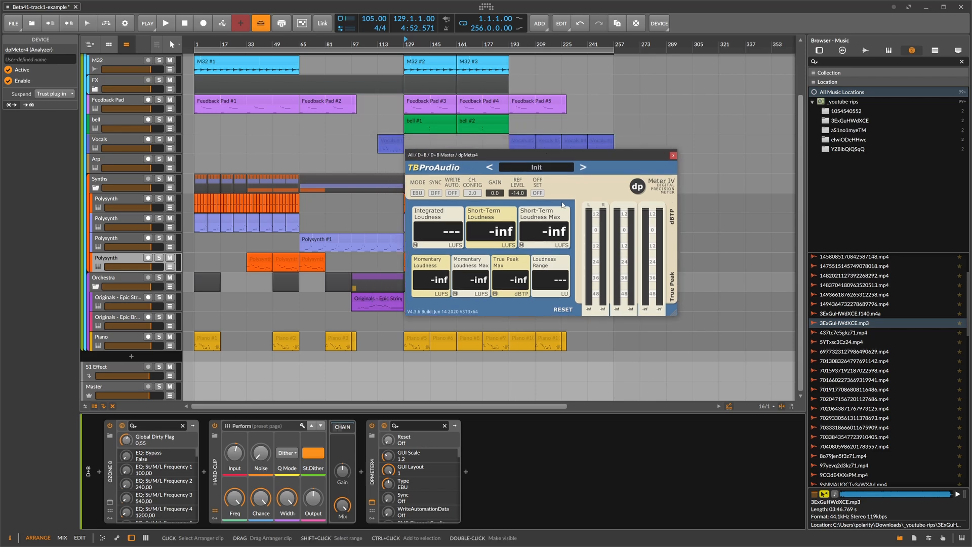
{"action": "left_click", "coordinate": [673, 155]}
Copy dpMeter4 from the D+B group onto the two Originals - Epic tracks and the Piano track in the Orchestra group.
{"action": "left_click_drag", "start_coordinate": [376, 475], "coordinate": [148, 302]}
{"action": "left_click_drag", "start_coordinate": [214, 462], "coordinate": [129, 319]}
{"action": "left_click_drag", "start_coordinate": [219, 469], "coordinate": [130, 339]}
Copy dpMeter4 from the Piano track onto the Polysynth tracks in the Synths group.
{"action": "left_click", "coordinate": [319, 476]}
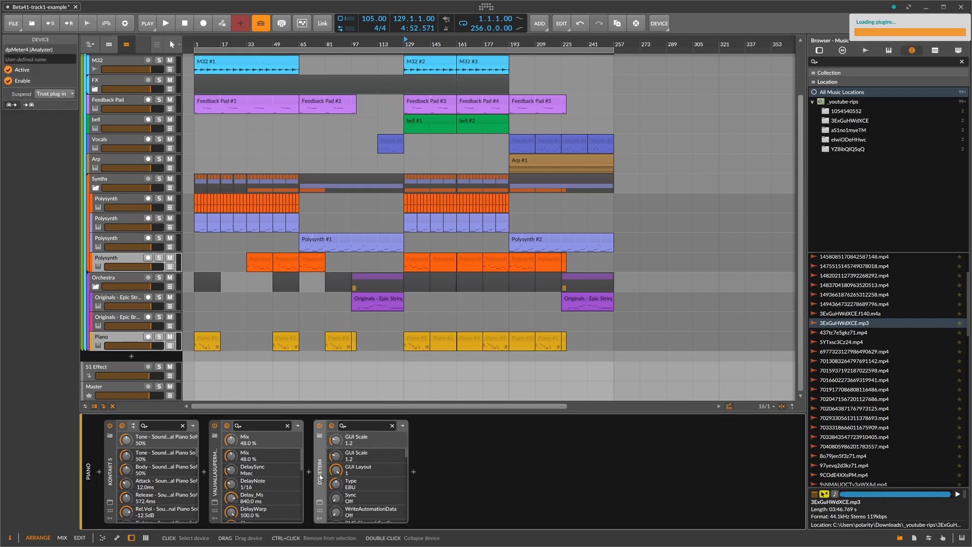
{"action": "left_click", "coordinate": [143, 246]}
{"action": "left_click_drag", "start_coordinate": [142, 247], "coordinate": [144, 247]}
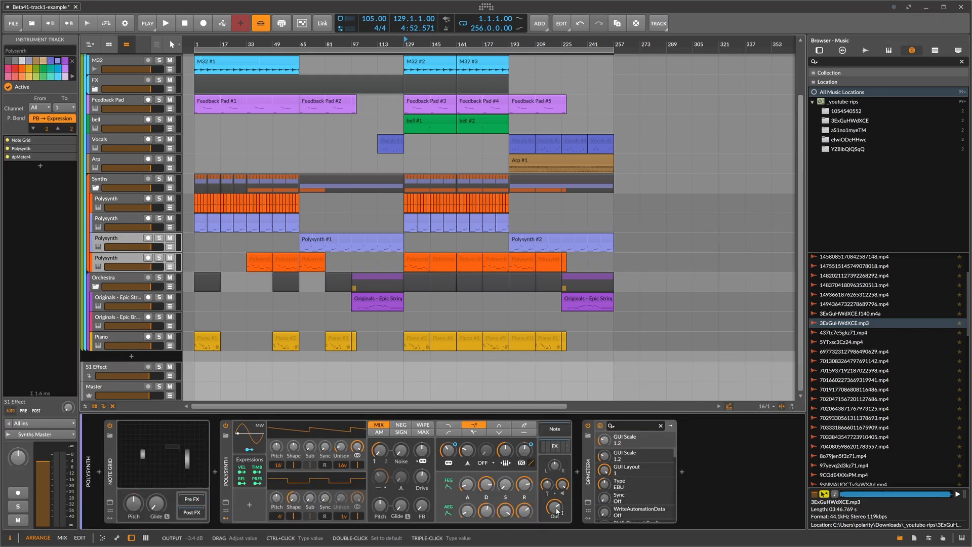
{"action": "left_click_drag", "start_coordinate": [588, 476], "coordinate": [130, 221]}
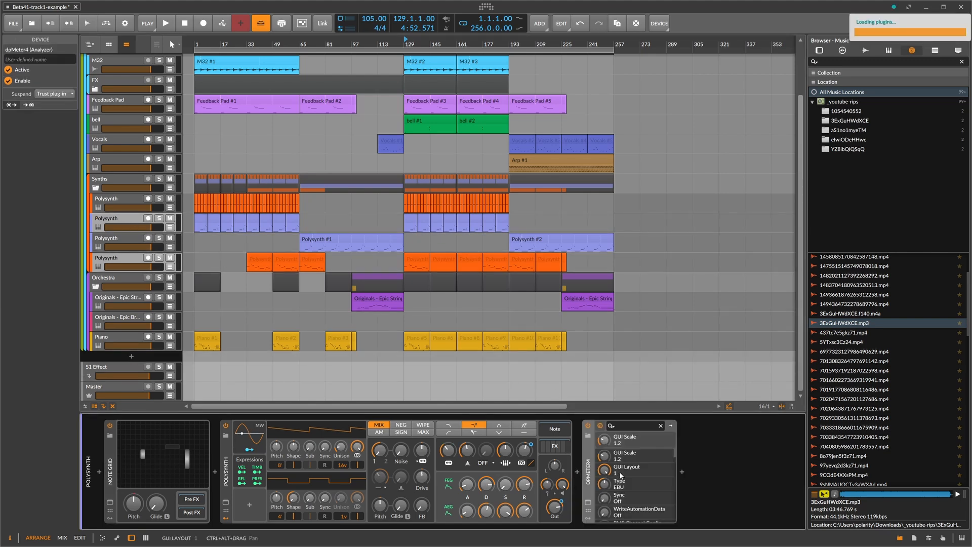
{"action": "left_click_drag", "start_coordinate": [612, 453], "coordinate": [137, 208]}
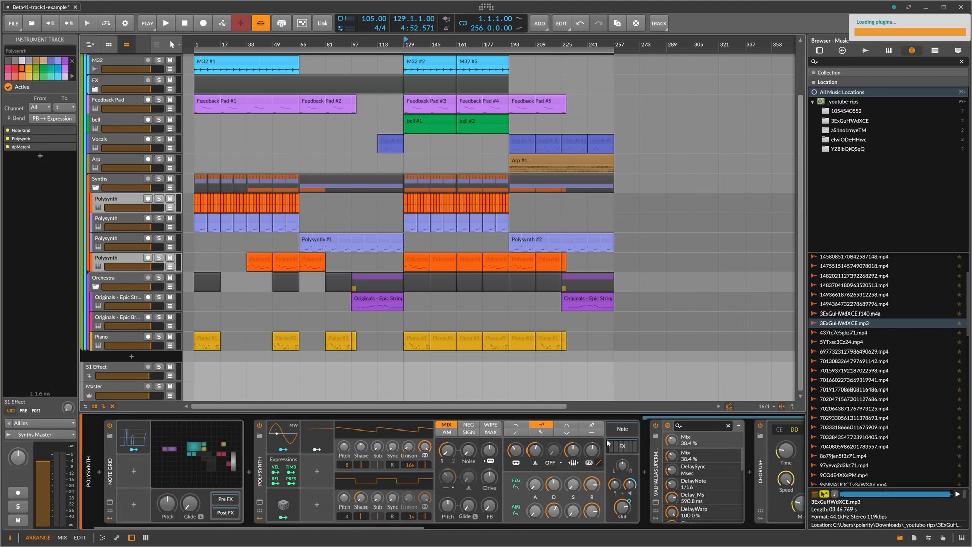
Copy dpMeter4 onto the end of the Arp and Vocals tracks' device chains.
{"action": "left_click_drag", "start_coordinate": [663, 479], "coordinate": [146, 167]}
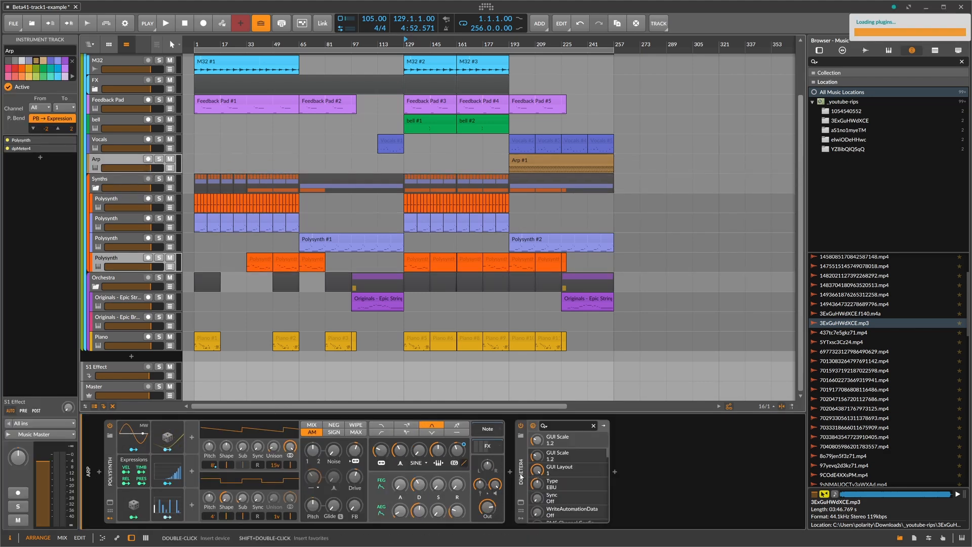
{"action": "left_click_drag", "start_coordinate": [322, 303], "coordinate": [124, 150]}
Copy dpMeter4 onto the bell track and set its Phase-4 output to 0 dB.
{"action": "left_click", "coordinate": [613, 462]}
{"action": "left_click_drag", "start_coordinate": [613, 462], "coordinate": [113, 127]}
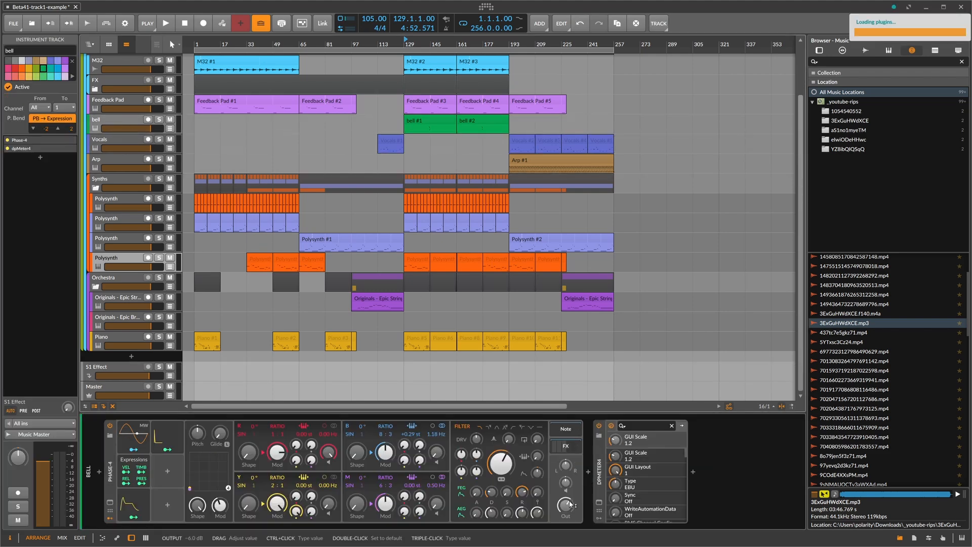
{"action": "type", "text": "0 dB"}
{"action": "key", "text": "Return"}
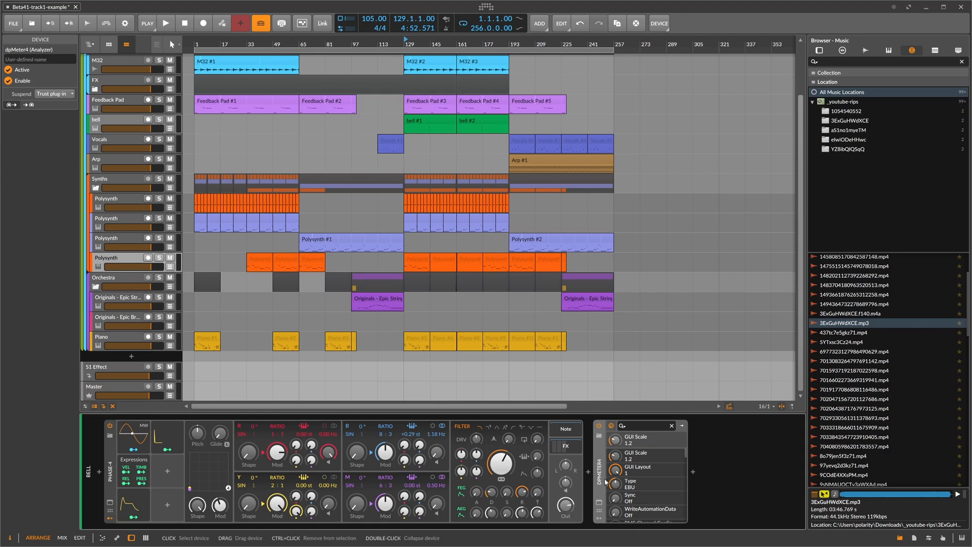
Copy dpMeter4 onto the Feedback Pad track, the FX group and the M32 track.
{"action": "left_click_drag", "start_coordinate": [599, 469], "coordinate": [198, 159]}
{"action": "left_click", "coordinate": [141, 109]}
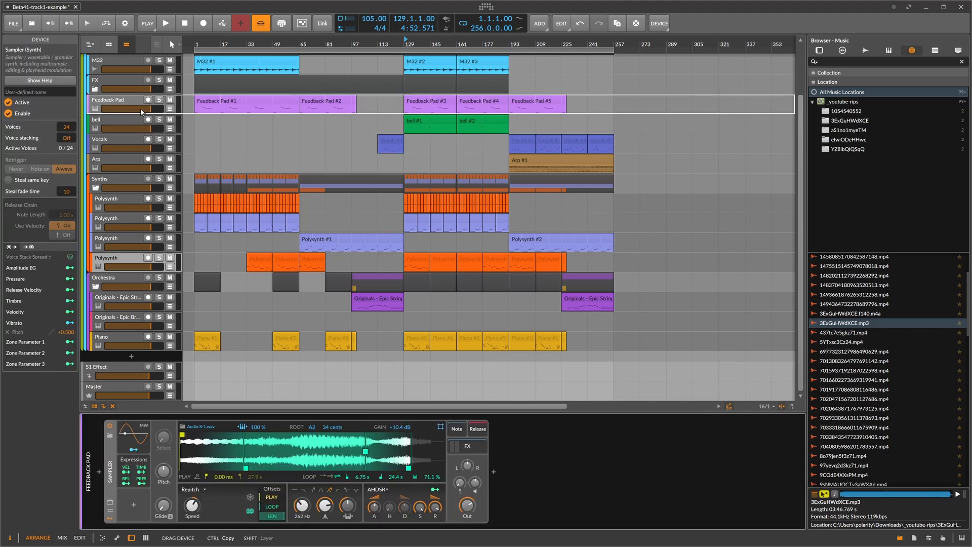
{"action": "scroll", "coordinate": [443, 363], "scroll_direction": "up", "scroll_amount": 2}
{"action": "left_click", "coordinate": [505, 495]}
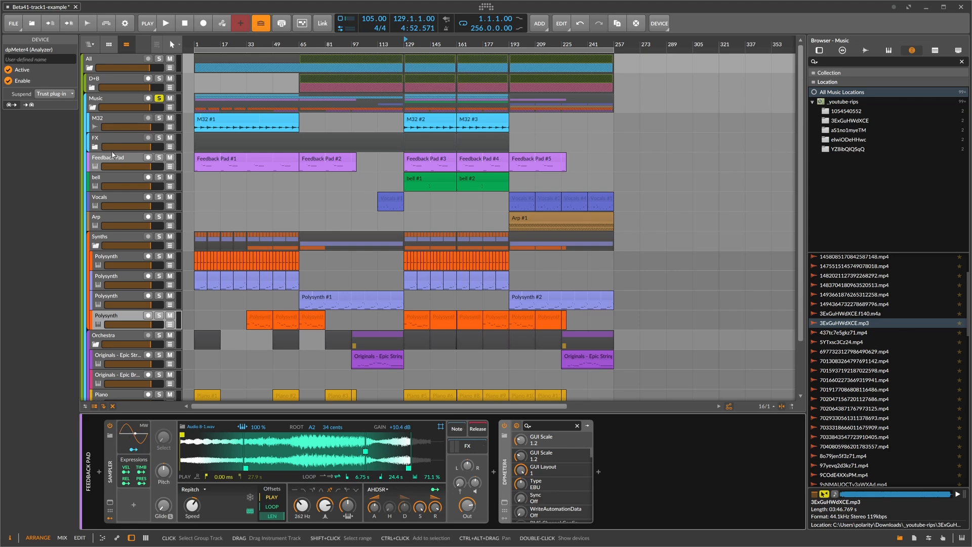
{"action": "left_click", "coordinate": [124, 160]}
{"action": "left_click_drag", "start_coordinate": [502, 463], "coordinate": [135, 146]}
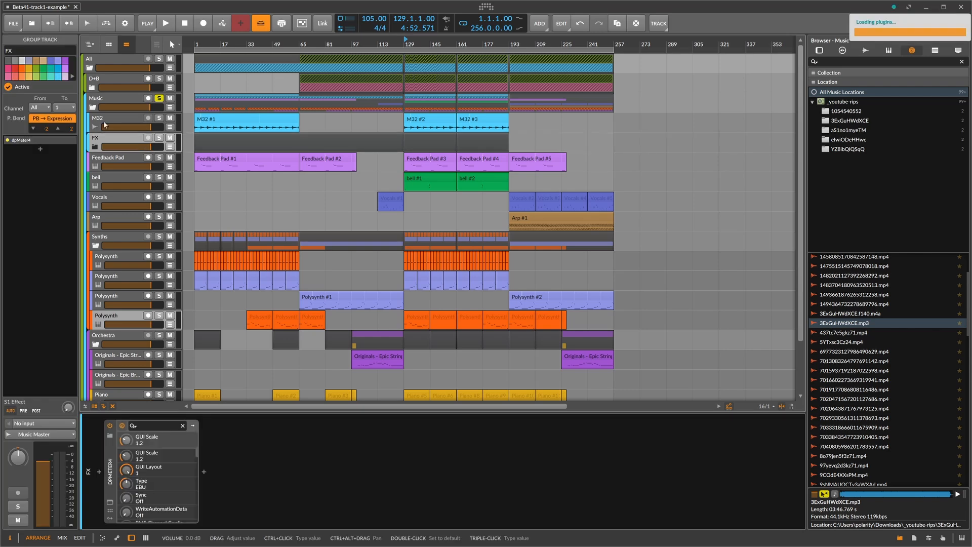
{"action": "left_click_drag", "start_coordinate": [112, 471], "coordinate": [121, 127]}
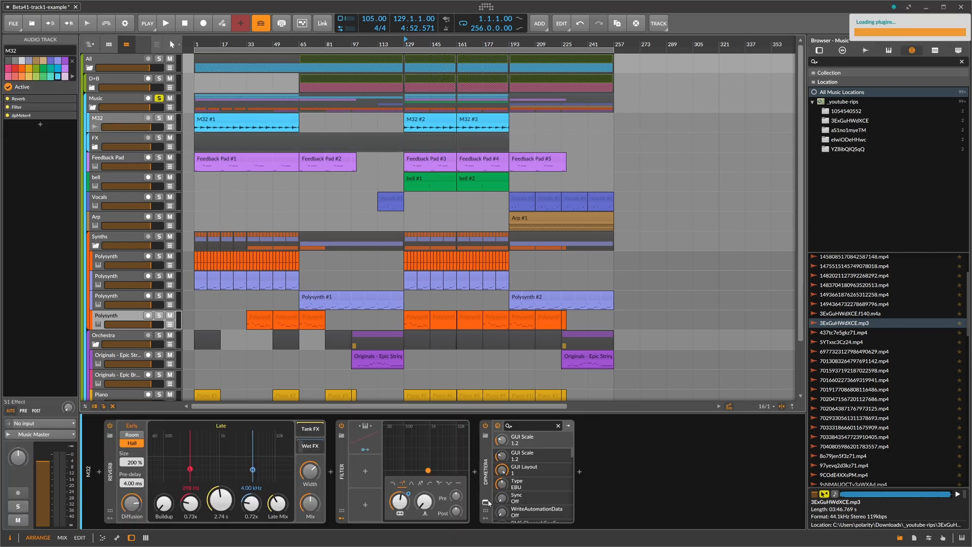
Play the soloed Music group from the start of the arrangement and lower the group's volume.
{"action": "key", "text": "space"}
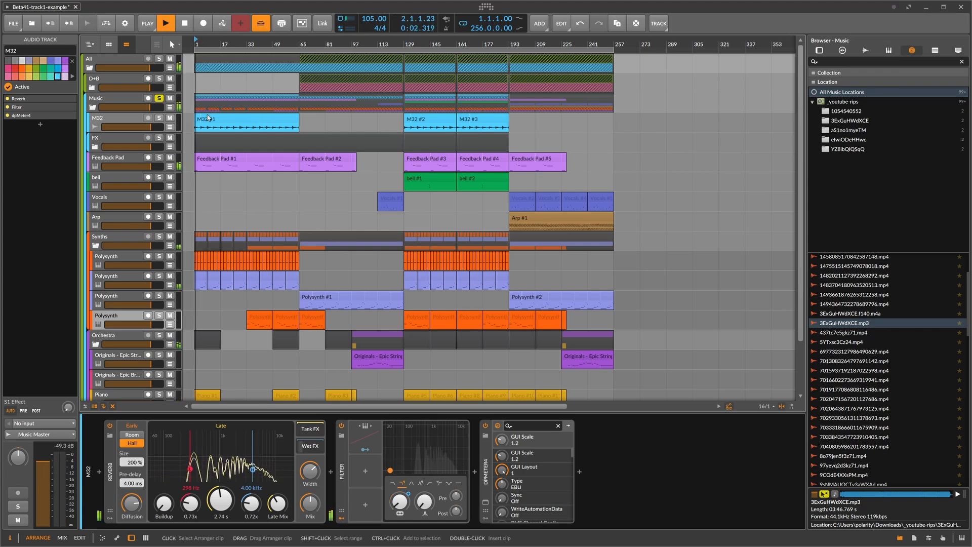
{"action": "scroll", "coordinate": [255, 302], "scroll_direction": "down", "scroll_amount": 3}
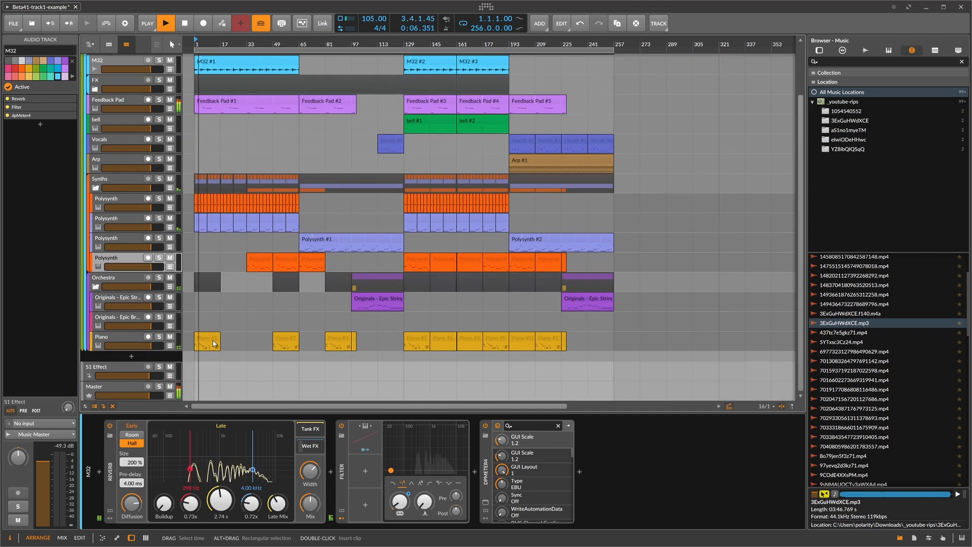
{"action": "scroll", "coordinate": [219, 335], "scroll_direction": "up", "scroll_amount": 3}
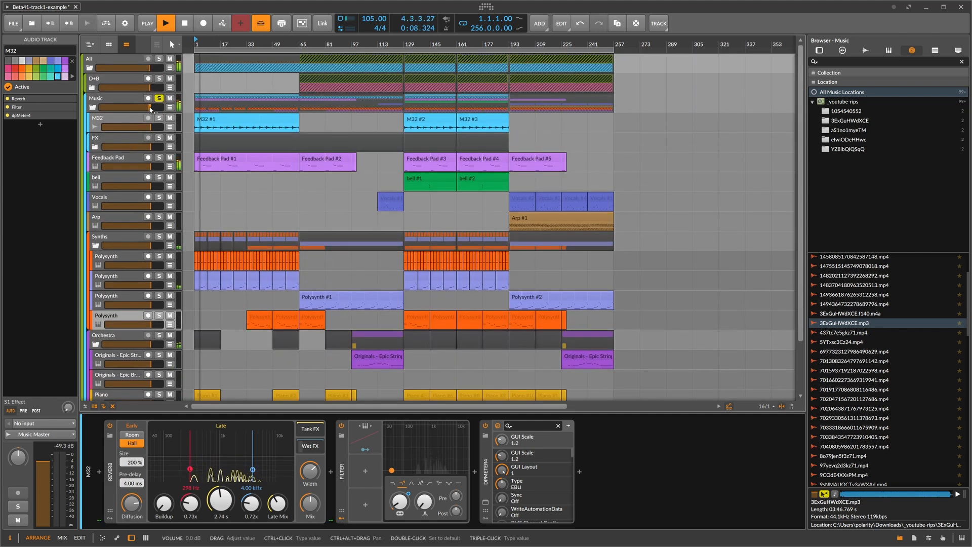
{"action": "left_click", "coordinate": [159, 98]}
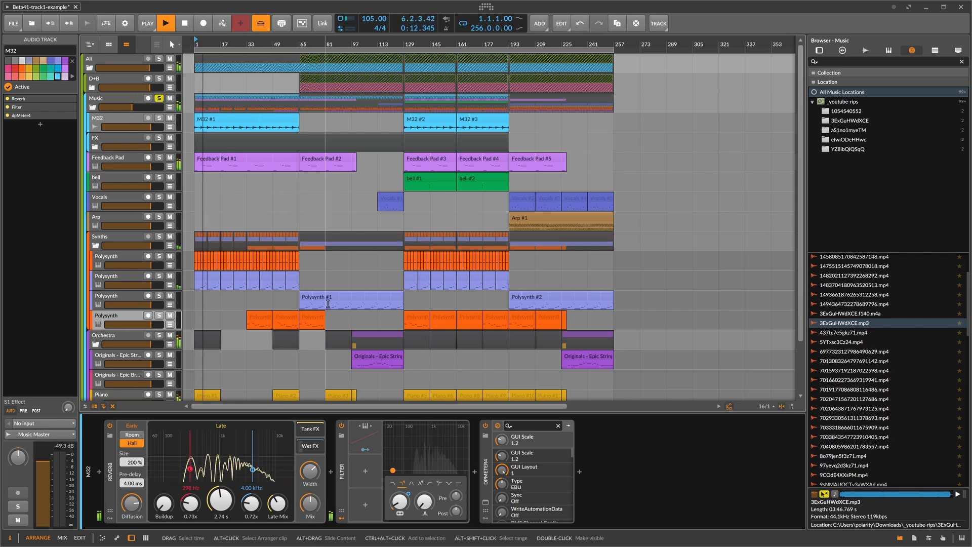
{"action": "scroll", "coordinate": [338, 301], "scroll_direction": "down", "scroll_amount": 2}
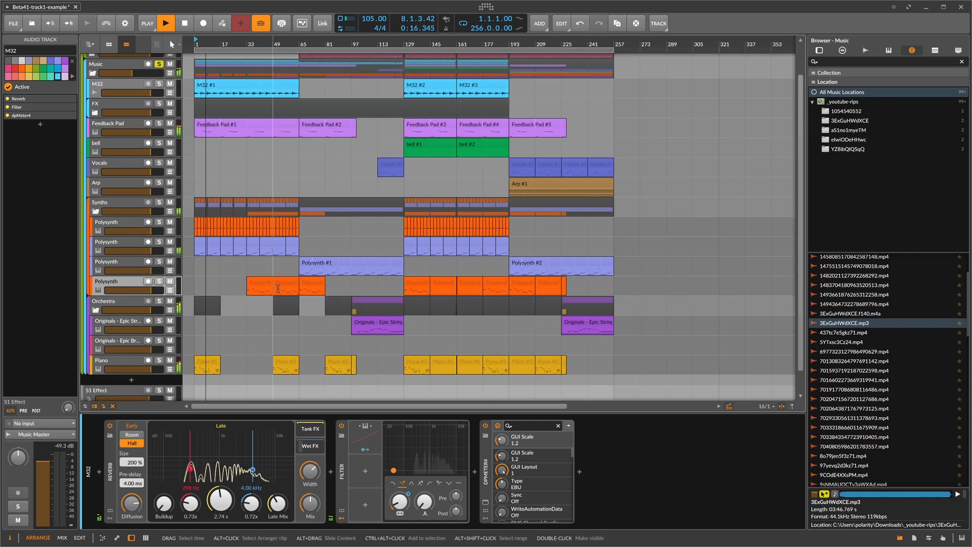
{"action": "scroll", "coordinate": [226, 250], "scroll_direction": "up", "scroll_amount": 2}
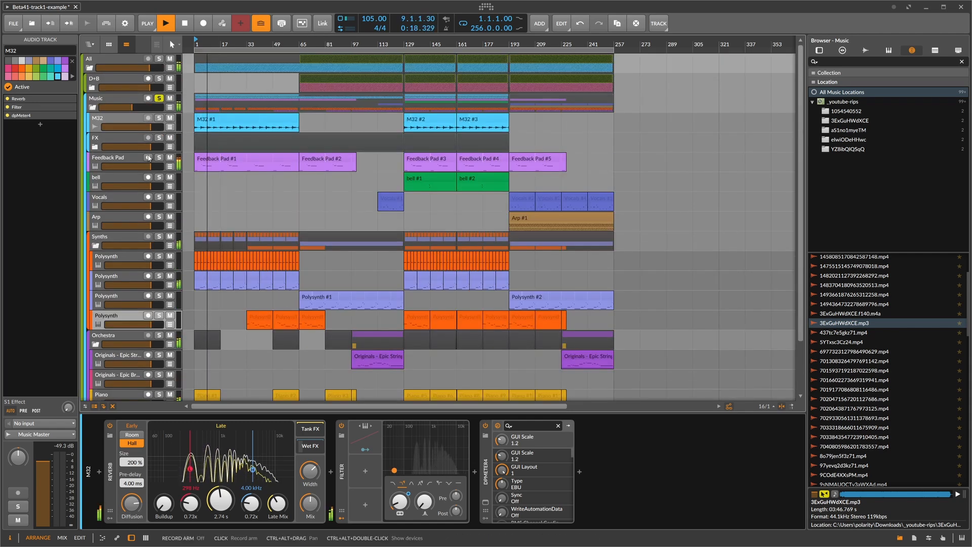
Check the M32 track's loudness and true peak in its dpMeter4 during playback, then close the meter.
{"action": "left_click", "coordinate": [487, 503]}
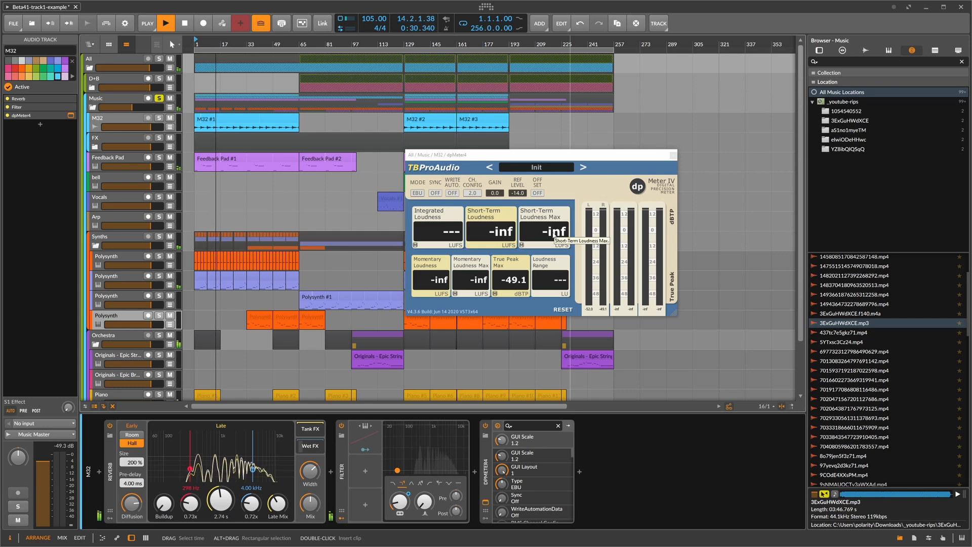
{"action": "left_click_drag", "start_coordinate": [475, 157], "coordinate": [575, 165]}
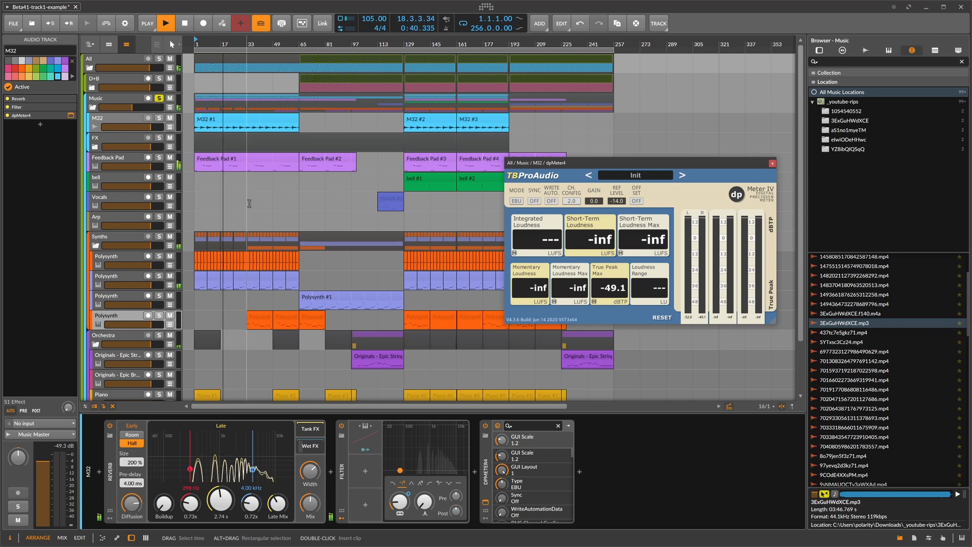
{"action": "scroll", "coordinate": [247, 209], "scroll_direction": "down", "scroll_amount": 1}
{"action": "scroll", "coordinate": [247, 209], "scroll_direction": "up", "scroll_amount": 1}
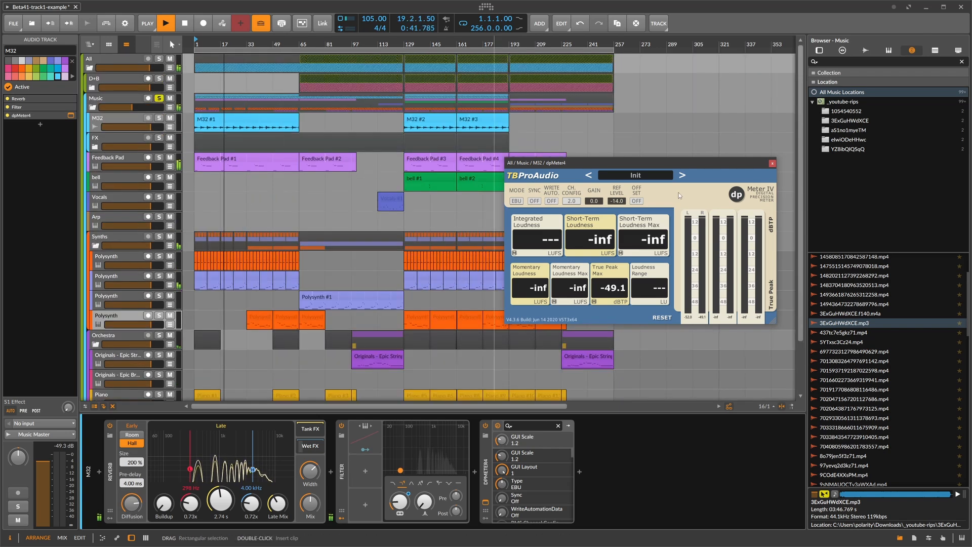
{"action": "left_click", "coordinate": [772, 163]}
Enlarge the Feedback Pad's dpMeter4 to GUI scale 1.8 and match its maximum short-term loudness to the -14.0 reference level.
{"action": "left_click", "coordinate": [130, 160]}
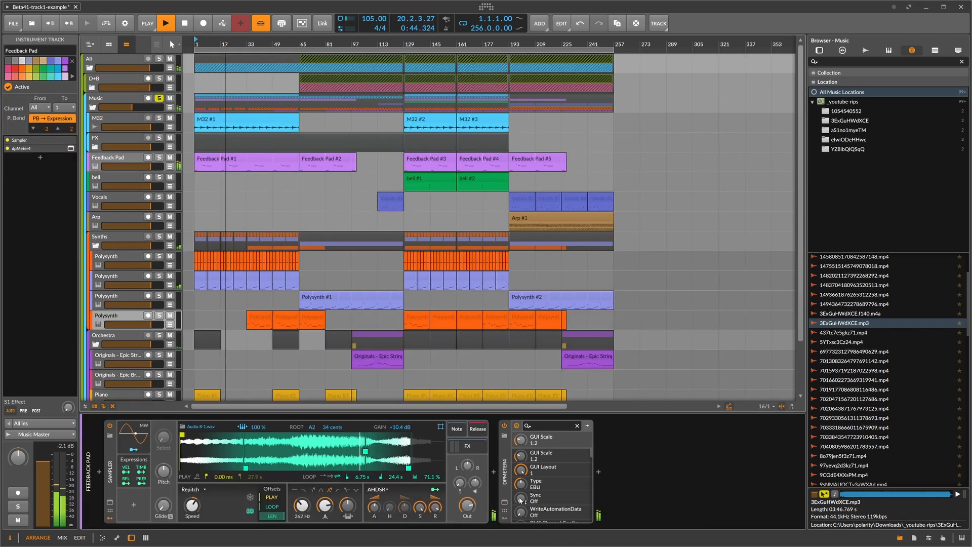
{"action": "left_click", "coordinate": [504, 502]}
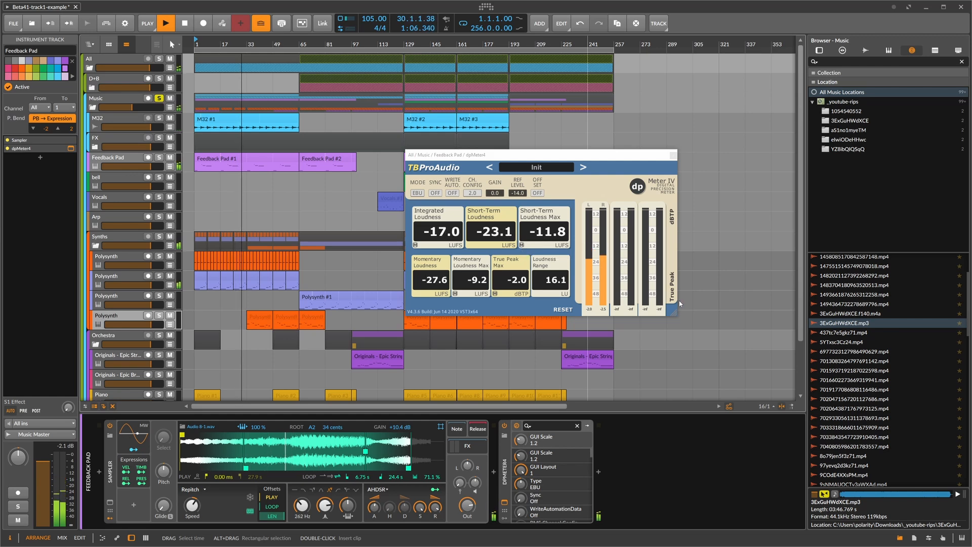
{"action": "left_click_drag", "start_coordinate": [673, 311], "coordinate": [762, 348]}
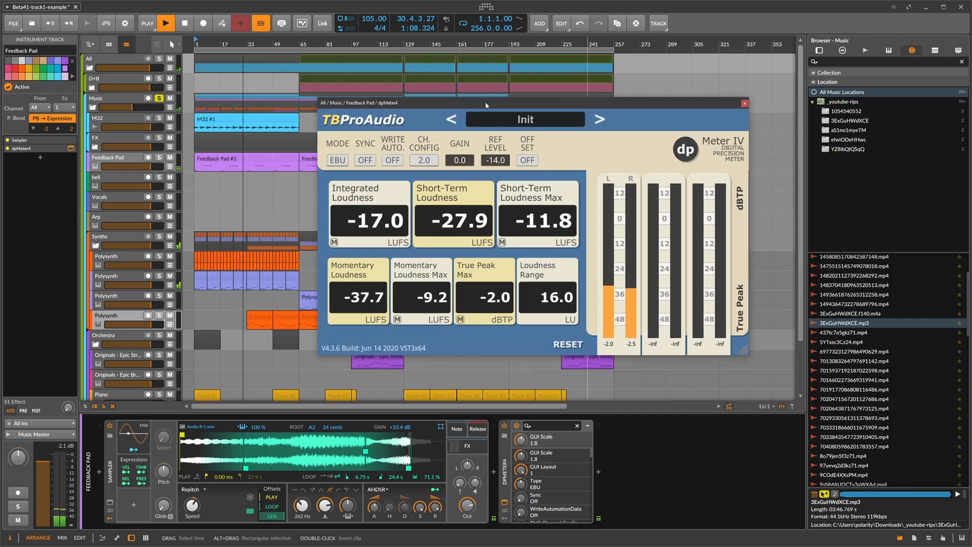
{"action": "left_click", "coordinate": [502, 243]}
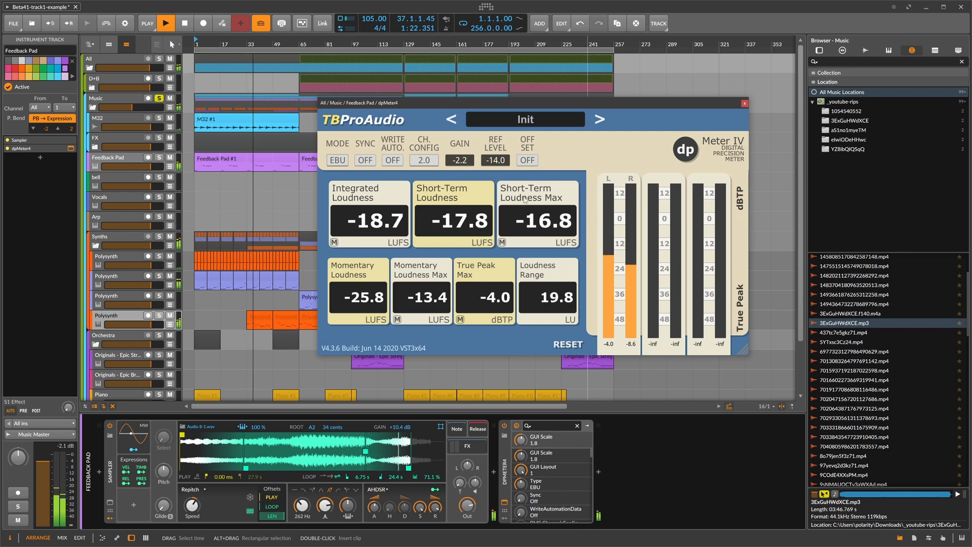
{"action": "left_click_drag", "start_coordinate": [466, 109], "coordinate": [468, 145]}
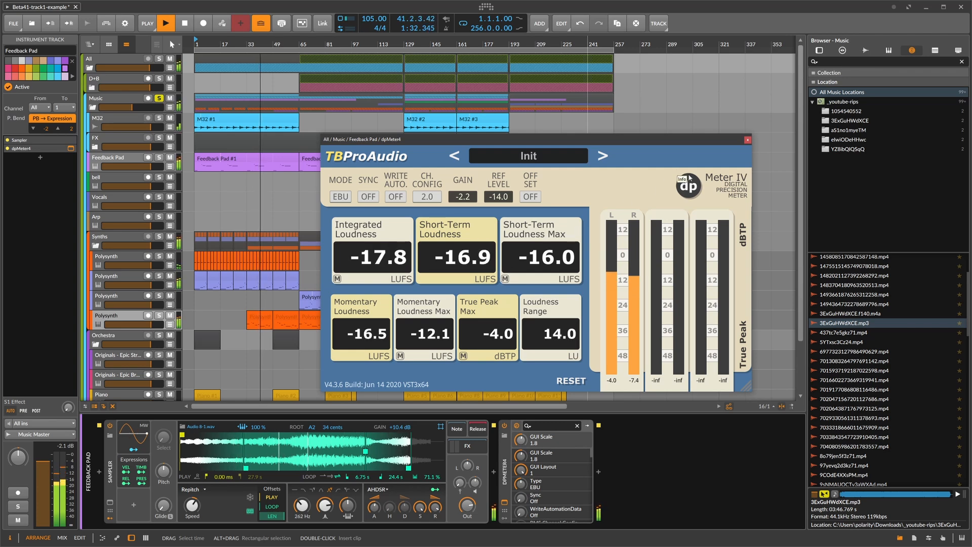
{"action": "left_click", "coordinate": [747, 140]}
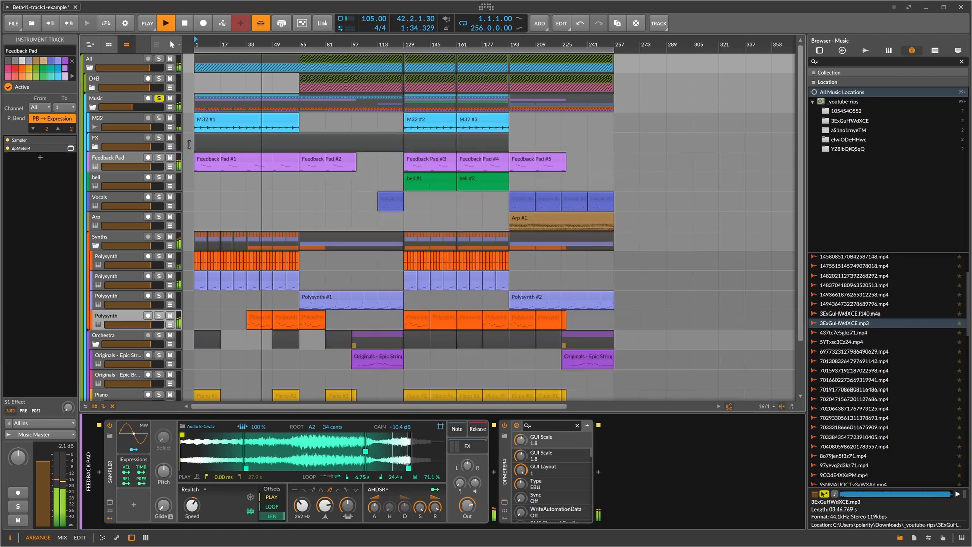
Open dpMeter4 on the first Polysynth track in Synths and show the output automation lanes of that track and Feedback Pad.
{"action": "left_click", "coordinate": [126, 257]}
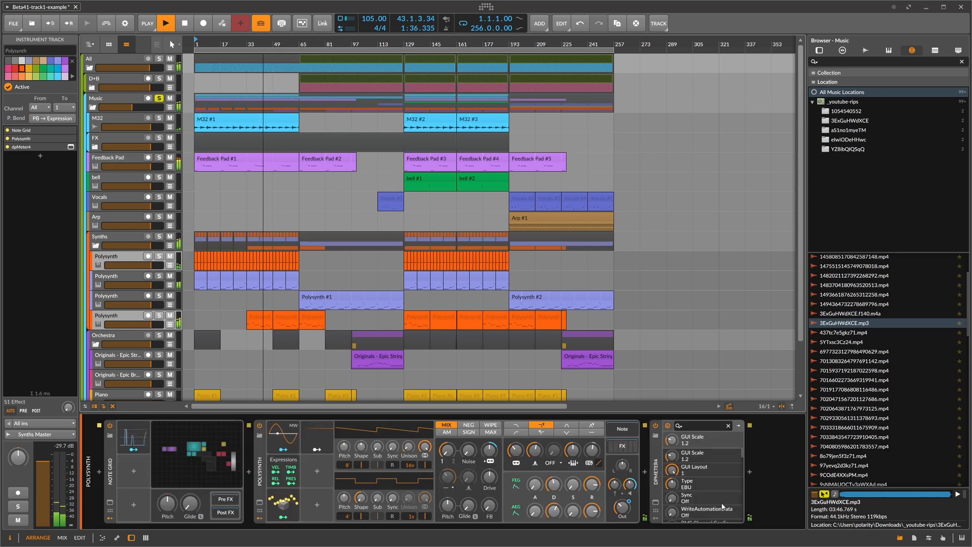
{"action": "left_click", "coordinate": [656, 502]}
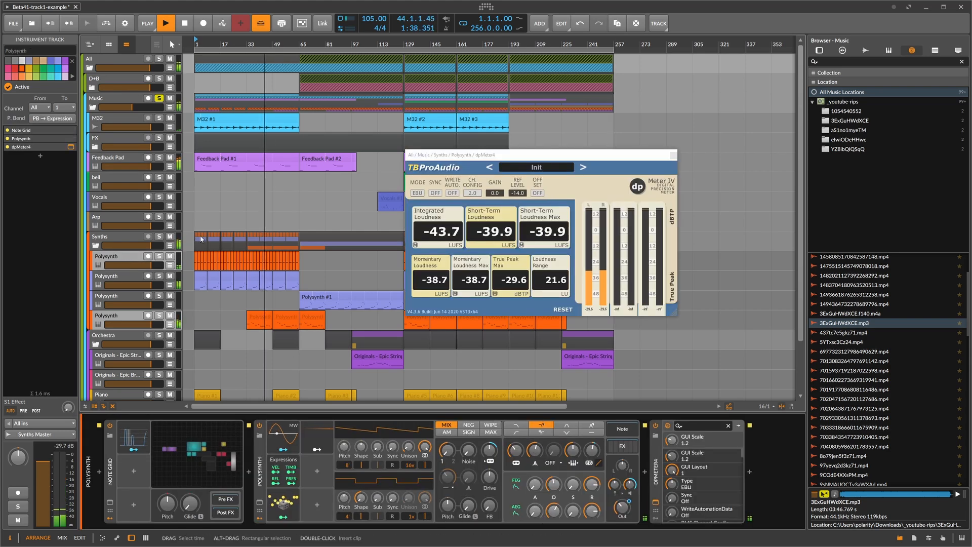
{"action": "left_click", "coordinate": [170, 265]}
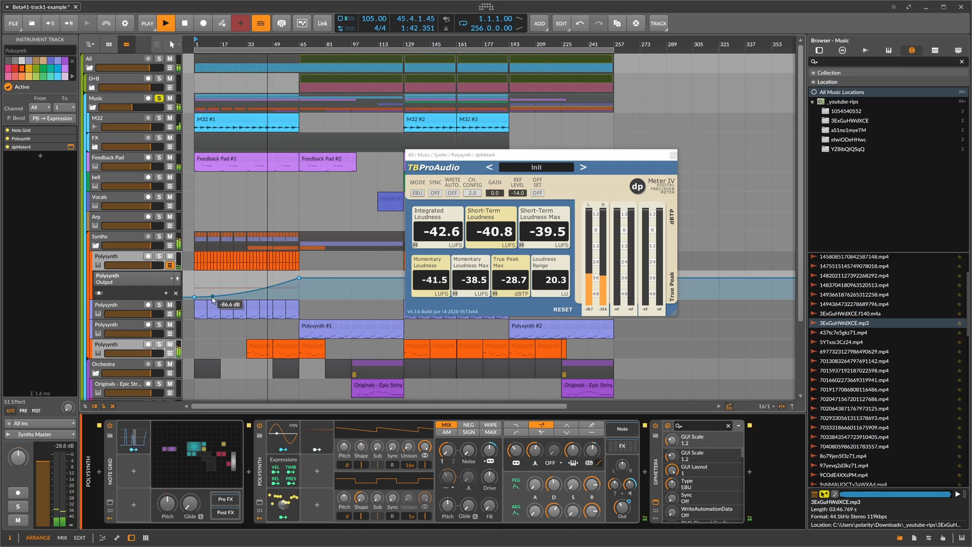
{"action": "left_click", "coordinate": [170, 167]}
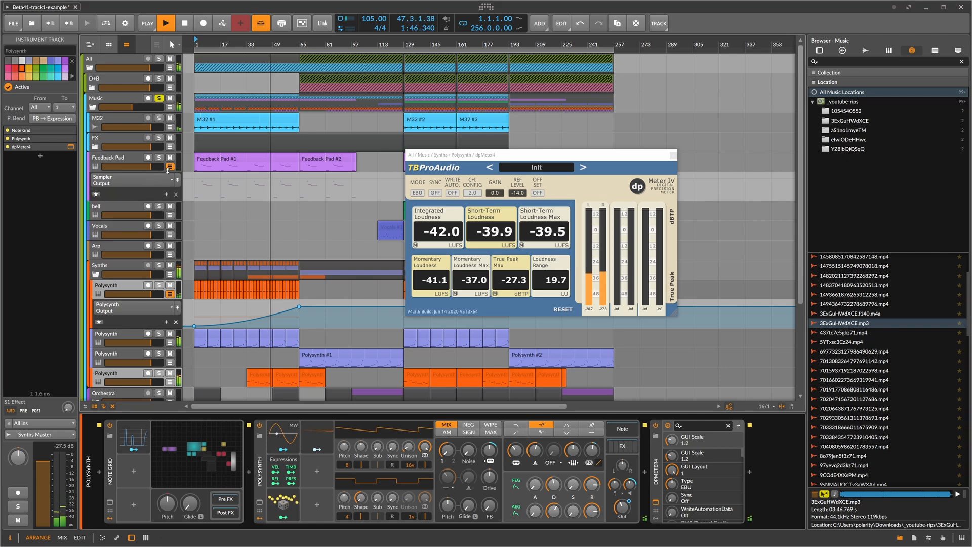
Hide the Feedback Pad's automation lane and close the first Polysynth track's dpMeter4.
{"action": "left_click", "coordinate": [170, 167]}
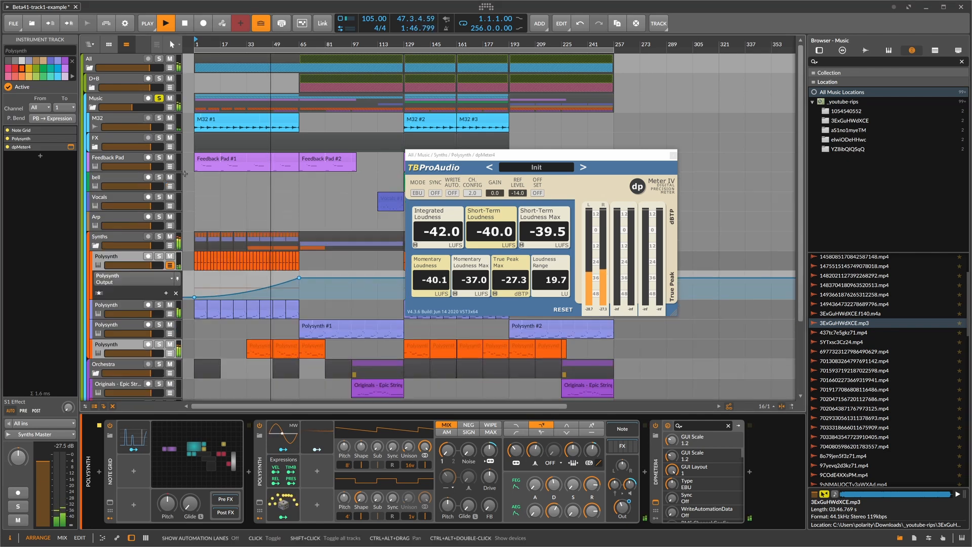
{"action": "left_click", "coordinate": [673, 155]}
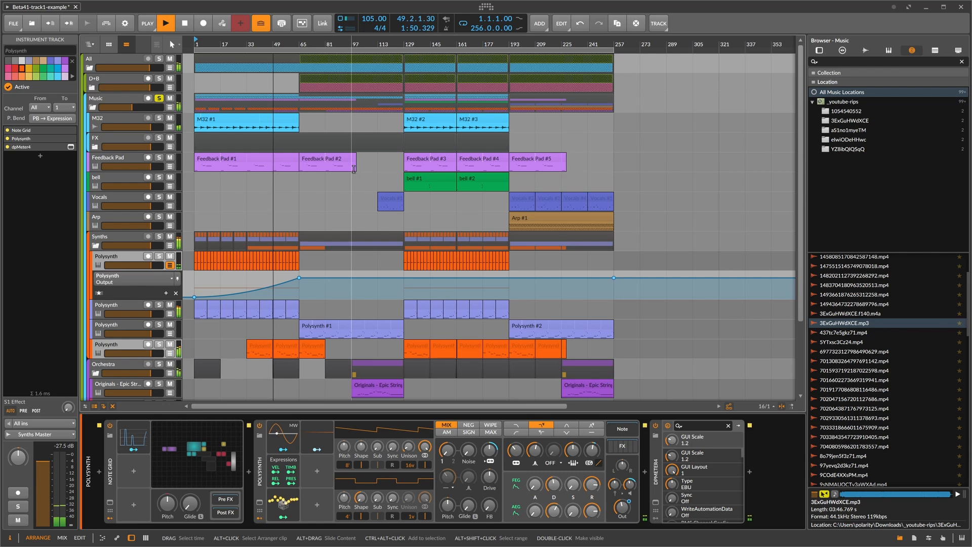
Check the M32 track's maximum short-term loudness in its dpMeter4 during playback and close the meter.
{"action": "left_click", "coordinate": [124, 117]}
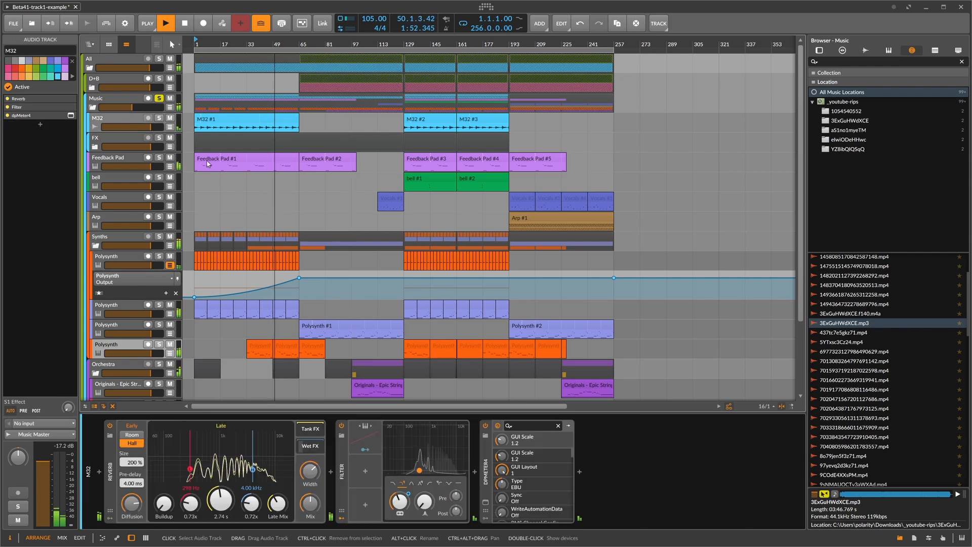
{"action": "left_click", "coordinate": [485, 502]}
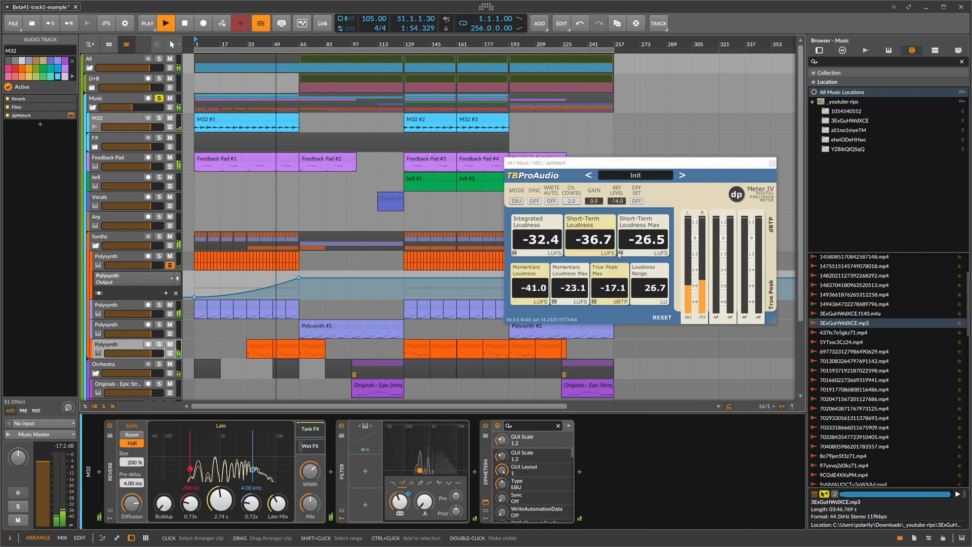
{"action": "left_click", "coordinate": [772, 163]}
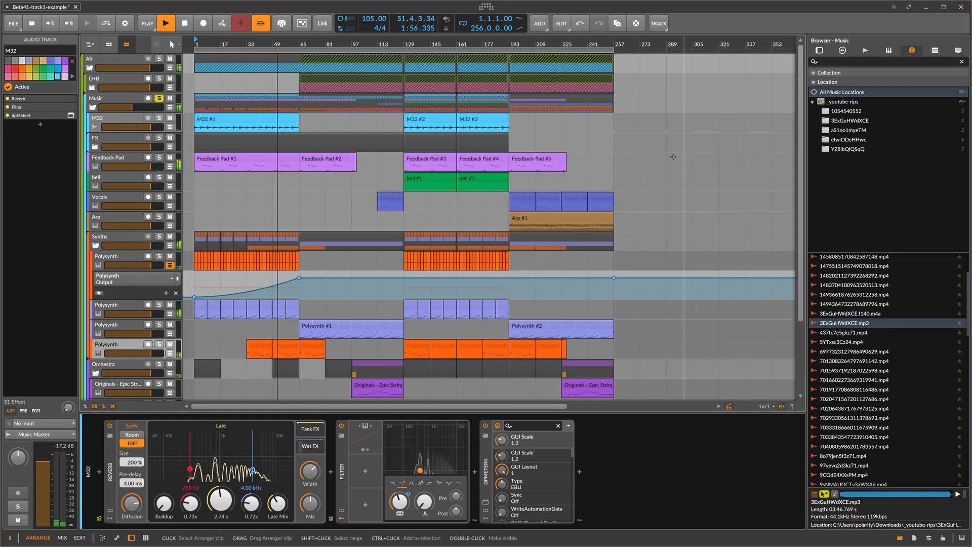
Unsolo the Music group and stop playback.
{"action": "left_click", "coordinate": [159, 98]}
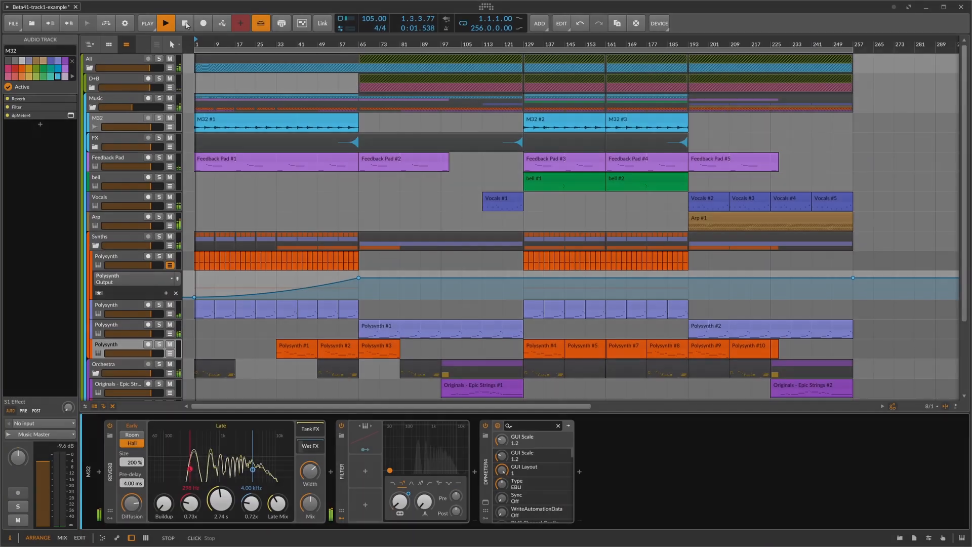
{"action": "left_click", "coordinate": [185, 23]}
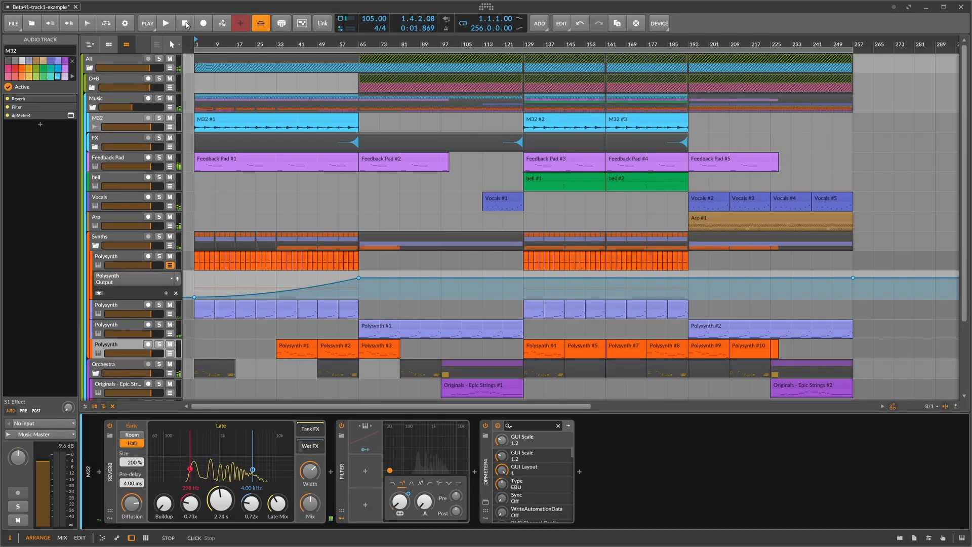
Match the M32 track's maximum short-term loudness to the -14.0 reference level in its dpMeter4 and close the meter.
{"action": "double_click", "coordinate": [117, 123]}
{"action": "left_click", "coordinate": [486, 501]}
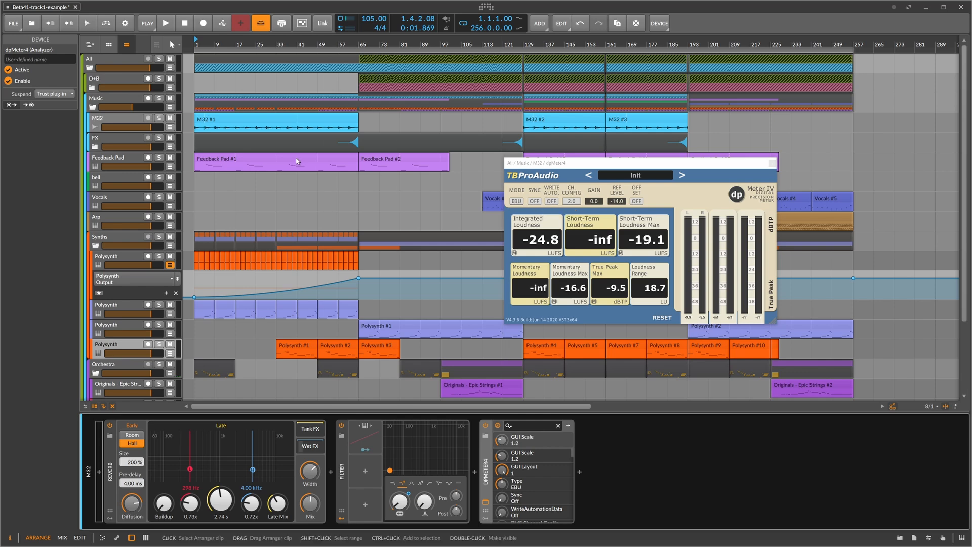
{"action": "left_click", "coordinate": [621, 252]}
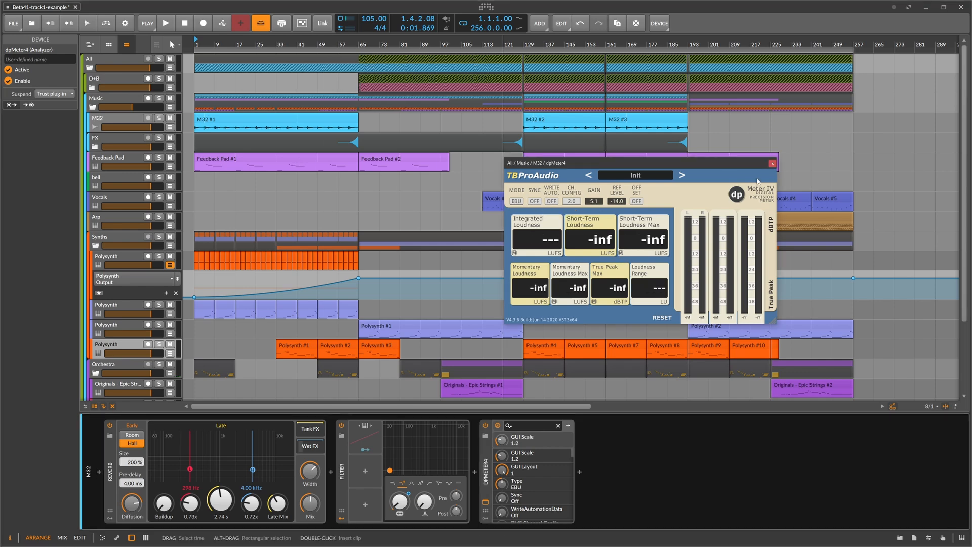
{"action": "left_click", "coordinate": [772, 163]}
Match the FX group's maximum short-term loudness to the -14.0 reference level in its dpMeter4 and close the meter.
{"action": "left_click", "coordinate": [128, 139]}
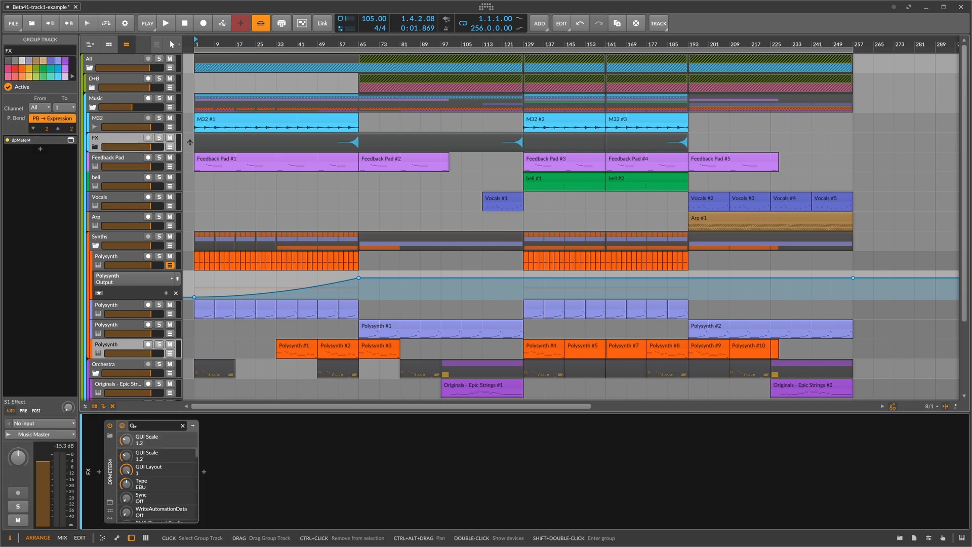
{"action": "left_click", "coordinate": [110, 503]}
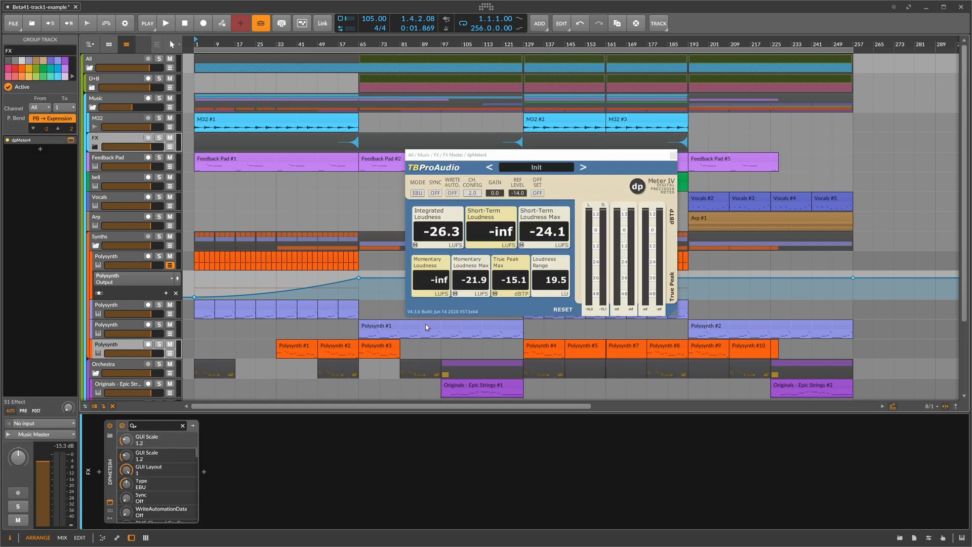
{"action": "left_click", "coordinate": [522, 246]}
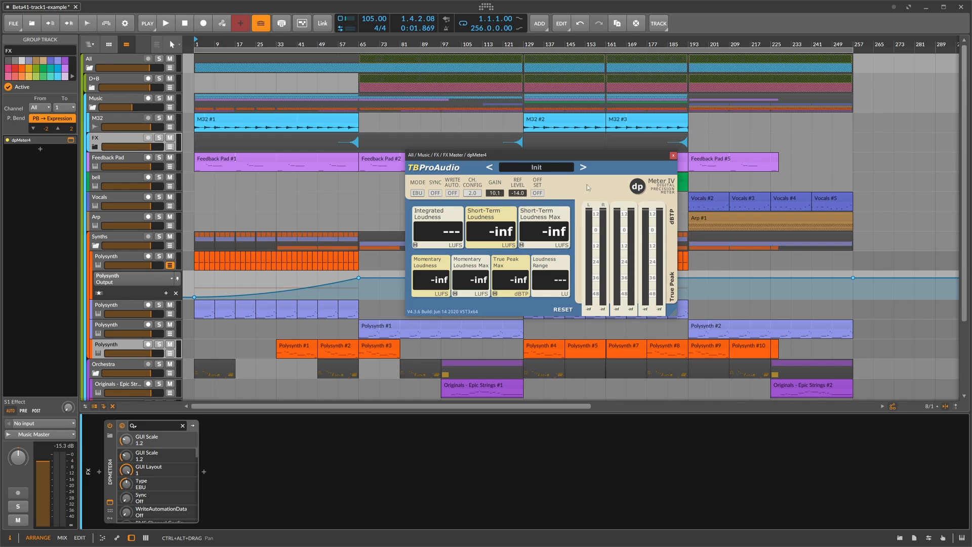
{"action": "left_click", "coordinate": [672, 157]}
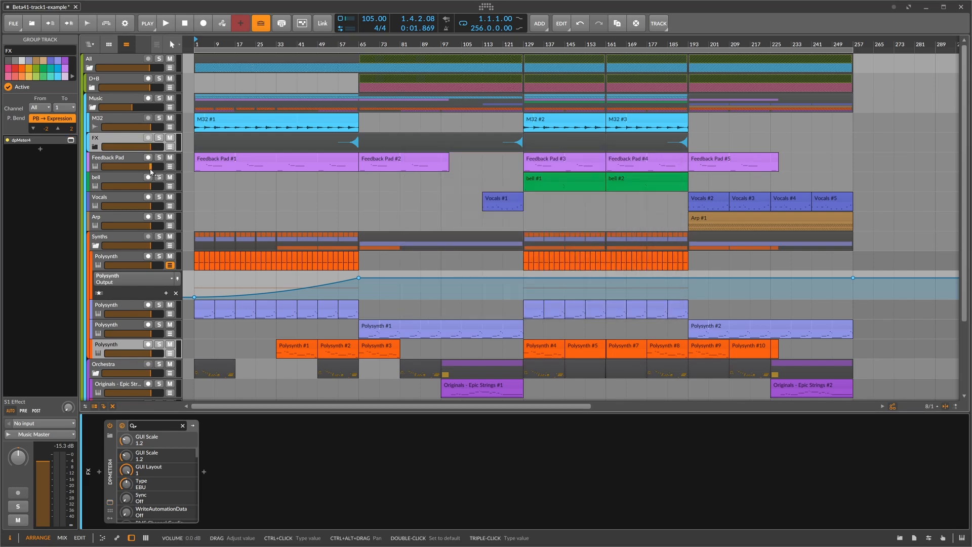
Rematch the Feedback Pad's maximum short-term loudness to the -14.0 reference level in its dpMeter4 and close the meter.
{"action": "left_click", "coordinate": [538, 161]}
{"action": "left_click", "coordinate": [503, 503]}
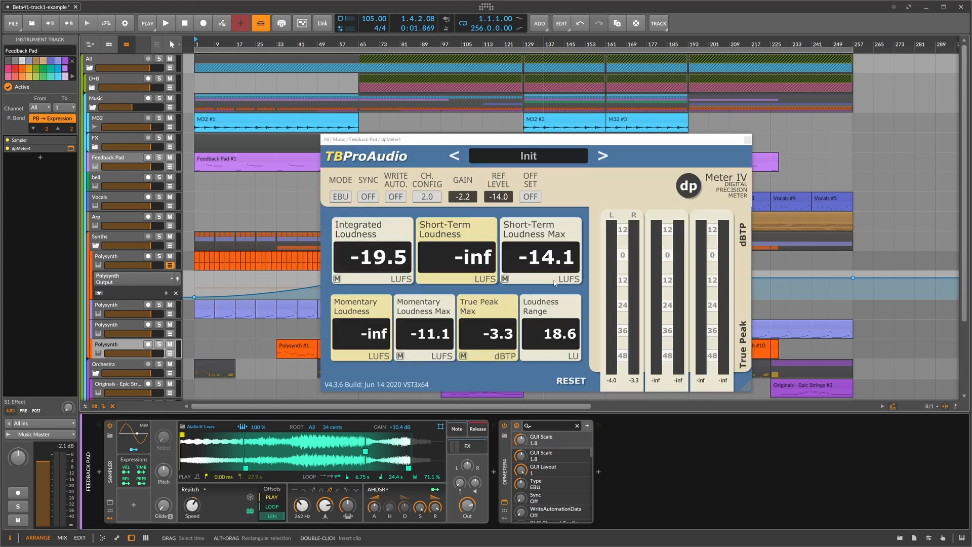
{"action": "left_click", "coordinate": [505, 279]}
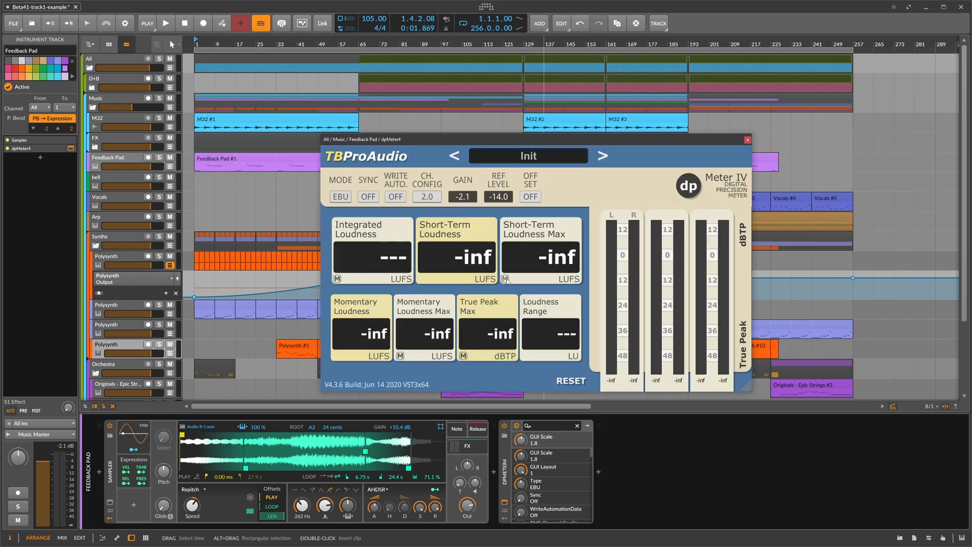
{"action": "left_click", "coordinate": [748, 143]}
Match the bell track's maximum short-term loudness to the -14.0 reference level in its dpMeter4 and close the meter.
{"action": "key", "text": "Down"}
{"action": "left_click", "coordinate": [599, 503]}
{"action": "left_click", "coordinate": [522, 246]}
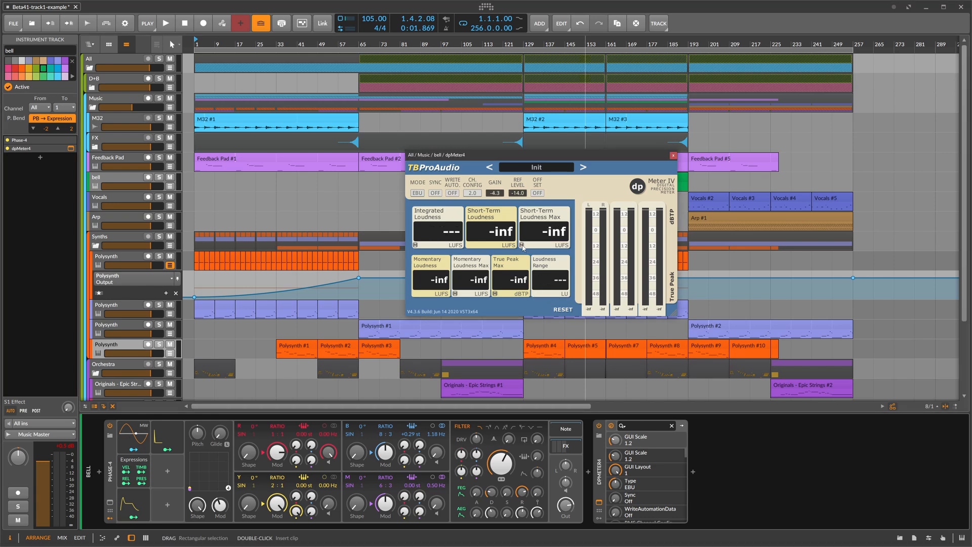
{"action": "left_click", "coordinate": [673, 156]}
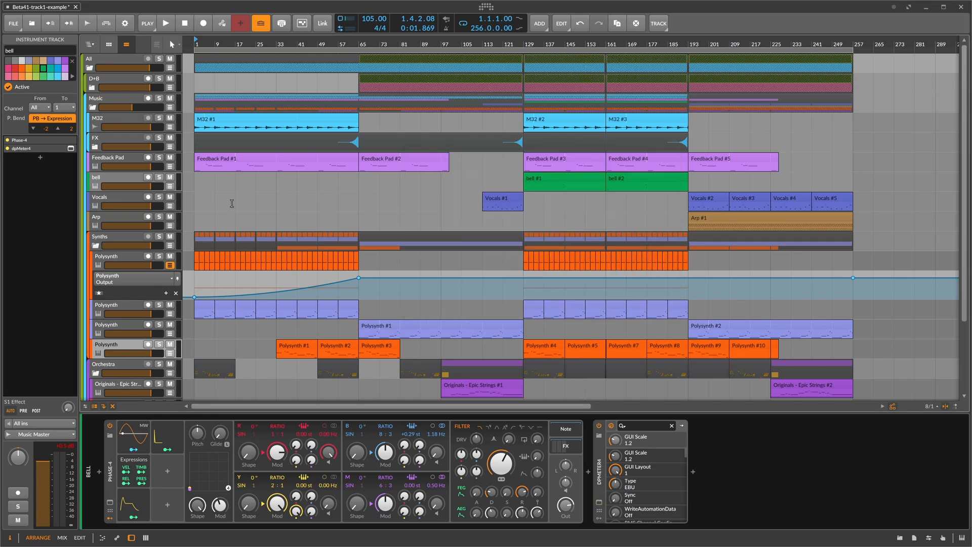
Match the Vocals track's maximum short-term loudness to the -14.0 reference level in its dpMeter4 and close the meter.
{"action": "left_click", "coordinate": [306, 202]}
{"action": "left_click", "coordinate": [612, 504]}
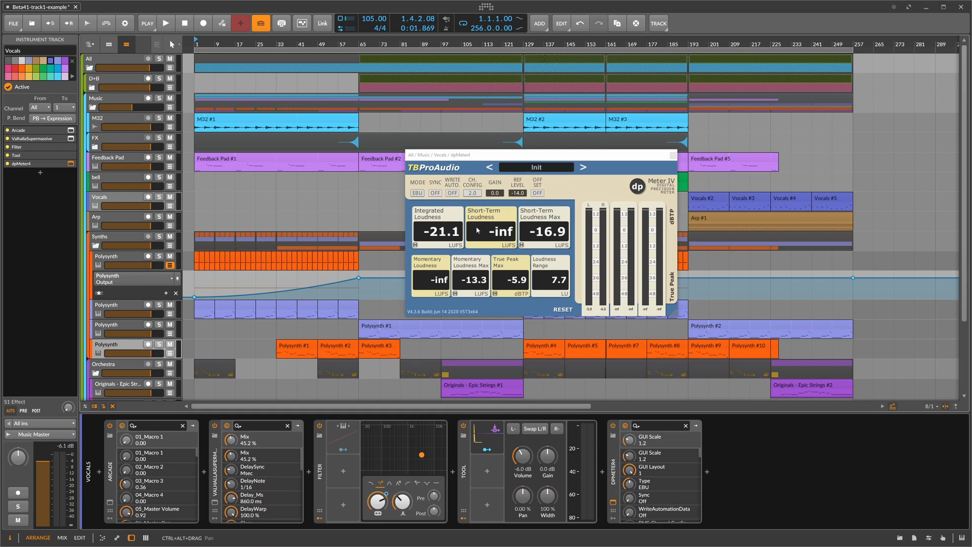
{"action": "left_click", "coordinate": [522, 246]}
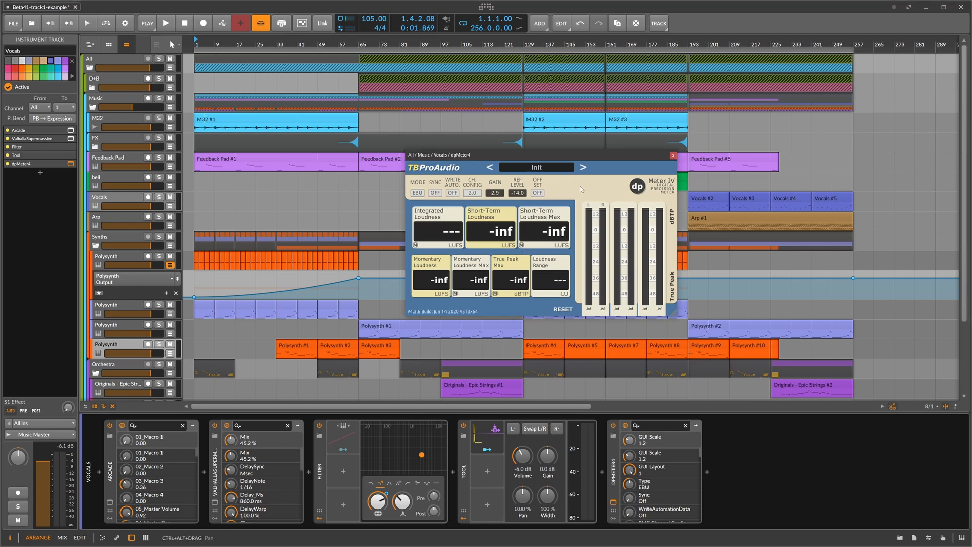
{"action": "left_click_drag", "start_coordinate": [658, 158], "coordinate": [682, 166]}
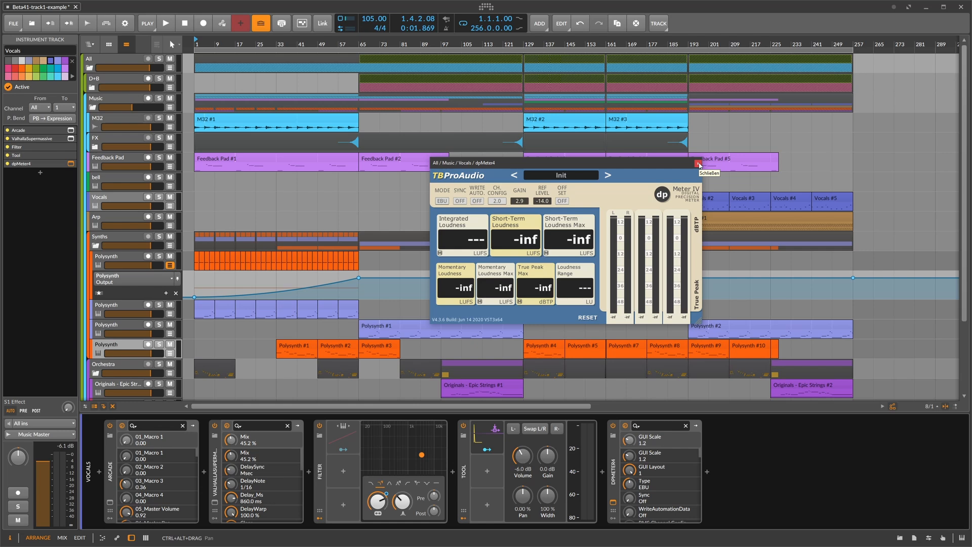
{"action": "left_click", "coordinate": [698, 163]}
Match the Arp track's maximum short-term loudness to the -14.0 reference level in its dpMeter4 and close the meter.
{"action": "key", "text": "Down"}
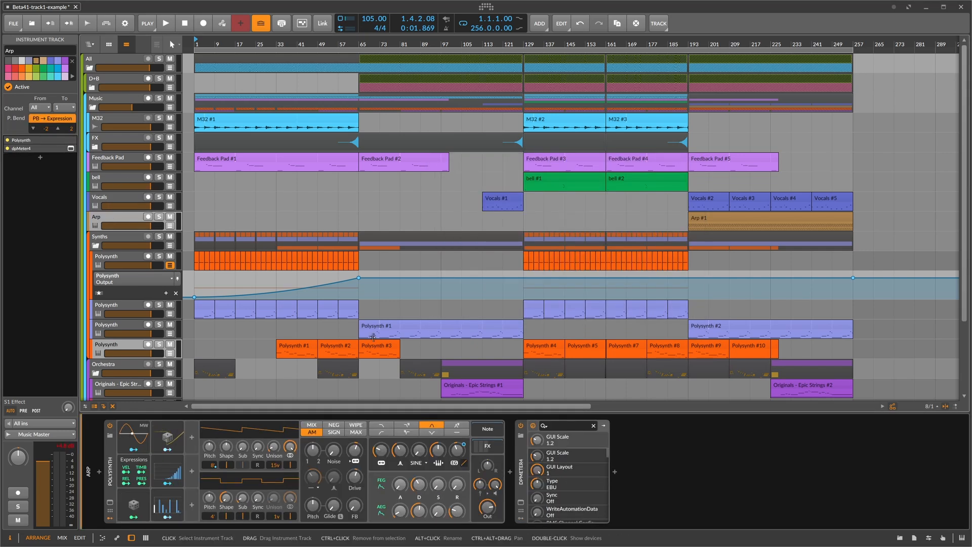
{"action": "left_click", "coordinate": [520, 504]}
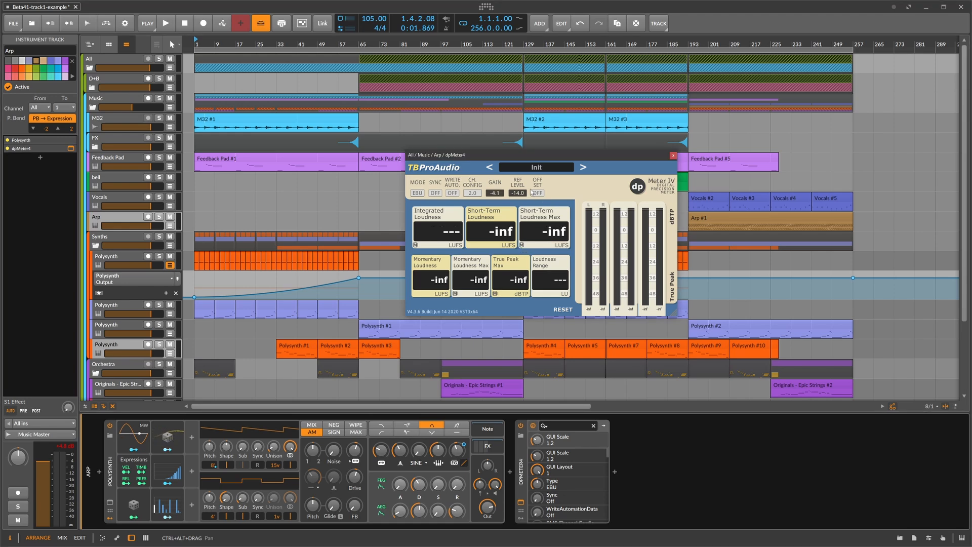
{"action": "left_click_drag", "start_coordinate": [521, 161], "coordinate": [543, 164]}
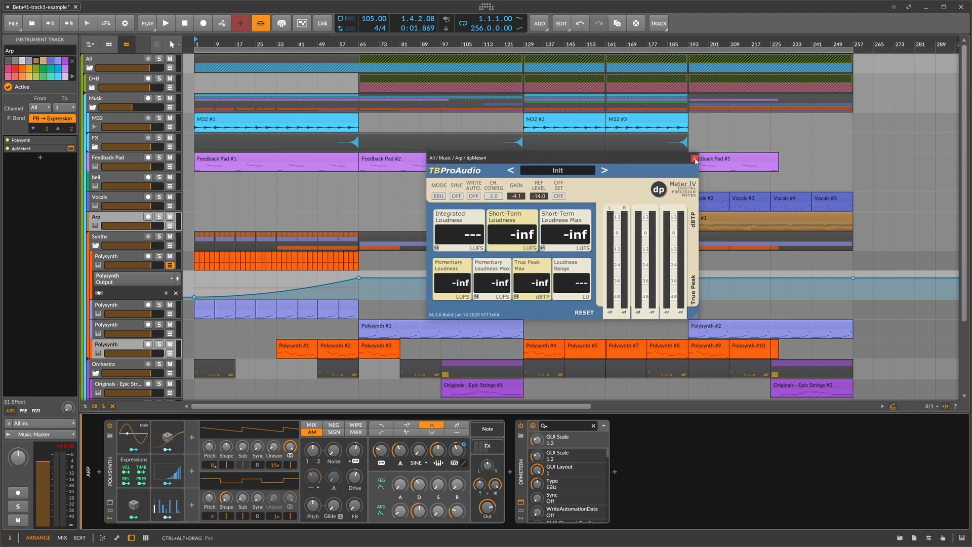
{"action": "left_click", "coordinate": [695, 159]}
Match the first Polysynth track in Synths to the -14.0 reference level by its maximum short-term loudness in dpMeter4, and close the meter.
{"action": "key", "text": "Down"}
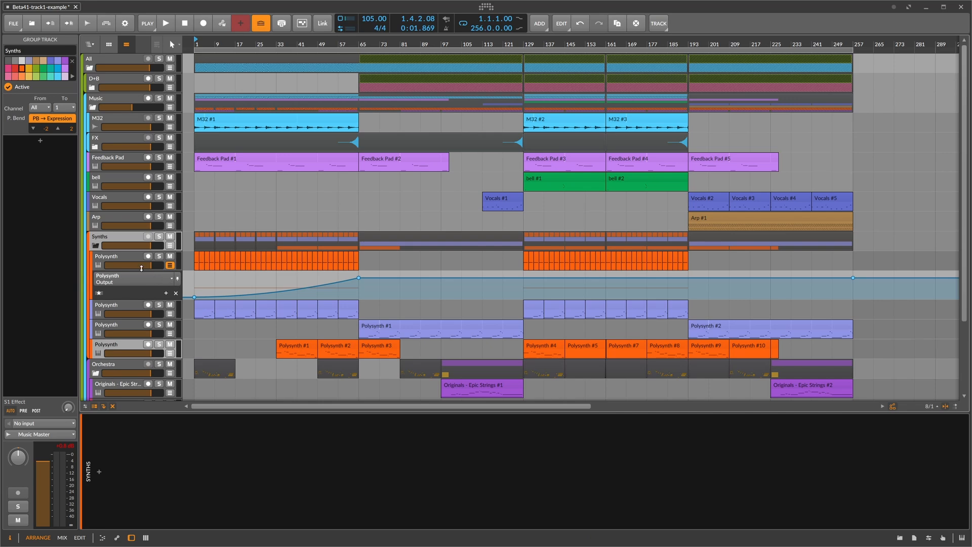
{"action": "key", "text": "Down"}
{"action": "left_click", "coordinate": [655, 503]}
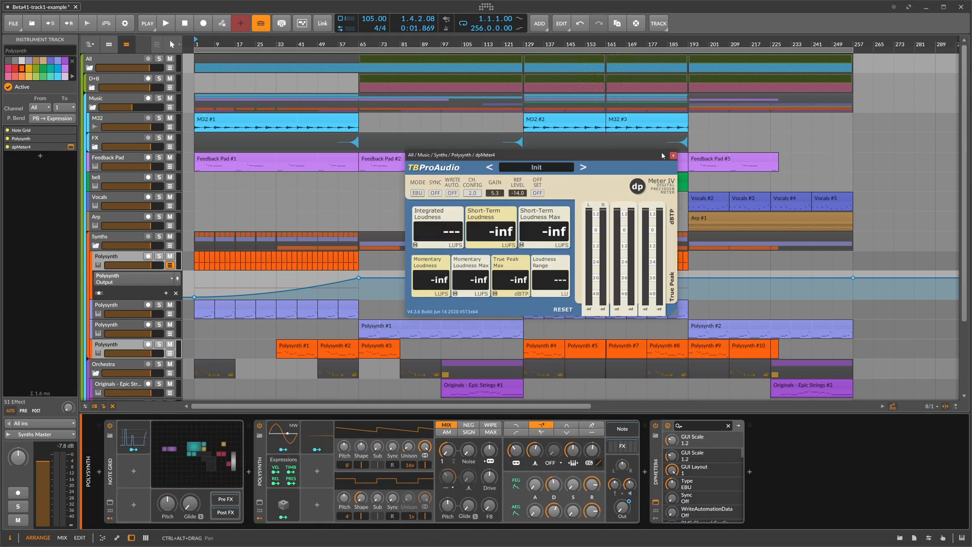
{"action": "left_click", "coordinate": [673, 155]}
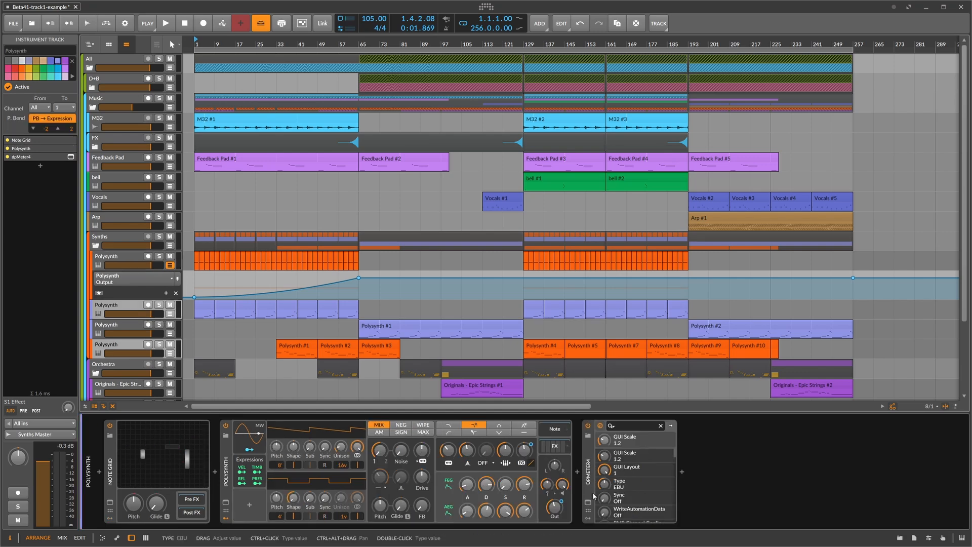
Match the second Polysynth track in Synths to the -14.0 reference level by its maximum short-term loudness in dpMeter4, and close the meter.
{"action": "left_click", "coordinate": [587, 502]}
{"action": "left_click", "coordinate": [521, 245]}
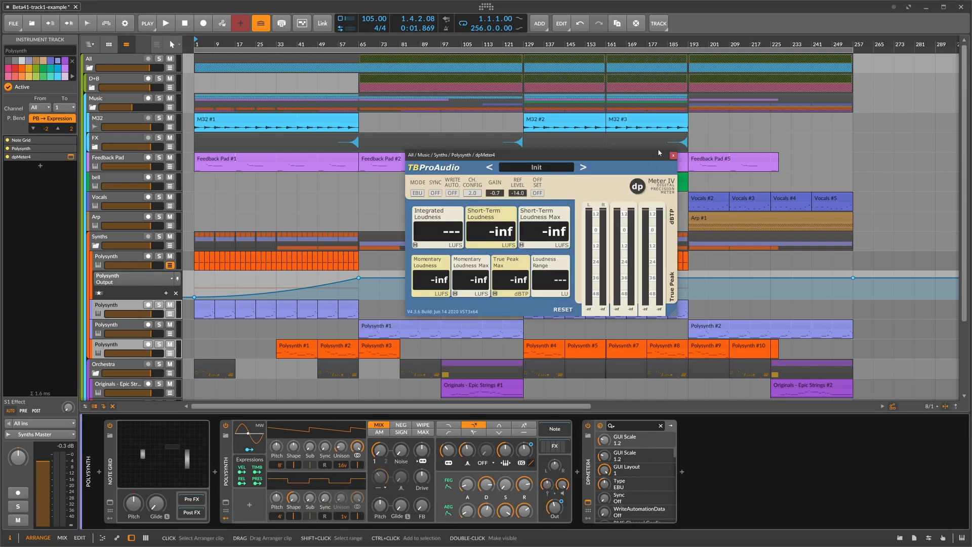
{"action": "left_click", "coordinate": [672, 156]}
Match the Epic Strings track in Orchestra to the -14.0 reference level by its maximum short-term loudness in dpMeter4, and close the meter.
{"action": "scroll", "coordinate": [128, 353], "scroll_direction": "down", "scroll_amount": 3}
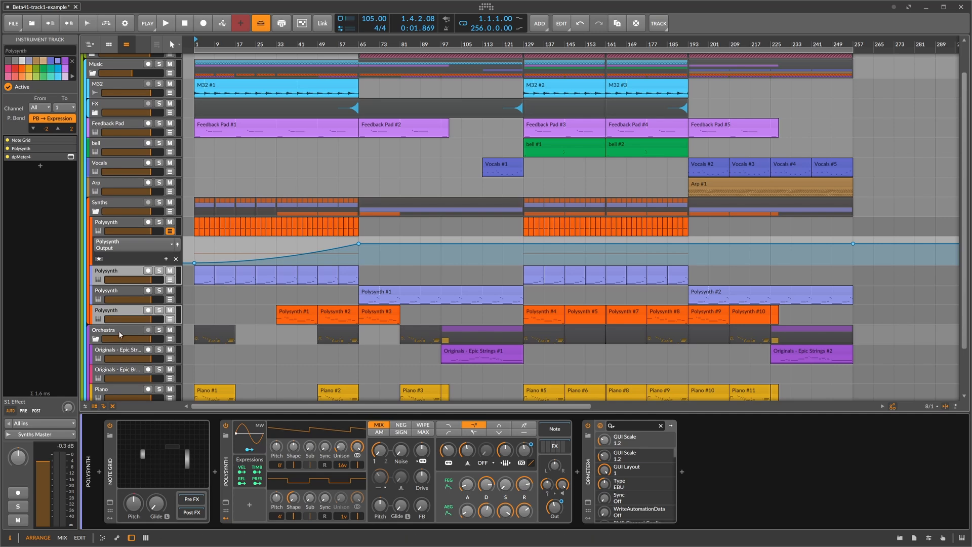
{"action": "left_click", "coordinate": [119, 332]}
{"action": "left_click", "coordinate": [116, 299]}
{"action": "left_click", "coordinate": [215, 502]}
{"action": "left_click", "coordinate": [521, 246]}
{"action": "left_click", "coordinate": [672, 156]}
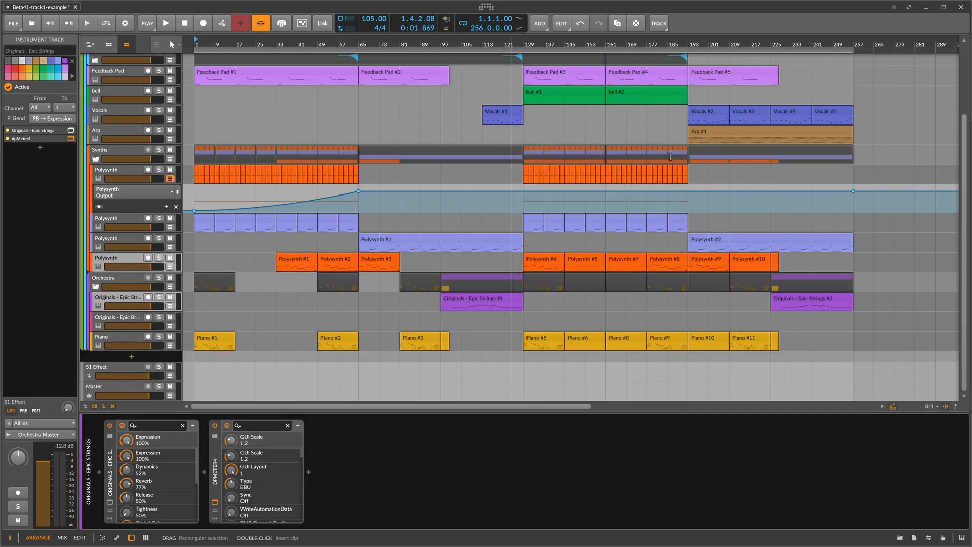
Try the loudness match in the Epic Brass and Woodwinds track's dpMeter4, close the meter and delete that empty track.
{"action": "left_click", "coordinate": [116, 318]}
{"action": "left_click", "coordinate": [215, 502]}
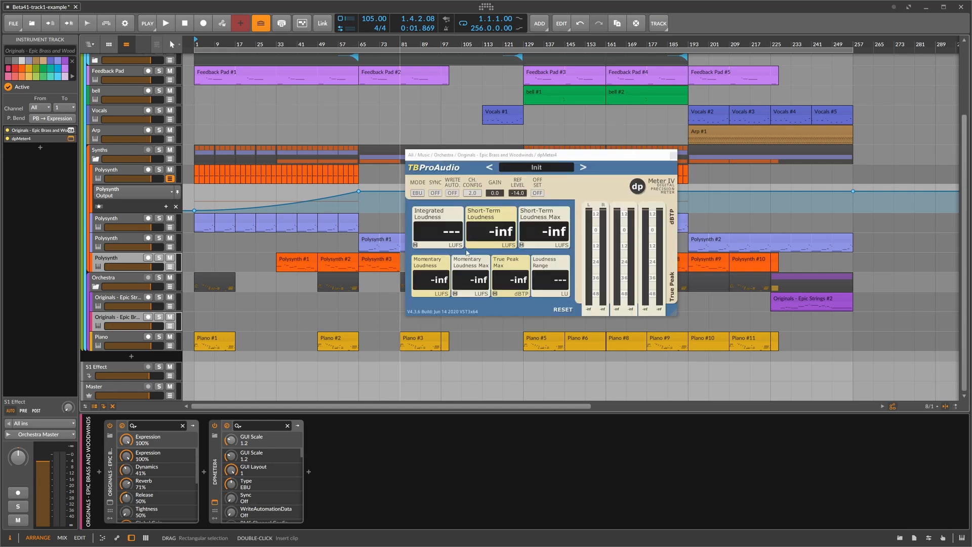
{"action": "left_click", "coordinate": [524, 246]}
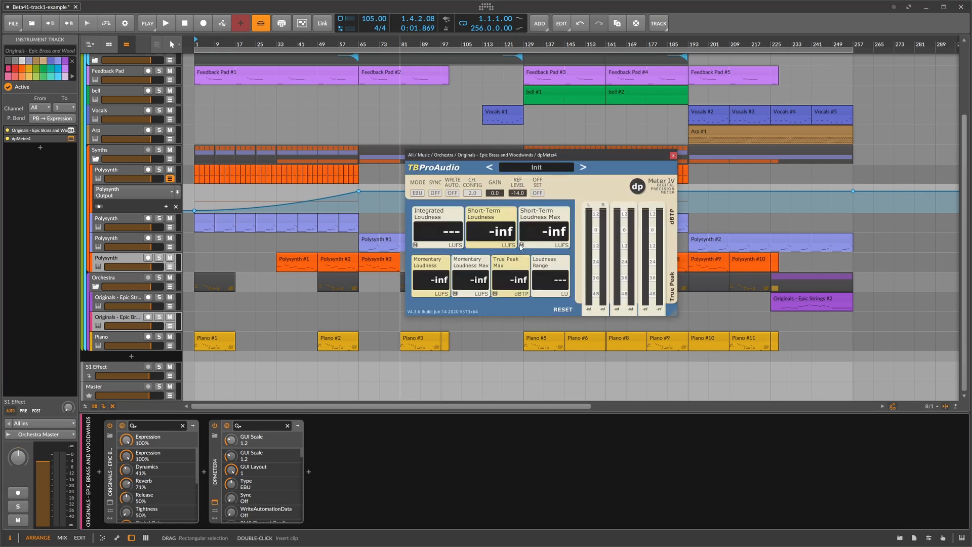
{"action": "left_click", "coordinate": [672, 155]}
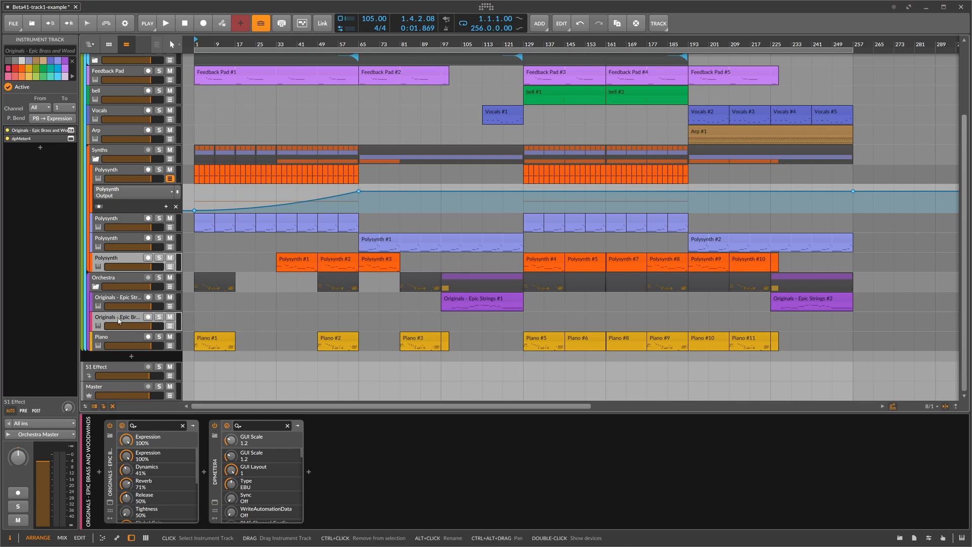
{"action": "key", "text": "Delete"}
Match the Piano track's maximum short-term loudness to the -14.0 reference level in its dpMeter4 and close the meter.
{"action": "left_click", "coordinate": [320, 502]}
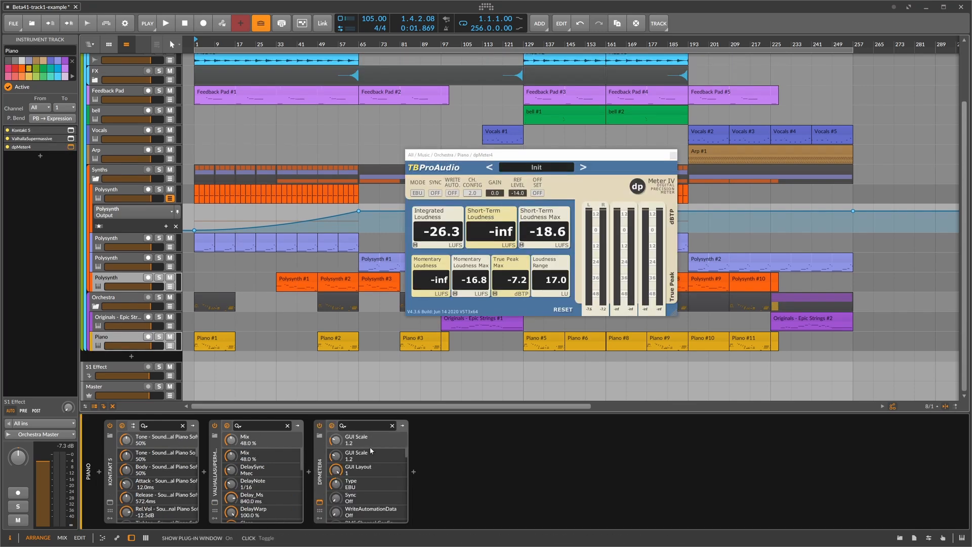
{"action": "left_click", "coordinate": [522, 245]}
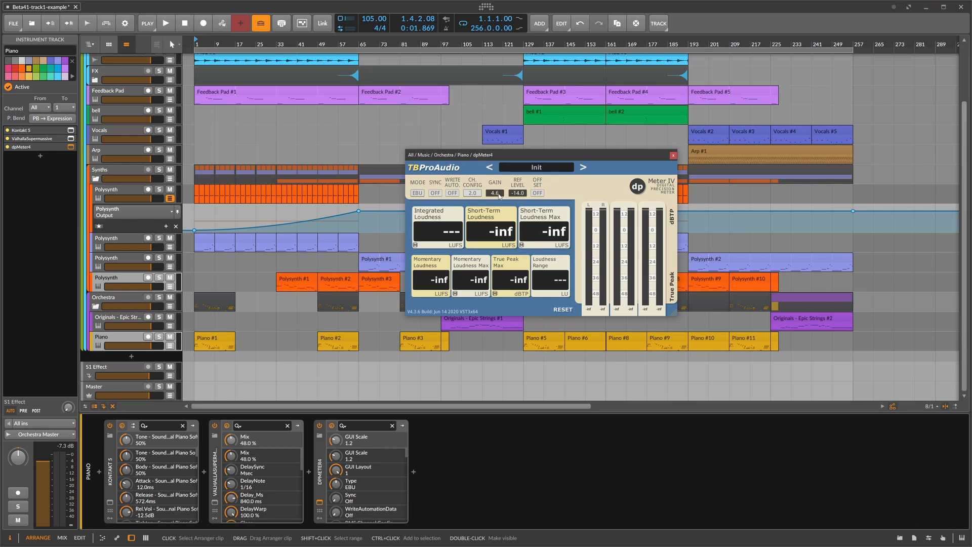
{"action": "left_click", "coordinate": [673, 155]}
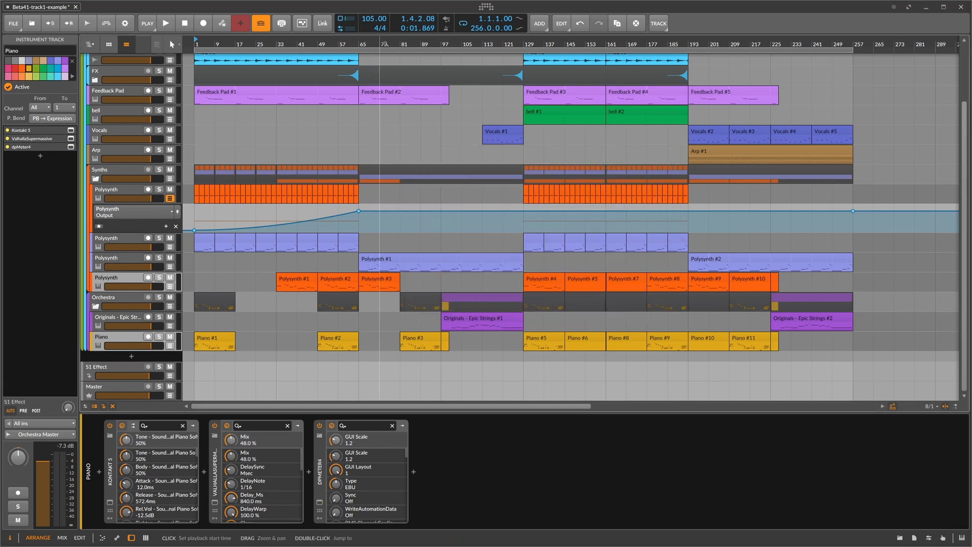
Set the Music group's volume to 0 dB.
{"action": "scroll", "coordinate": [286, 91], "scroll_direction": "up", "scroll_amount": 3}
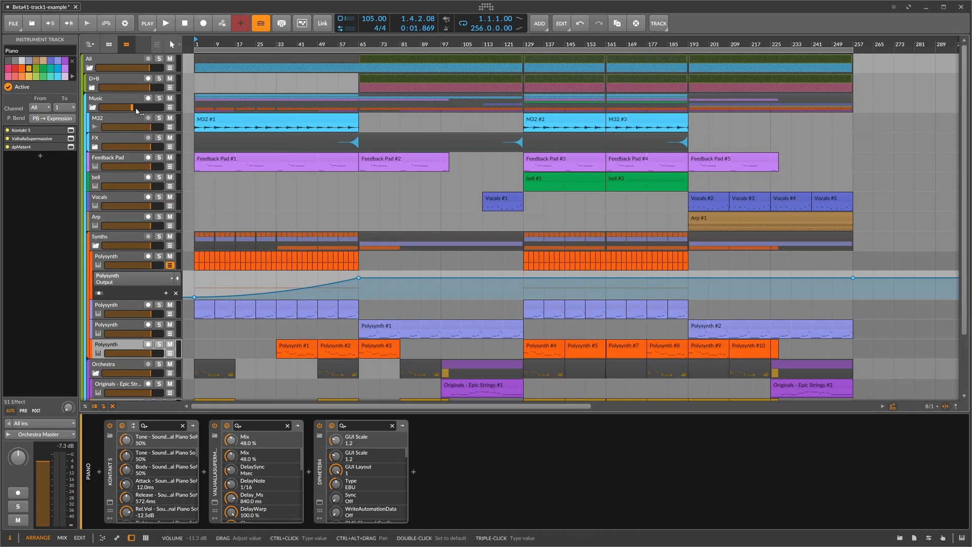
{"action": "double_click", "coordinate": [137, 108]}
{"action": "type", "text": "0"}
{"action": "key", "text": "Return"}
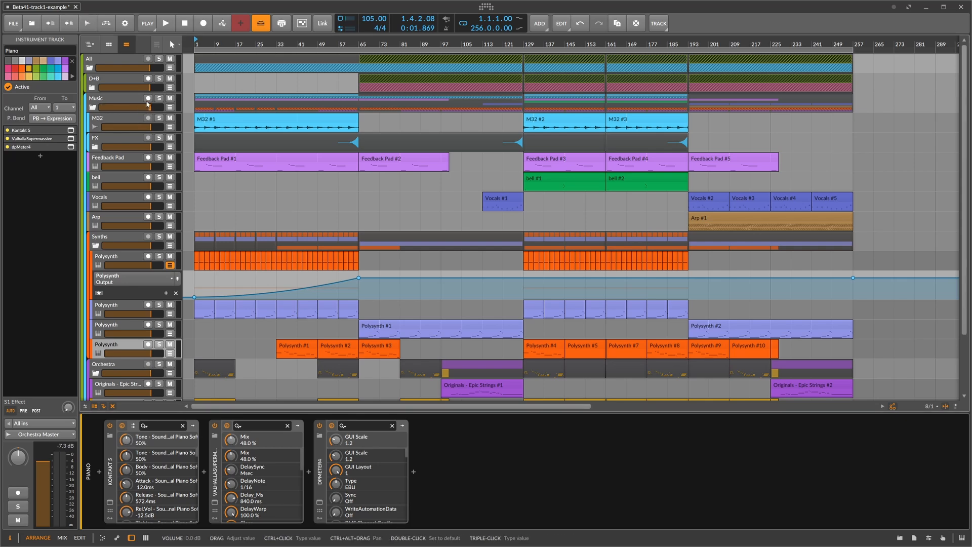
Solo the Music group and play it back from bar 33 and from bar 129.
{"action": "scroll", "coordinate": [522, 129], "scroll_direction": "down", "scroll_amount": 2}
{"action": "left_click", "coordinate": [114, 121]}
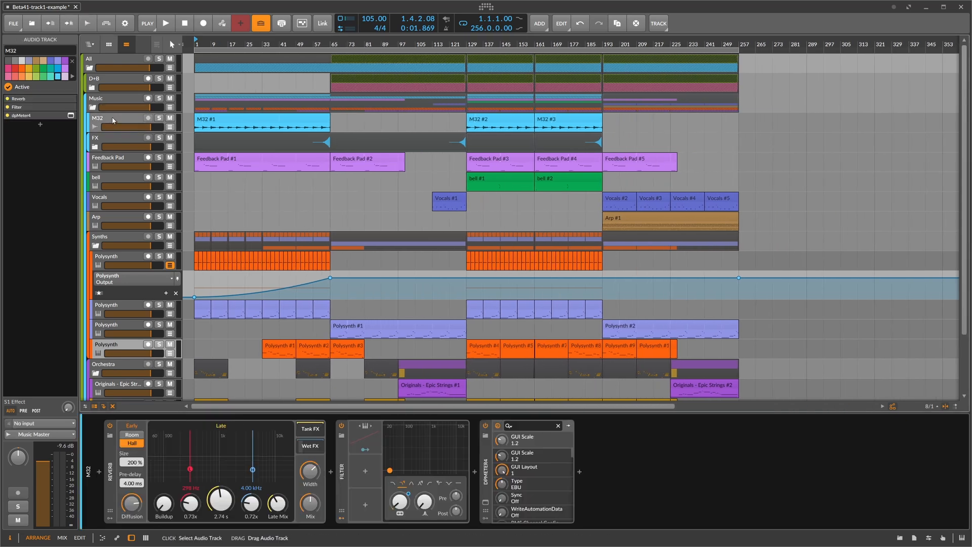
{"action": "left_click", "coordinate": [115, 100]}
{"action": "left_click", "coordinate": [159, 98]}
{"action": "double_click", "coordinate": [265, 44]}
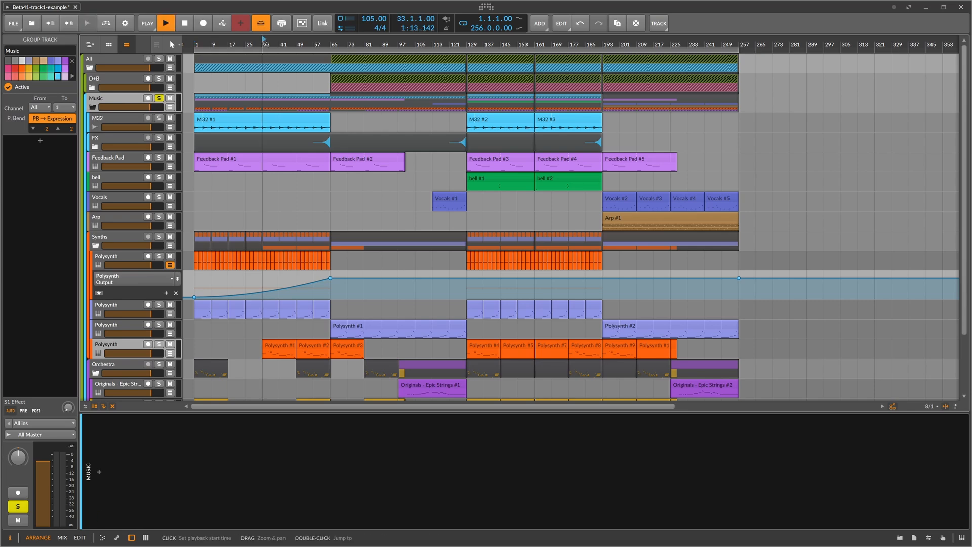
{"action": "double_click", "coordinate": [466, 44]}
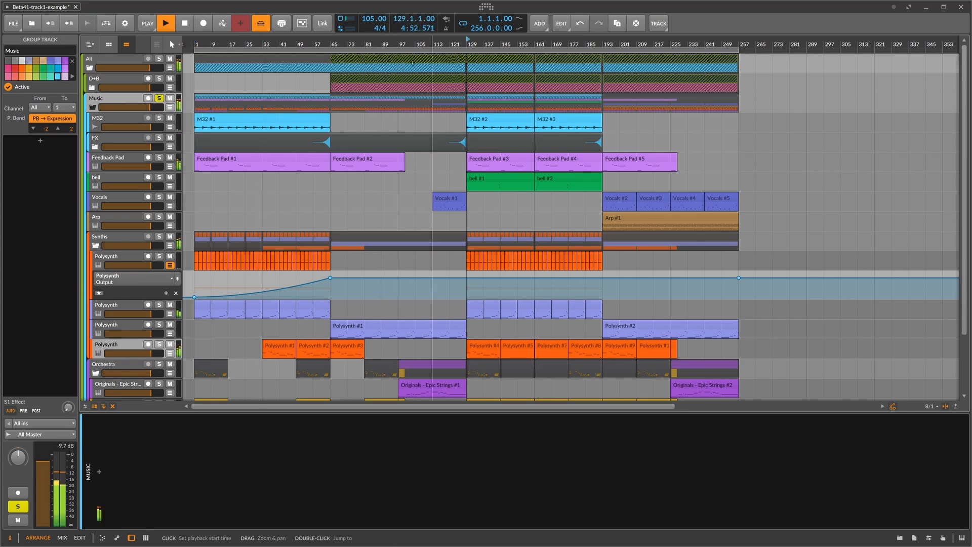
Hide the first Polysynth track's automation lane, stop playback and collapse the Synths group.
{"action": "left_click", "coordinate": [170, 267]}
{"action": "left_click", "coordinate": [131, 239]}
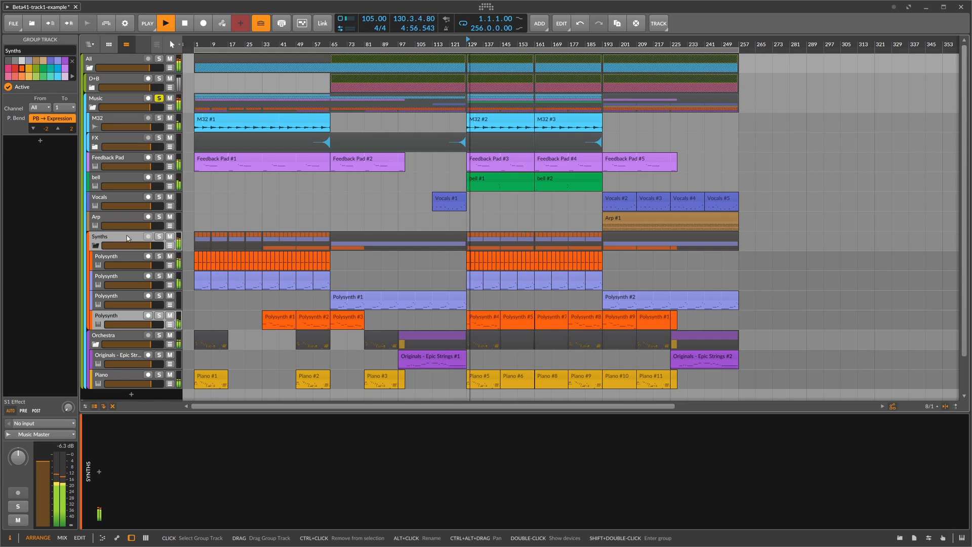
{"action": "key", "text": "space"}
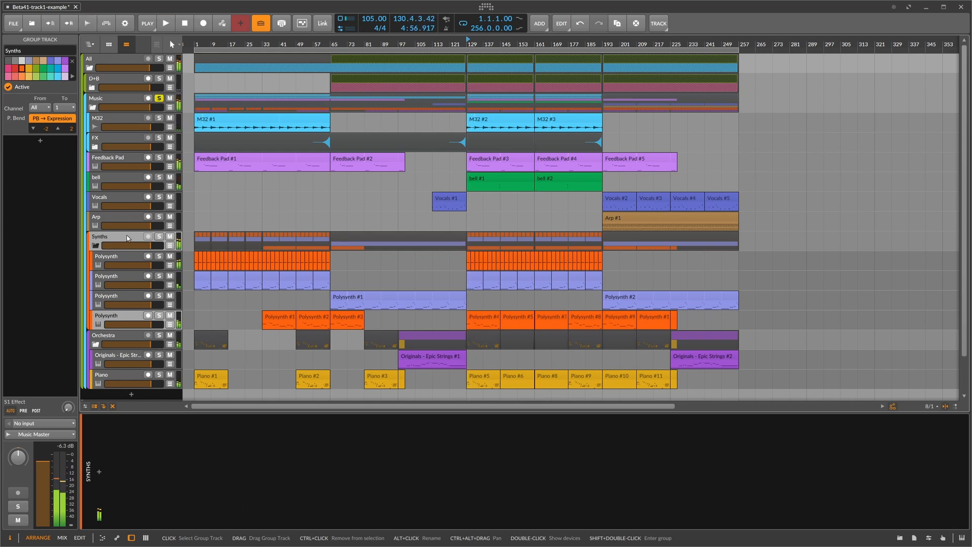
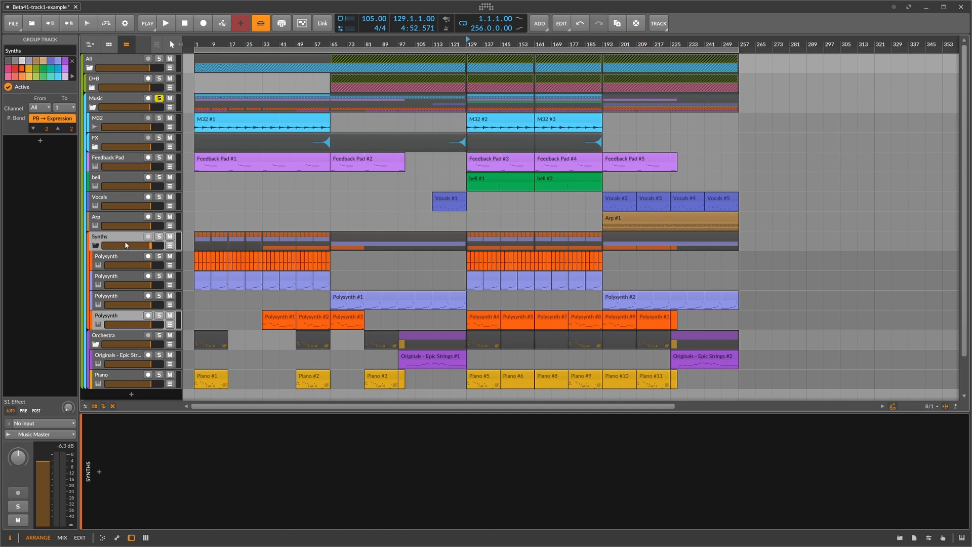
{"action": "left_click", "coordinate": [96, 246]}
{"action": "left_click", "coordinate": [112, 258]}
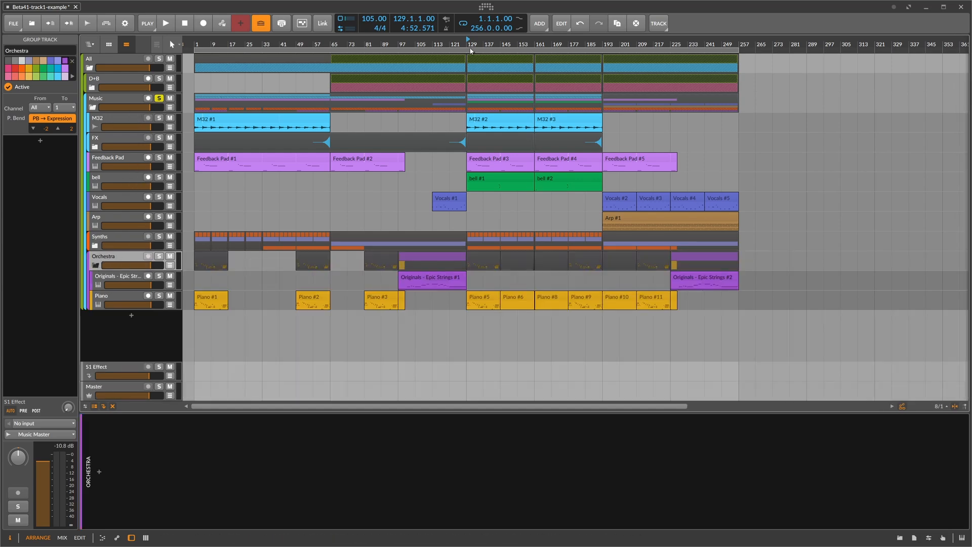
Listen to the soloed Music group from bar 129 and from about bar 105.
{"action": "key", "text": "space"}
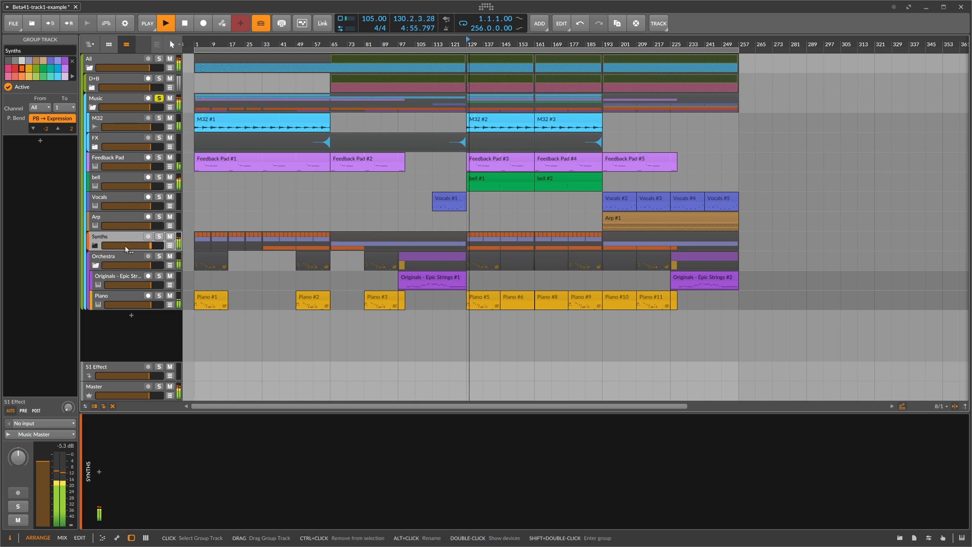
{"action": "left_click", "coordinate": [417, 45]}
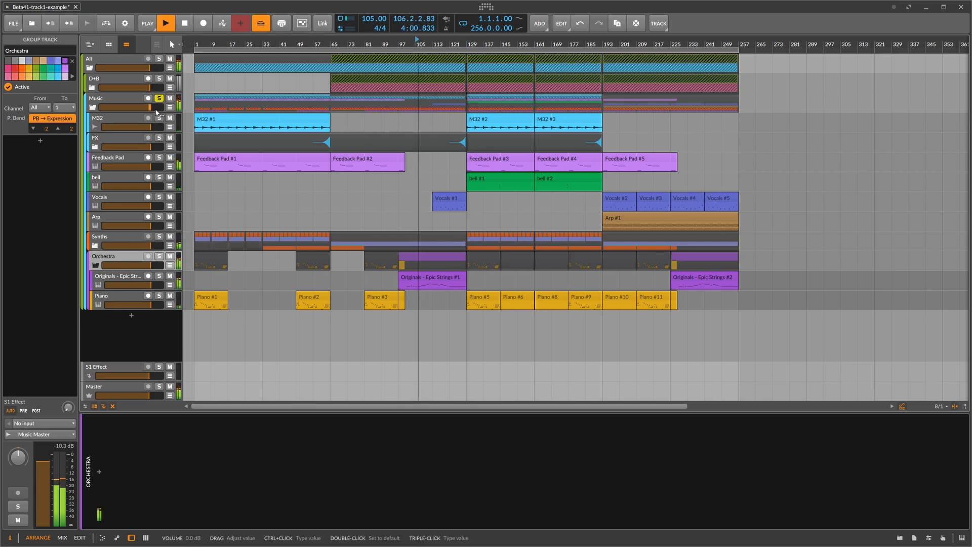
{"action": "key", "text": "space"}
Match the Feedback Pad track's maximum short-term loudness to the -14.0 reference level in its dpMeter4 and close the meter.
{"action": "left_click", "coordinate": [129, 157]}
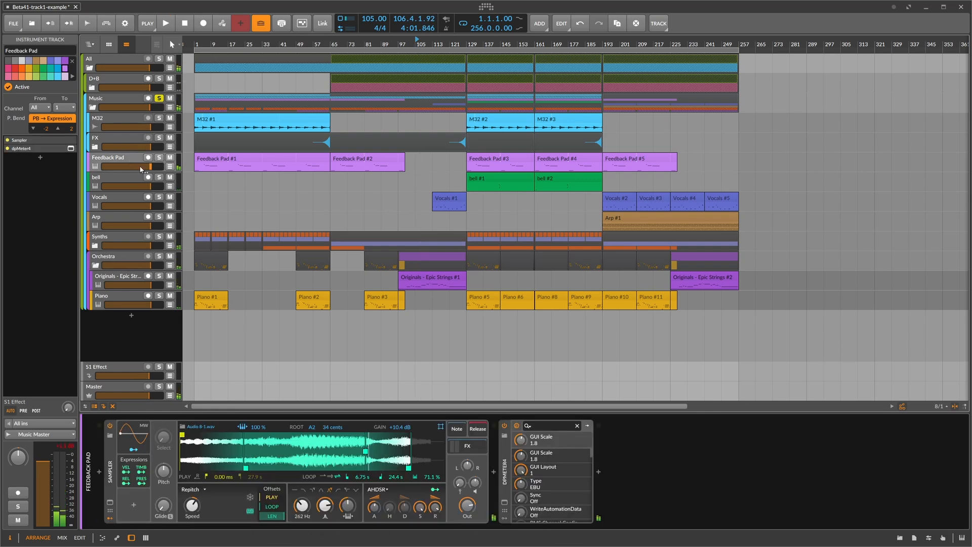
{"action": "left_click", "coordinate": [505, 503]}
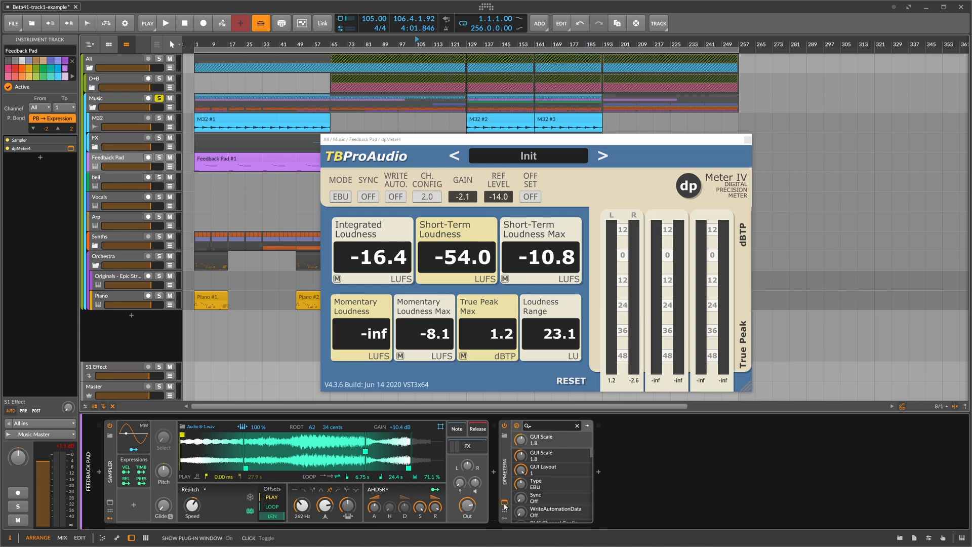
{"action": "left_click", "coordinate": [505, 279]}
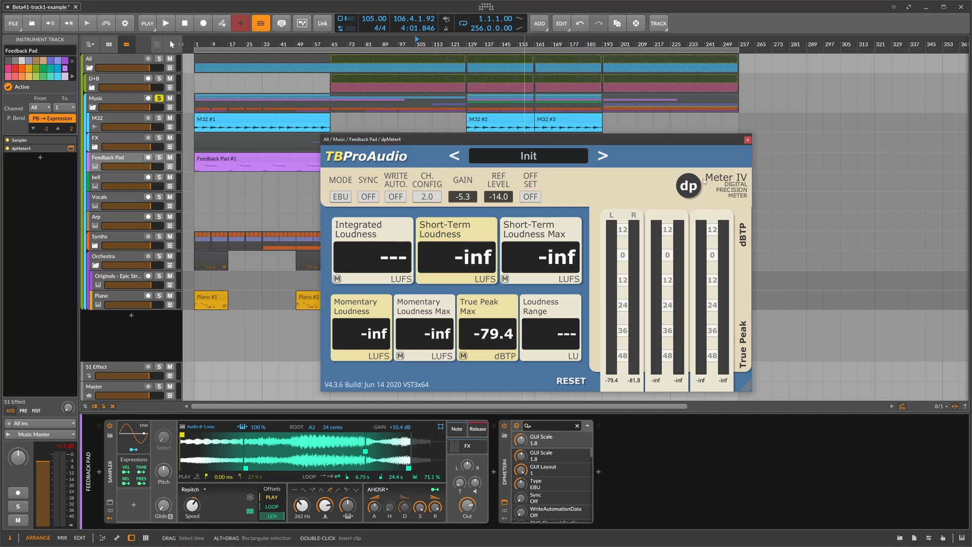
{"action": "left_click", "coordinate": [746, 141]}
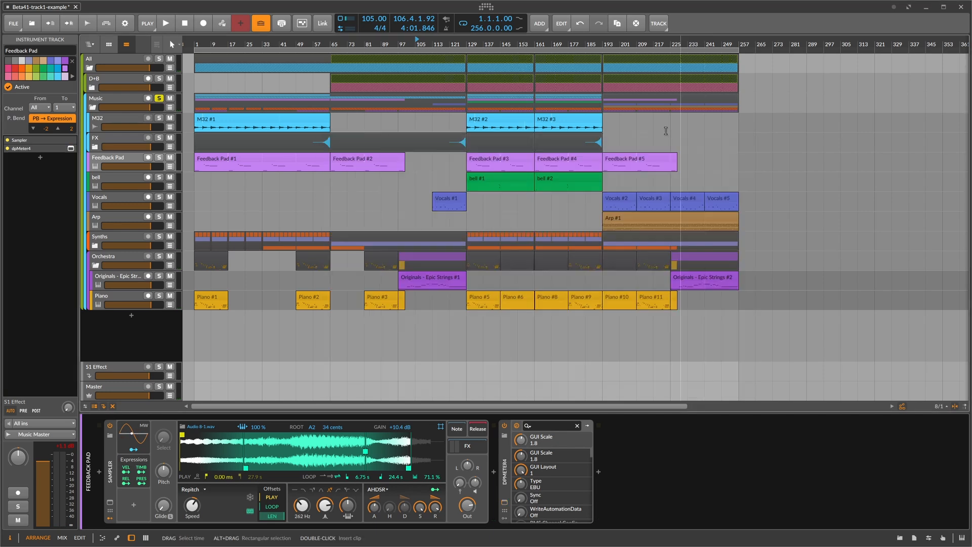
Play the Music group from bar 129 and briefly solo the Feedback Pad track to check its level.
{"action": "left_click", "coordinate": [468, 41]}
{"action": "key", "text": "space"}
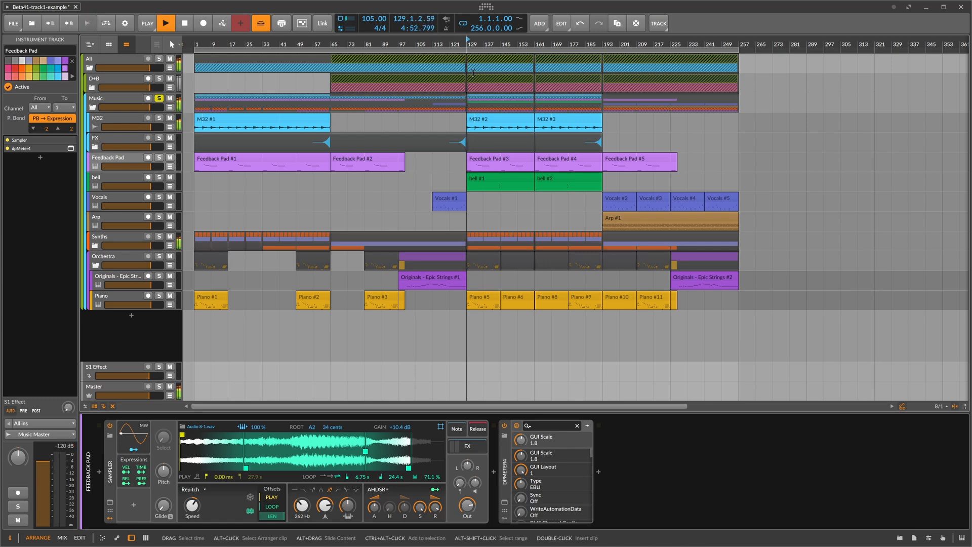
{"action": "left_click", "coordinate": [159, 158]}
{"action": "left_click", "coordinate": [159, 158]}
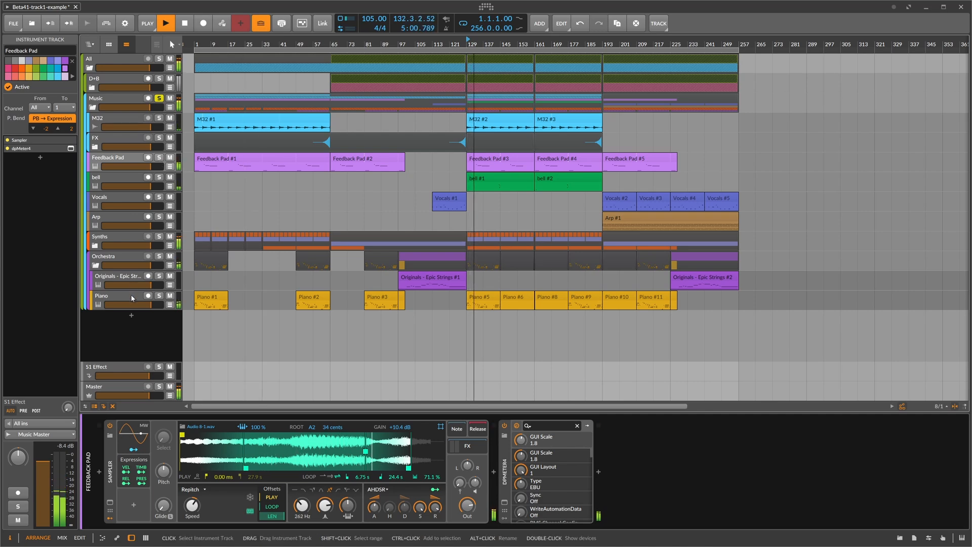
Set the Orchestra group's volume to -4 dB and briefly solo the group to check it.
{"action": "left_click", "coordinate": [137, 260]}
{"action": "double_click", "coordinate": [156, 266]}
{"action": "type", "text": "-4"}
{"action": "key", "text": "Return"}
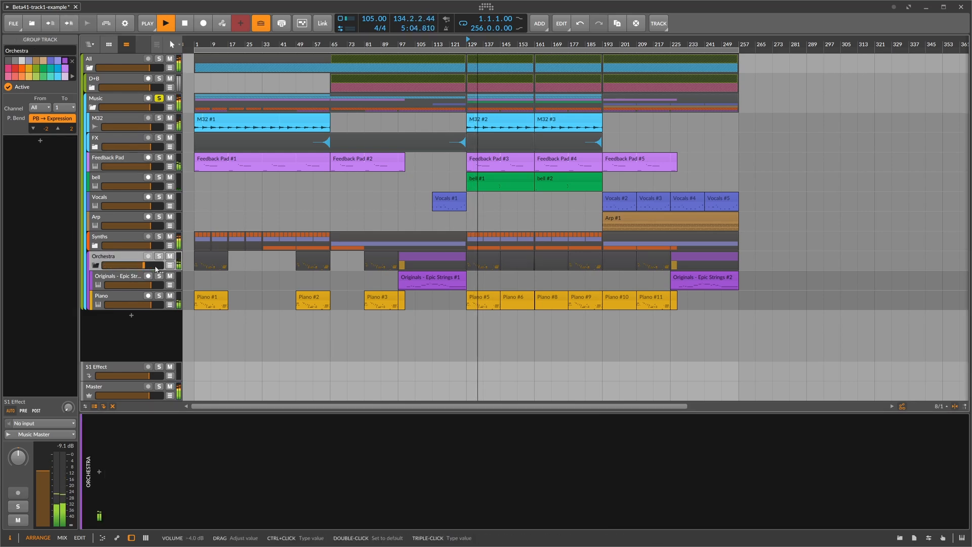
{"action": "left_click", "coordinate": [160, 258]}
{"action": "left_click", "coordinate": [161, 258]}
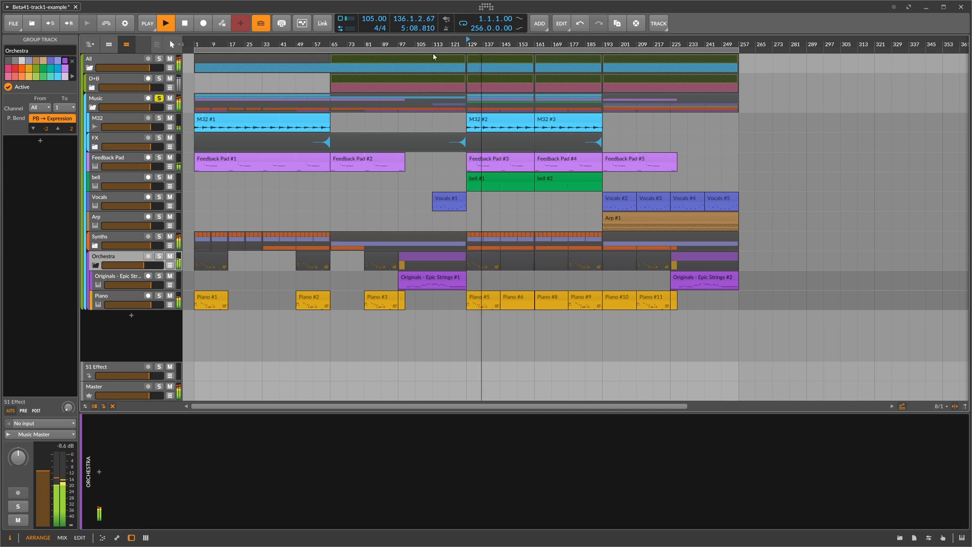
Listen to the Orchestra group soloed from bar 105 and unsolo it again.
{"action": "left_click", "coordinate": [400, 44]}
{"action": "key", "text": "space"}
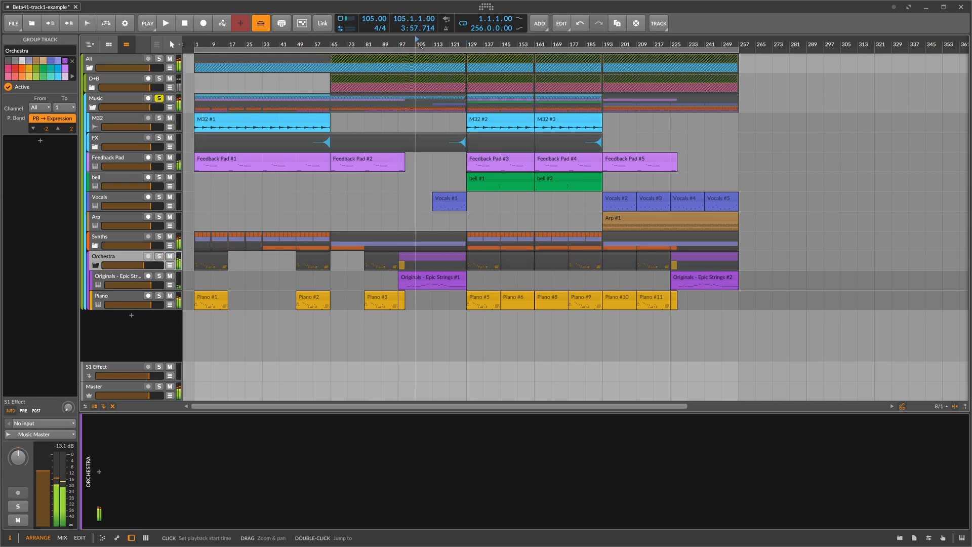
{"action": "left_click", "coordinate": [160, 257]}
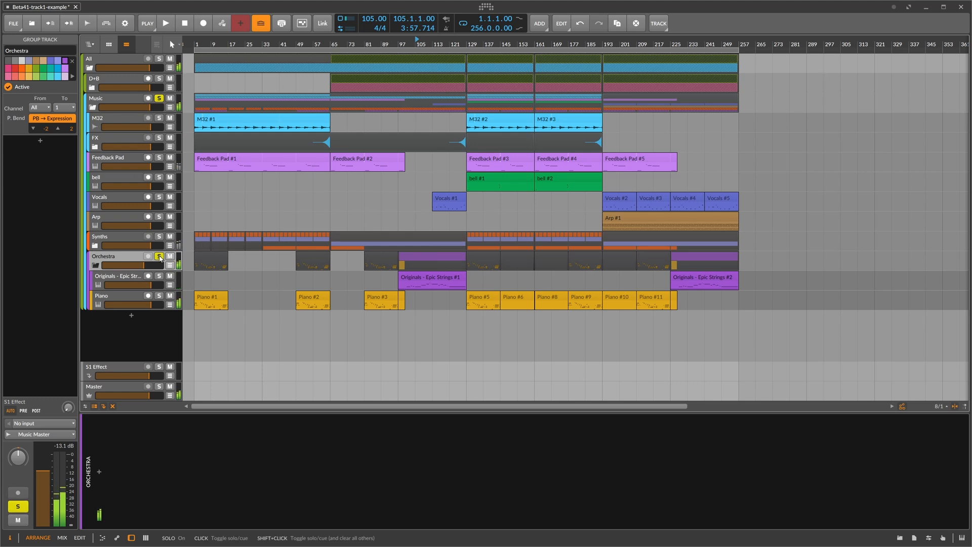
{"action": "key", "text": "space"}
{"action": "left_click", "coordinate": [159, 257]}
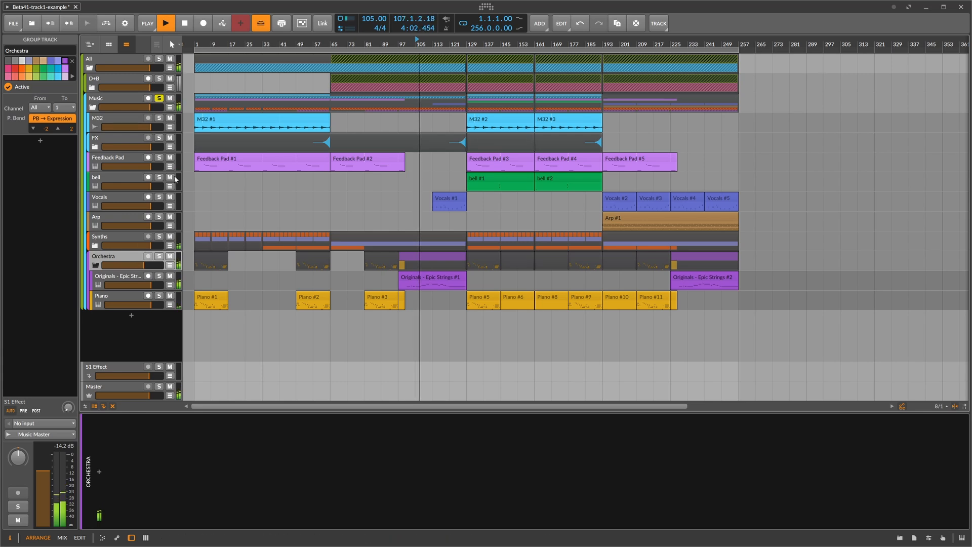
Set the Orchestra group's volume to -5 dB.
{"action": "double_click", "coordinate": [156, 266]}
{"action": "type", "text": "-5dB"}
{"action": "key", "text": "Return"}
Unsolo the Music group, play from bar 129 and compare individual music tracks and groups by soloing them briefly.
{"action": "left_click", "coordinate": [161, 98]}
{"action": "left_click", "coordinate": [467, 45]}
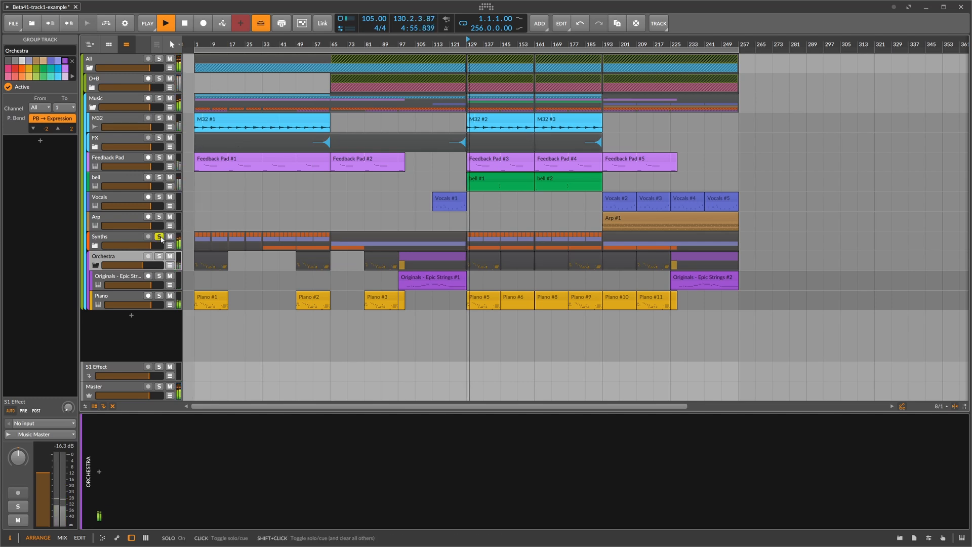
{"action": "left_click", "coordinate": [160, 257]}
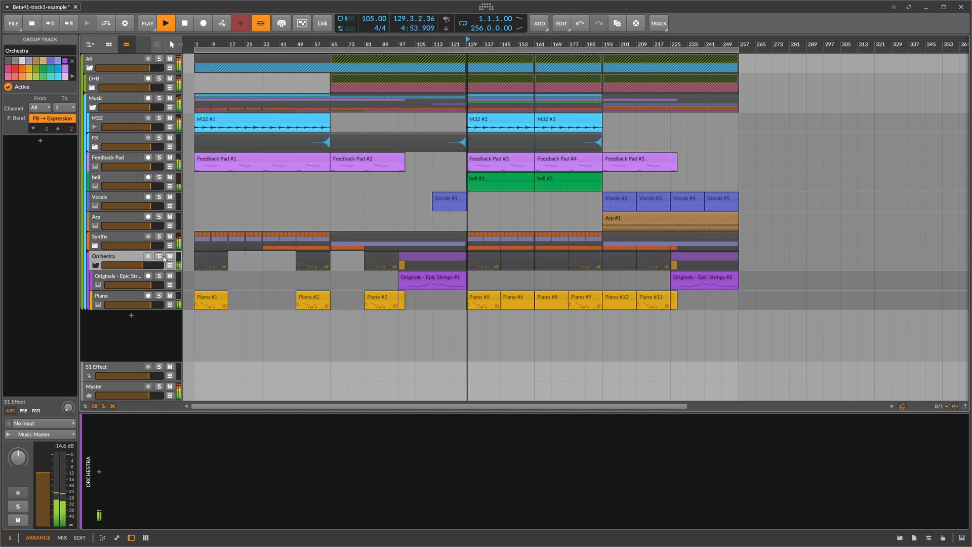
{"action": "left_click", "coordinate": [159, 159]}
{"action": "left_click", "coordinate": [160, 159]}
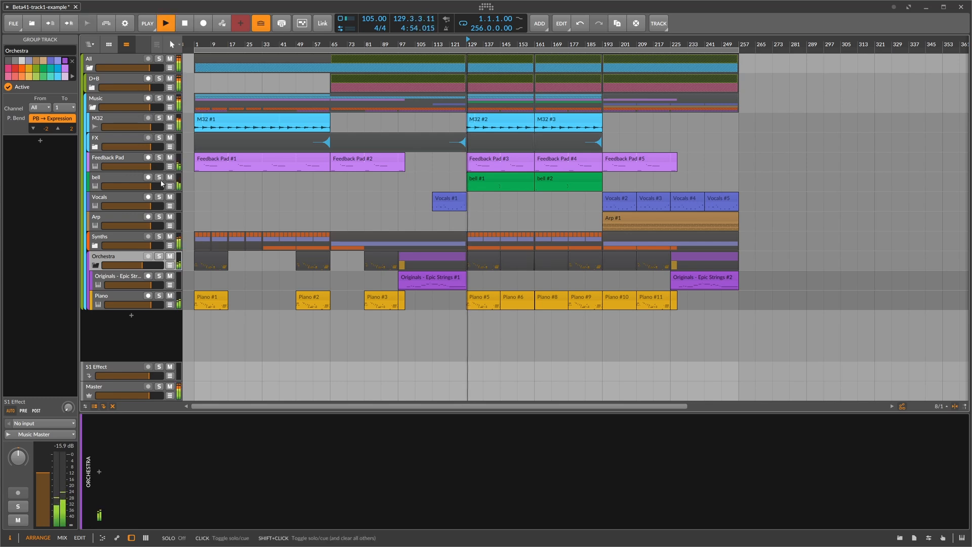
{"action": "left_click", "coordinate": [159, 120]}
{"action": "left_click", "coordinate": [159, 120]}
Check the M32 track's loudness in dpMeter4, close the meter and set the track's volume to -4 dB.
{"action": "left_click", "coordinate": [135, 117]}
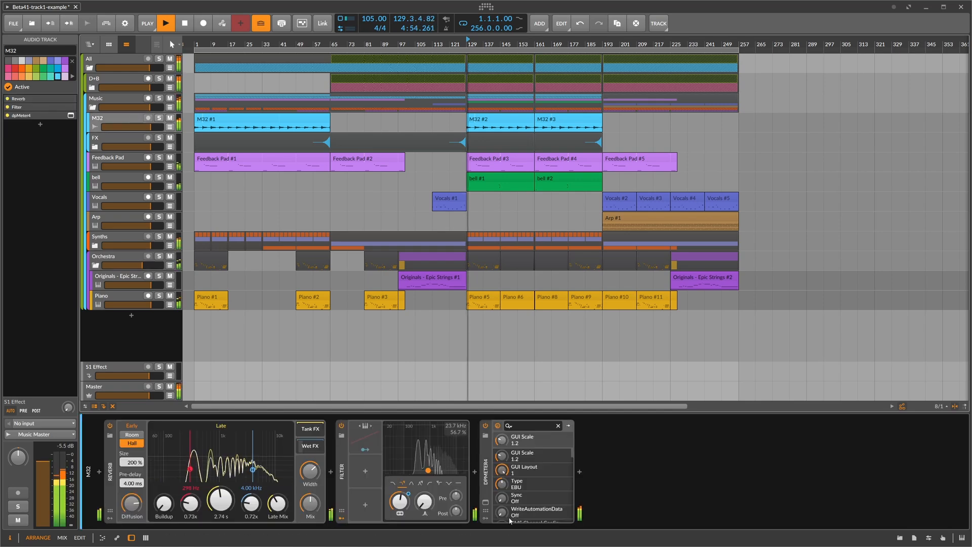
{"action": "left_click", "coordinate": [486, 503]}
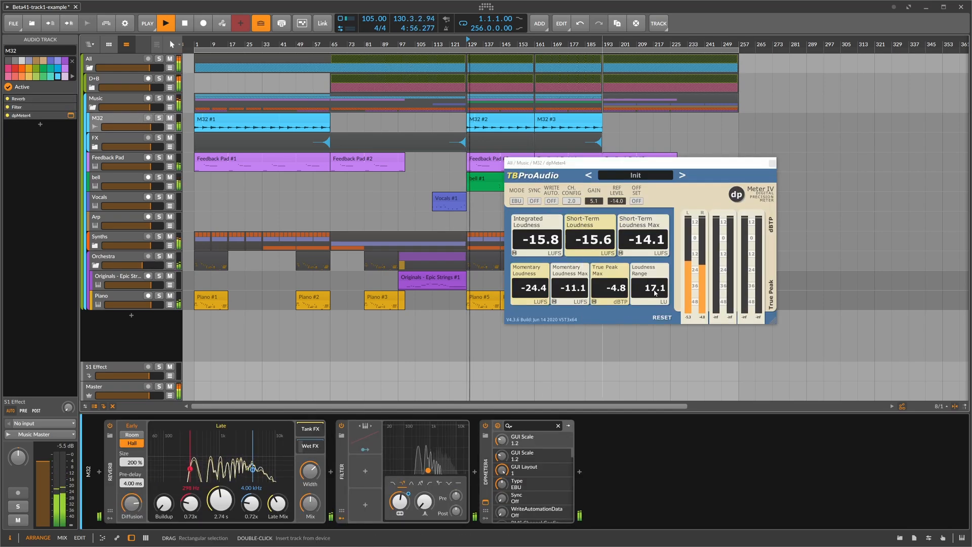
{"action": "left_click", "coordinate": [772, 162]}
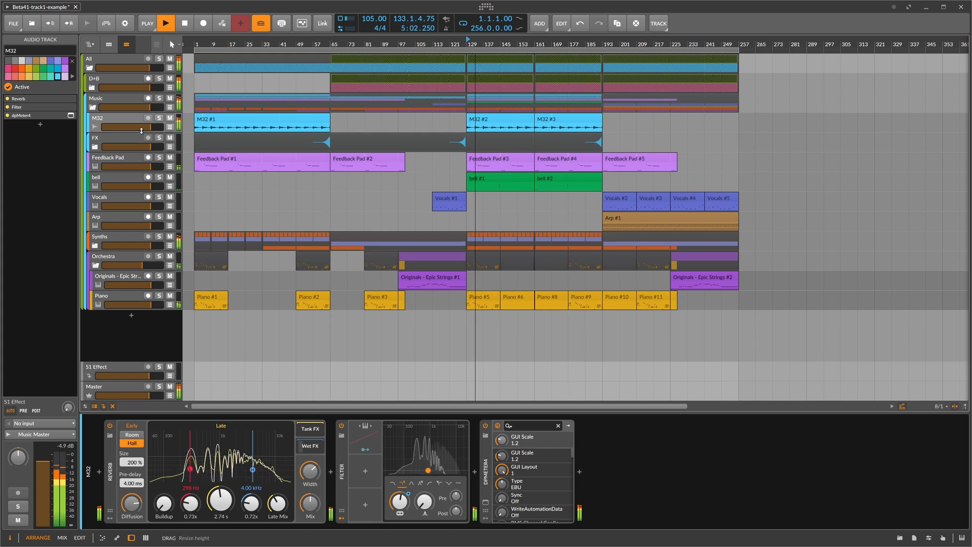
{"action": "double_click", "coordinate": [157, 127]}
{"action": "type", "text": "-4"}
{"action": "key", "text": "Return"}
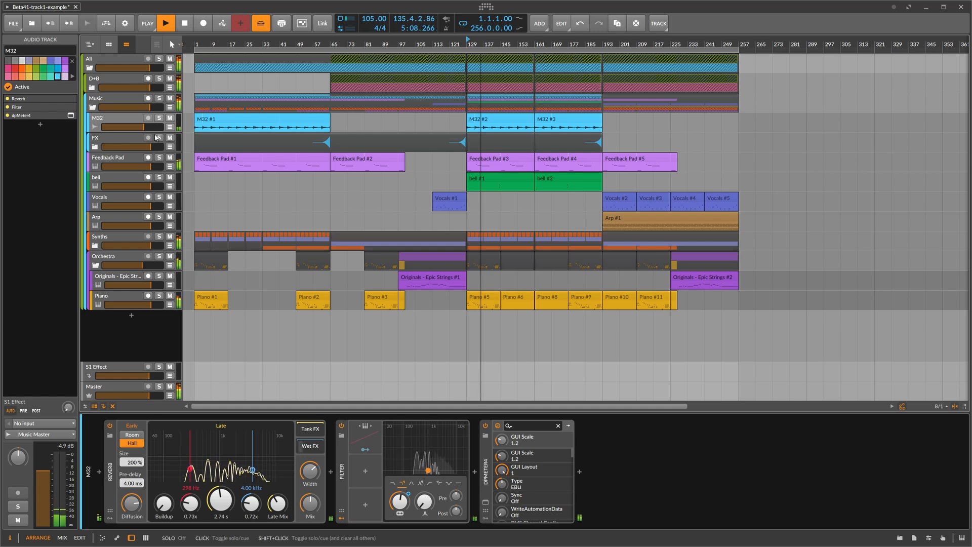
Insert an EQ+ on the Music group and add a Low-cut 2 band at about 138 Hz.
{"action": "left_click", "coordinate": [129, 100]}
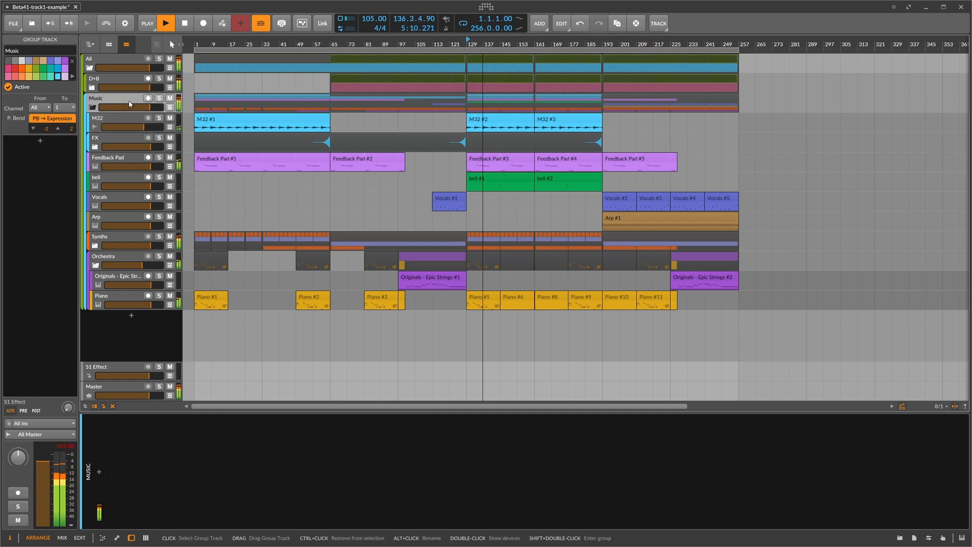
{"action": "left_click", "coordinate": [99, 472]}
{"action": "type", "text": "eq"}
{"action": "double_click", "coordinate": [497, 252]}
{"action": "key", "text": "space"}
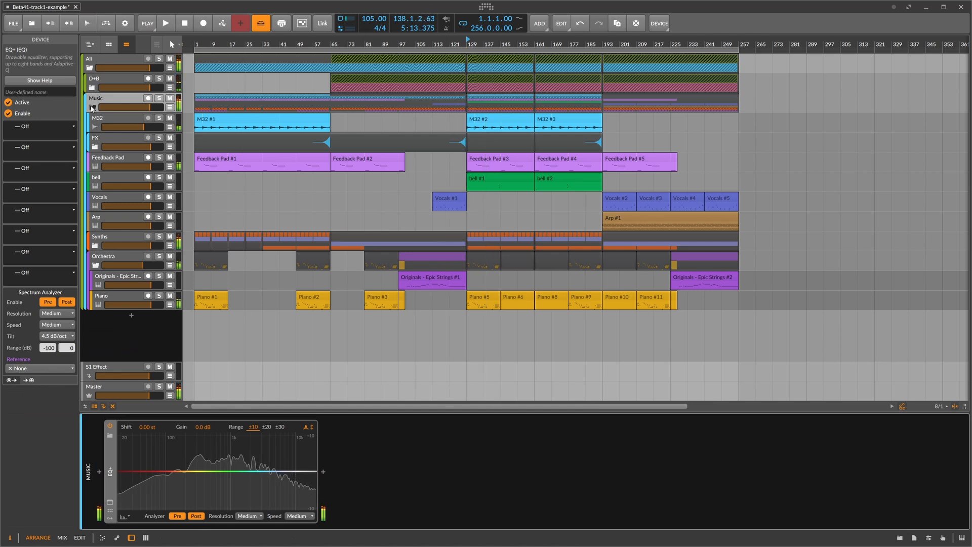
{"action": "left_click", "coordinate": [117, 103]}
{"action": "left_click_drag", "start_coordinate": [123, 482], "coordinate": [175, 464]}
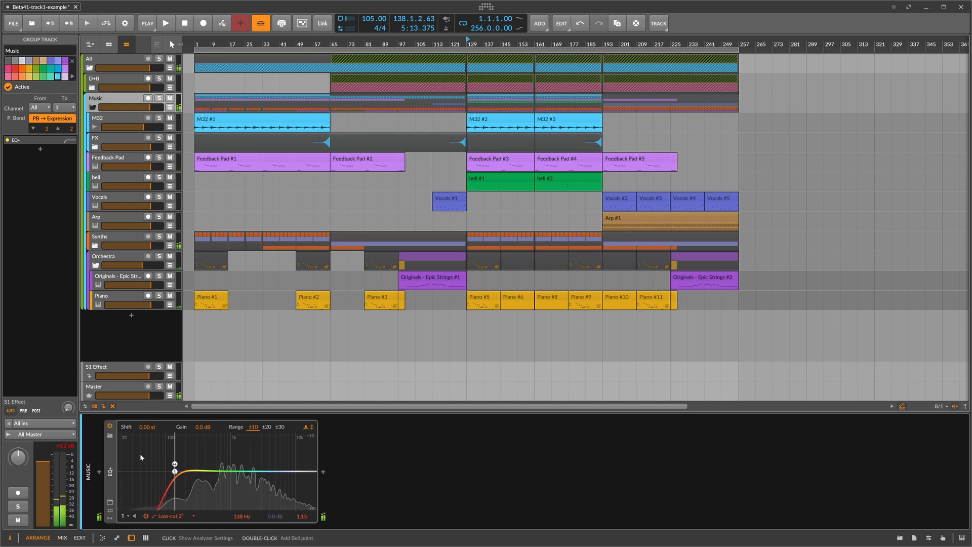
Play the D+B group soloed for comparison, stop playback and unsolo the group.
{"action": "left_click", "coordinate": [158, 79]}
{"action": "key", "text": "space"}
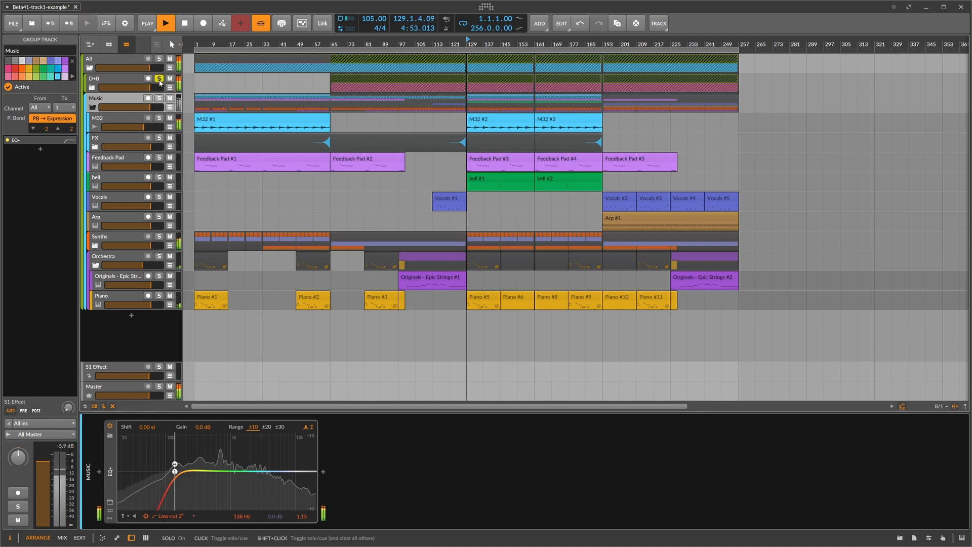
{"action": "key", "text": "space"}
{"action": "left_click", "coordinate": [159, 79]}
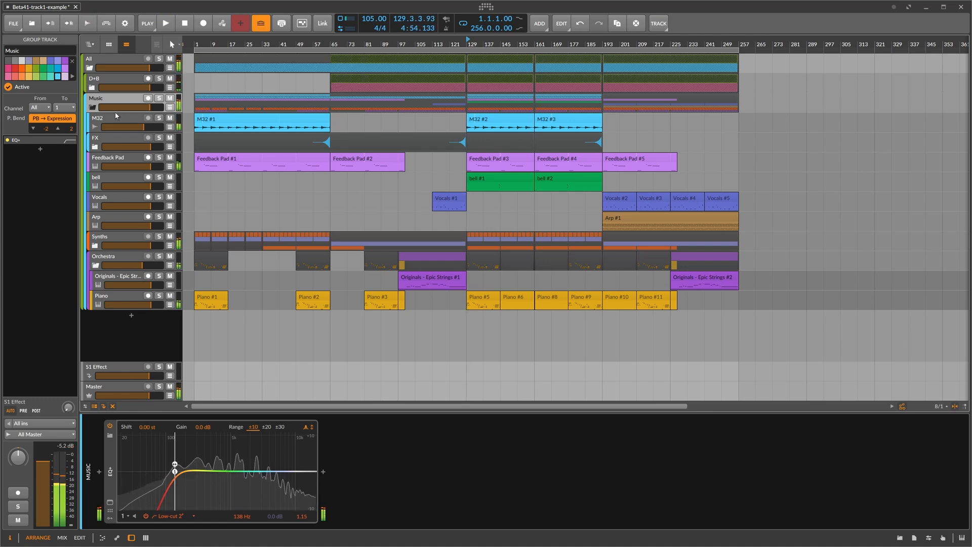
Change the Music group's EQ+ band to Low-cut 1, raise its frequency to about 182 Hz and start playback.
{"action": "left_click", "coordinate": [173, 515]}
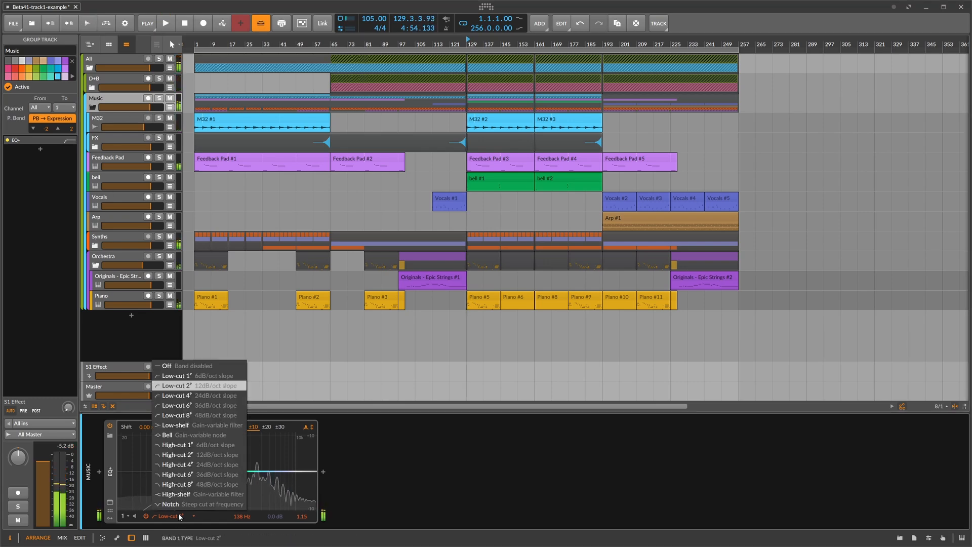
{"action": "left_click", "coordinate": [175, 375]}
{"action": "left_click_drag", "start_coordinate": [177, 473], "coordinate": [185, 474]}
{"action": "key", "text": "space"}
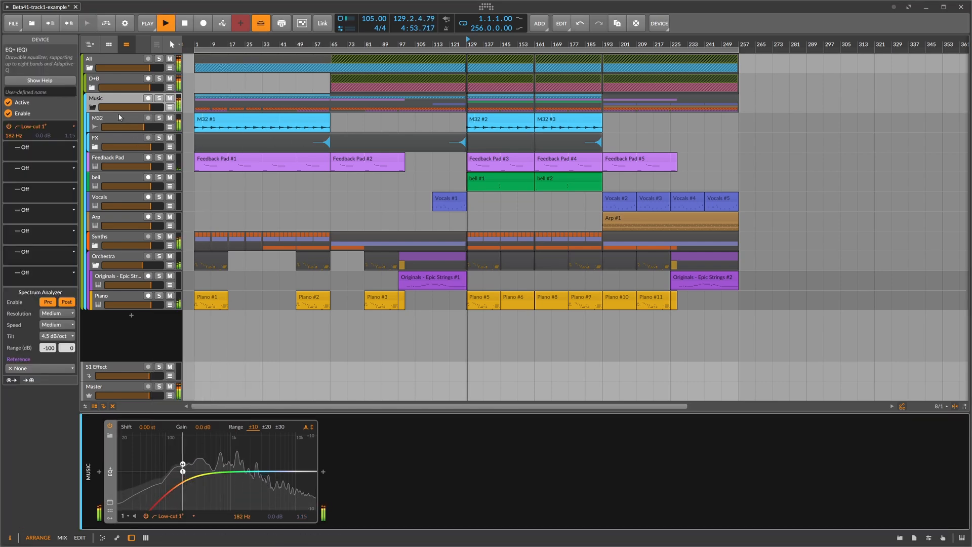
Add a Peak Limiter after the EQ+ on the Music group.
{"action": "left_click", "coordinate": [325, 474]}
{"action": "type", "text": "op"}
{"action": "key", "text": "BackSpace"}
{"action": "key", "text": "BackSpace"}
{"action": "type", "text": "peak"}
{"action": "key", "text": "Down"}
{"action": "key", "text": "Return"}
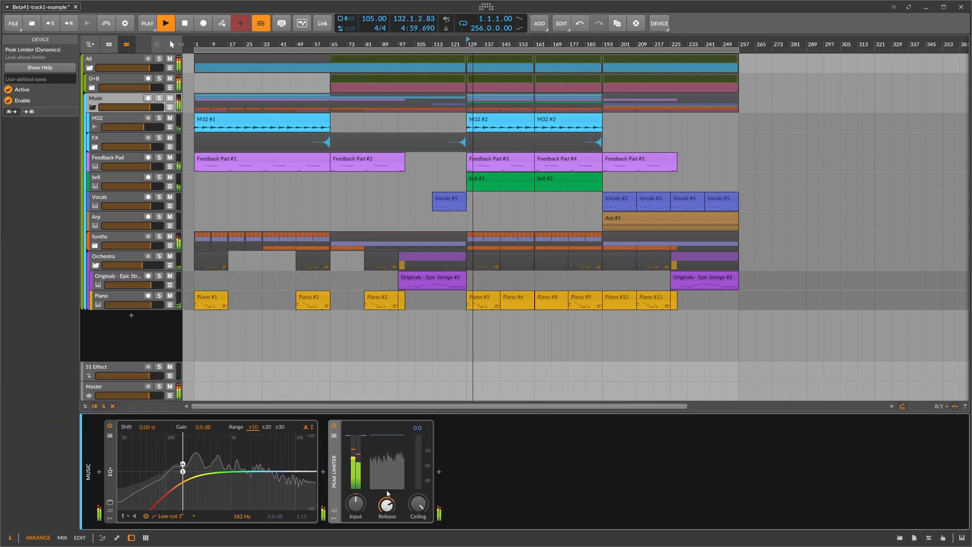
Fold the Music group, unfold the Drums group and lower the Ride track's Tool volume to -12 dB, finally to -14 dB.
{"action": "left_click", "coordinate": [92, 107]}
{"action": "left_click", "coordinate": [92, 87]}
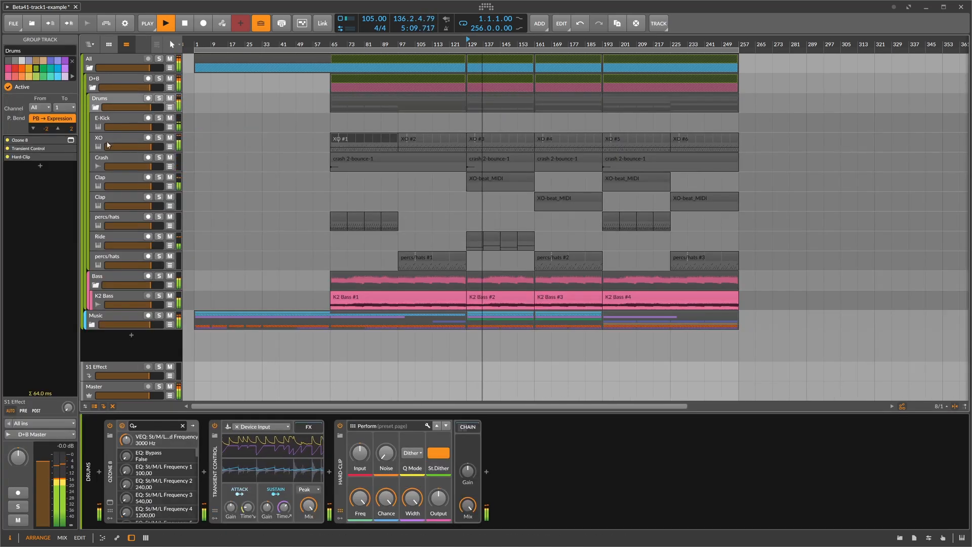
{"action": "left_click", "coordinate": [128, 244]}
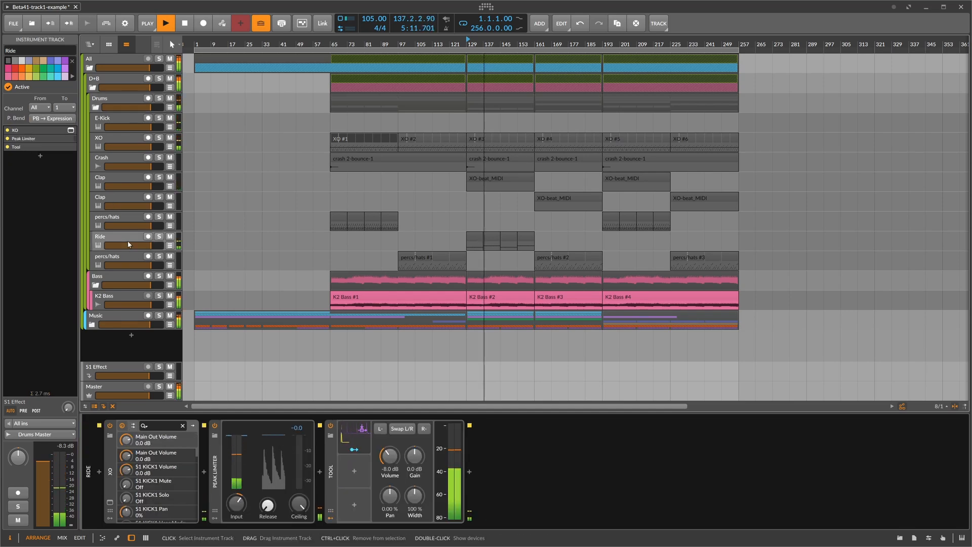
{"action": "left_click", "coordinate": [396, 459], "text": "ctrl"}
{"action": "type", "text": "-12"}
{"action": "key", "text": "Return"}
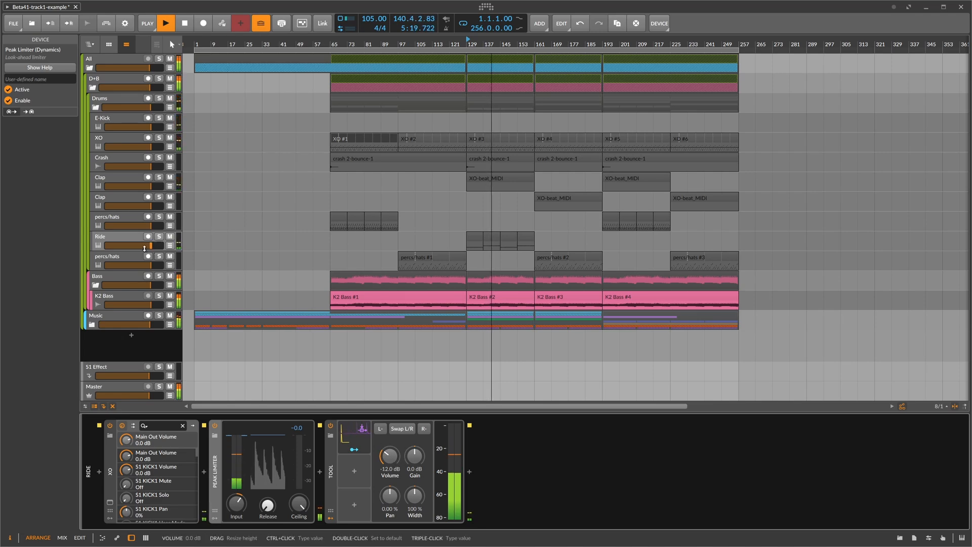
{"action": "left_click", "coordinate": [400, 455], "text": "ctrl"}
{"action": "type", "text": "-14"}
{"action": "key", "text": "Return"}
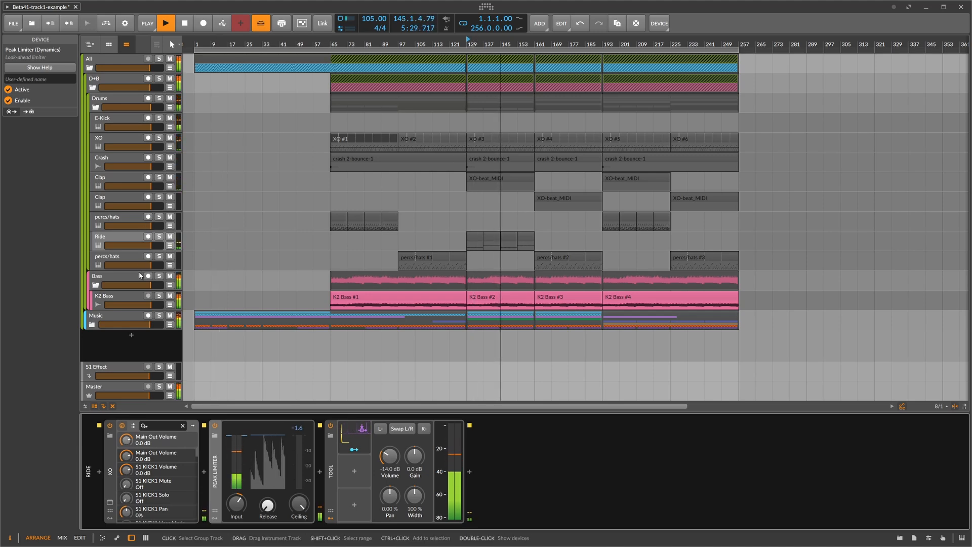
Unfold the Music group to show its tracks and stop playback.
{"action": "left_click", "coordinate": [115, 318]}
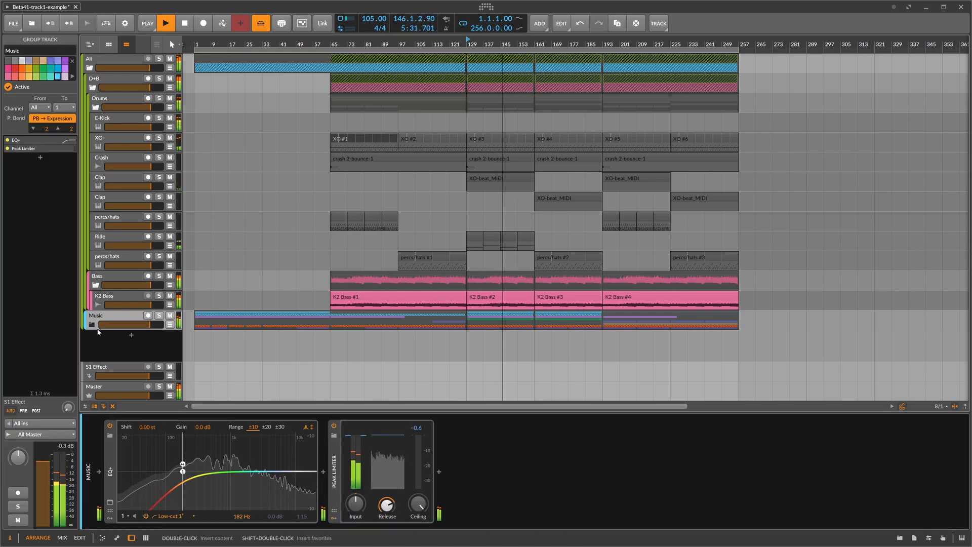
{"action": "left_click", "coordinate": [97, 326]}
{"action": "scroll", "coordinate": [98, 327], "scroll_direction": "down", "scroll_amount": 5}
{"action": "scroll", "coordinate": [96, 326], "scroll_direction": "down", "scroll_amount": 2}
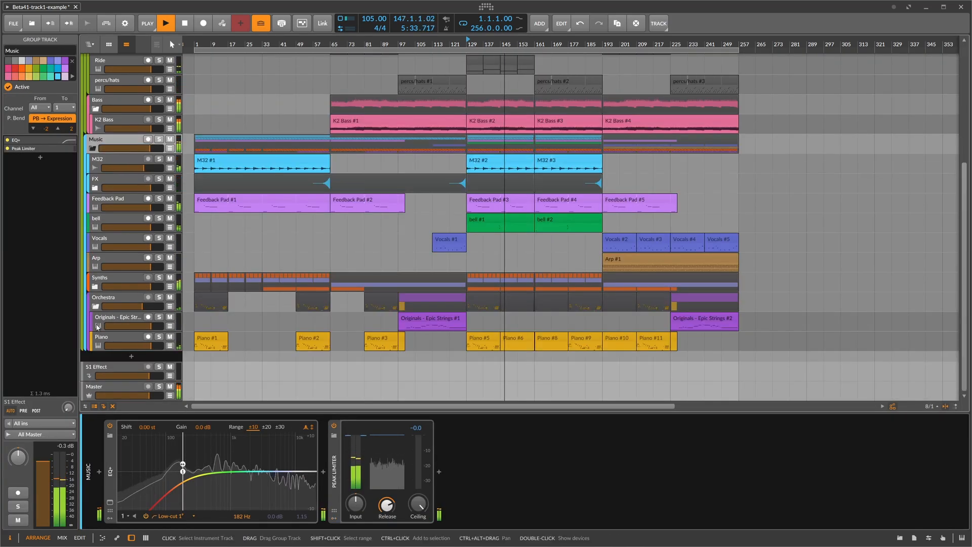
{"action": "scroll", "coordinate": [96, 326], "scroll_direction": "up", "scroll_amount": 3}
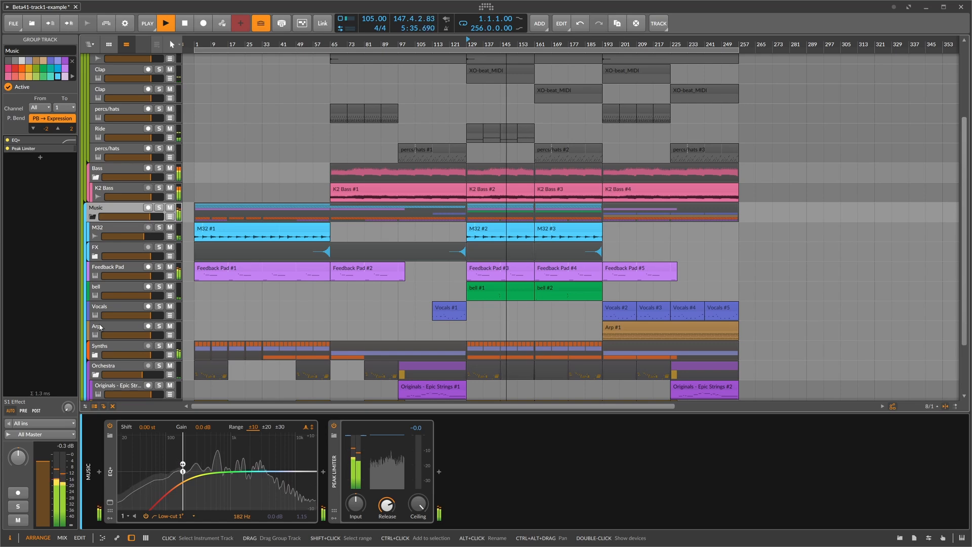
{"action": "key", "text": "space"}
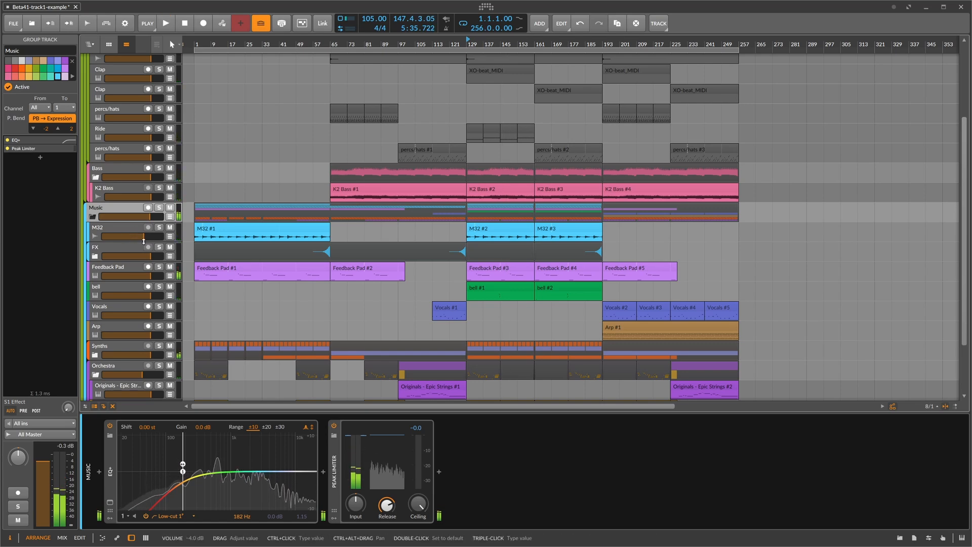
Move the Orchestra group to the first position inside the Music group, directly above the M32 track.
{"action": "left_click", "coordinate": [144, 239]}
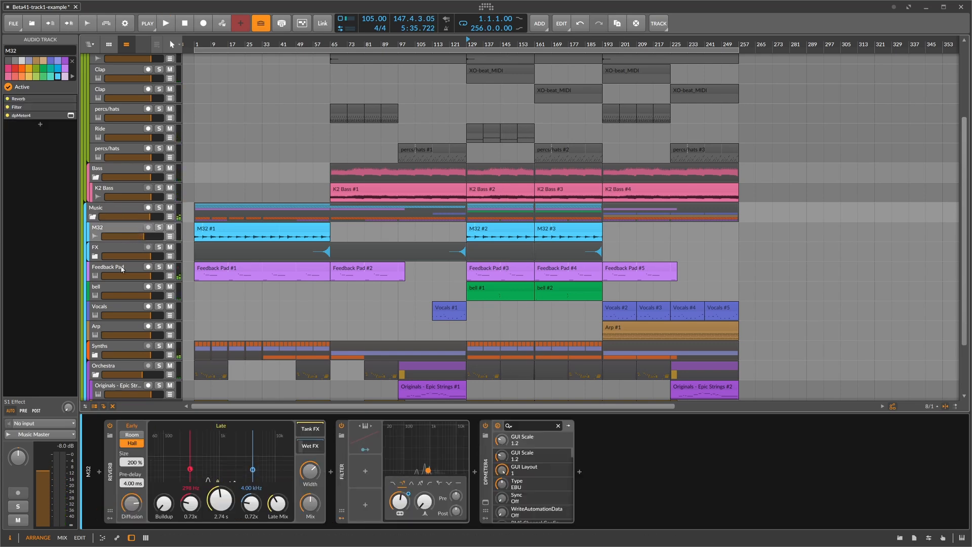
{"action": "left_click", "coordinate": [101, 366]}
{"action": "scroll", "coordinate": [117, 354], "scroll_direction": "down", "scroll_amount": 2}
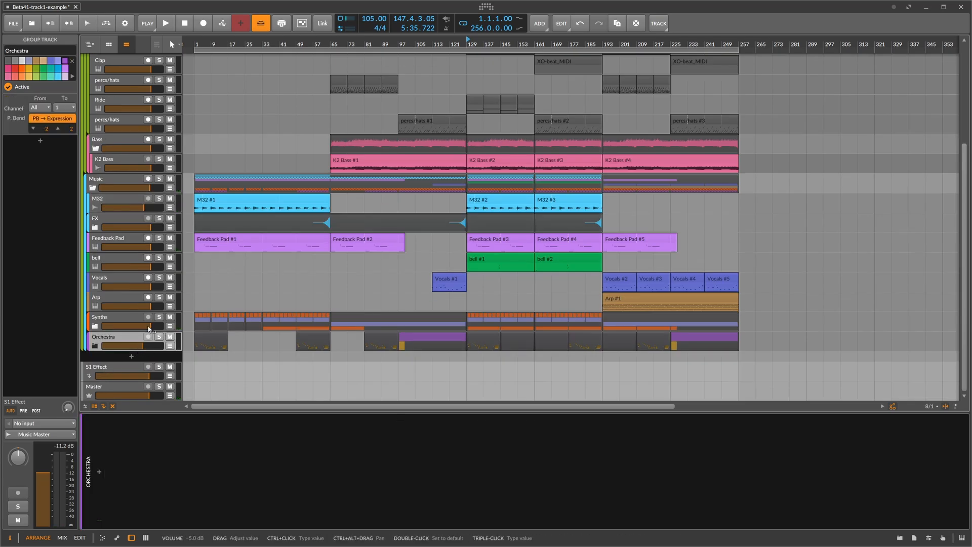
{"action": "left_click", "coordinate": [137, 204]}
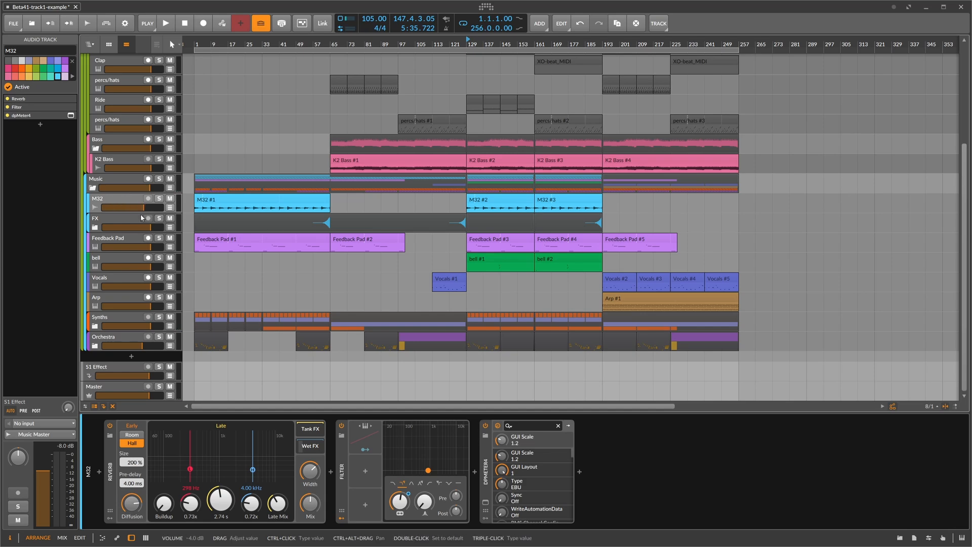
{"action": "left_click", "coordinate": [109, 334]}
{"action": "left_click_drag", "start_coordinate": [109, 332], "coordinate": [135, 208]}
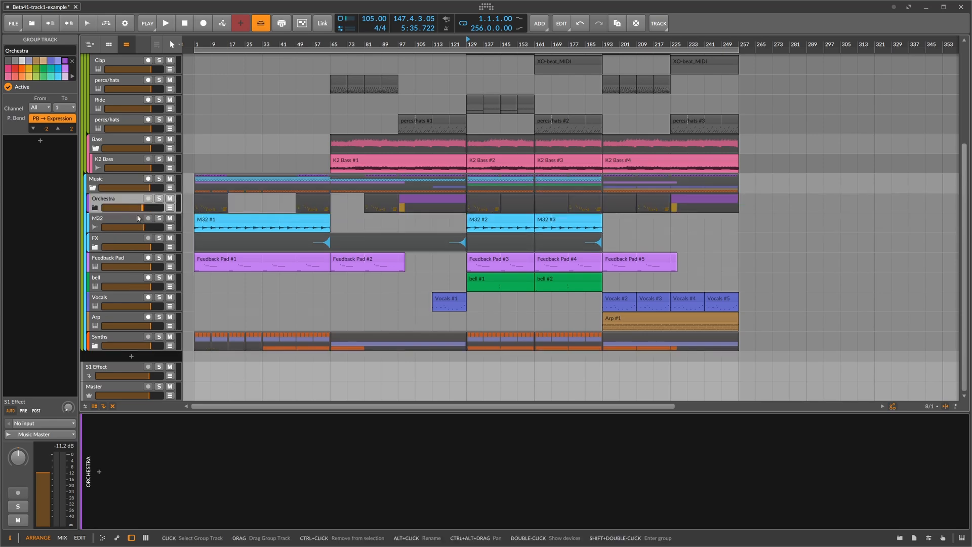
{"action": "left_click", "coordinate": [120, 221]}
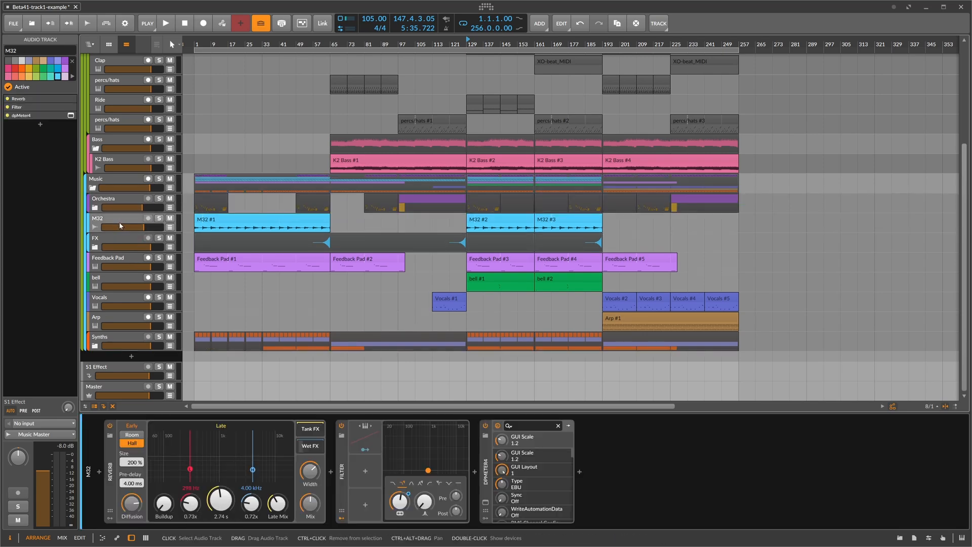
{"action": "left_click", "coordinate": [122, 203]}
{"action": "left_click", "coordinate": [118, 218]}
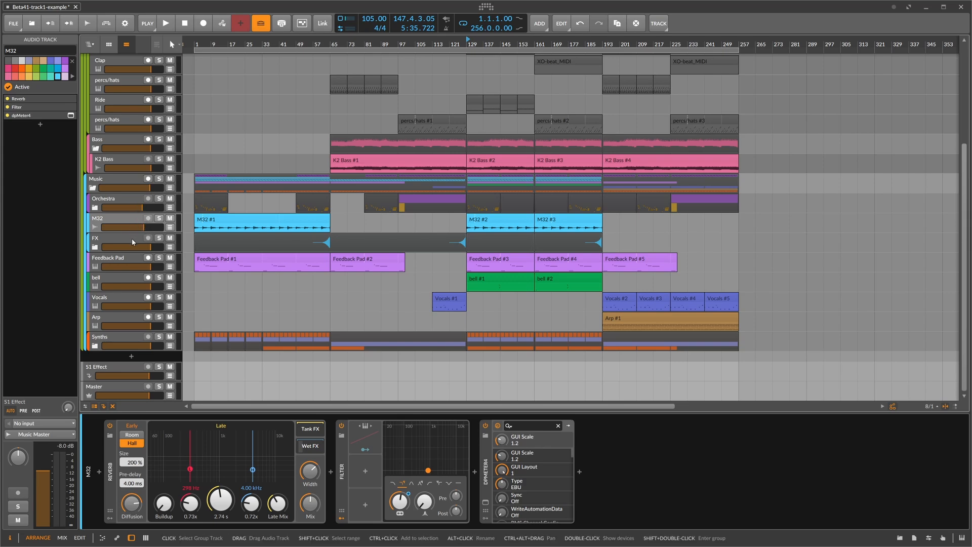
{"action": "left_click", "coordinate": [132, 241]}
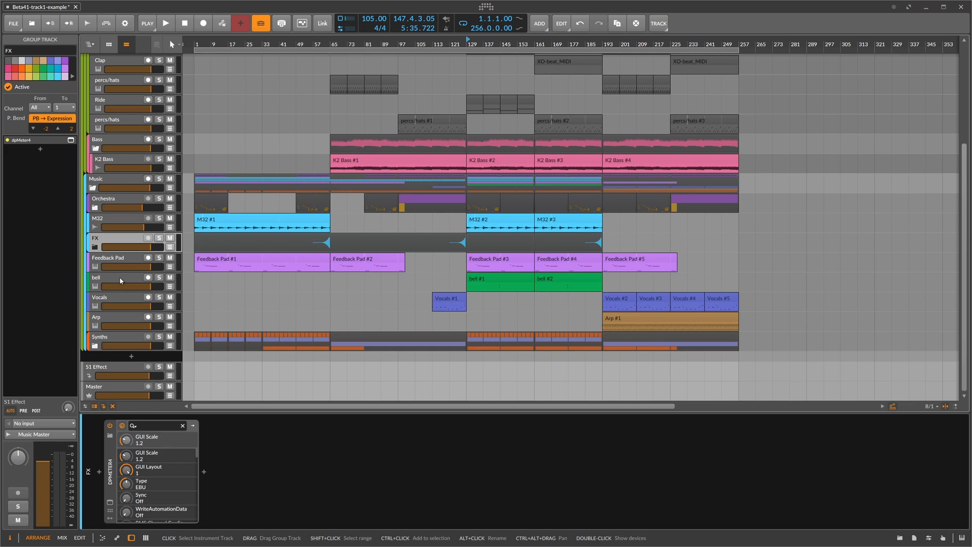
Play from bar 161, solo the lower percs/hats track briefly and stop playback.
{"action": "scroll", "coordinate": [448, 97], "scroll_direction": "up", "scroll_amount": 5}
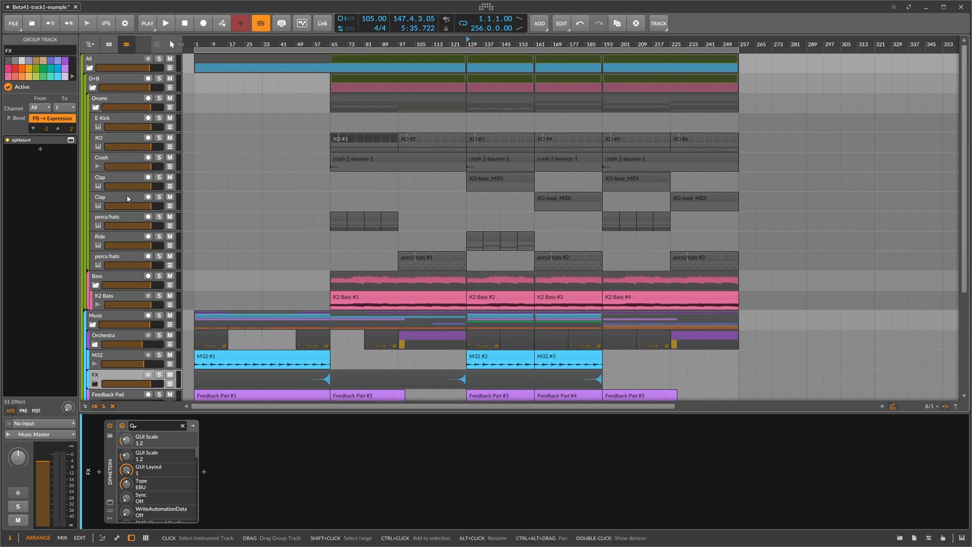
{"action": "left_click_drag", "start_coordinate": [467, 40], "coordinate": [405, 45]}
{"action": "double_click", "coordinate": [457, 46]}
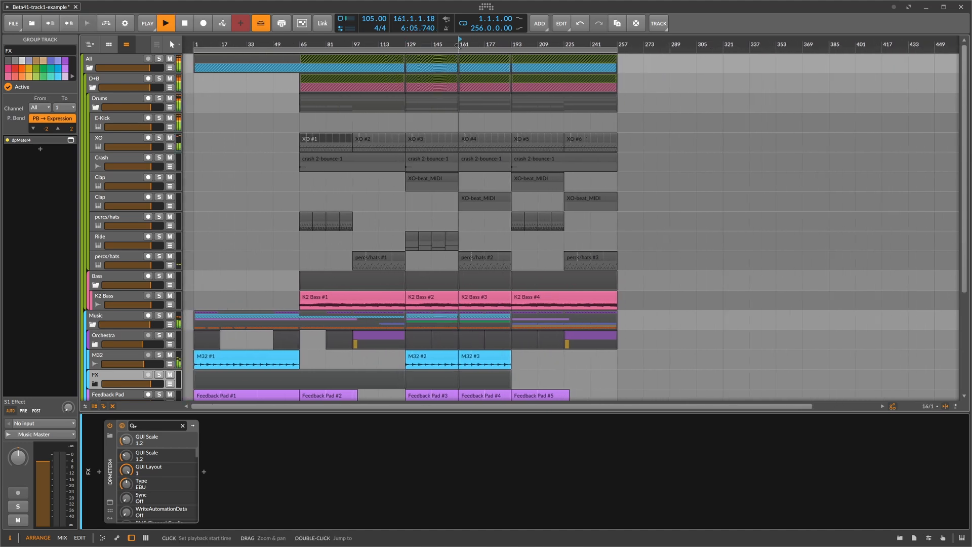
{"action": "left_click", "coordinate": [159, 257]}
{"action": "left_click", "coordinate": [158, 256]}
{"action": "key", "text": "space"}
Set the Hard-Clip's input on the lower percs/hats track to +15.0 dB and resume playback.
{"action": "left_click", "coordinate": [135, 256]}
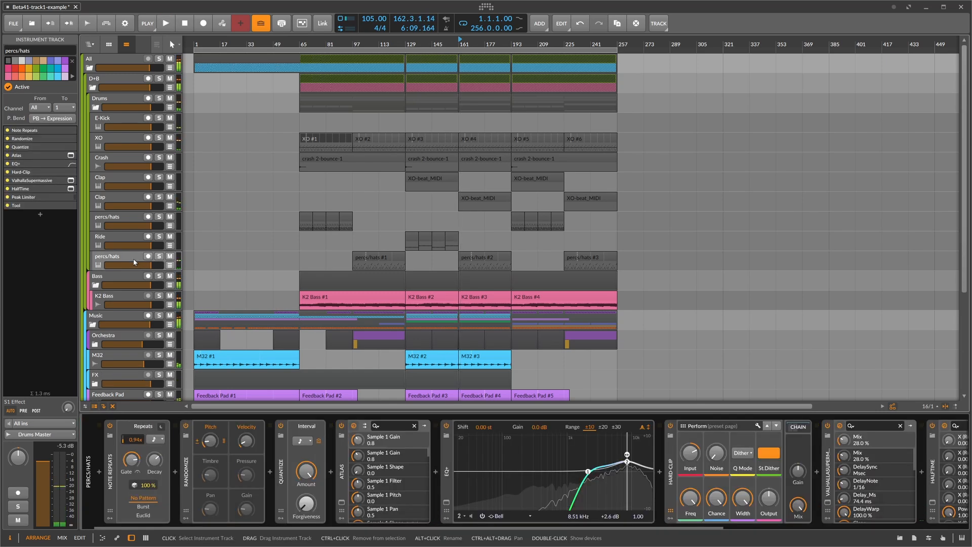
{"action": "left_click", "coordinate": [696, 458]}
{"action": "left_click_drag", "start_coordinate": [651, 527], "coordinate": [758, 518]}
{"action": "mouse_move", "coordinate": [546, 457]}
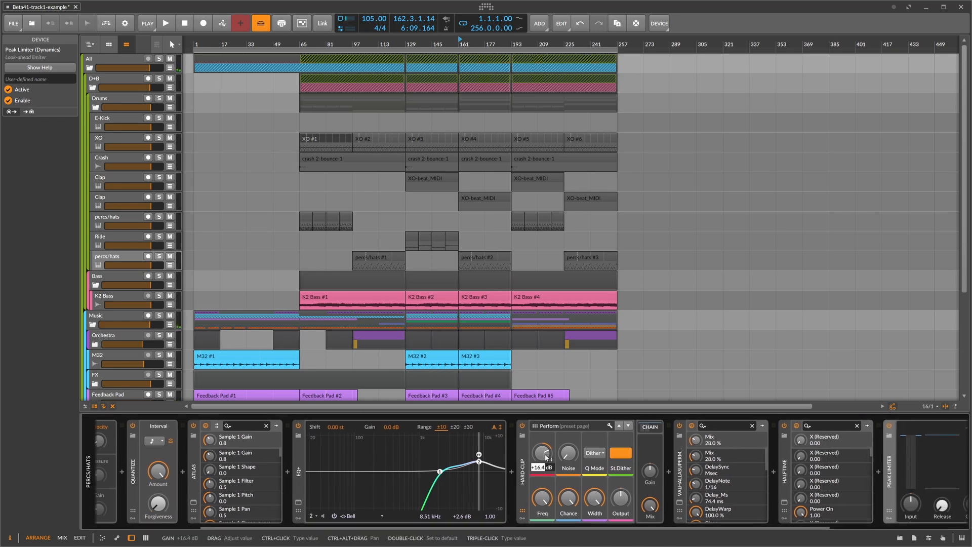
{"action": "key", "text": "Return"}
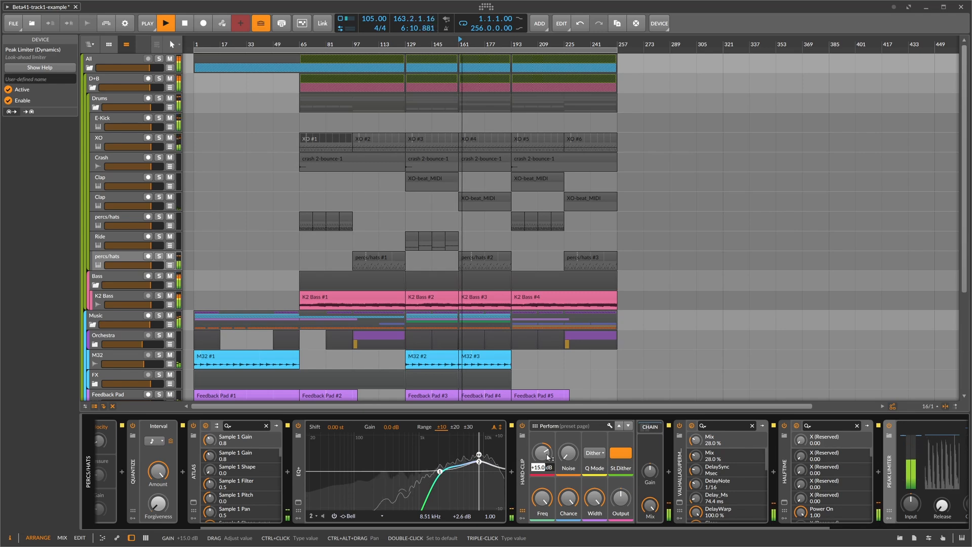
Lower the Tool's volume on the lower percs/hats track to -6 dB, finally to -8 dB.
{"action": "scroll", "coordinate": [587, 524], "scroll_direction": "right", "scroll_amount": 5}
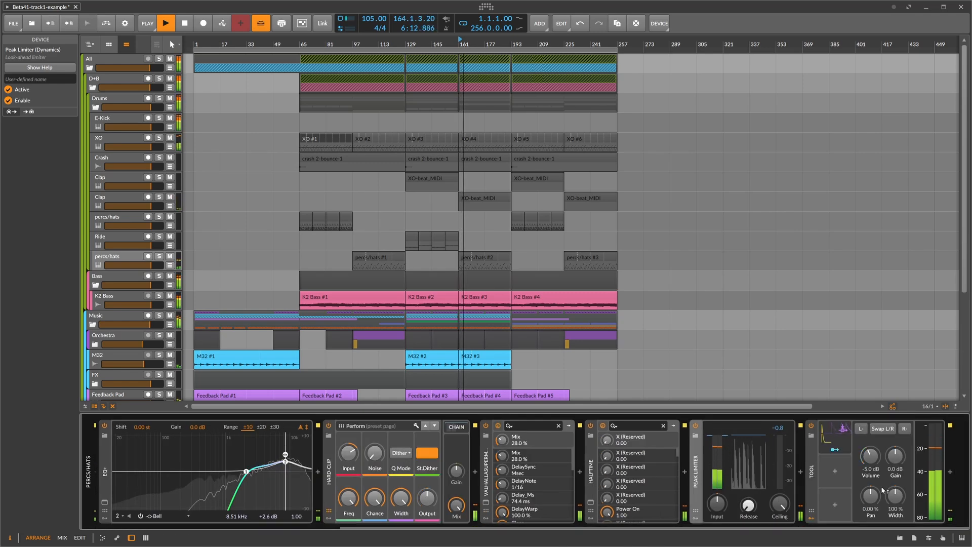
{"action": "mouse_move", "coordinate": [875, 460]}
{"action": "type", "text": "-6"}
{"action": "key", "text": "Return"}
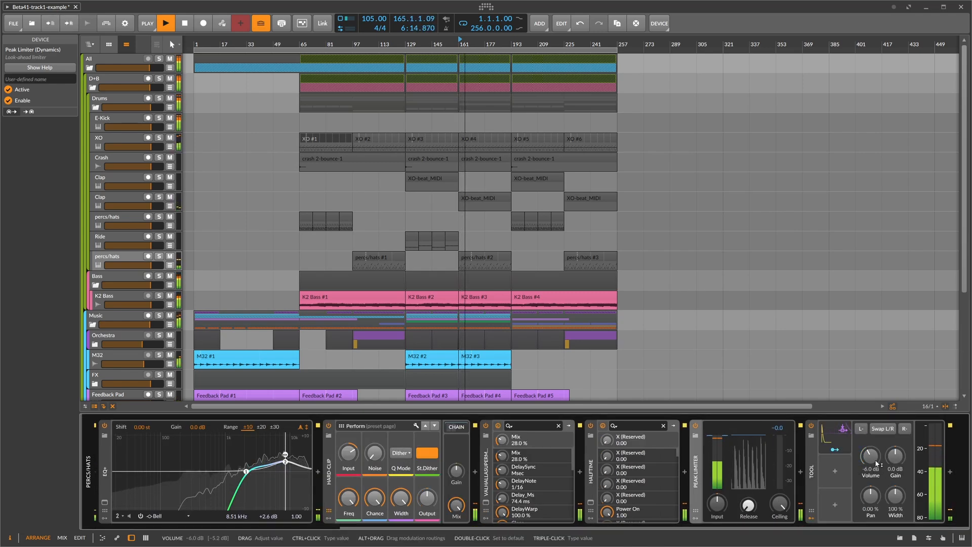
{"action": "left_click", "coordinate": [875, 459], "text": "ctrl"}
{"action": "type", "text": "-8"}
{"action": "key", "text": "Return"}
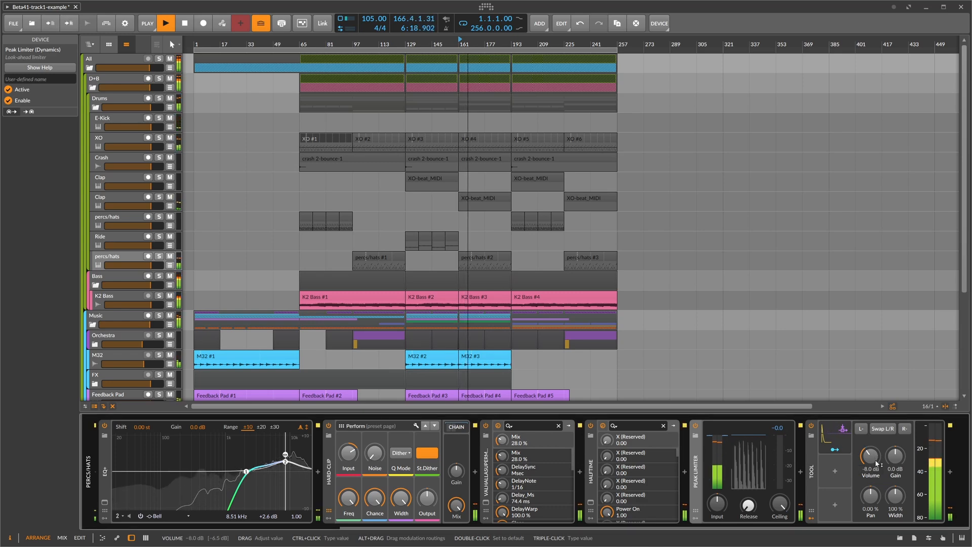
Fold the Bass group to hide the K2 Bass track, keeping the Drums group unfolded.
{"action": "left_click_drag", "start_coordinate": [414, 46], "coordinate": [410, 68]}
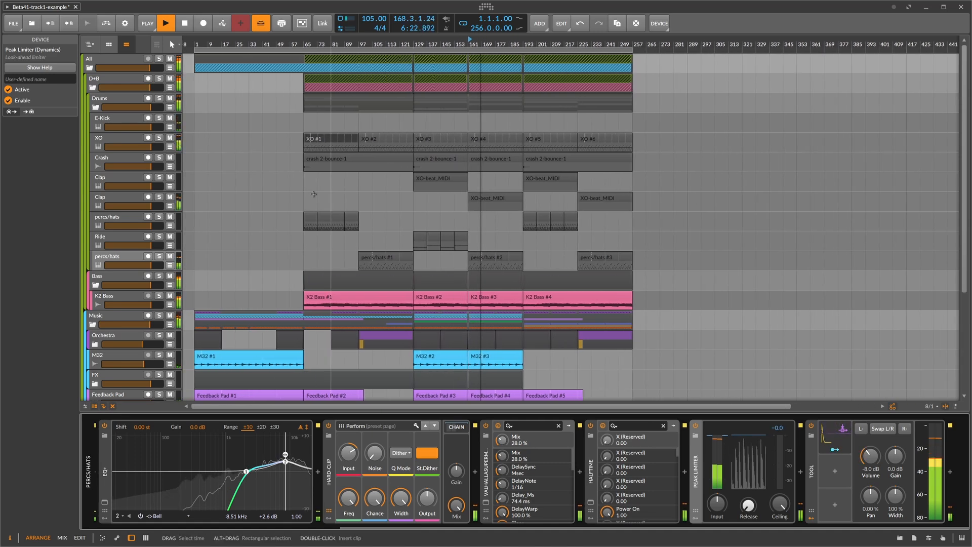
{"action": "left_click", "coordinate": [96, 108]}
{"action": "left_click", "coordinate": [100, 122]}
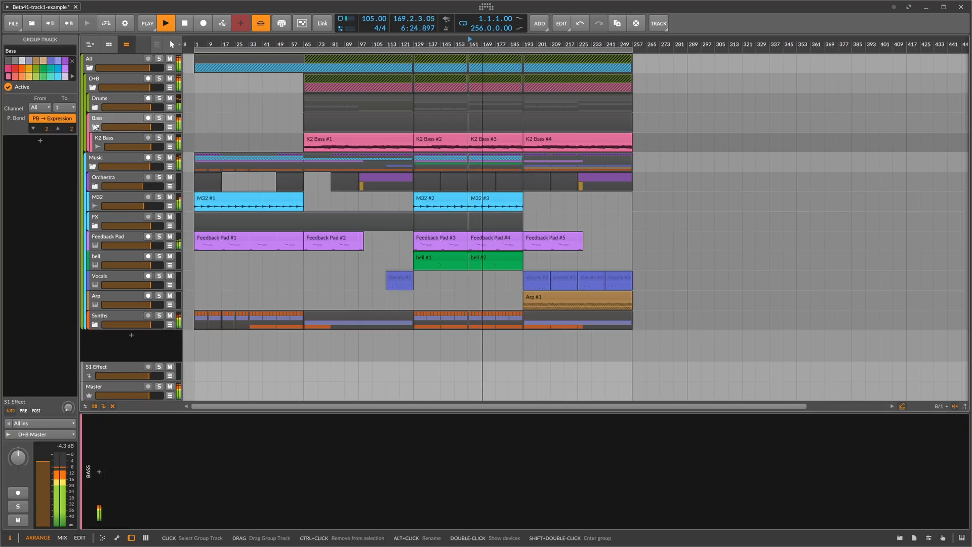
{"action": "left_click", "coordinate": [95, 126]}
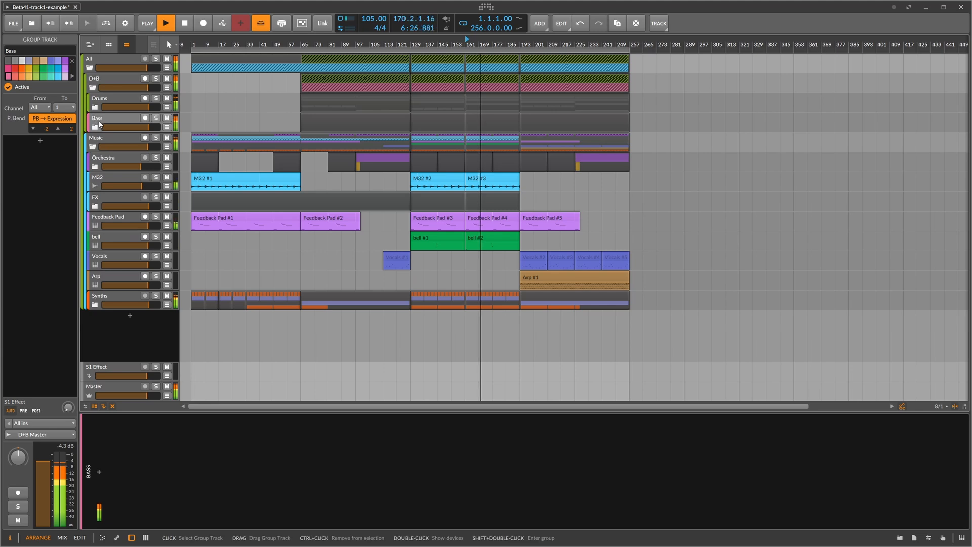
{"action": "left_click", "coordinate": [94, 108]}
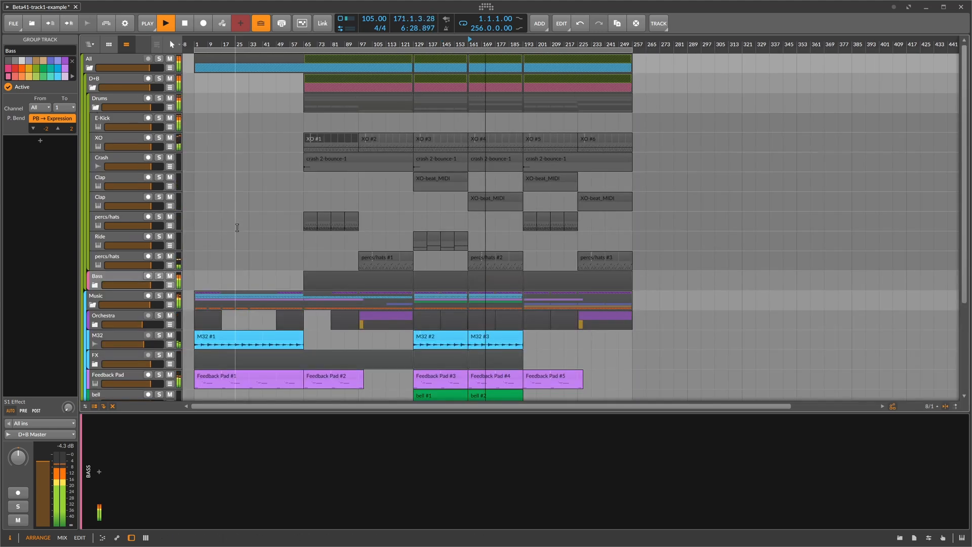
On the lower percs/hats track, set the Tool's volume to -12 dB and move the EQ+ bell to about 10.1 kHz, +2.7 dB.
{"action": "left_click", "coordinate": [132, 254]}
{"action": "left_click", "coordinate": [786, 527]}
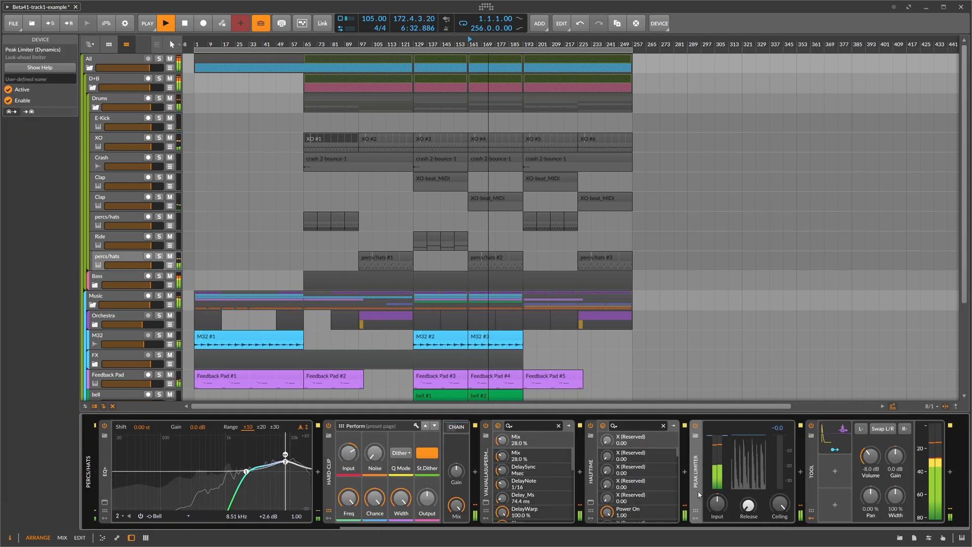
{"action": "left_click_drag", "start_coordinate": [866, 465], "coordinate": [866, 471]}
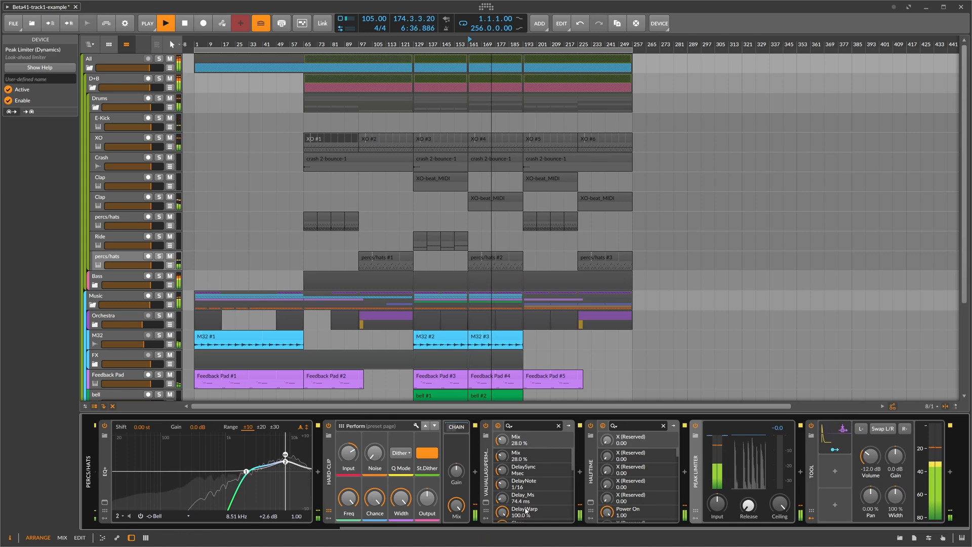
{"action": "left_click_drag", "start_coordinate": [286, 464], "coordinate": [289, 461]}
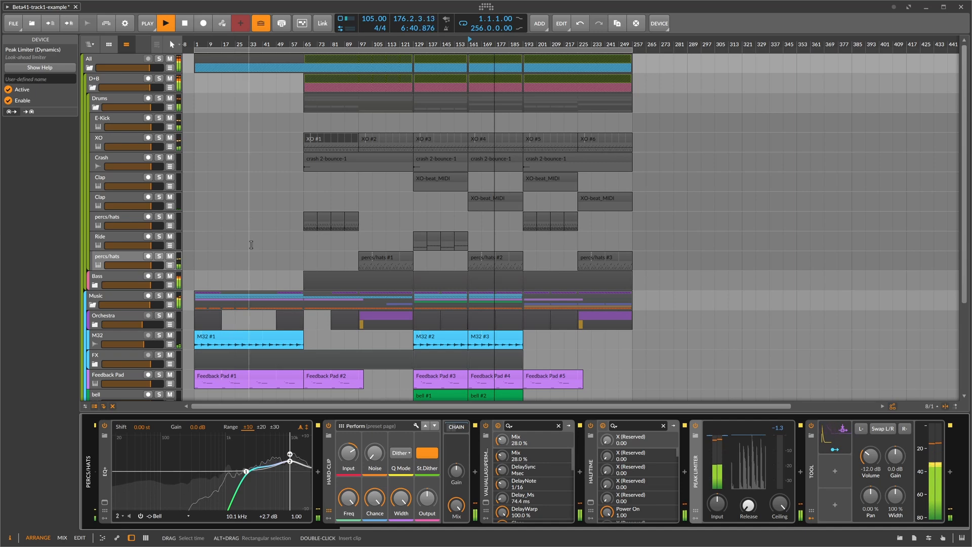
Fold the Drums group and check the bell track's loudness in its dpMeter4.
{"action": "left_click", "coordinate": [100, 102]}
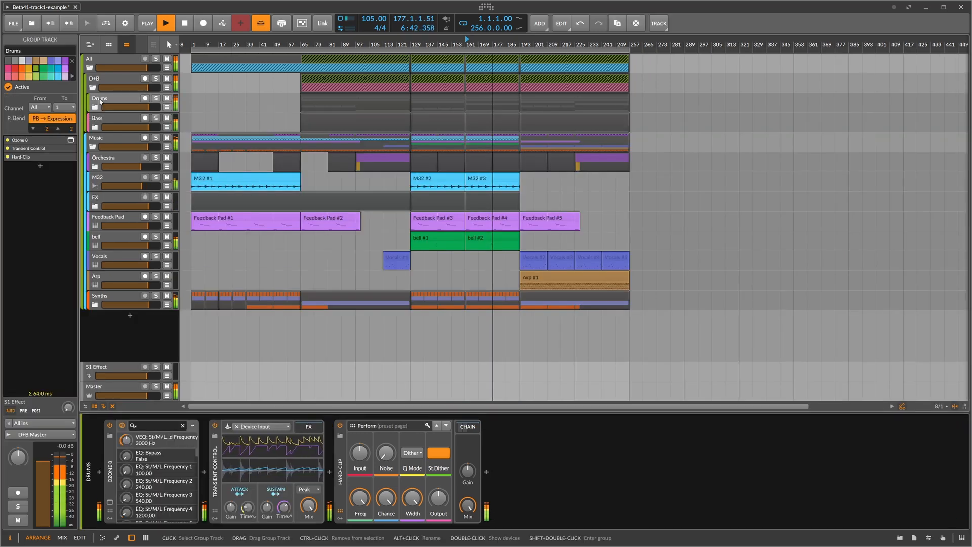
{"action": "left_click", "coordinate": [138, 233]}
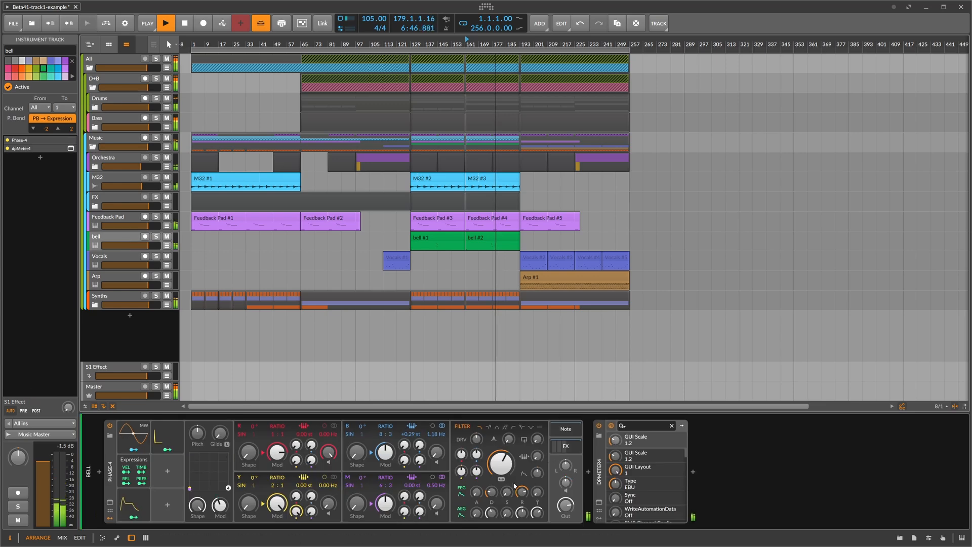
{"action": "left_click", "coordinate": [597, 505]}
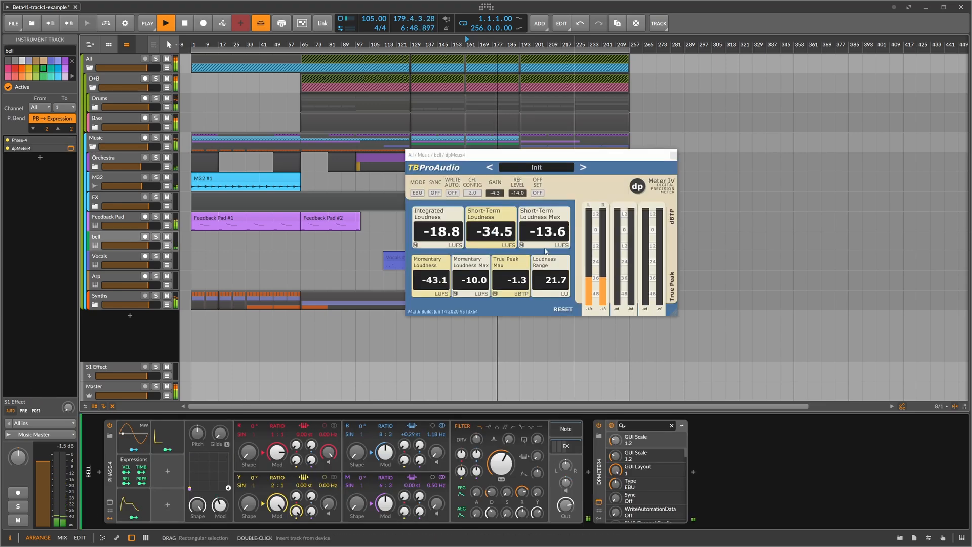
{"action": "left_click", "coordinate": [521, 247]}
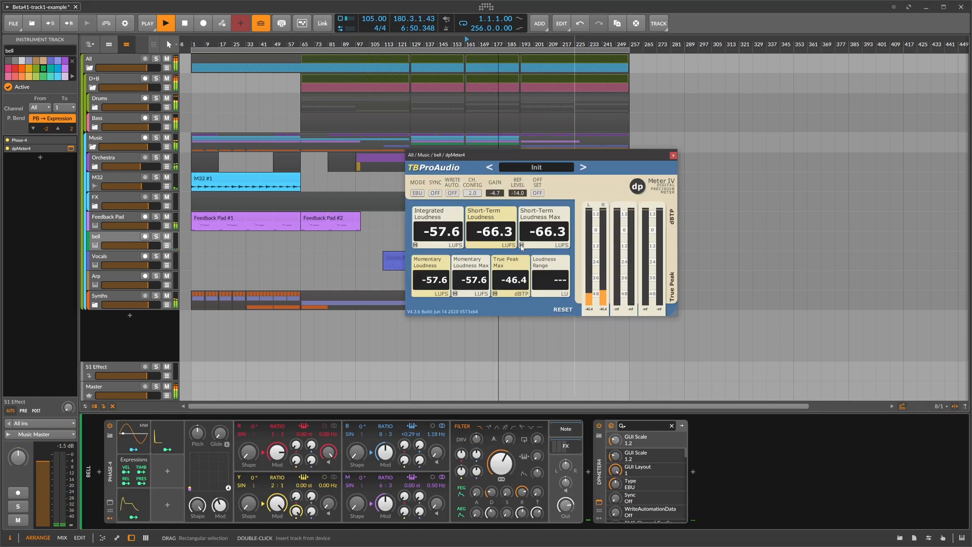
{"action": "left_click", "coordinate": [673, 155]}
Zoom in on the bell #2 clip and replay the arrangement from about bar 177.
{"action": "left_click_drag", "start_coordinate": [493, 45], "coordinate": [515, 92]}
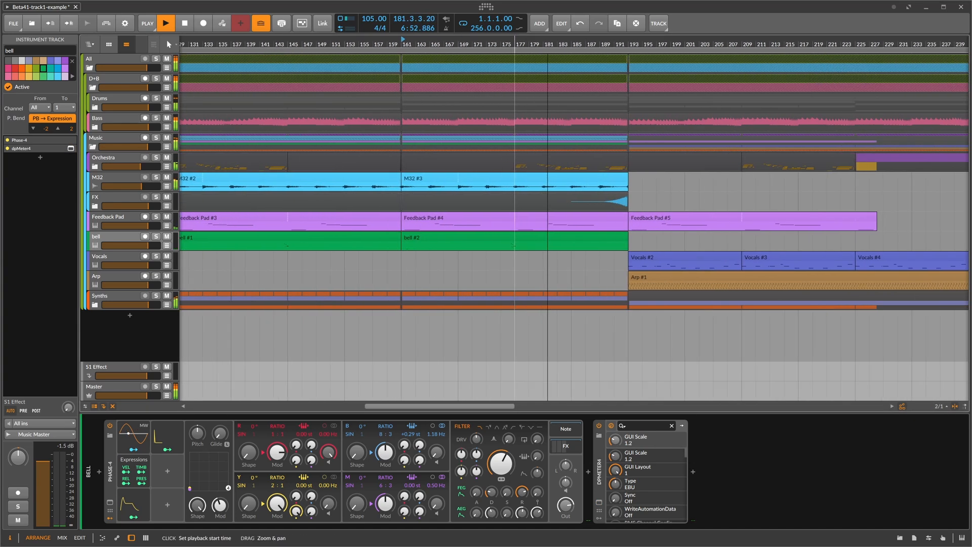
{"action": "left_click", "coordinate": [501, 44]}
{"action": "left_click_drag", "start_coordinate": [512, 44], "coordinate": [512, 66]}
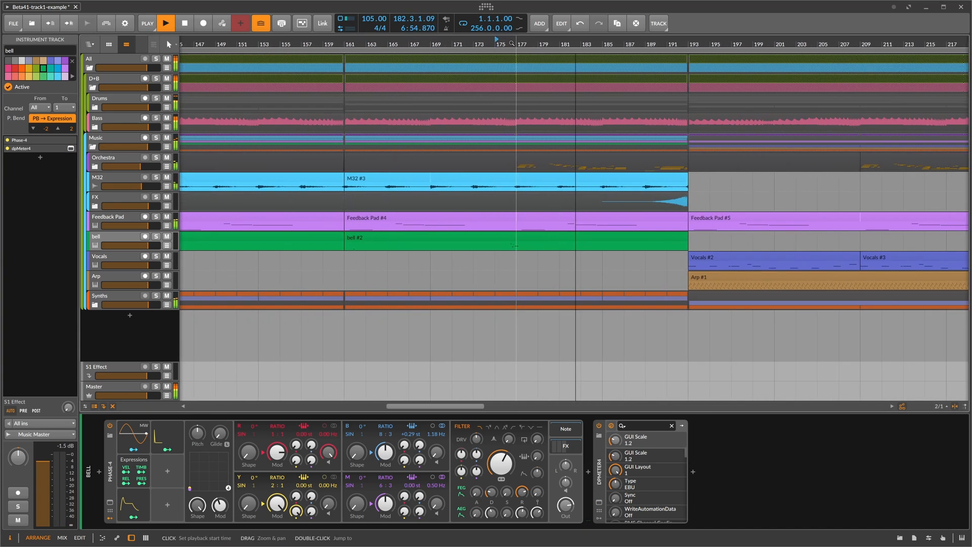
{"action": "key", "text": "space"}
{"action": "key", "text": "space"}
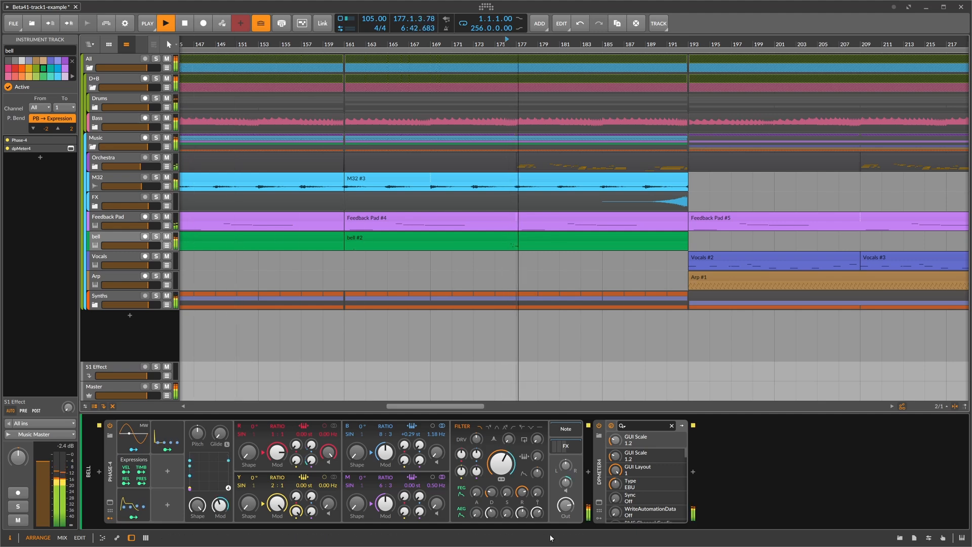
Lower the bell track's volume, move the track above Orchestra in the Music group, and replay from about bar 177.
{"action": "left_click", "coordinate": [692, 471]}
{"action": "key", "text": "Escape"}
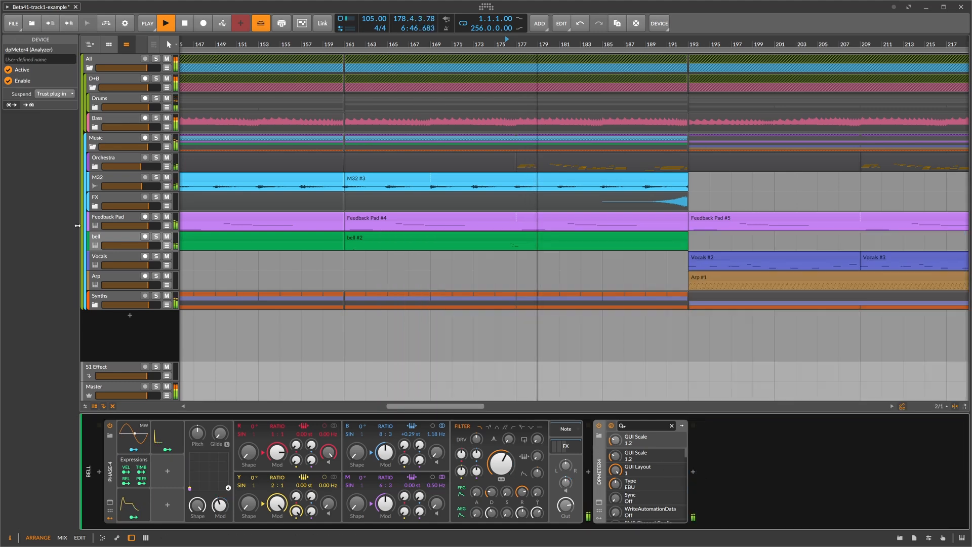
{"action": "left_click", "coordinate": [134, 238]}
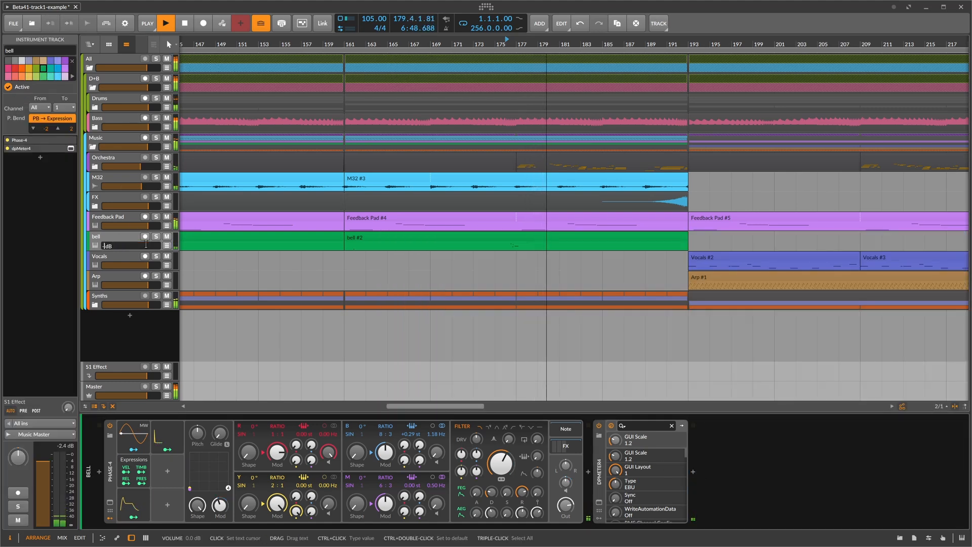
{"action": "left_click", "coordinate": [132, 157]}
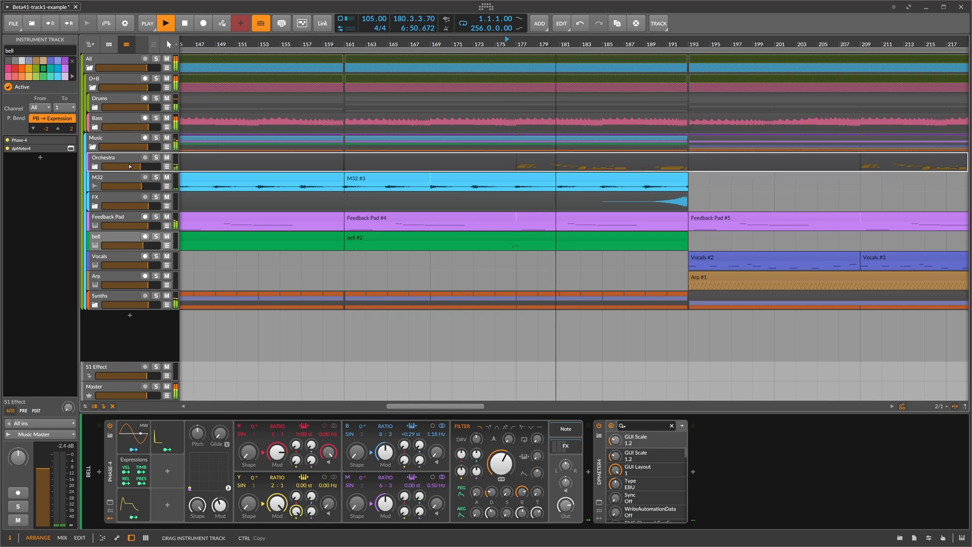
{"action": "left_click_drag", "start_coordinate": [132, 157], "coordinate": [140, 168]}
{"action": "mouse_move", "coordinate": [559, 44]}
{"action": "left_mouse_down"}
{"action": "mouse_move", "coordinate": [557, 61]}
{"action": "mouse_move", "coordinate": [559, 54]}
{"action": "left_mouse_up"}
{"action": "key", "text": "space"}
{"action": "key", "text": "space"}
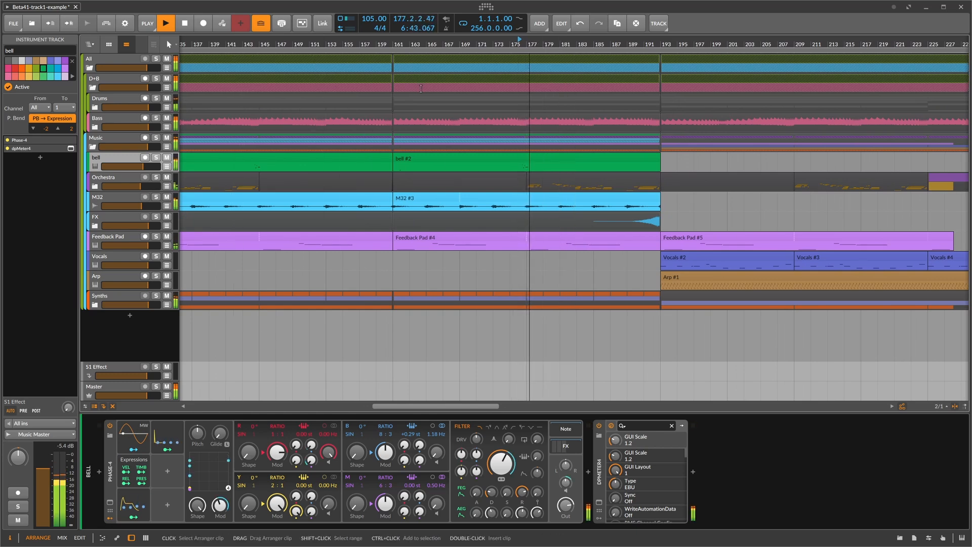
Fold the Music group and raise its EQ+ low-cut frequency to 216 Hz.
{"action": "left_click_drag", "start_coordinate": [472, 44], "coordinate": [457, 64]}
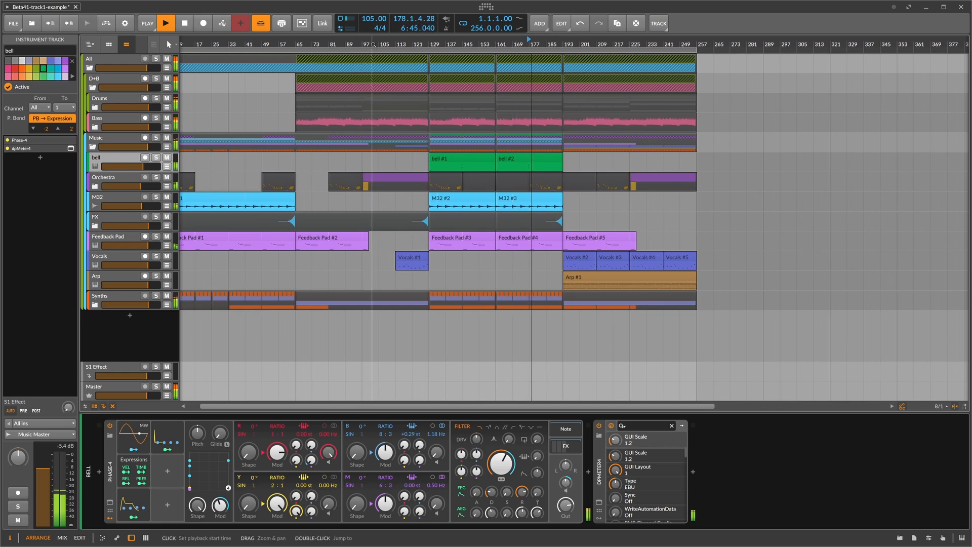
{"action": "left_click_drag", "start_coordinate": [372, 44], "coordinate": [343, 49]}
{"action": "left_click", "coordinate": [93, 147]}
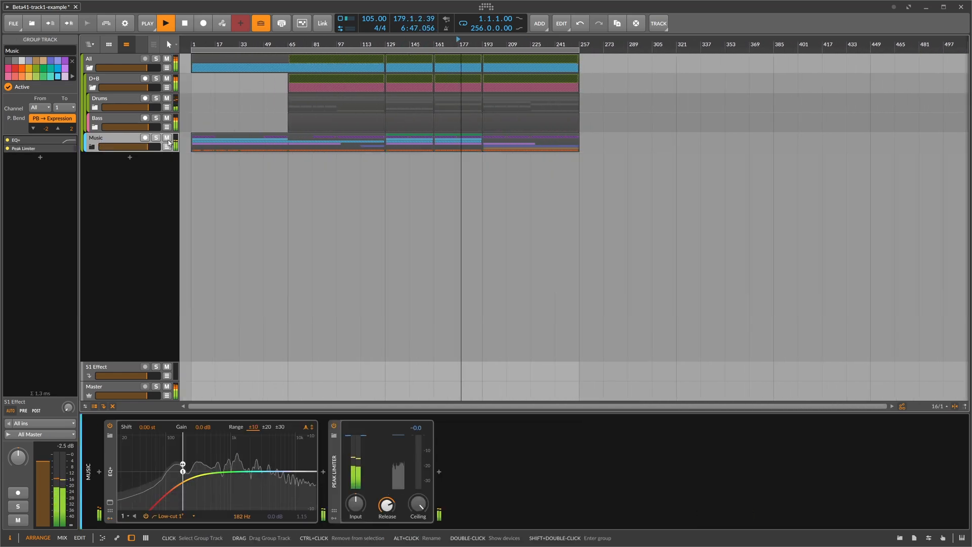
{"action": "left_click_drag", "start_coordinate": [183, 471], "coordinate": [187, 472]}
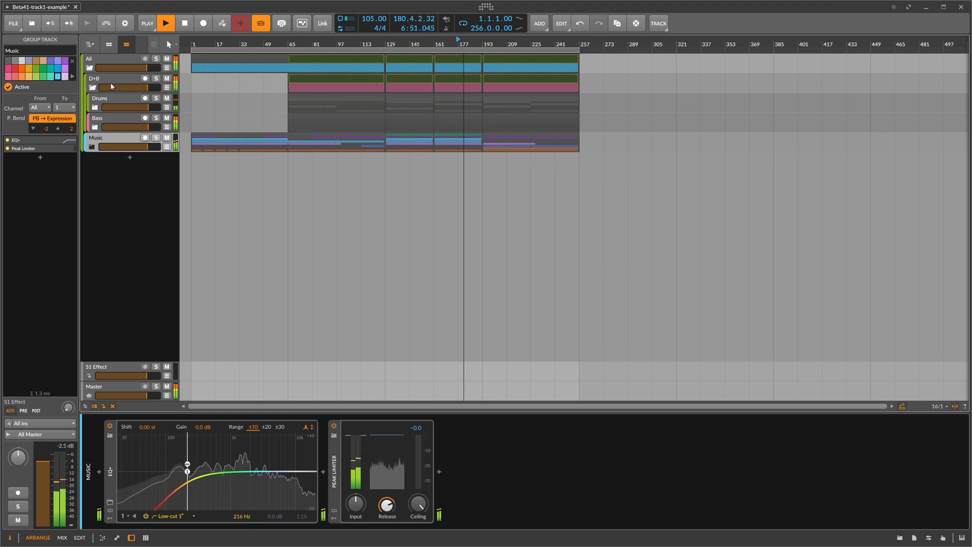
Stop playback and fold the D+B and All groups, leaving the All group selected.
{"action": "left_click", "coordinate": [93, 88]}
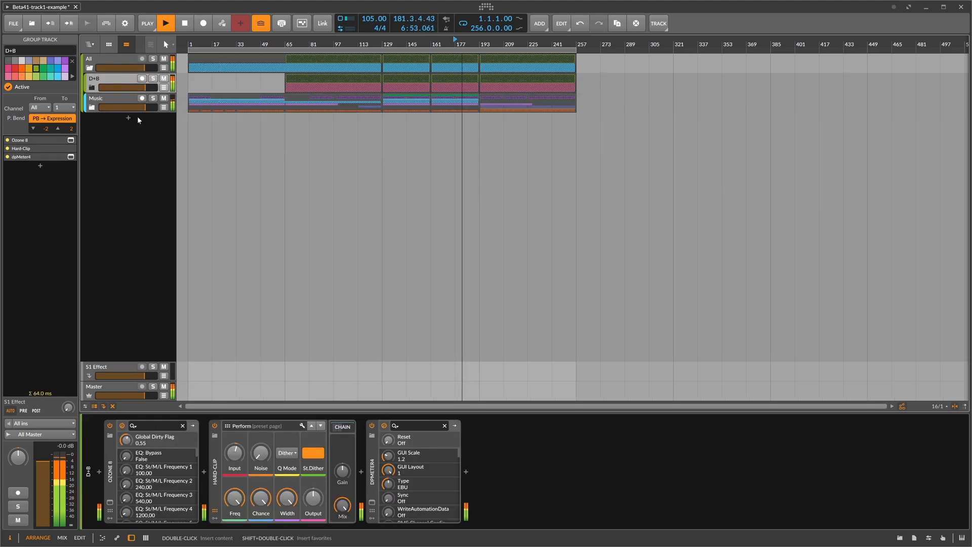
{"action": "key", "text": "space"}
{"action": "left_click", "coordinate": [126, 103]}
{"action": "left_click", "coordinate": [110, 60]}
{"action": "left_click", "coordinate": [90, 68]}
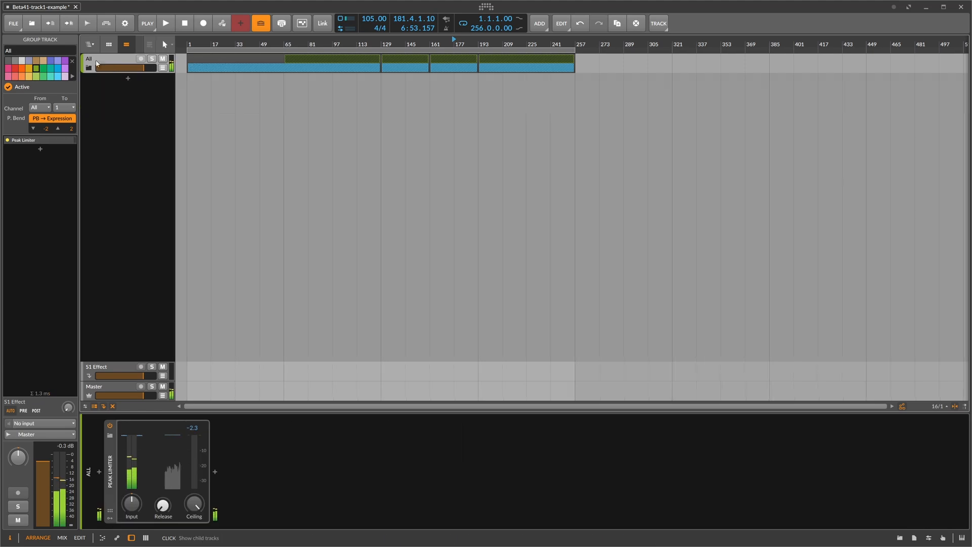
Insert Ozone 8 before the Peak Limiter on the All group and enable Matching in its equalizer.
{"action": "left_click", "coordinate": [100, 472]}
{"action": "type", "text": "oz"}
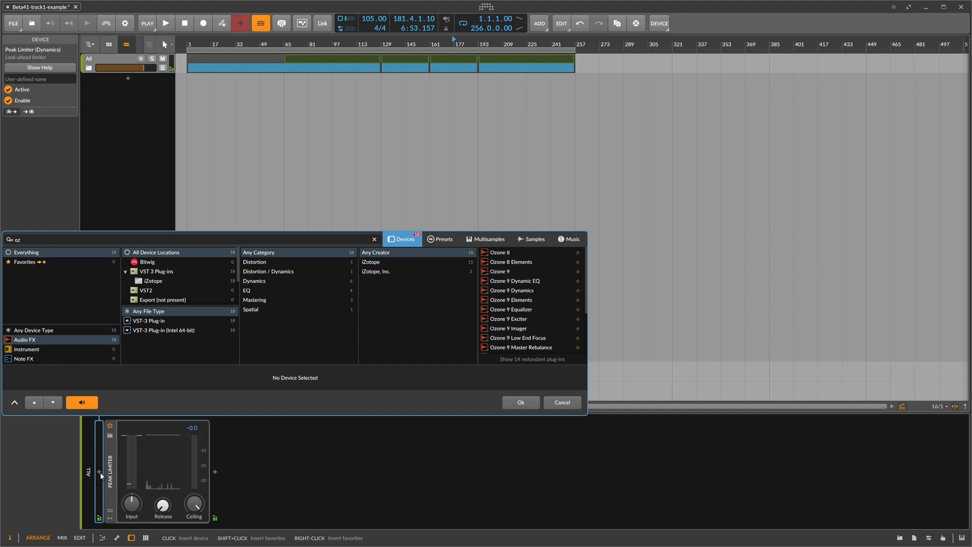
{"action": "key", "text": "Down"}
{"action": "key", "text": "Return"}
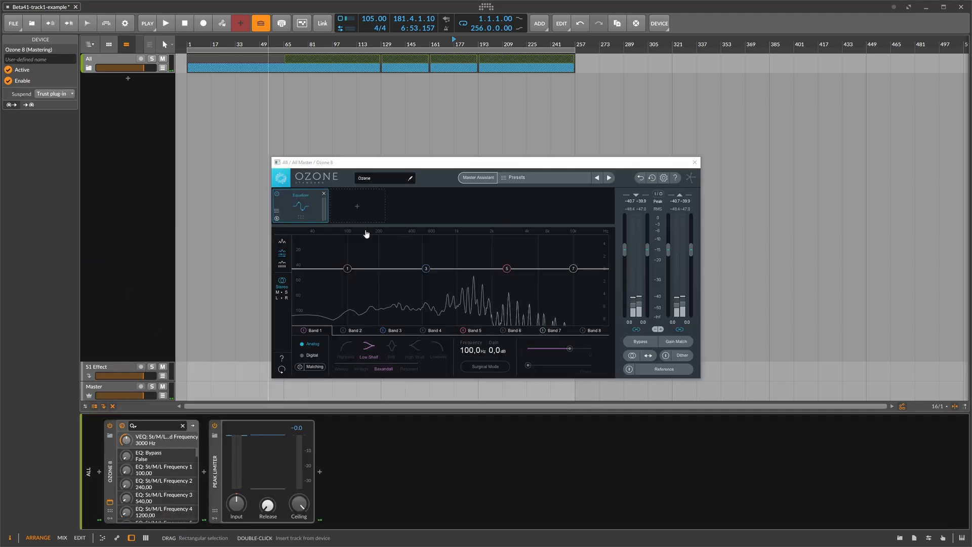
{"action": "left_click", "coordinate": [305, 367]}
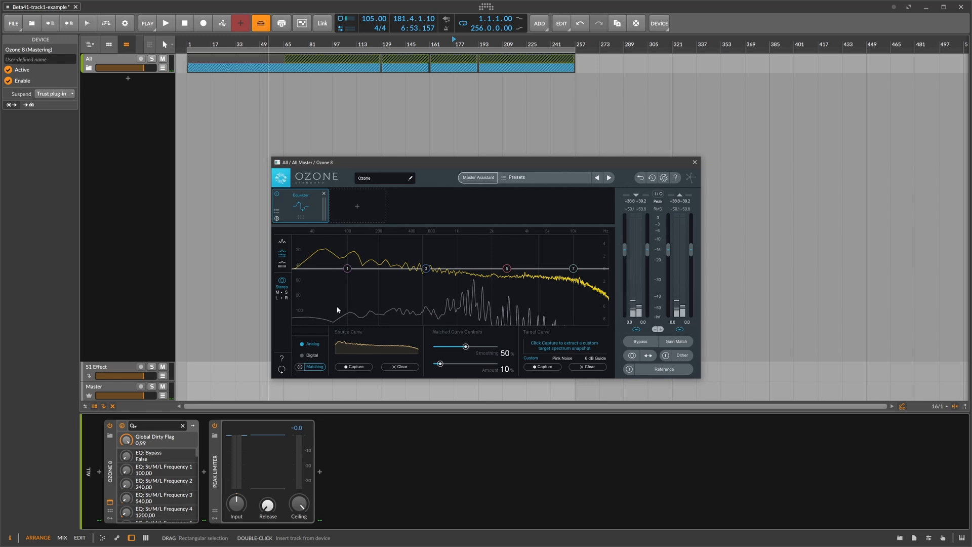
{"action": "left_click_drag", "start_coordinate": [330, 165], "coordinate": [395, 129]}
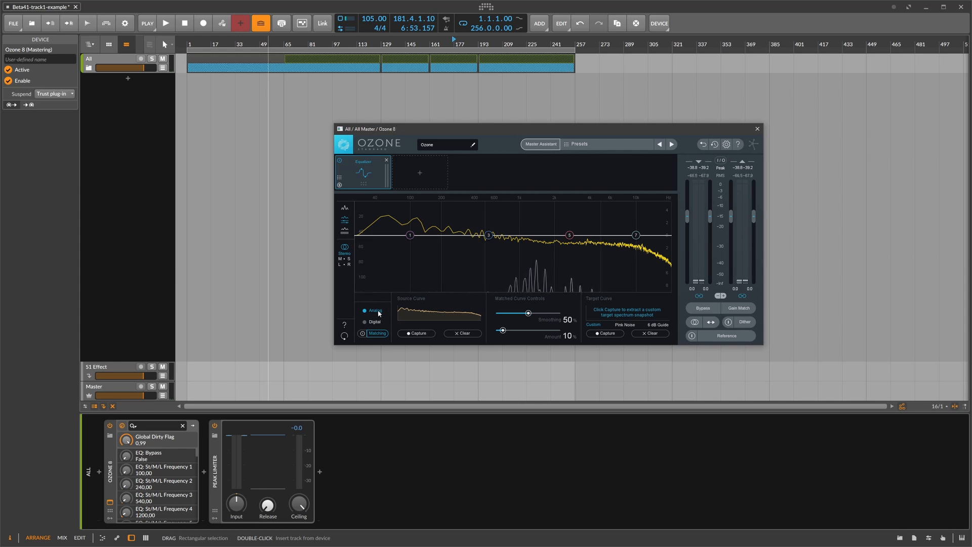
Capture the All group's source curve in Ozone 8 while playing from bars 65 and 129, and match it to the 6 dB Guide.
{"action": "left_click", "coordinate": [304, 59]}
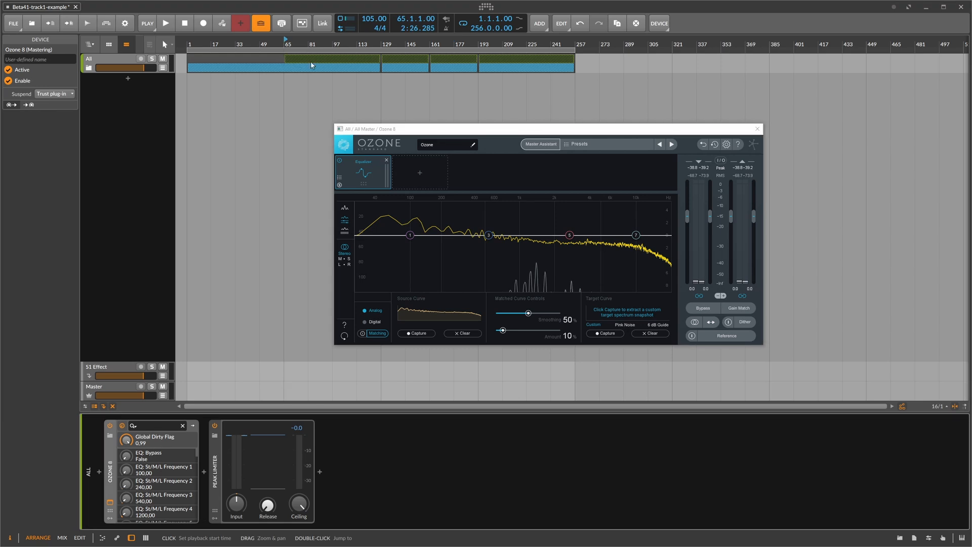
{"action": "key", "text": "space"}
{"action": "left_click", "coordinate": [416, 333]}
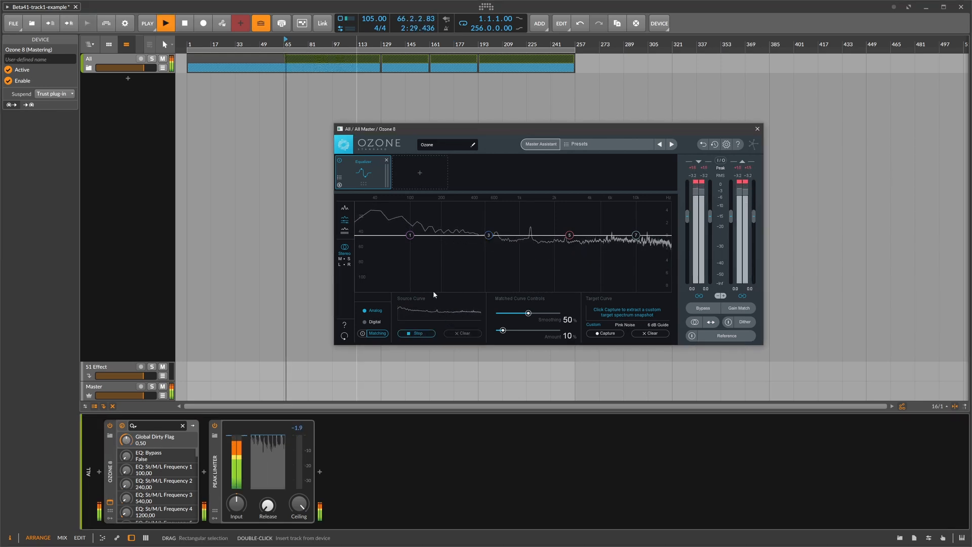
{"action": "left_click", "coordinate": [375, 45]}
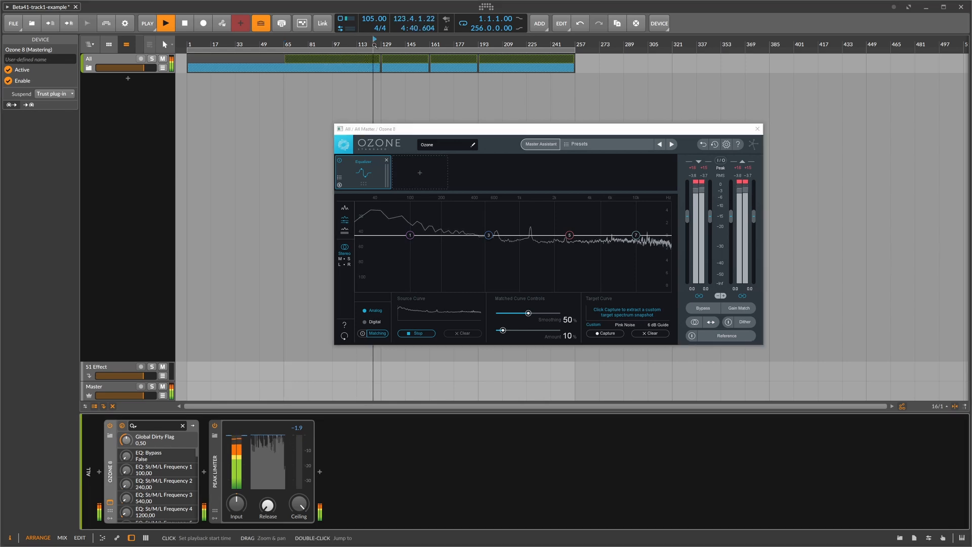
{"action": "left_click", "coordinate": [382, 45]}
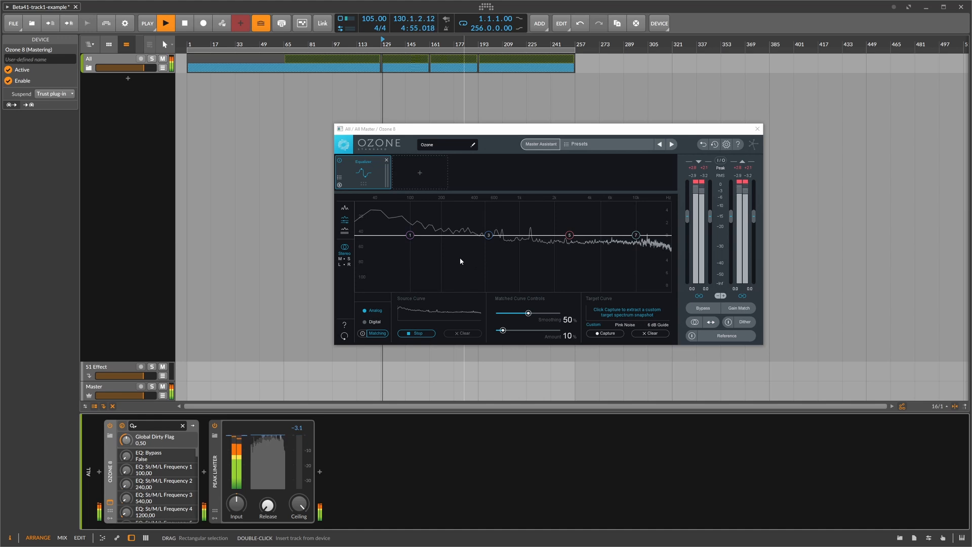
{"action": "left_click", "coordinate": [415, 333]}
{"action": "left_click", "coordinate": [624, 325]}
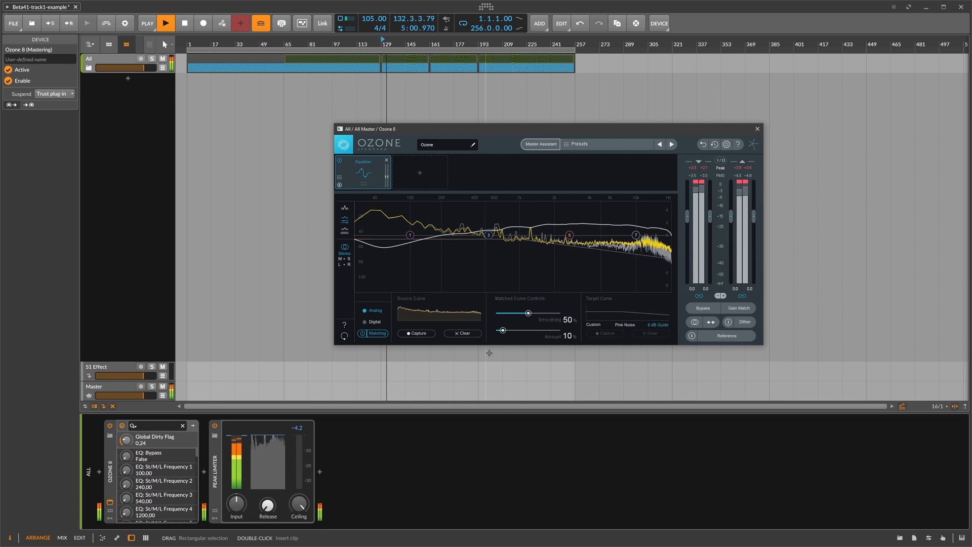
{"action": "left_click", "coordinate": [757, 130]}
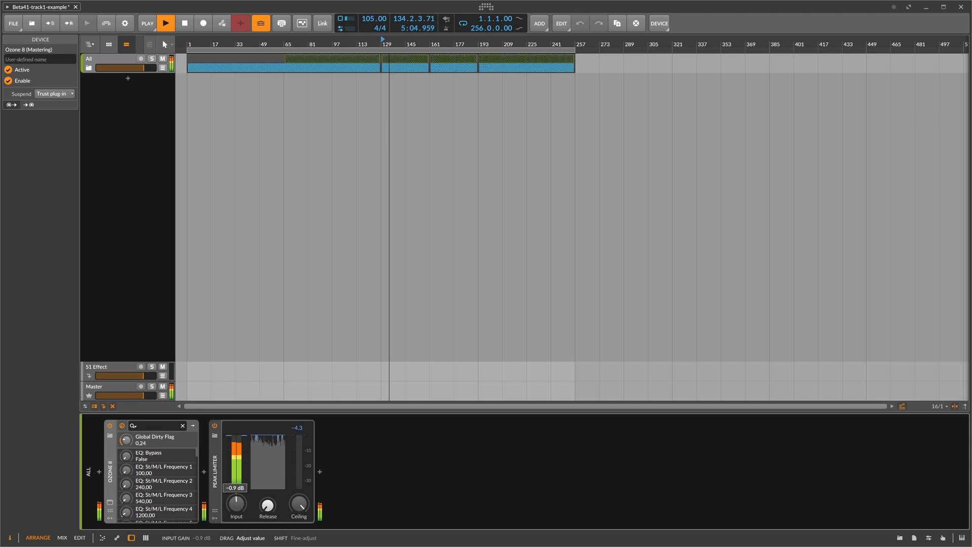
Try an input gain of -0.9 dB on the All group's Peak Limiter and stop playback.
{"action": "left_click_drag", "start_coordinate": [236, 502], "coordinate": [240, 508]}
{"action": "key", "text": "space"}
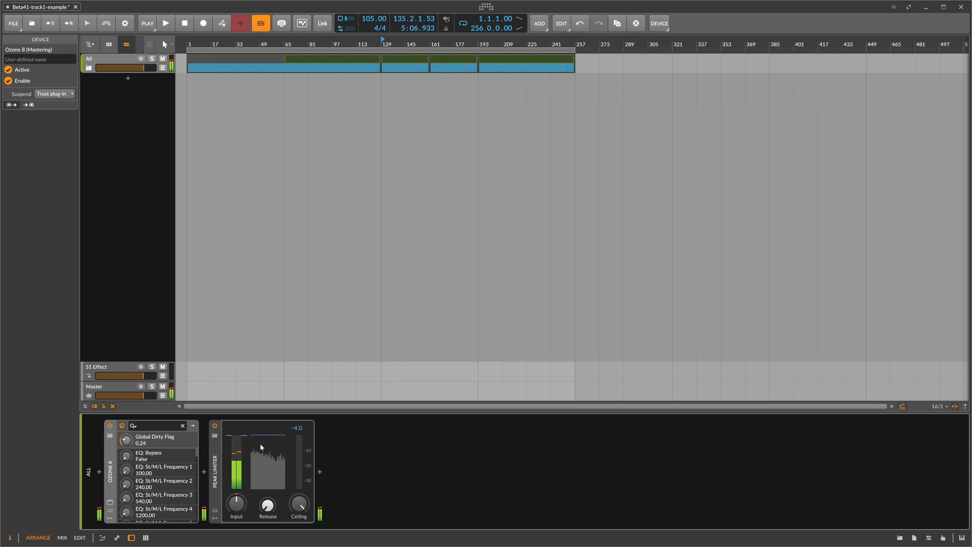
{"action": "left_click", "coordinate": [220, 466]}
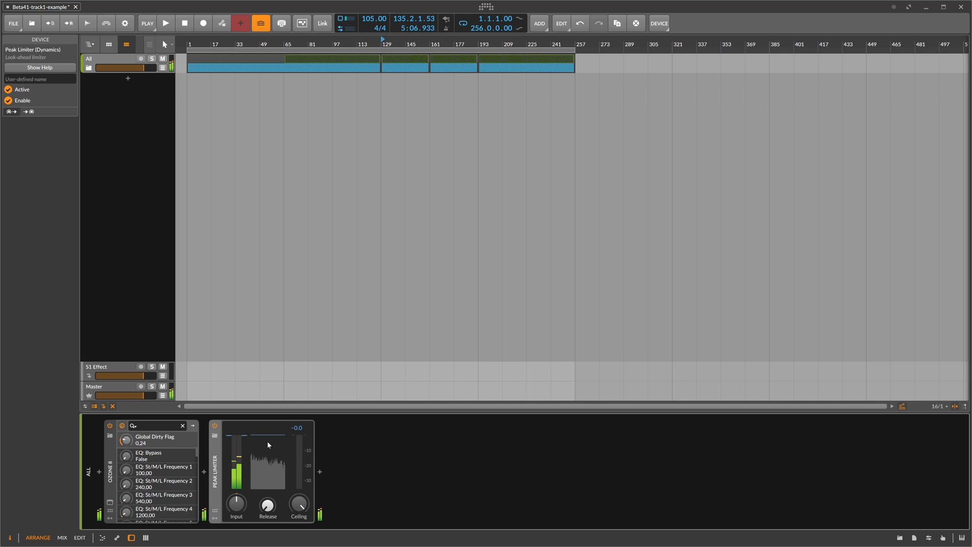
Insert the Hard-Clip preset between Ozone 8 and the Peak Limiter on the All group and resume playback.
{"action": "left_click", "coordinate": [204, 472]}
{"action": "type", "text": "hard"}
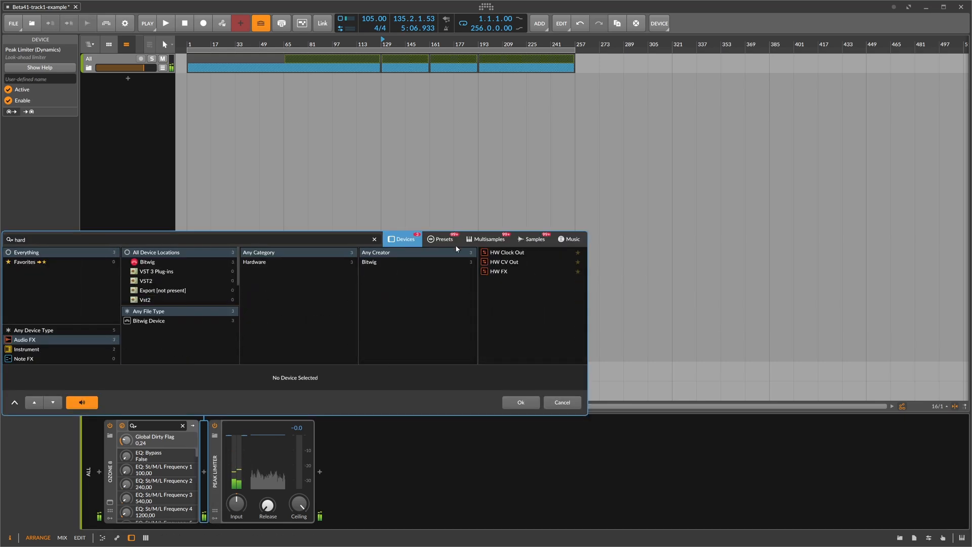
{"action": "left_click", "coordinate": [440, 239]}
{"action": "left_click", "coordinate": [456, 263]}
{"action": "double_click", "coordinate": [456, 262]}
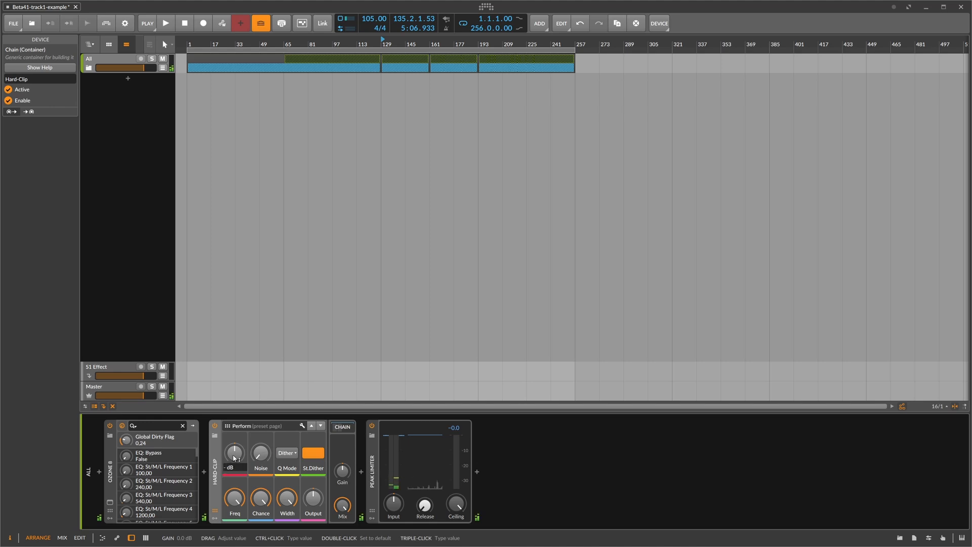
{"action": "left_click", "coordinate": [373, 473]}
{"action": "key", "text": "space"}
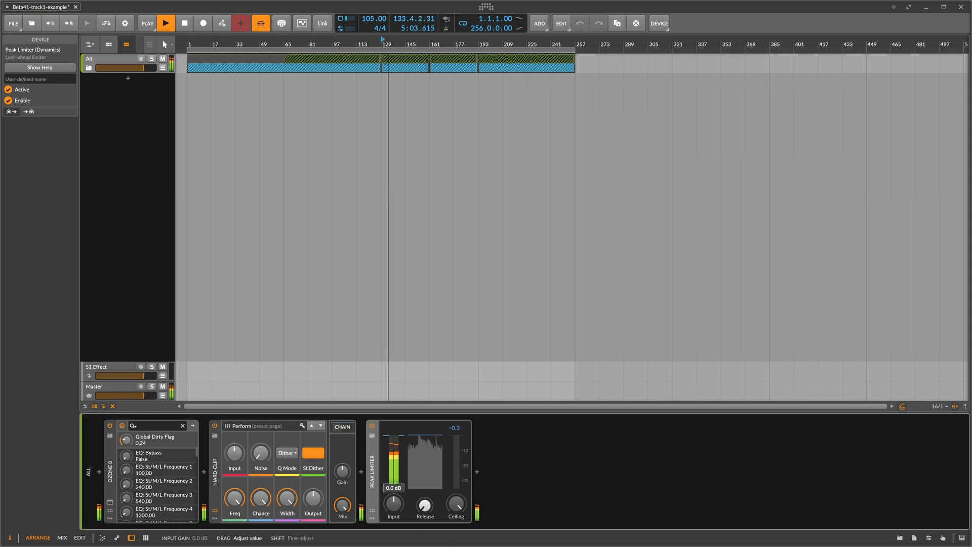
Unfold the All, D+B and Drums groups and lower the Ride track's Tool volume to -16 dB while soloing it.
{"action": "left_click", "coordinate": [90, 68]}
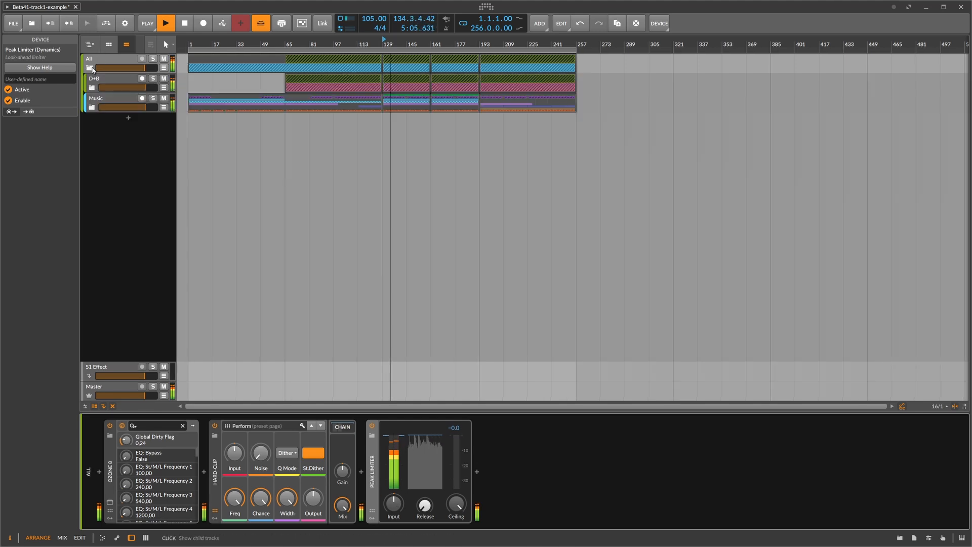
{"action": "left_click", "coordinate": [92, 89]}
{"action": "left_click", "coordinate": [96, 108]}
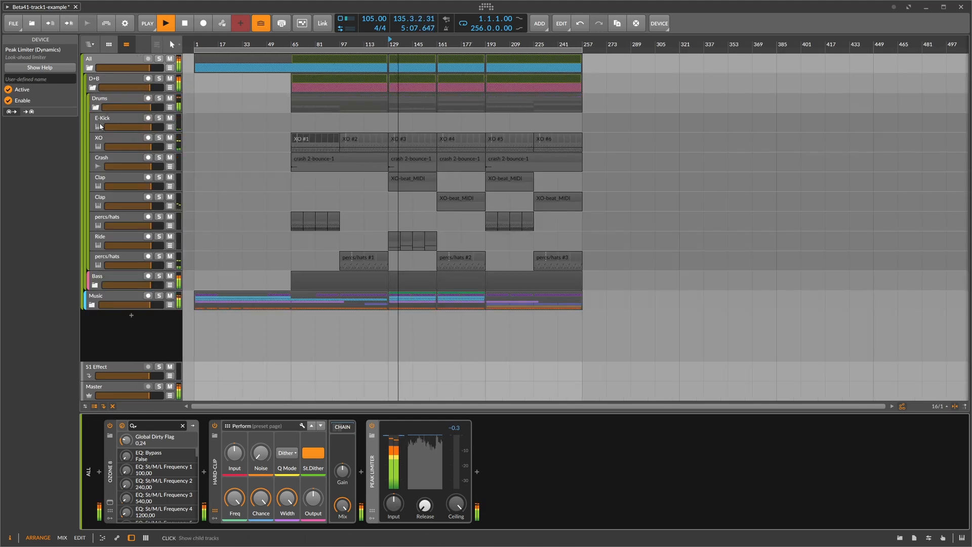
{"action": "left_click", "coordinate": [154, 238]}
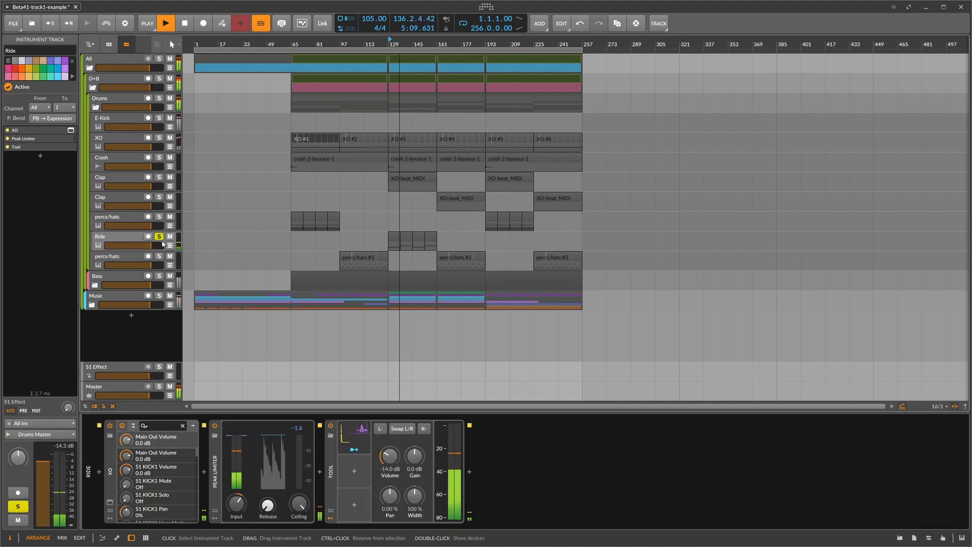
{"action": "left_click_drag", "start_coordinate": [393, 456], "coordinate": [394, 462]}
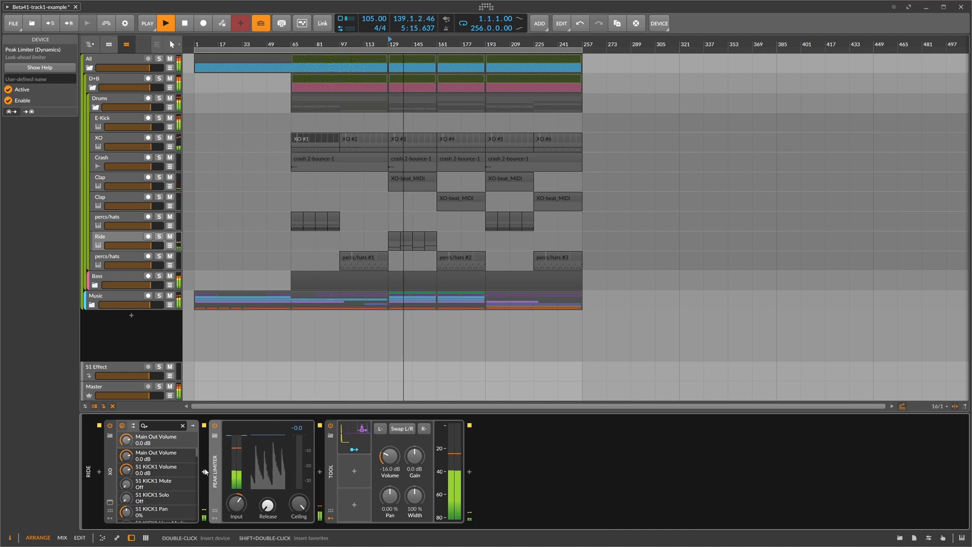
{"action": "left_click", "coordinate": [318, 472]}
{"action": "double_click", "coordinate": [511, 269]}
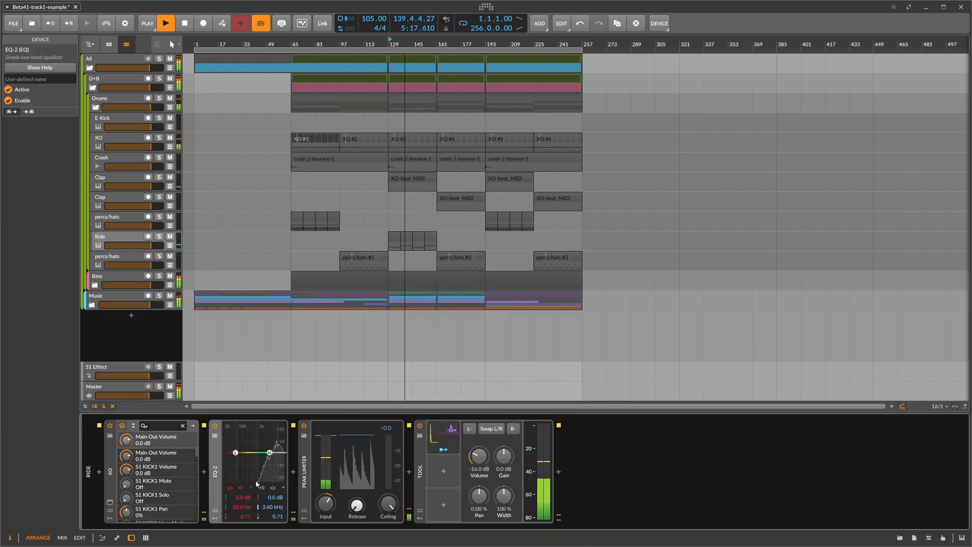
{"action": "key", "text": "Delete"}
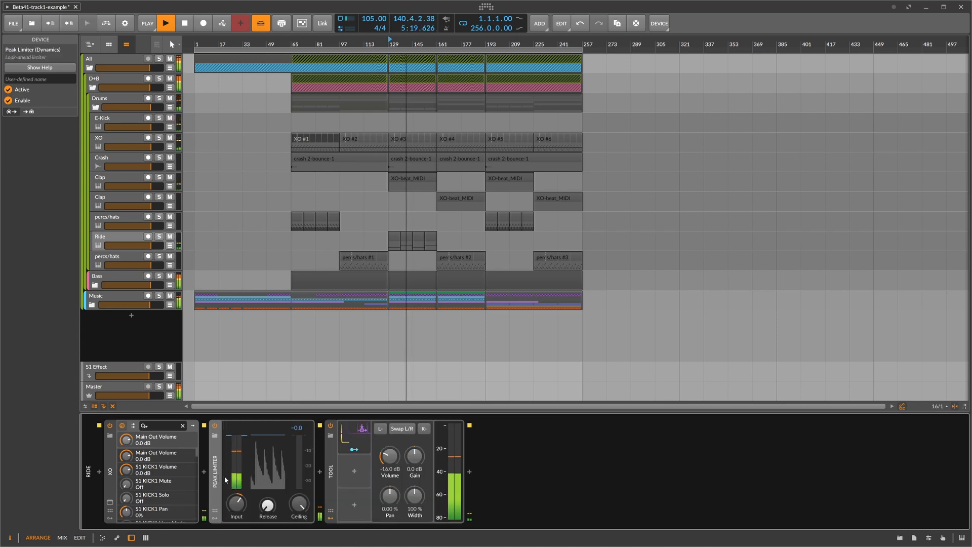
Fold the Drums group and insert dpMeter4 after the Peak Limiter on the All group.
{"action": "left_click", "coordinate": [104, 105]}
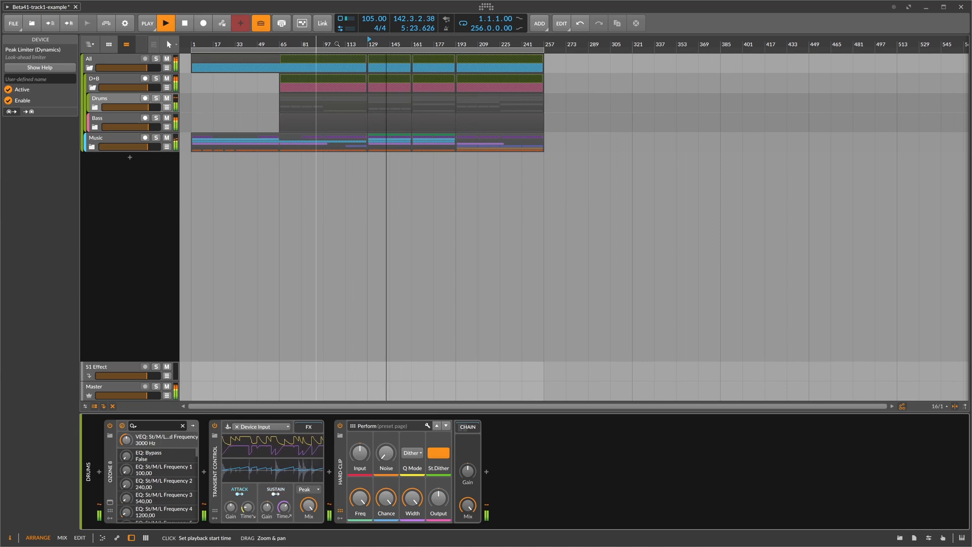
{"action": "left_click", "coordinate": [131, 60]}
{"action": "left_click", "coordinate": [477, 472]}
{"action": "type", "text": "dpmeter"}
{"action": "key", "text": "Return"}
Scale the dpMeter4 window to 1.5 and move it to the empty arranger area beyond the clips.
{"action": "left_click_drag", "start_coordinate": [482, 201], "coordinate": [697, 75]}
{"action": "left_click_drag", "start_coordinate": [814, 209], "coordinate": [964, 382]}
{"action": "left_click_drag", "start_coordinate": [661, 79], "coordinate": [628, 69]}
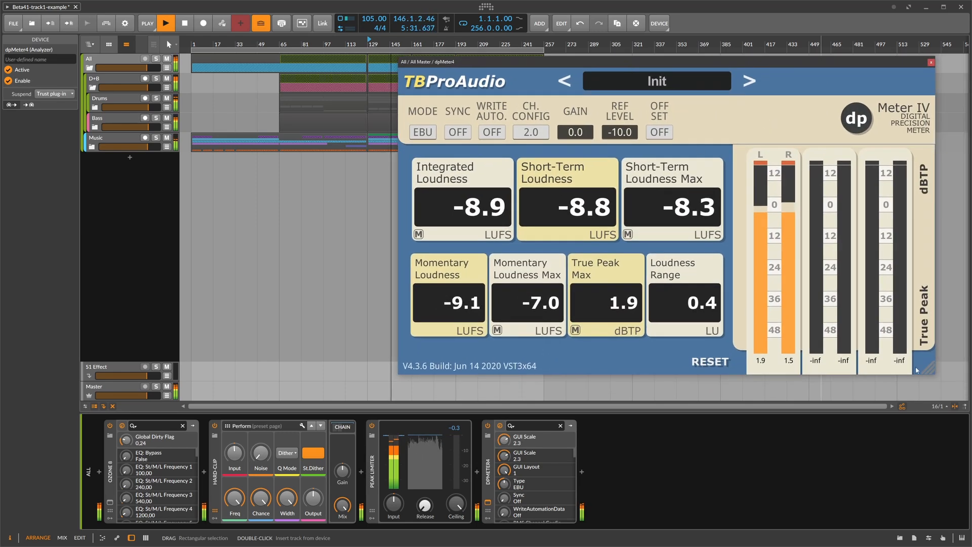
{"action": "left_click_drag", "start_coordinate": [933, 374], "coordinate": [741, 263]}
{"action": "left_click_drag", "start_coordinate": [533, 65], "coordinate": [693, 80]}
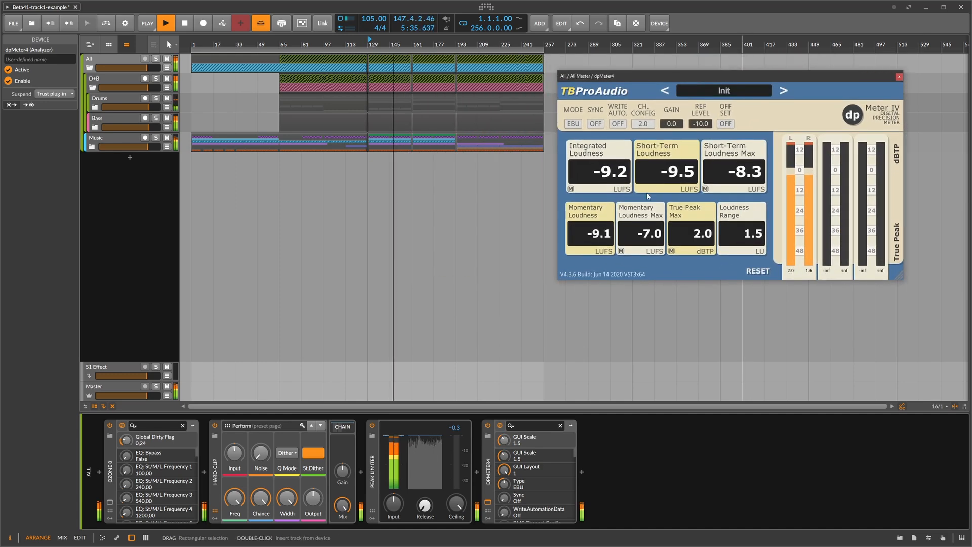
Unfold the Music group, lower the Feedback Pad track's volume and move that track above the bell track.
{"action": "left_click", "coordinate": [92, 147]}
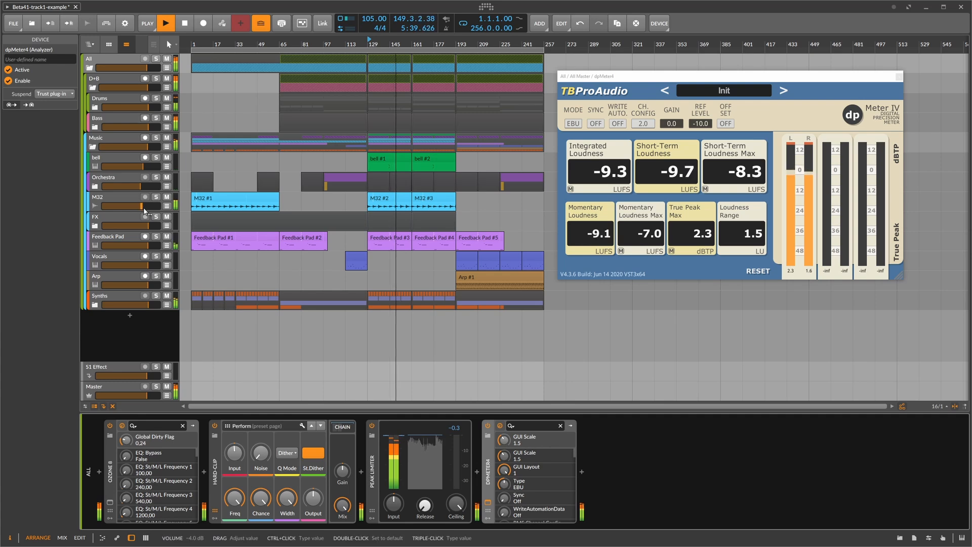
{"action": "left_click", "coordinate": [122, 241]}
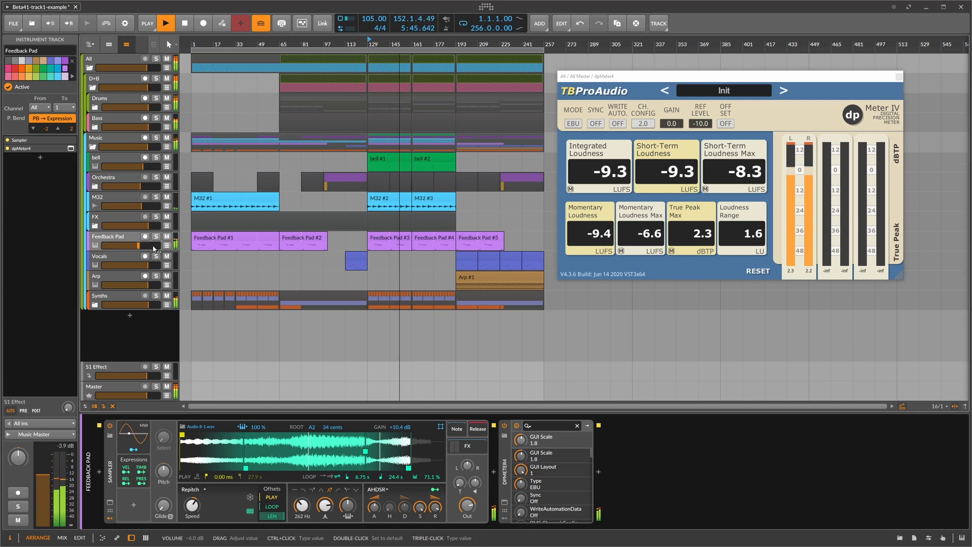
{"action": "left_click_drag", "start_coordinate": [154, 248], "coordinate": [125, 159]}
{"action": "double_click", "coordinate": [143, 166]}
{"action": "key", "text": "Return"}
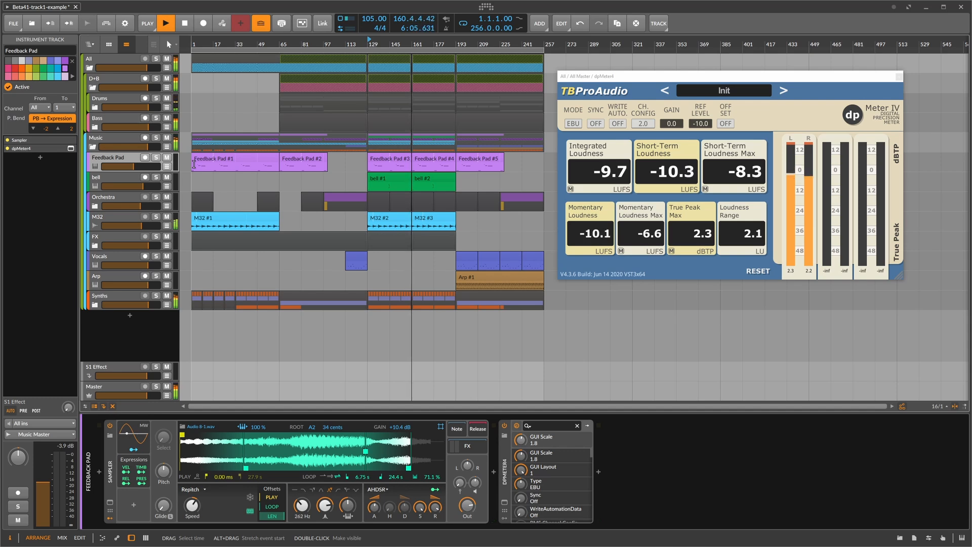
Raise the input gain of the Music group's Peak Limiter to about +3.7 dB and stop playback.
{"action": "left_click", "coordinate": [176, 147]}
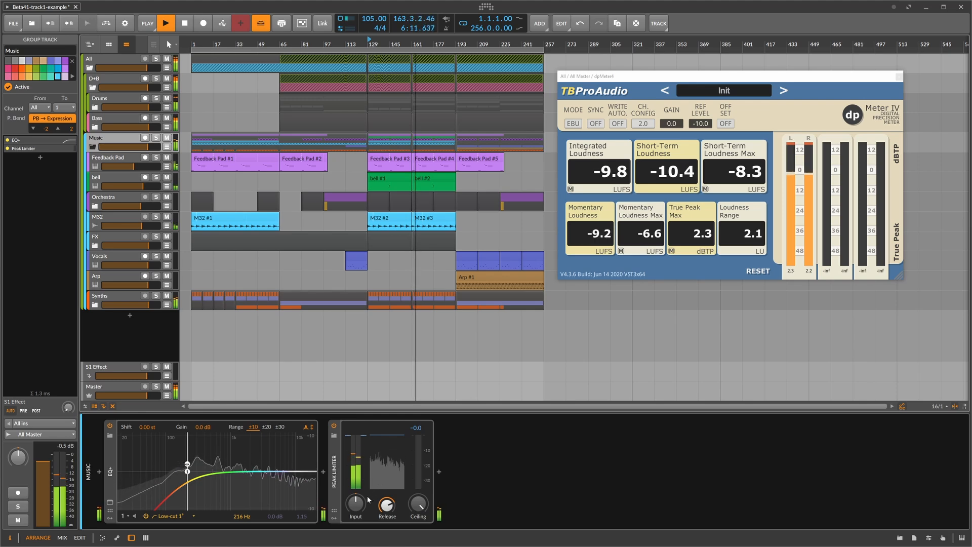
{"action": "left_click_drag", "start_coordinate": [356, 503], "coordinate": [356, 495]}
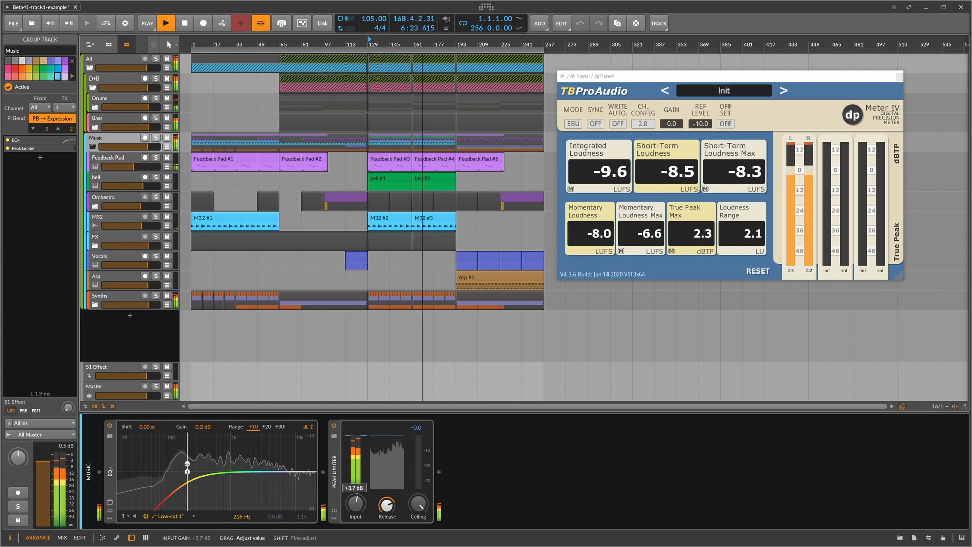
{"action": "left_click", "coordinate": [357, 506]}
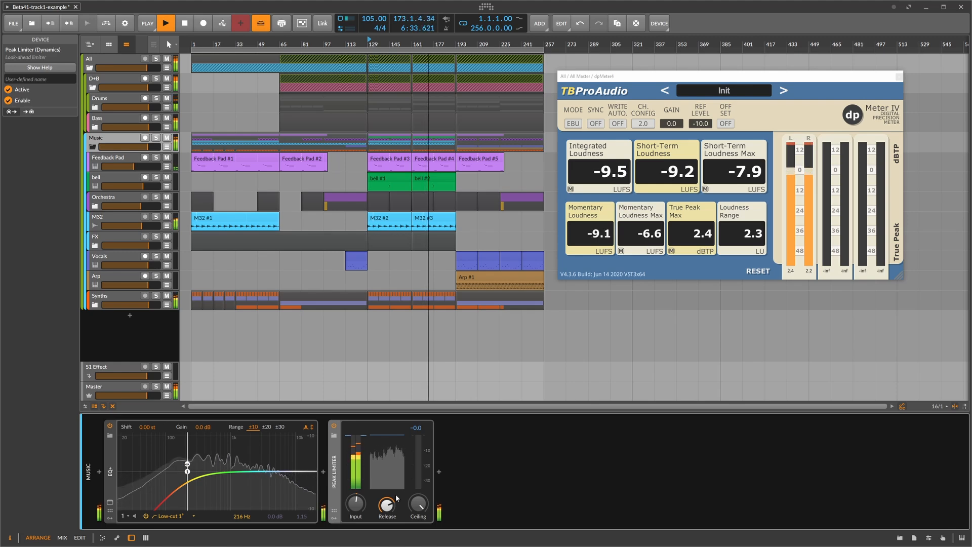
{"action": "key", "text": "space"}
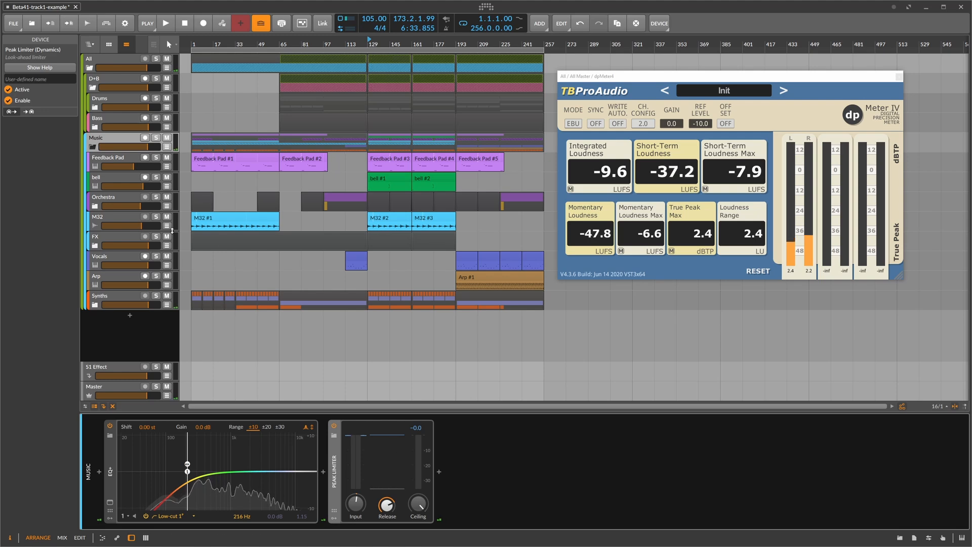
Check the Feedback Pad and Music devices and audition the mix from bars 129 and 65.
{"action": "left_click", "coordinate": [113, 181]}
{"action": "key", "text": "Up"}
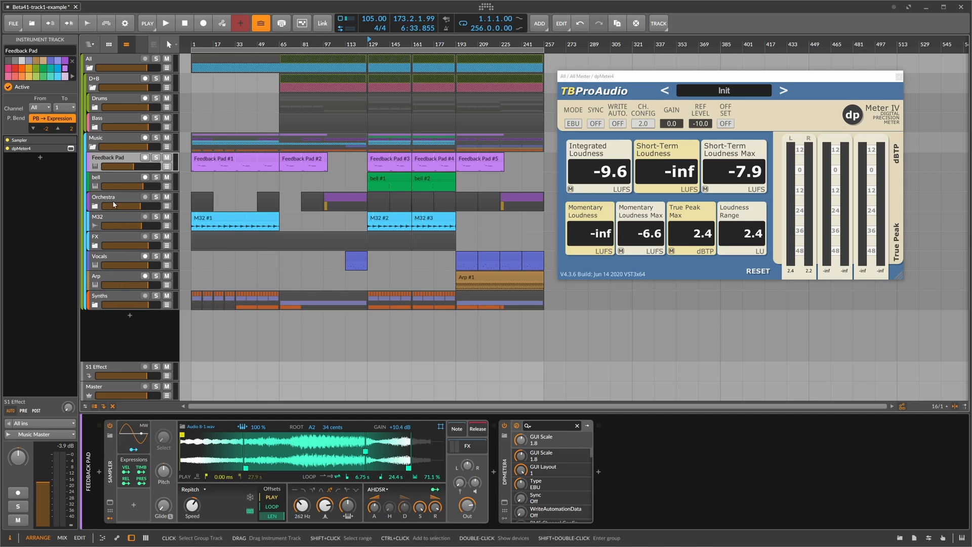
{"action": "left_click", "coordinate": [104, 138]}
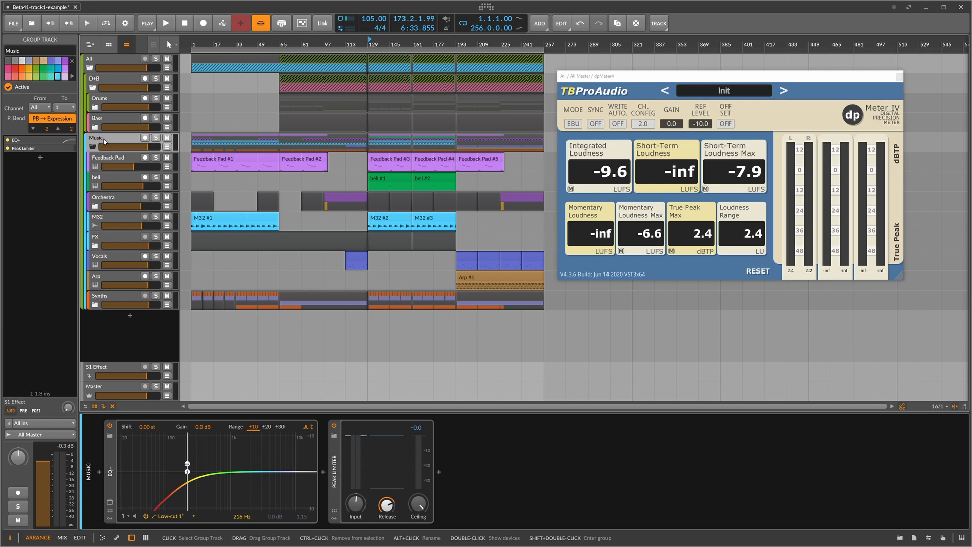
{"action": "left_click", "coordinate": [333, 454]}
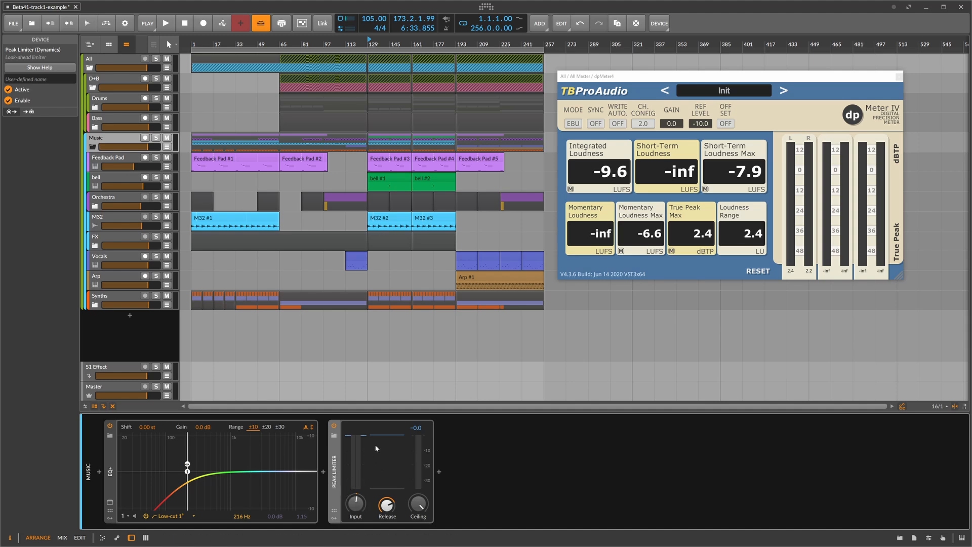
{"action": "key", "text": "space"}
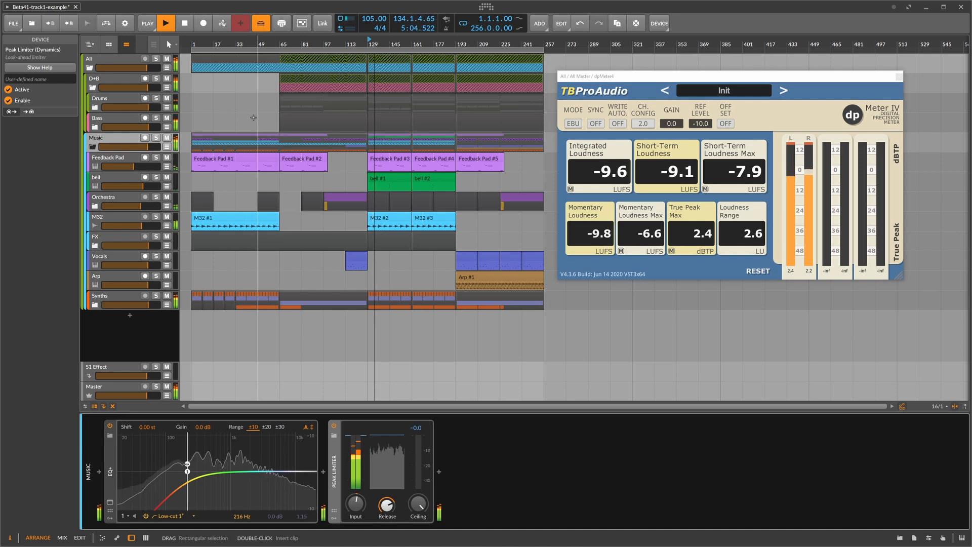
{"action": "key", "text": "space"}
{"action": "key", "text": "space"}
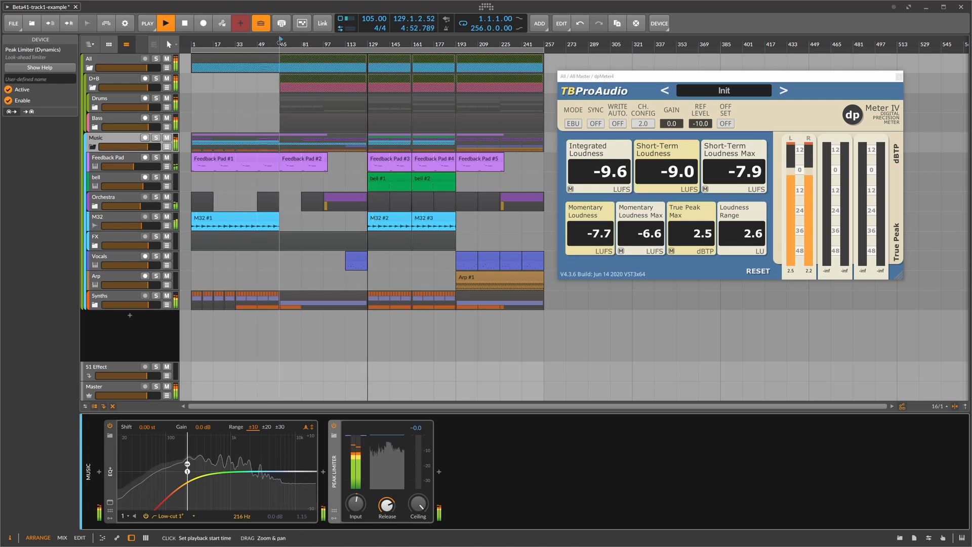
{"action": "left_click", "coordinate": [277, 43]}
{"action": "left_click_drag", "start_coordinate": [218, 44], "coordinate": [218, 46]}
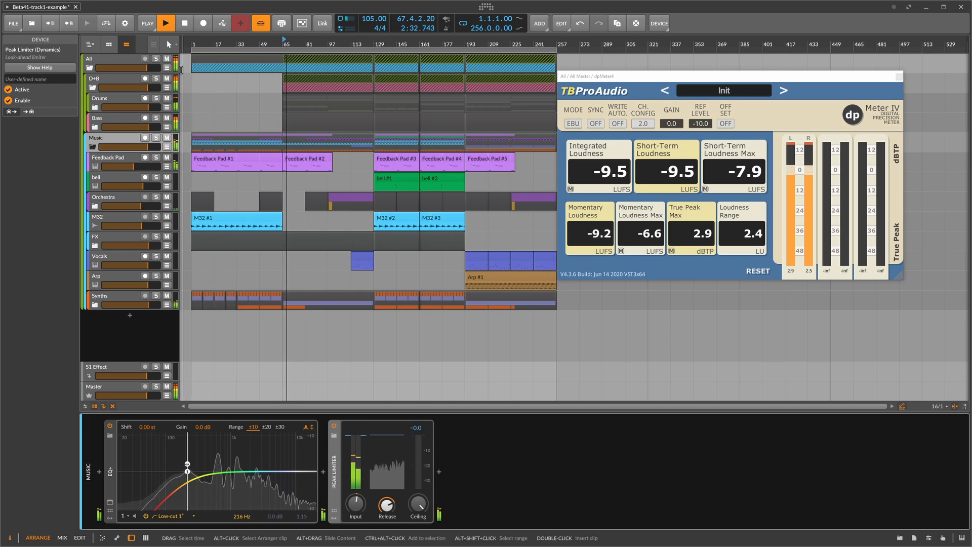
{"action": "key", "text": "space"}
Insert SideMinder between Ozone 8 and Hard-Clip on the All group and reposition its window.
{"action": "left_click", "coordinate": [131, 59]}
{"action": "left_click", "coordinate": [156, 58]}
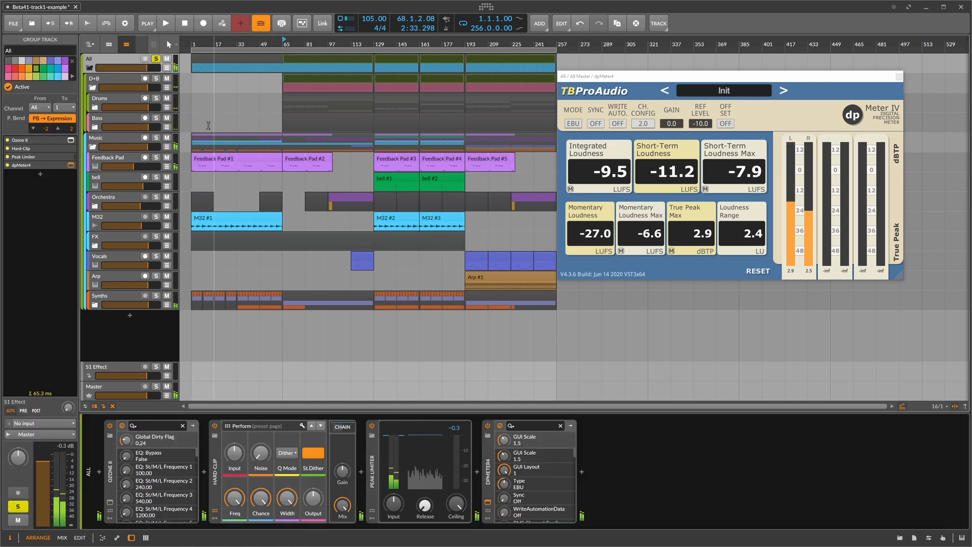
{"action": "left_click", "coordinate": [204, 472]}
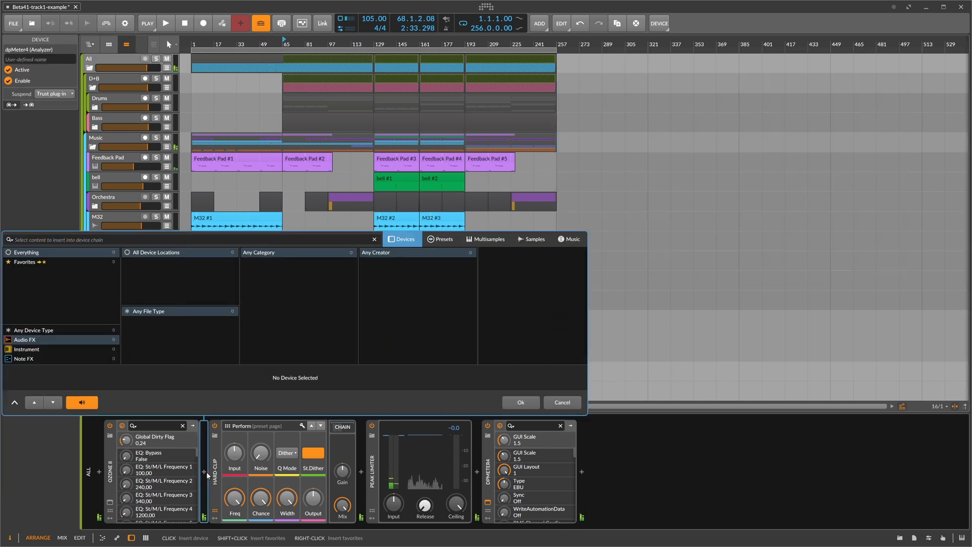
{"action": "type", "text": "side"}
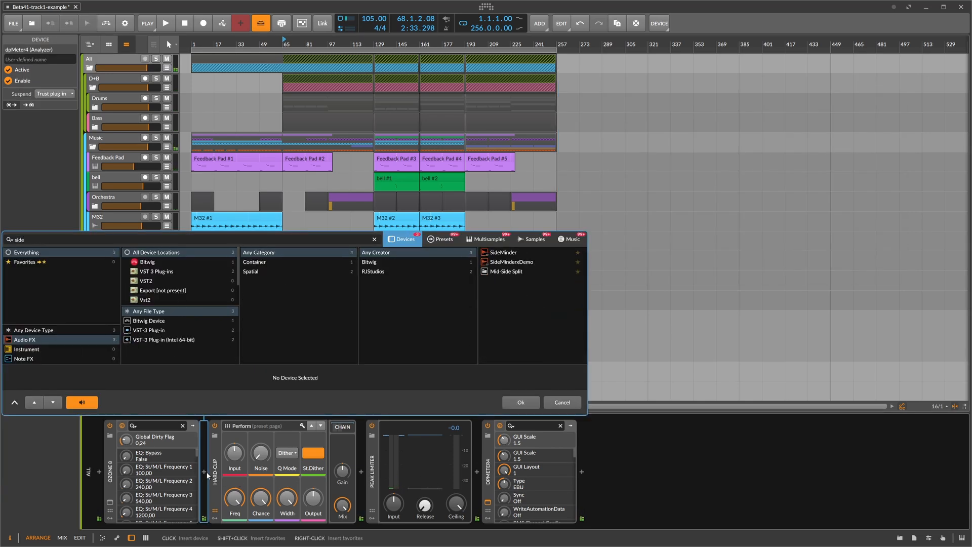
{"action": "key", "text": "Down"}
{"action": "key", "text": "Return"}
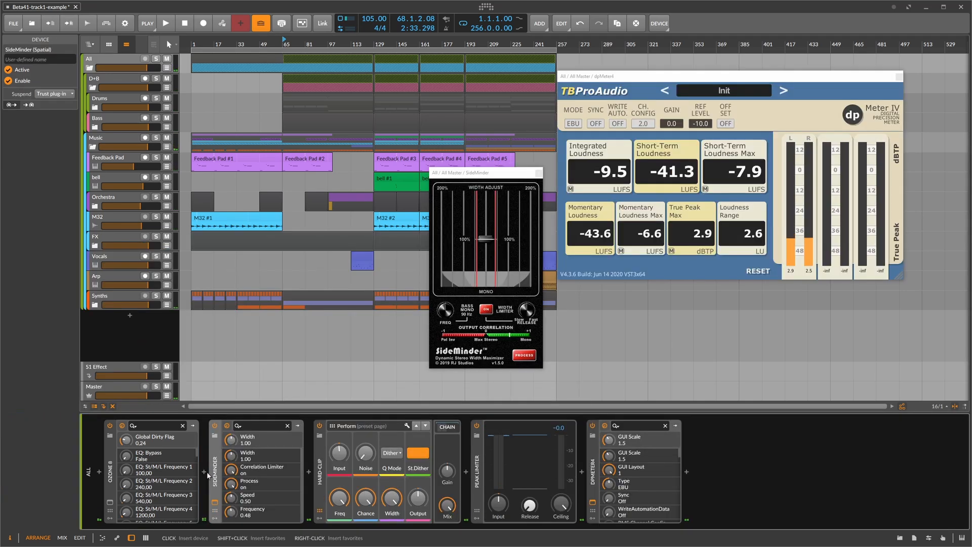
{"action": "left_click_drag", "start_coordinate": [496, 173], "coordinate": [425, 171]}
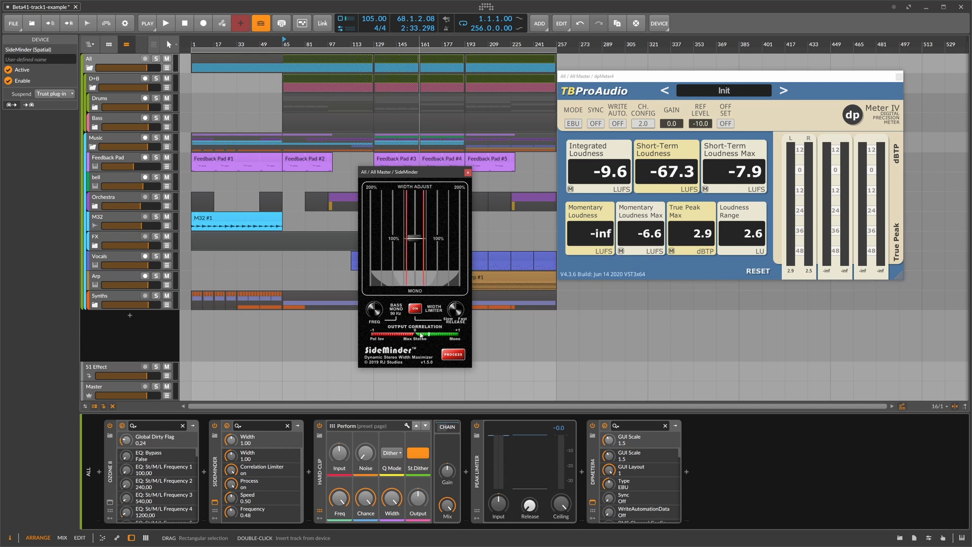
Adjust SideMinder's stereo width to 1.17 while playing from bar 65, keeping the width limiter on, and close its window.
{"action": "left_click_drag", "start_coordinate": [418, 241], "coordinate": [416, 213]}
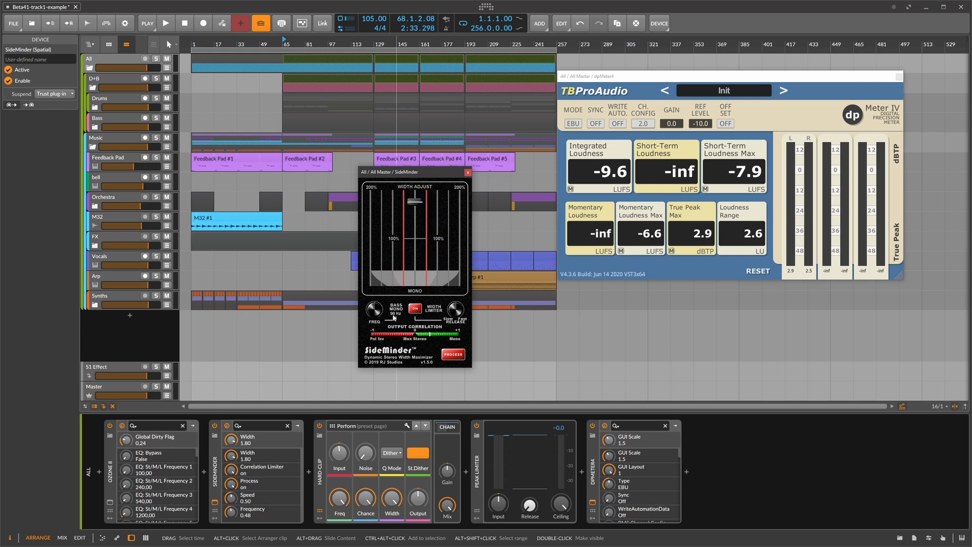
{"action": "left_click_drag", "start_coordinate": [389, 175], "coordinate": [403, 214]}
{"action": "key", "text": "space"}
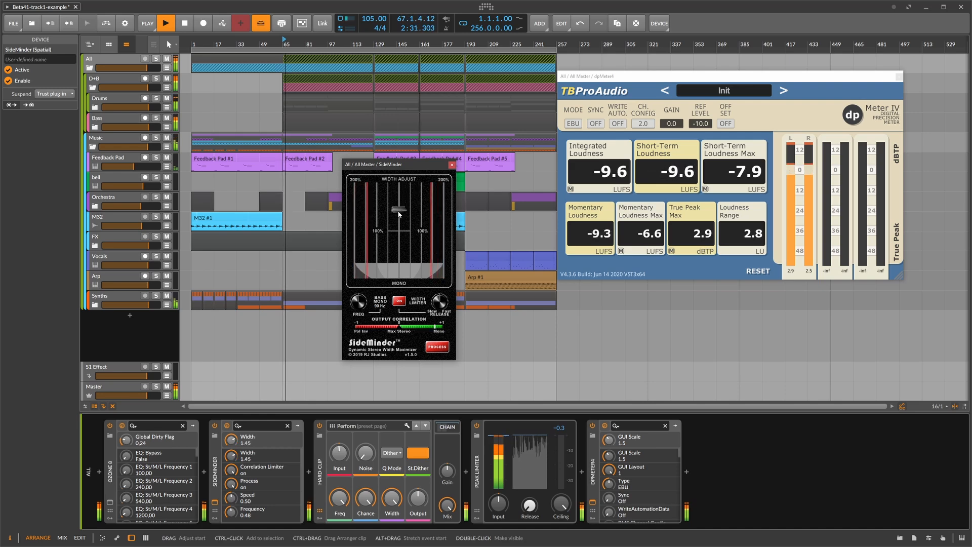
{"action": "left_click", "coordinate": [399, 301]}
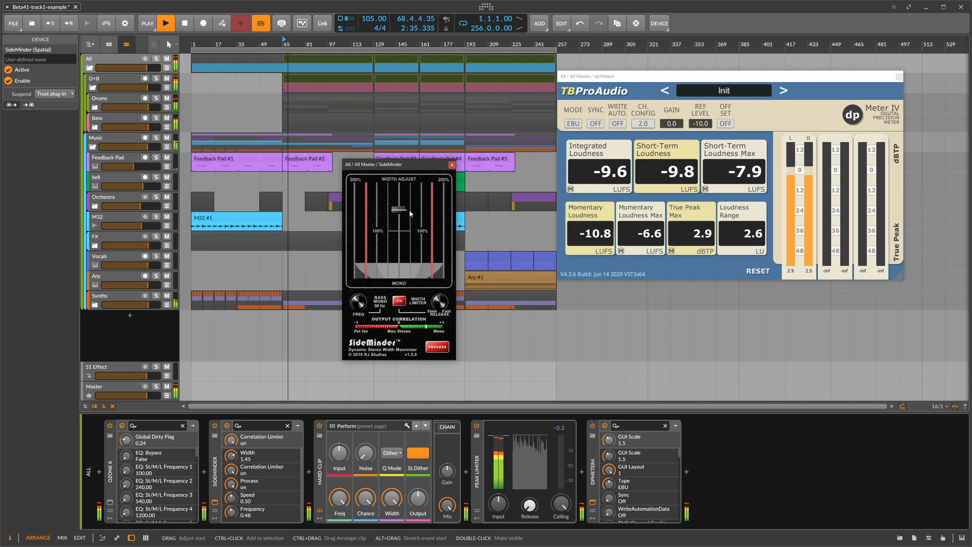
{"action": "left_click_drag", "start_coordinate": [403, 209], "coordinate": [404, 222]}
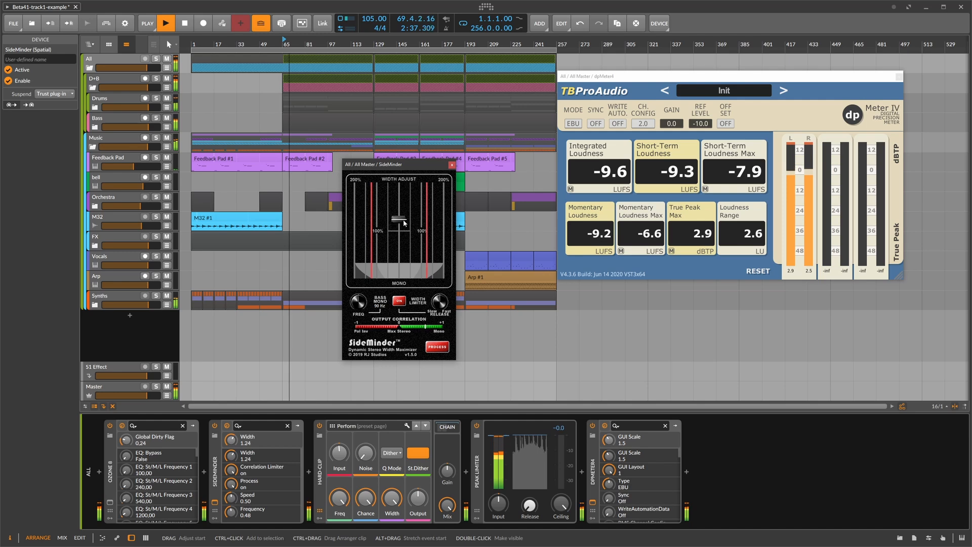
{"action": "left_click", "coordinate": [451, 165]}
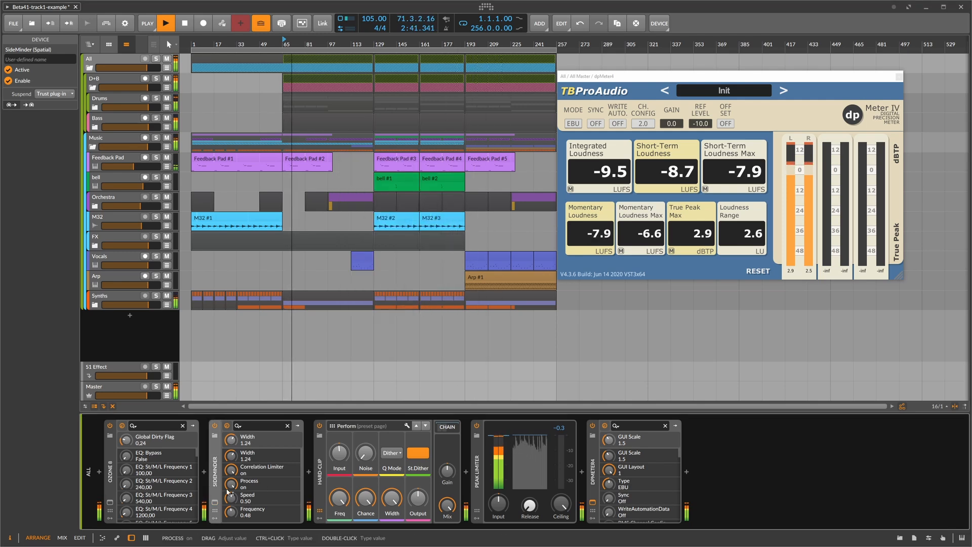
{"action": "left_click", "coordinate": [215, 503]}
{"action": "left_click_drag", "start_coordinate": [398, 218], "coordinate": [405, 232]}
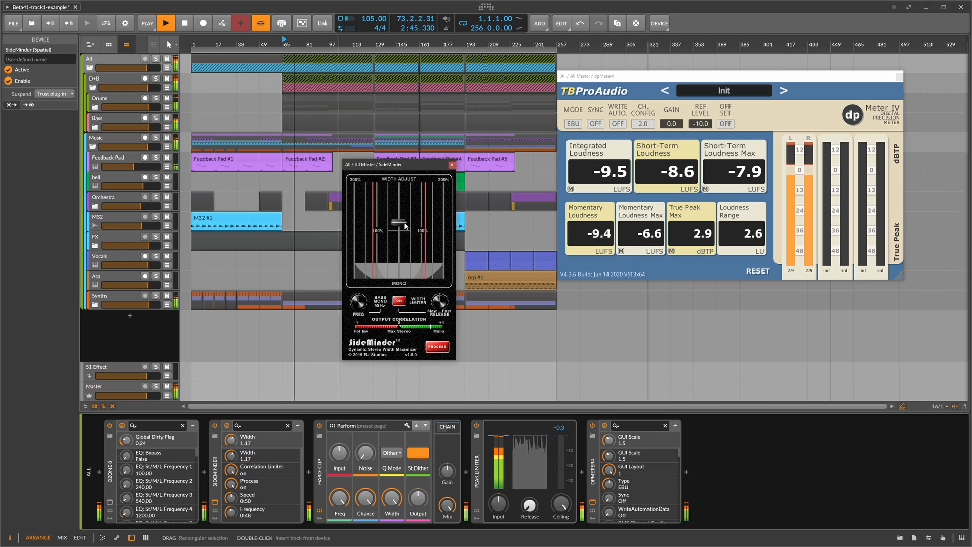
{"action": "left_click", "coordinate": [452, 165]}
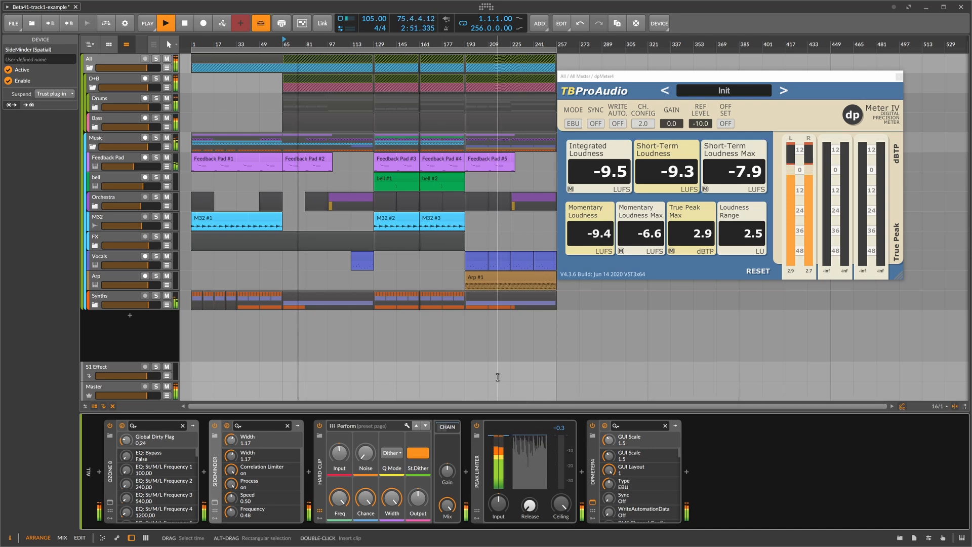
Reset the dpMeter4 loudness readings on the All group while the track plays.
{"action": "left_click", "coordinate": [98, 61]}
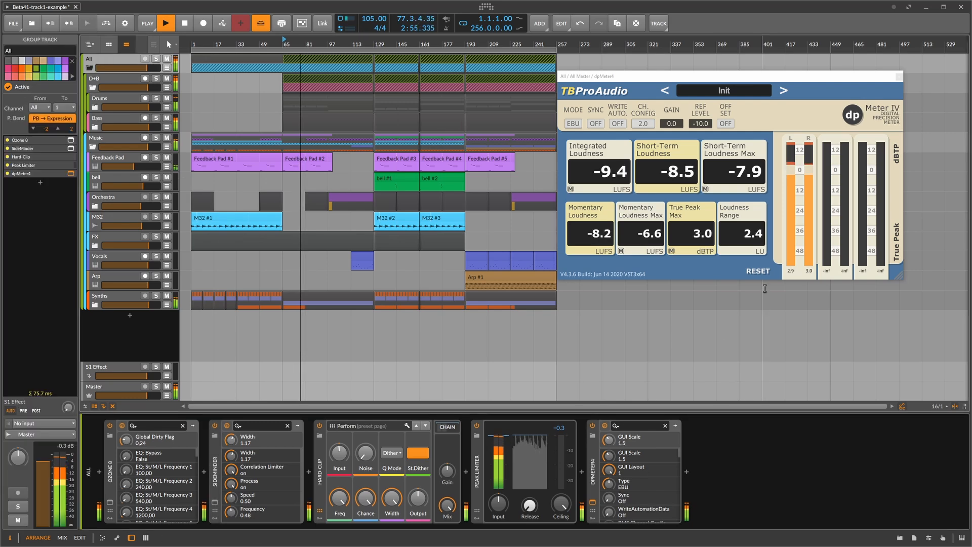
{"action": "left_click", "coordinate": [757, 271]}
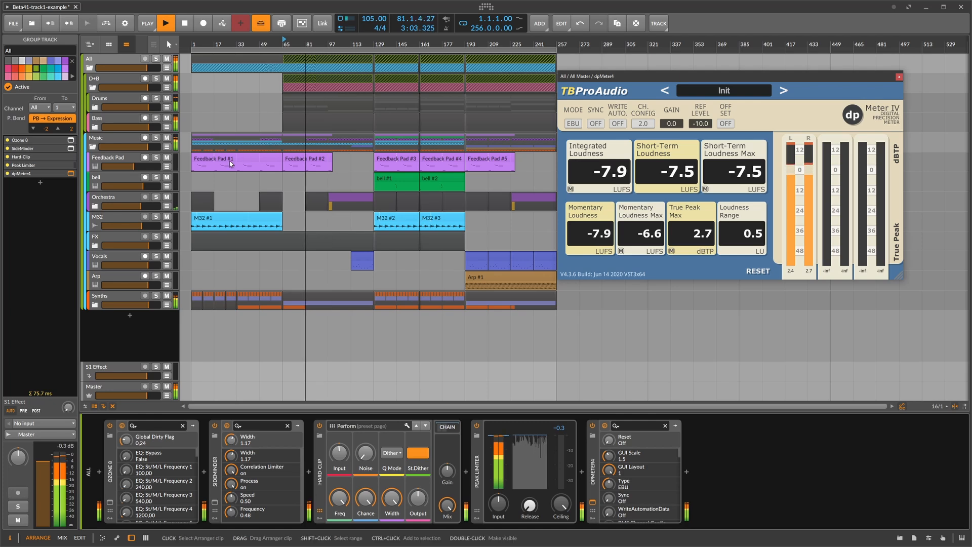
{"action": "left_click_drag", "start_coordinate": [282, 44], "coordinate": [282, 46]}
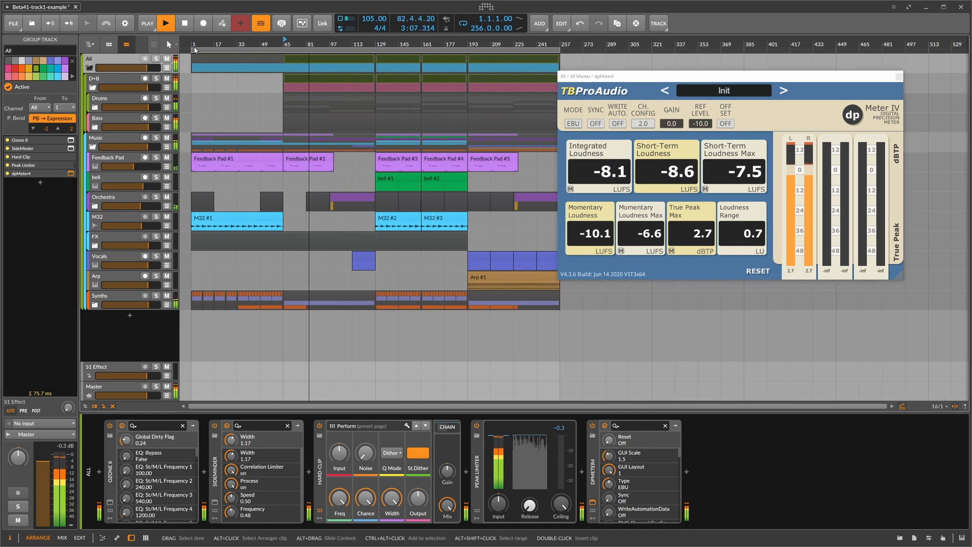
Stop playback and save the project, closing the dpMeter4 window.
{"action": "left_click", "coordinate": [184, 28]}
{"action": "left_click", "coordinate": [15, 24]}
{"action": "left_click", "coordinate": [25, 67]}
{"action": "left_click_drag", "start_coordinate": [253, 45], "coordinate": [252, 48]}
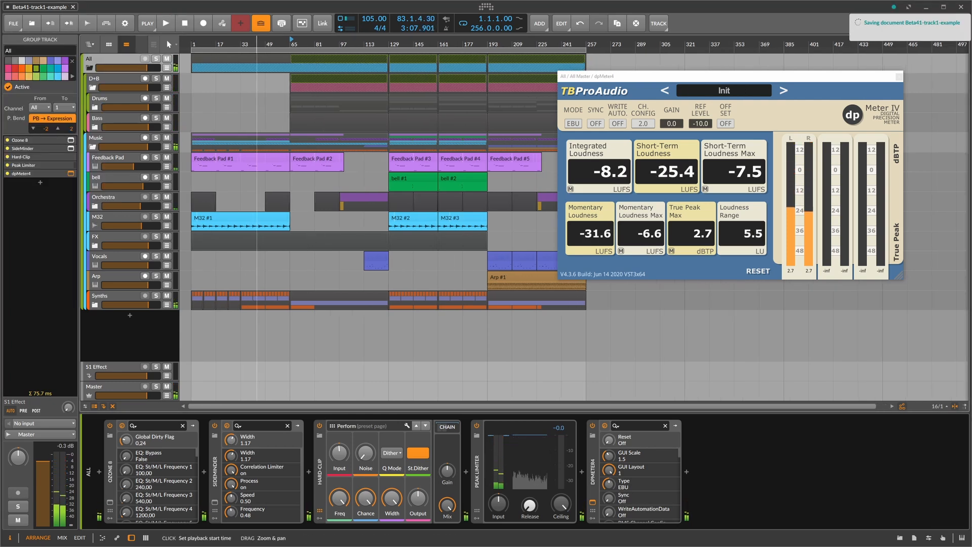
{"action": "left_click", "coordinate": [899, 77]}
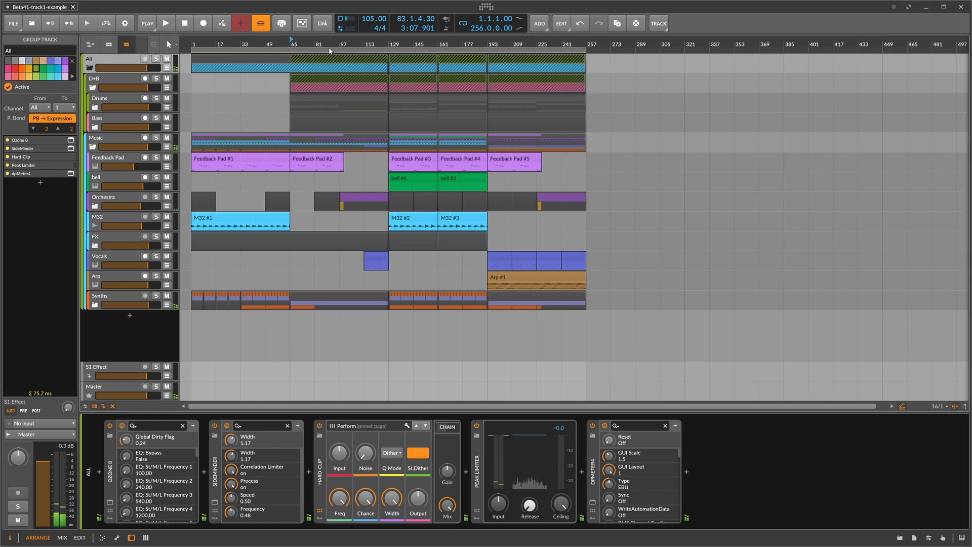
Review the device chains of the bell, Music, D+B and Drums tracks, collapsing and re-expanding the Music group.
{"action": "left_click_drag", "start_coordinate": [310, 42], "coordinate": [289, 42]}
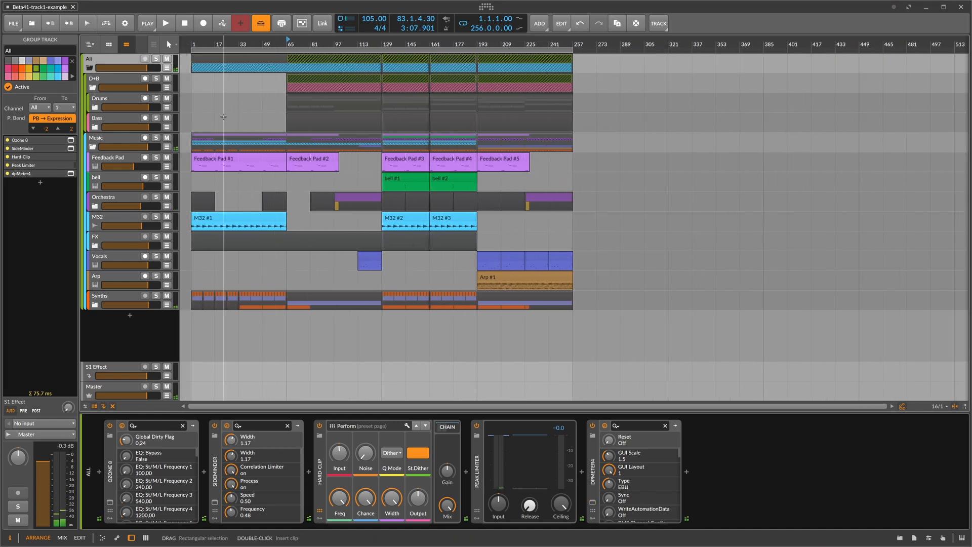
{"action": "left_click", "coordinate": [127, 199]}
{"action": "left_click", "coordinate": [112, 160]}
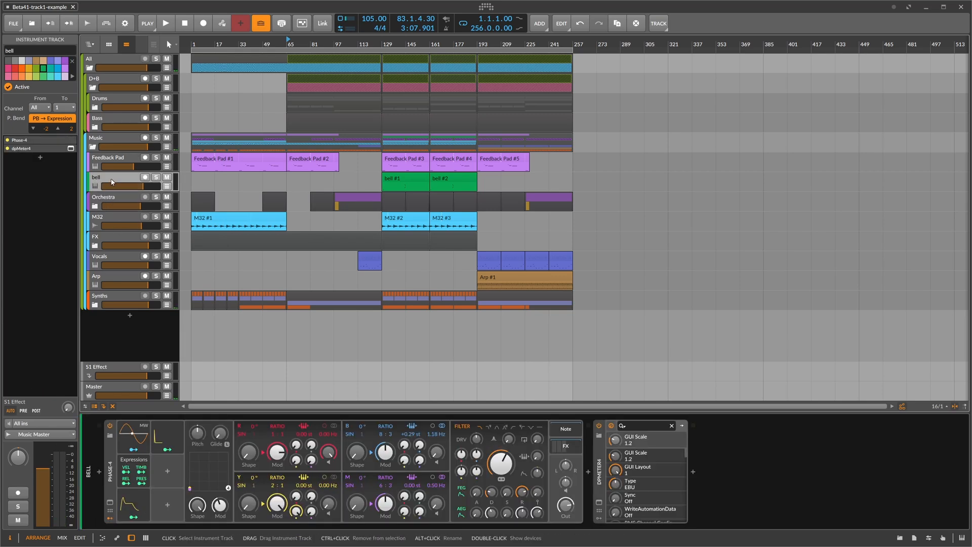
{"action": "left_click", "coordinate": [93, 148]}
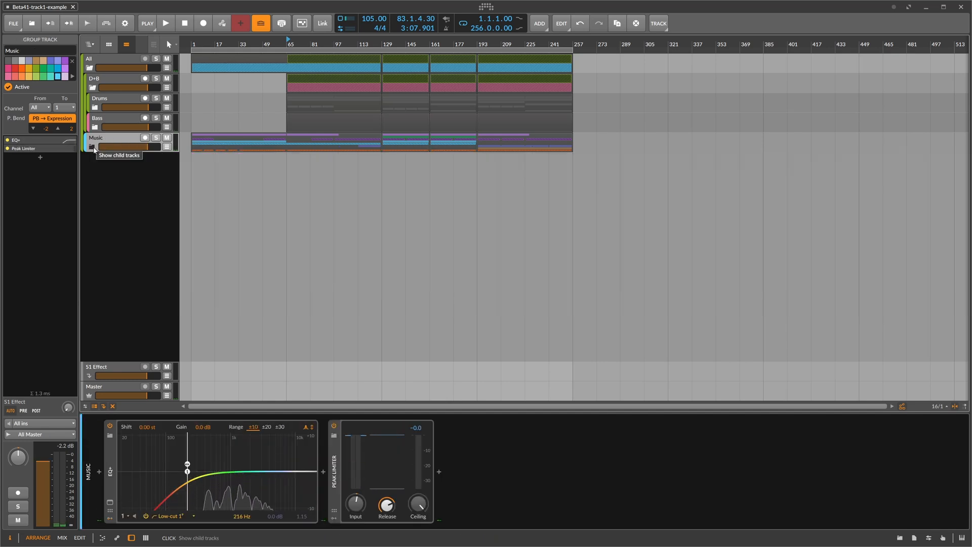
{"action": "left_click", "coordinate": [93, 148]}
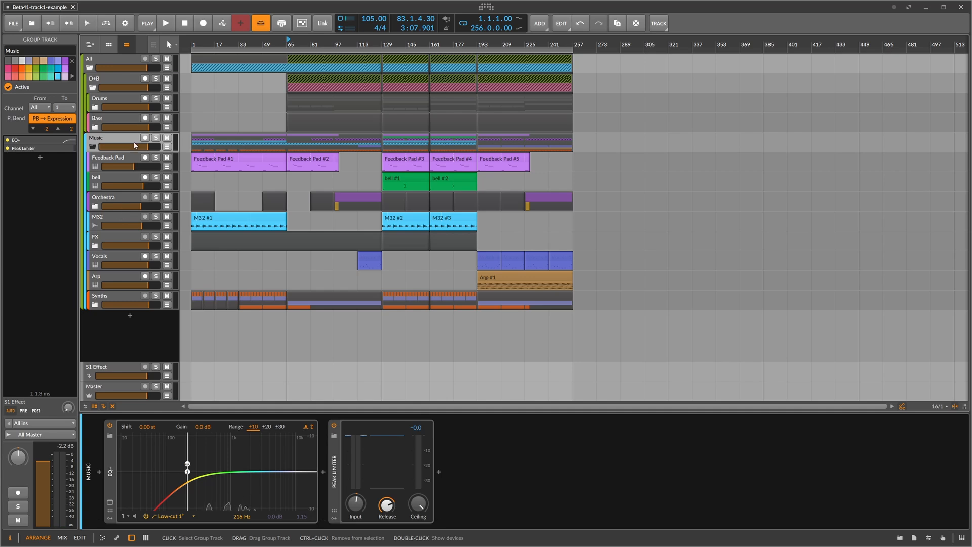
{"action": "left_click", "coordinate": [103, 99]}
{"action": "left_click", "coordinate": [98, 81]}
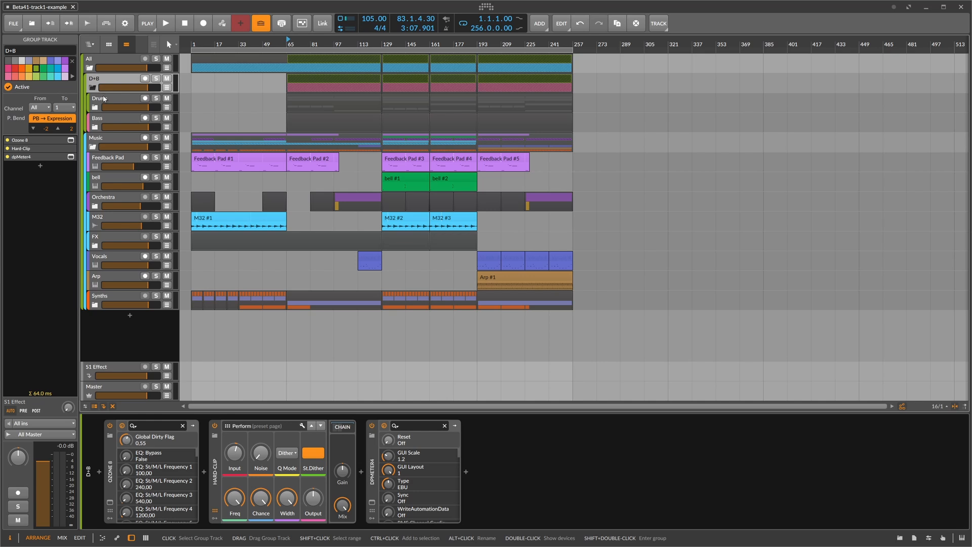
{"action": "left_click", "coordinate": [103, 98]}
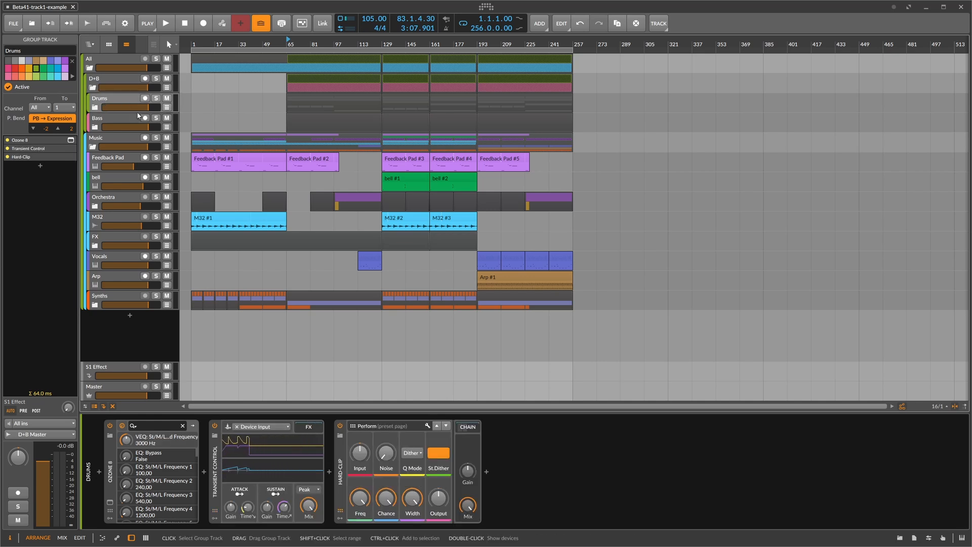
{"action": "left_click", "coordinate": [124, 139]}
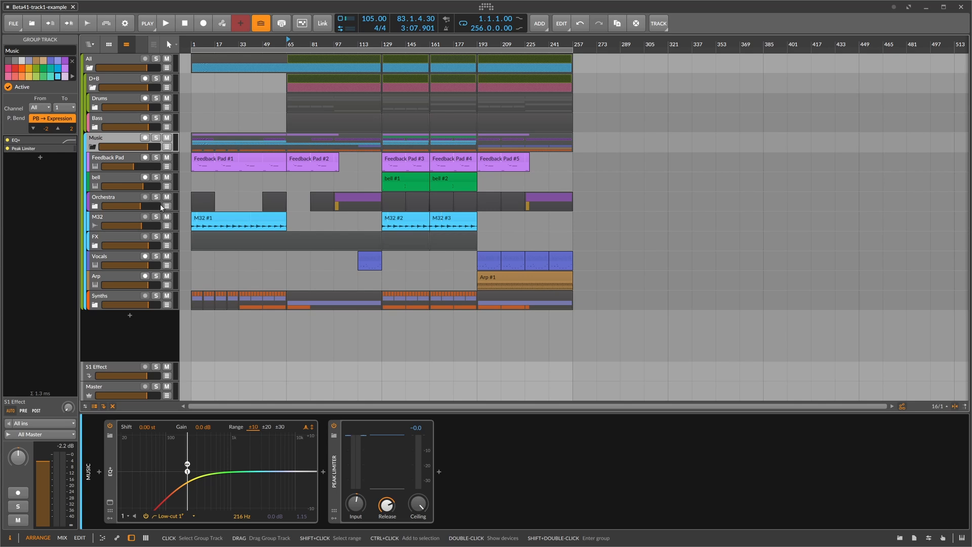
{"action": "scroll", "coordinate": [200, 44], "scroll_direction": "up", "scroll_amount": 2}
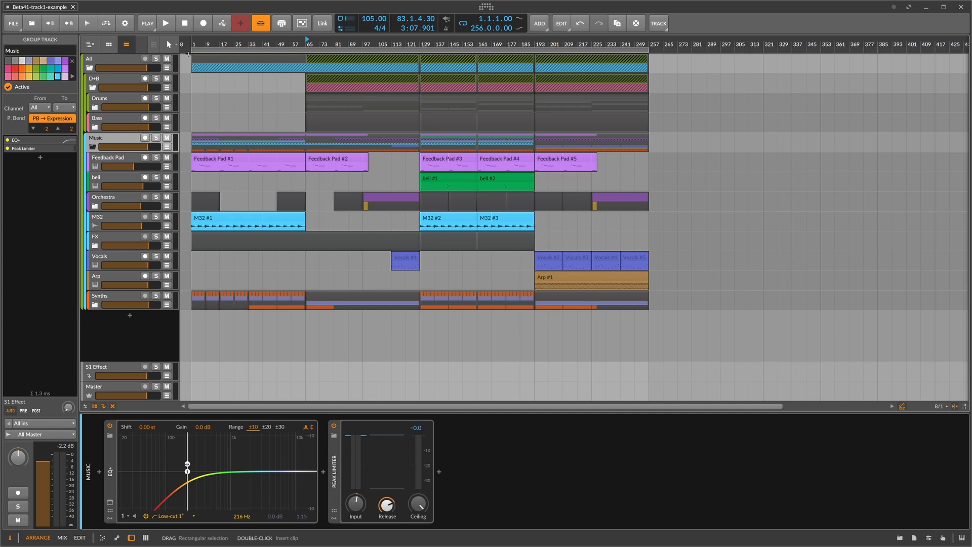
Collapse the D+B group, solo it and play the track briefly from bar 65.
{"action": "left_click", "coordinate": [108, 103]}
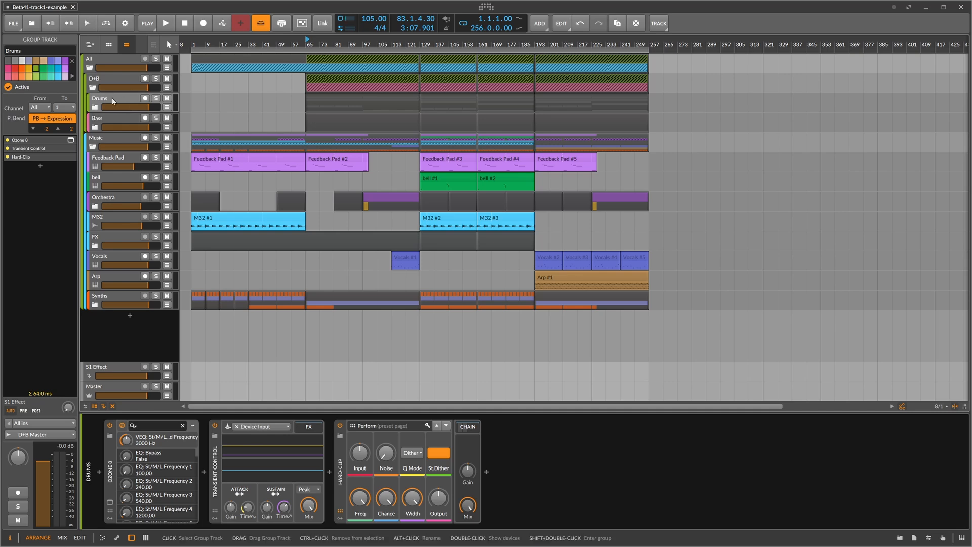
{"action": "left_click", "coordinate": [95, 87]}
{"action": "left_click", "coordinate": [94, 87]}
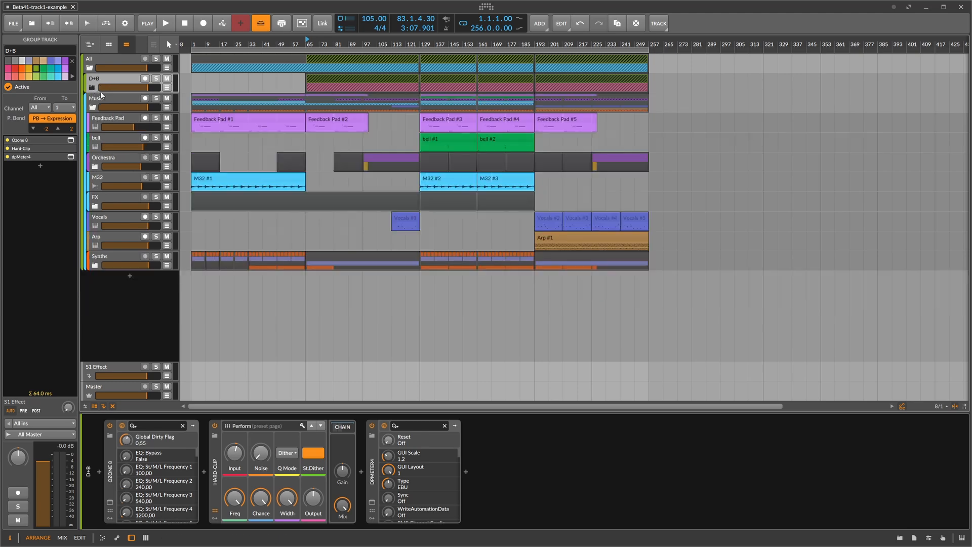
{"action": "left_click", "coordinate": [156, 79]}
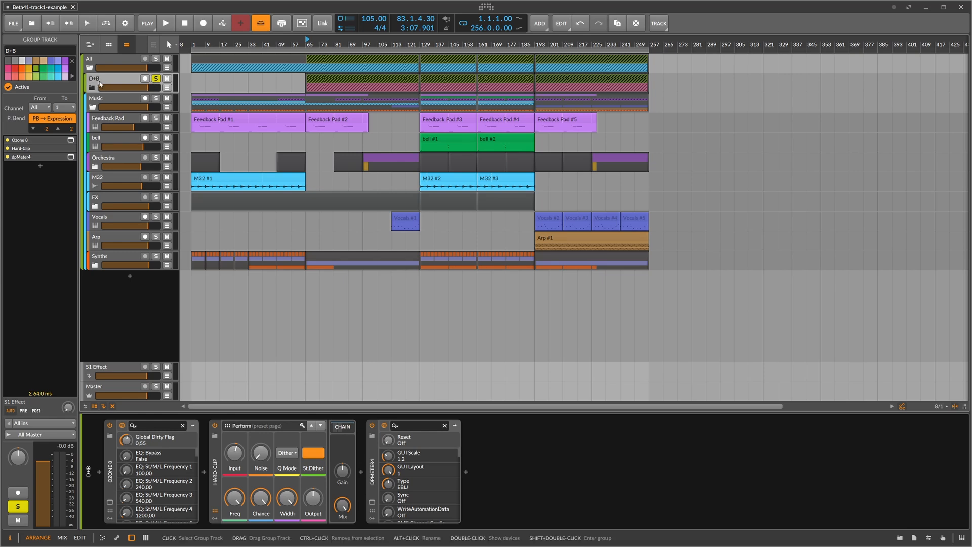
{"action": "left_click", "coordinate": [305, 39]}
{"action": "key", "text": "space"}
{"action": "key", "text": "space"}
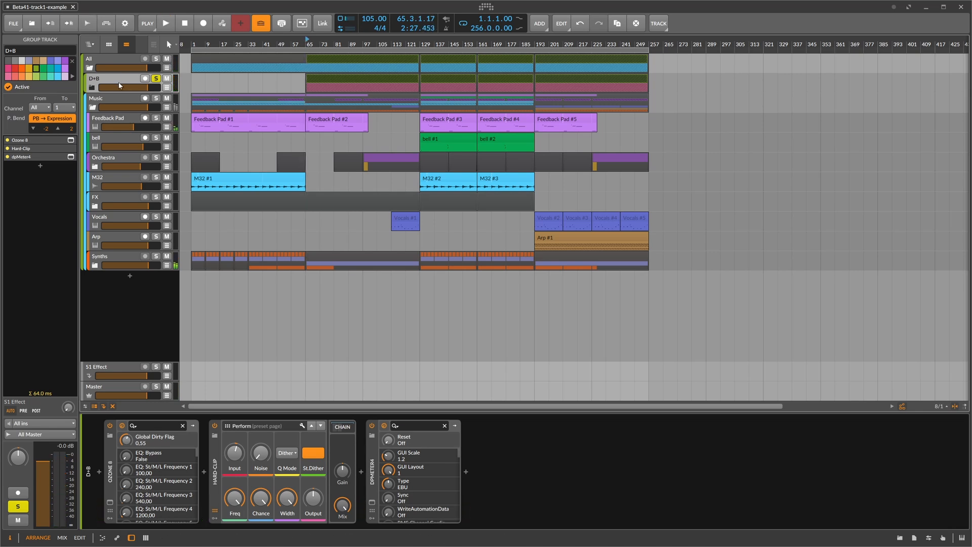
Solo the Music group, compare its device chain with D+B's, and collapse and re-expand the Music group.
{"action": "left_click", "coordinate": [123, 101]}
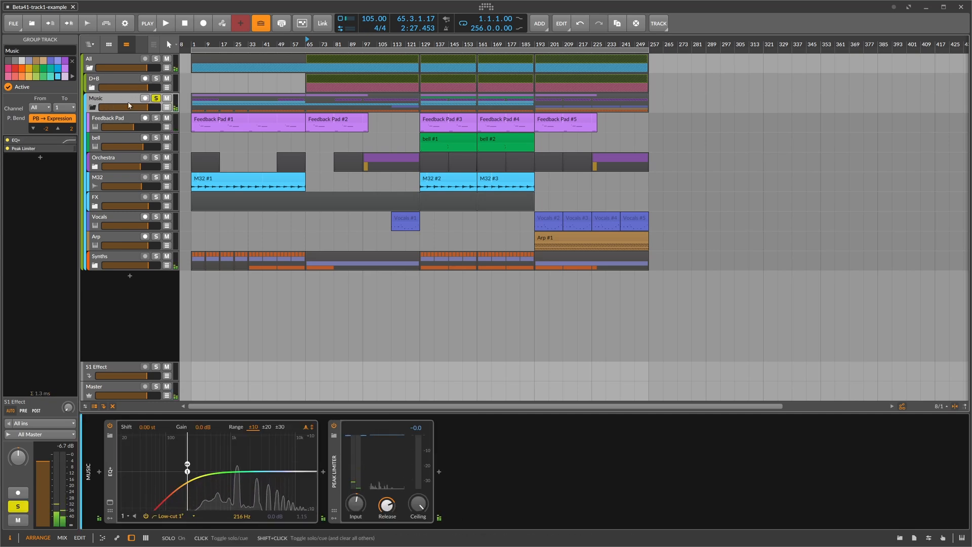
{"action": "left_click", "coordinate": [92, 108]}
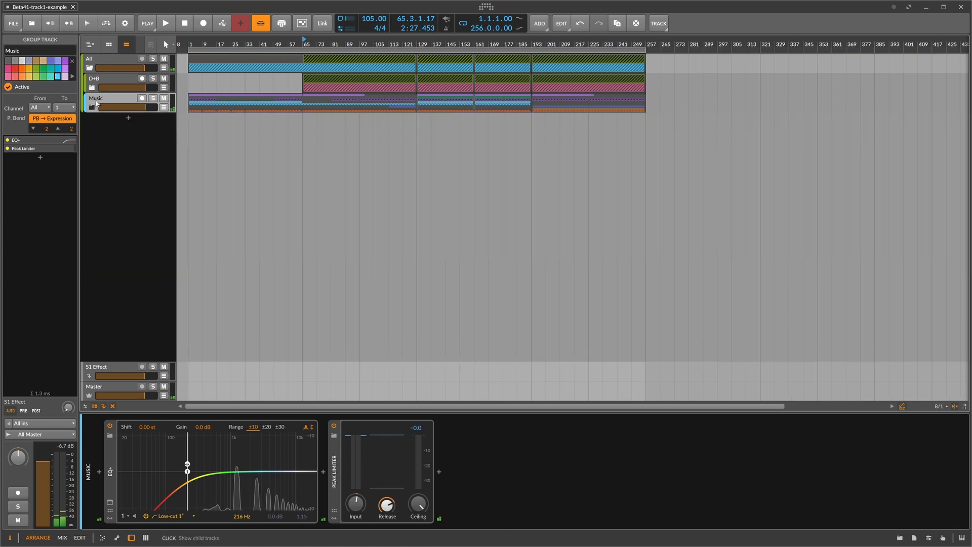
{"action": "left_click", "coordinate": [110, 84]}
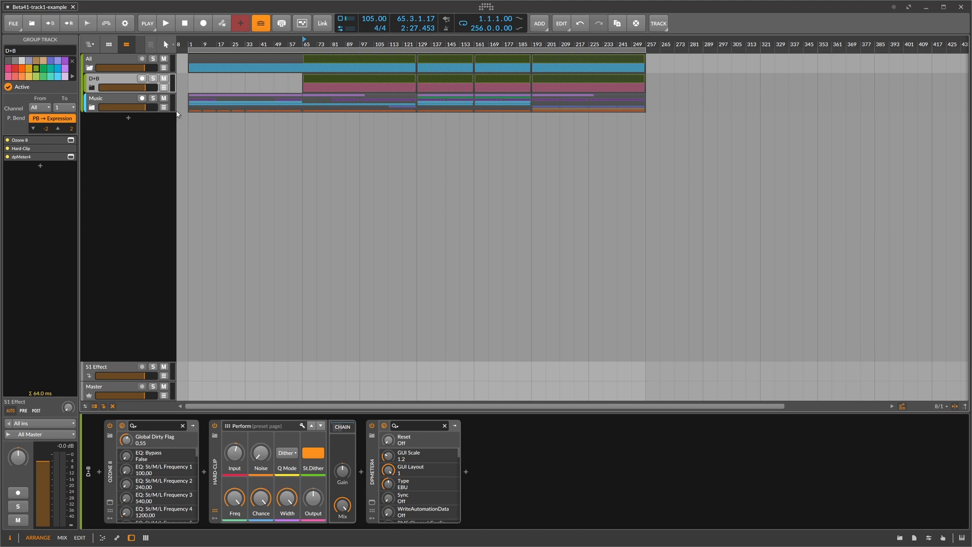
{"action": "left_click", "coordinate": [120, 99]}
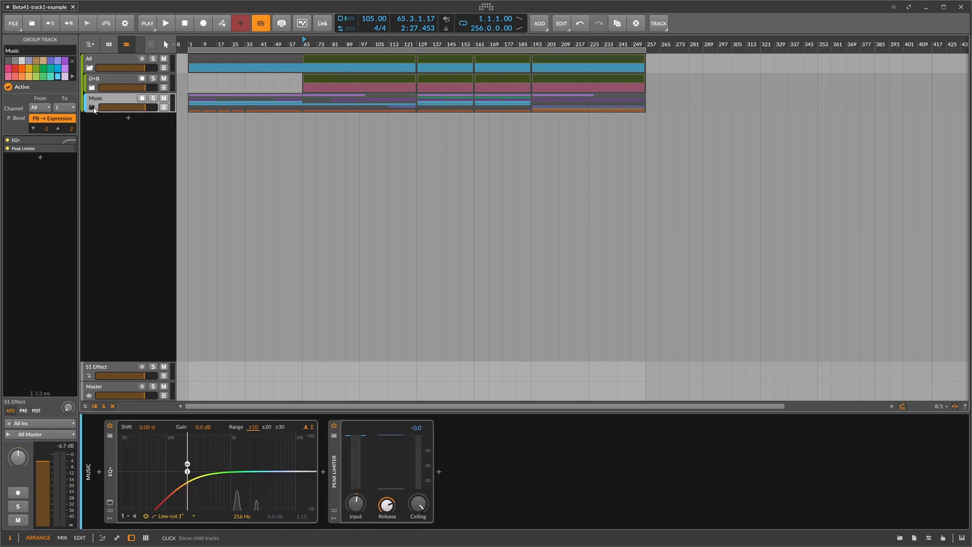
{"action": "left_click", "coordinate": [93, 107]}
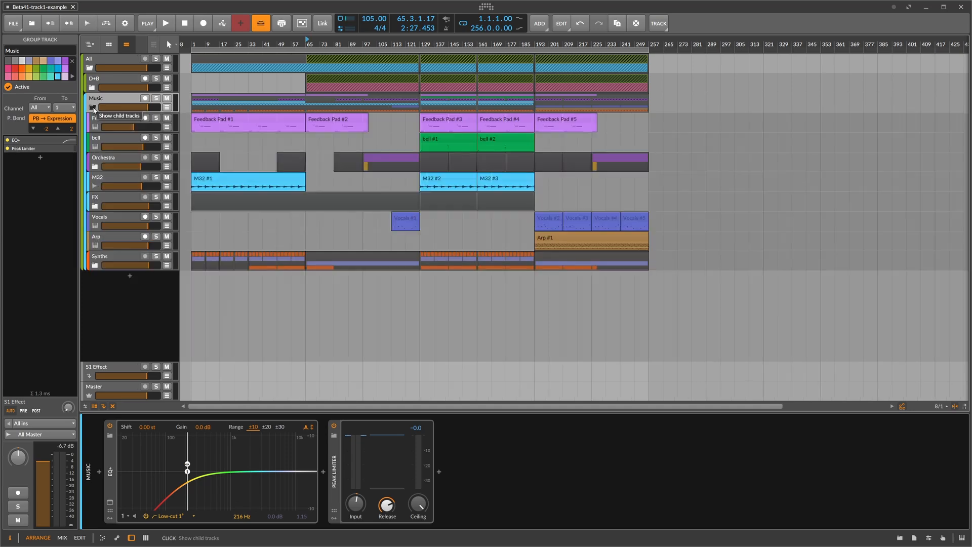
Check the dpMeter4 loudness readings on the Feedback Pad track, re-expand the D+B group and close the meter window.
{"action": "left_click", "coordinate": [119, 128]}
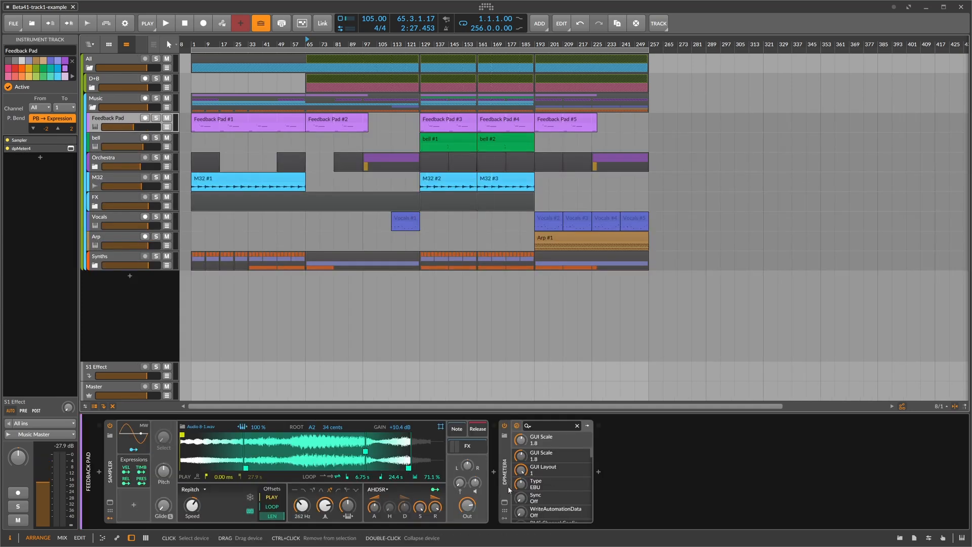
{"action": "left_click", "coordinate": [504, 502]}
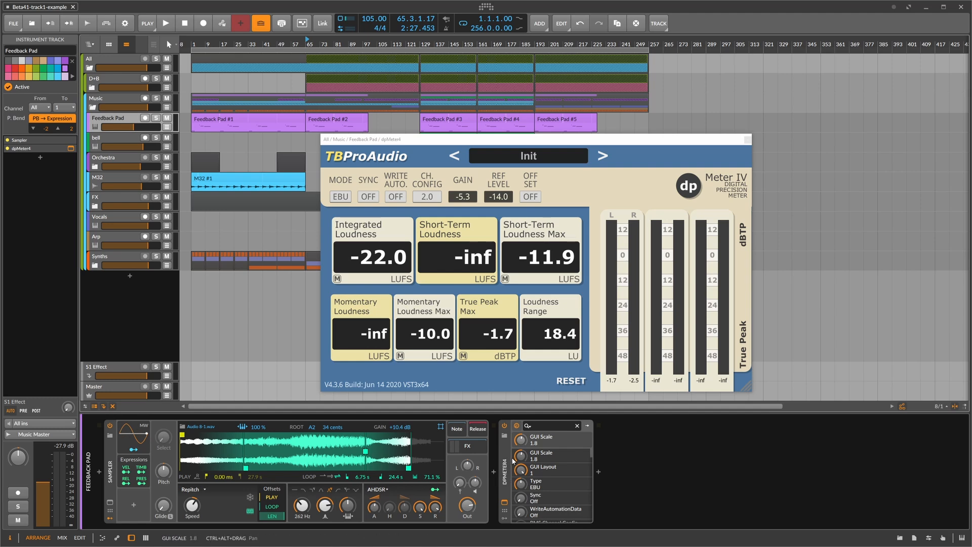
{"action": "left_click", "coordinate": [507, 471]}
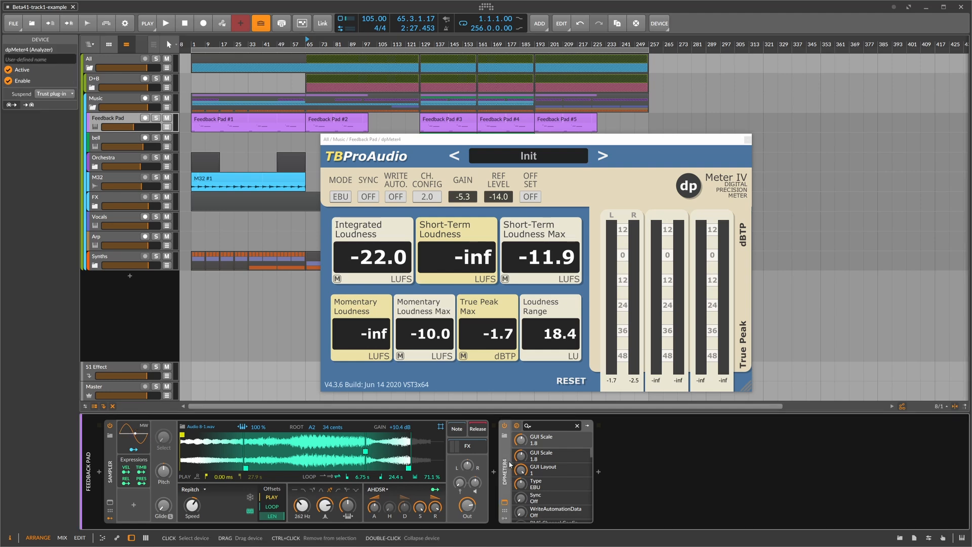
{"action": "left_click", "coordinate": [92, 88]}
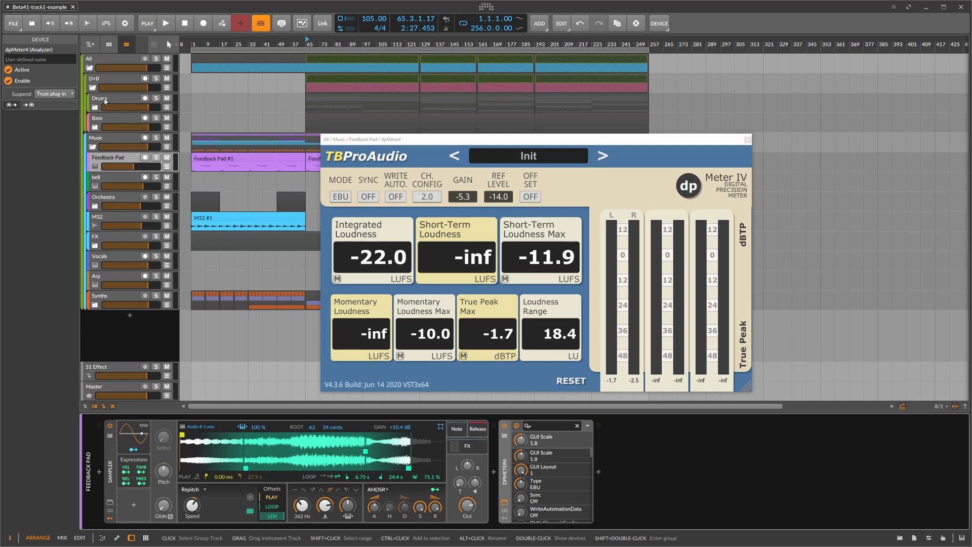
{"action": "left_click", "coordinate": [747, 140]}
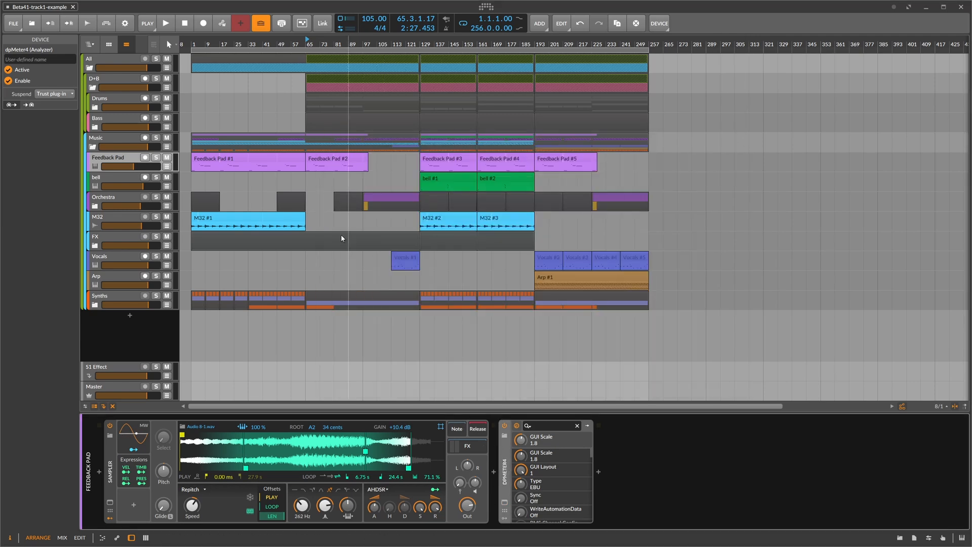
Bring up dpMeter4 on the M32 track, move its window and enlarge it to a GUI scale of 1.6.
{"action": "left_click", "coordinate": [136, 105]}
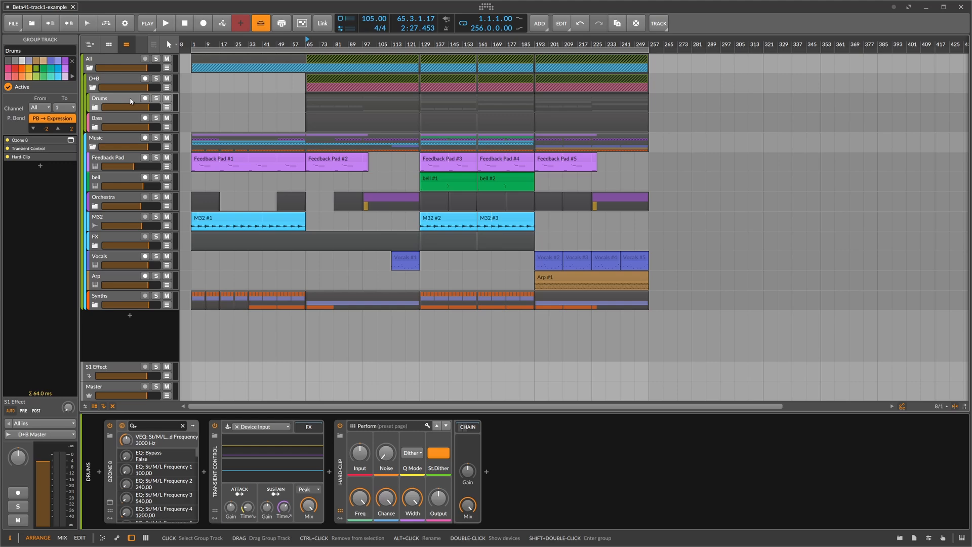
{"action": "left_click", "coordinate": [117, 205]}
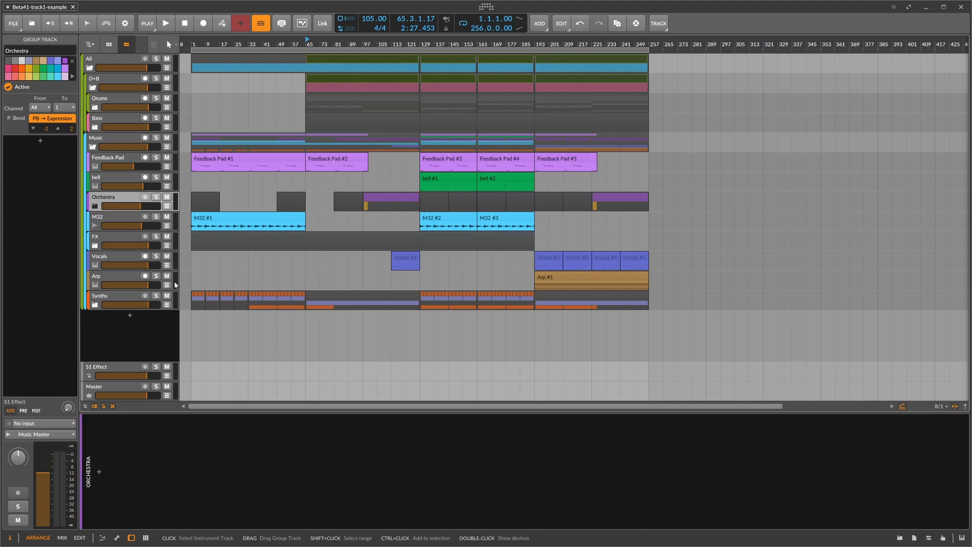
{"action": "left_click", "coordinate": [117, 218]}
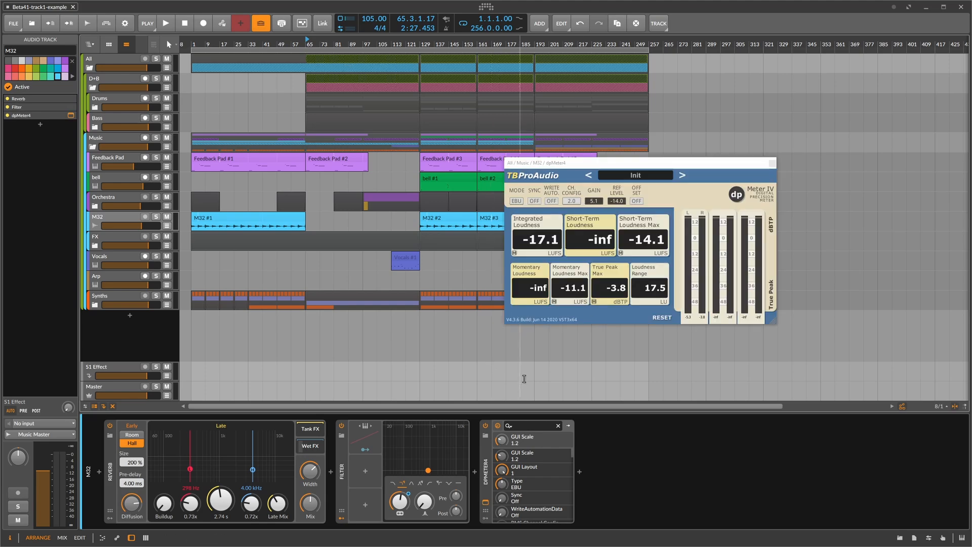
{"action": "left_click_drag", "start_coordinate": [720, 300], "coordinate": [620, 253]}
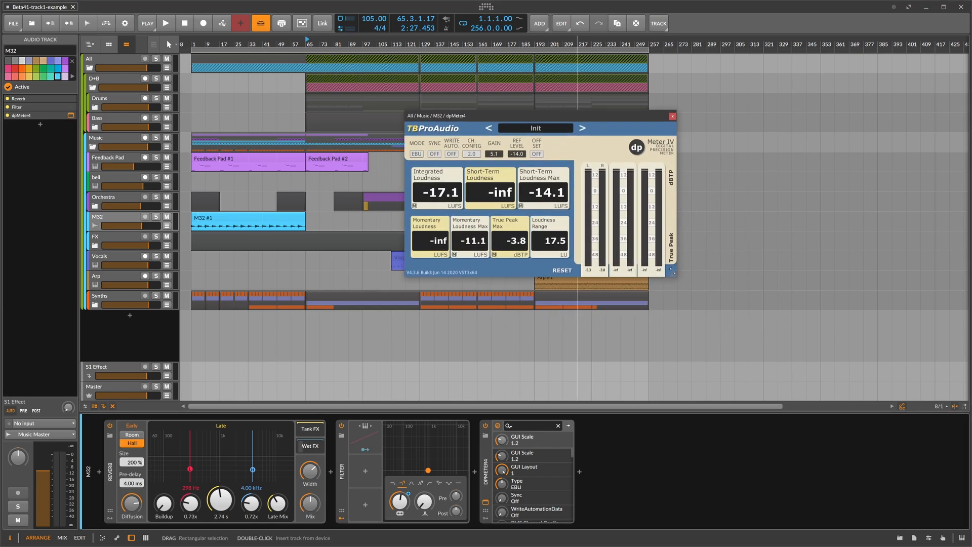
{"action": "left_click_drag", "start_coordinate": [672, 271], "coordinate": [786, 338]}
Switch the M32 track's dpMeter4 to RMS mode and back to EBU mode.
{"action": "left_click", "coordinate": [422, 167]}
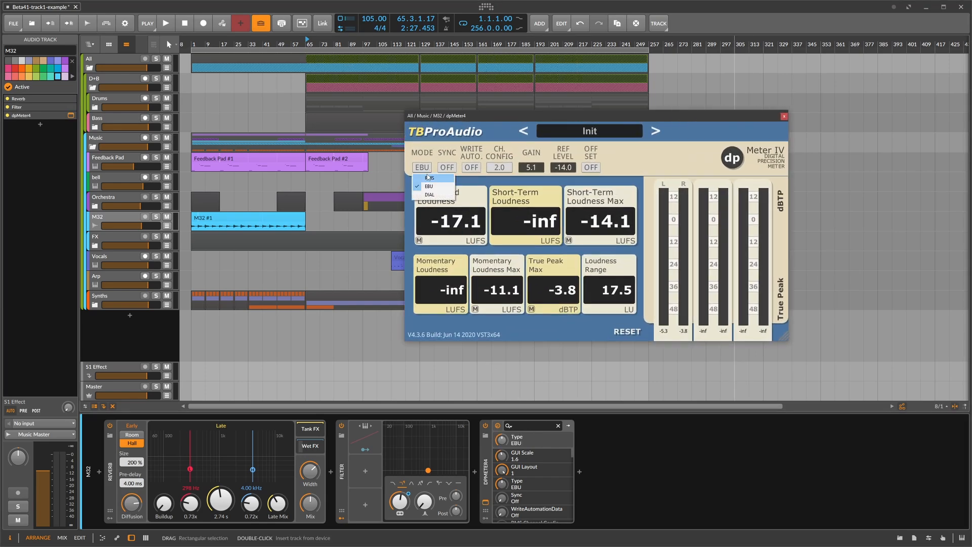
{"action": "left_click", "coordinate": [427, 177]}
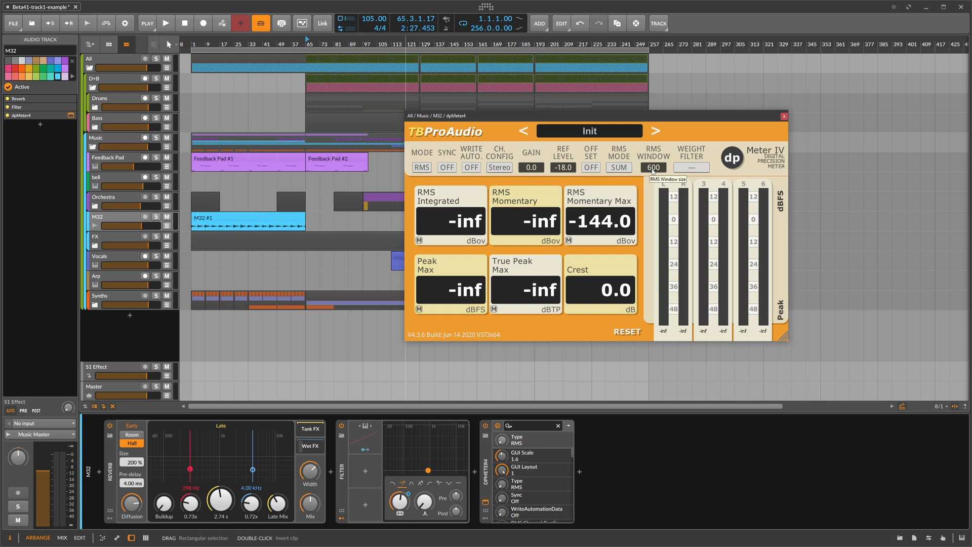
{"action": "left_click", "coordinate": [422, 167]}
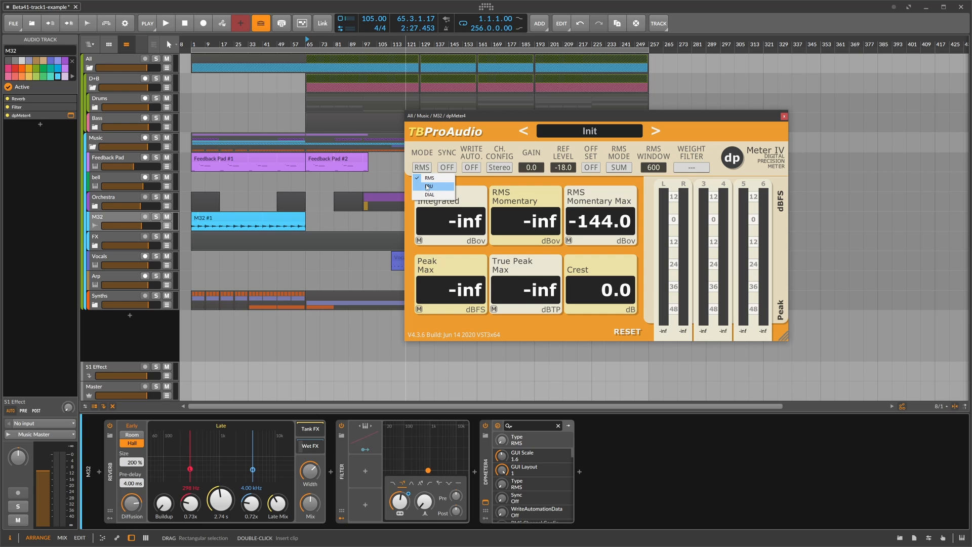
{"action": "left_click", "coordinate": [428, 186]}
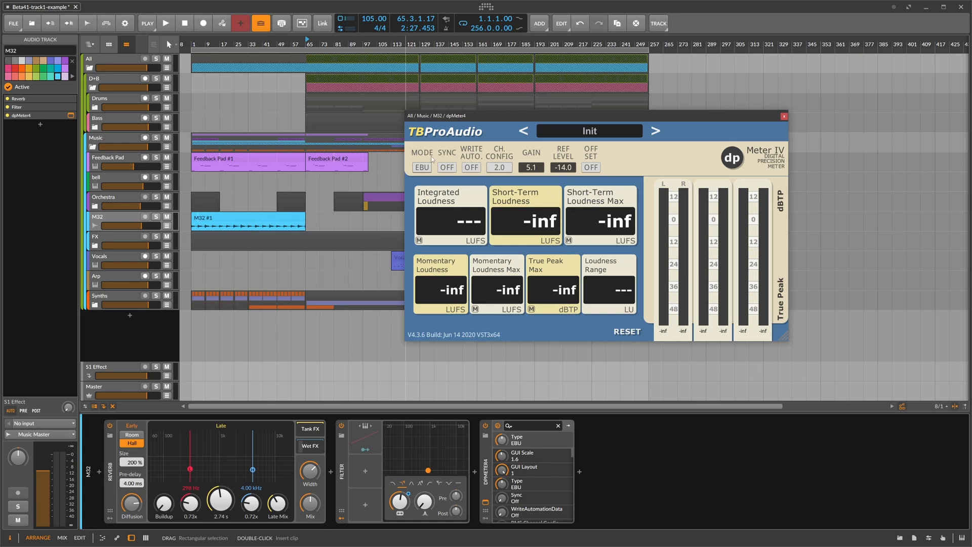
Reposition the M32 track's dpMeter4 window over the arrangement and close it.
{"action": "left_click_drag", "start_coordinate": [447, 119], "coordinate": [467, 131]}
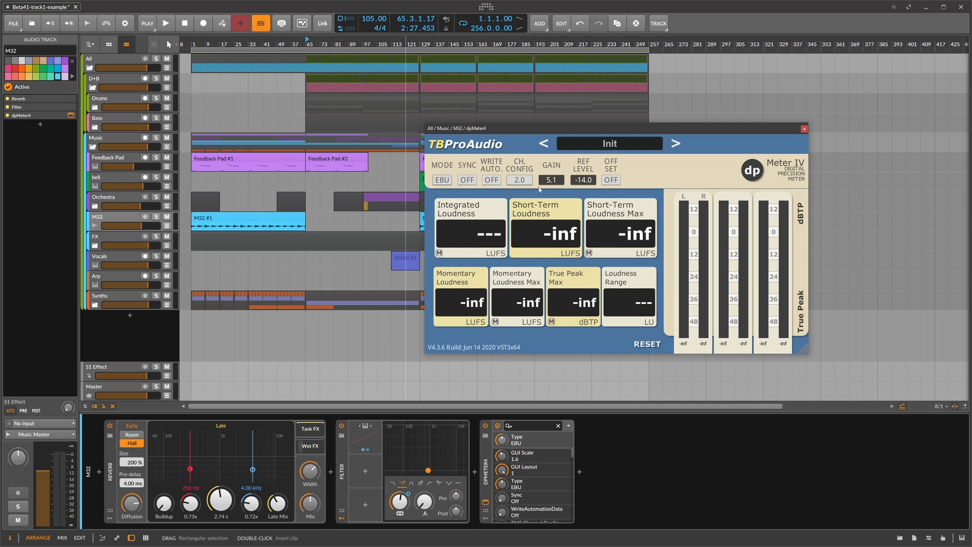
{"action": "left_click_drag", "start_coordinate": [481, 132], "coordinate": [550, 122]}
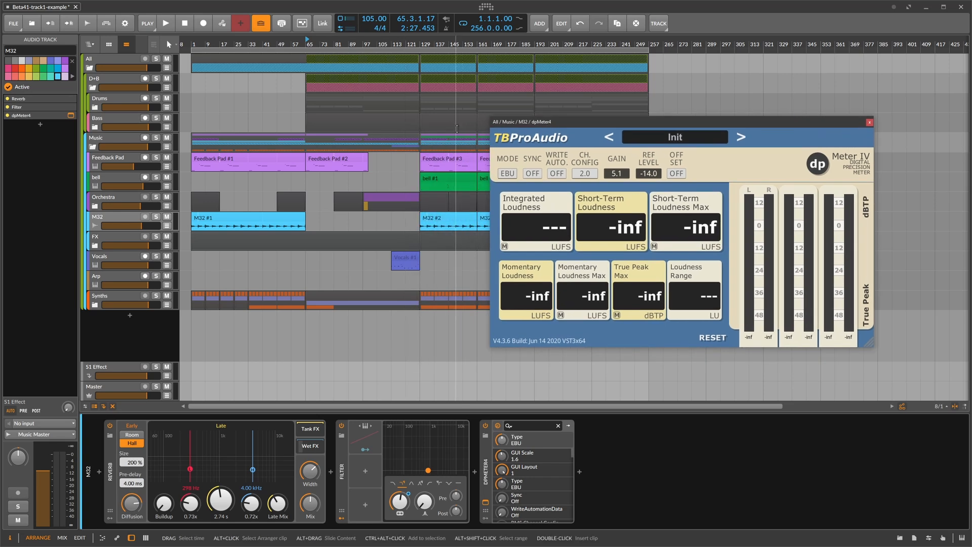
{"action": "left_click_drag", "start_coordinate": [549, 122], "coordinate": [522, 119]}
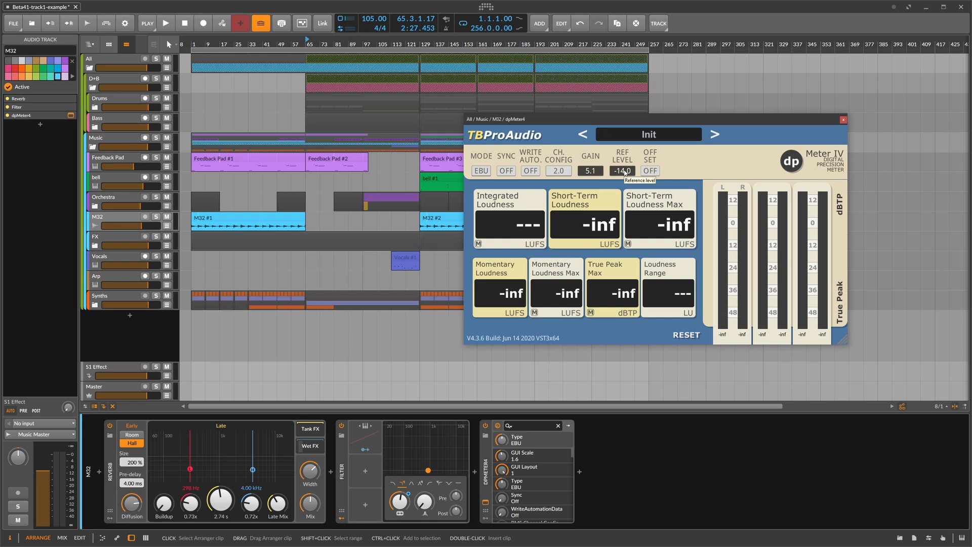
{"action": "left_click", "coordinate": [842, 120]}
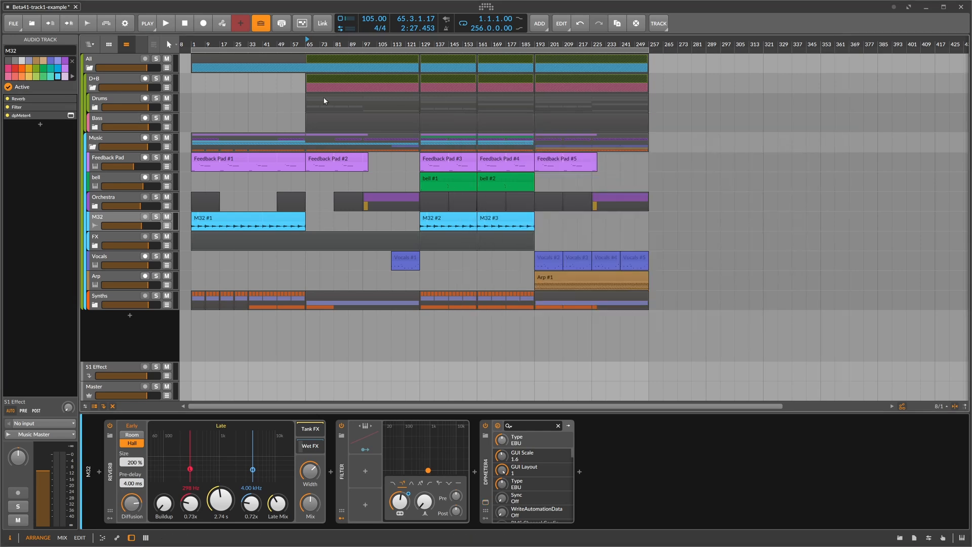